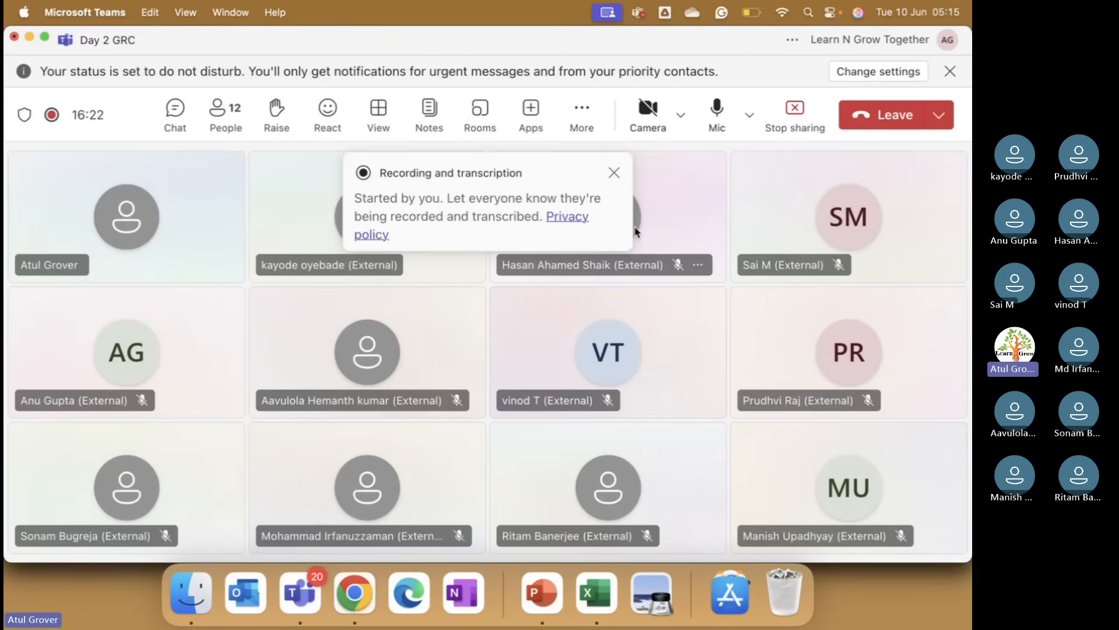
Step: Switch to Chrome and open the Users list under User Administration through the navigator filter
left_click(614, 172)
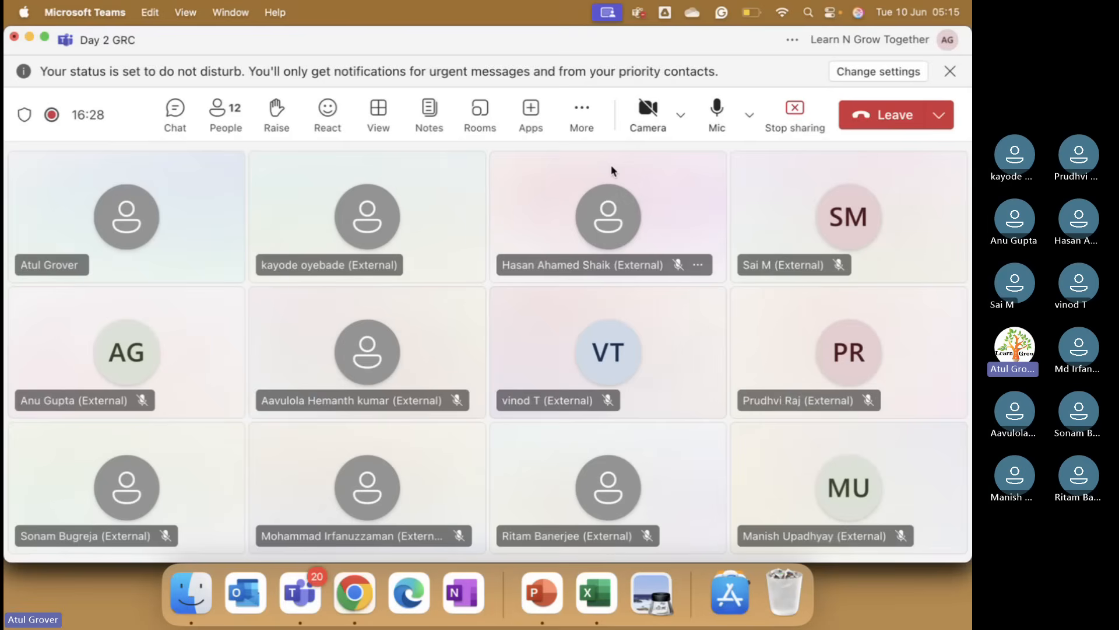
left_click(354, 590)
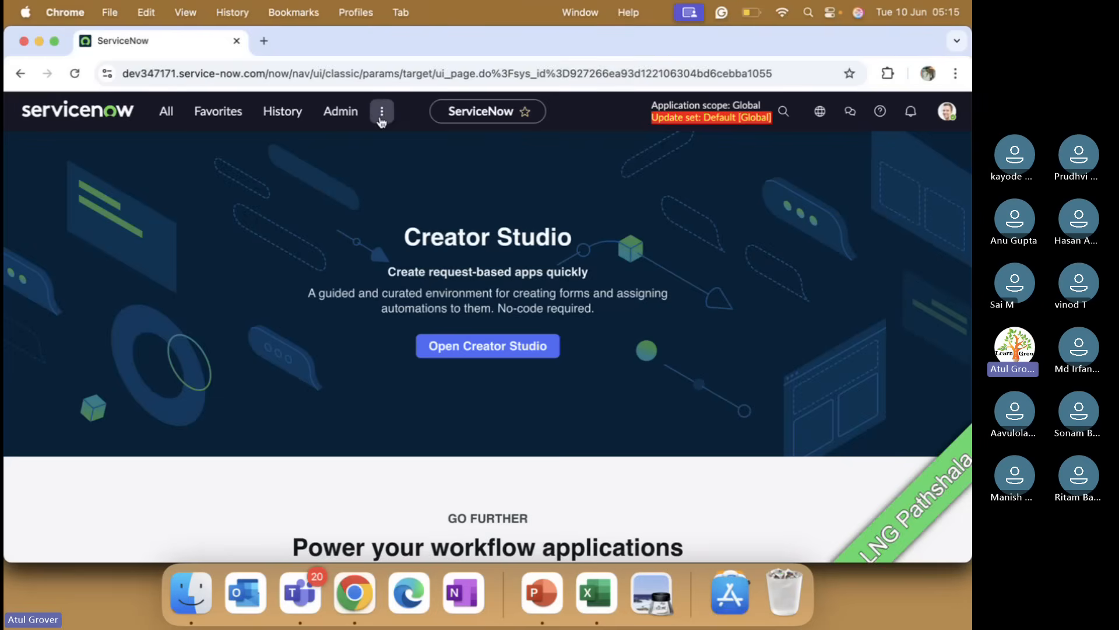
left_click(165, 111)
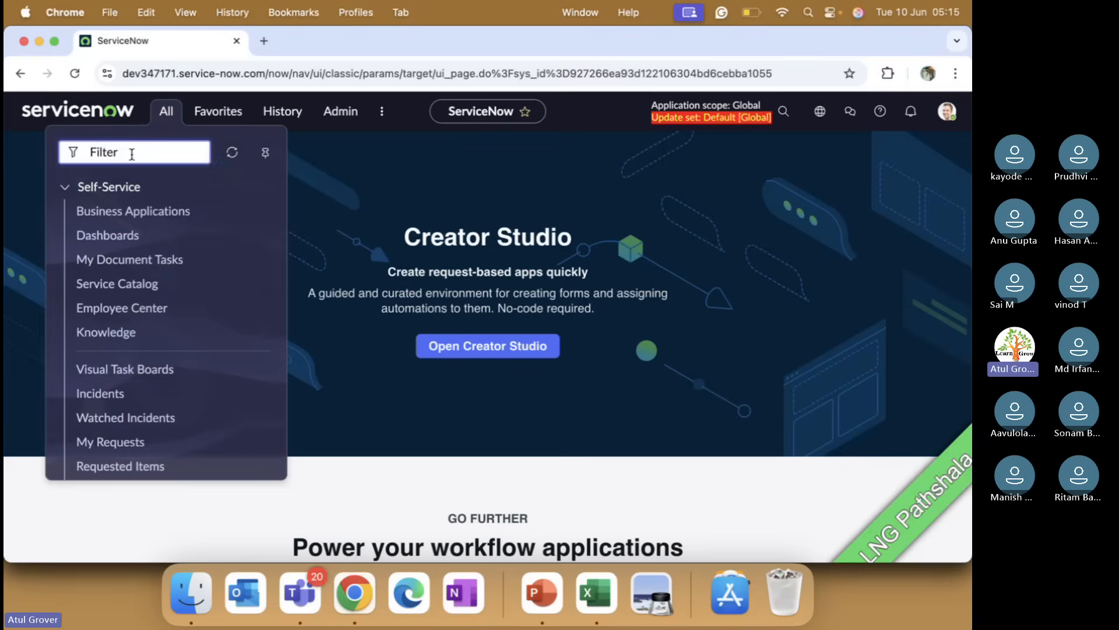
type("usera")
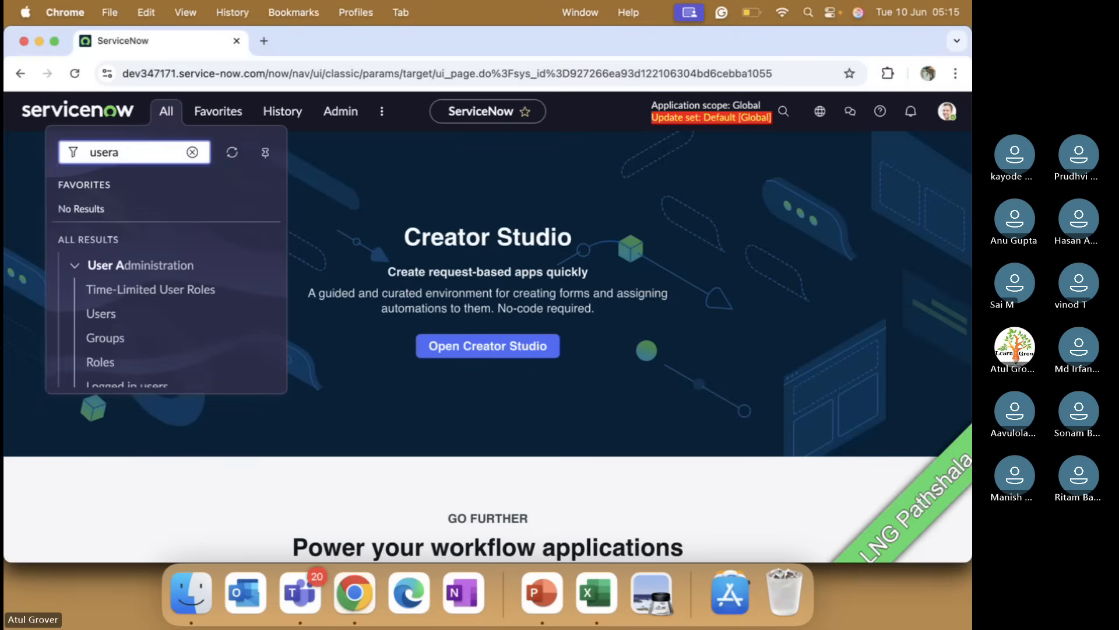
key("BackSpace")
type("a")
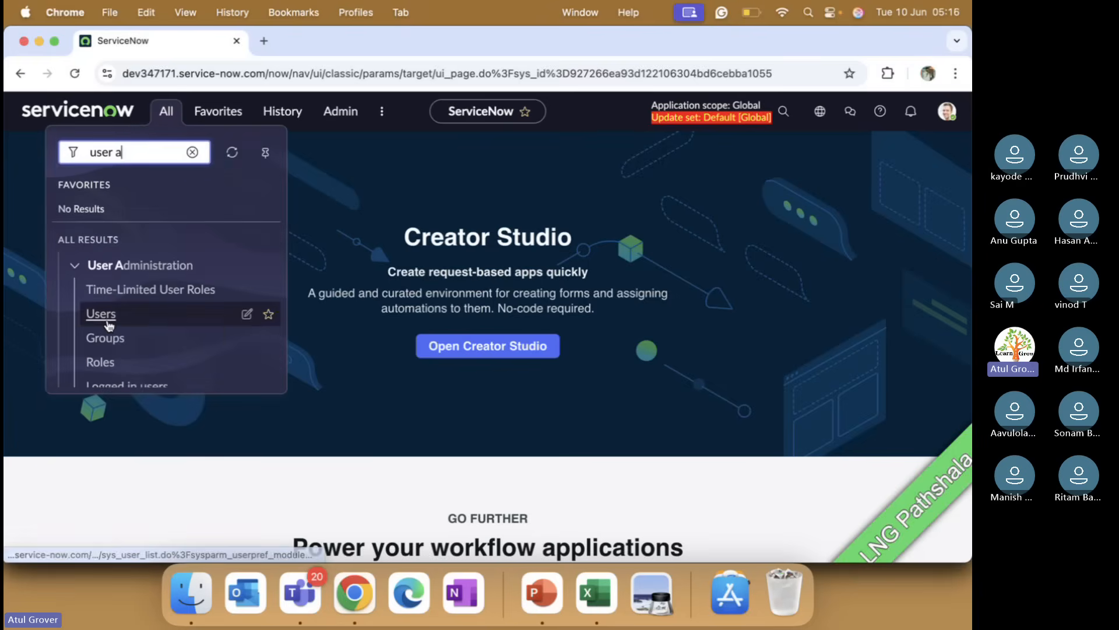
left_click(108, 321)
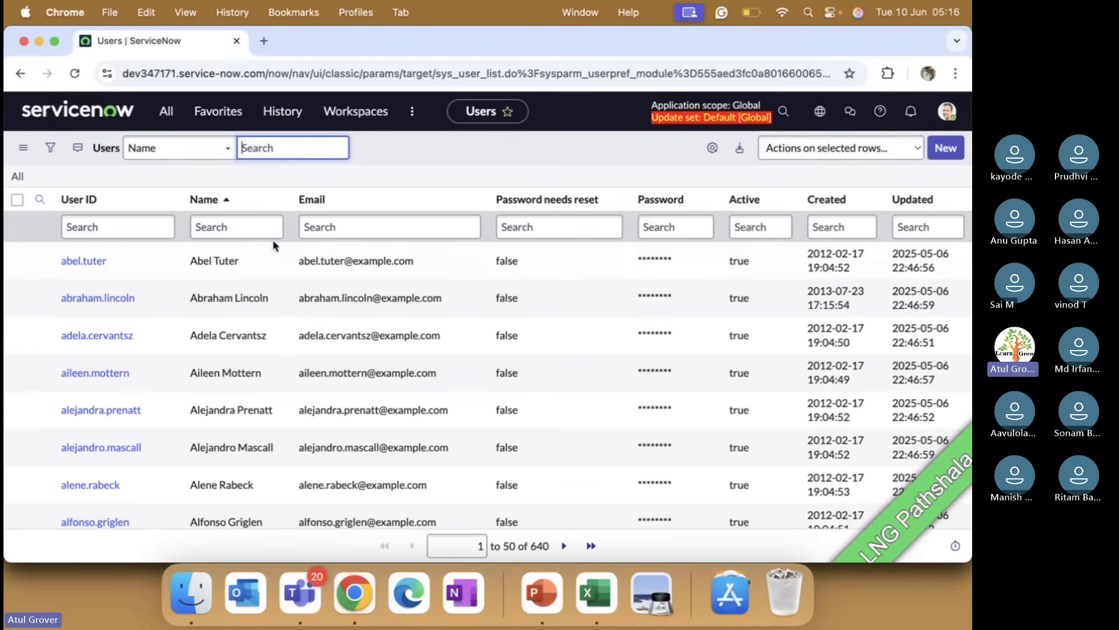
Step: Filter the users by User ID admin and open the admin user record
left_click(139, 227)
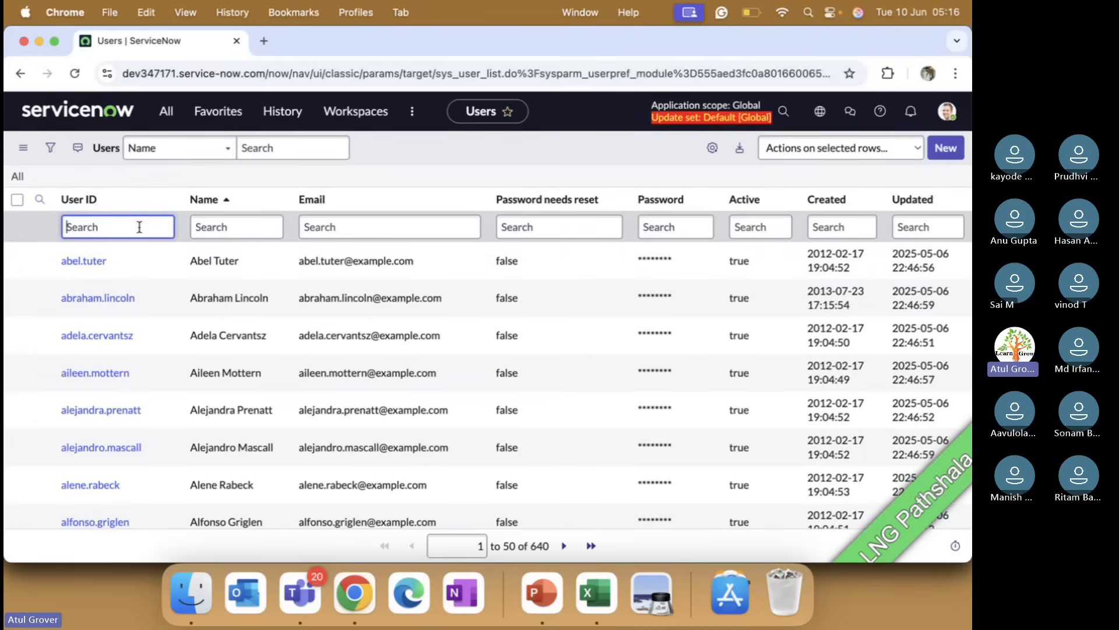
type("admin")
key("Return")
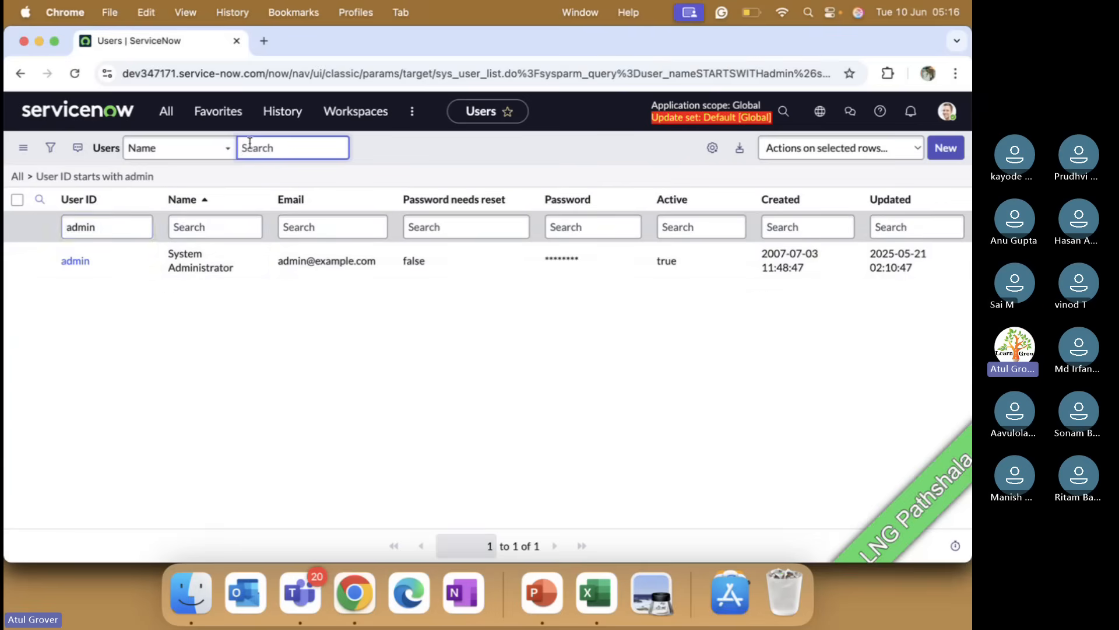
left_click(73, 263)
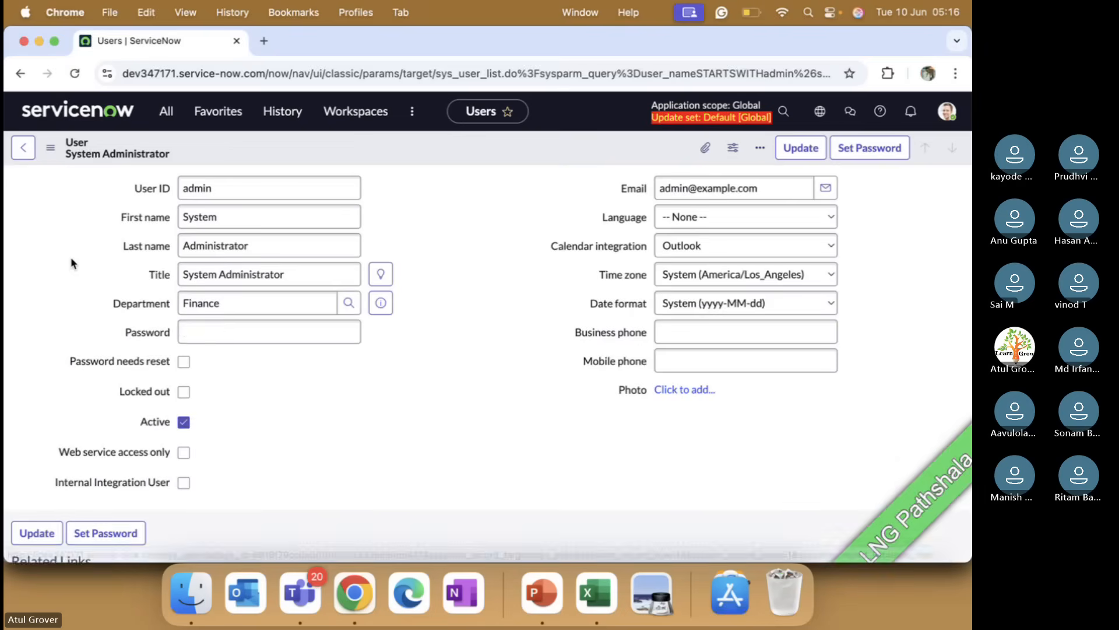
Step: Open the role membership editor from the System Administrator's Roles related list
scroll(401, 390, "down", 6)
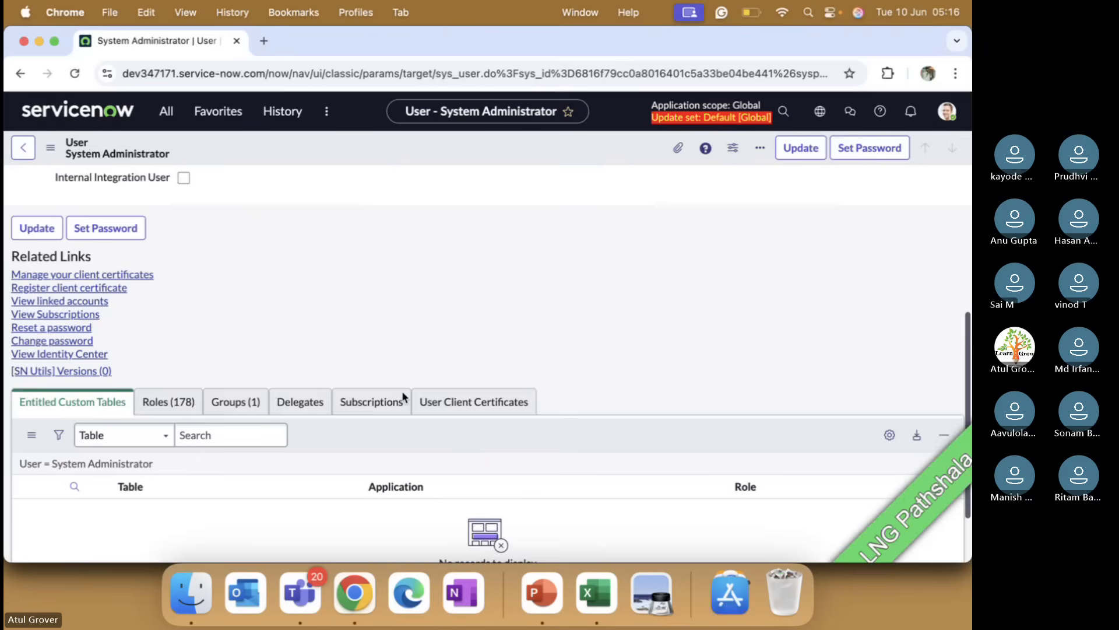
left_click(174, 320)
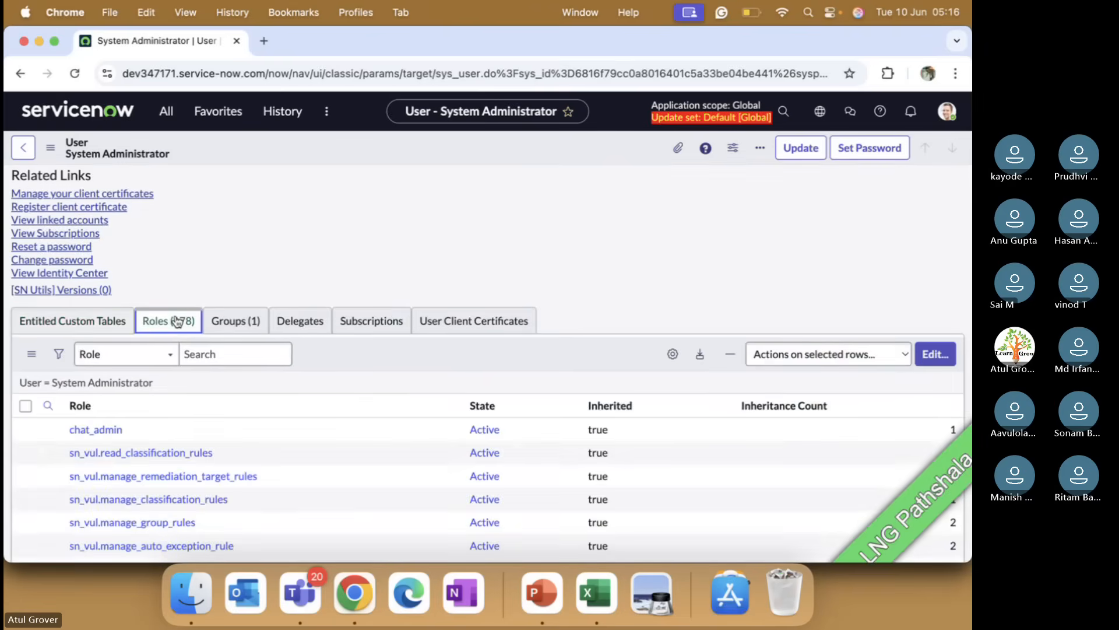
left_click(222, 319)
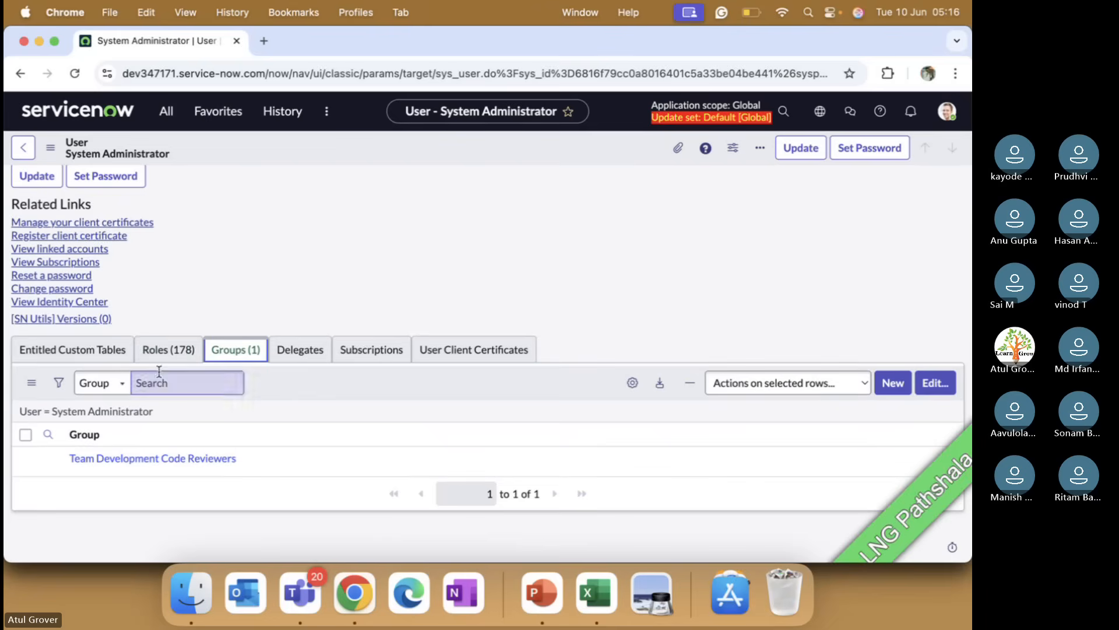
left_click(162, 352)
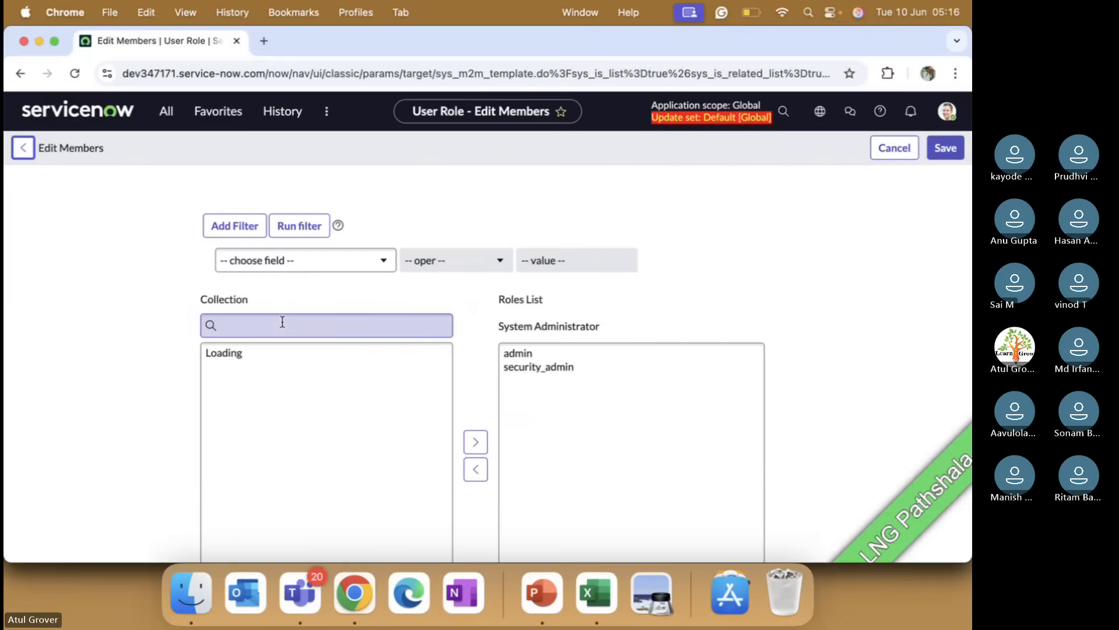
left_click(281, 321)
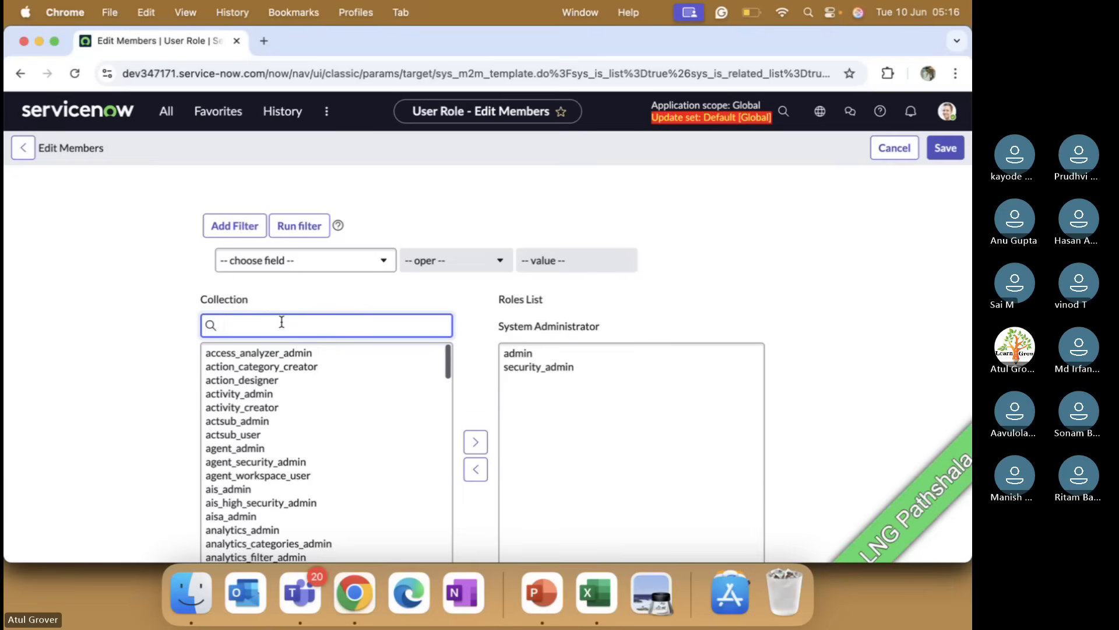
Step: Search the available roles collection for sn_grc roles and scroll through the matches
type("*compl")
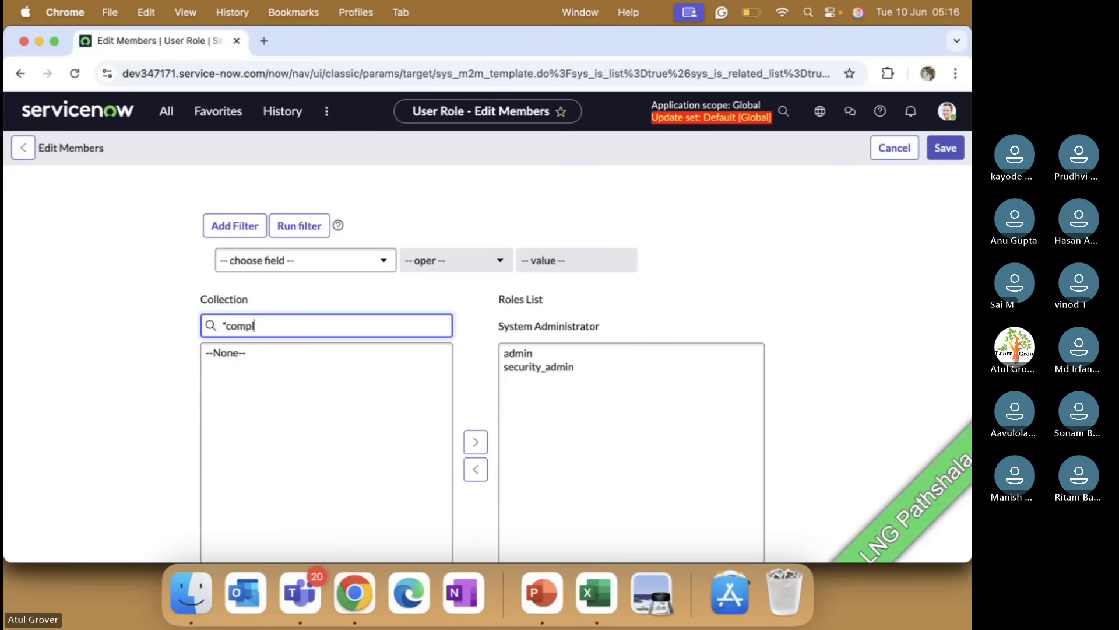
key("BackSpace")
key("BackSpace")
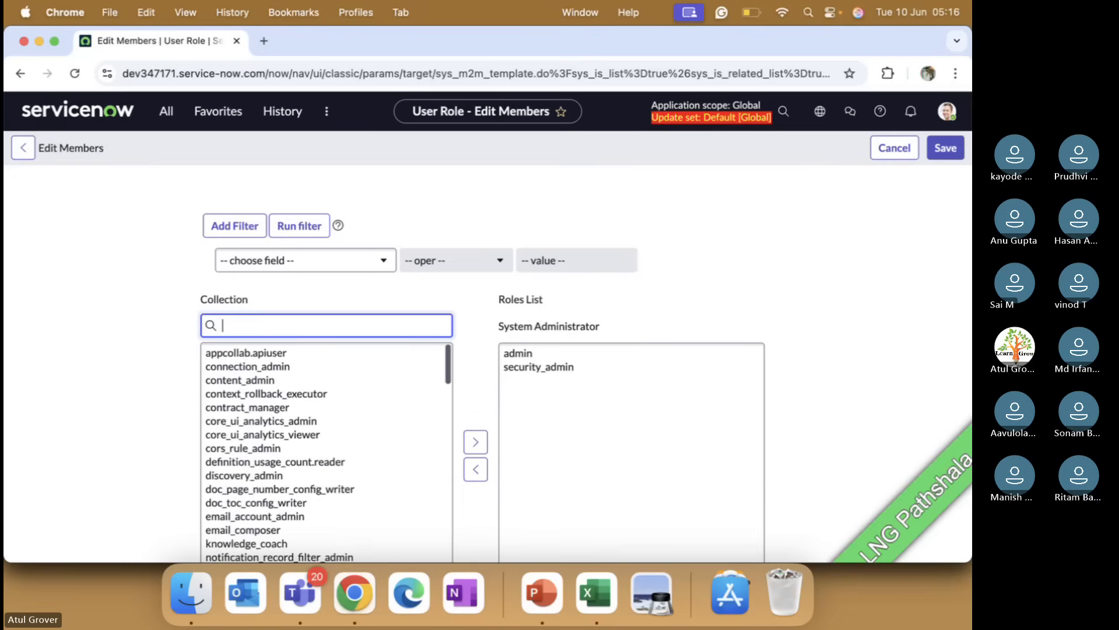
type("sn")
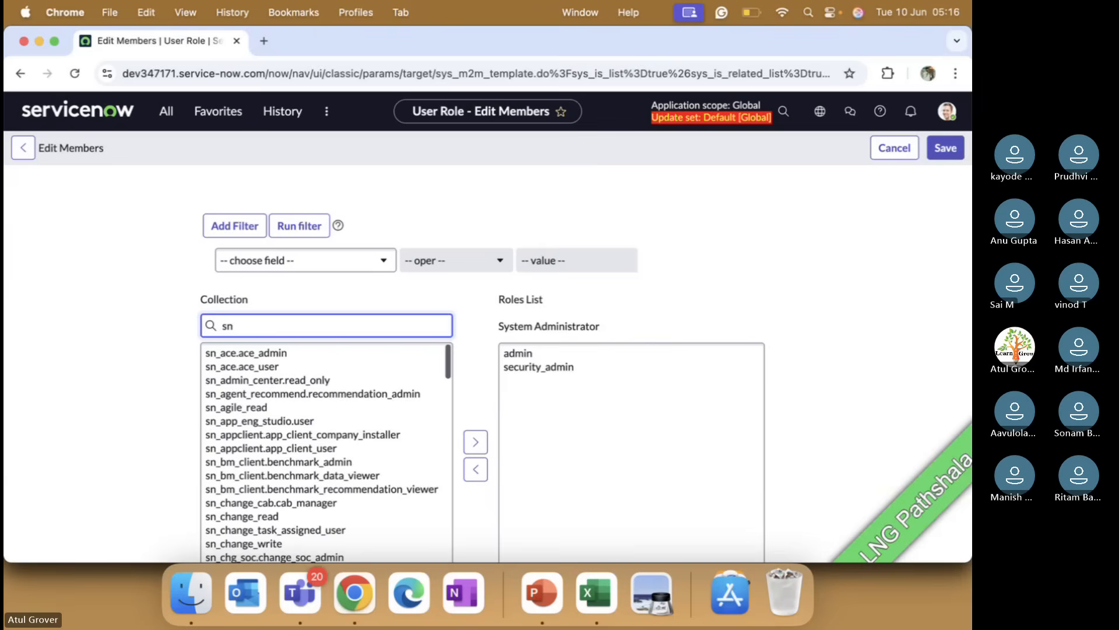
type("_")
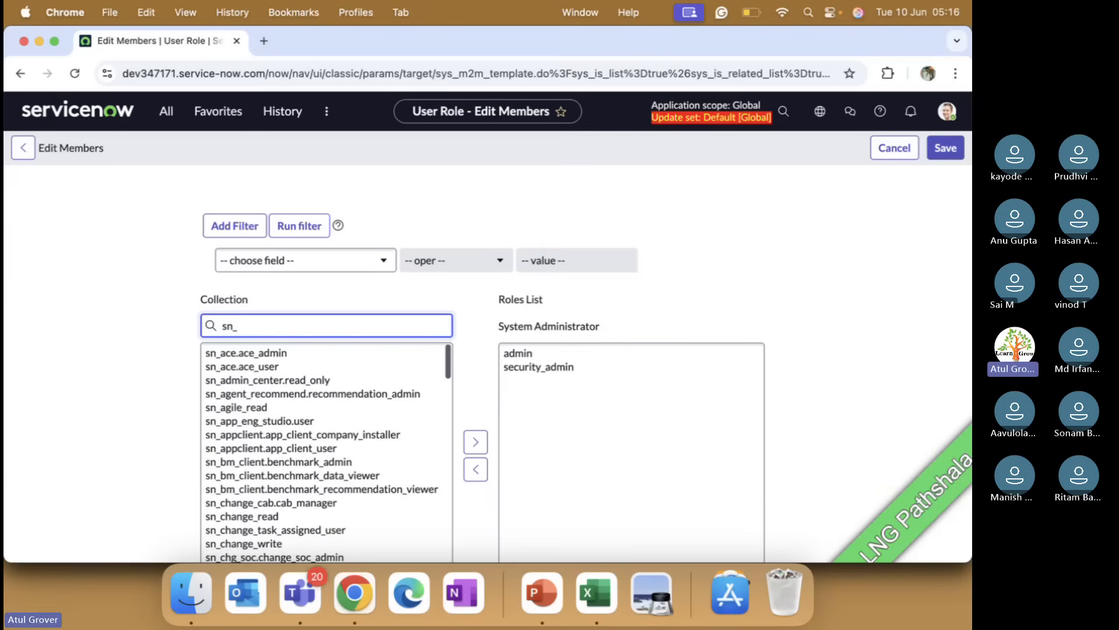
type("f")
key("BackSpace")
type("g")
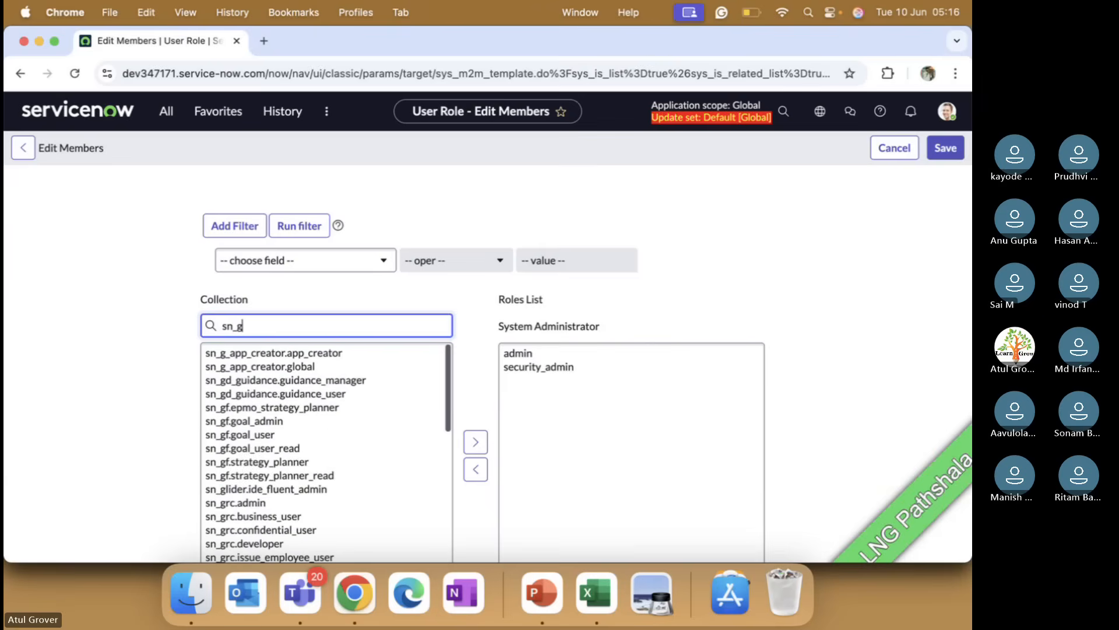
type("rc")
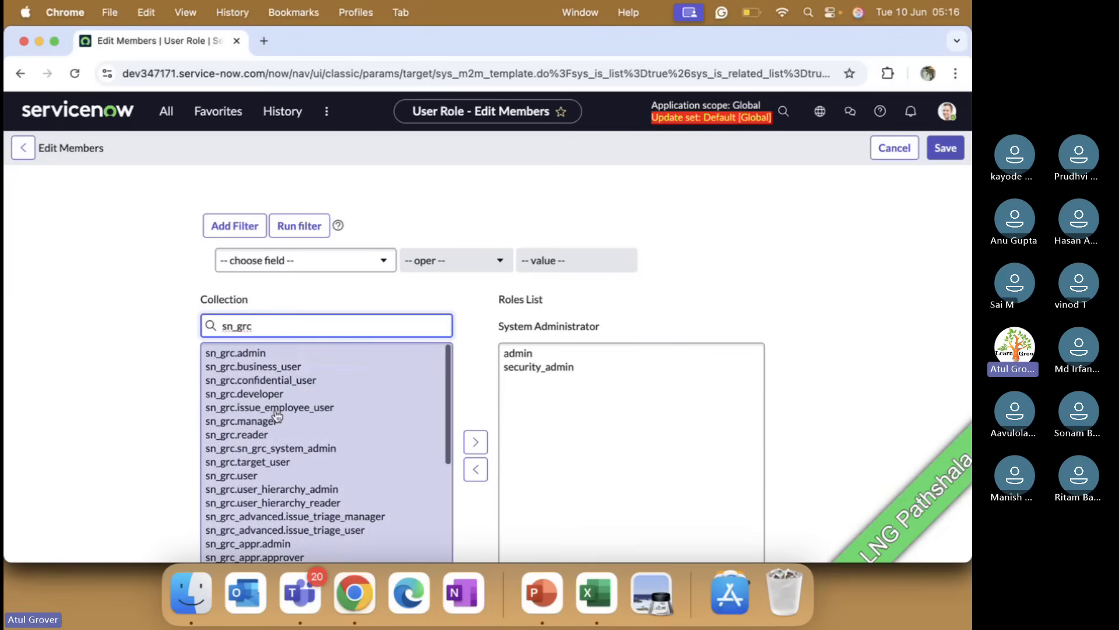
scroll(280, 424, "down", 2)
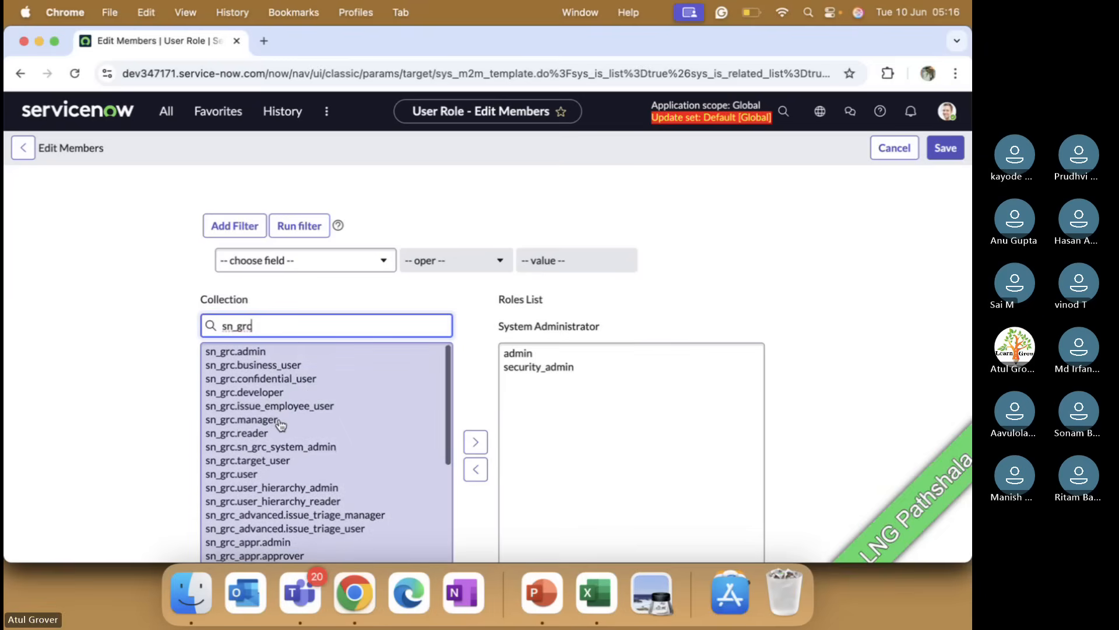
scroll(281, 424, "down", 2)
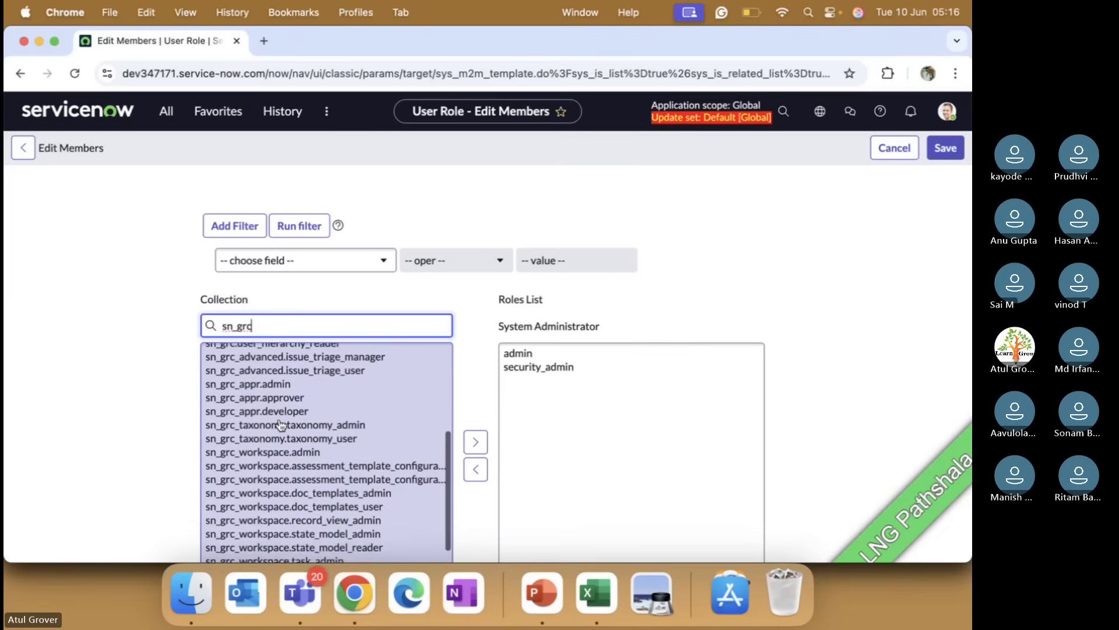
scroll(299, 446, "down", 2)
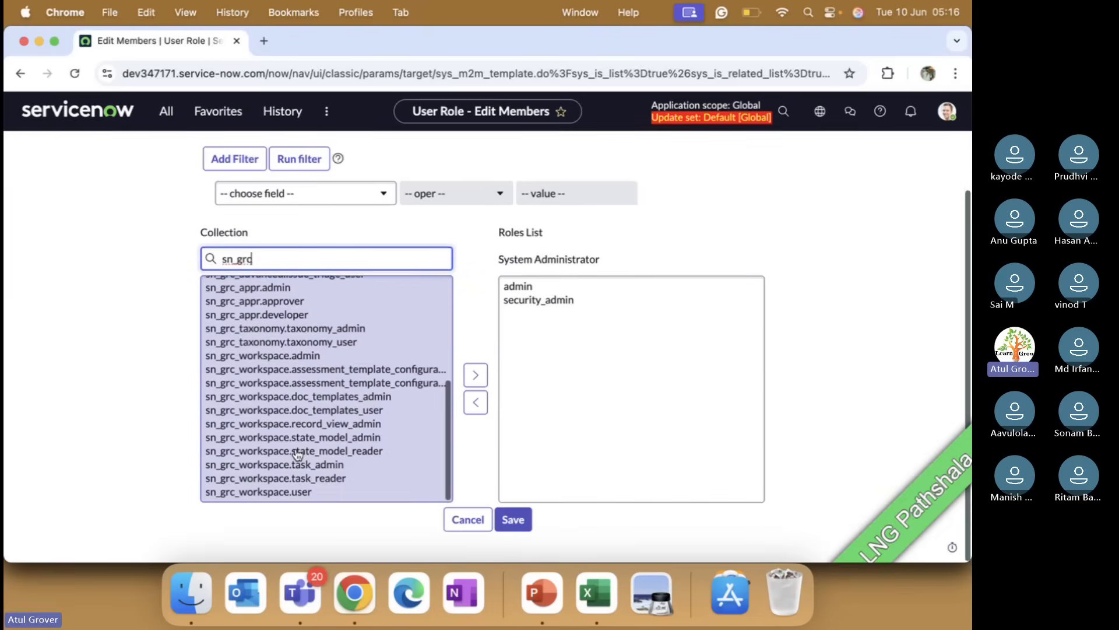
scroll(299, 455, "up", 3)
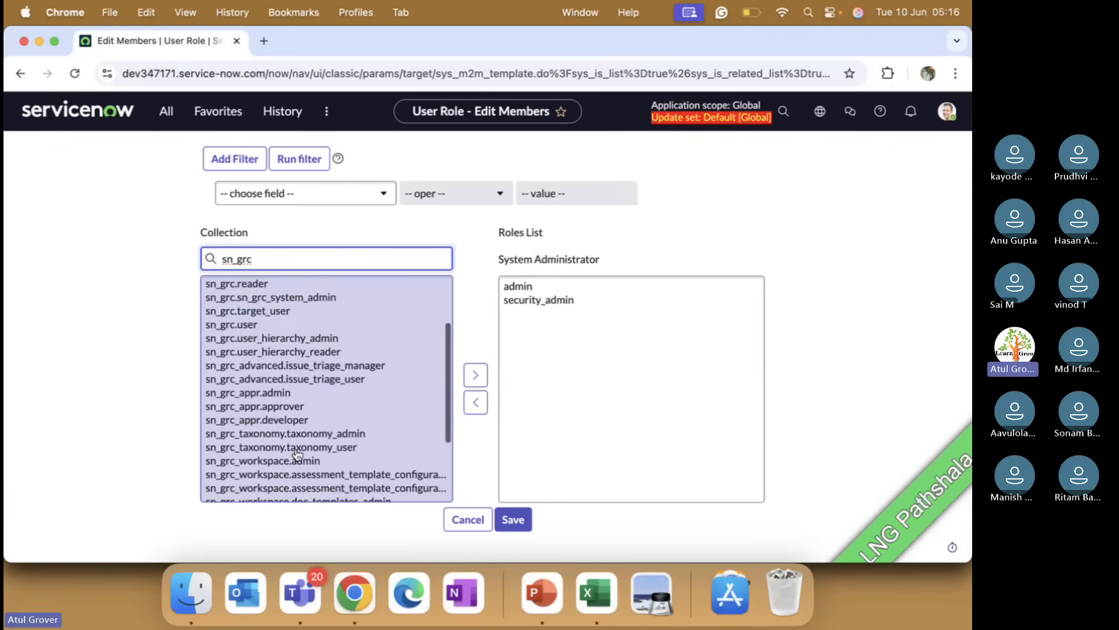
key("BackSpace")
key("BackSpace")
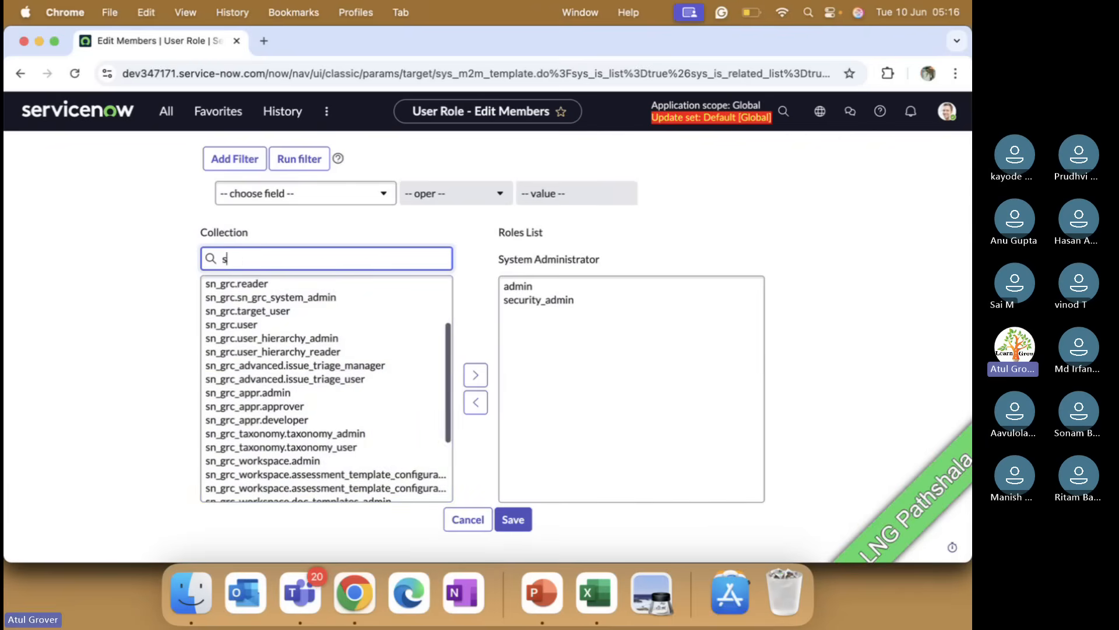
key("BackSpace")
type("1")
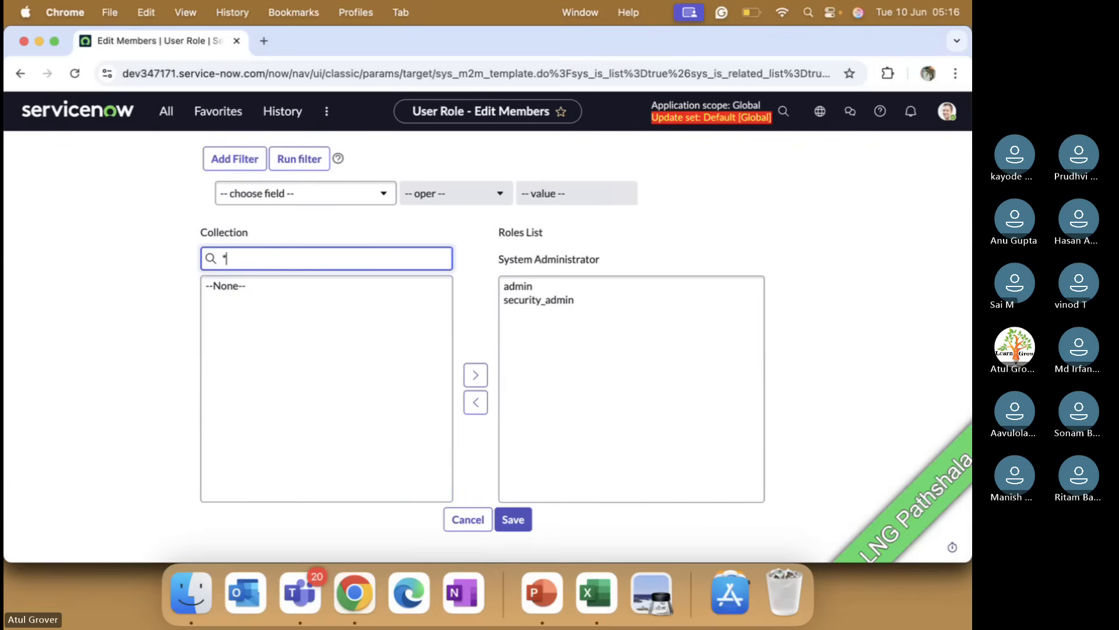
Step: Filter the available roles by Name contains compl
left_click(335, 195)
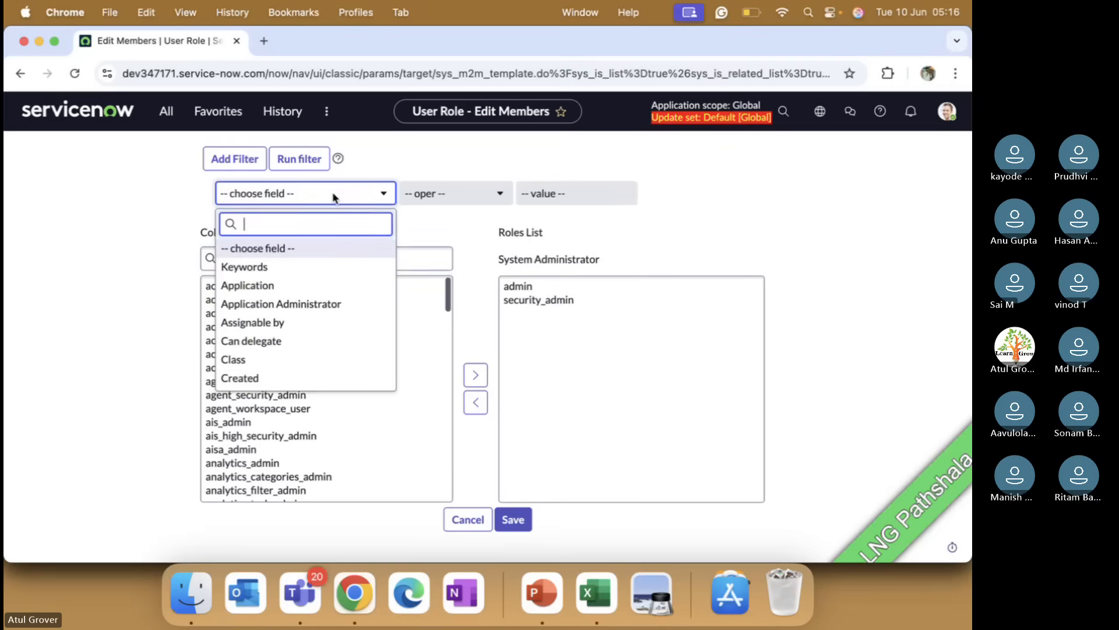
type("name")
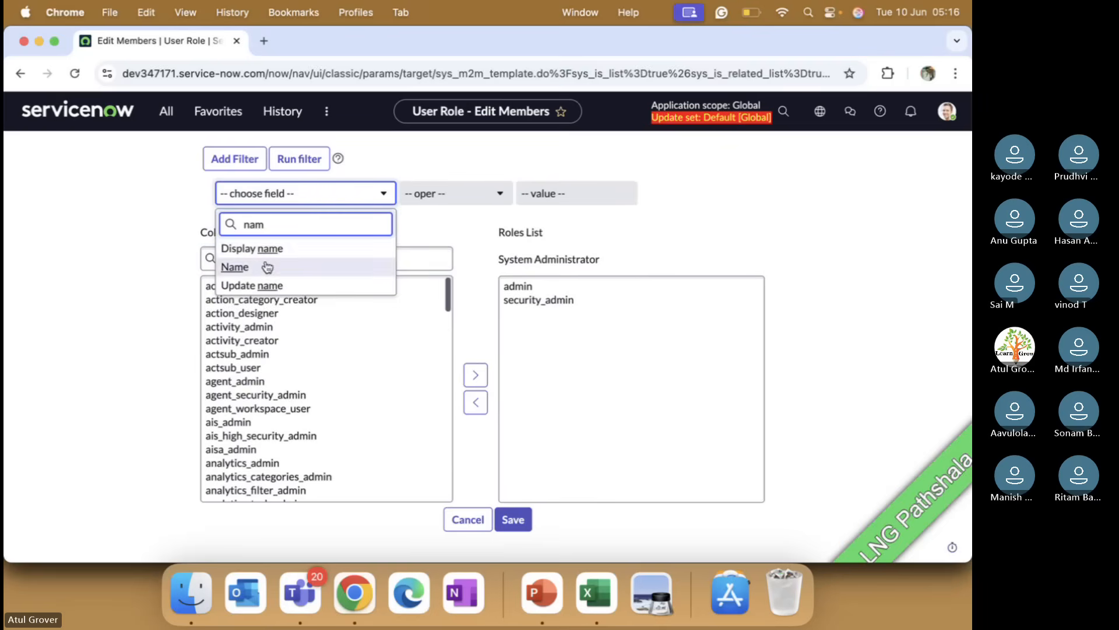
left_click(233, 267)
left_click(455, 195)
left_click(463, 222)
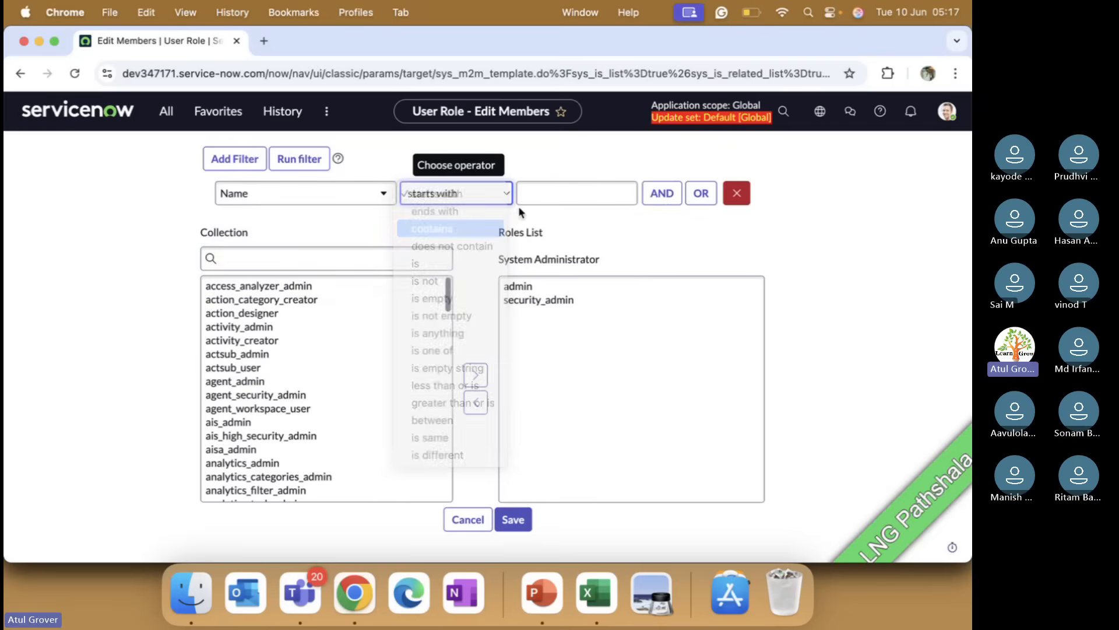
left_click(536, 199)
type("compl")
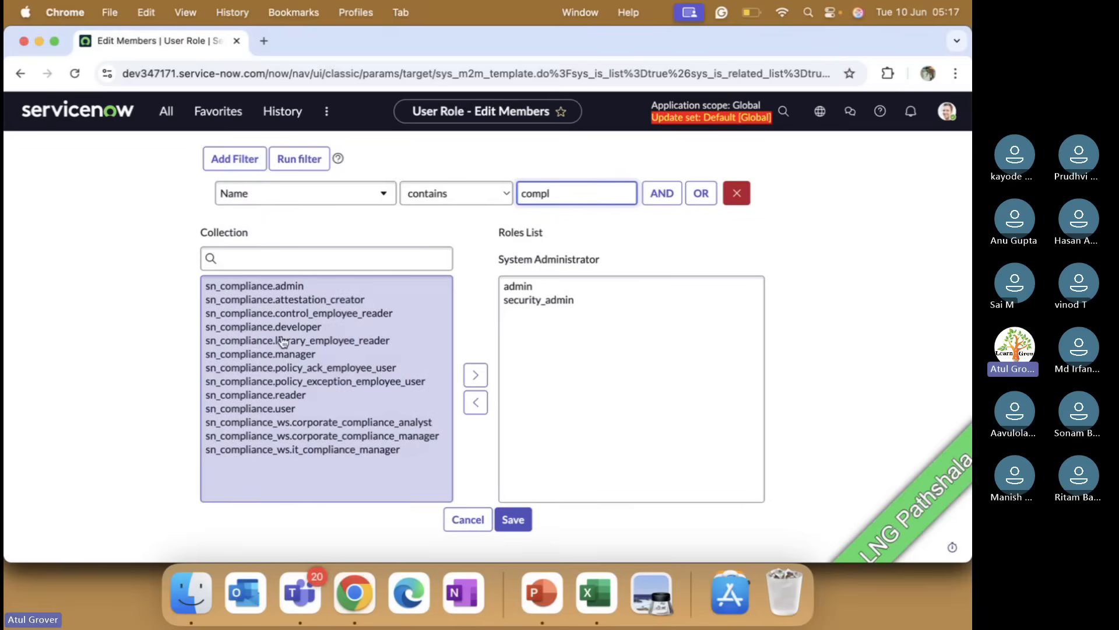
Step: Add the three sn_compliance_ws roles to the System Administrator's roles list
left_click(301, 427)
key("shift+Down")
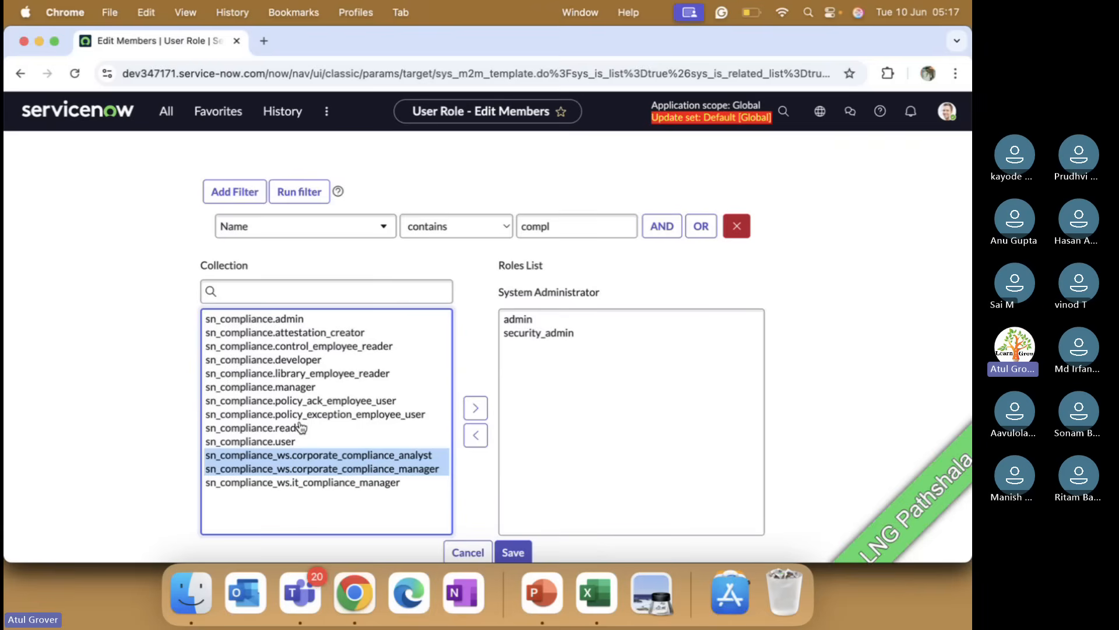
key("shift+Down")
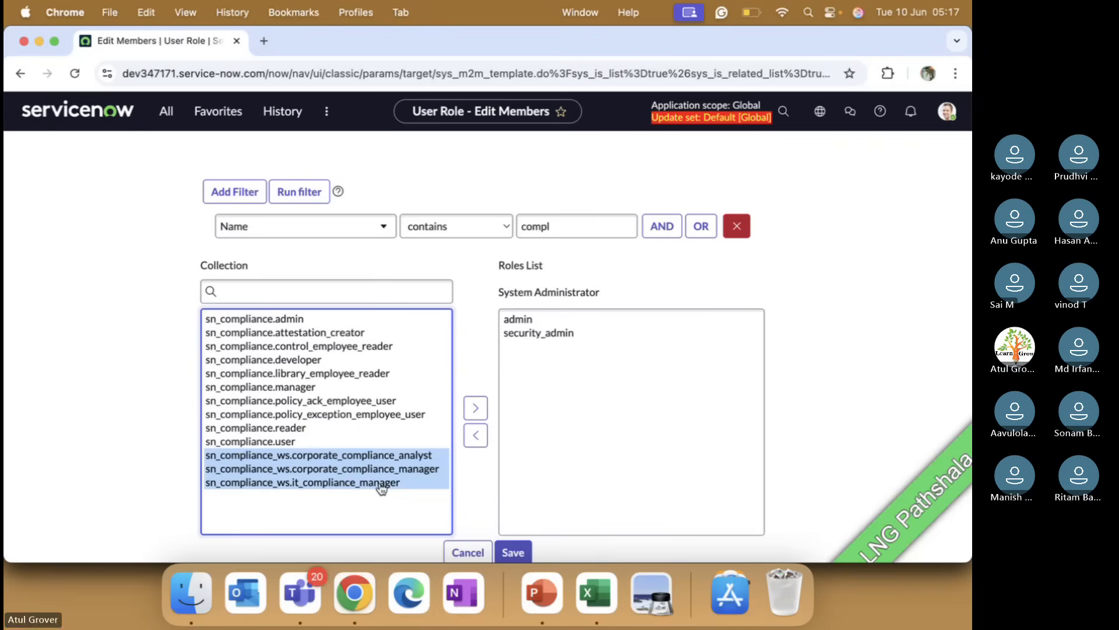
left_click(477, 406)
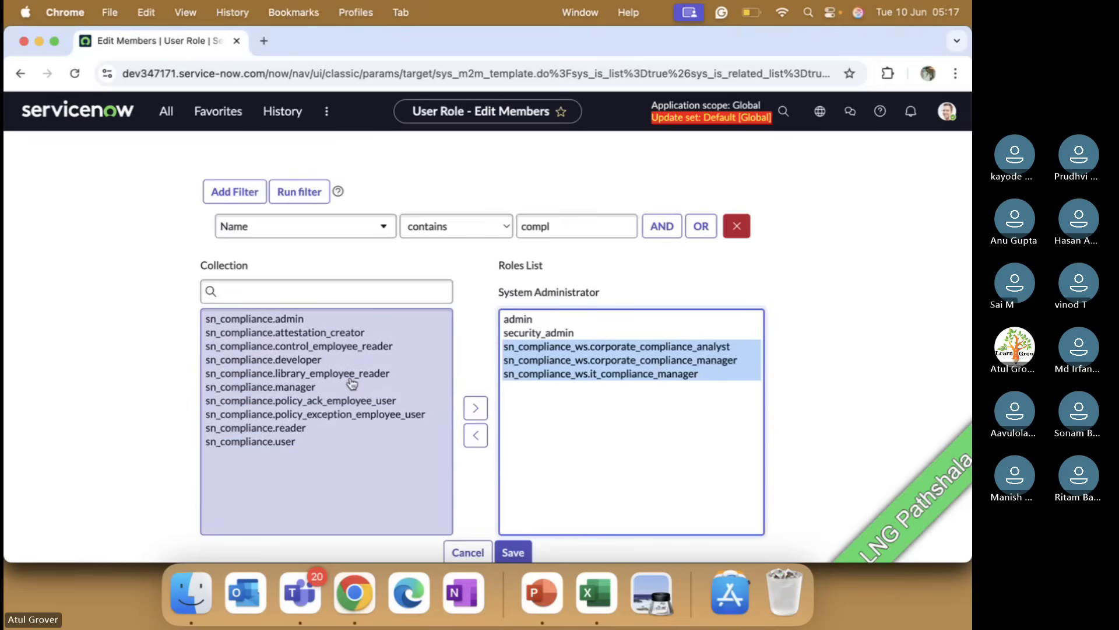
Step: Add the sn_compliance.admin role to the System Administrator's roles list
scroll(450, 464, "down", 1)
scroll(450, 463, "down", 2)
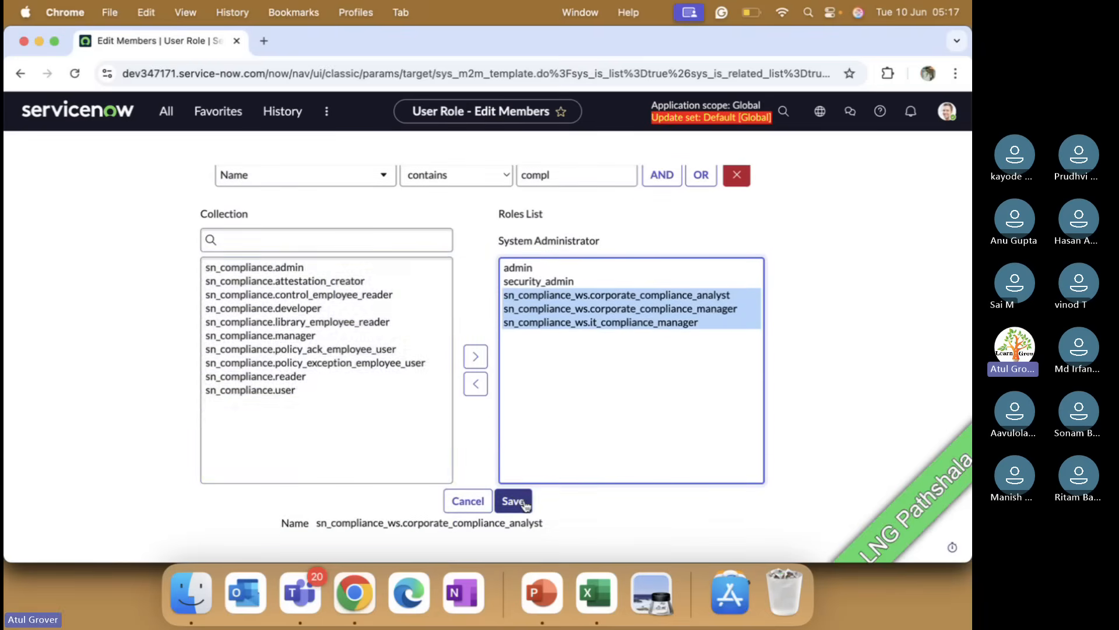
double_click(249, 269)
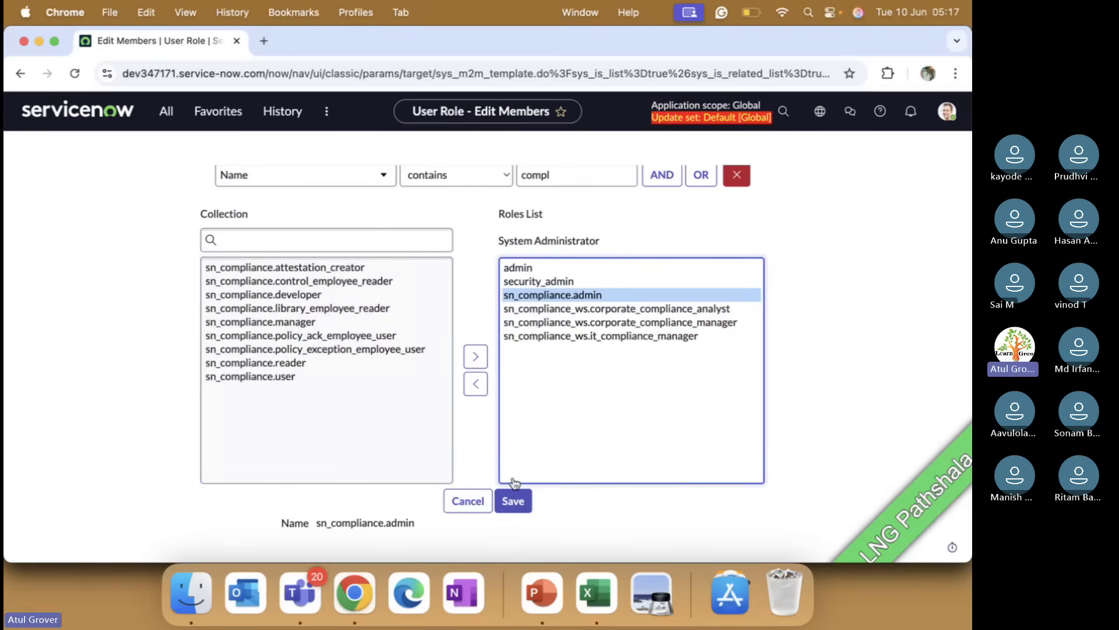
Step: Save the updated roles list and reload the System Administrator user record
left_click(521, 506)
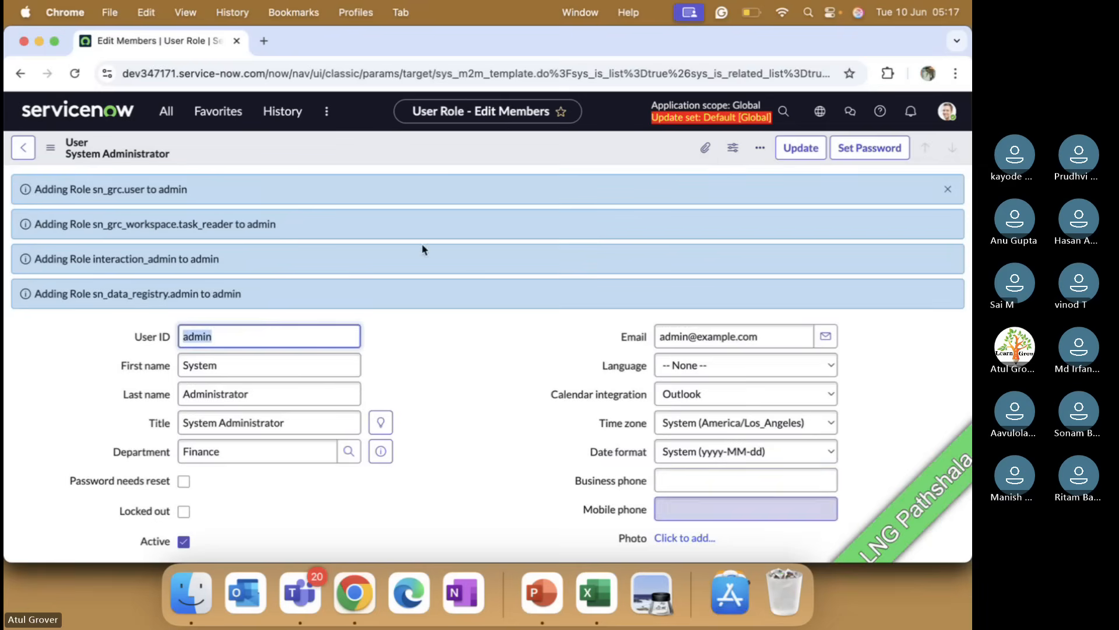
left_click(75, 74)
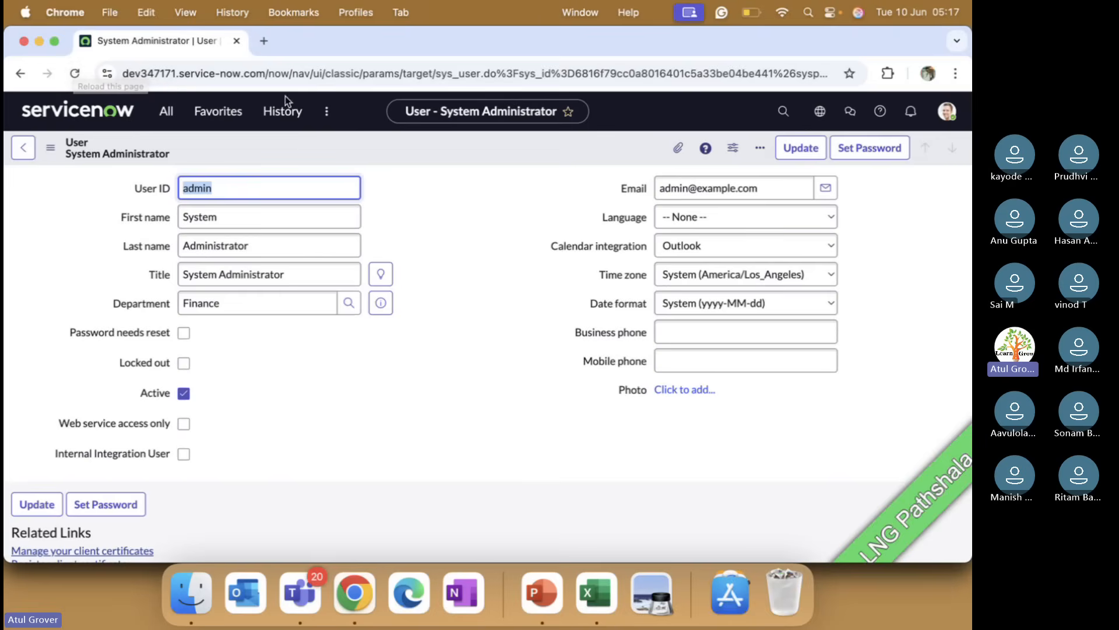
Step: Open the Compliance Workspace from the workspaces menu and go to its lists page
left_click(327, 111)
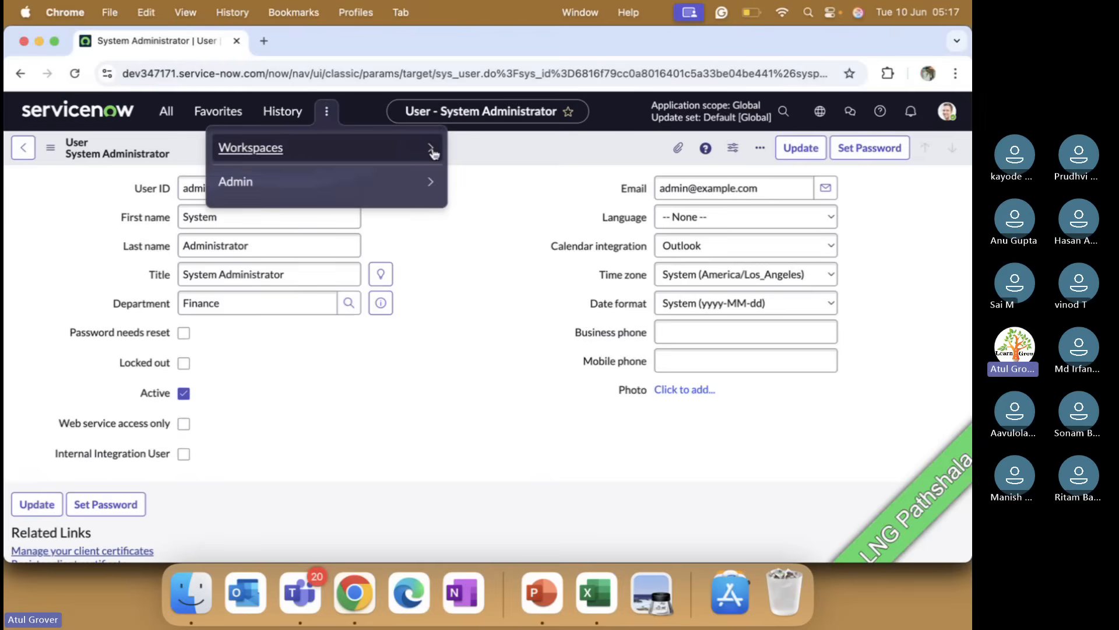
left_click(431, 150)
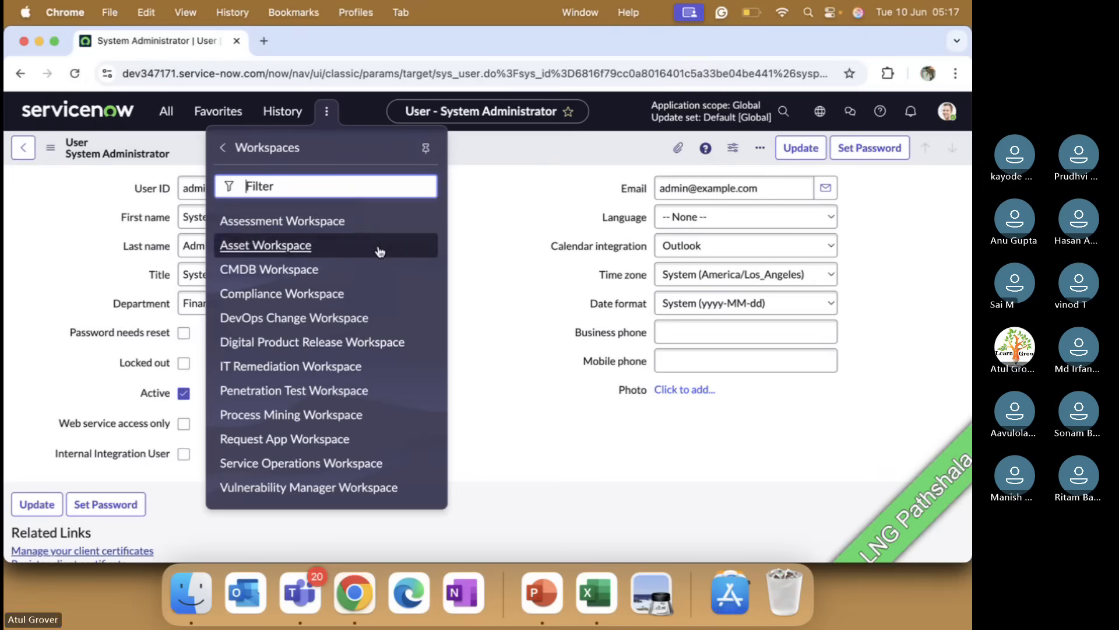
left_click(307, 295)
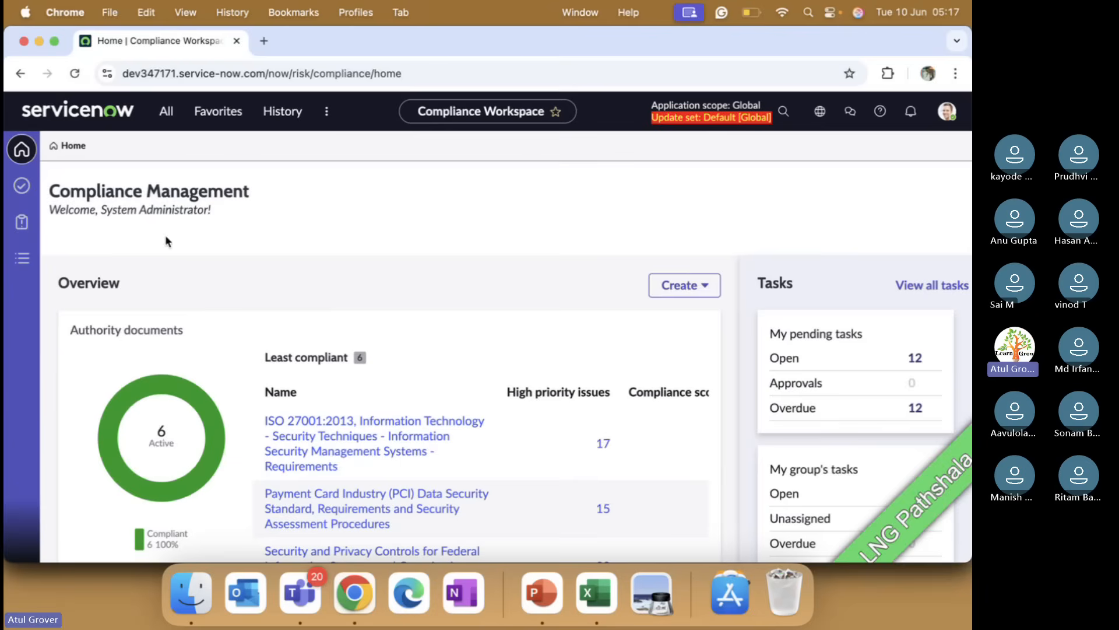
left_click(21, 260)
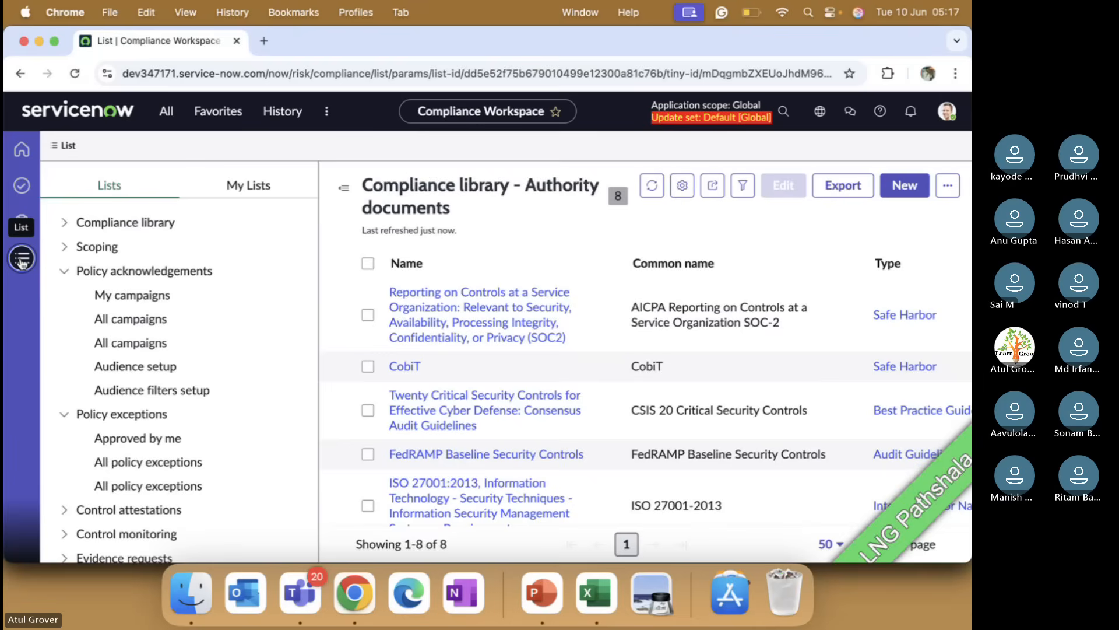
Step: Browse the list categories and open All policies under Compliance library
left_click(64, 271)
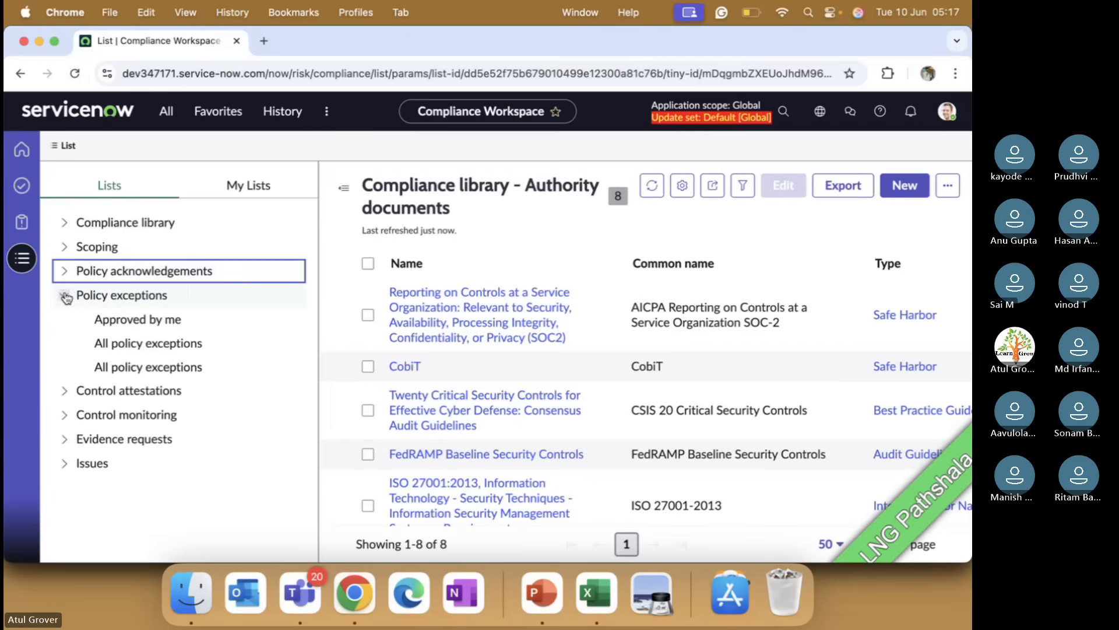
left_click(65, 296)
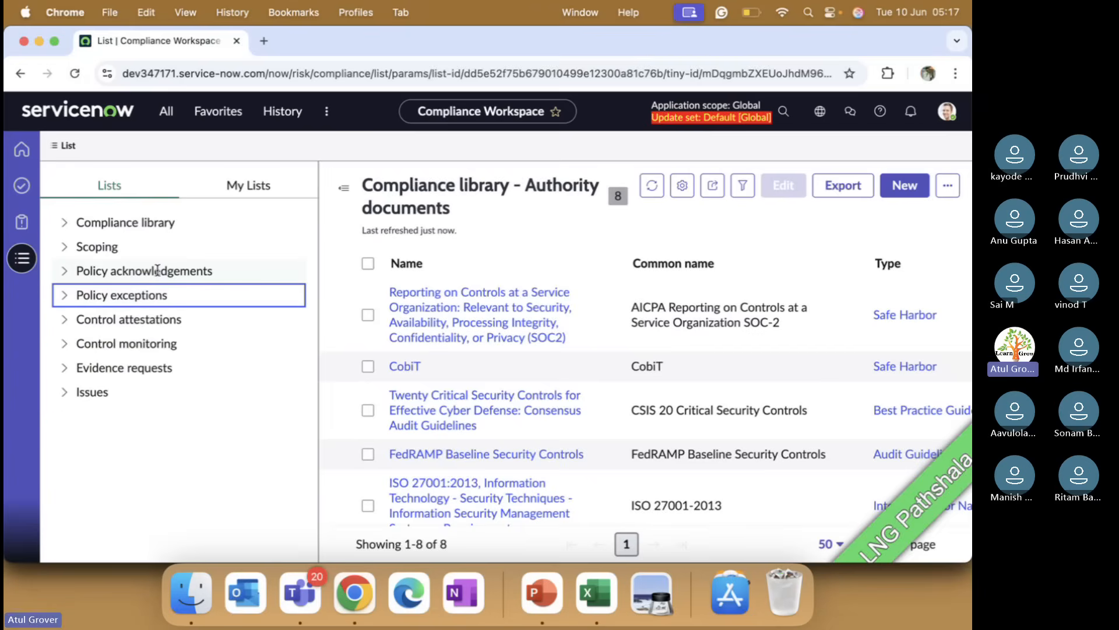
left_click(65, 225)
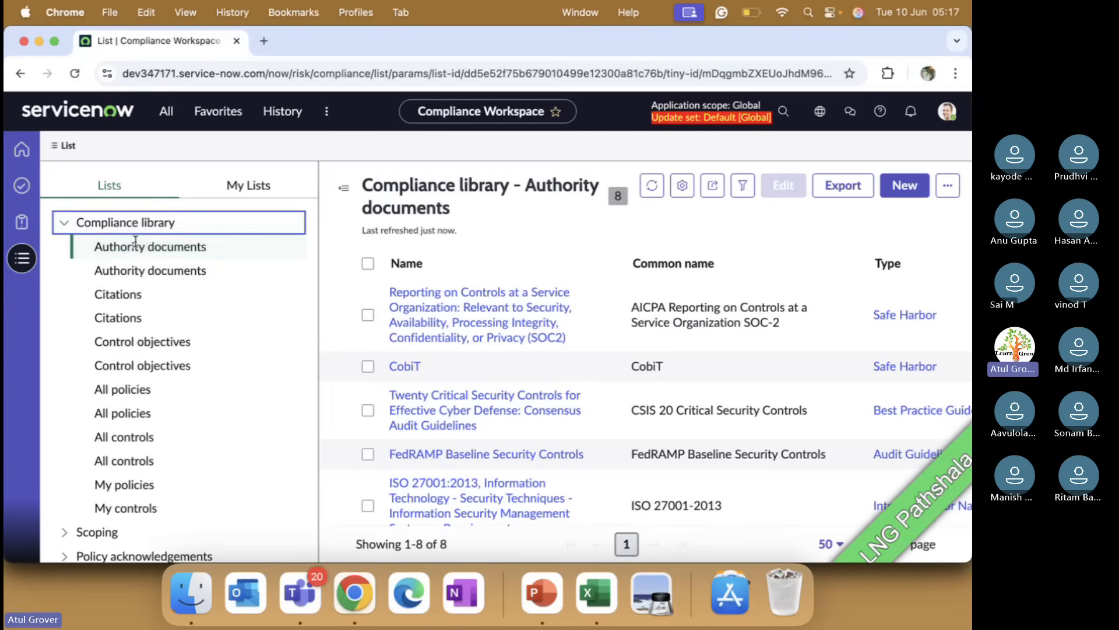
left_click(135, 242)
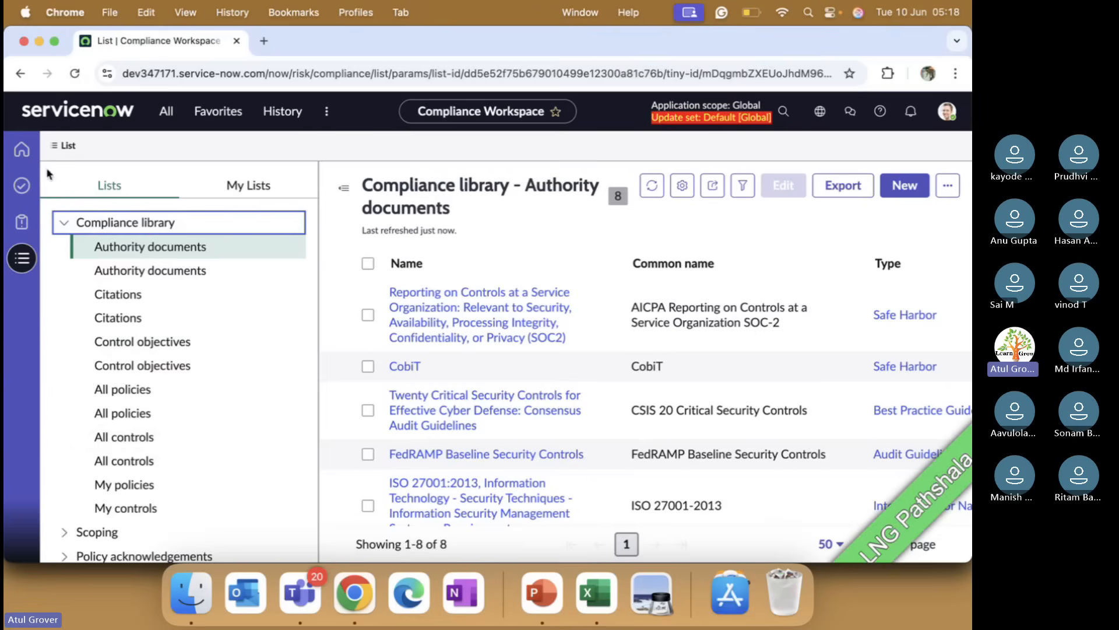
left_click(65, 224)
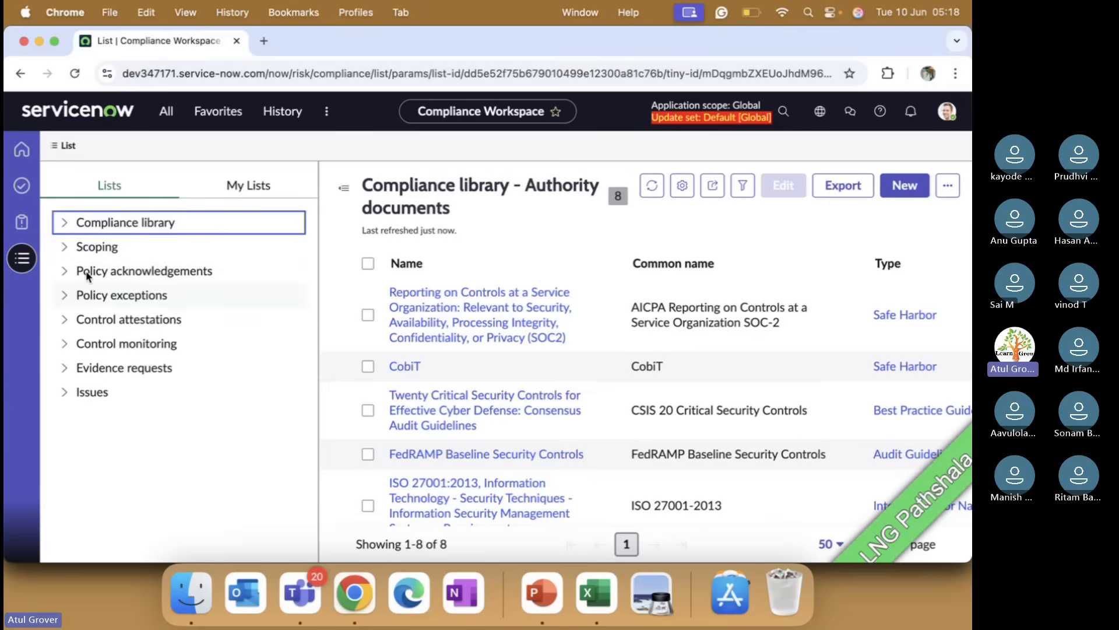
left_click(65, 224)
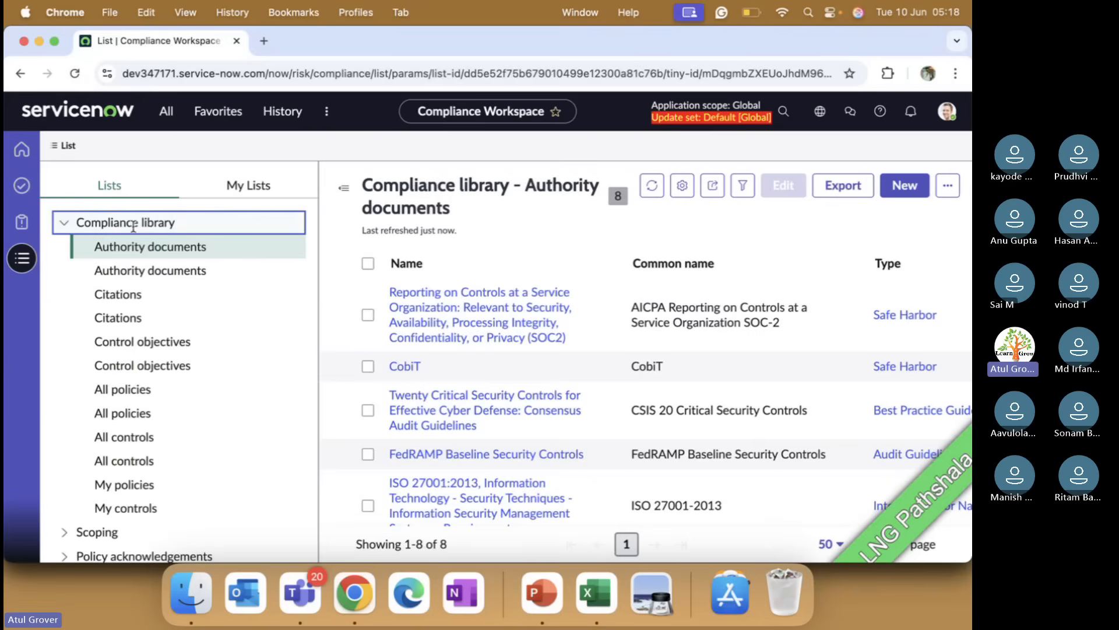
left_click(136, 390)
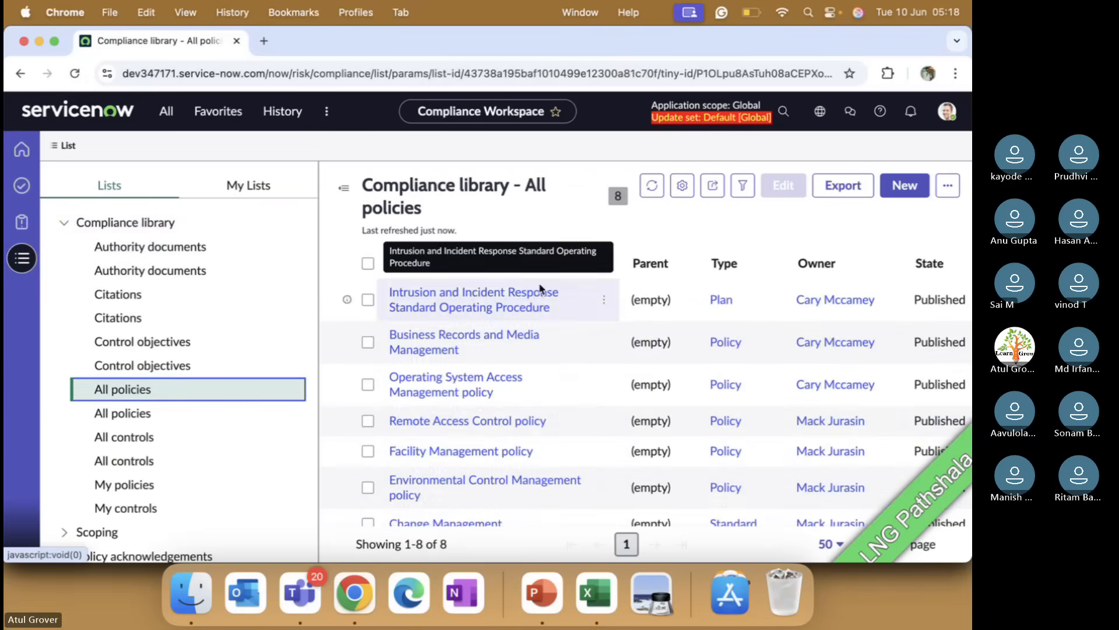
Step: Create a new policy and name it 'Join the class on time Daily'
left_click(897, 192)
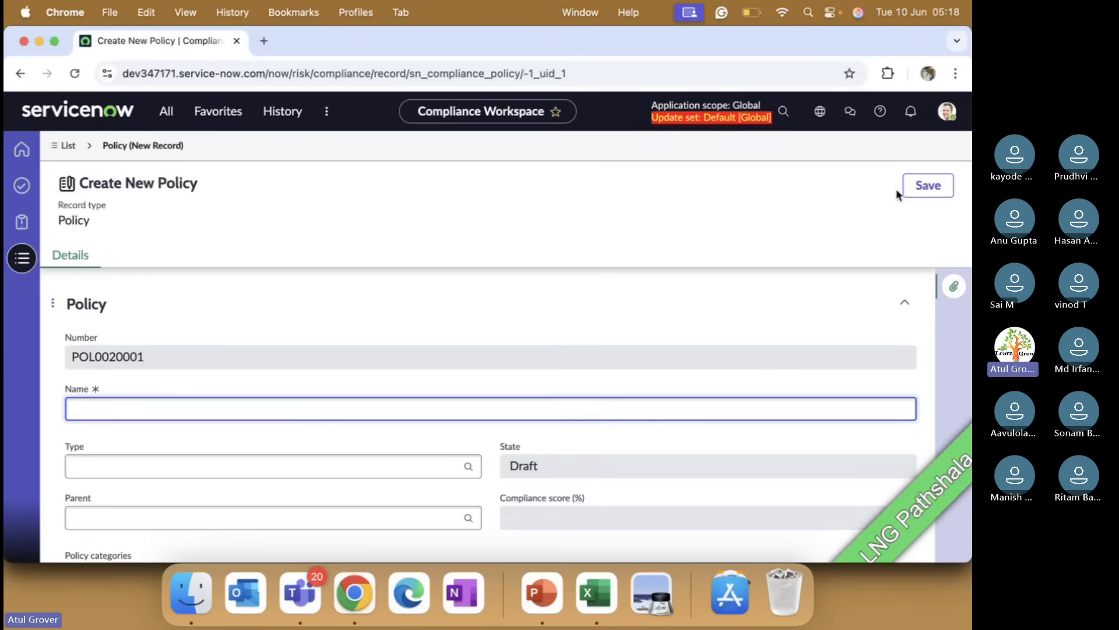
type("oin")
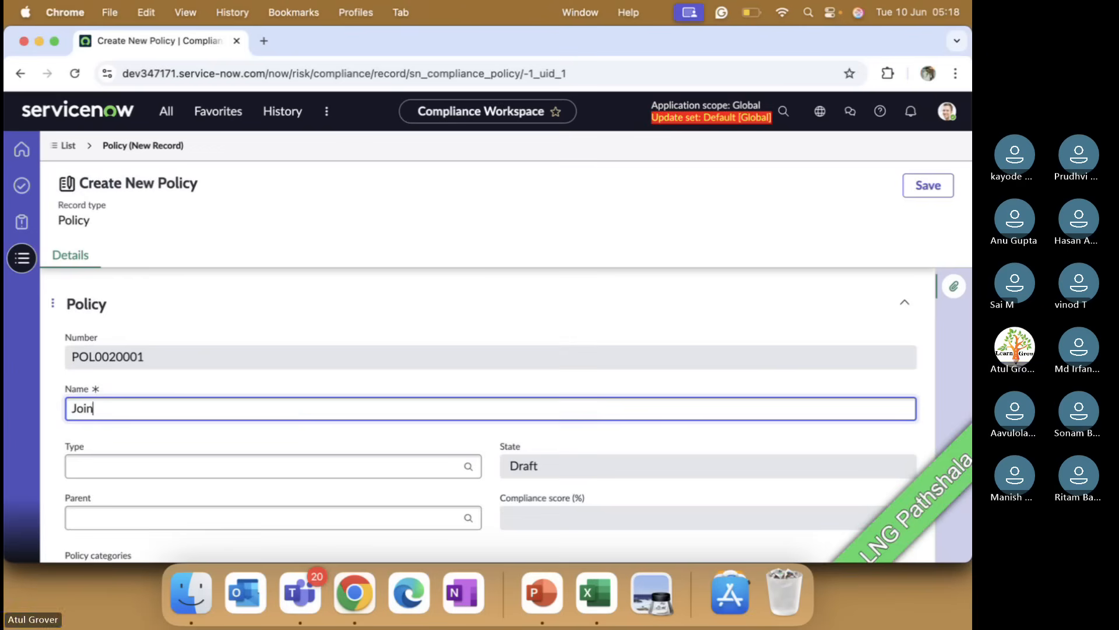
type(" th")
type("e class on tiem")
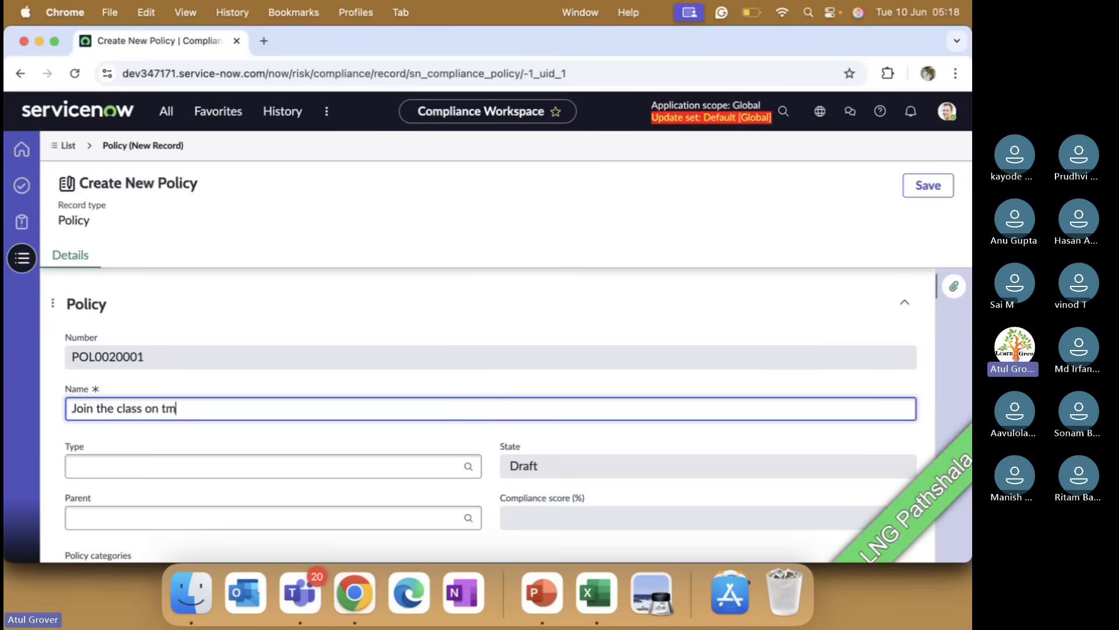
key("BackSpace")
type("iem")
key("BackSpace")
key("BackSpace")
key("BackSpace")
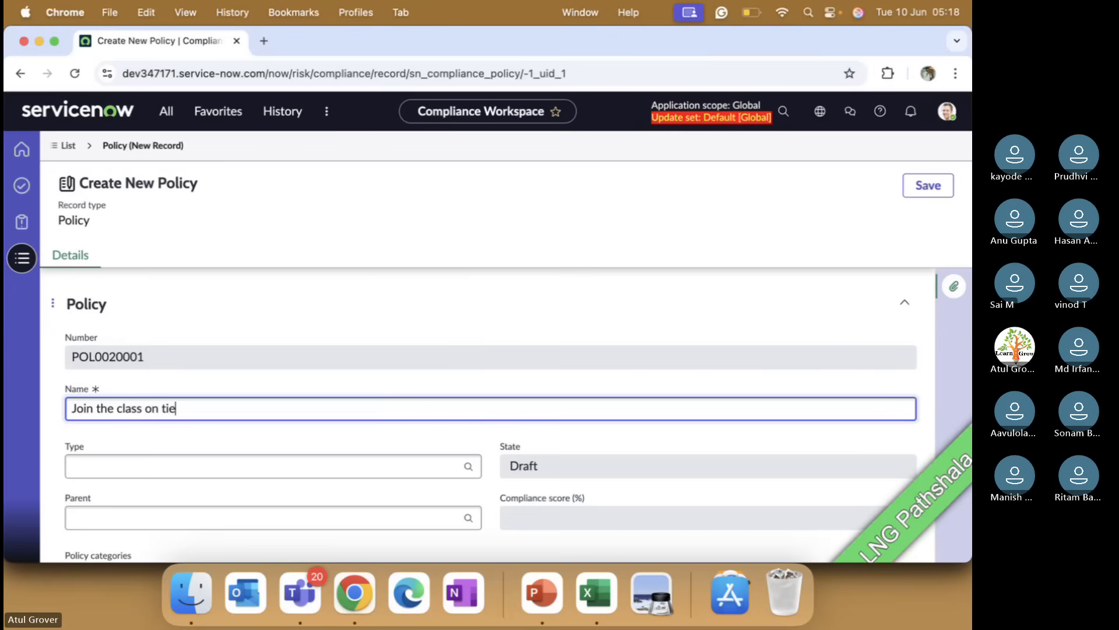
type("me Daily")
Step: Set the policy's Type to Policy
scroll(565, 347, "down", 2)
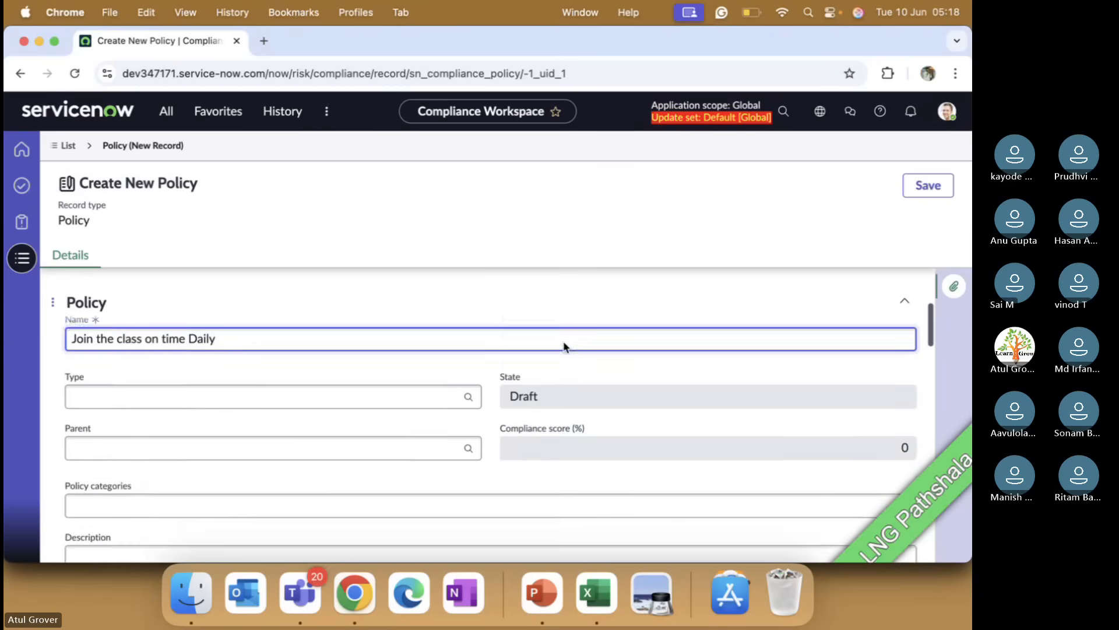
scroll(564, 347, "down", 1)
scroll(452, 338, "up", 3)
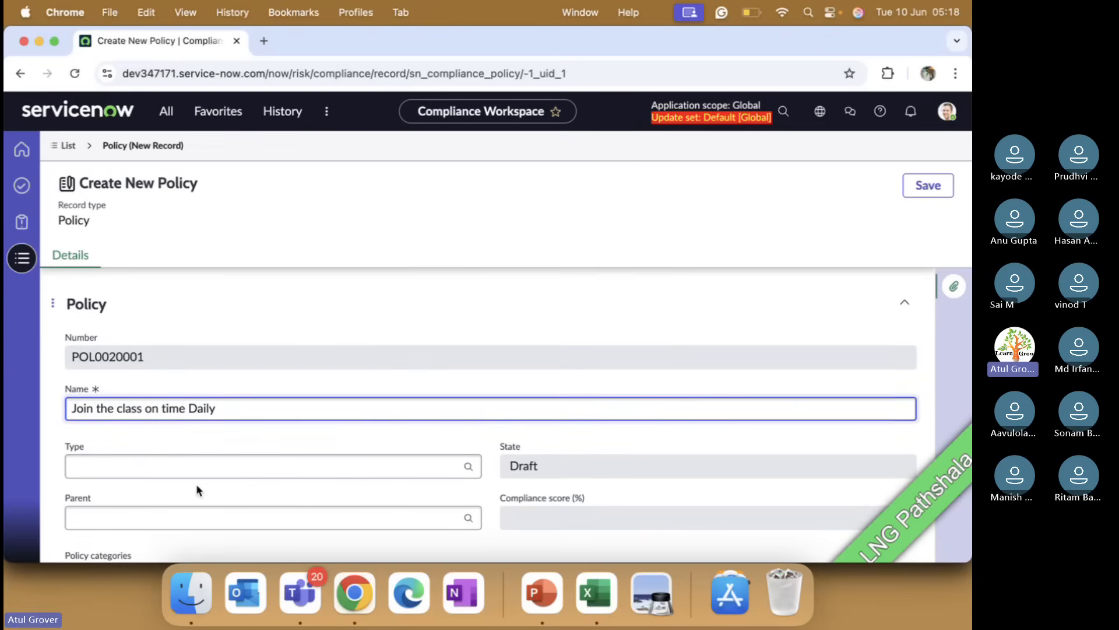
left_click(207, 465)
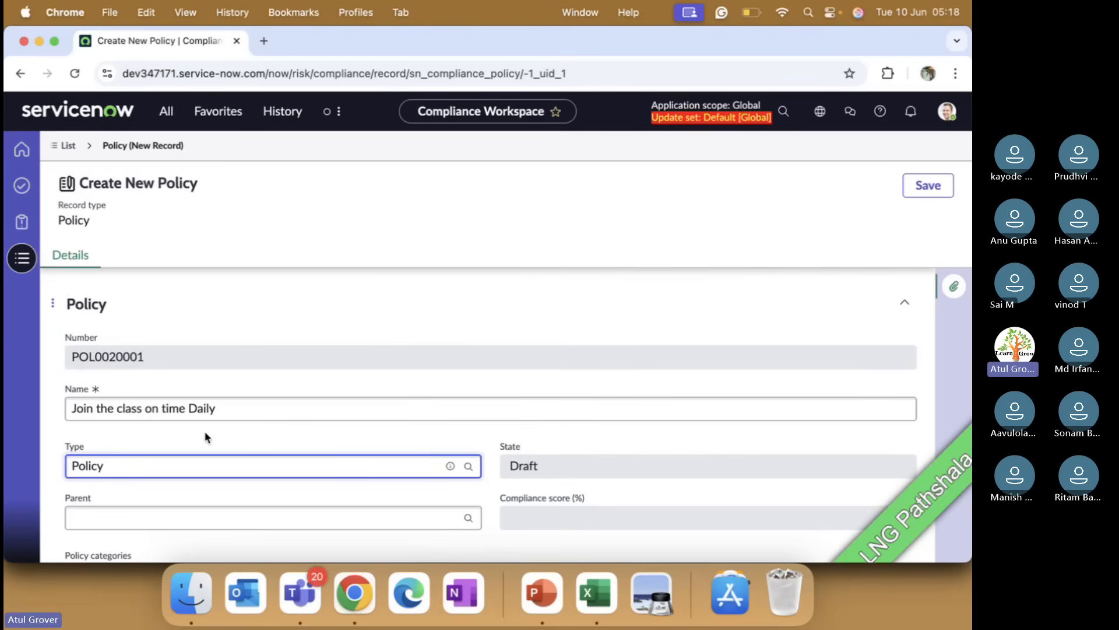
left_click(260, 435)
Step: Add Vulnerability Response as the policy category
scroll(260, 436, "down", 1)
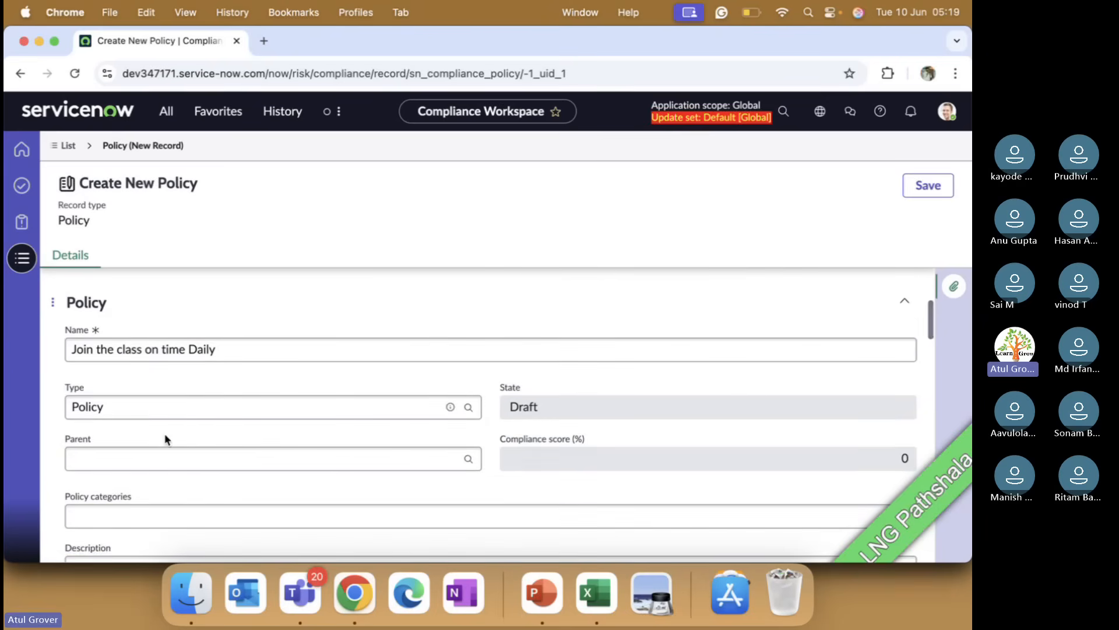
left_click(175, 452)
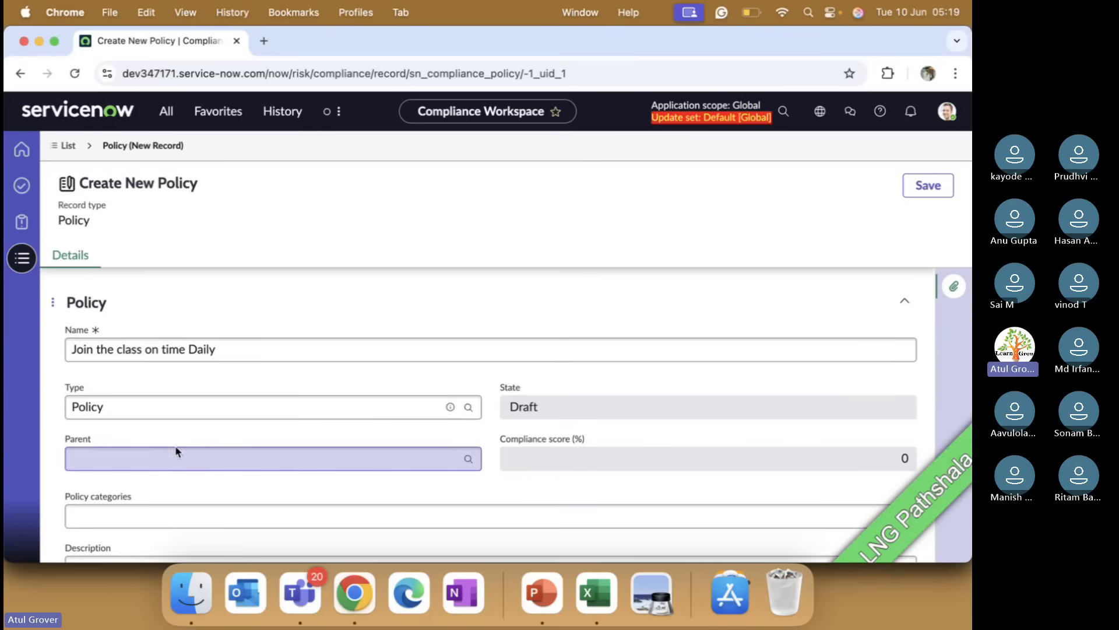
scroll(174, 448, "down", 2)
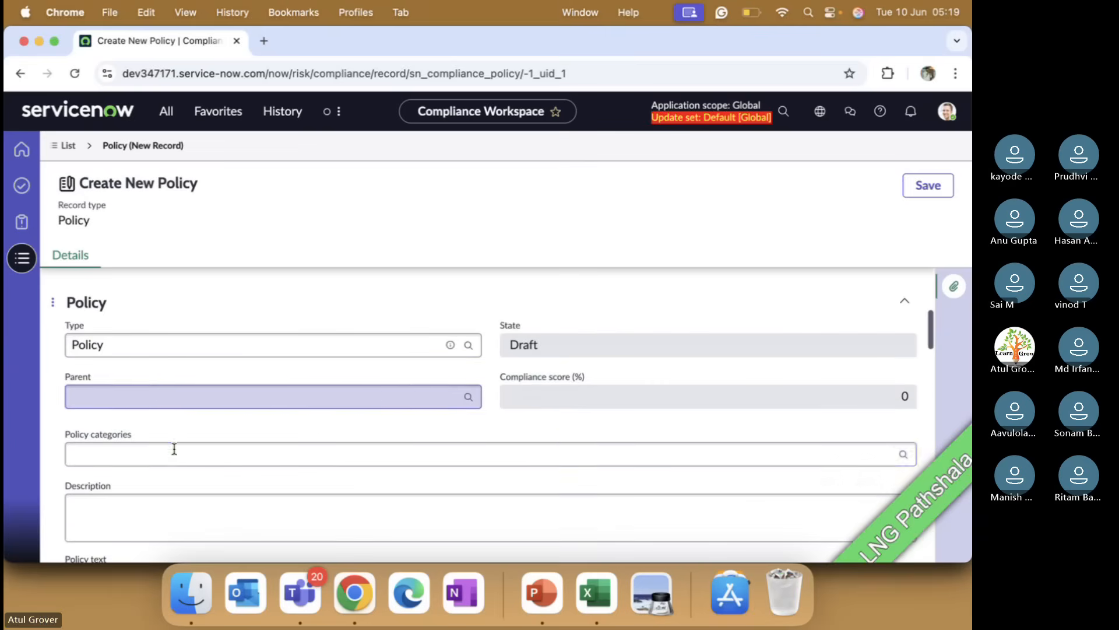
left_click(174, 448)
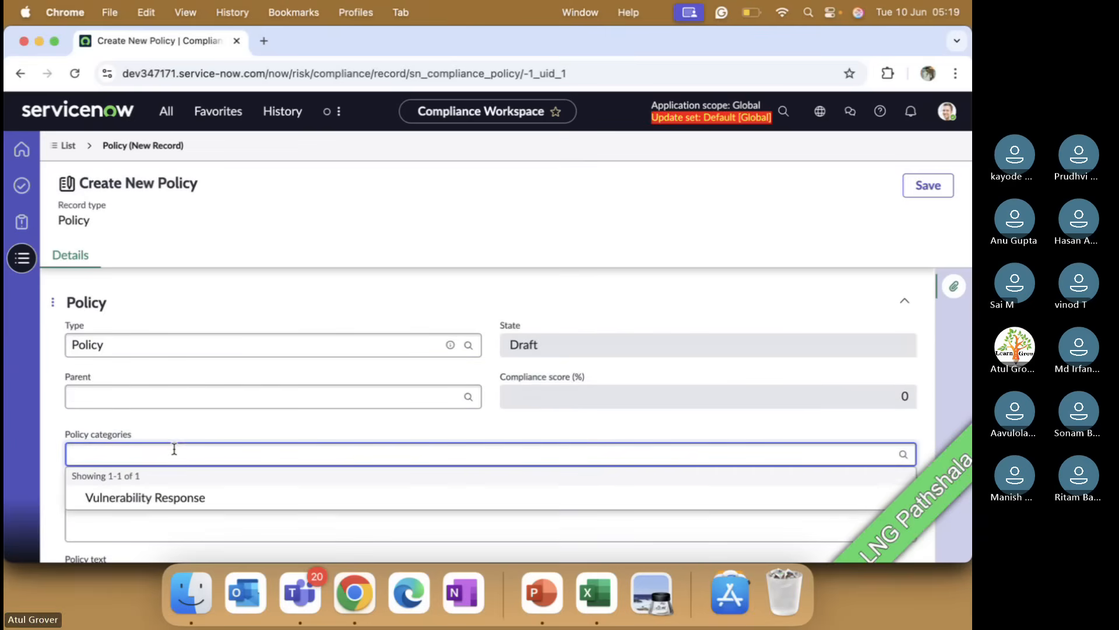
left_click(170, 499)
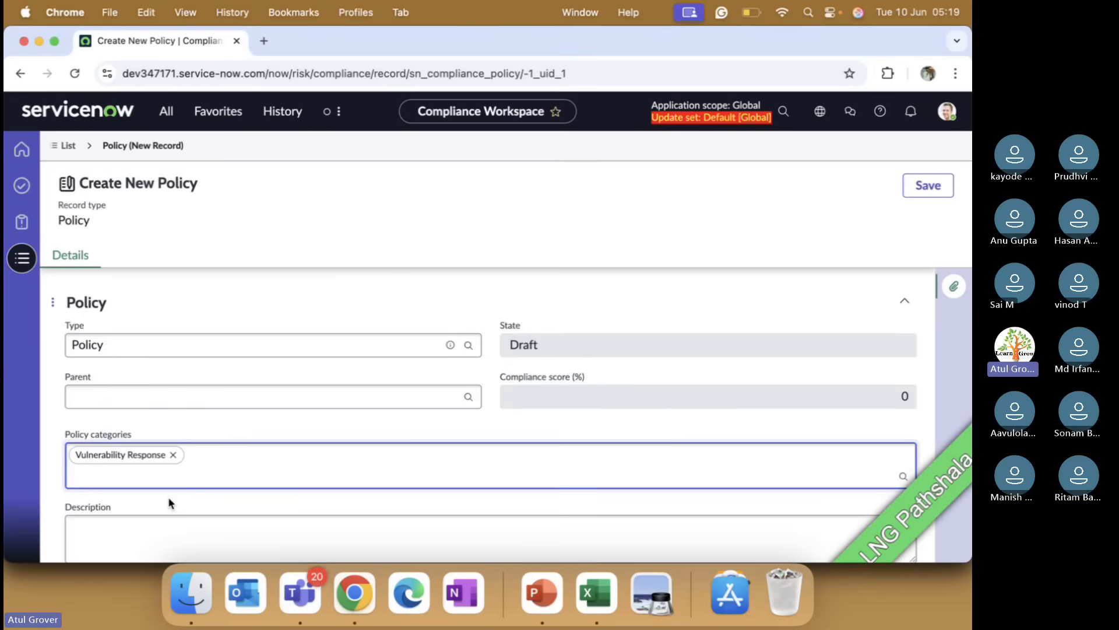
scroll(169, 501, "down", 3)
scroll(168, 397, "up", 5)
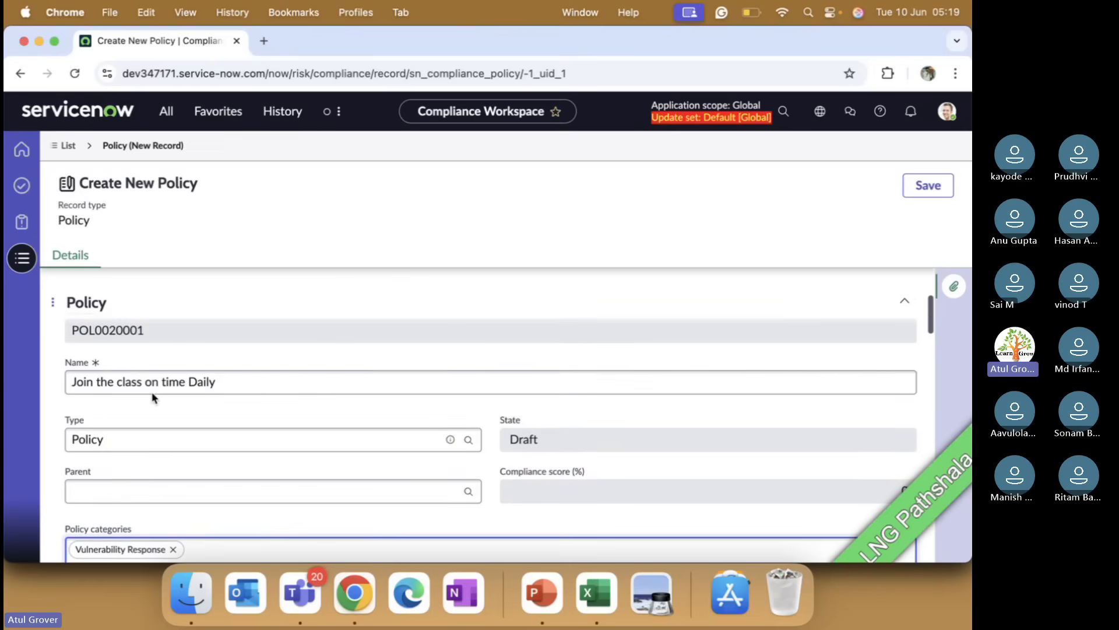
scroll(153, 464, "down", 2)
left_click(160, 548)
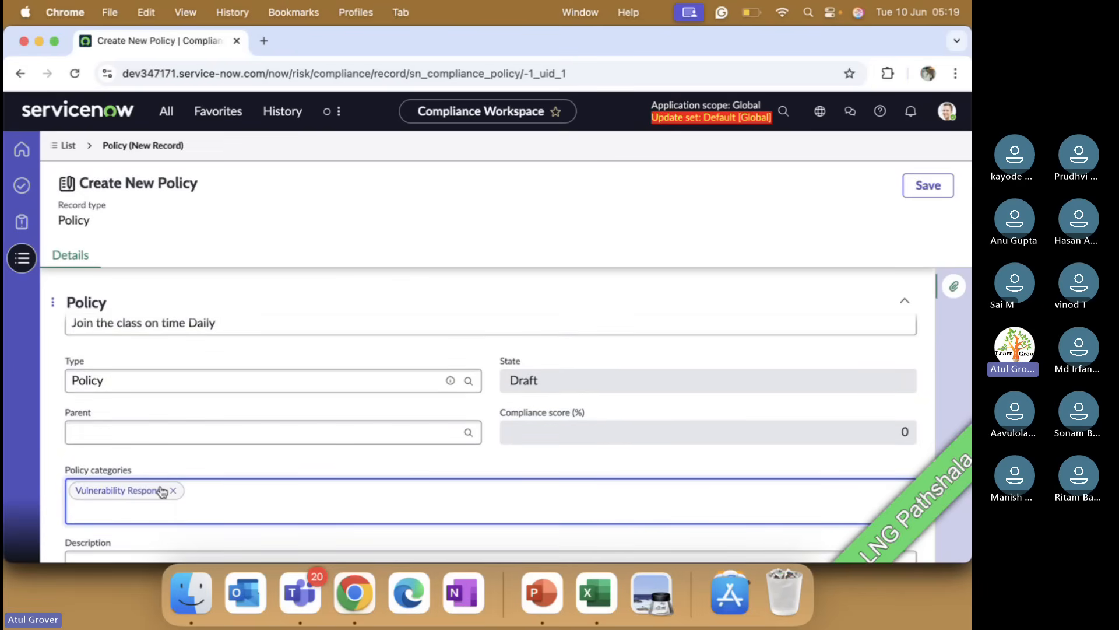
Step: Switch to PowerPoint, review the Policy fields slide, and return to the browser
key("super+Tab")
key("super+Tab")
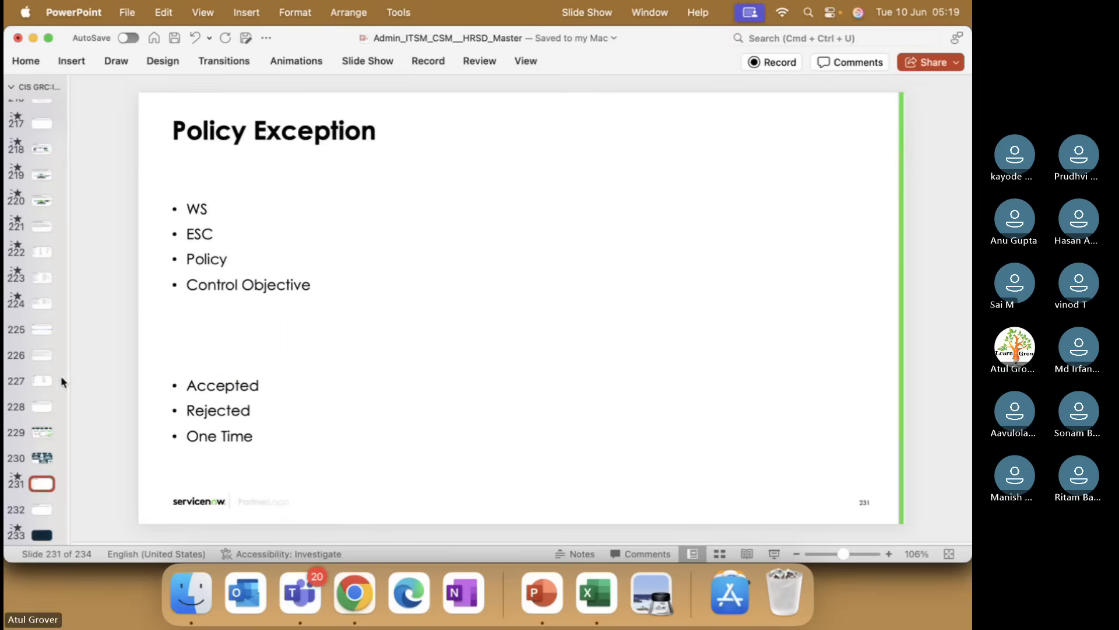
left_click(42, 406)
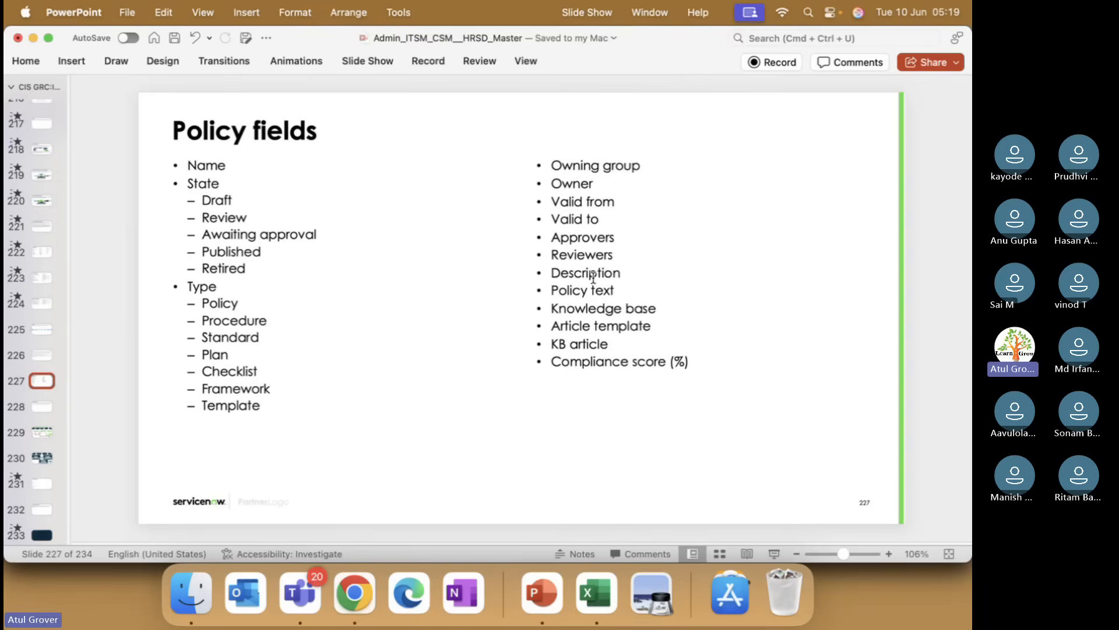
key("super+Tab")
Step: Enter the policy description 'every particpaint need to join on tiem else attadance wil nnot counted'
scroll(302, 346, "down", 3)
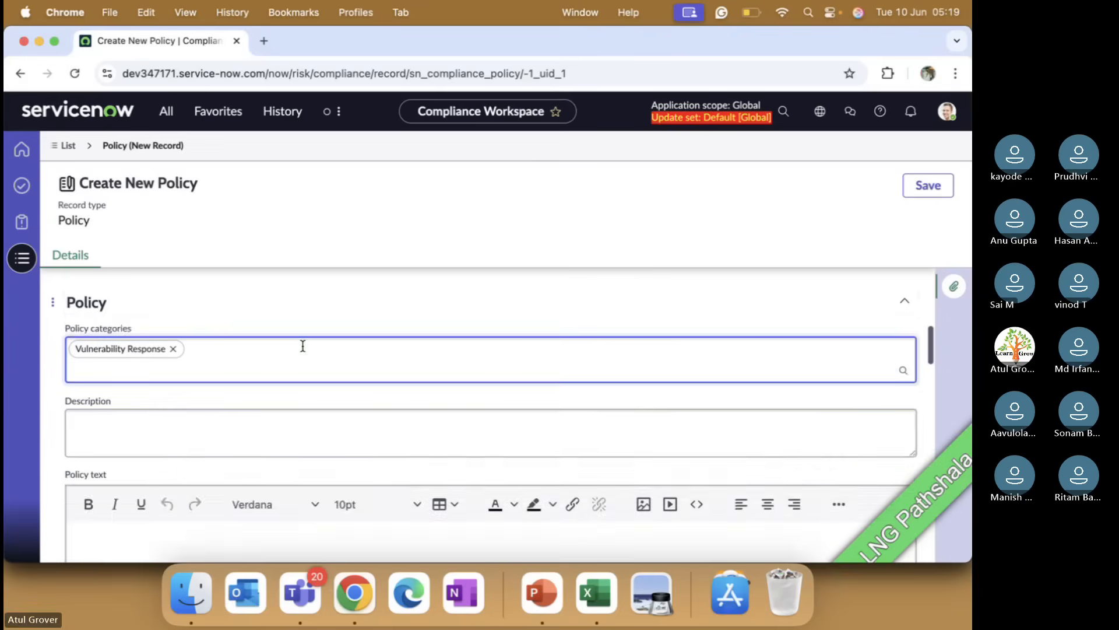
scroll(302, 345, "down", 2)
left_click(230, 361)
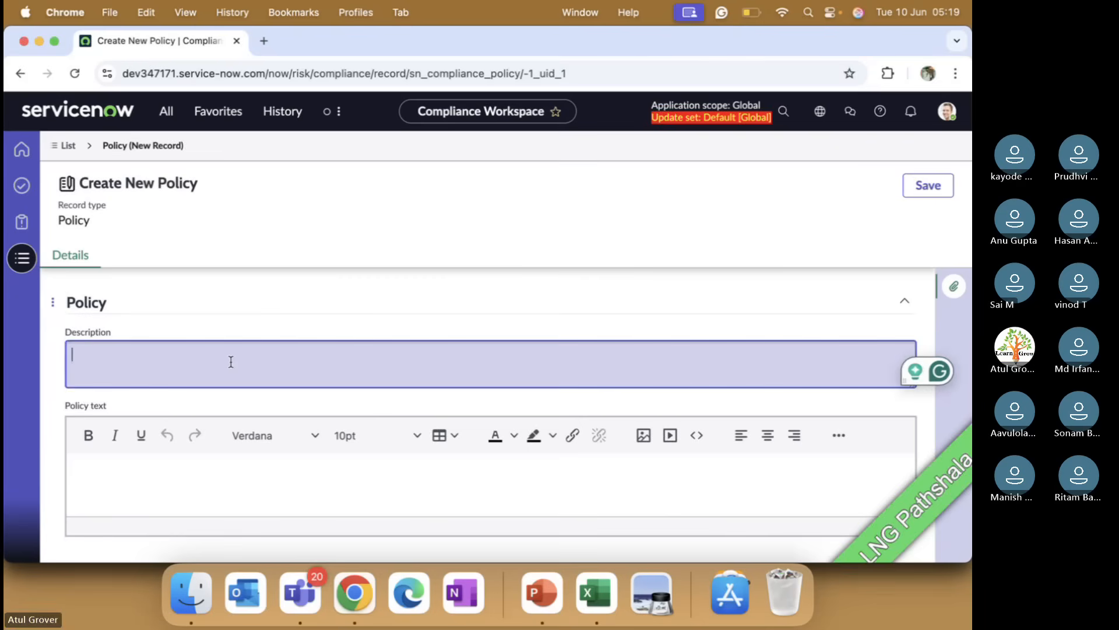
type("every ")
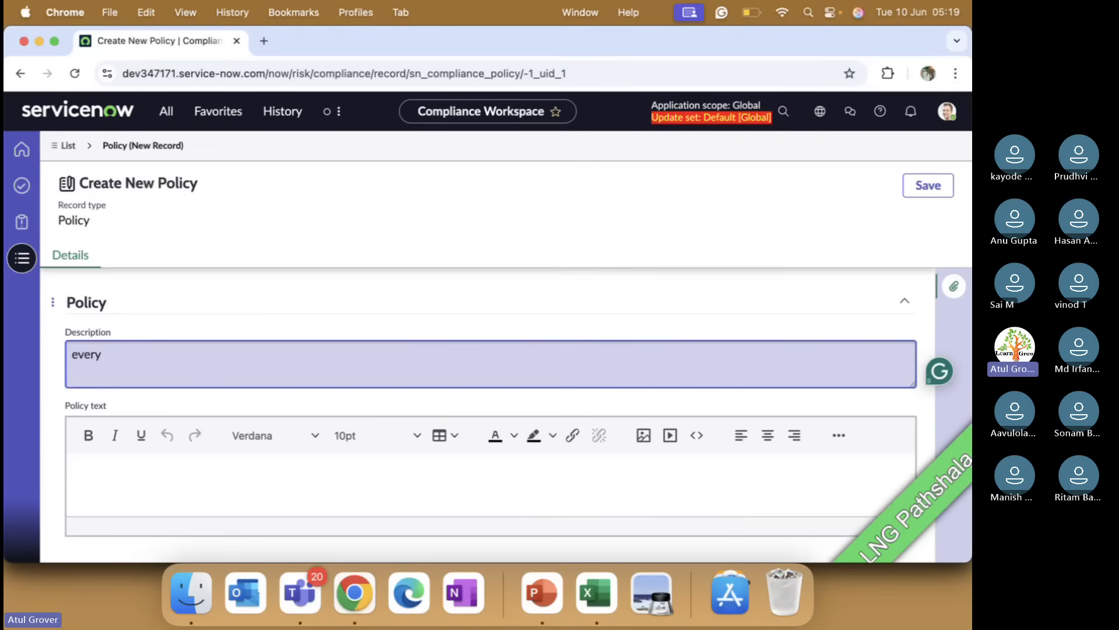
type("parti")
key("BackSpace")
key("BackSpace")
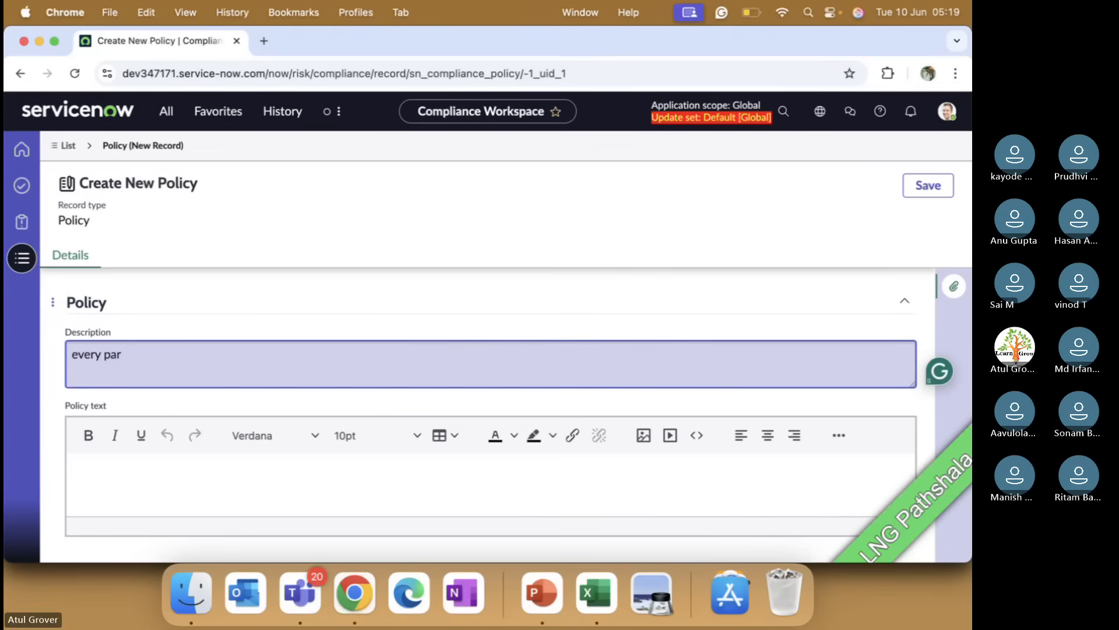
type("ticpaint ne")
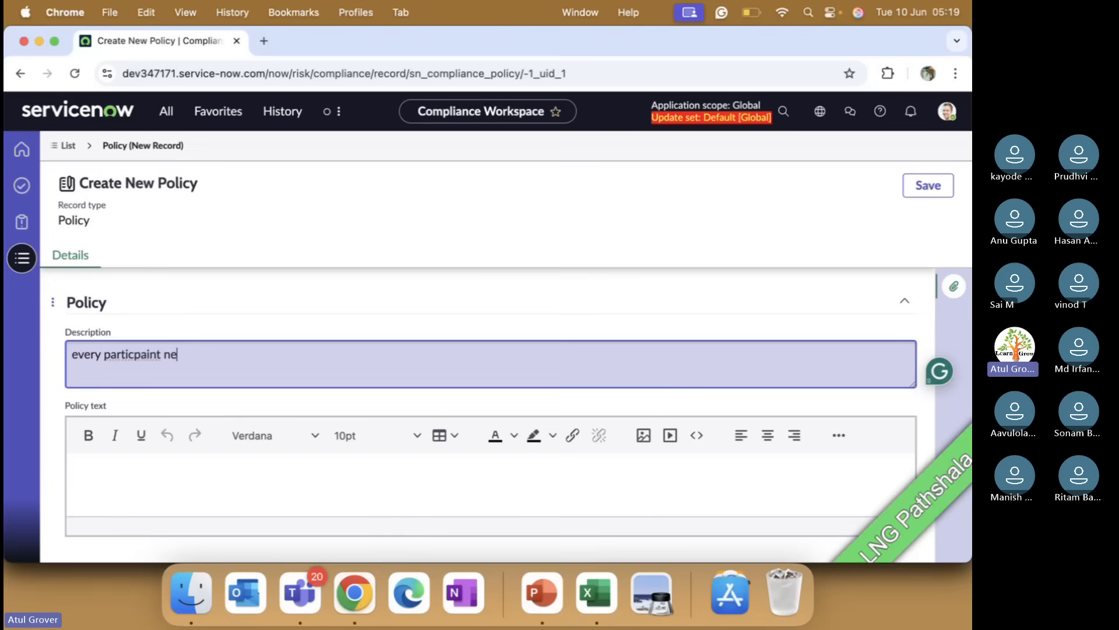
type("ed to join on tiem else at")
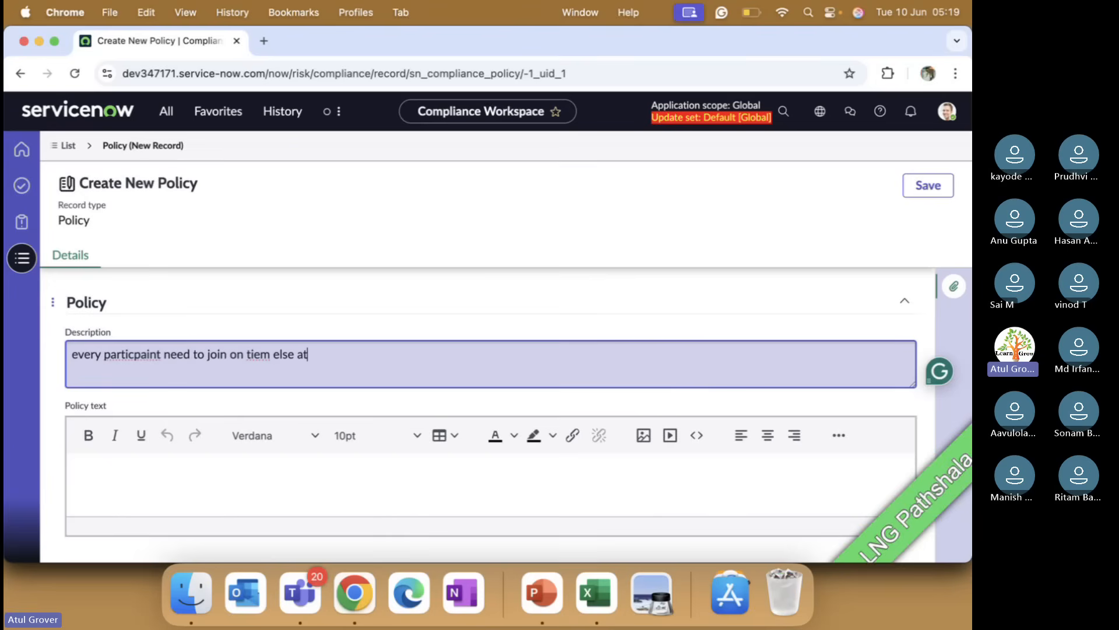
type("tane")
key("BackSpace")
type("dance wil nnot cointt")
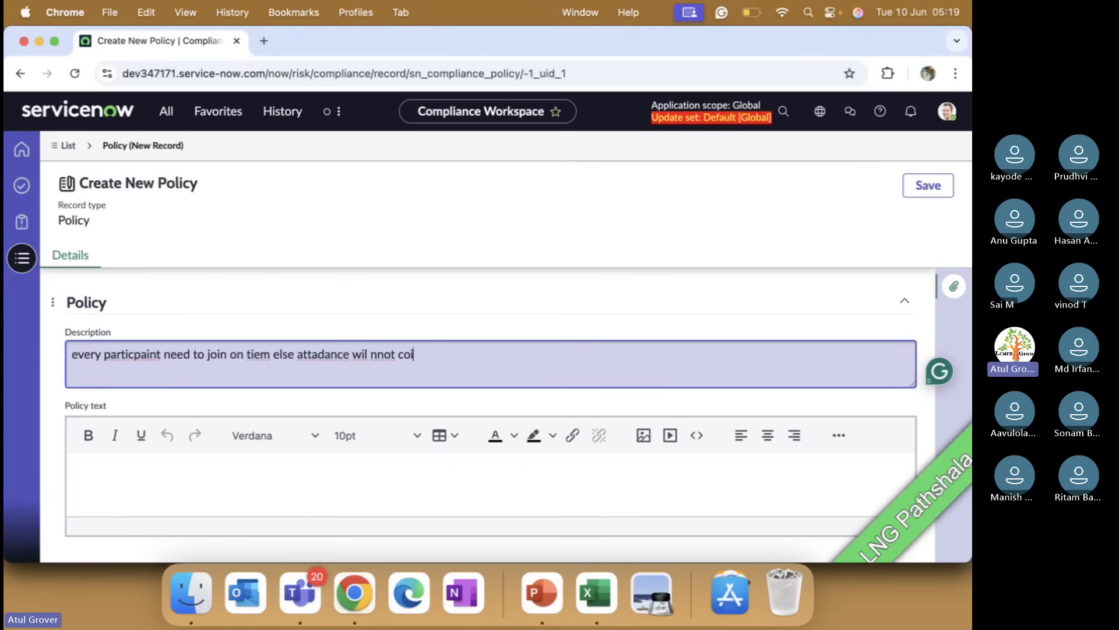
key("BackSpace")
key("BackSpace")
key("BackSpace")
key("BackSpace")
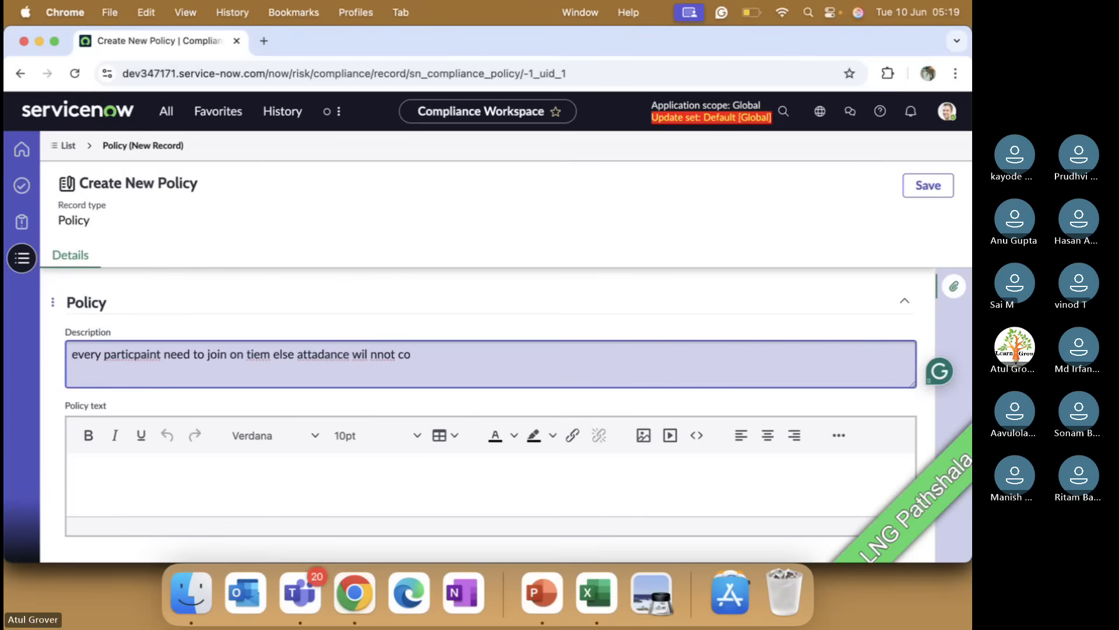
type("unted")
Step: Focus the Policy text field, then open a new tab and search Google for 'attandan e pilocy'
left_click(277, 397)
scroll(276, 398, "down", 2)
left_click(204, 382)
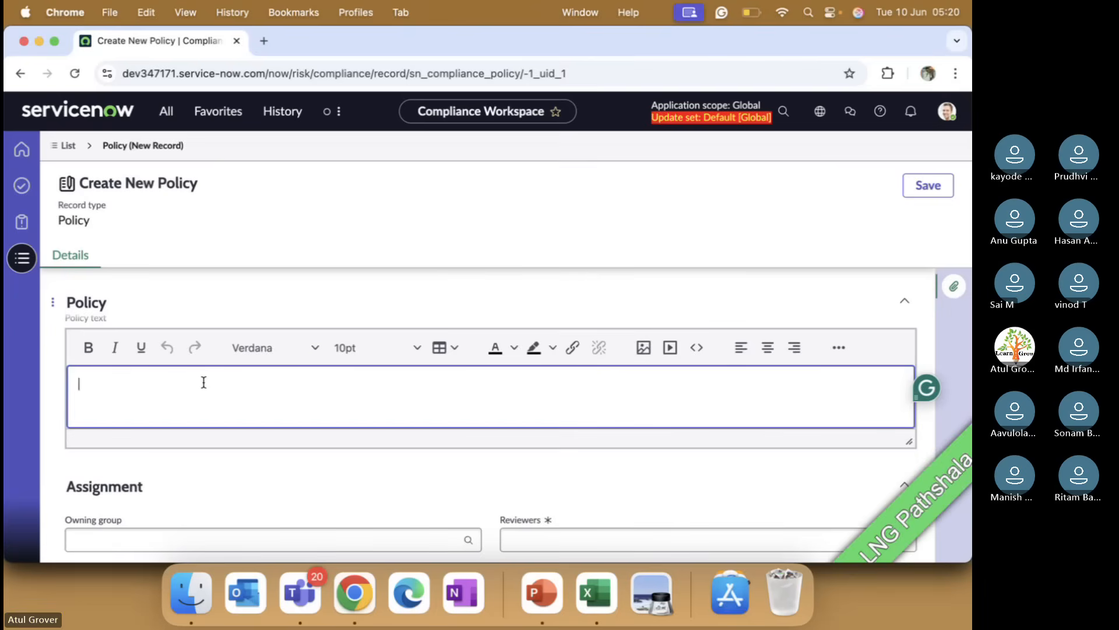
left_click(263, 41)
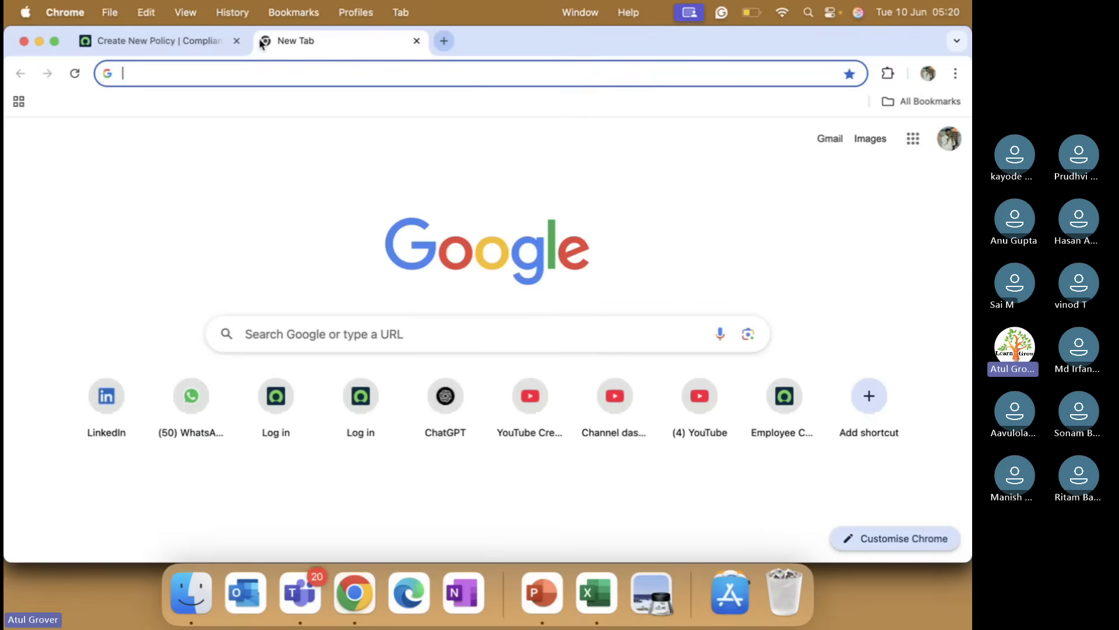
type("attandac")
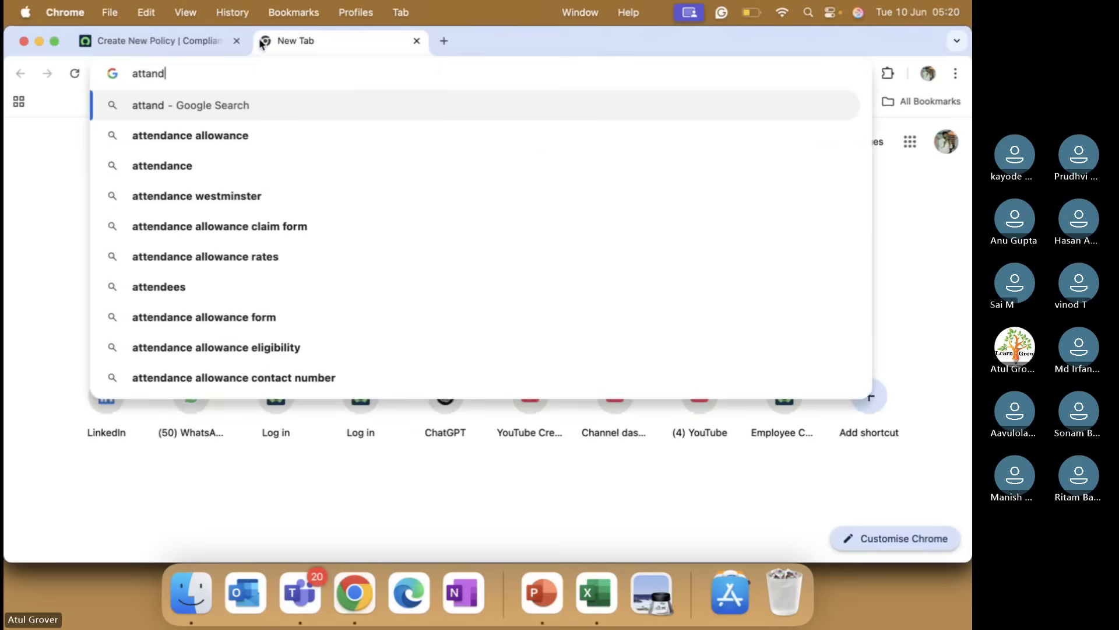
key("BackSpace")
key("BackSpace")
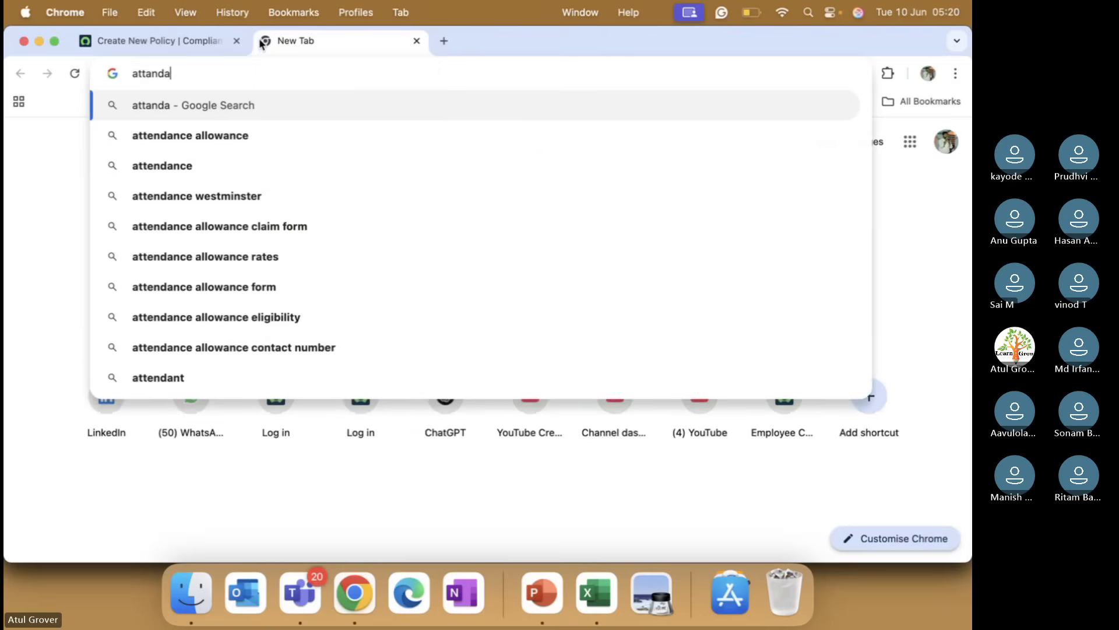
type("n e pilocy")
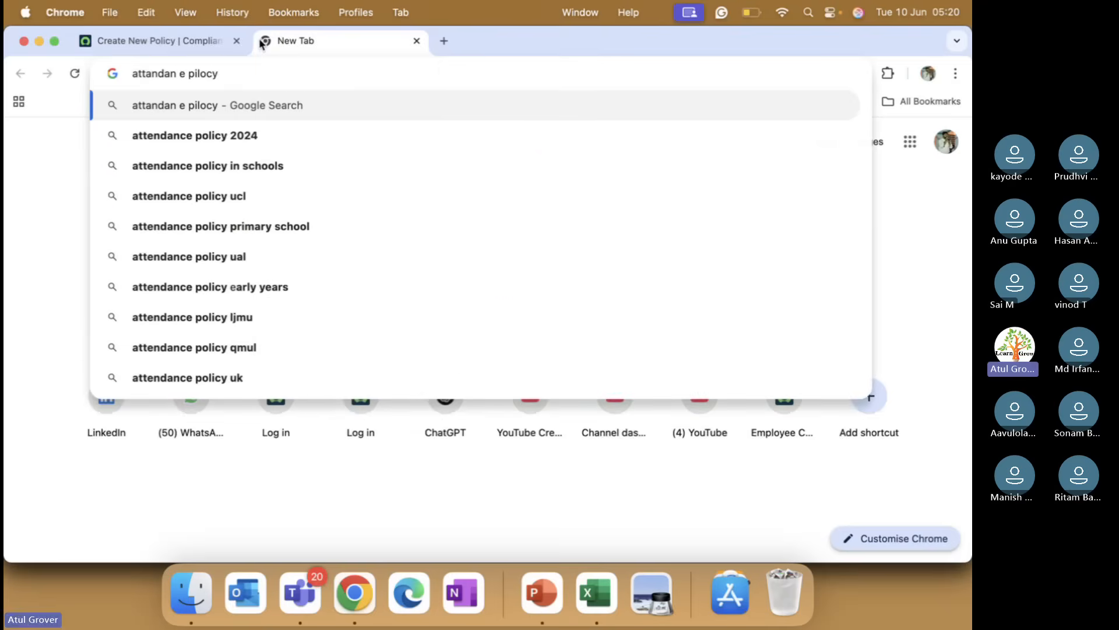
key("Return")
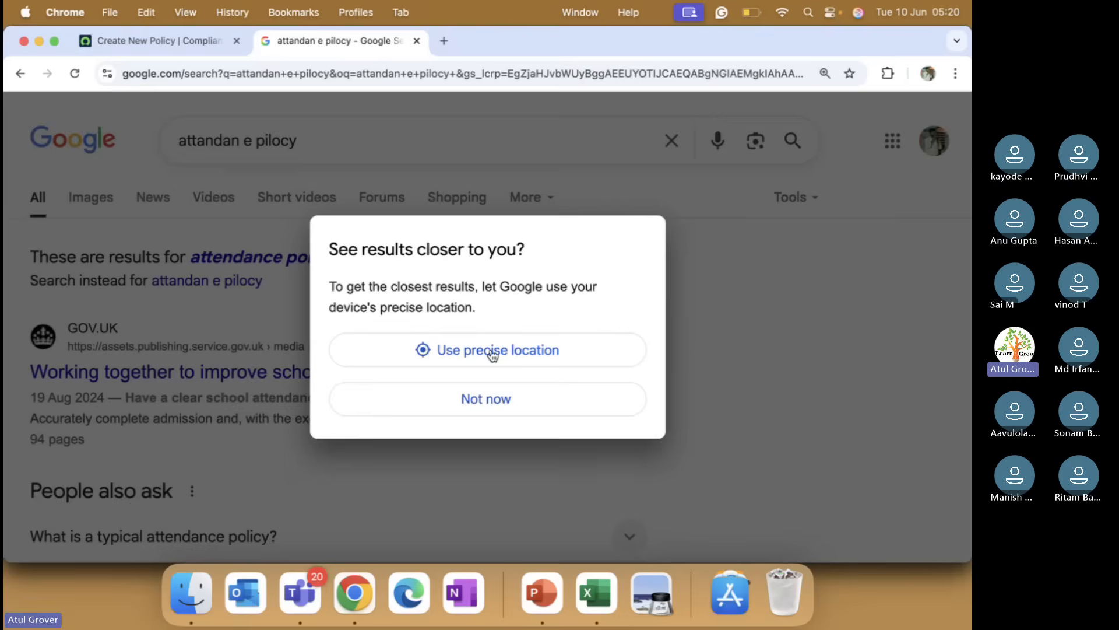
left_click(460, 400)
Step: Copy the answer to 'What is a typical attendance policy?' from the results and paste it into the Policy text
scroll(223, 382, "down", 3)
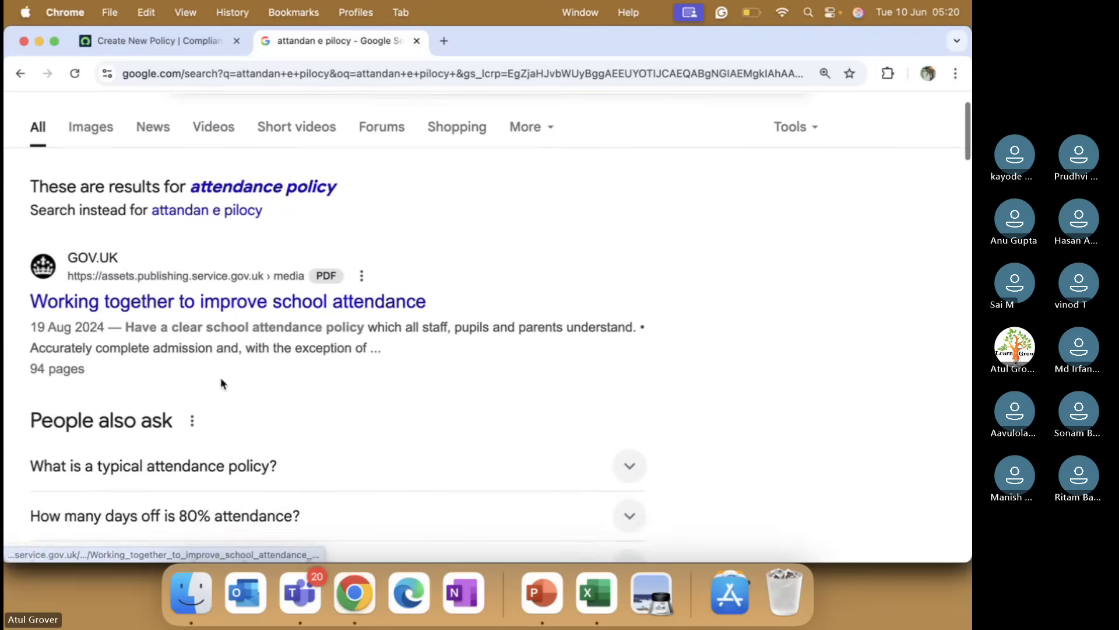
scroll(220, 376, "up", 1)
scroll(220, 376, "down", 2)
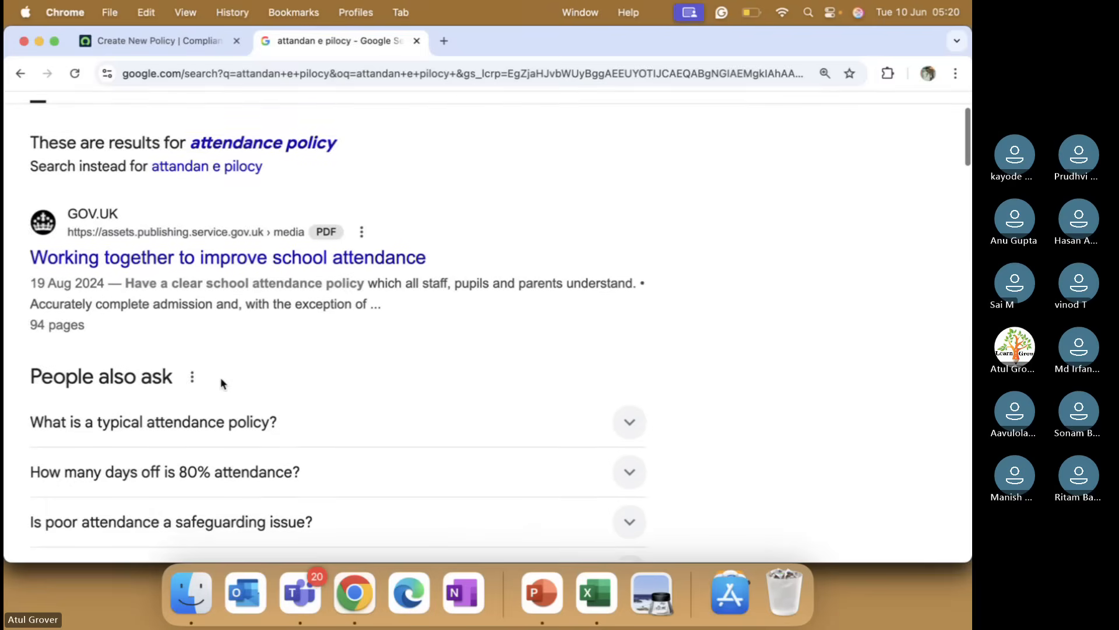
left_click(626, 382)
scroll(175, 338, "down", 2)
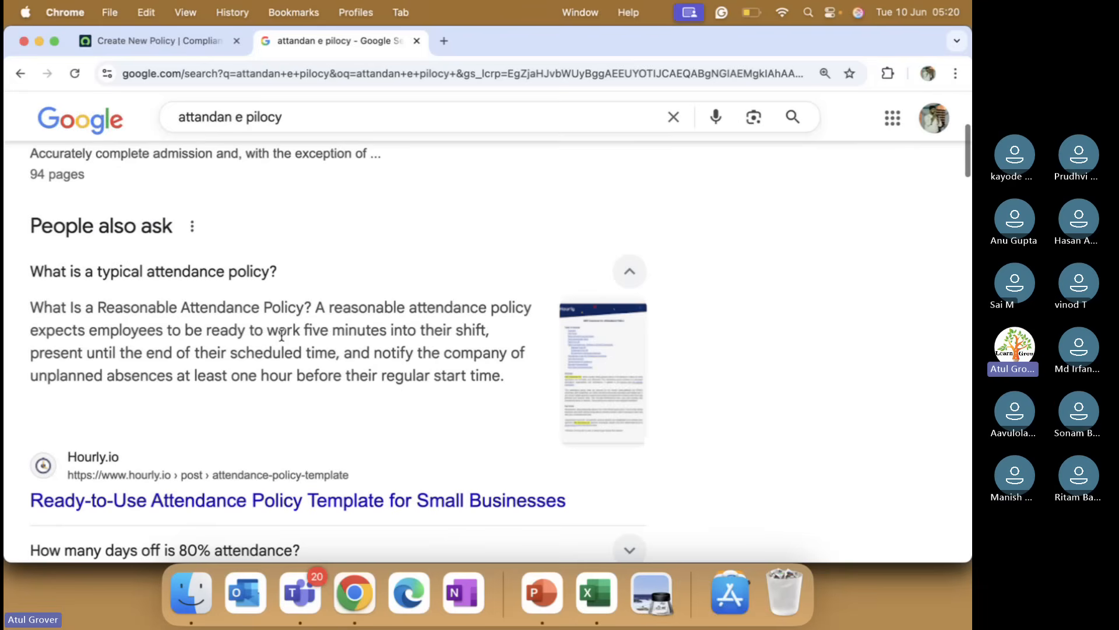
left_click_drag(30, 305, 507, 387)
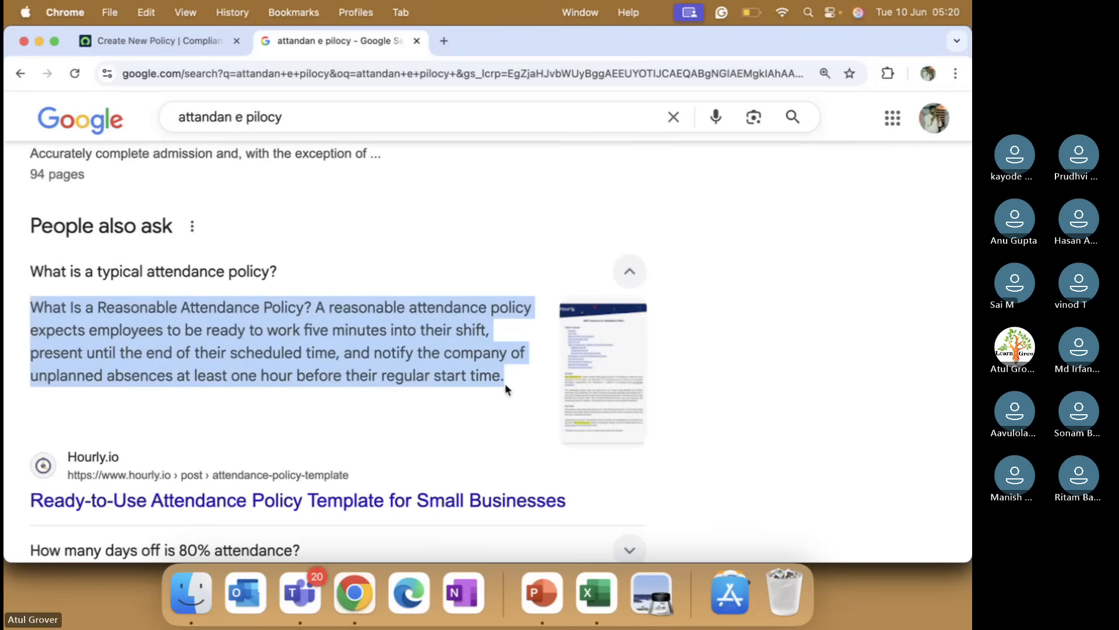
left_click(183, 41)
type("What is a Reasonable Attendance Policy? A reasonable attendance policy expects employees to be ready to work five minutes into their shift, present until the end of their scheduled time, and notify the company of unplanned absences at least one hour before their regular start time.")
scroll(251, 408, "down", 3)
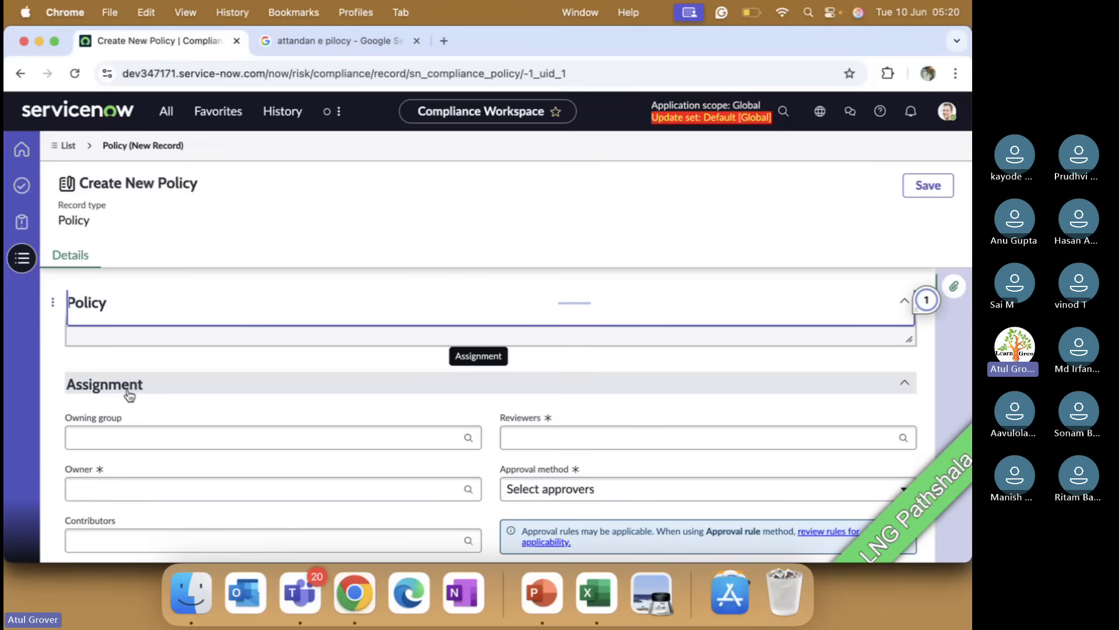
Step: Set the Owning group to Change Management and open the Reviewers lookup
left_click(136, 436)
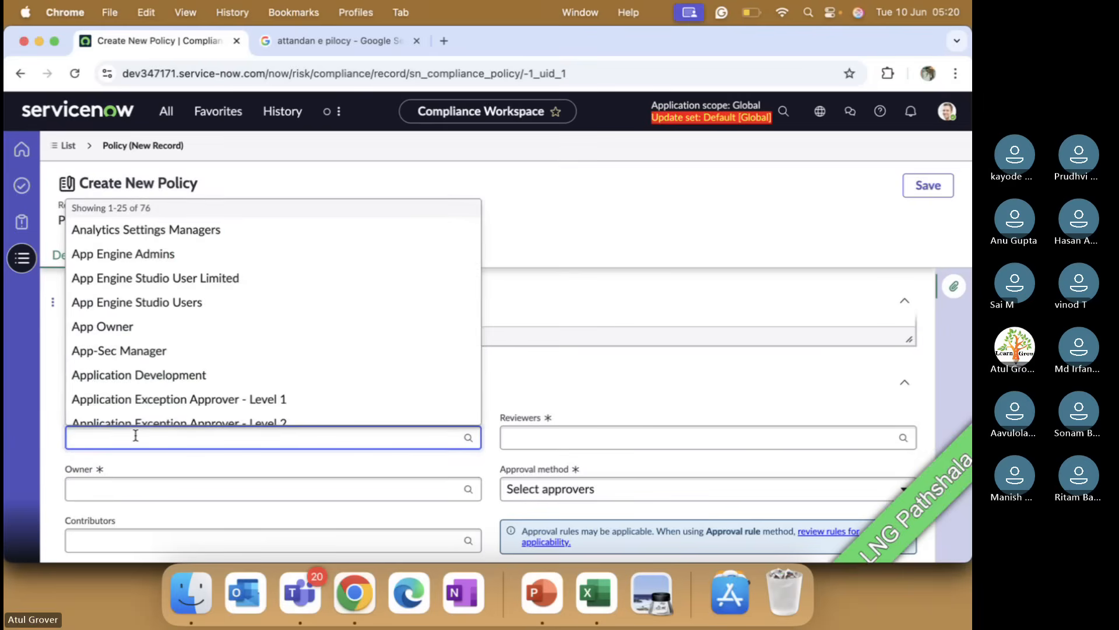
type("Cpm")
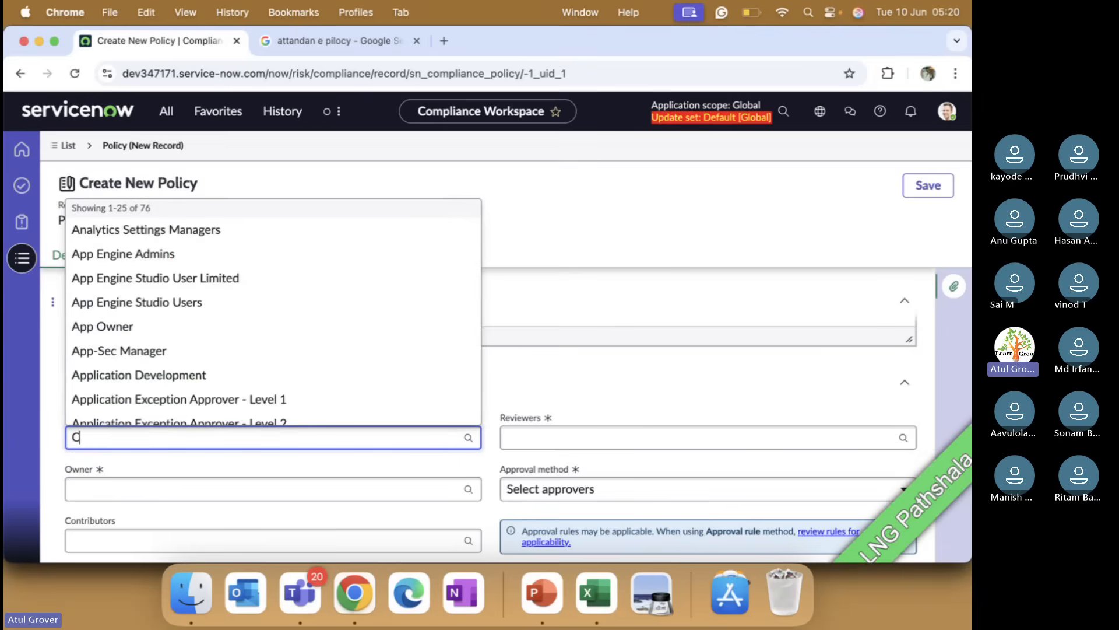
key("BackSpace")
key("BackSpace")
type("hang")
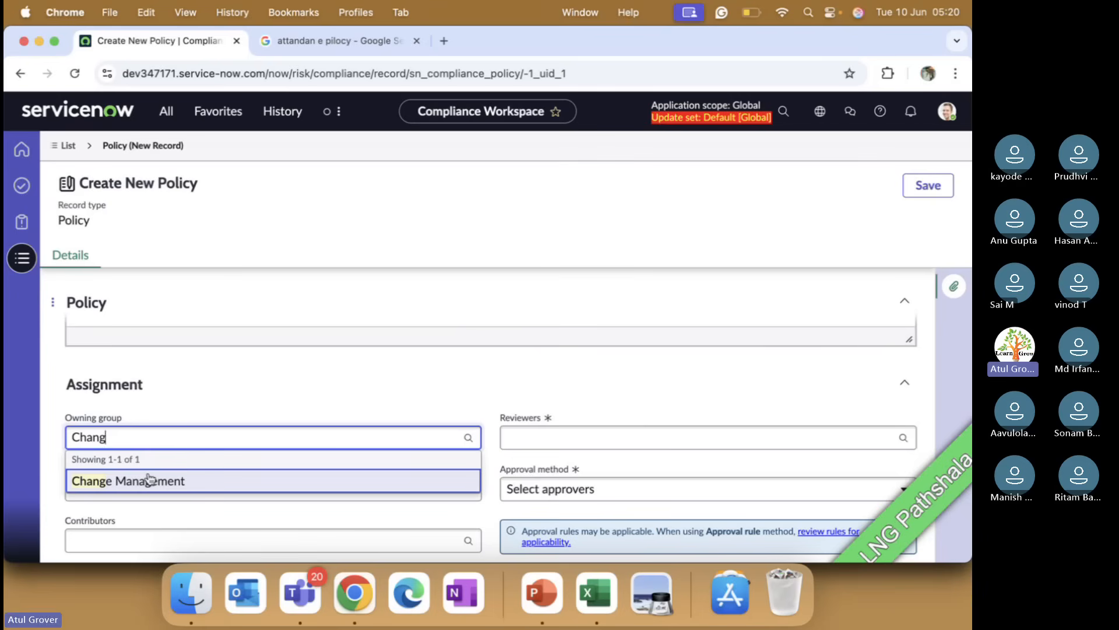
left_click(148, 479)
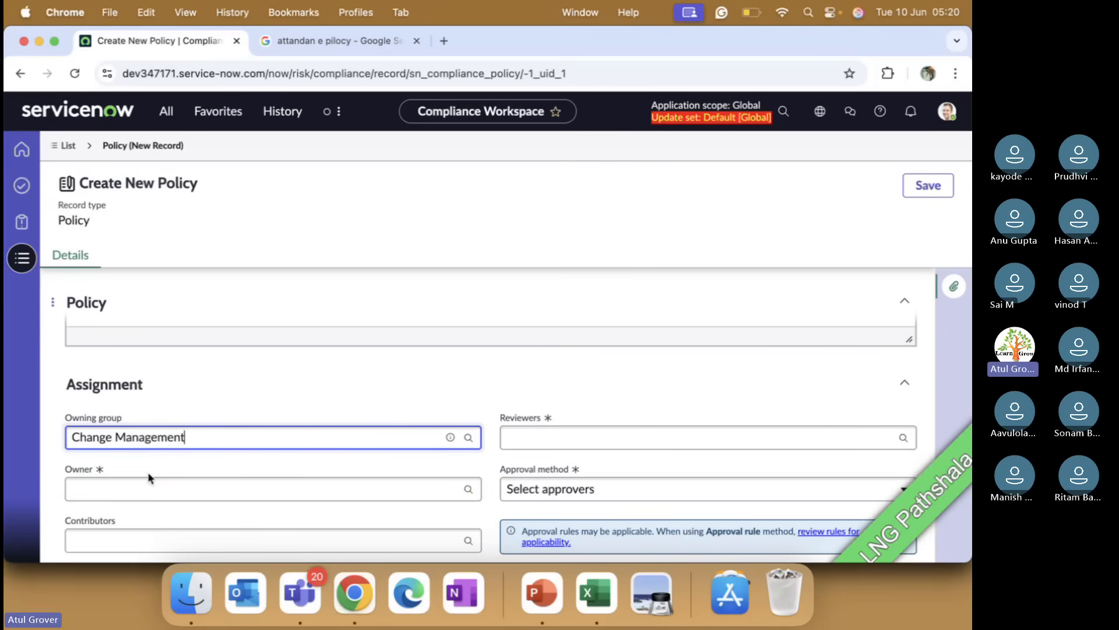
scroll(393, 385, "down", 2)
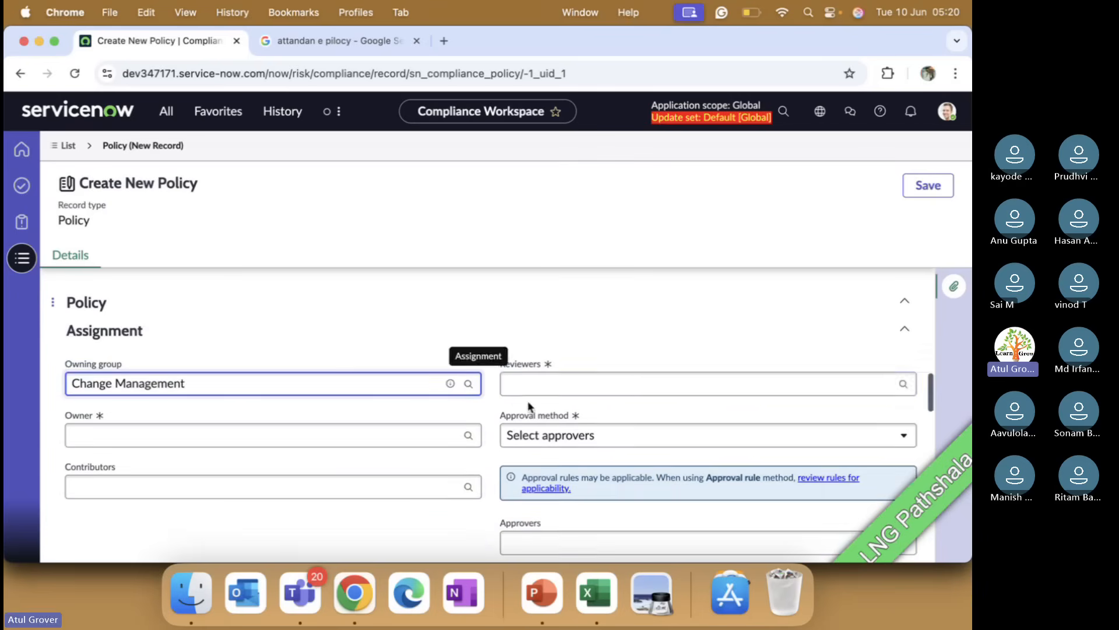
left_click(554, 384)
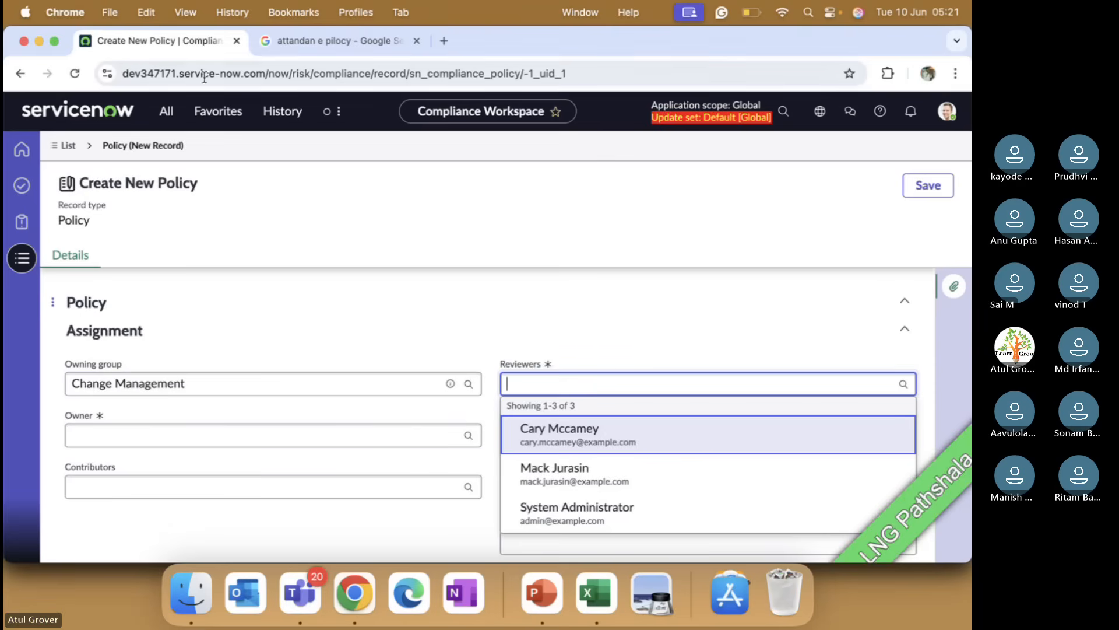
Step: Open the ServiceNow instance in the second tab and go to User Administration Groups
left_click(274, 42)
left_click(268, 74)
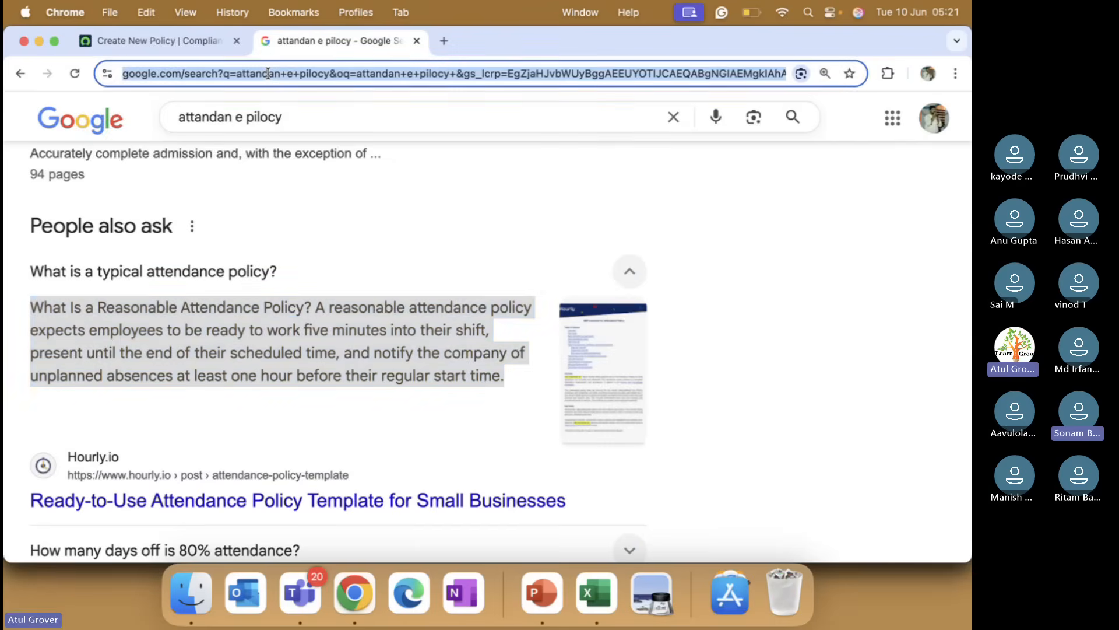
type("dev")
key("Return")
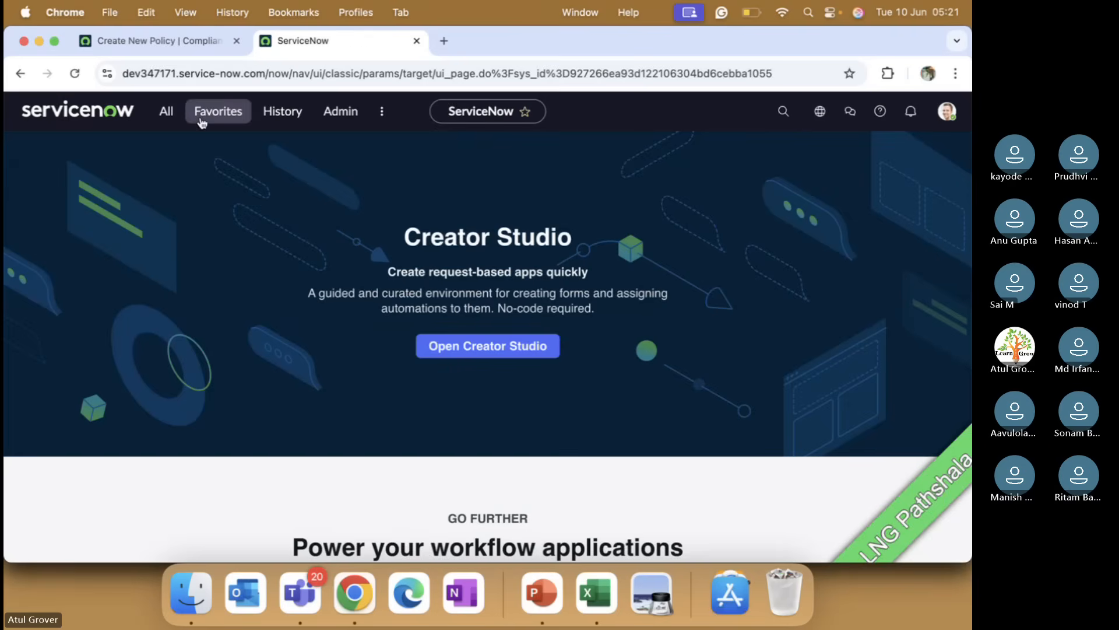
left_click(166, 114)
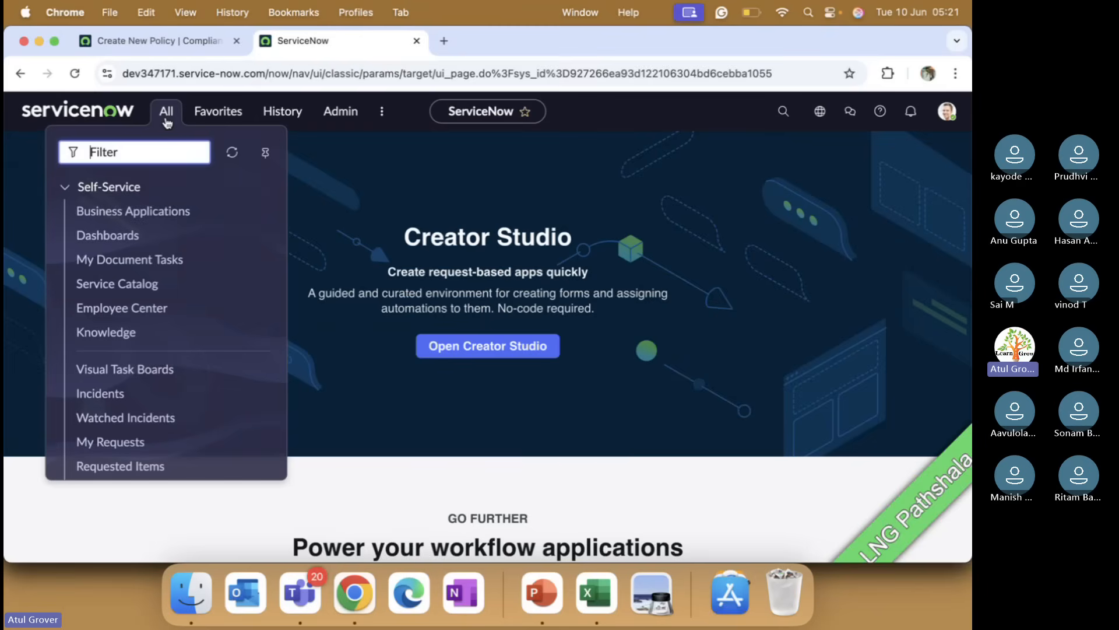
type("user a")
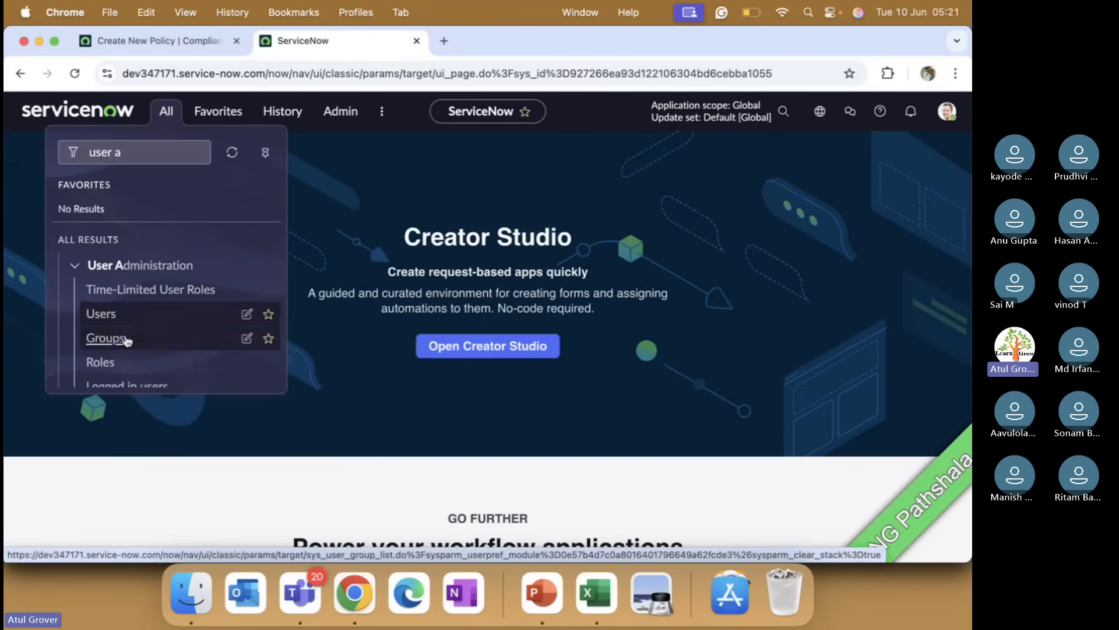
left_click(127, 340)
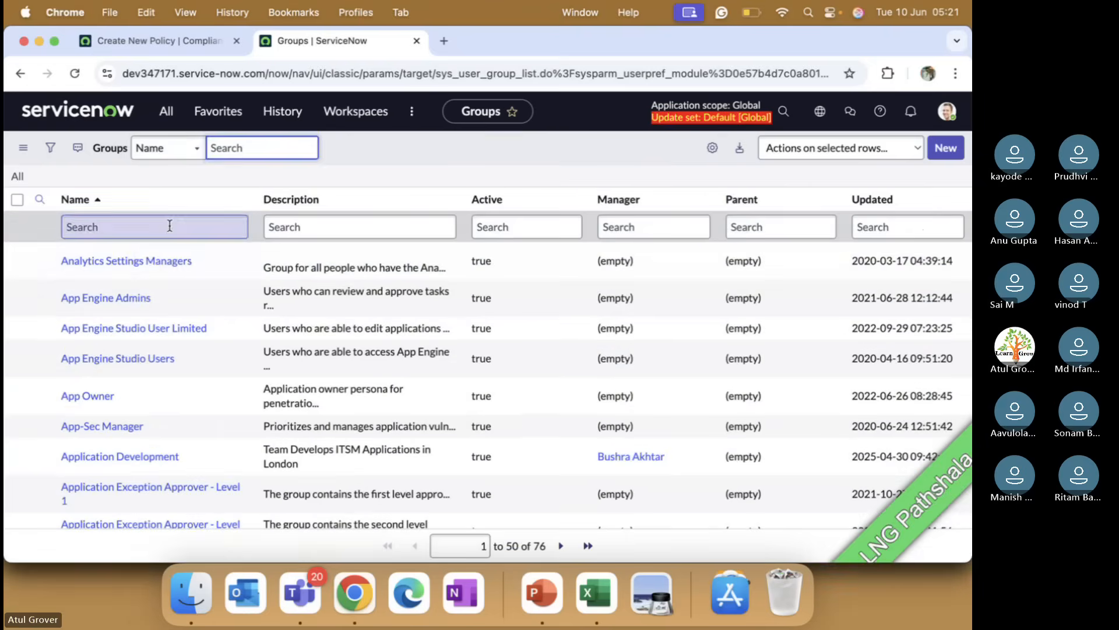
Step: Filter groups by 'change', open Change Management, review its group members, and return to the policy form
left_click(170, 227)
type("change")
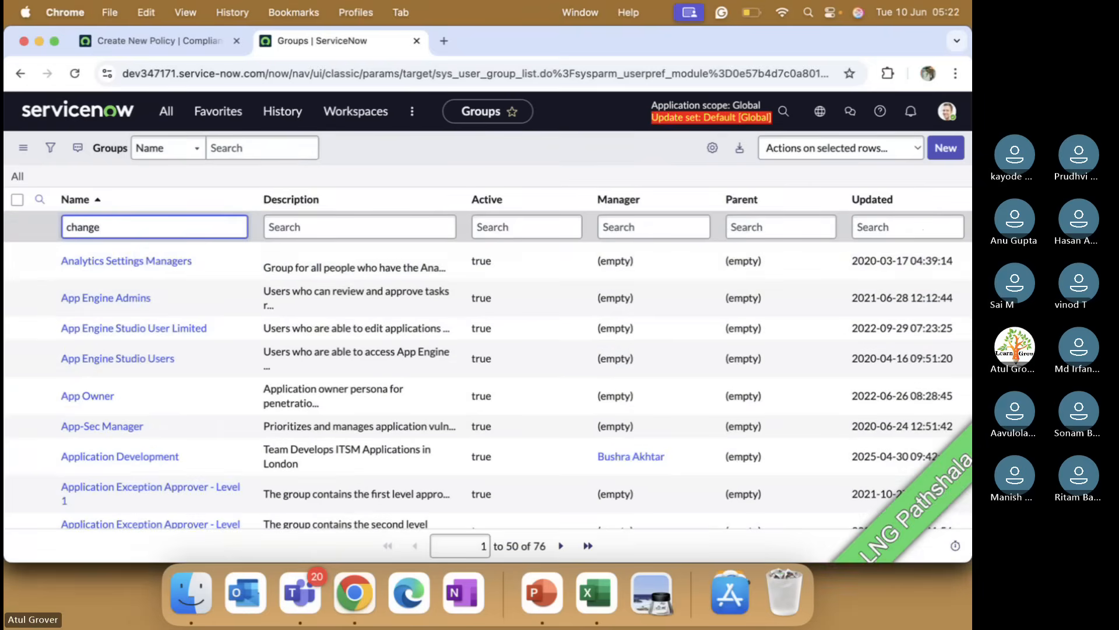
key("Return")
left_click(106, 255)
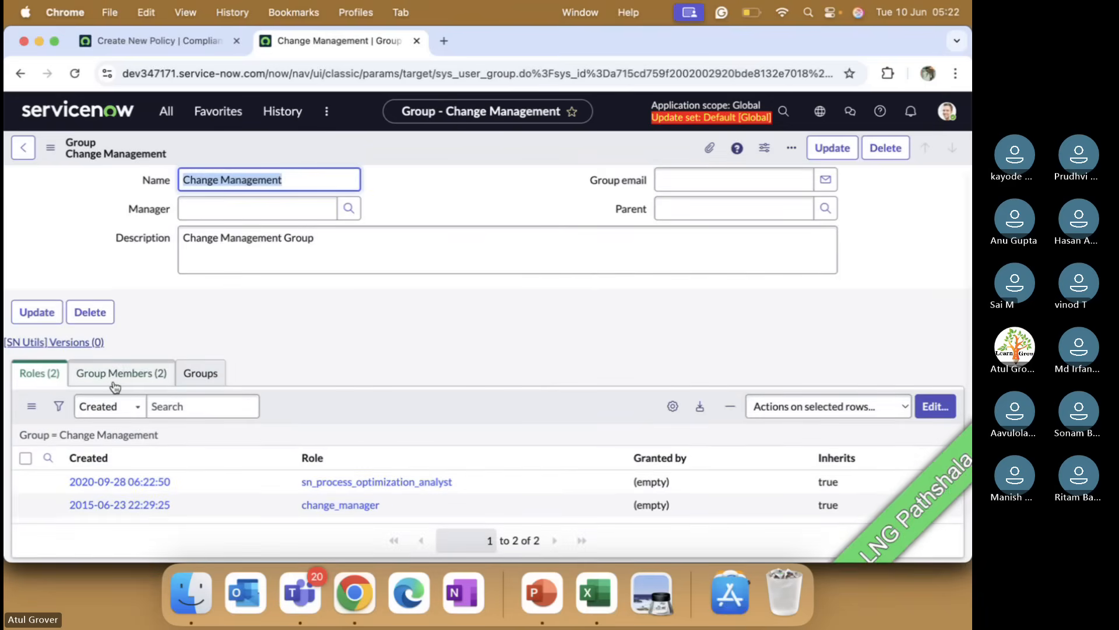
left_click(115, 384)
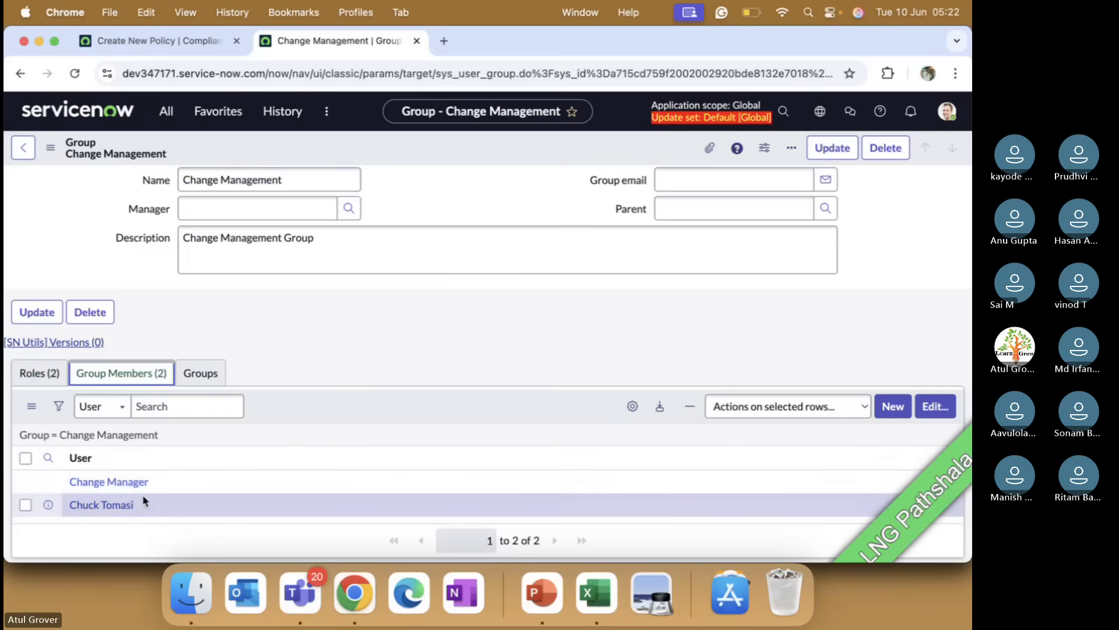
left_click(177, 47)
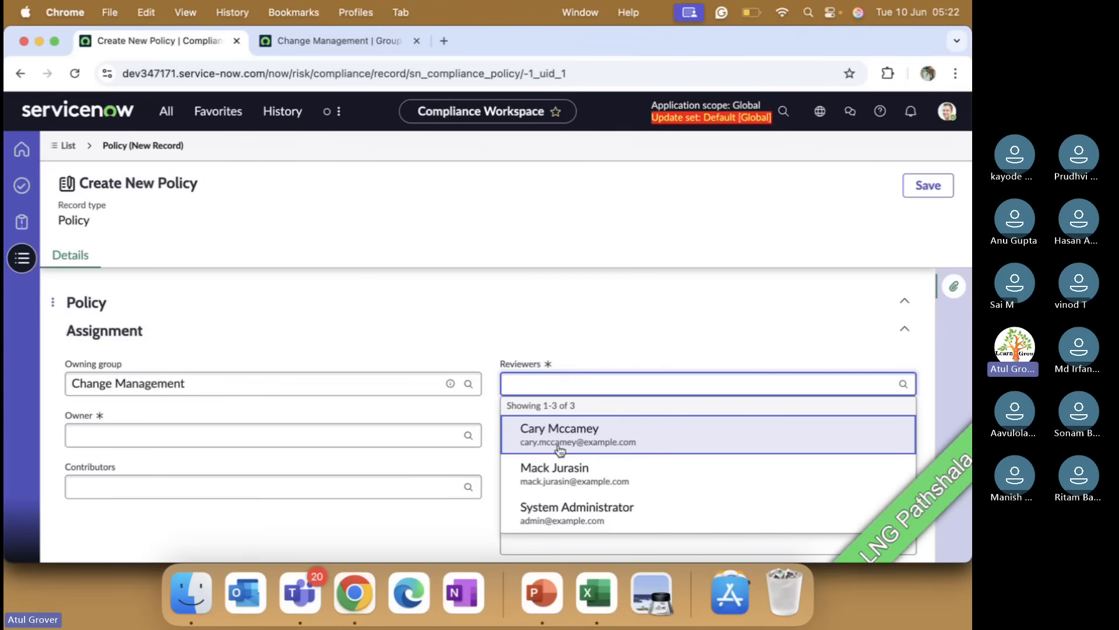
left_click(312, 36)
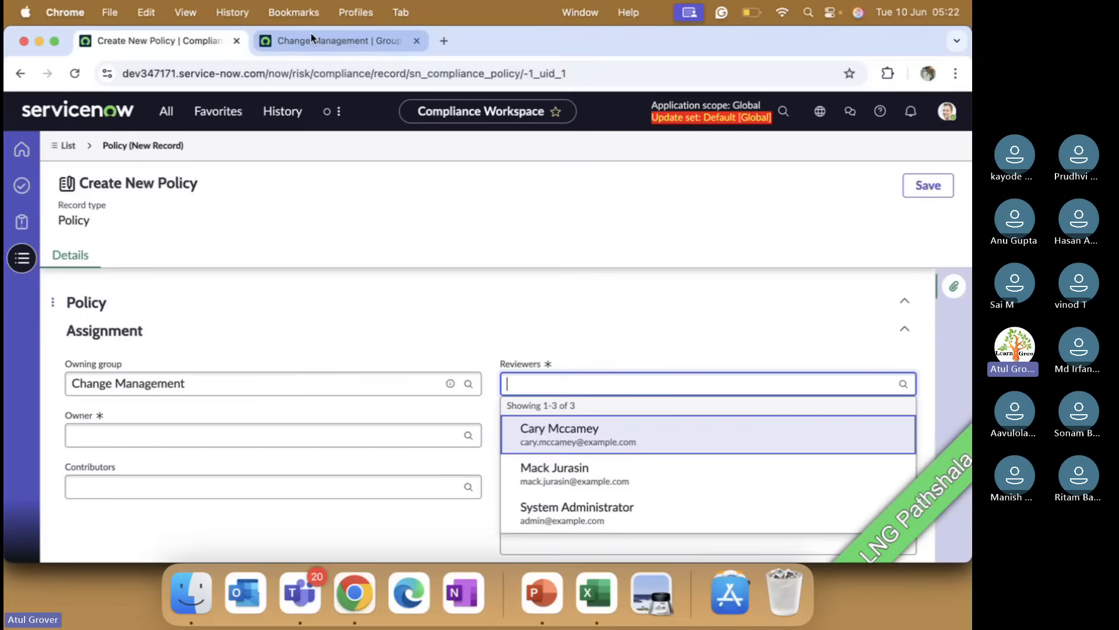
Step: Open the Users list and try filtering the User ID column by 'carry' and '*carry'
left_click(170, 112)
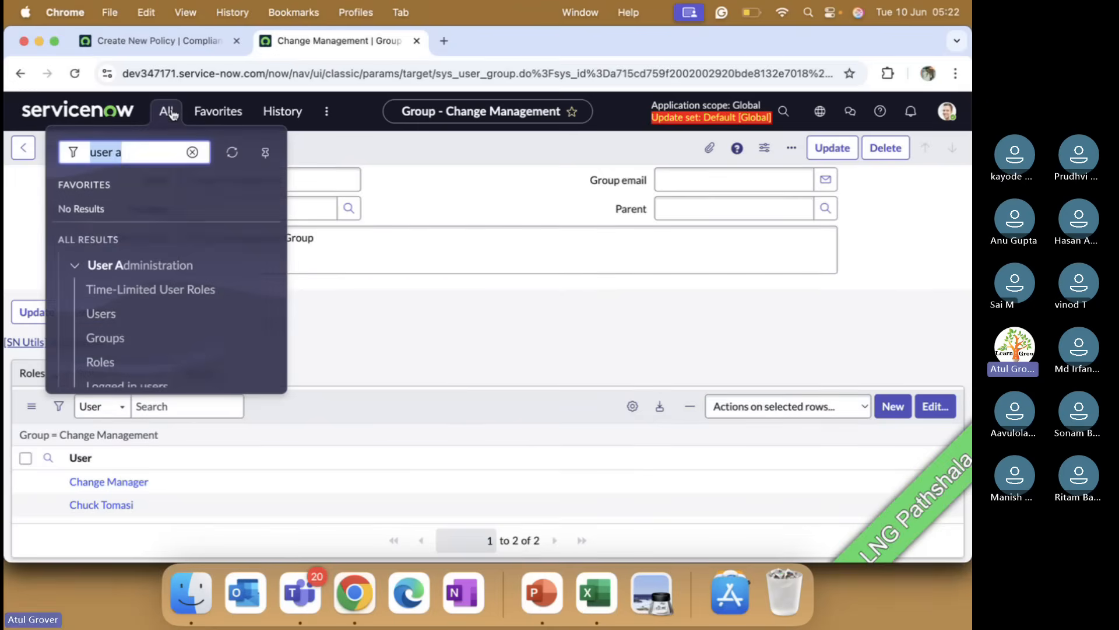
left_click(104, 316)
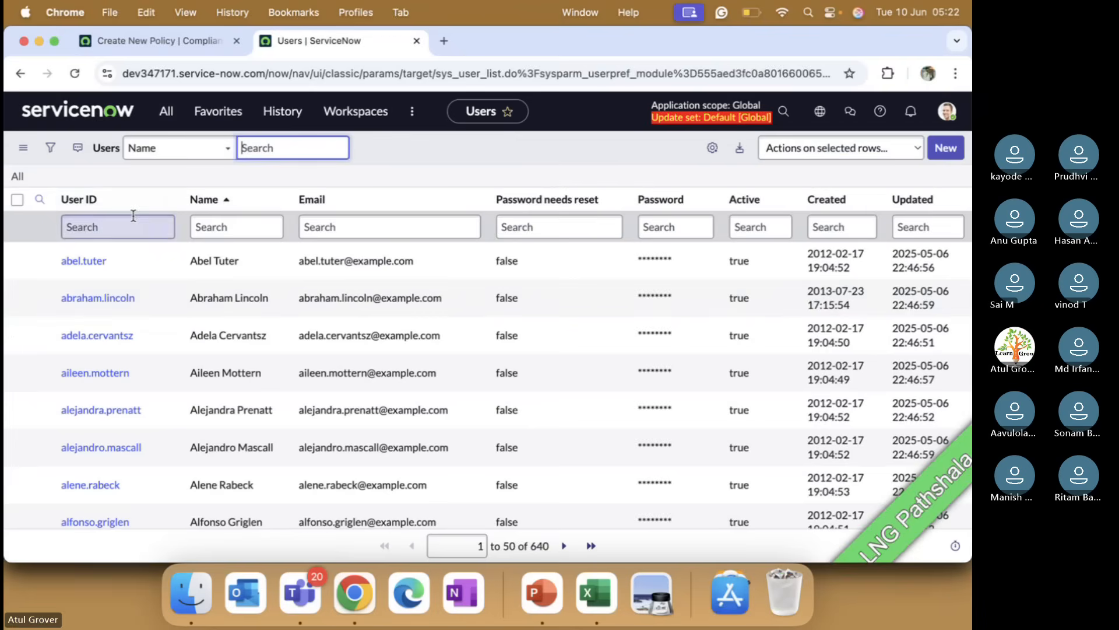
left_click(133, 217)
type("crry")
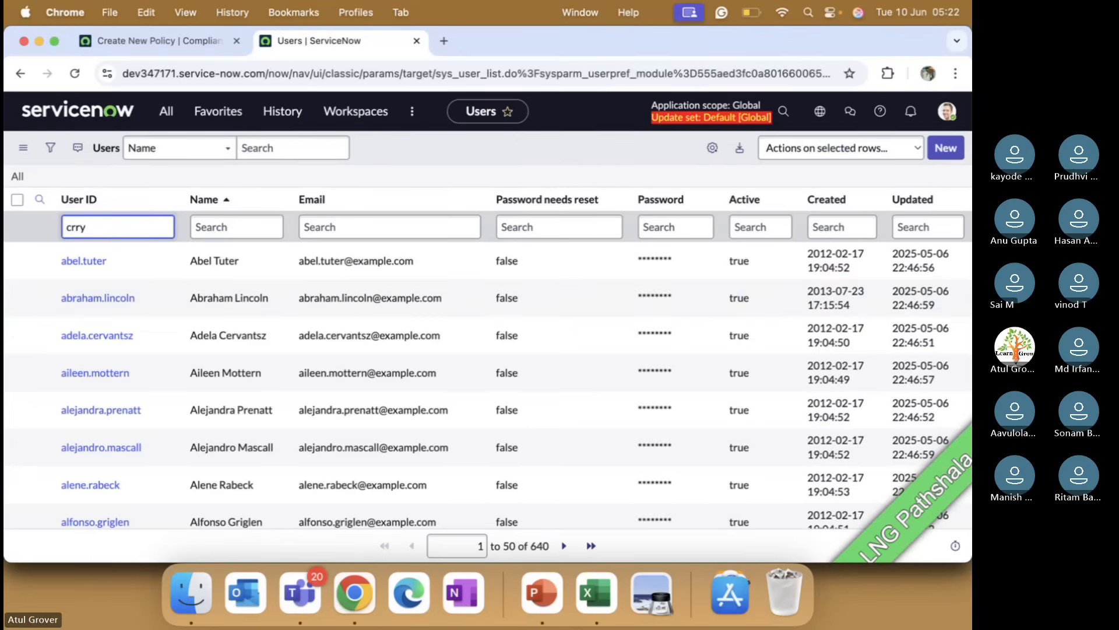
type("y")
key("Return")
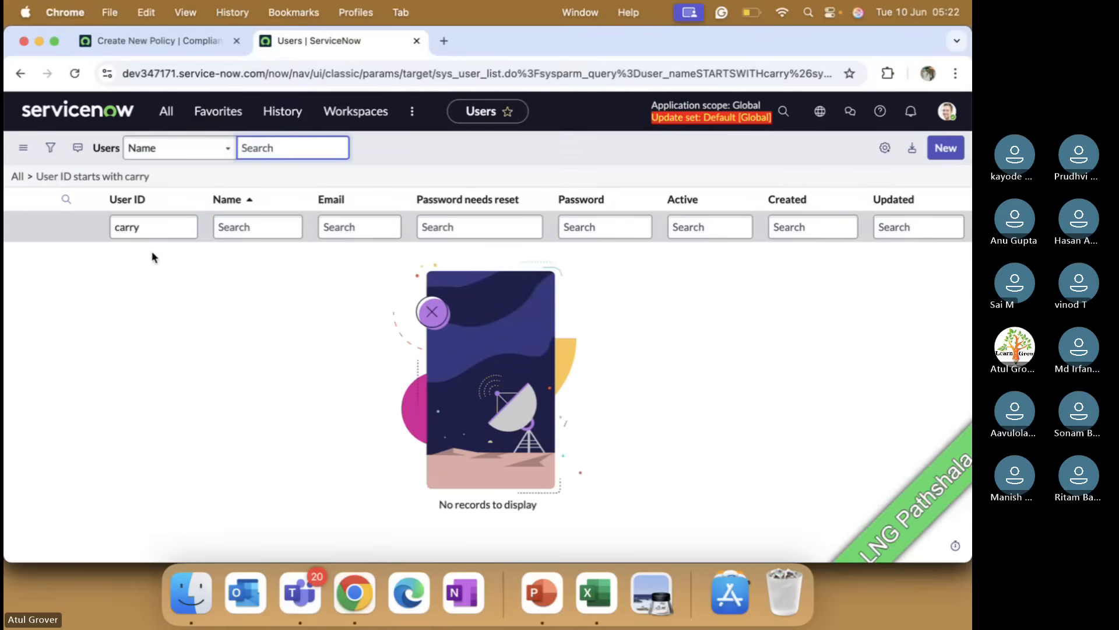
left_click(114, 227)
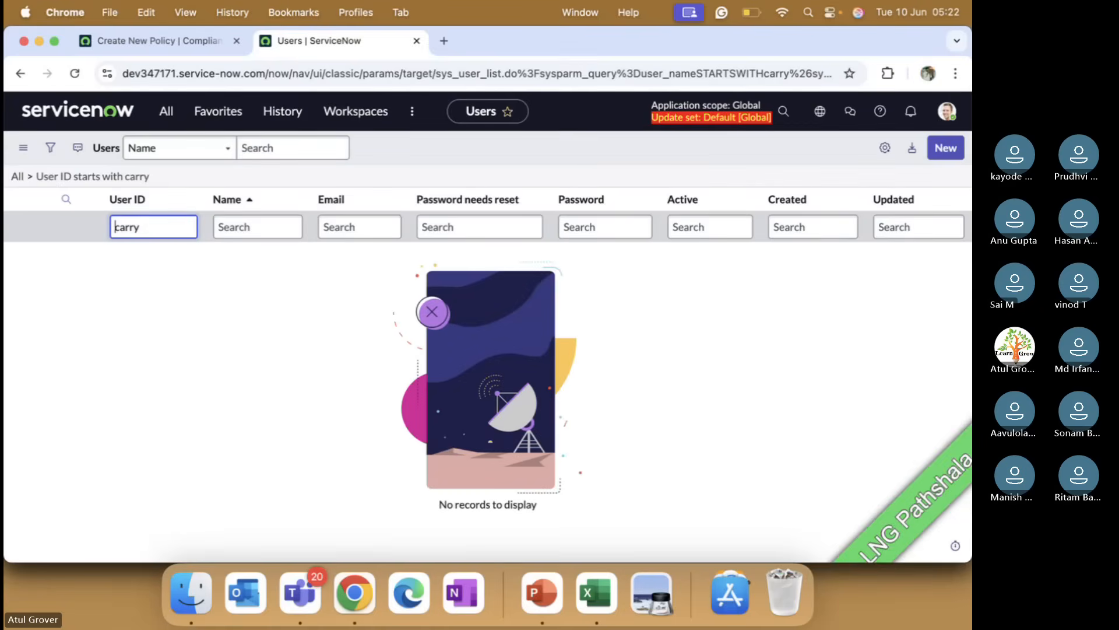
type("*")
key("Return")
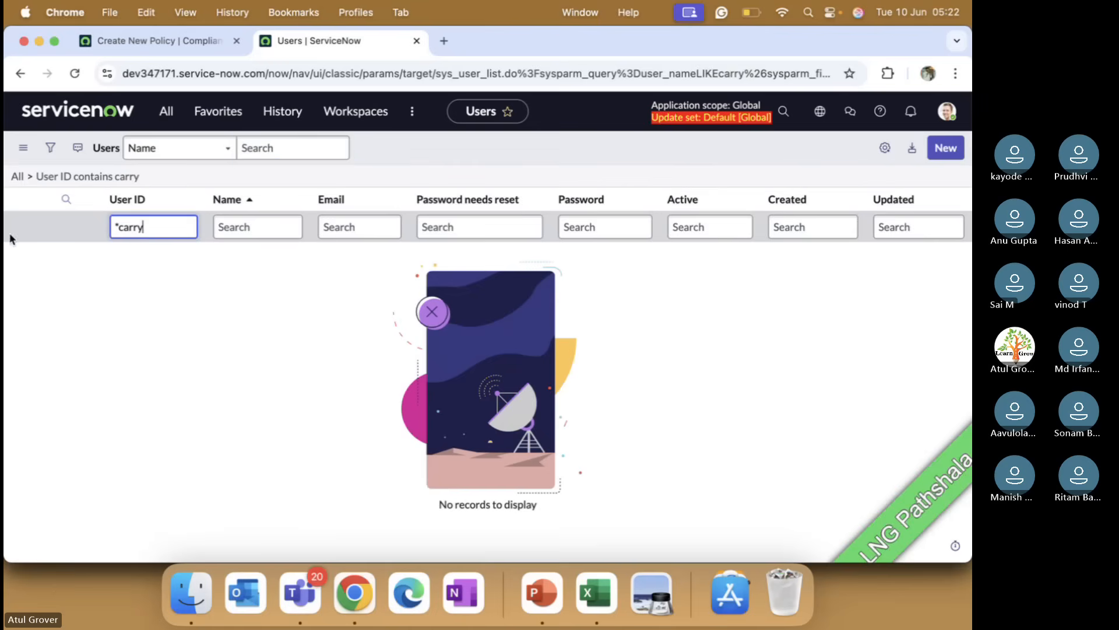
key("BackSpace")
left_click(237, 227)
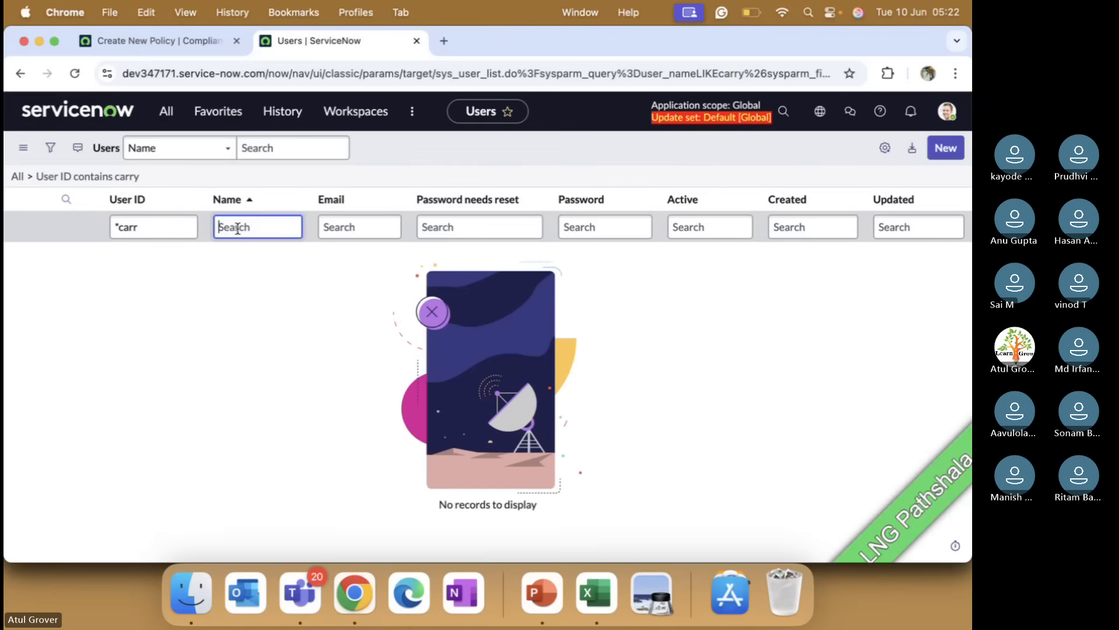
Step: Filter users by Name containing the first reviewer's first name, clear the User ID filter, and open that user's record
left_click(207, 46)
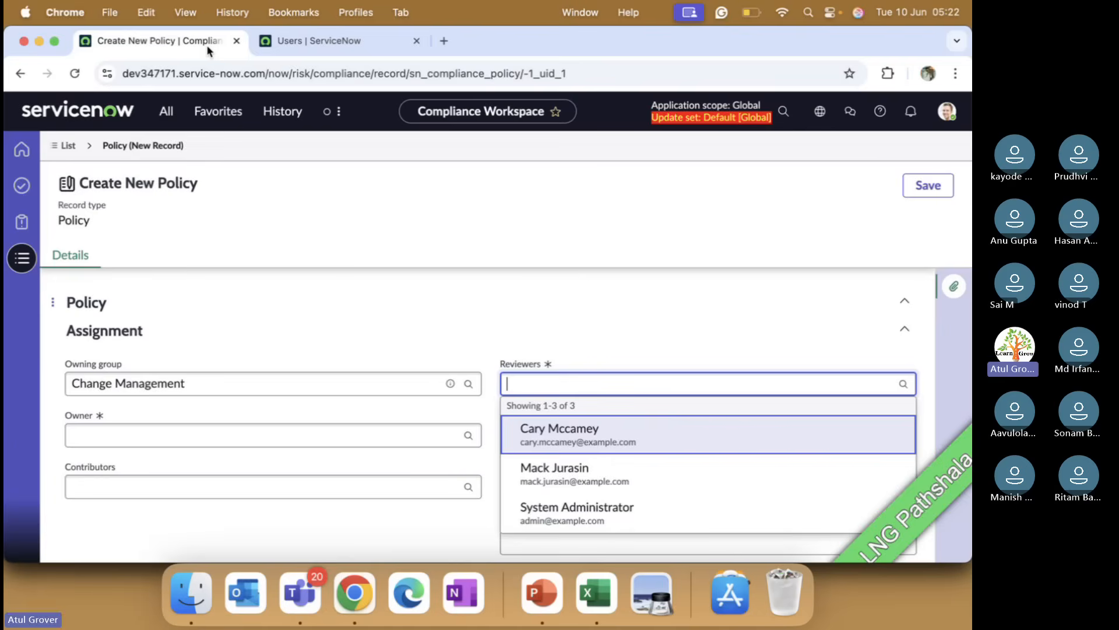
left_click(324, 42)
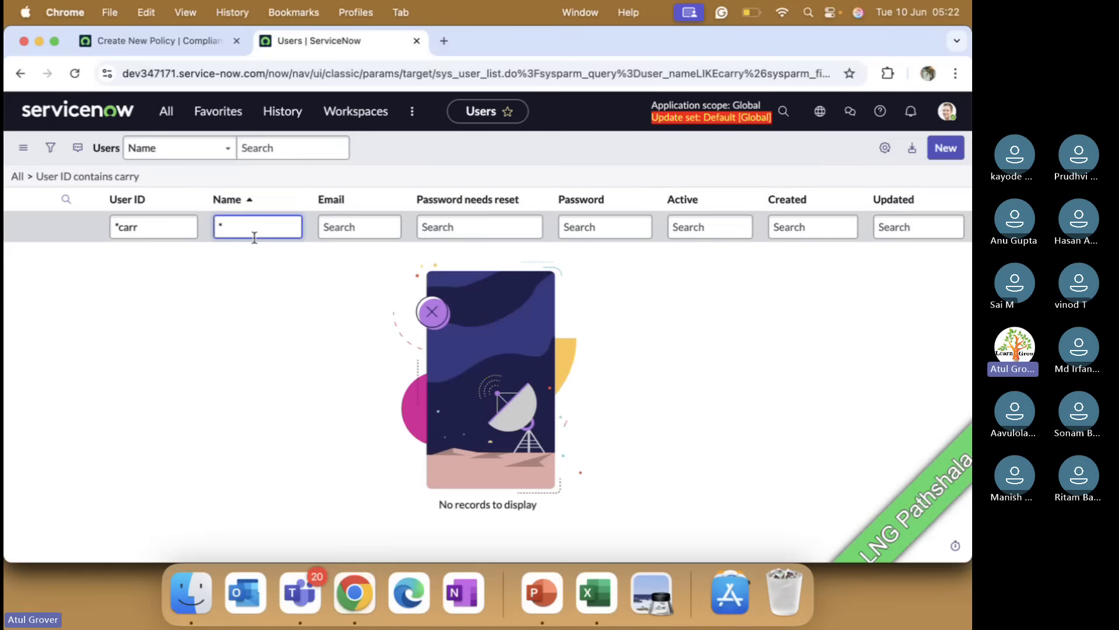
type("*cary")
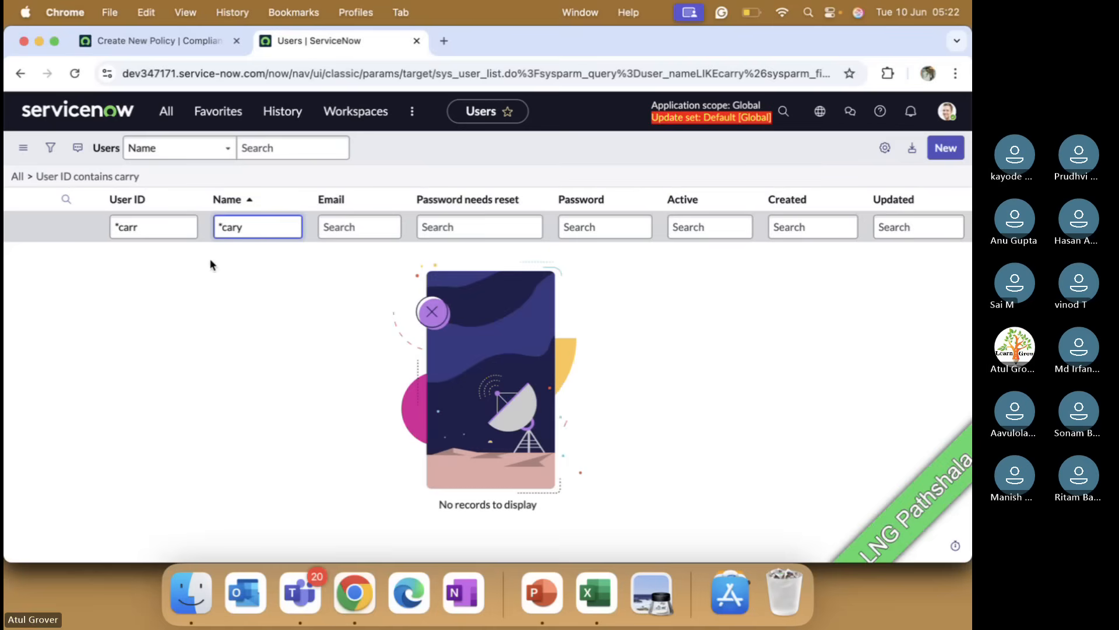
left_click(163, 230)
key("super+a")
key("BackSpace")
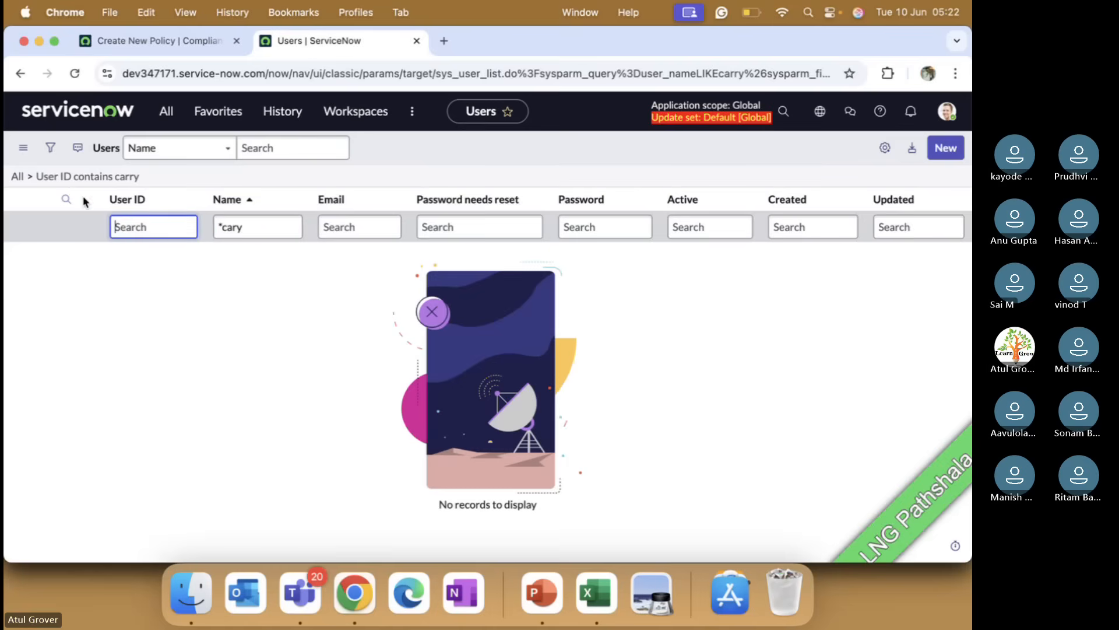
key("Return")
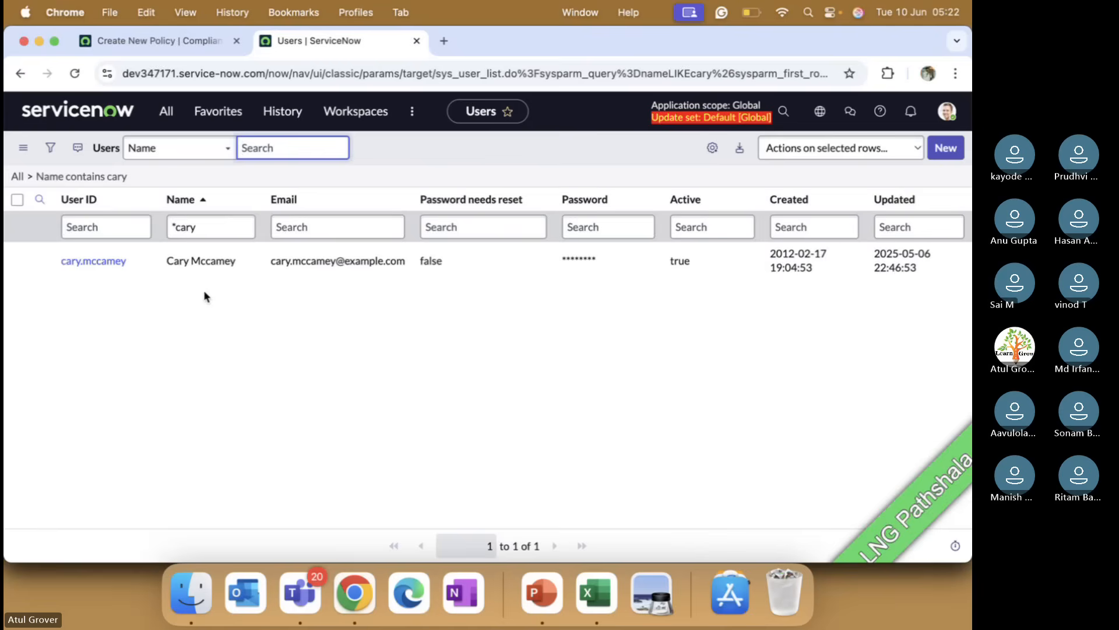
left_click(111, 261)
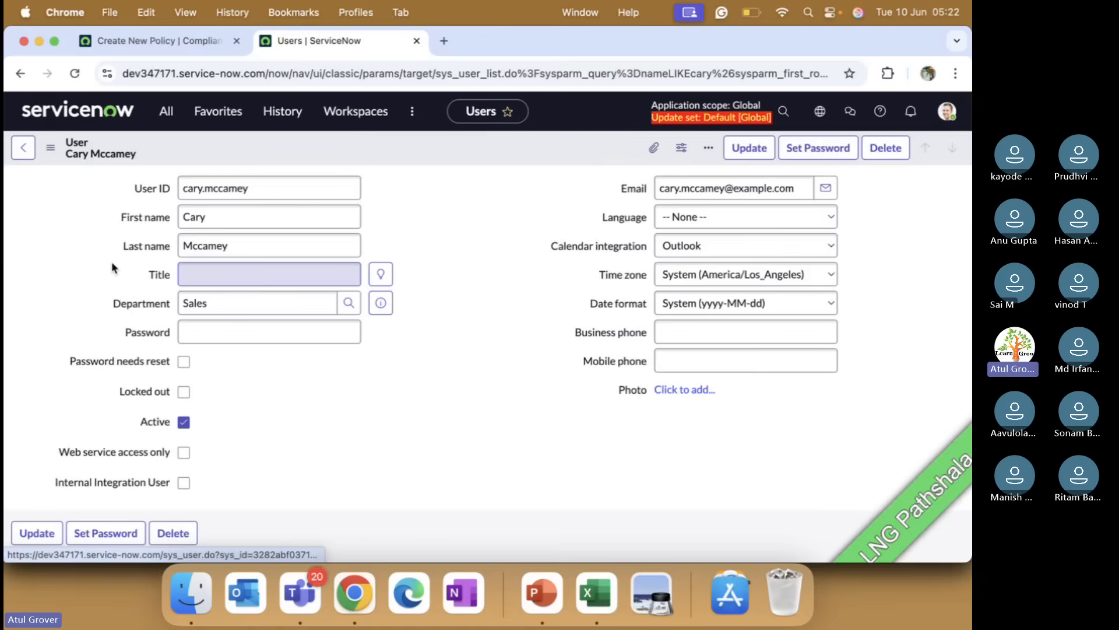
Step: Filter the user's Roles list to roles containing 'grc'
scroll(366, 348, "down", 6)
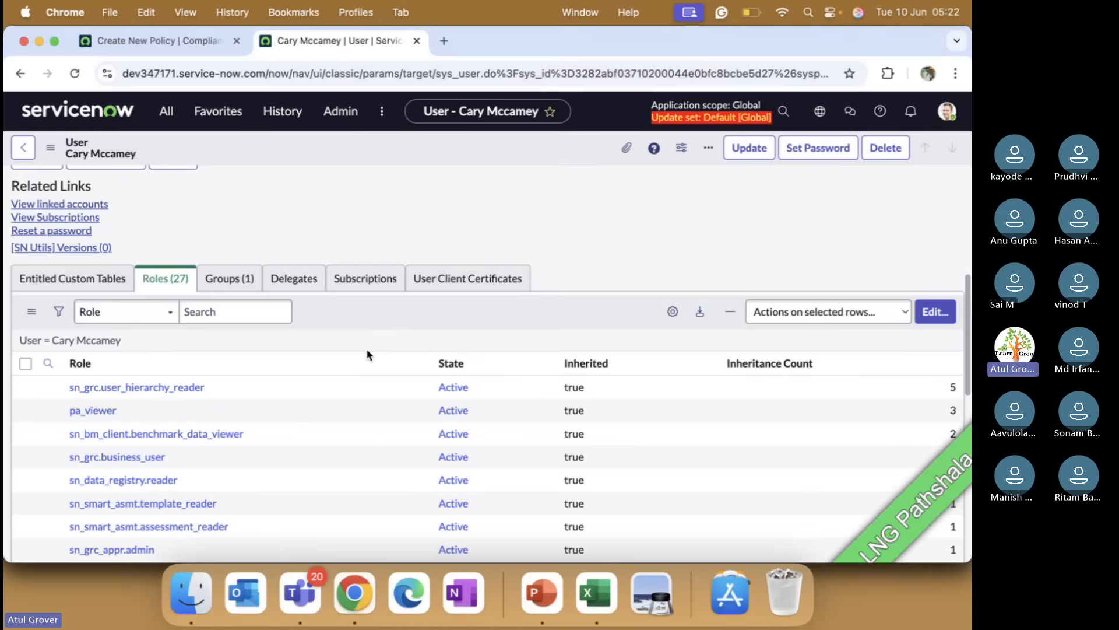
scroll(366, 348, "down", 3)
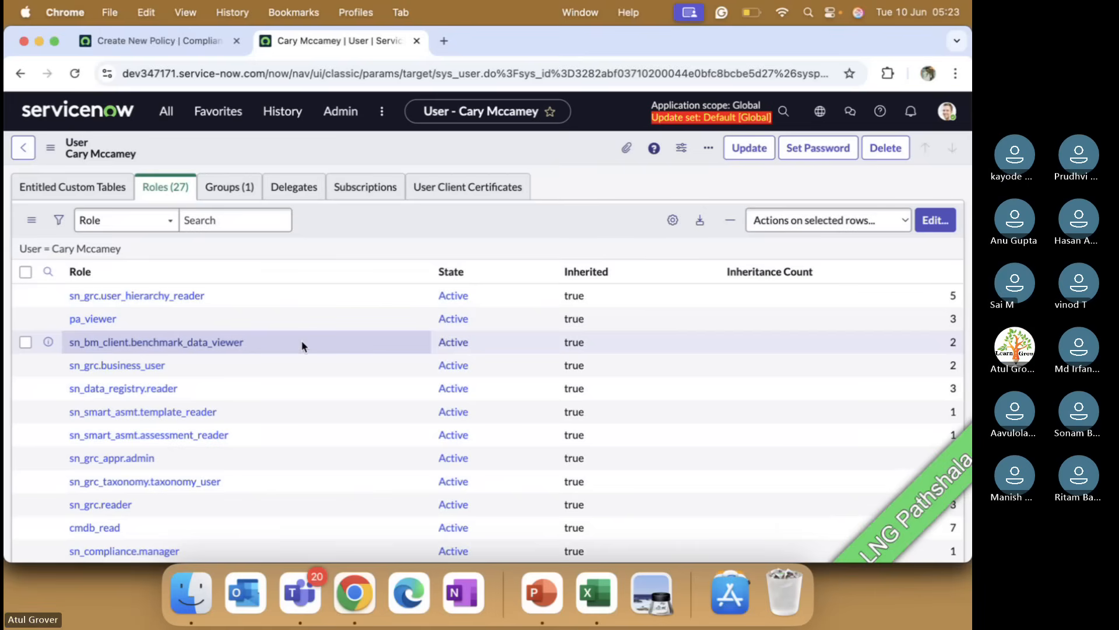
scroll(257, 330, "down", 1)
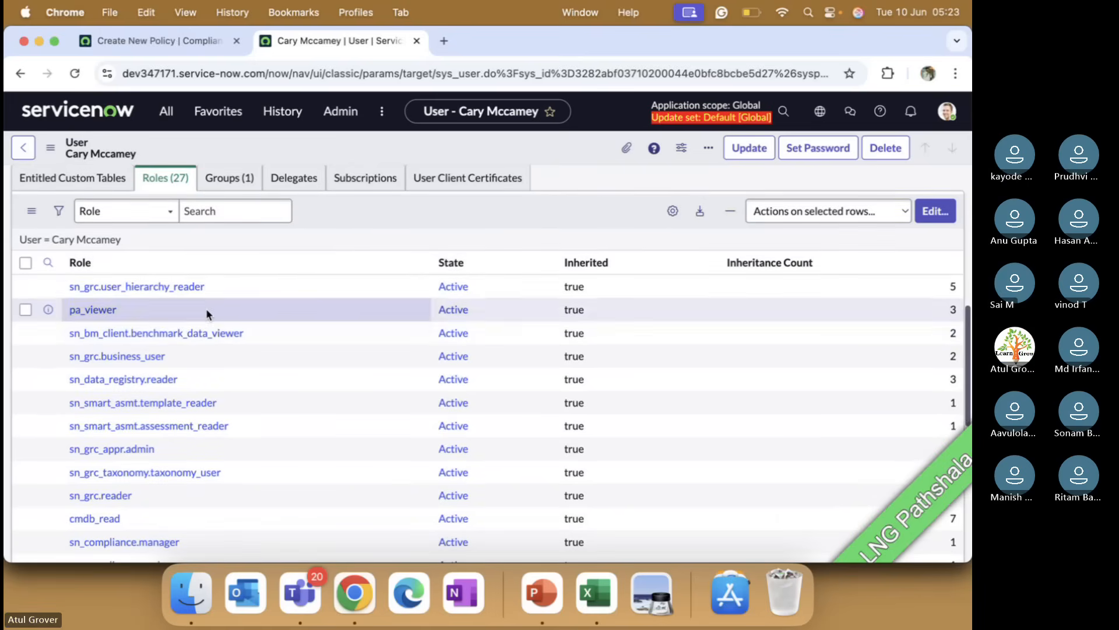
left_click(49, 263)
left_click(115, 290)
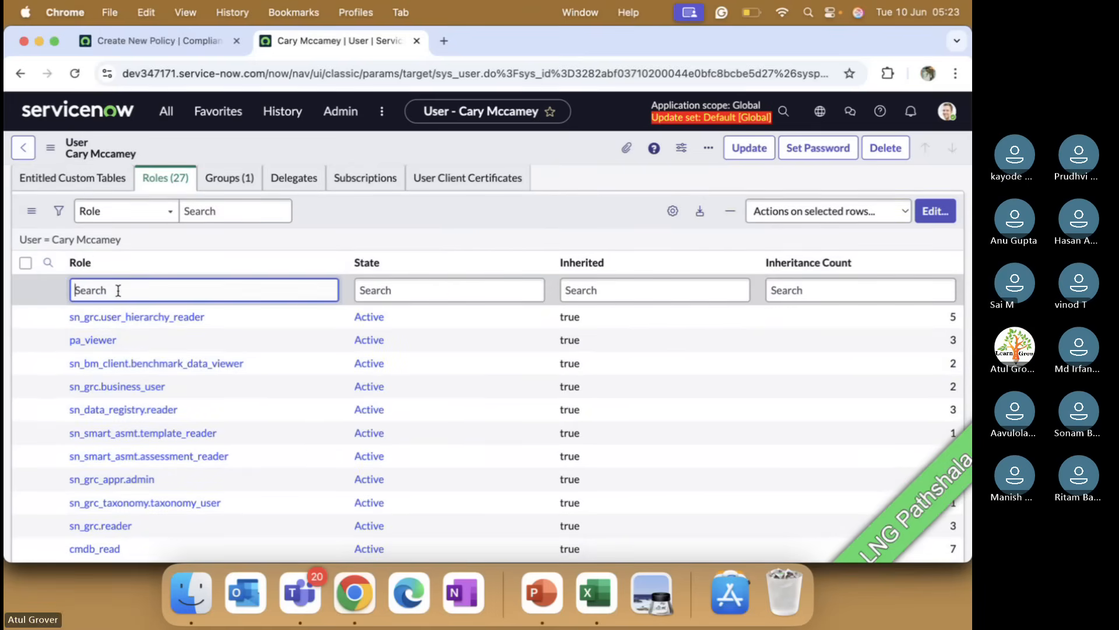
type("*grc")
key("Return")
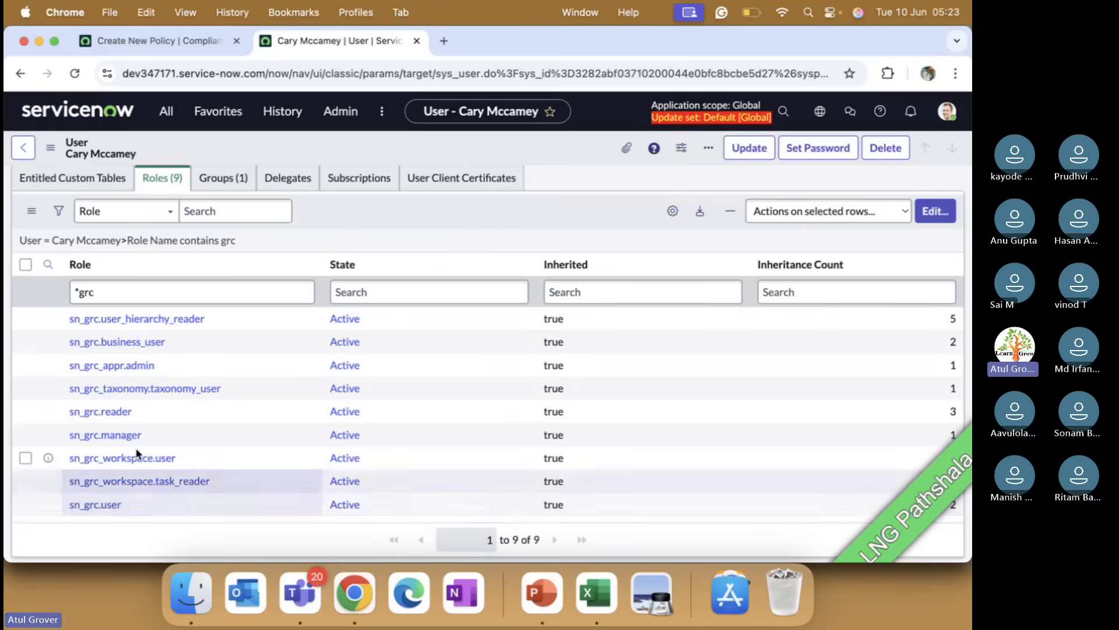
Step: Open the user's Groups list and go to the Compliance Managers group
left_click(222, 177)
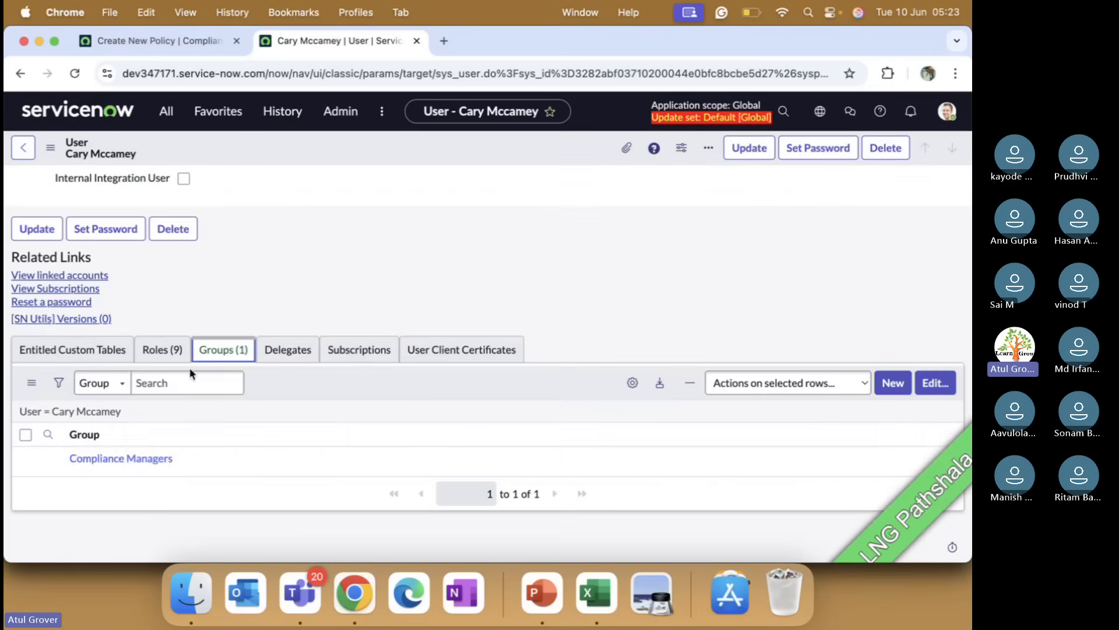
left_click_drag(180, 451, 69, 460)
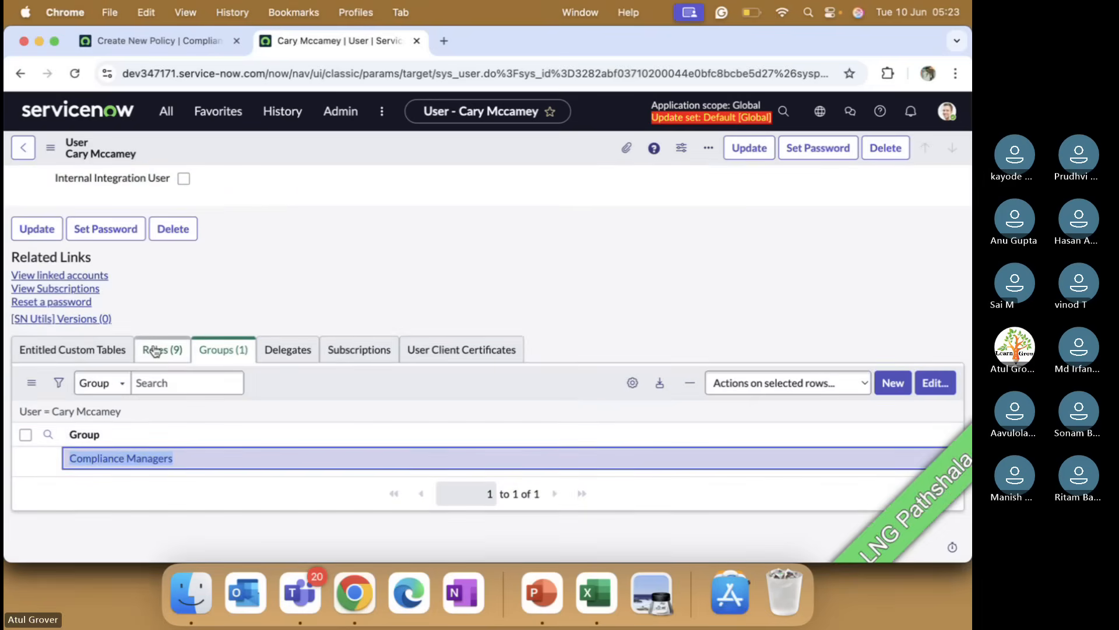
left_click(135, 463)
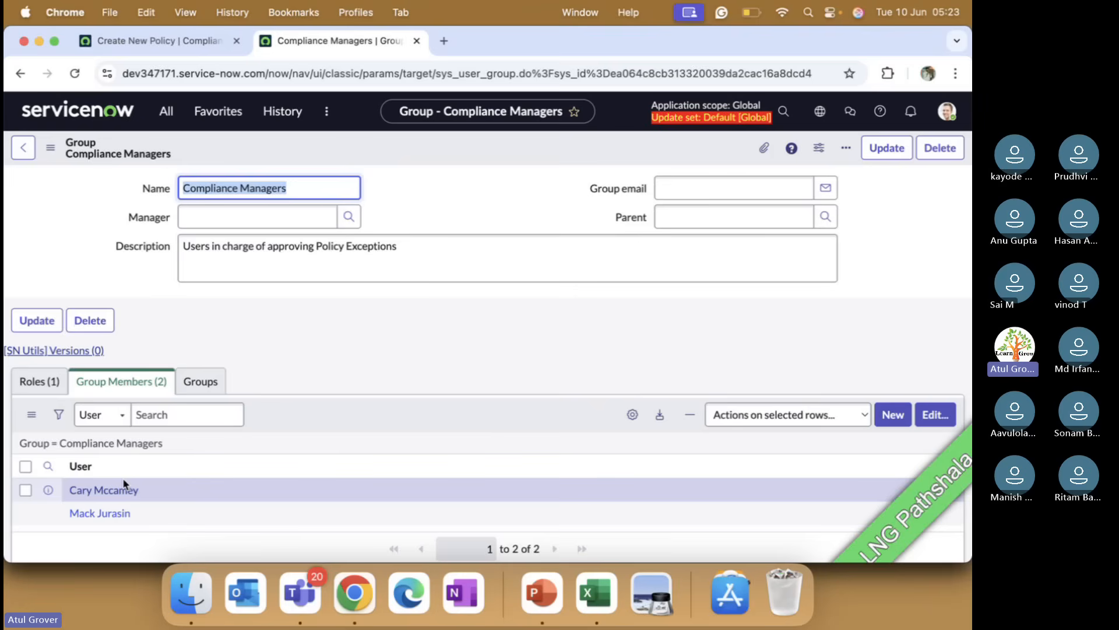
Step: Edit the Compliance Managers group members, adding five consecutive users from the collection, and save
left_click(176, 42)
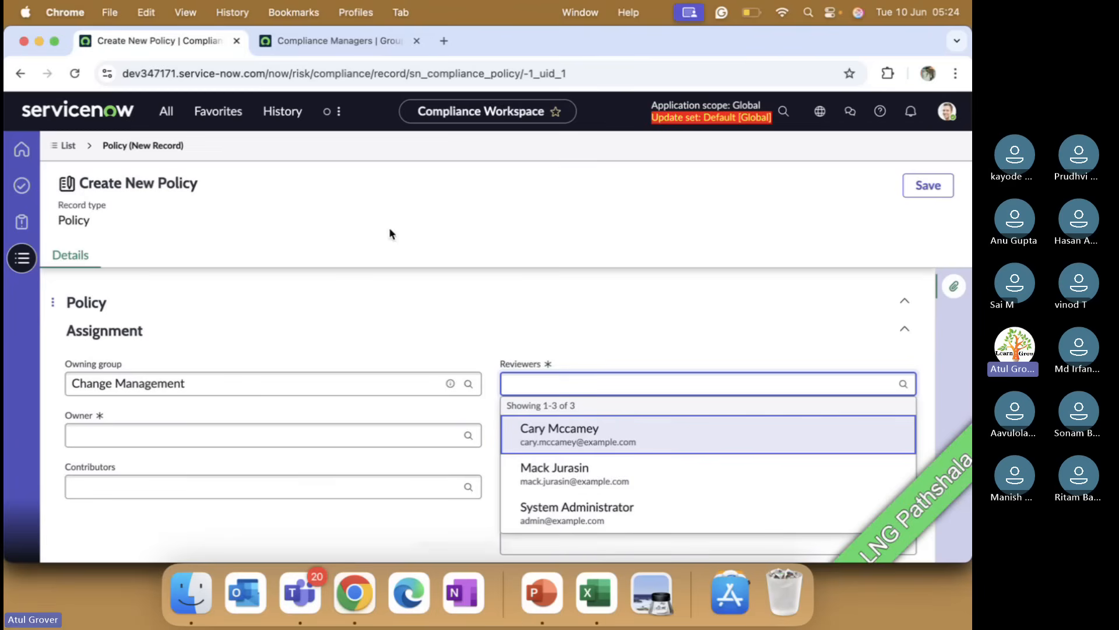
left_click(323, 43)
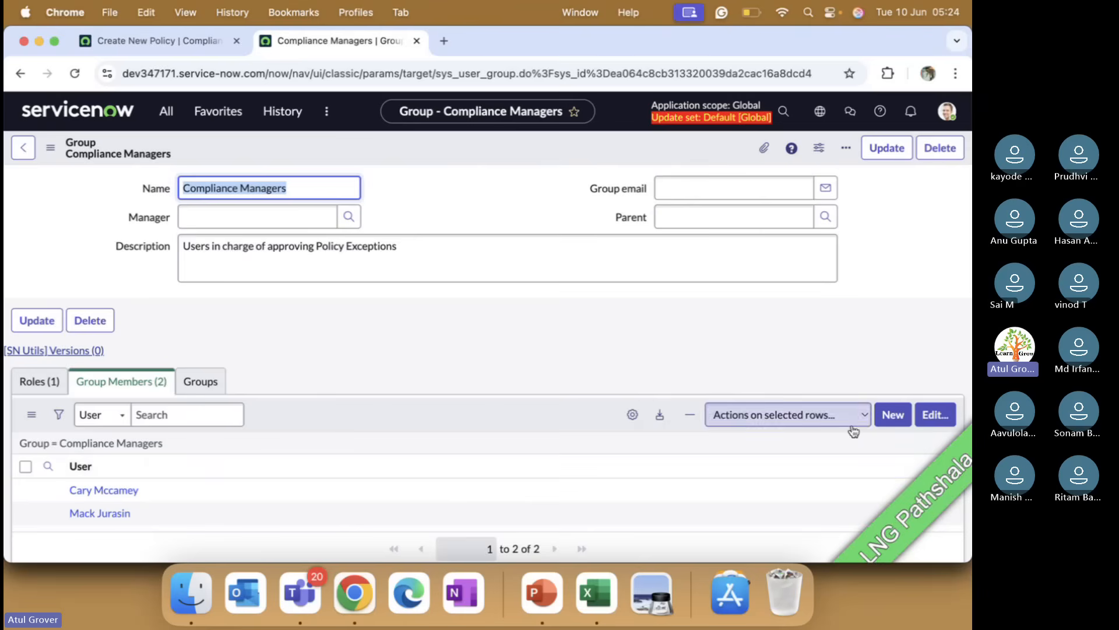
left_click(936, 421)
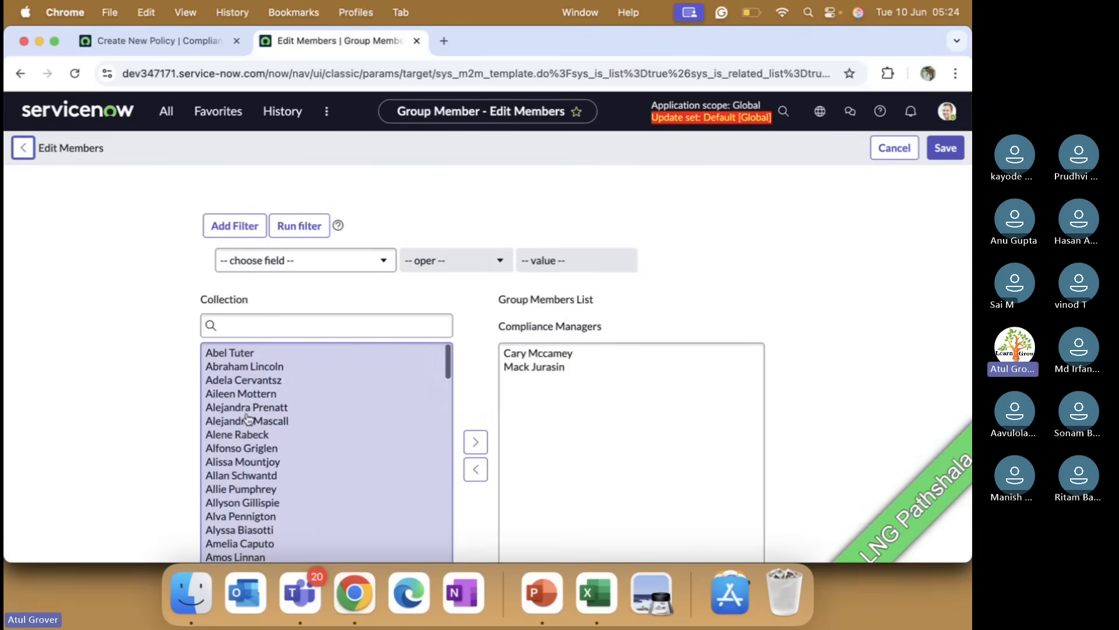
left_click(247, 409)
key("shift+Down")
key("shift+Down")
key("shift+Down")
key("shift+Down")
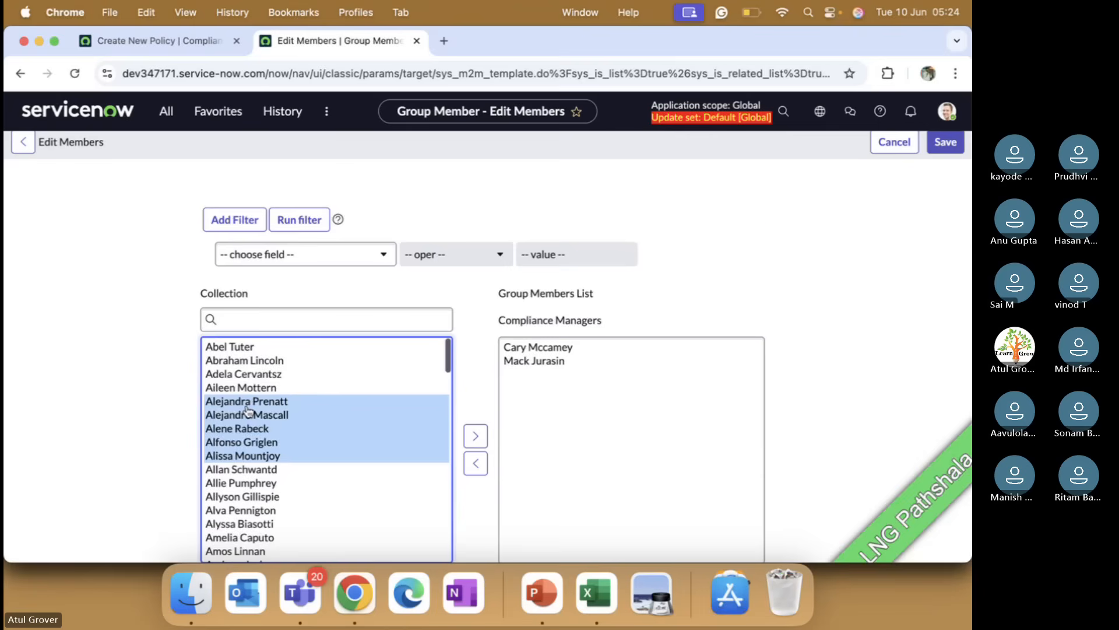
left_click(475, 436)
left_click(516, 470)
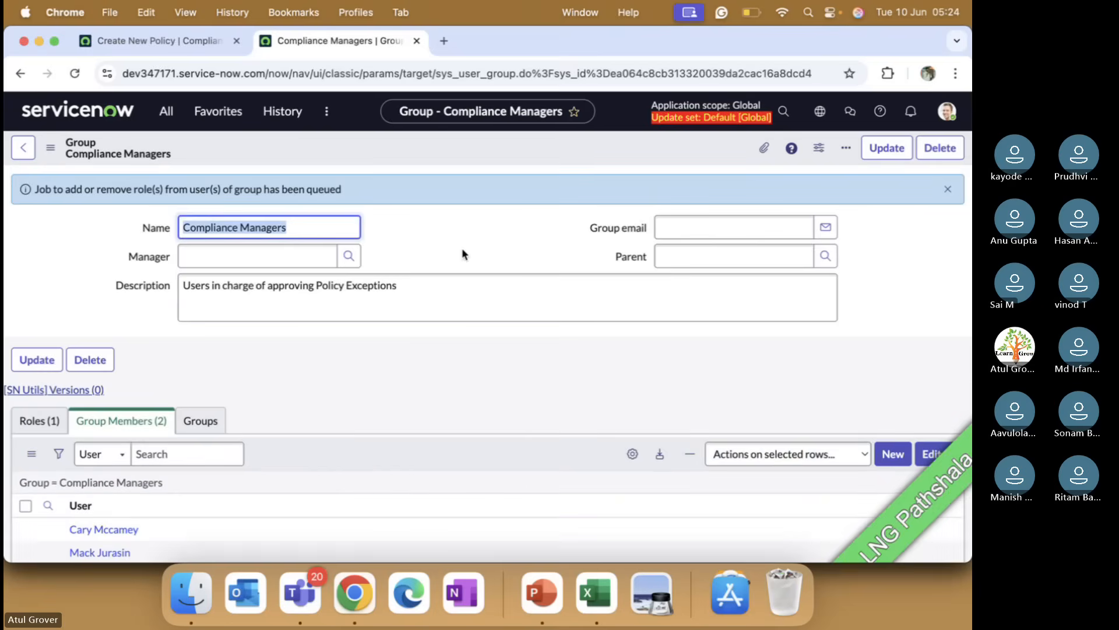
Step: Return to the policy form and browse the users offered in the Reviewers lookup
left_click(184, 40)
left_click(609, 346)
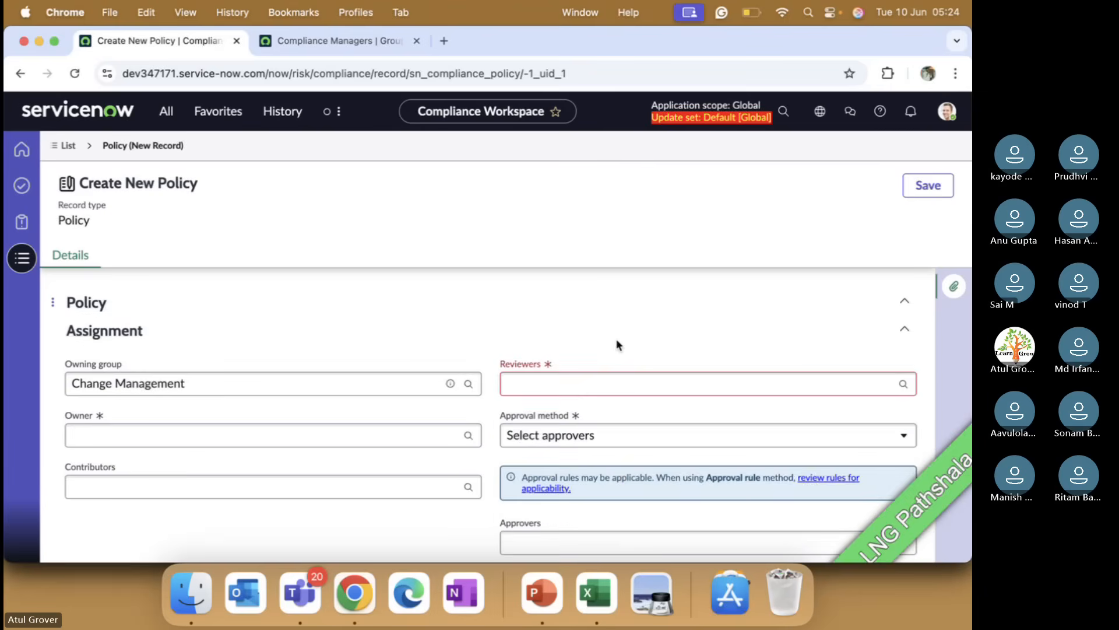
left_click(609, 382)
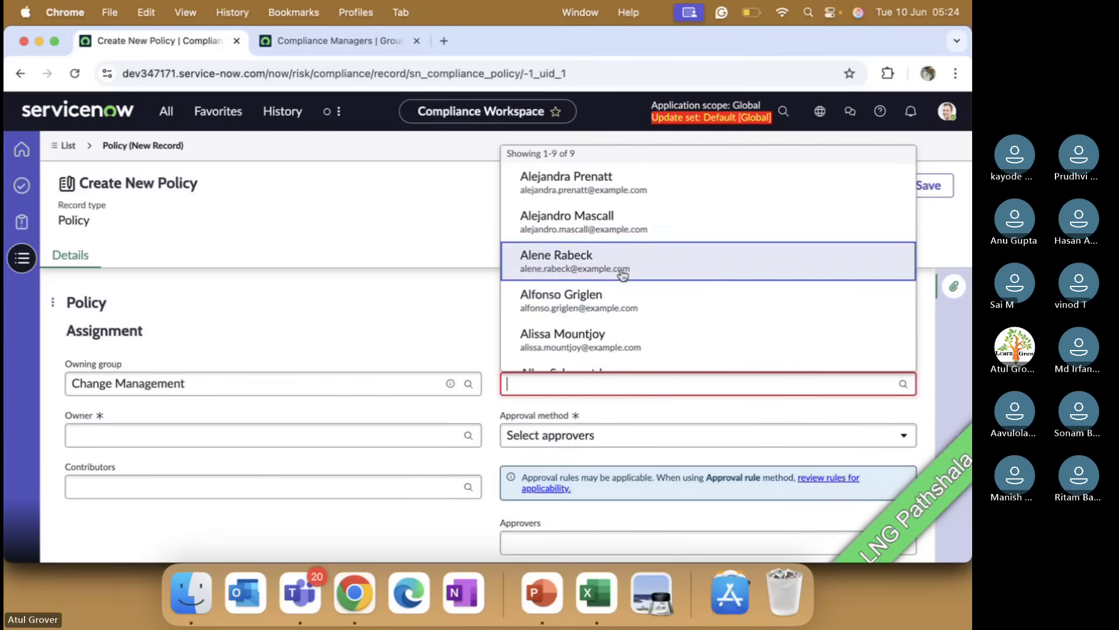
scroll(620, 274, "down", 1)
scroll(623, 274, "down", 3)
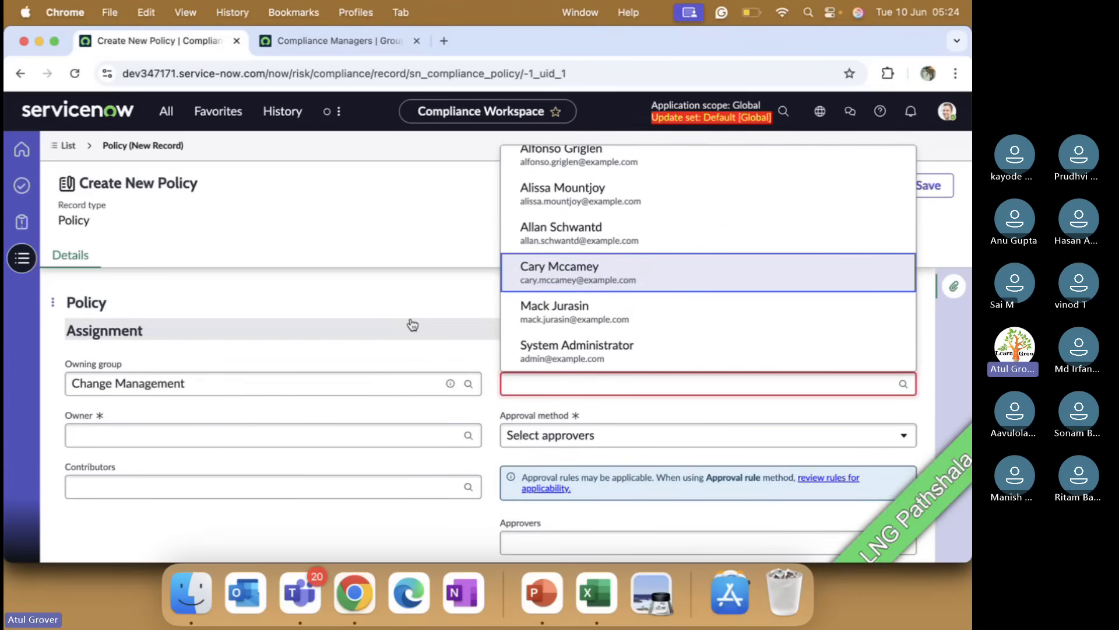
left_click(438, 362)
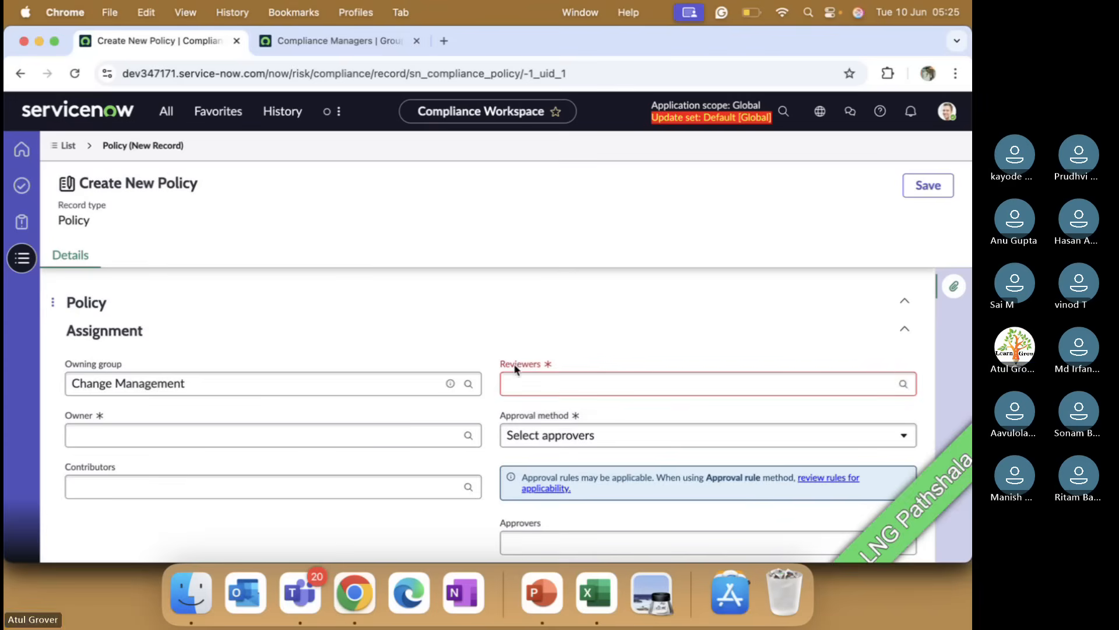
Step: Change the policy Type to Standard
scroll(384, 317, "up", 10)
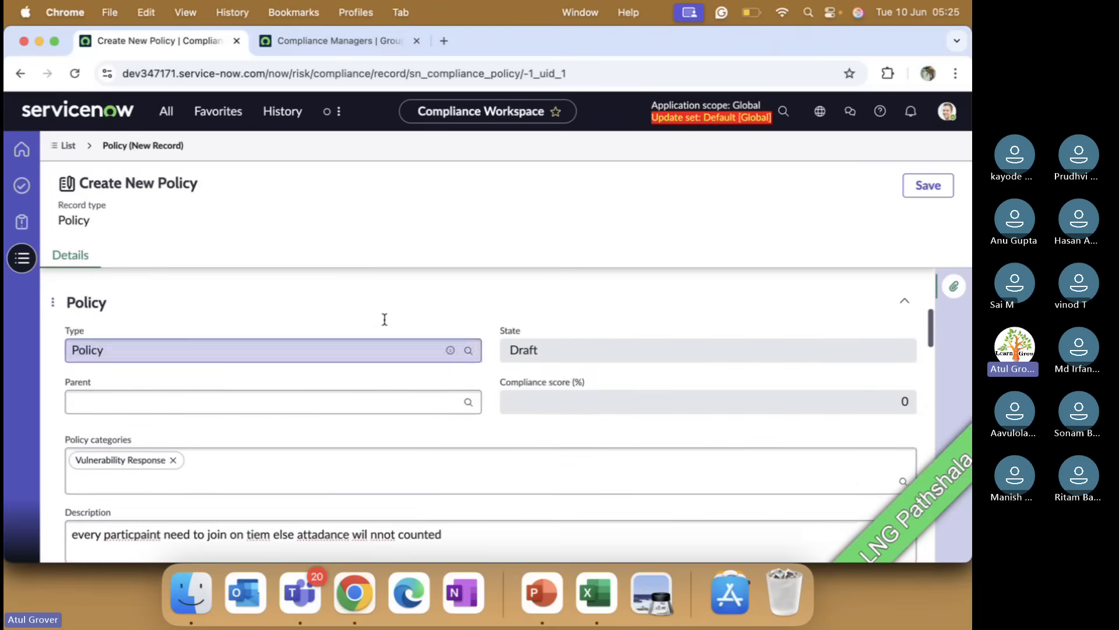
scroll(385, 319, "up", 2)
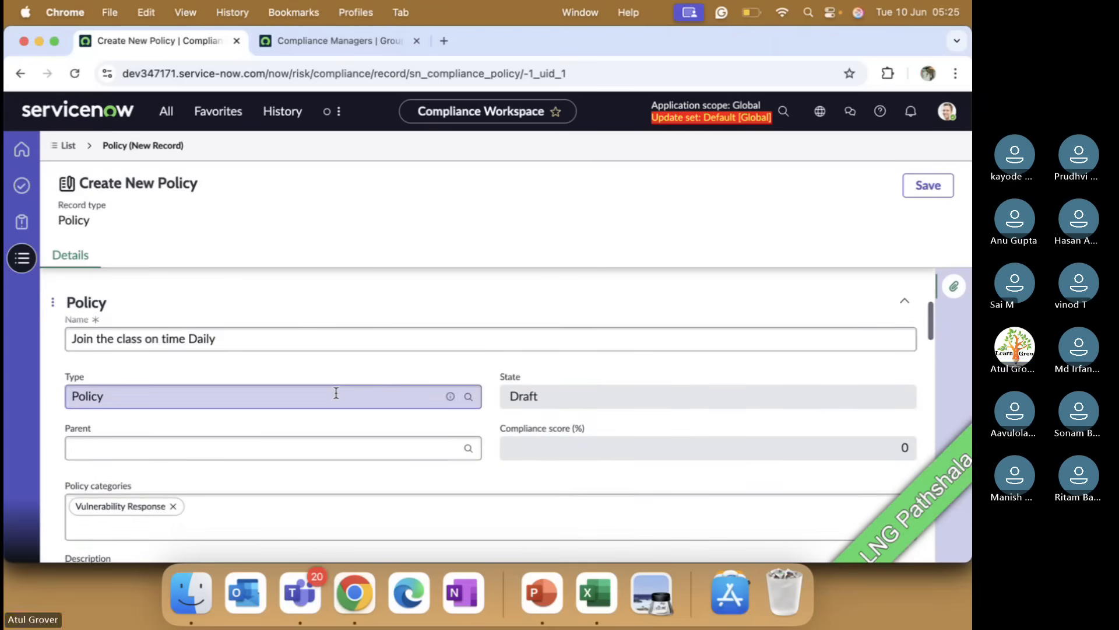
left_click(336, 392)
key("BackSpace")
key("BackSpace")
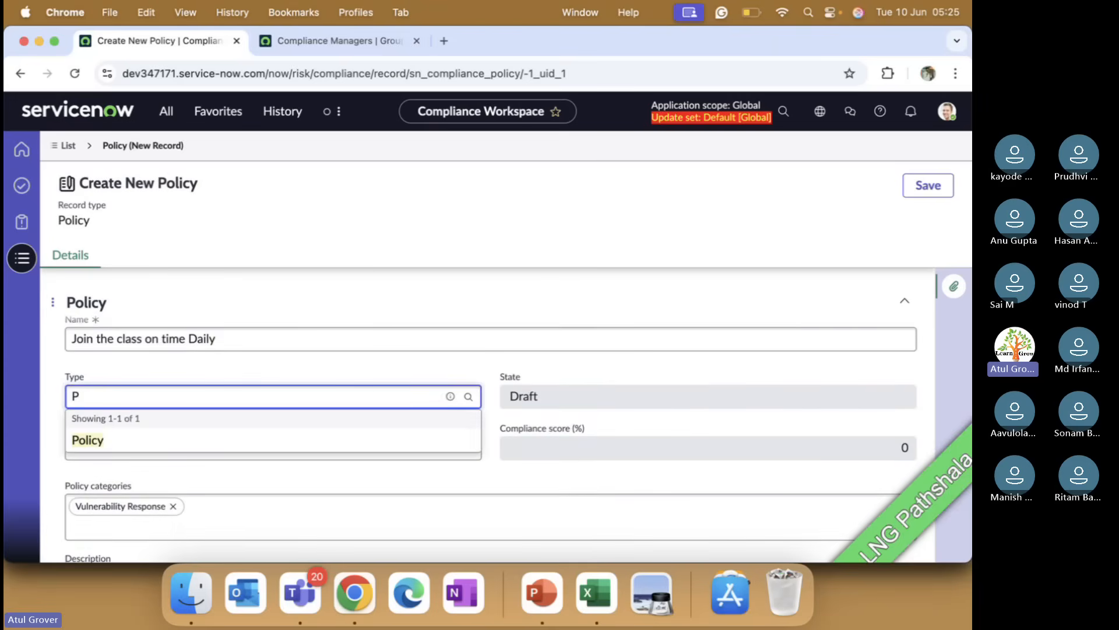
key("BackSpace")
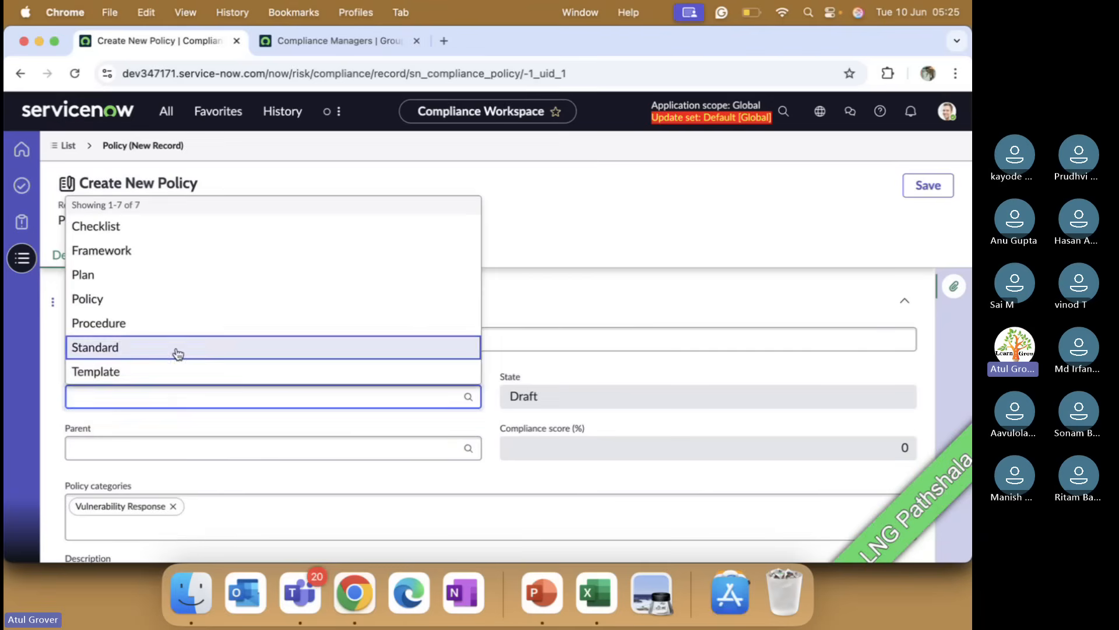
left_click(177, 354)
left_click(284, 425)
scroll(286, 428, "down", 3)
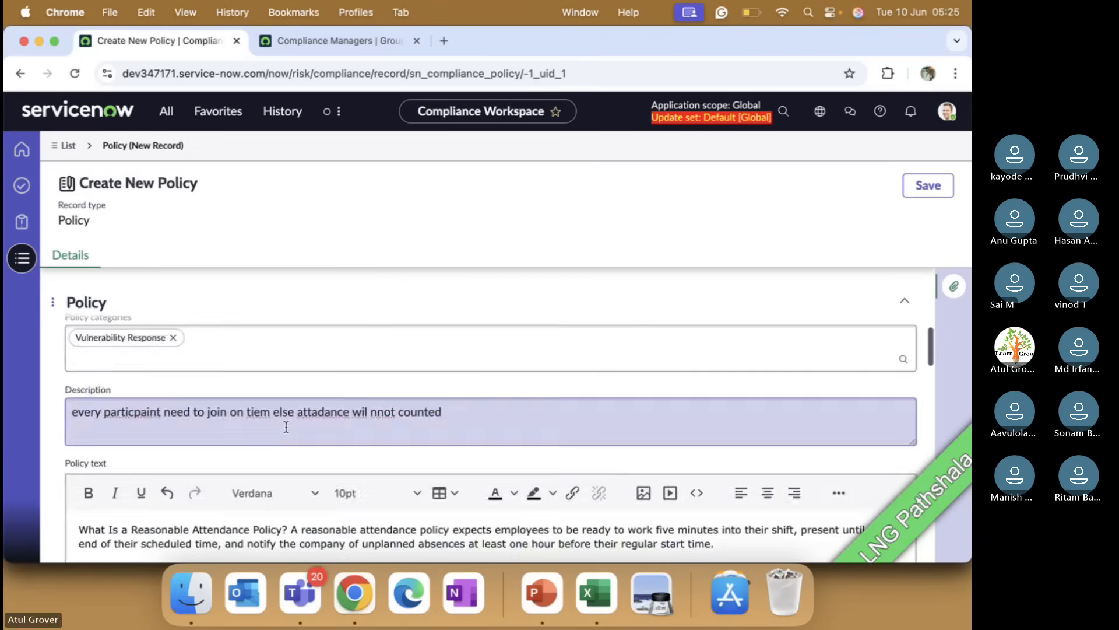
Step: Add the two Compliance Managers group members as Reviewers on the policy from the lookup
scroll(286, 427, "down", 4)
left_click(535, 461)
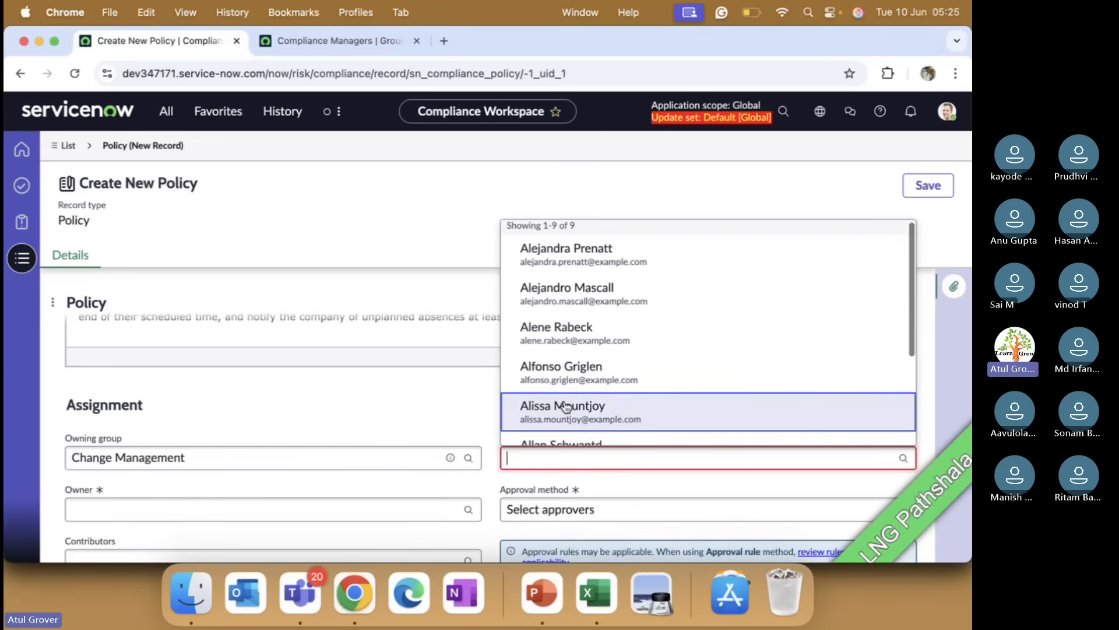
scroll(564, 407, "down", 2)
scroll(564, 407, "down", 2)
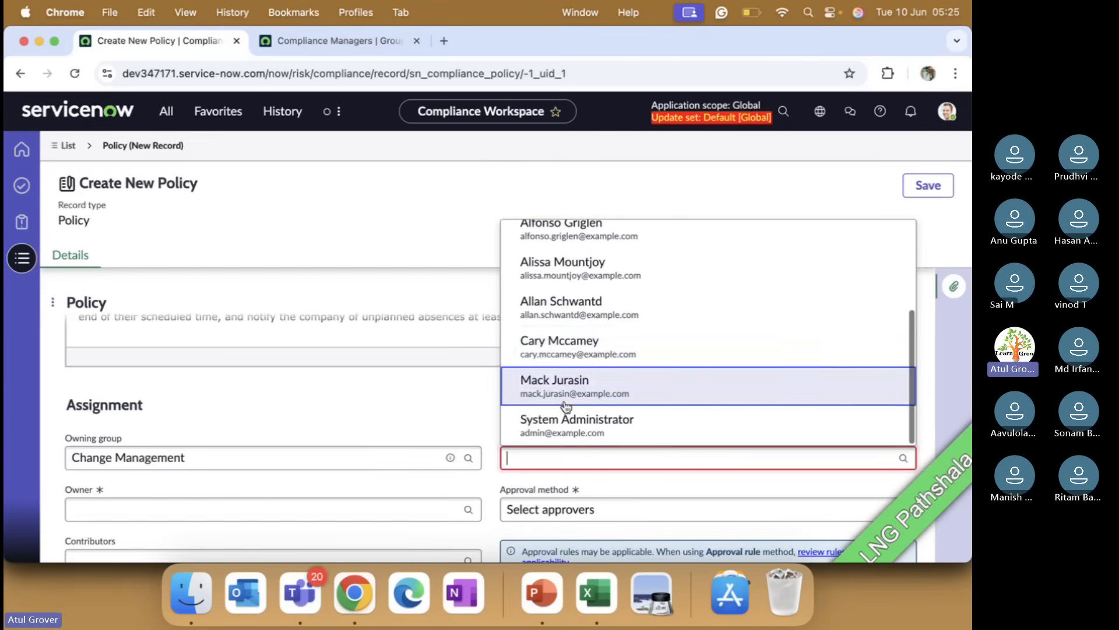
left_click(573, 353)
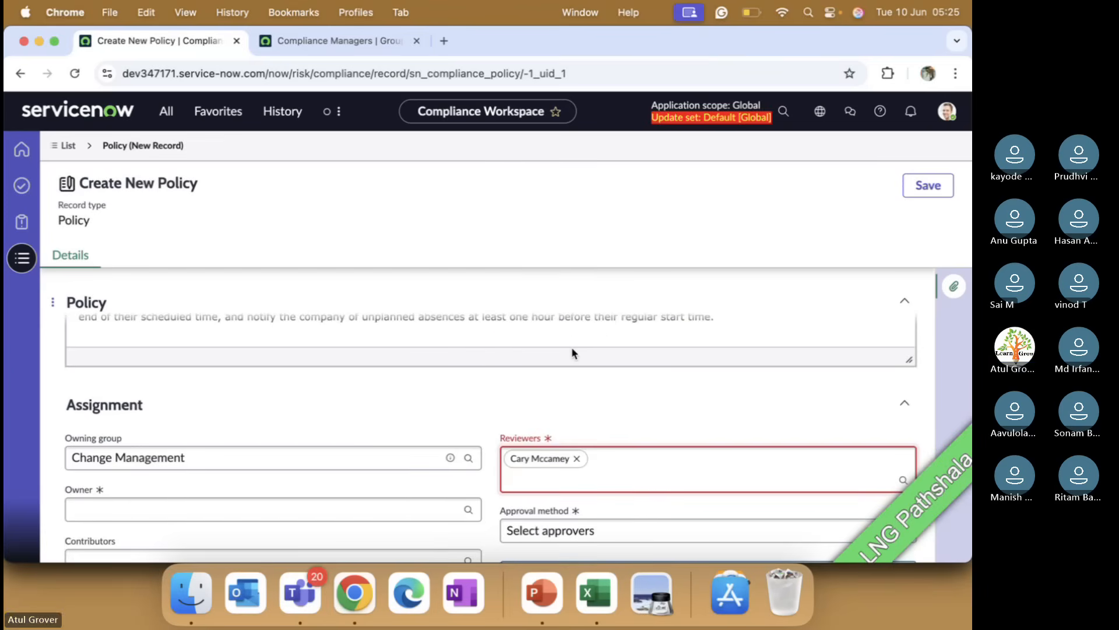
left_click(567, 481)
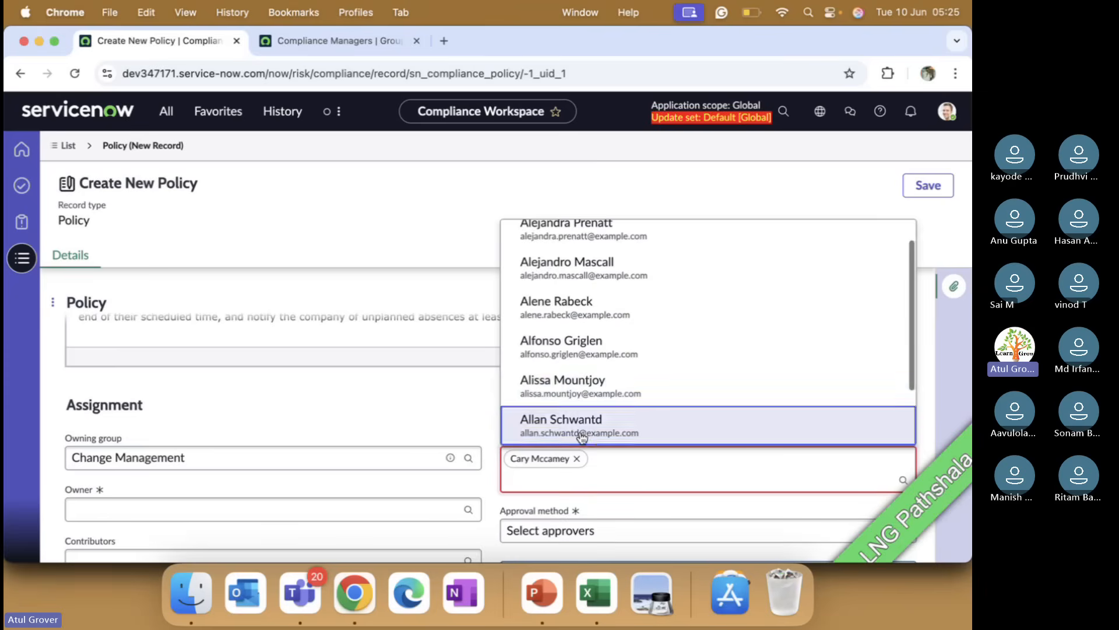
scroll(582, 392, "down", 2)
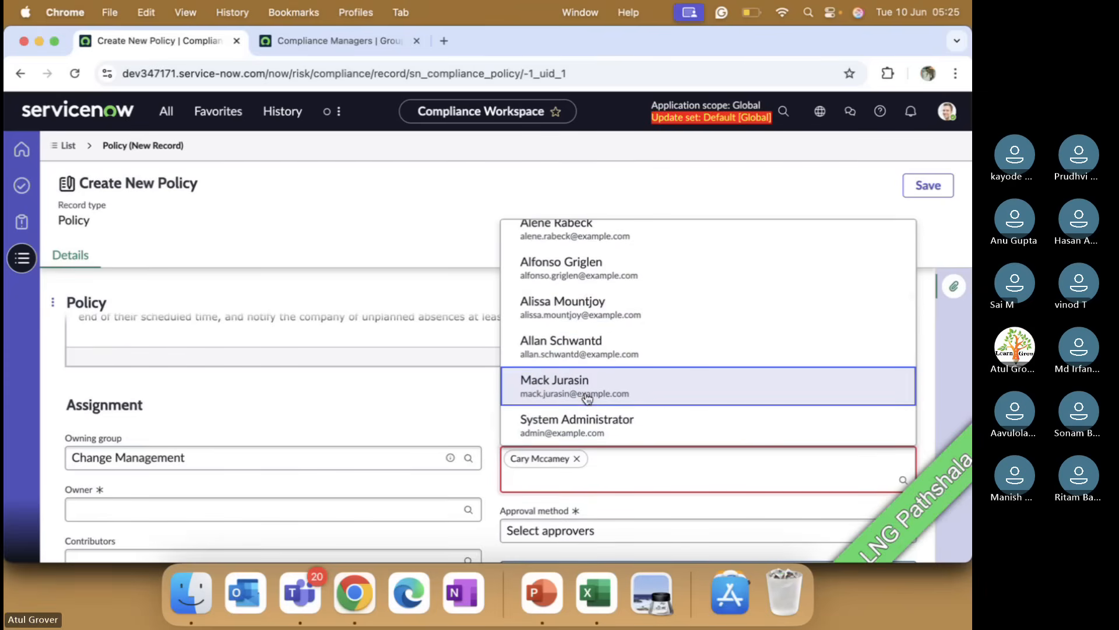
left_click(586, 398)
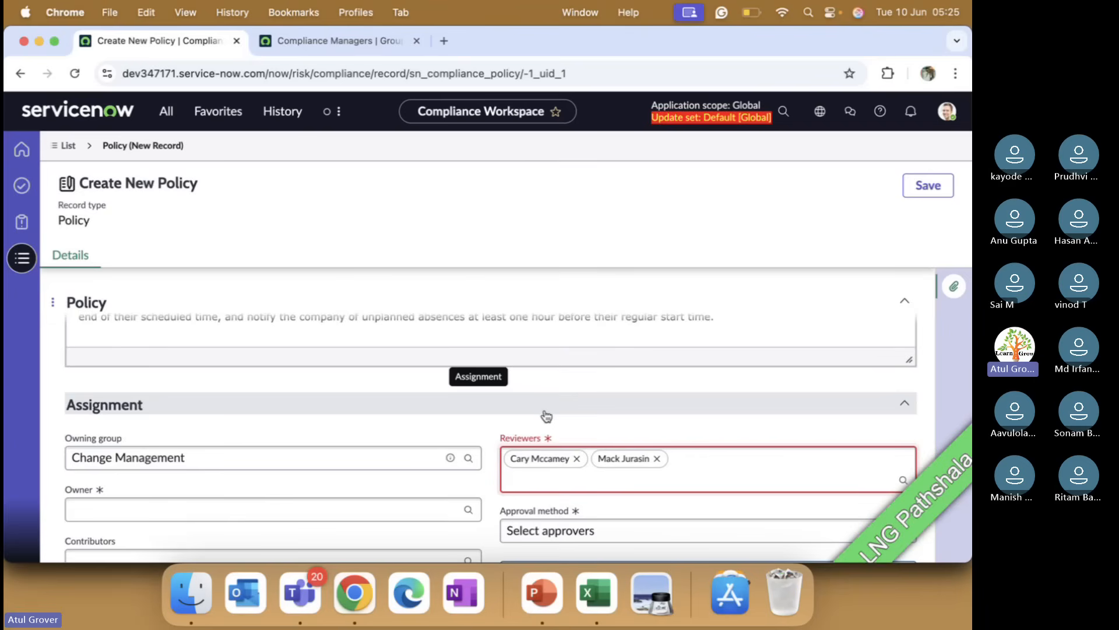
Step: Browse the users offered in the Owner lookup of the policy form
left_click(450, 431)
scroll(245, 442, "down", 1)
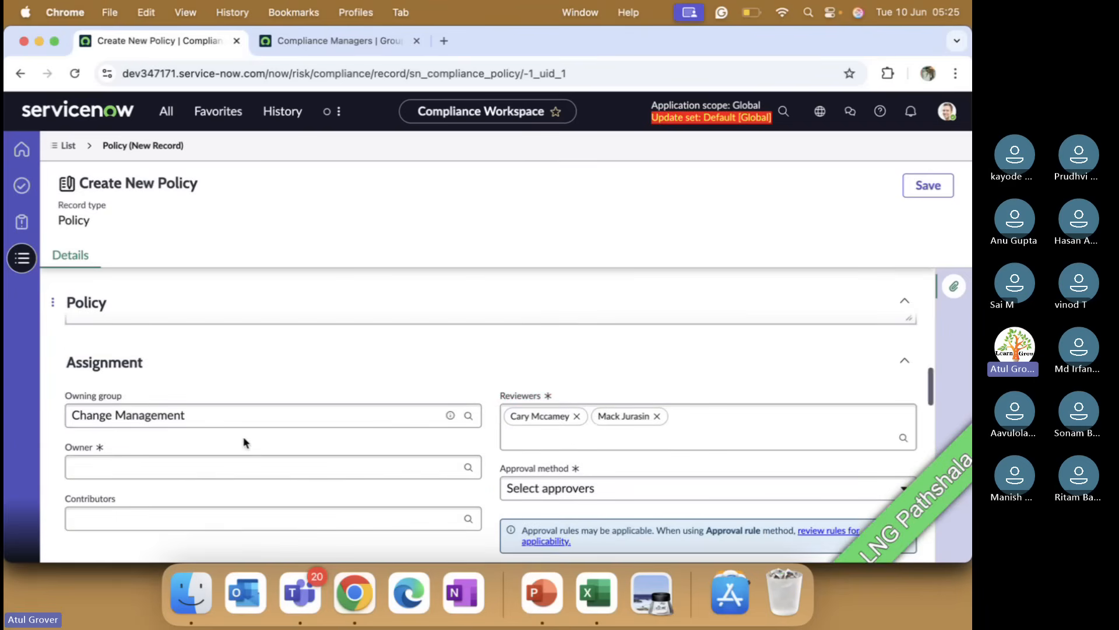
left_click(149, 460)
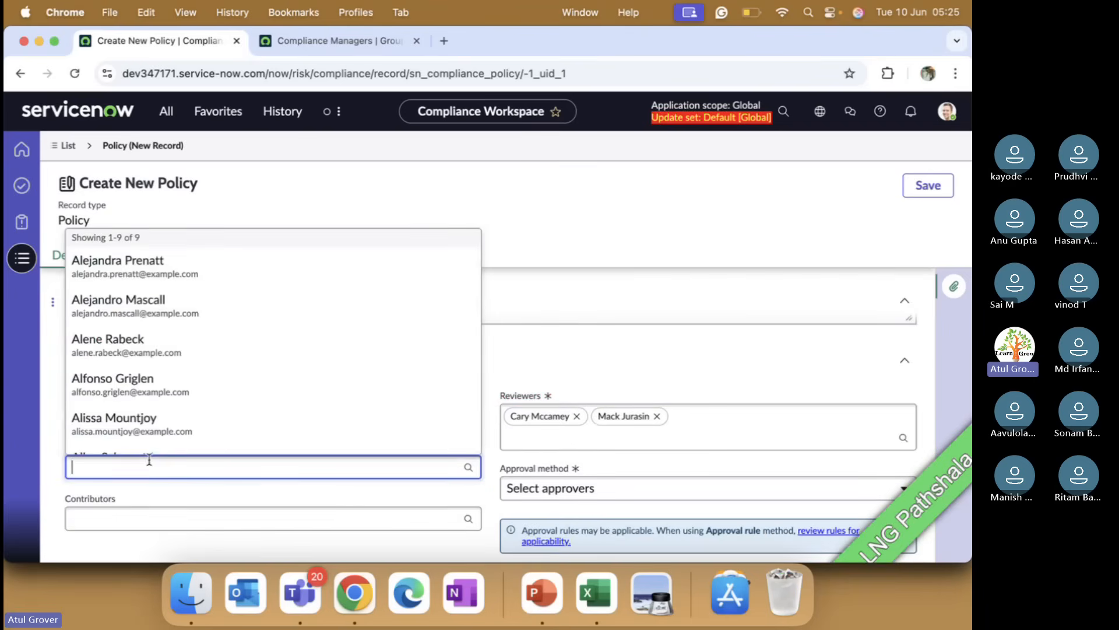
scroll(168, 381, "down", 3)
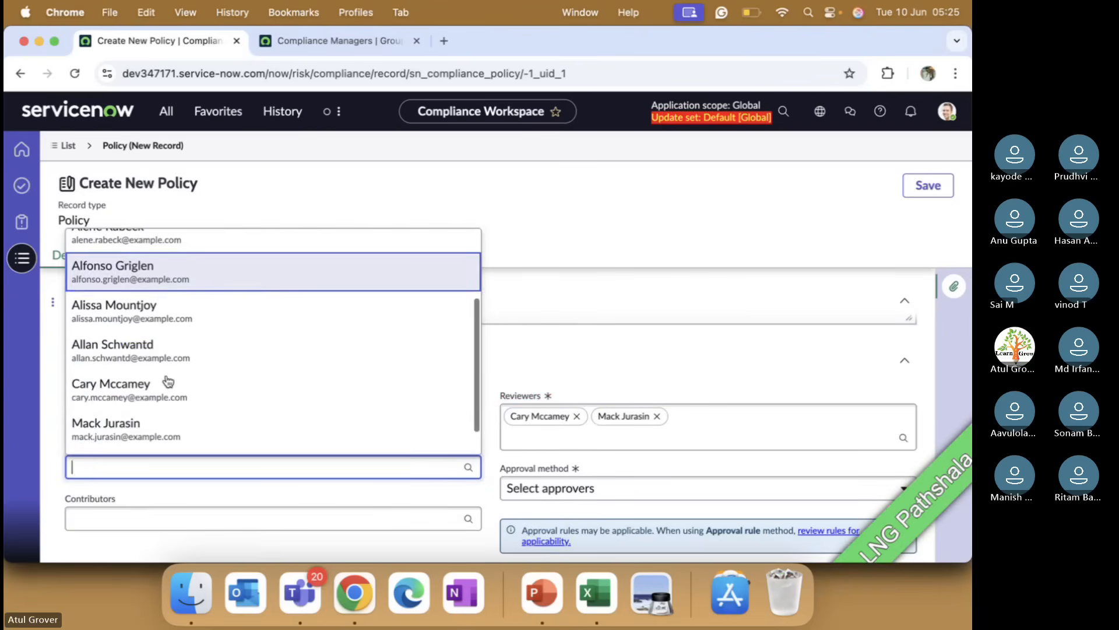
scroll(168, 382, "down", 2)
scroll(168, 381, "up", 4)
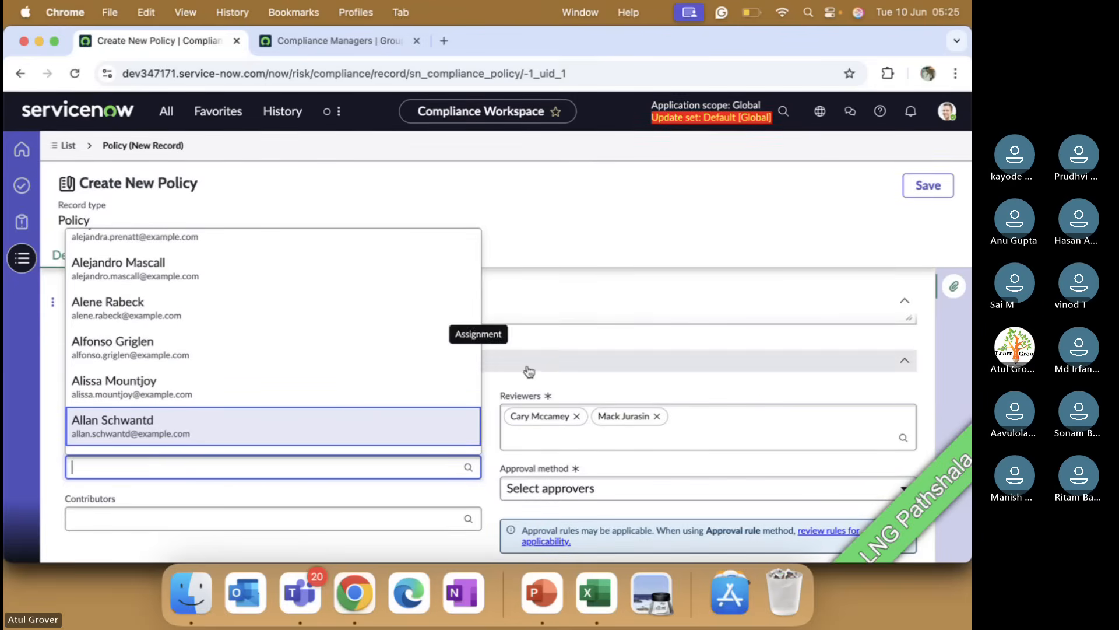
left_click(502, 375)
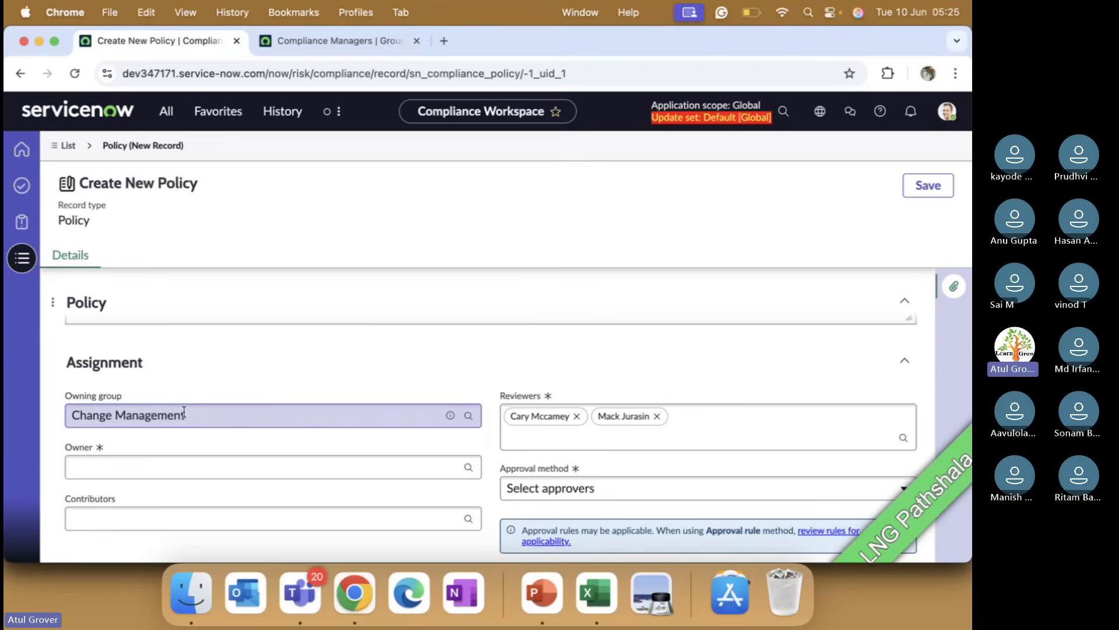
left_click(146, 457)
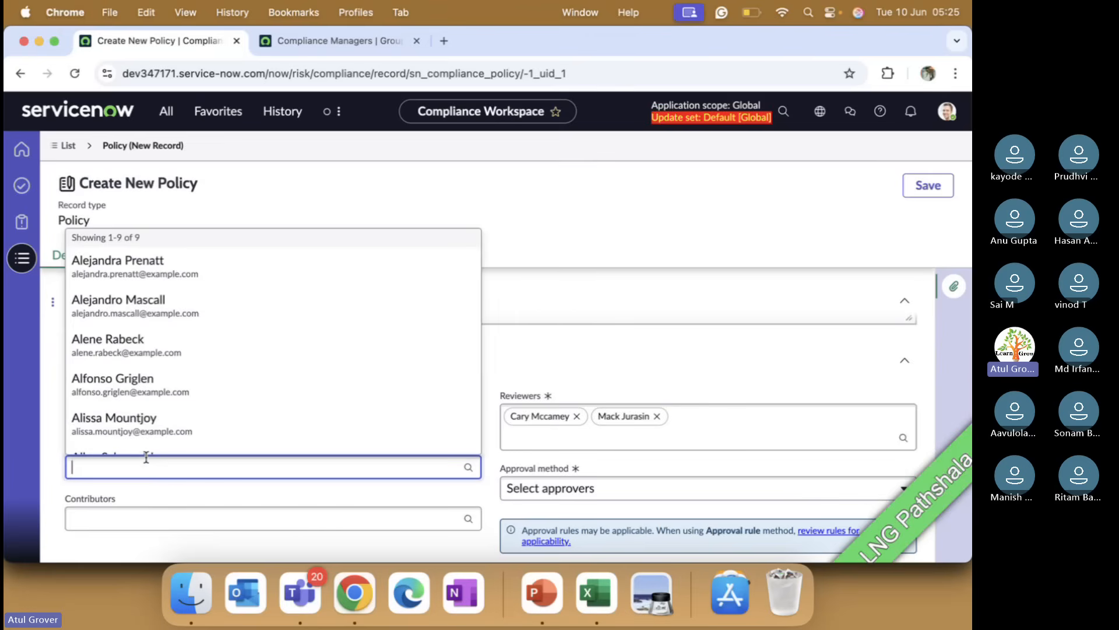
scroll(189, 380, "down", 3)
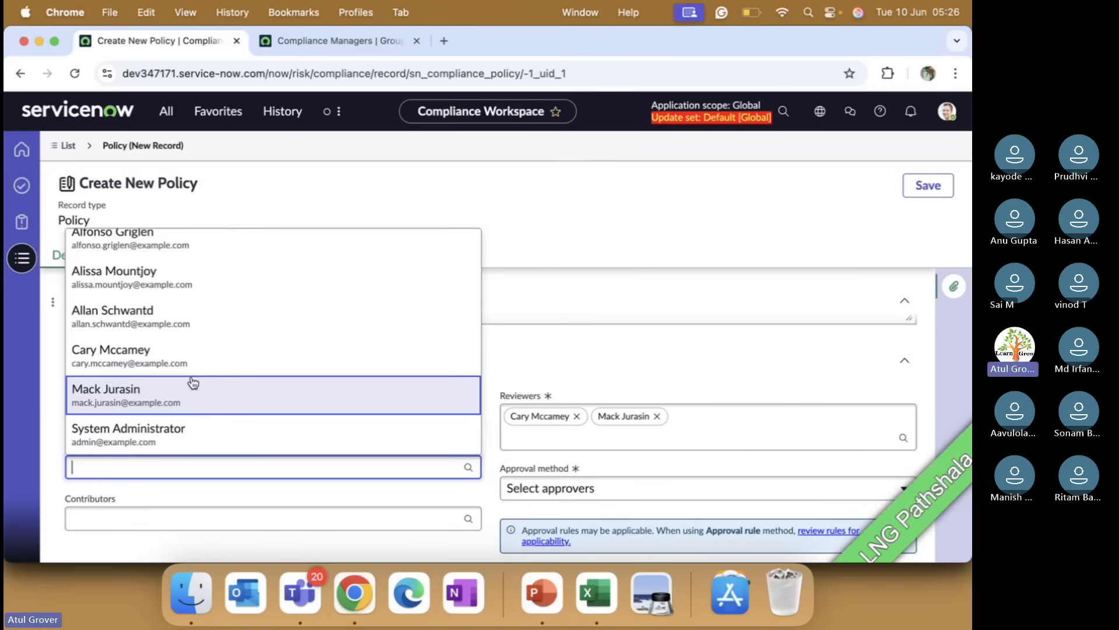
left_click(498, 375)
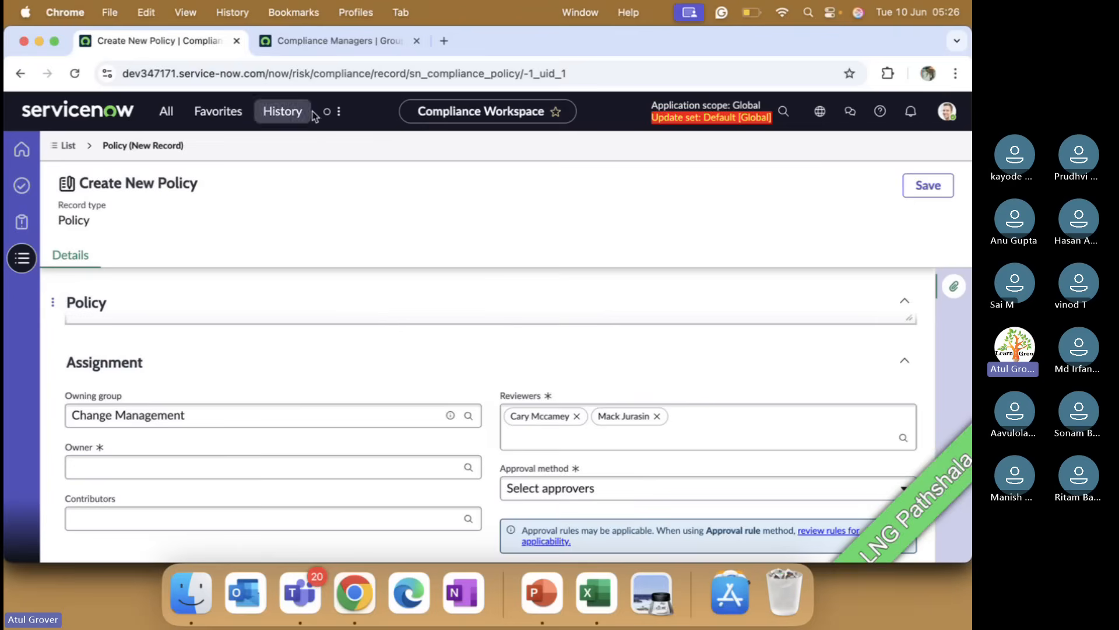
Step: Switch to the other tab, search the Groups list for change, and open the Change Management group
left_click(338, 42)
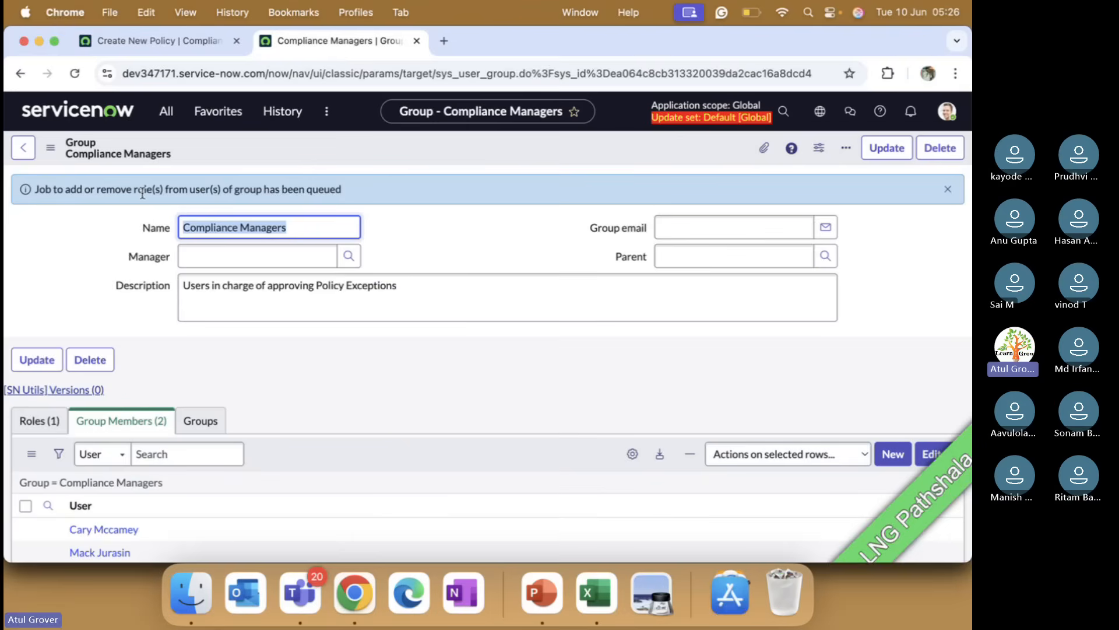
left_click(167, 113)
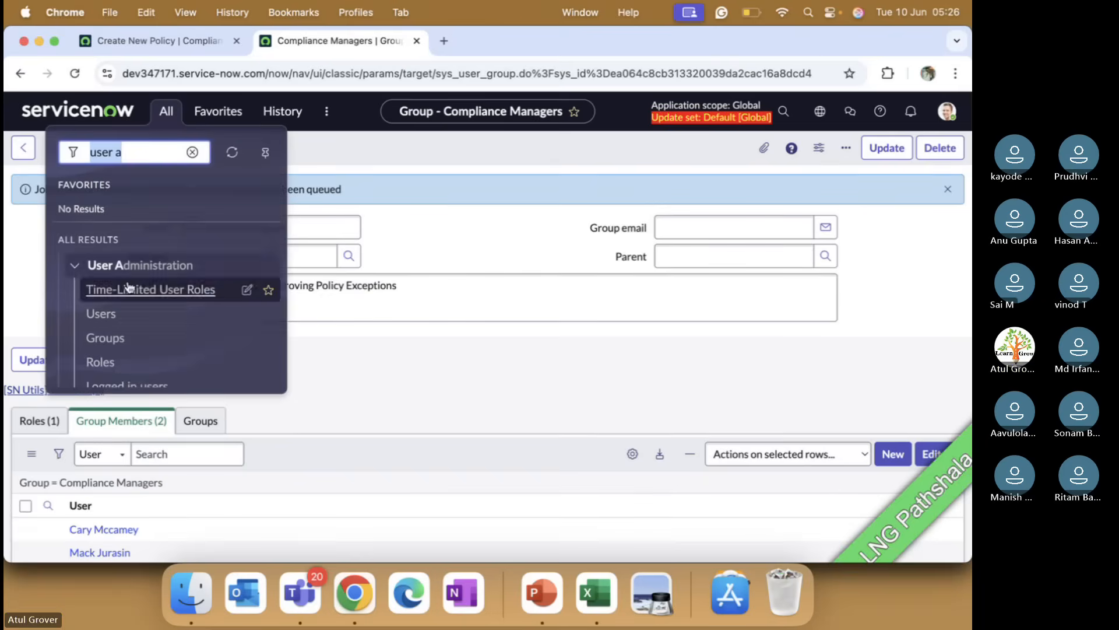
left_click(102, 338)
left_click(145, 226)
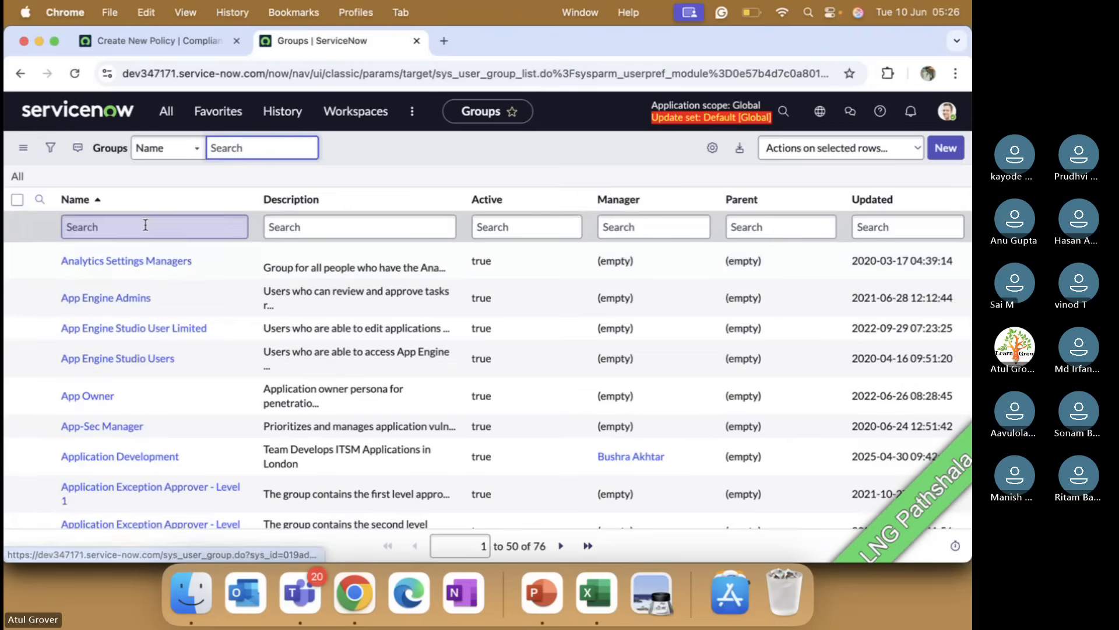
type("change")
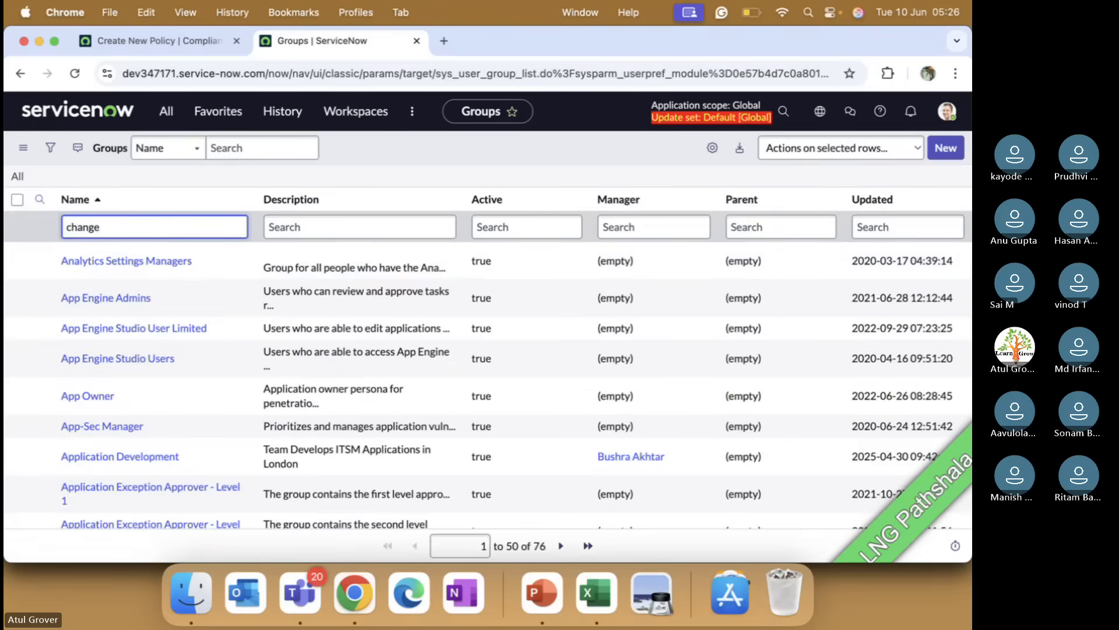
key("Return")
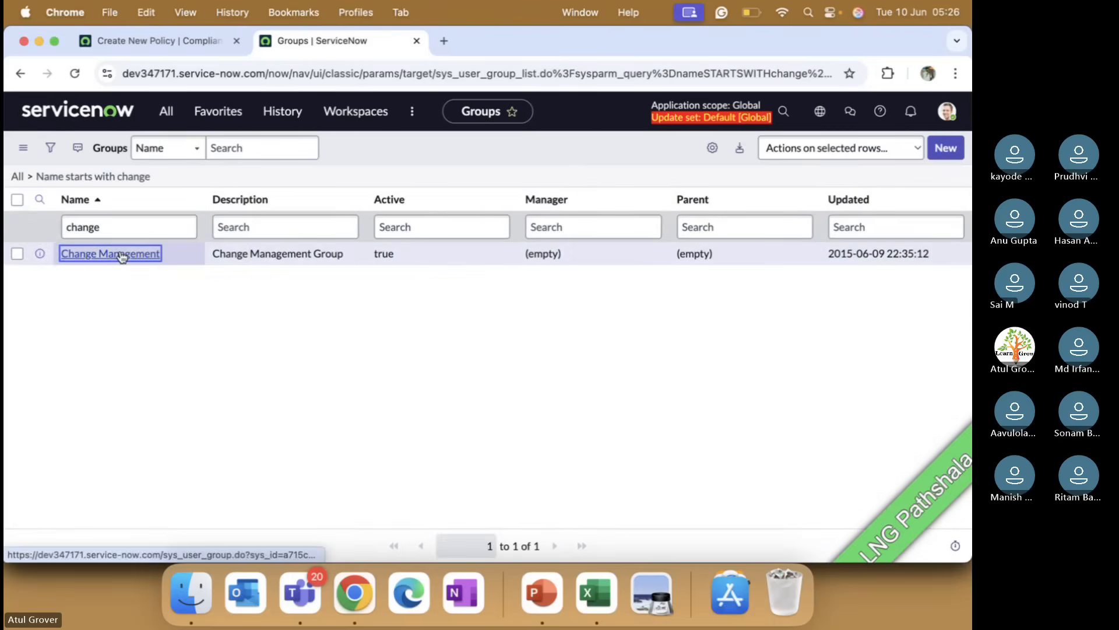
left_click(121, 254)
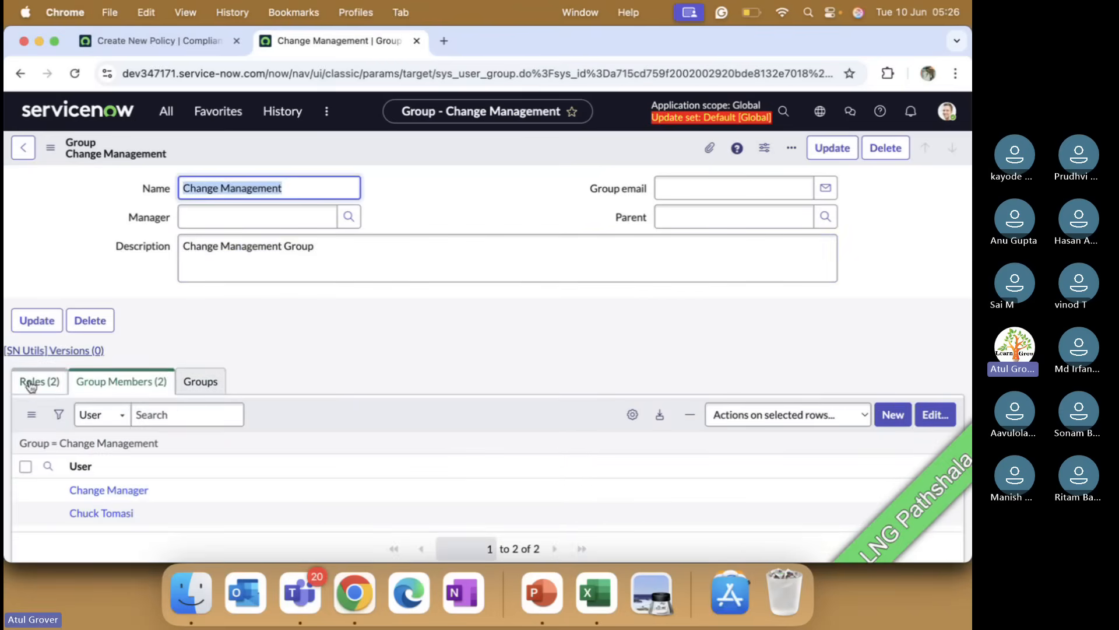
Step: Edit the Change Management group's roles and filter the collection to names containing compl
left_click(935, 415)
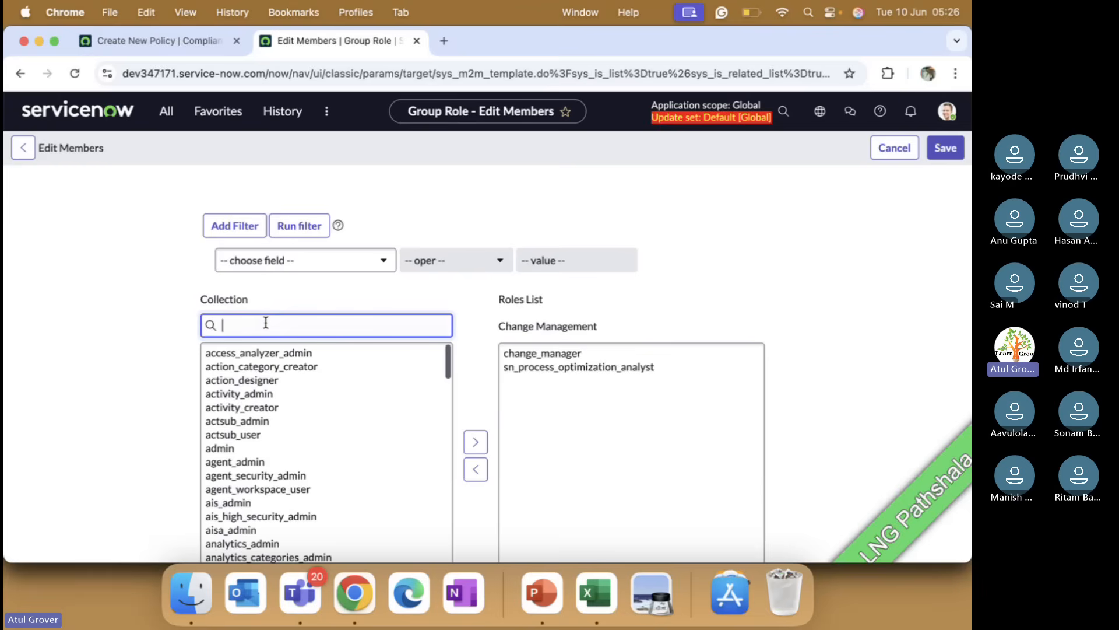
type("*")
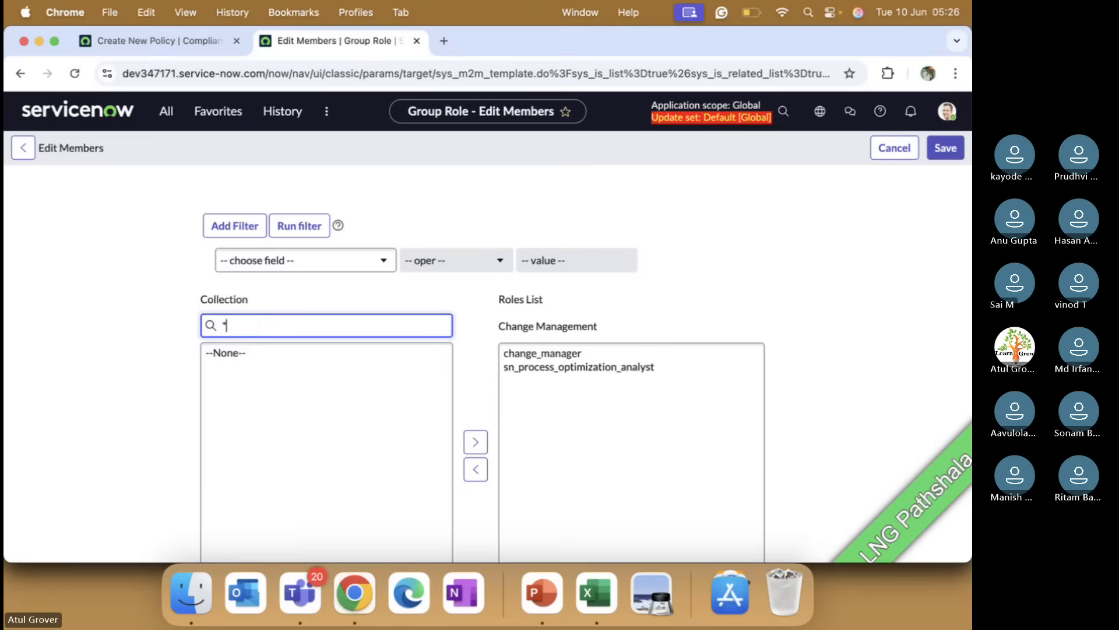
key("BackSpace")
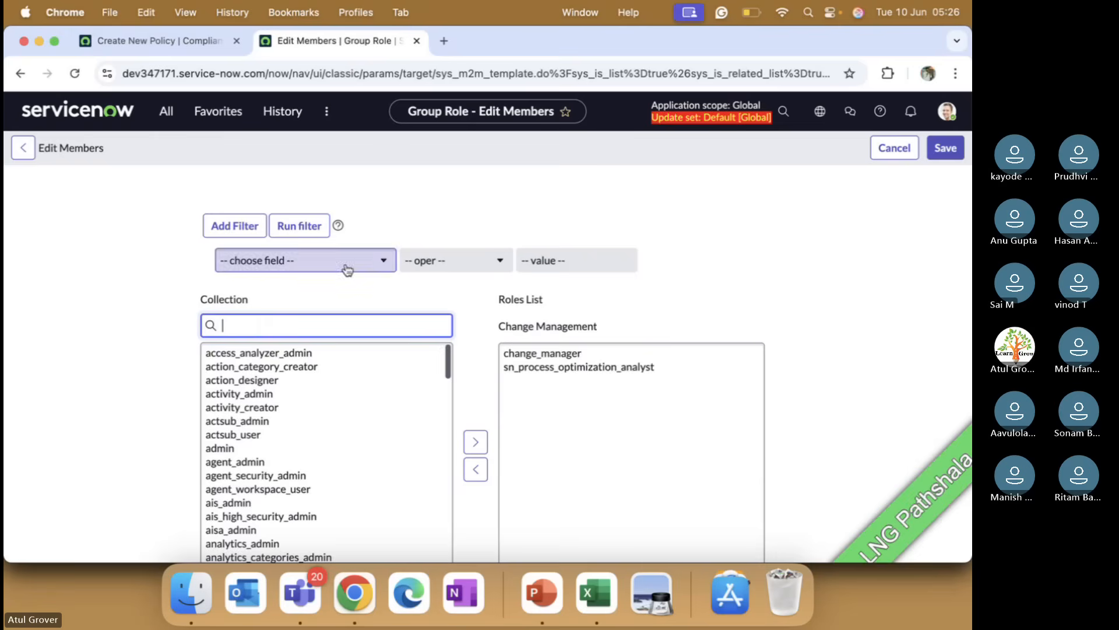
left_click(347, 269)
type("nam")
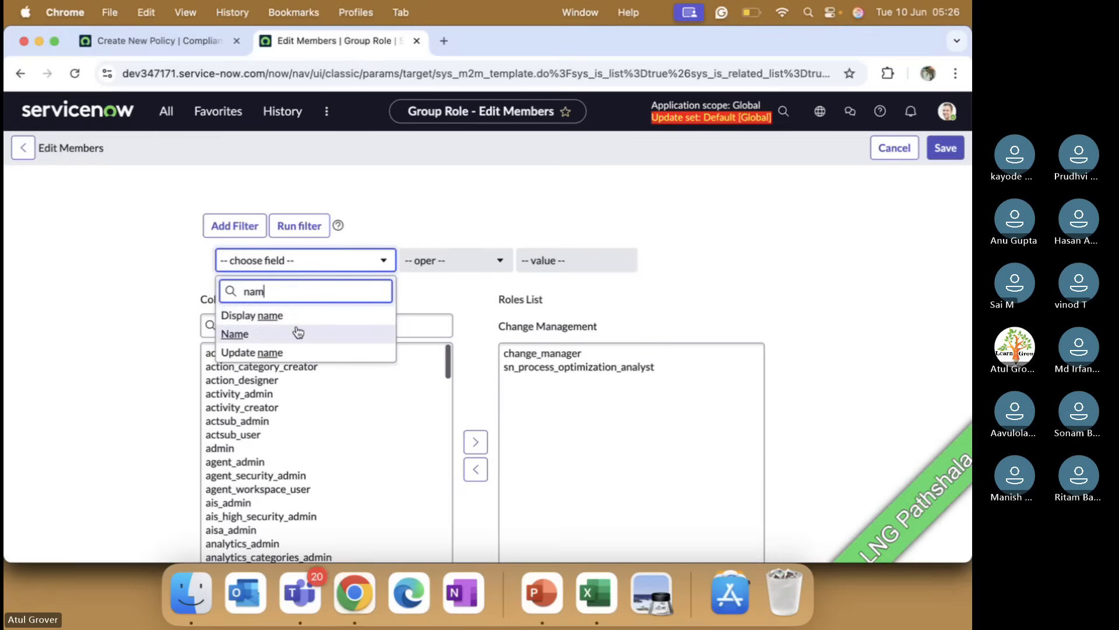
left_click(270, 336)
left_click(457, 260)
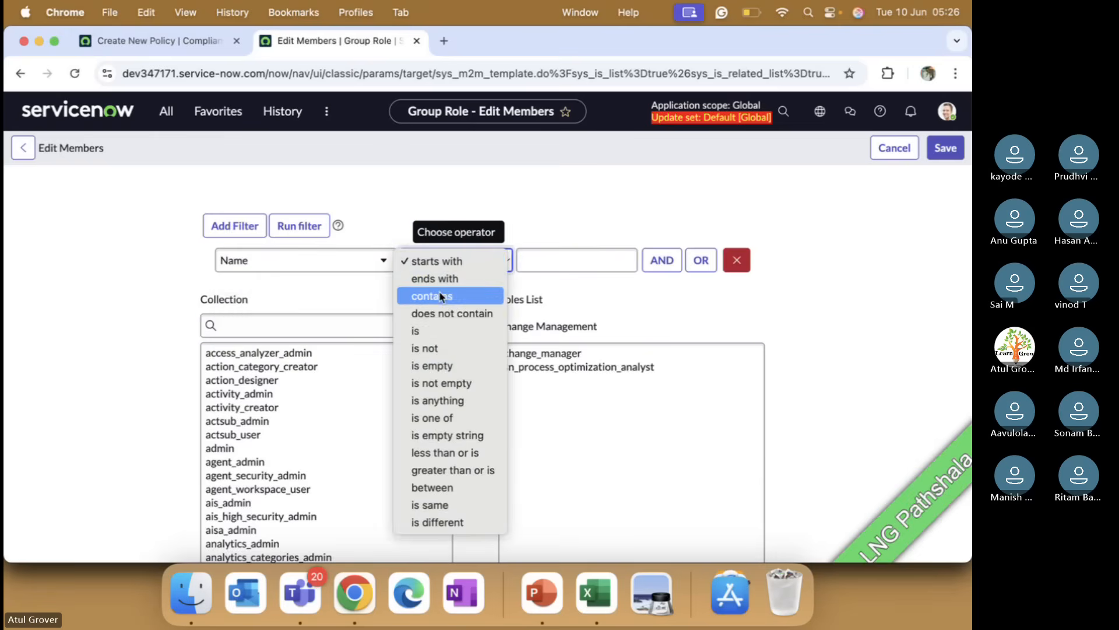
left_click(555, 274)
type("c")
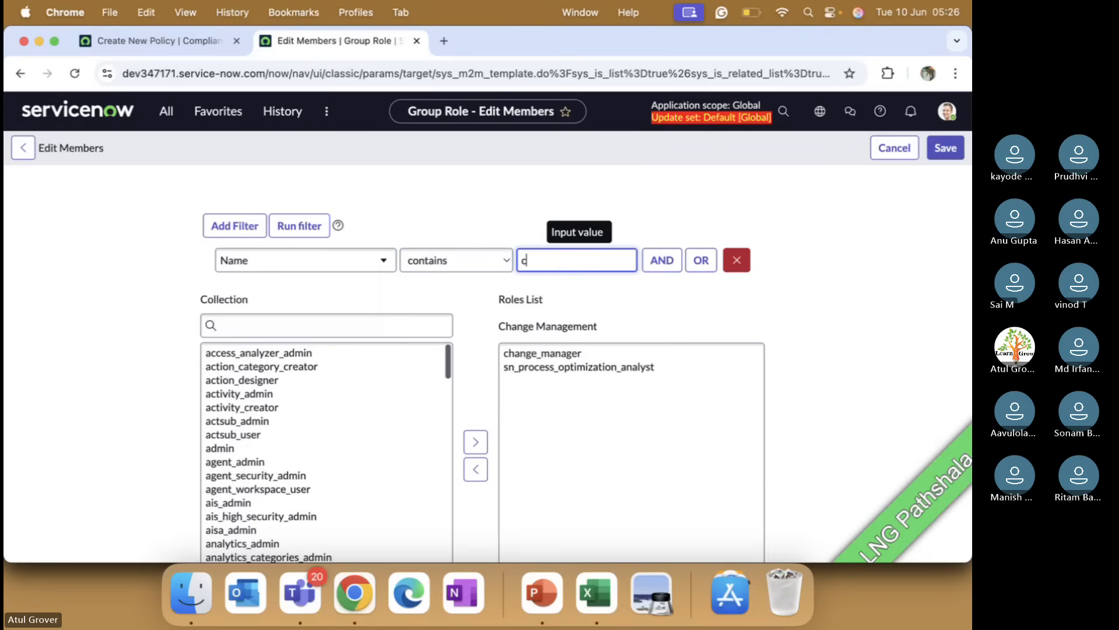
type("ompla")
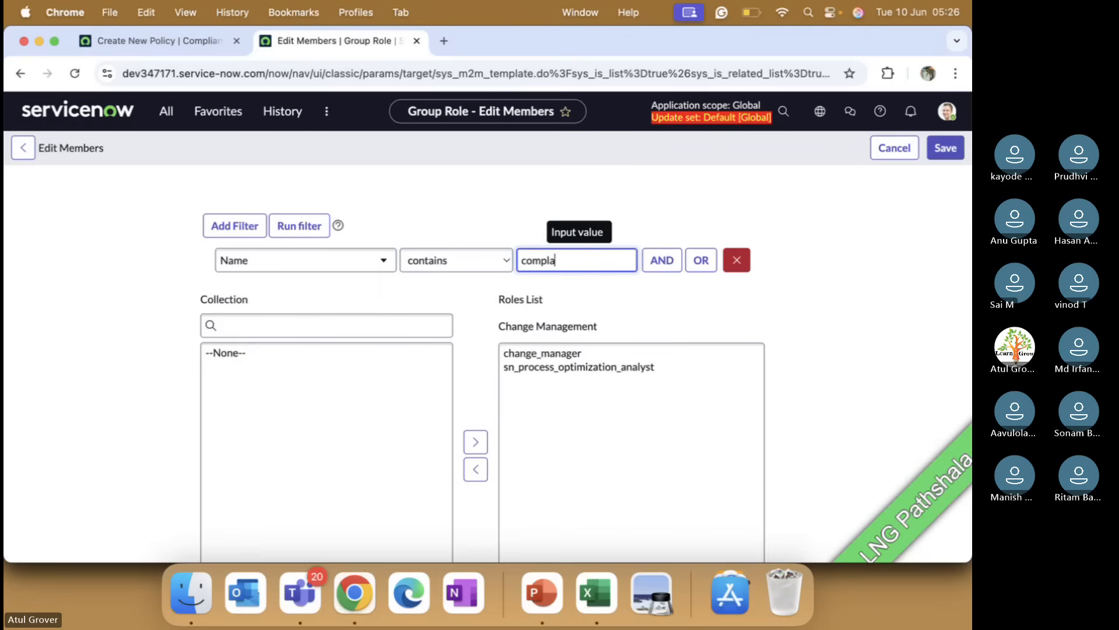
key("BackSpace")
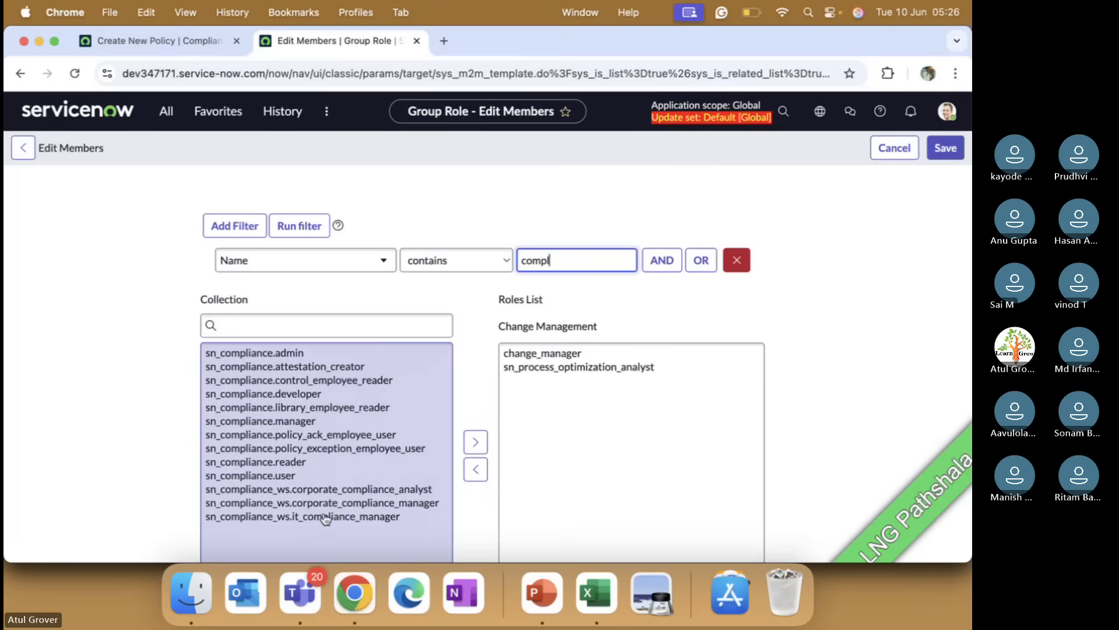
Step: Add the sn_compliance_ws.it_compliance_manager role to the Change Management group and save
double_click(325, 517)
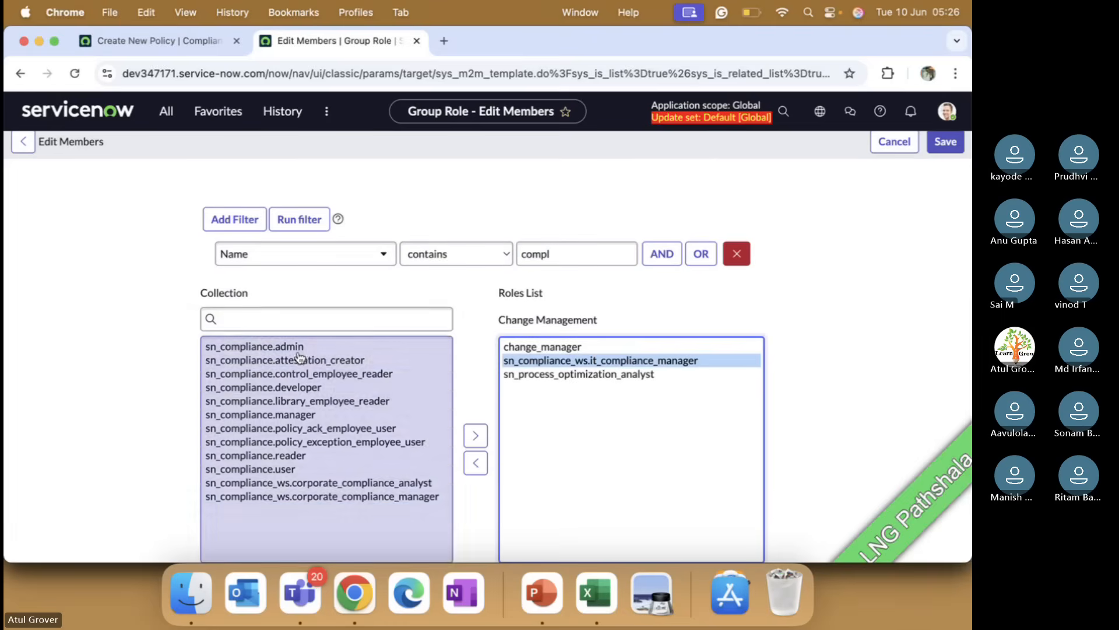
scroll(513, 466, "down", 2)
left_click(523, 529)
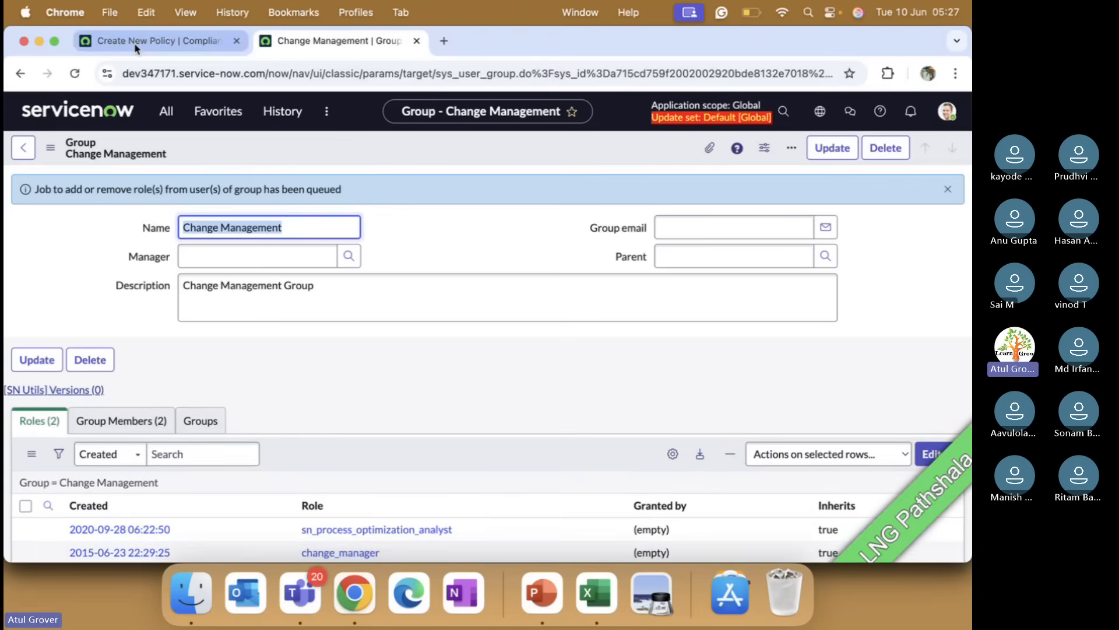
Step: Return to the policy form and set the Owner to a user chosen from the lookup
left_click(135, 47)
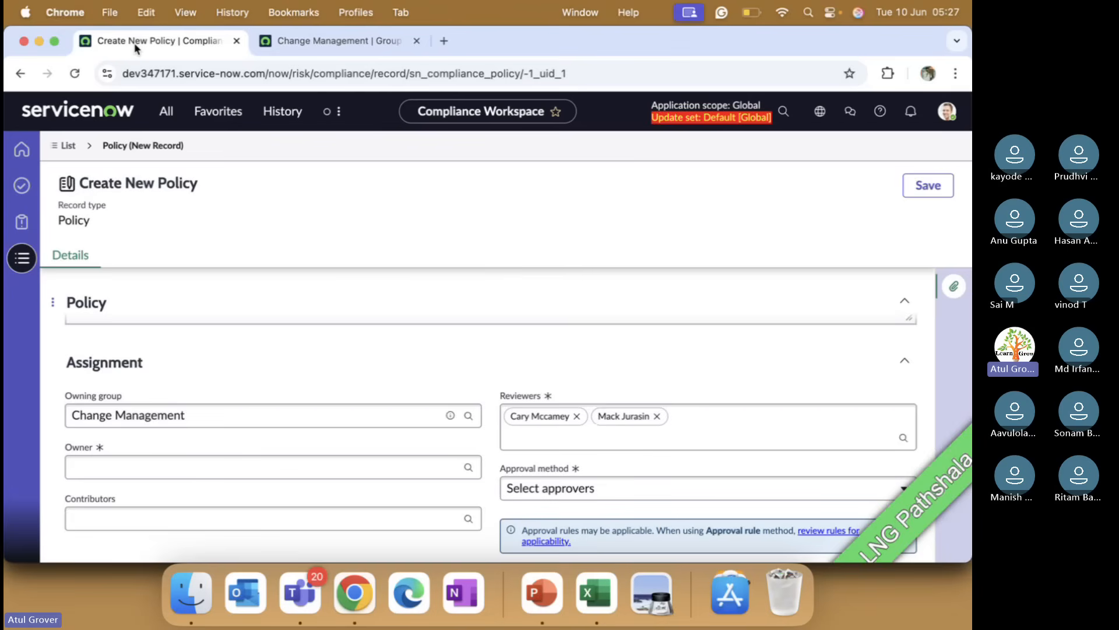
left_click(340, 467)
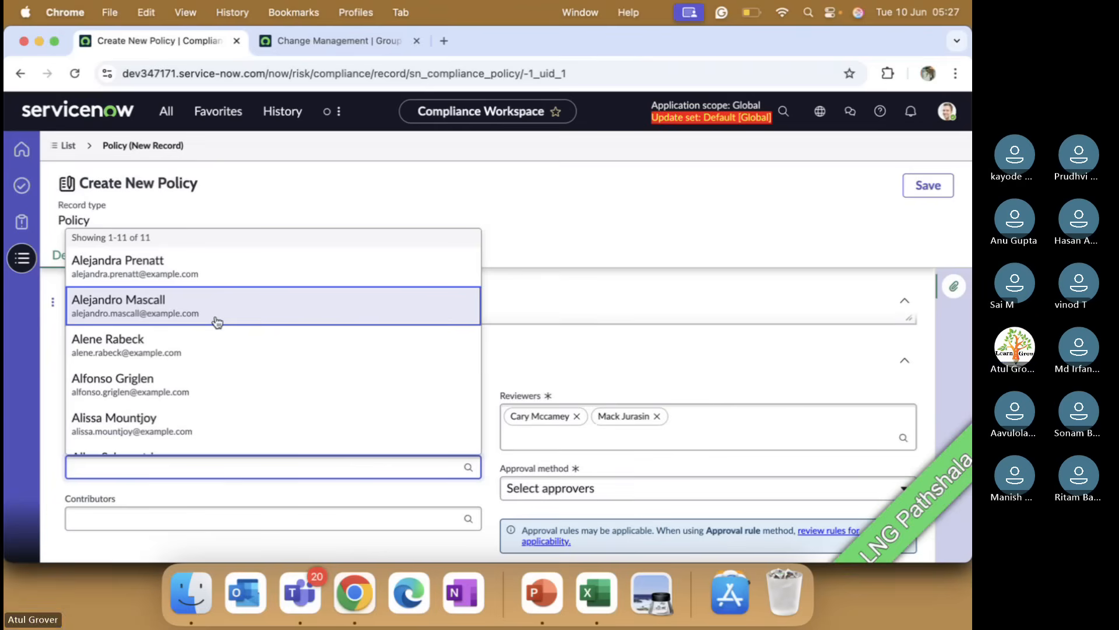
left_click(540, 331)
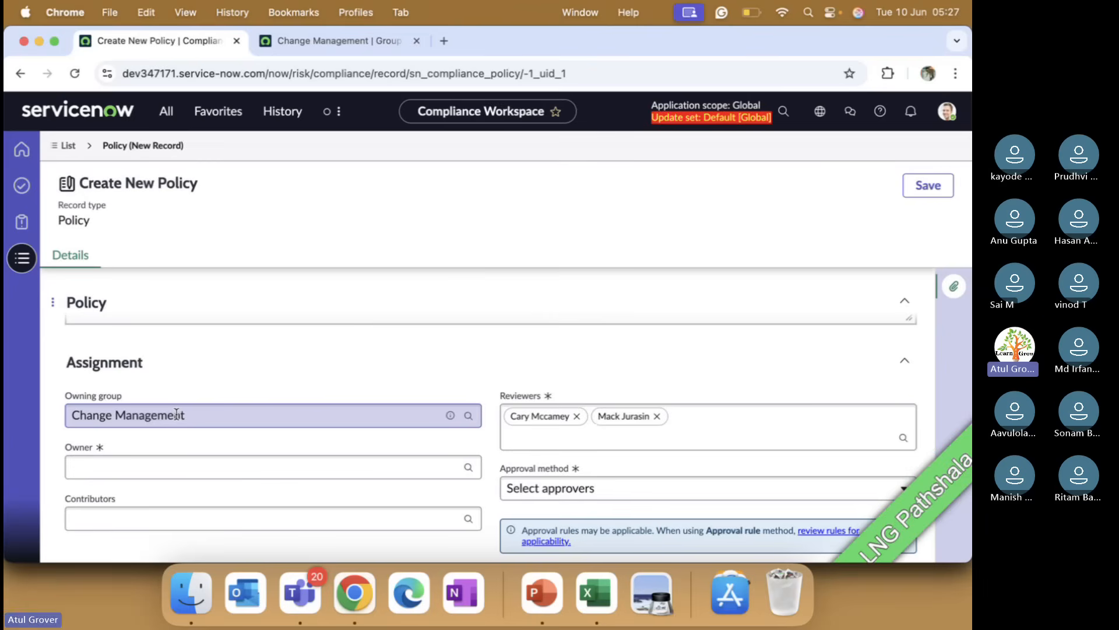
left_click(187, 460)
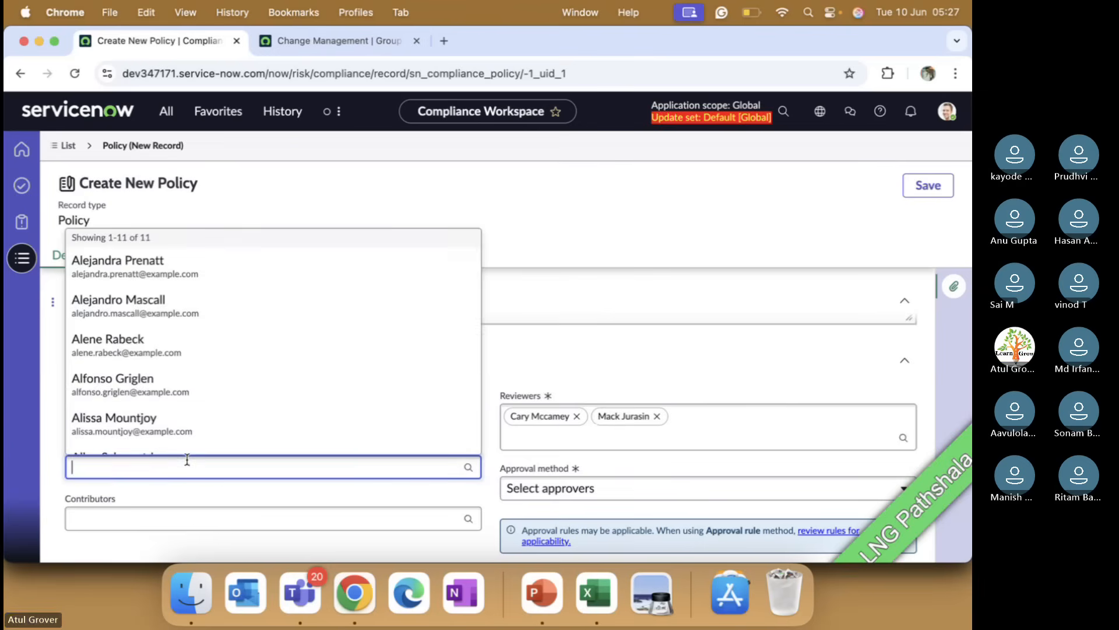
scroll(193, 375, "down", 2)
left_click(178, 375)
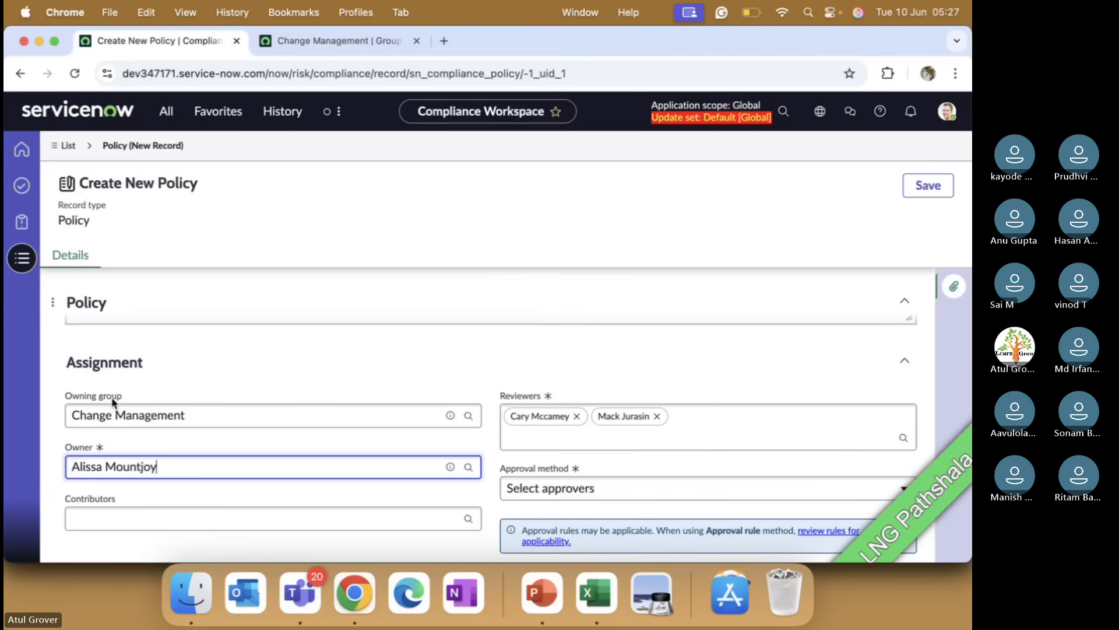
Step: Browse the user list offered in the Contributors field without choosing anyone
scroll(112, 402, "down", 5)
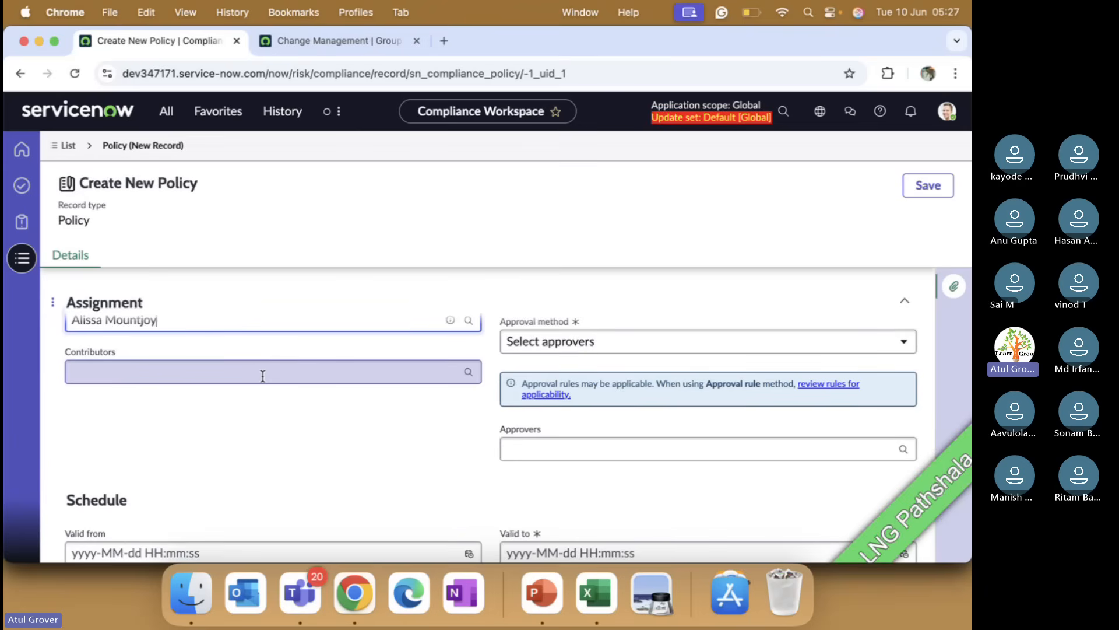
left_click(263, 376)
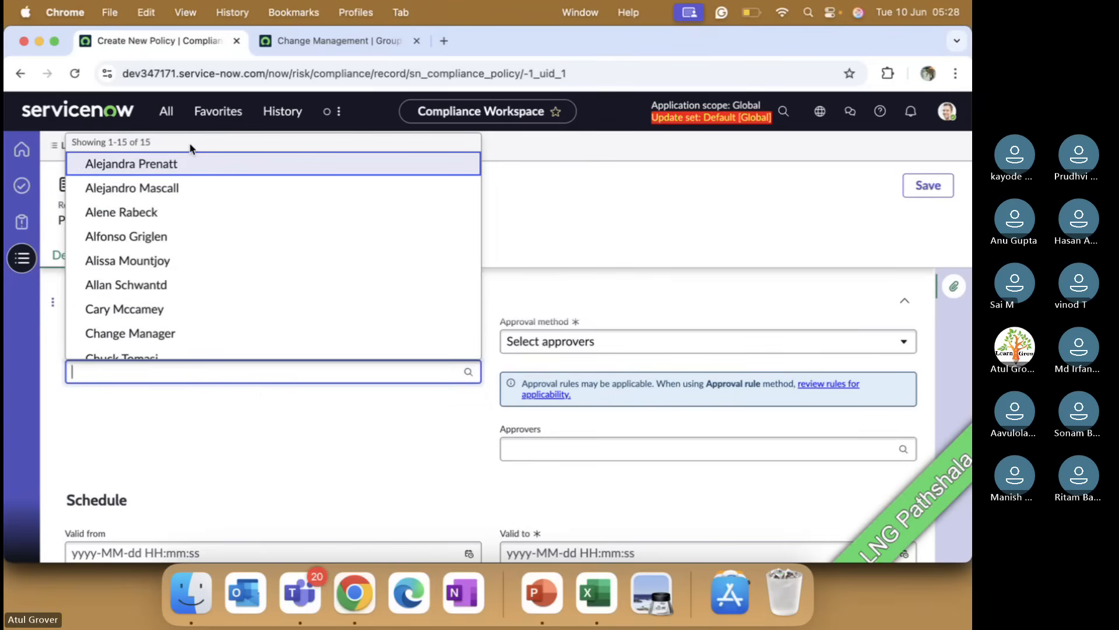
scroll(455, 447, "up", 3)
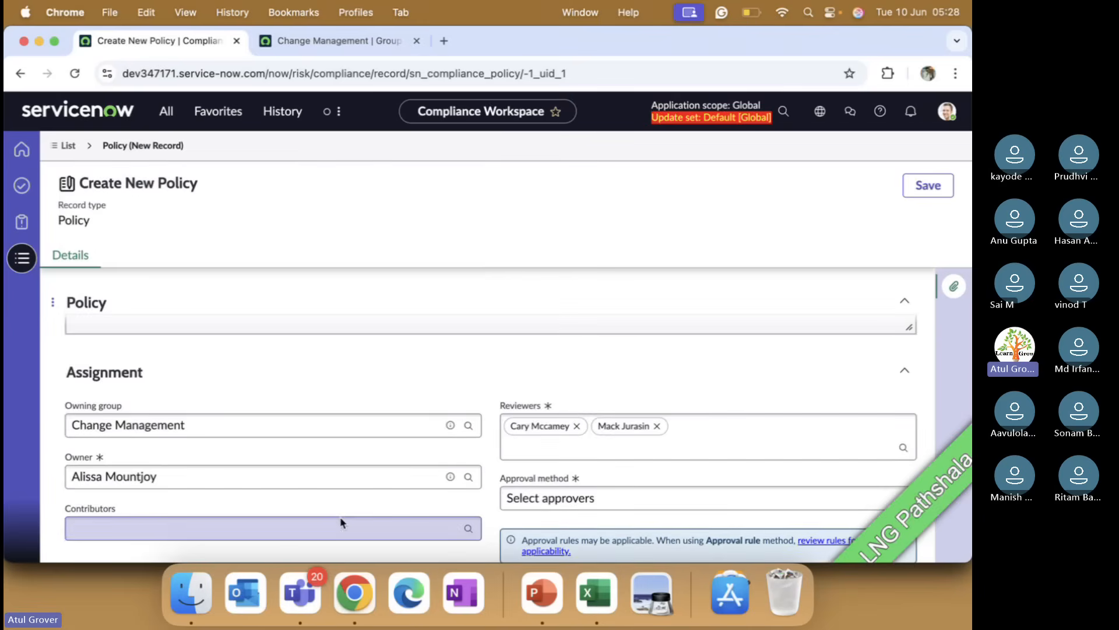
left_click(342, 525)
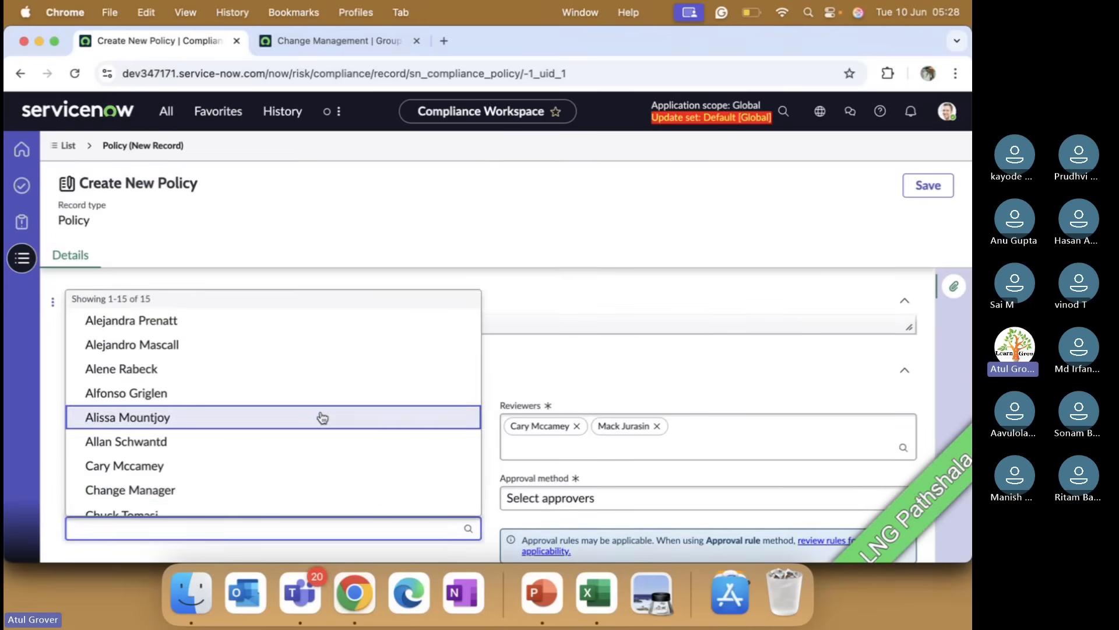
scroll(320, 417, "down", 4)
scroll(322, 418, "down", 1)
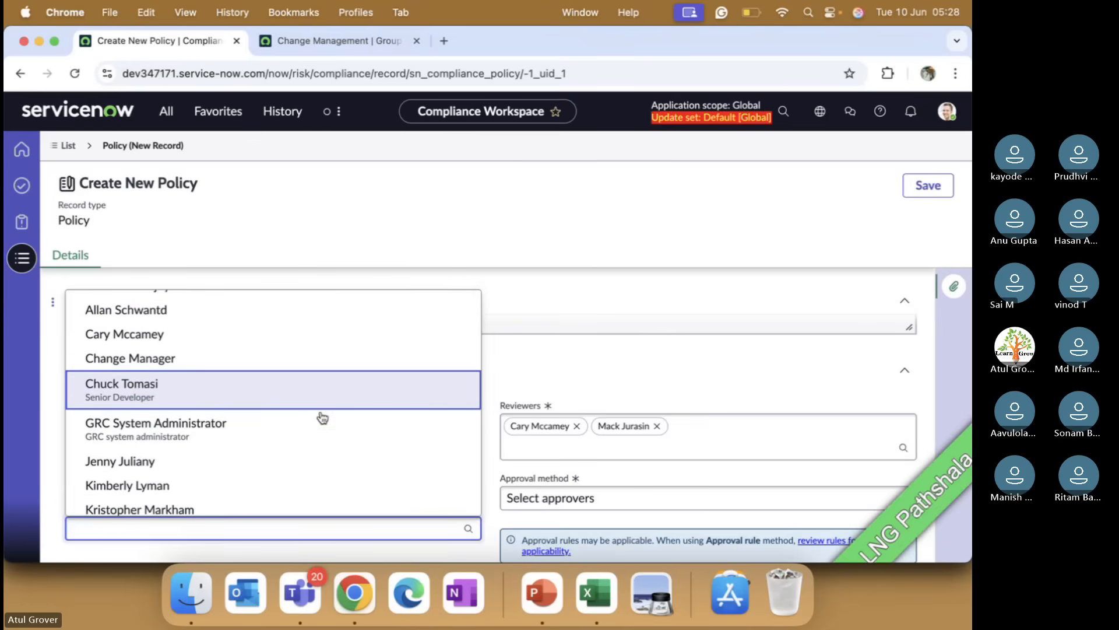
scroll(322, 417, "down", 3)
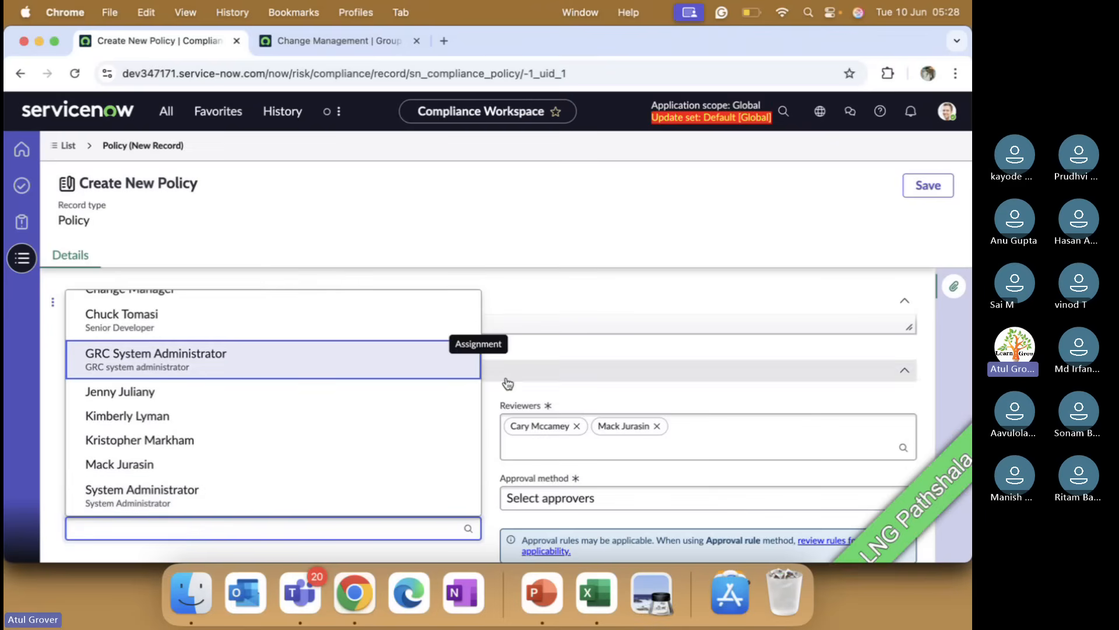
left_click(491, 396)
Step: In the other tab, search the navigator for policy and open the Operating System Access Management policy from the Policies list
left_click(341, 40)
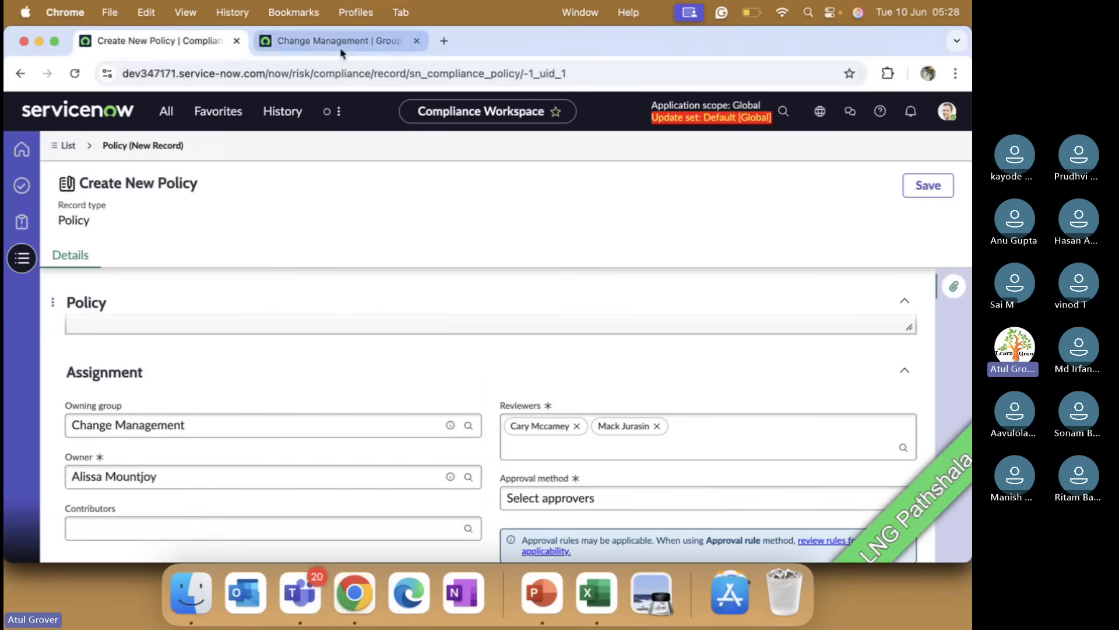
left_click(169, 110)
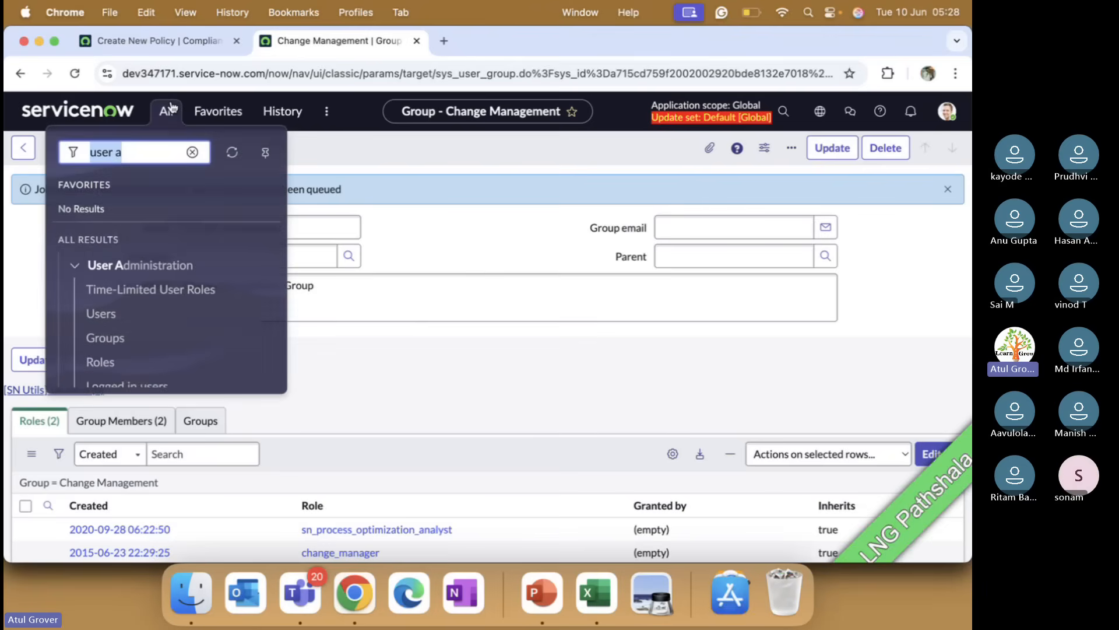
type("polo")
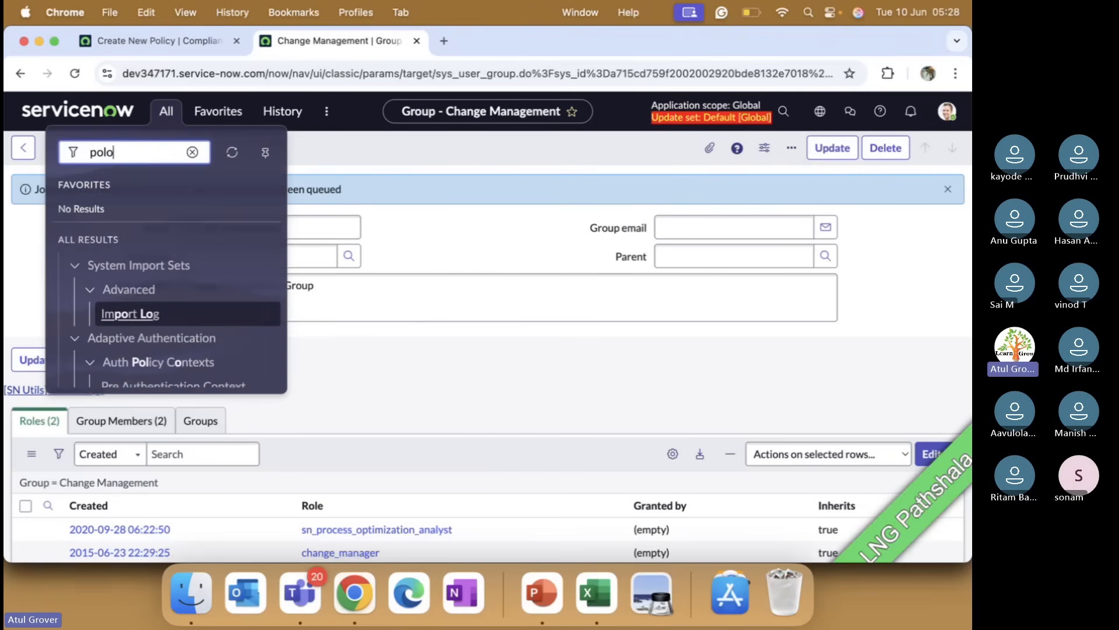
key("BackSpace")
type("icy")
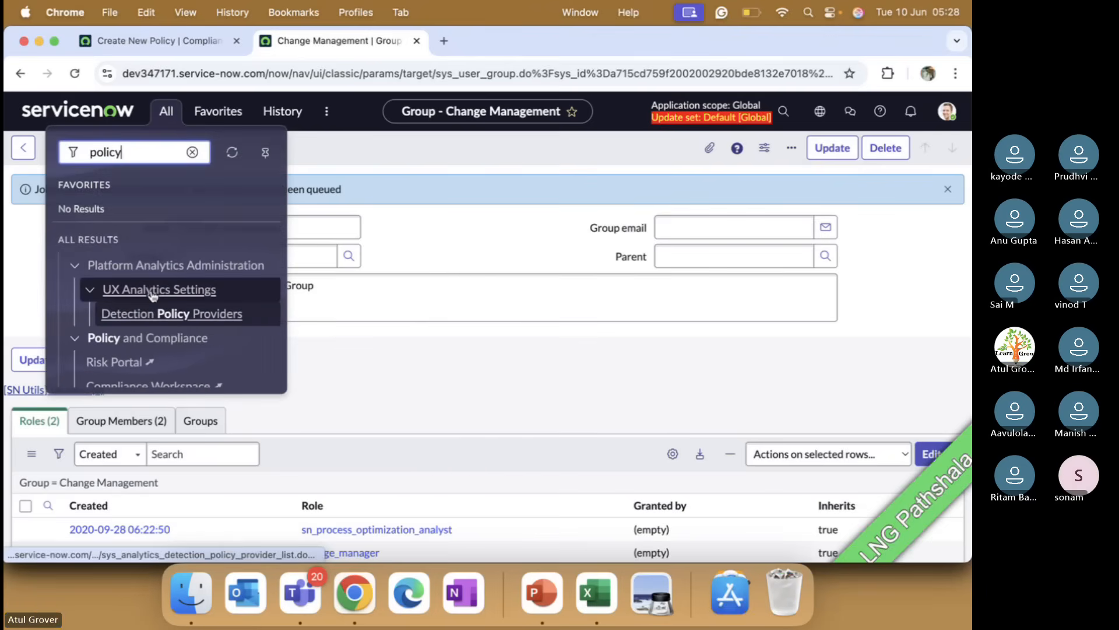
scroll(152, 296, "down", 8)
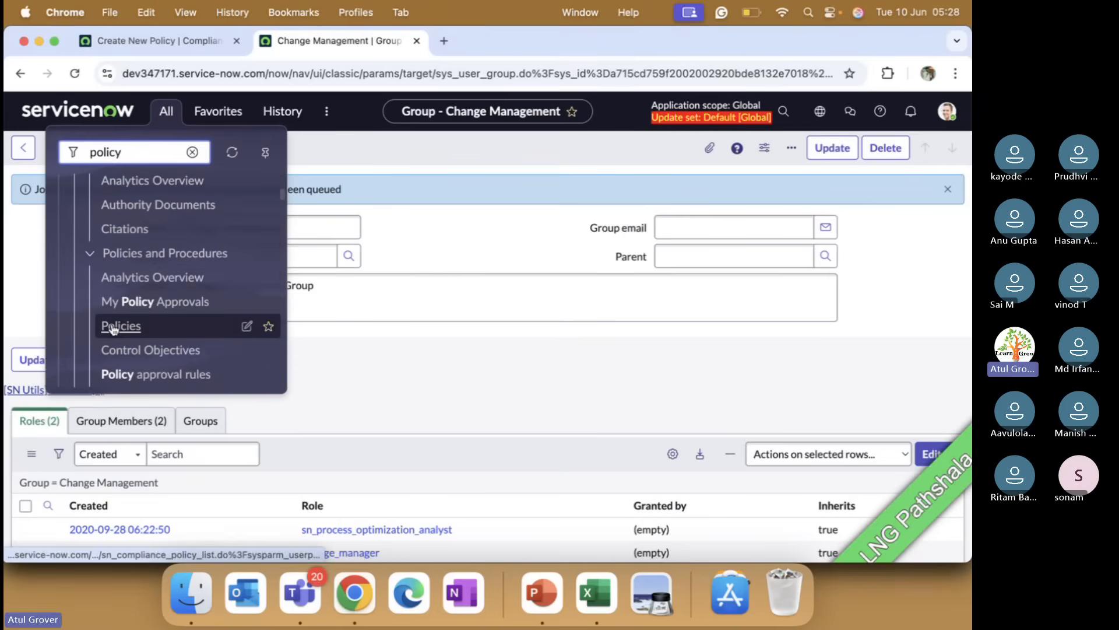
left_click(110, 329)
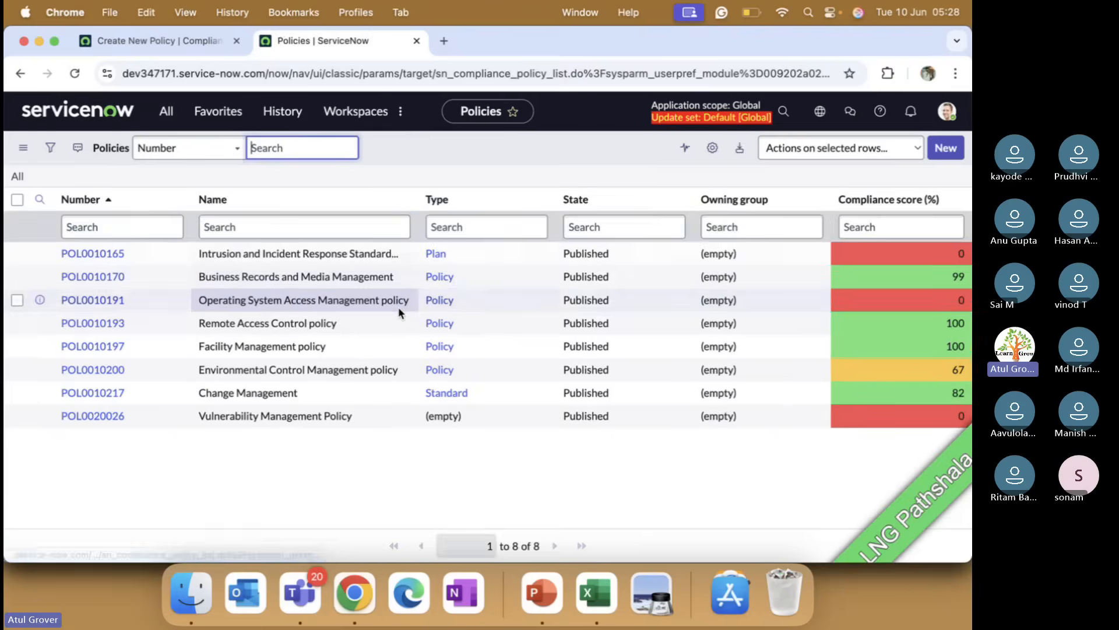
left_click(92, 302)
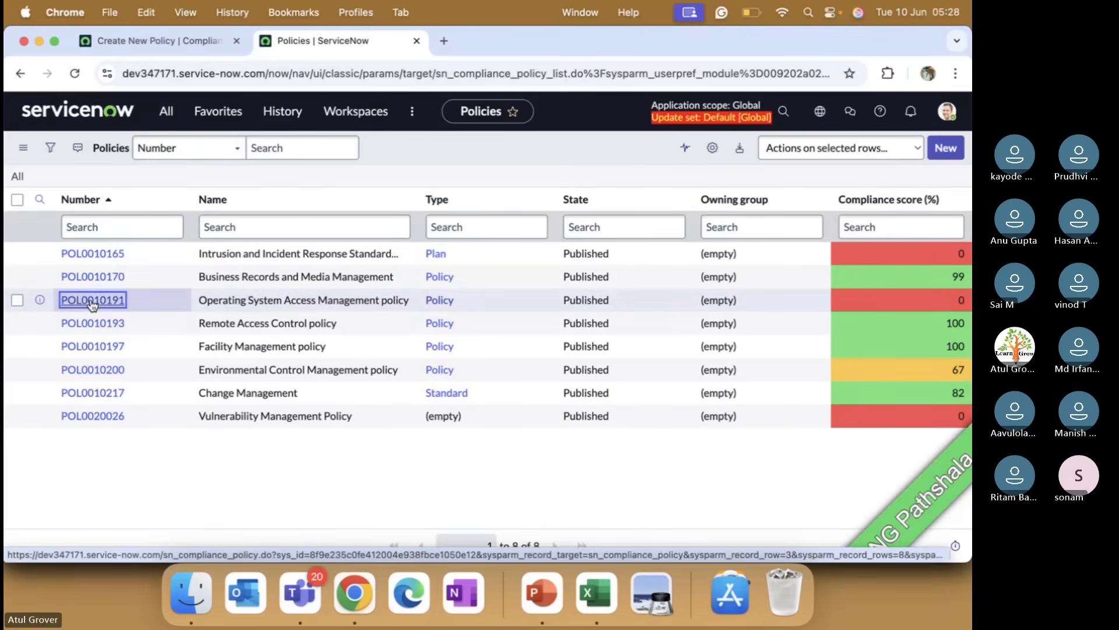
left_click(92, 301)
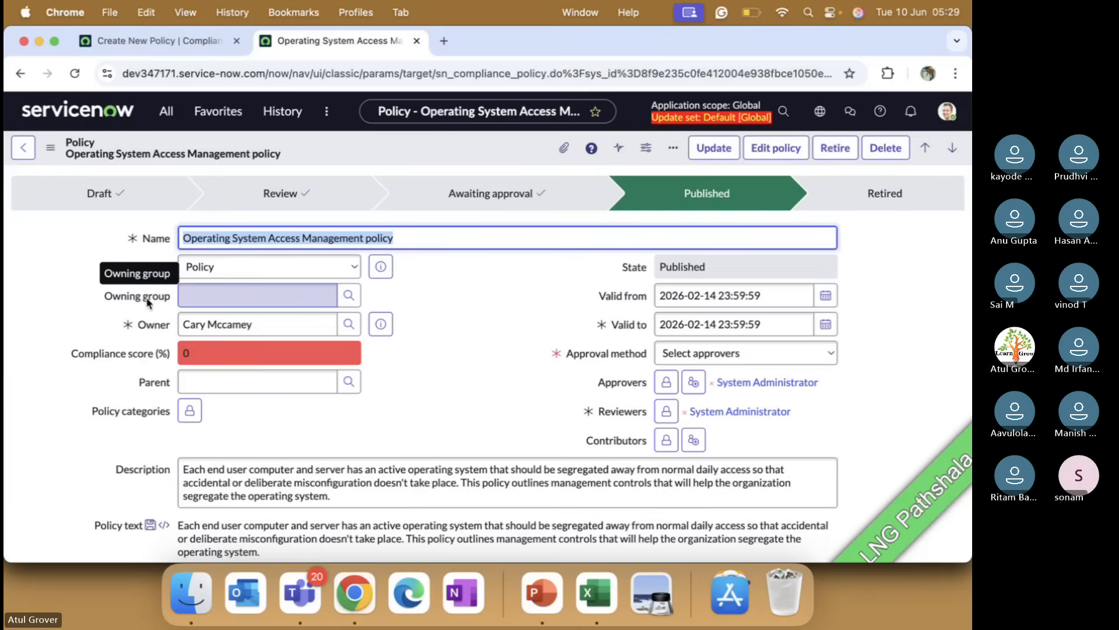
Step: Show the dictionary info for the existing policy's Owner field and examine its table and reference qualifier
right_click(155, 326)
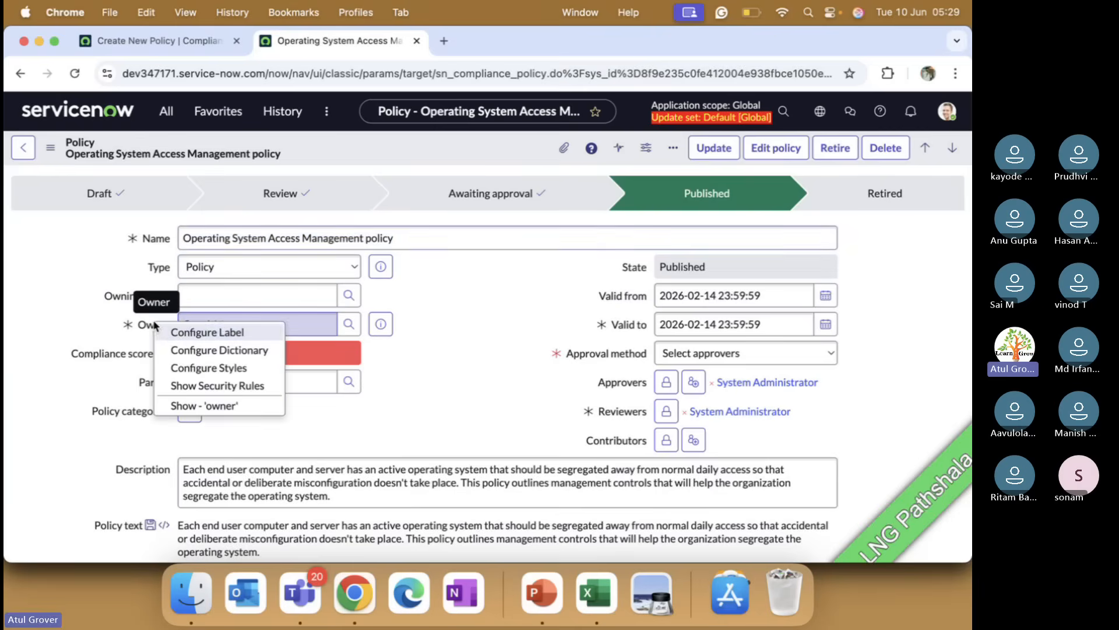
left_click(184, 404)
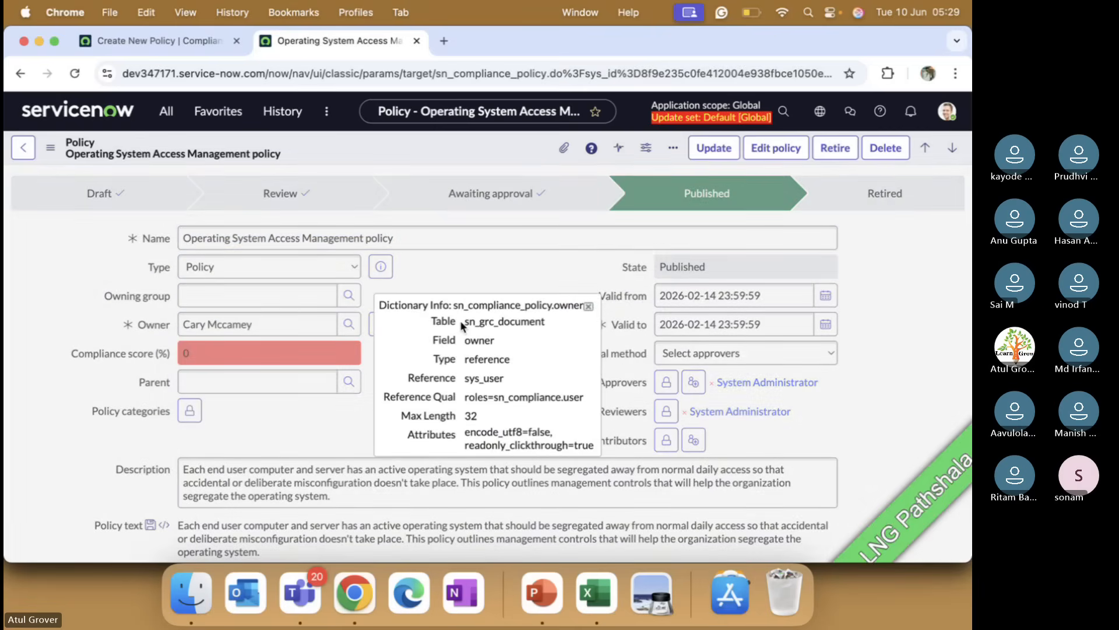
left_click_drag(466, 322, 552, 330)
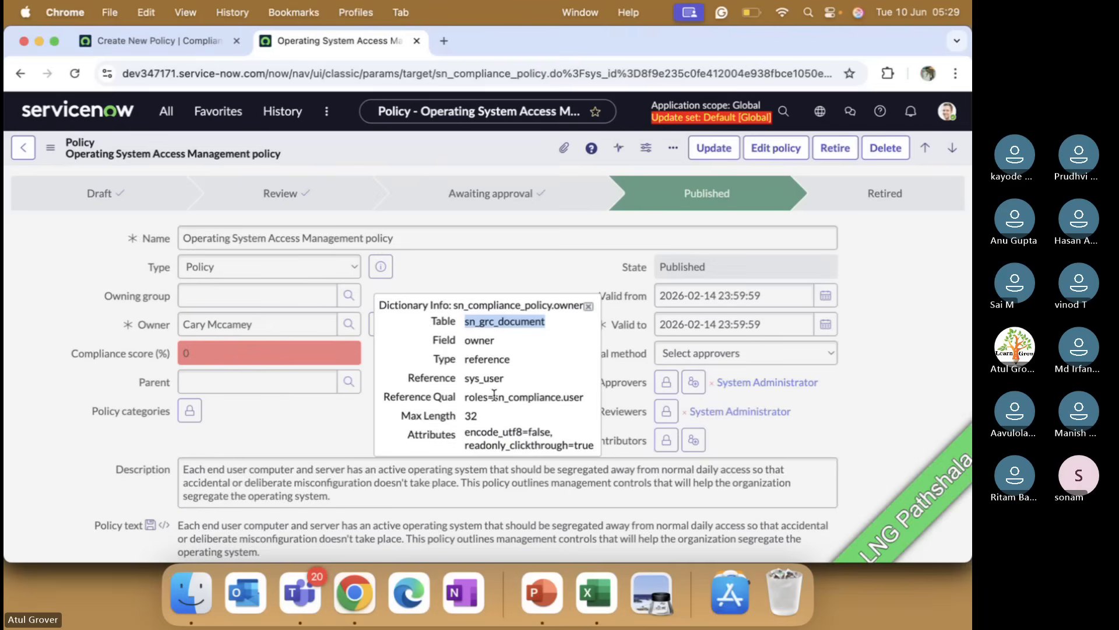
left_click_drag(467, 396, 587, 403)
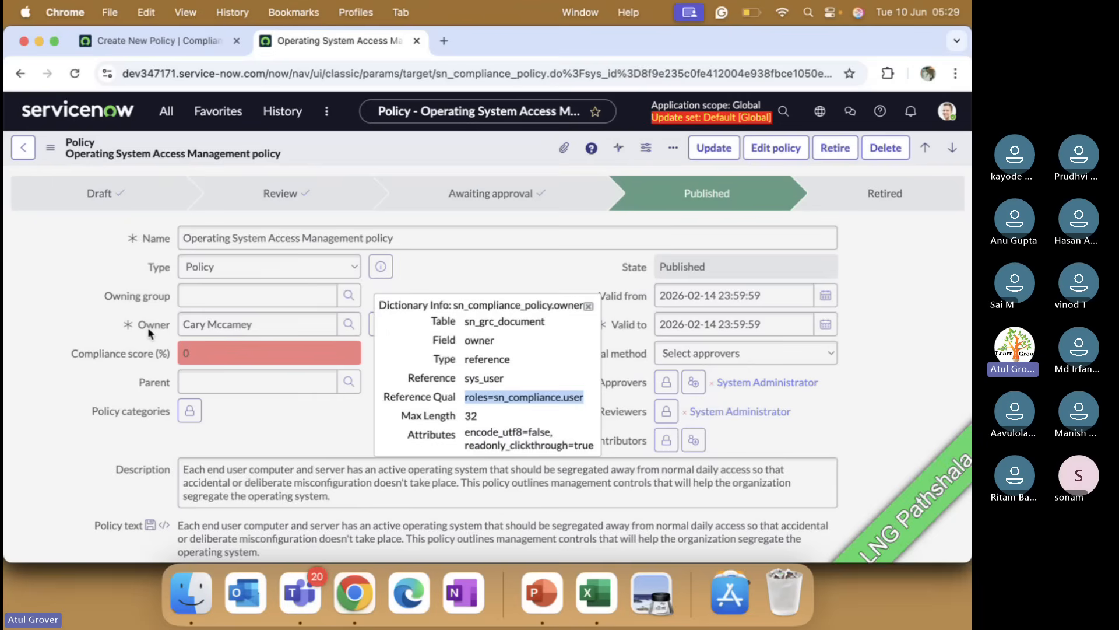
left_click(588, 307)
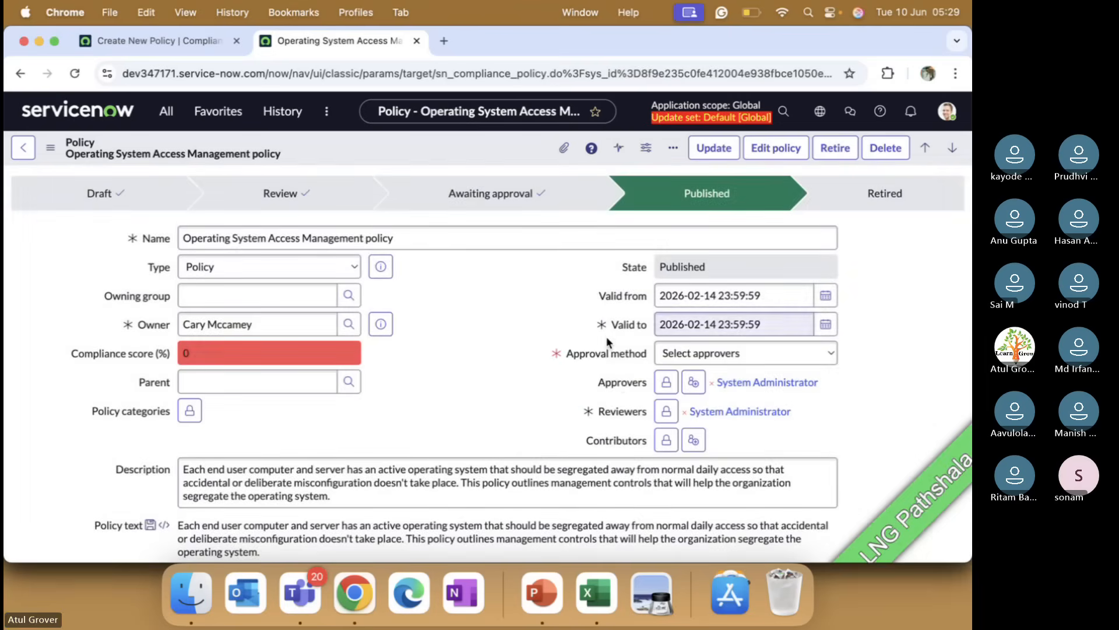
Step: Show the dictionary info for the Approvers and Reviewers fields and examine their reference qualifiers and table
right_click(620, 383)
left_click(647, 463)
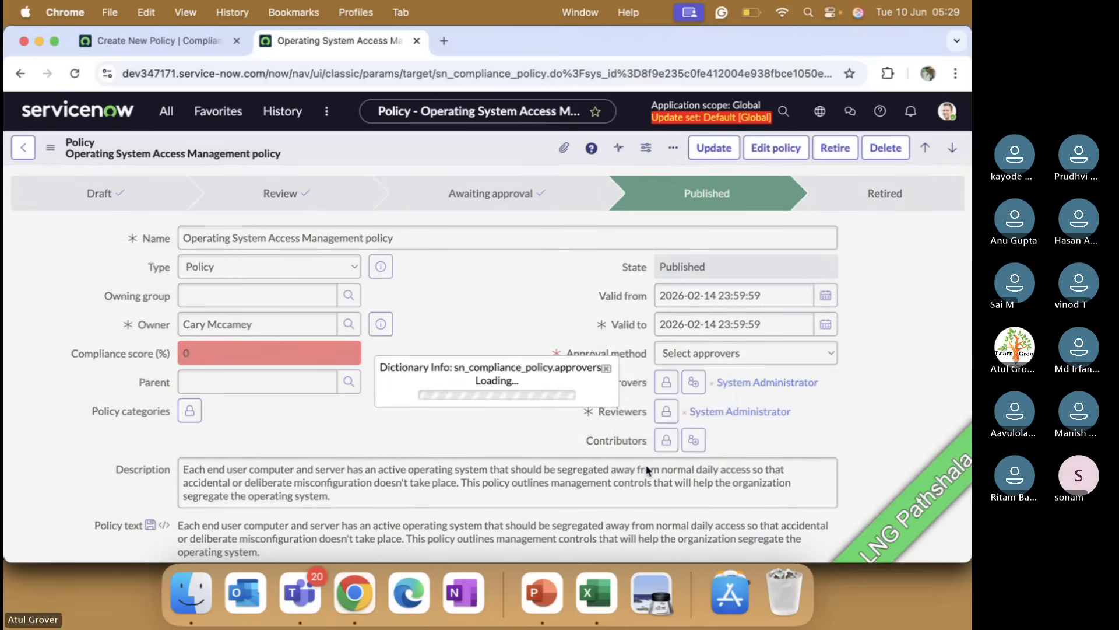
left_click_drag(485, 398, 577, 403)
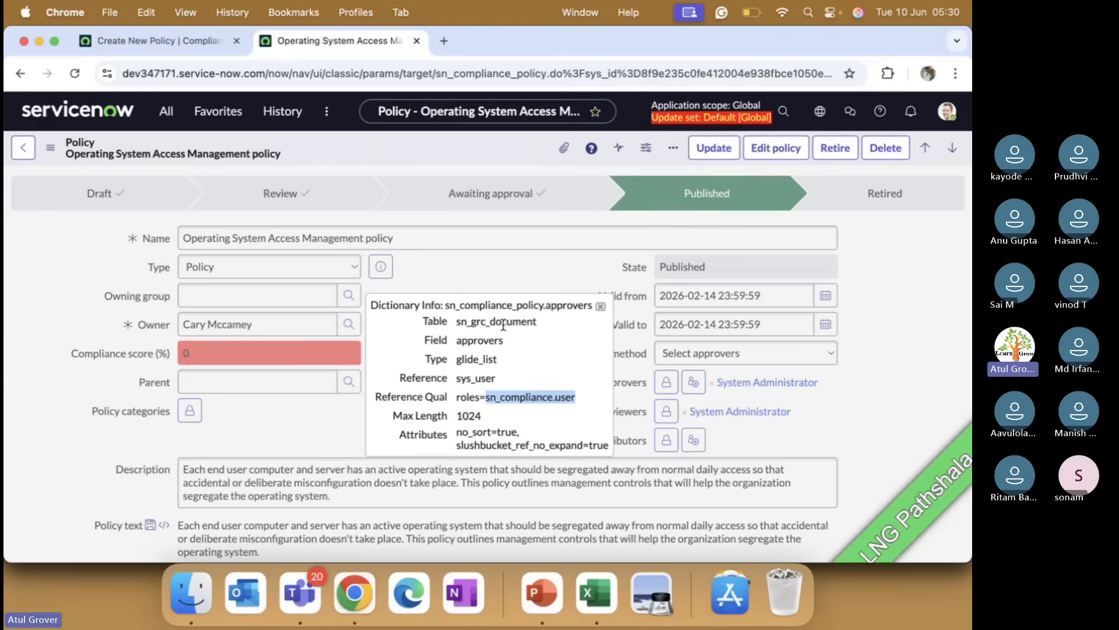
left_click(600, 306)
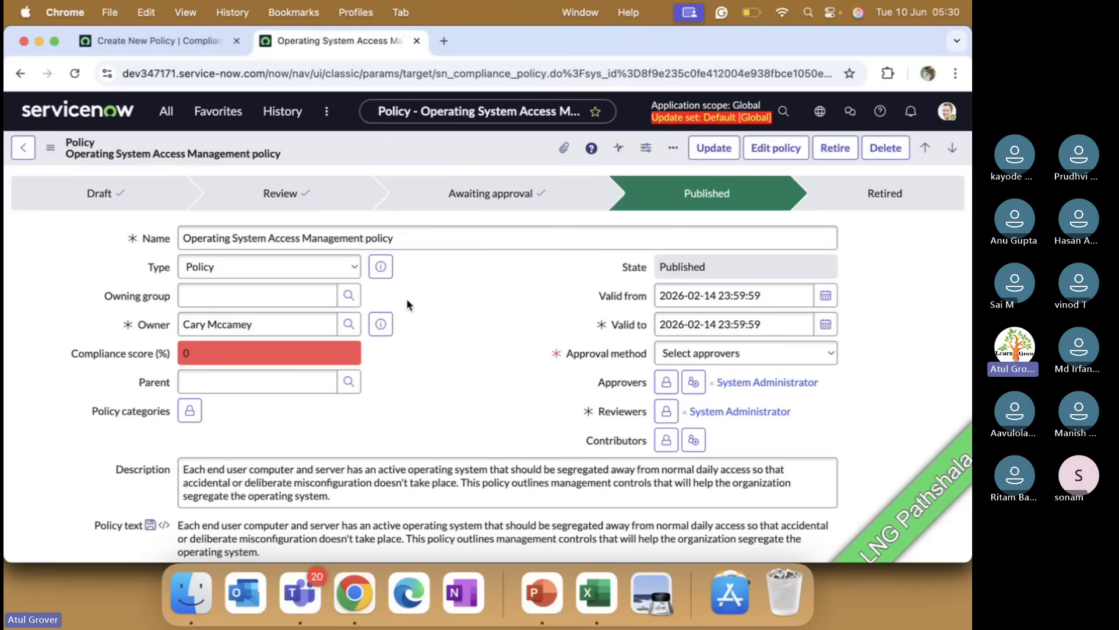
right_click(619, 416)
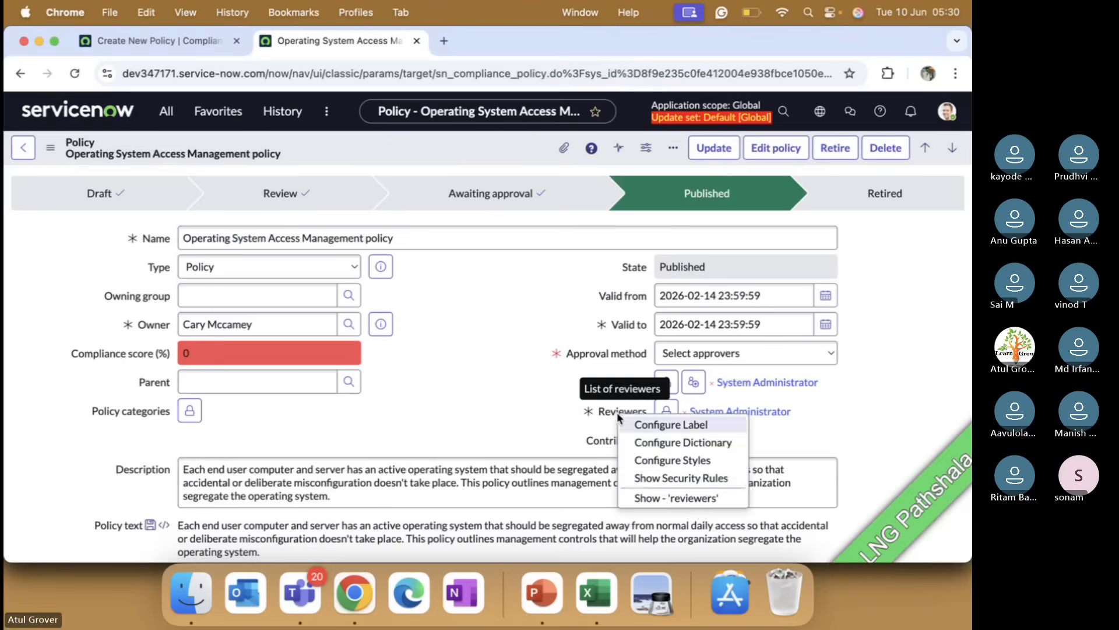
left_click(651, 500)
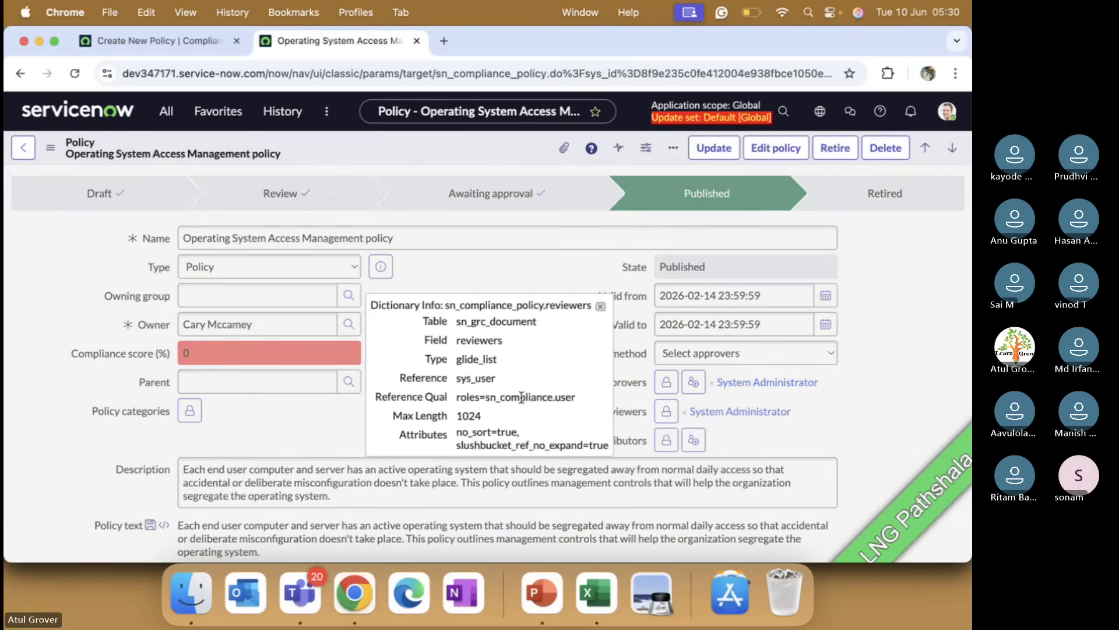
left_click_drag(486, 397, 586, 400)
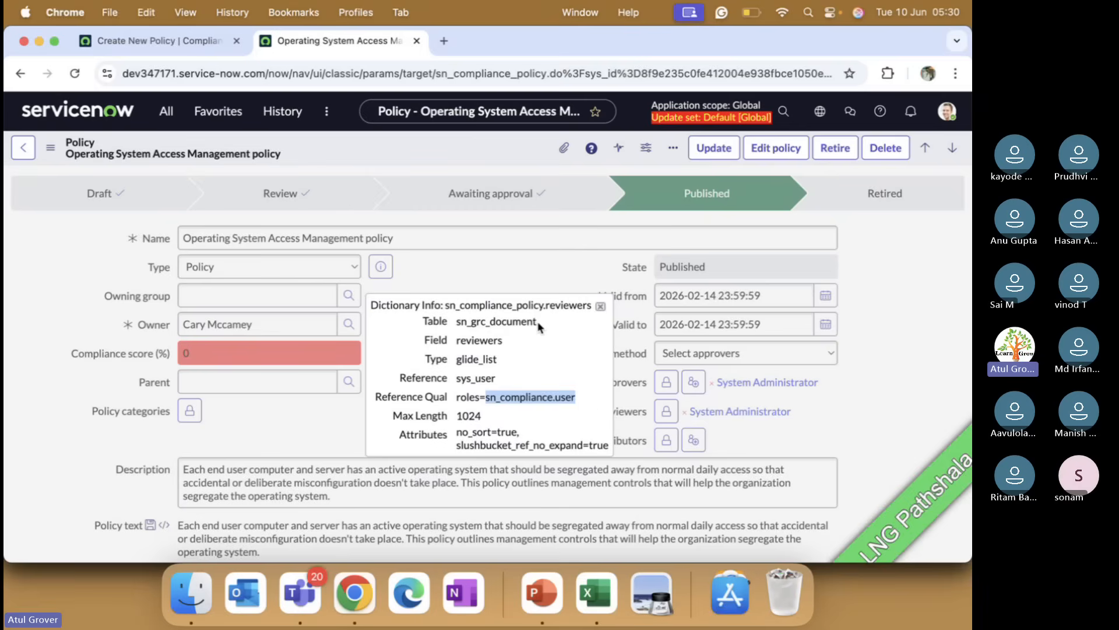
left_click_drag(537, 323, 456, 321)
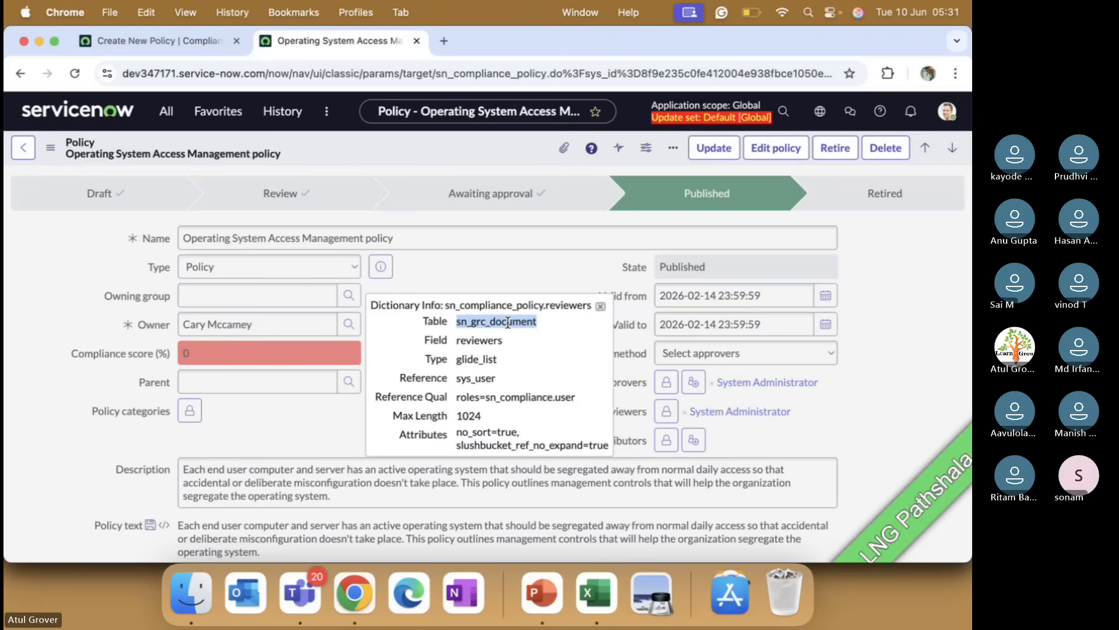
Step: Return to the new policy form and add a user from the lookup as a Contributor
left_click(164, 42)
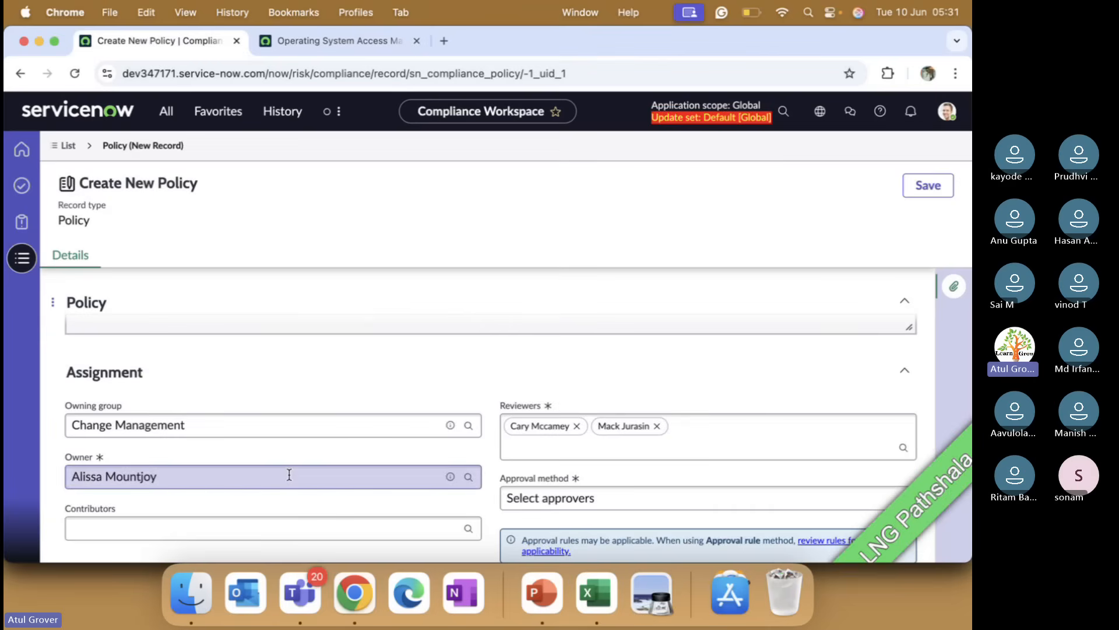
scroll(288, 473, "down", 2)
left_click(242, 461)
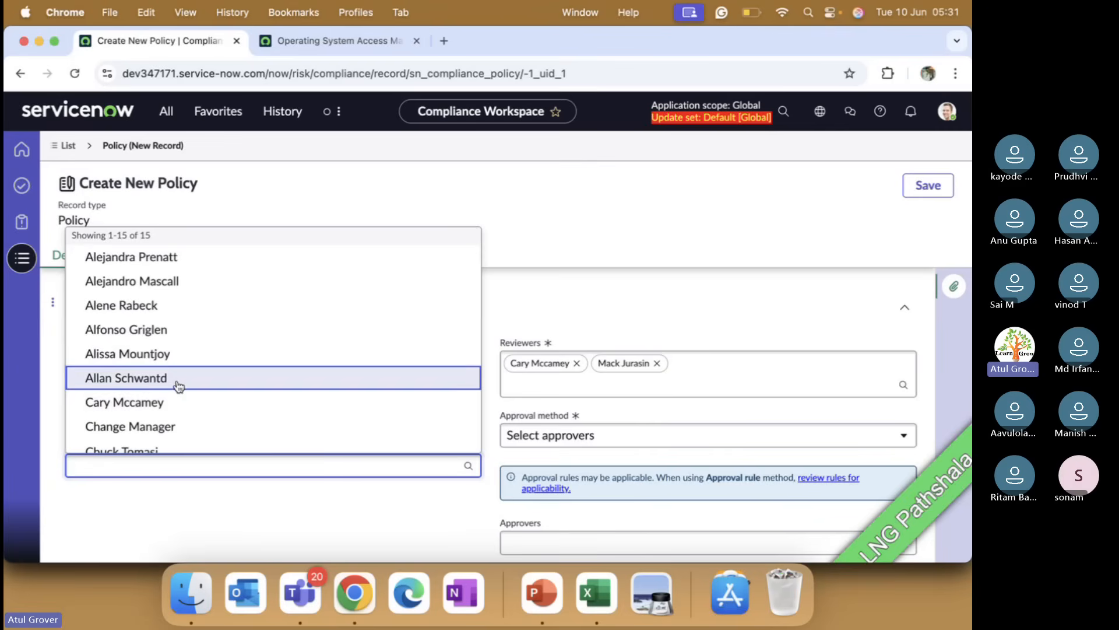
left_click(167, 311)
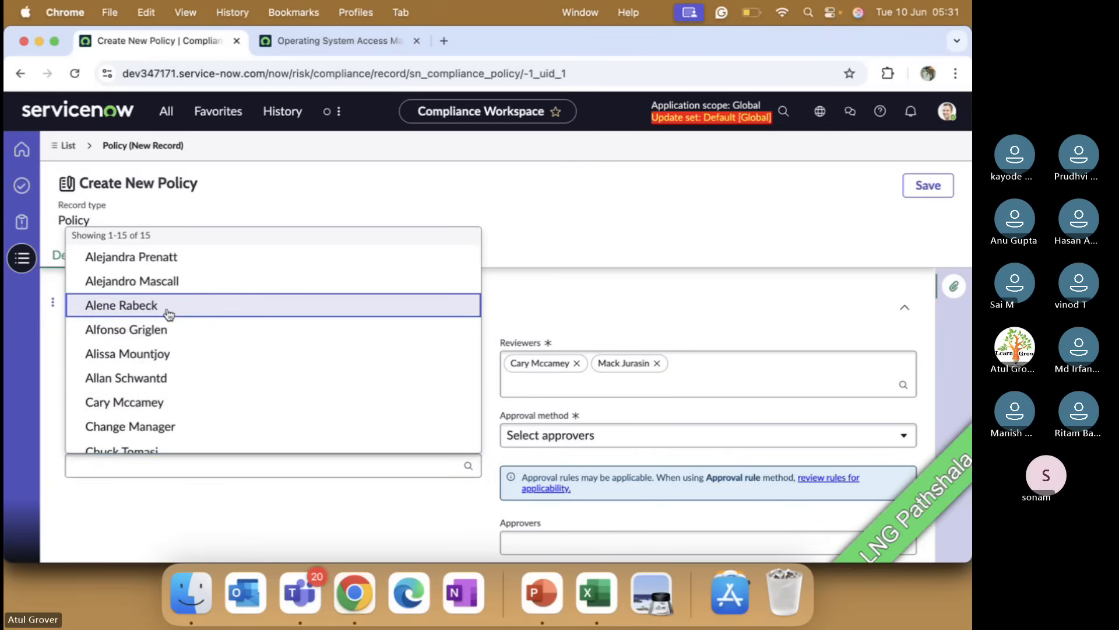
Step: Set the policy's Approval method to Use approval rule
scroll(429, 452, "down", 3)
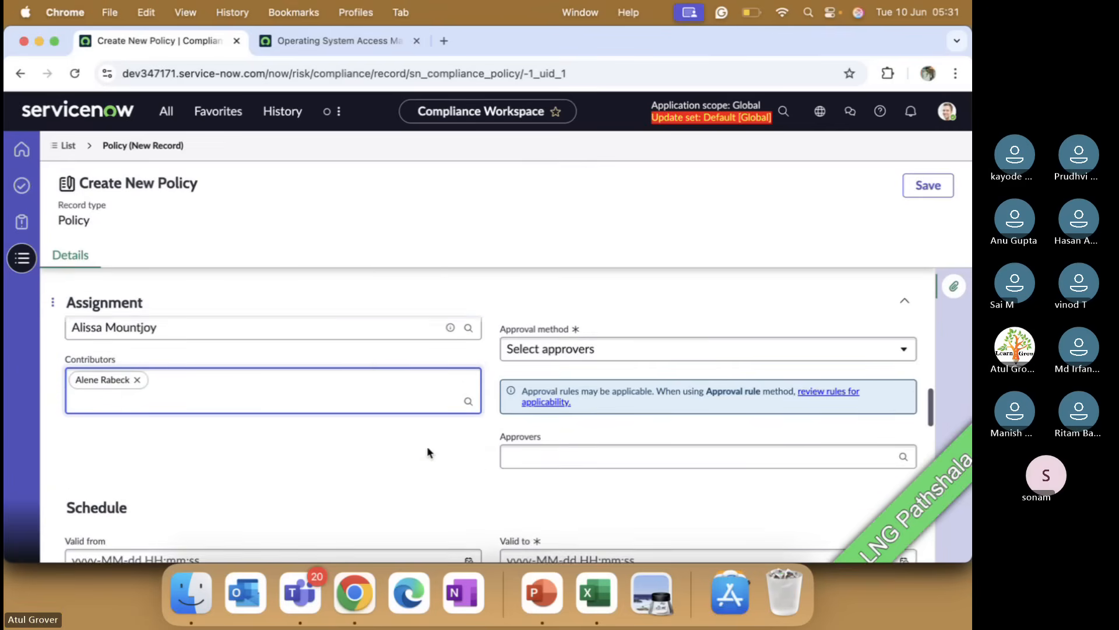
scroll(427, 453, "up", 1)
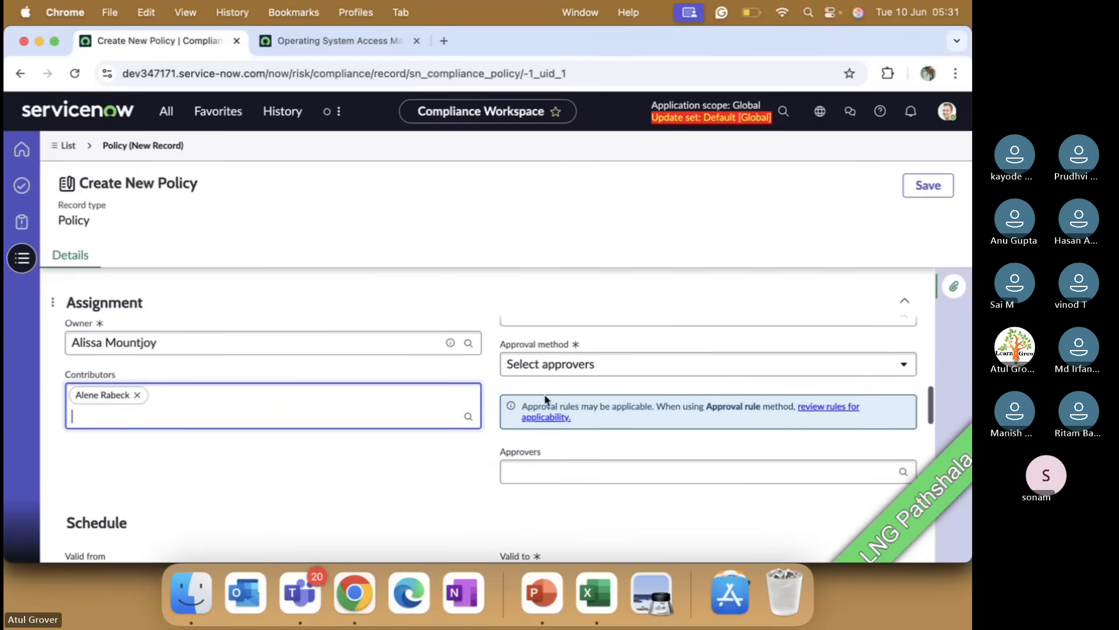
left_click(587, 364)
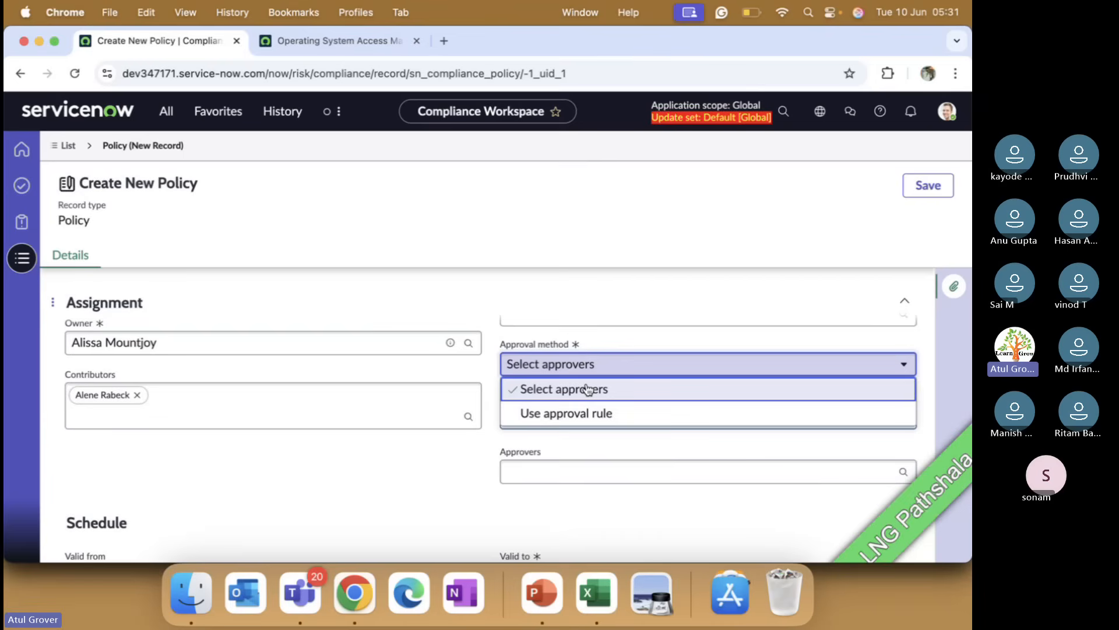
left_click(586, 413)
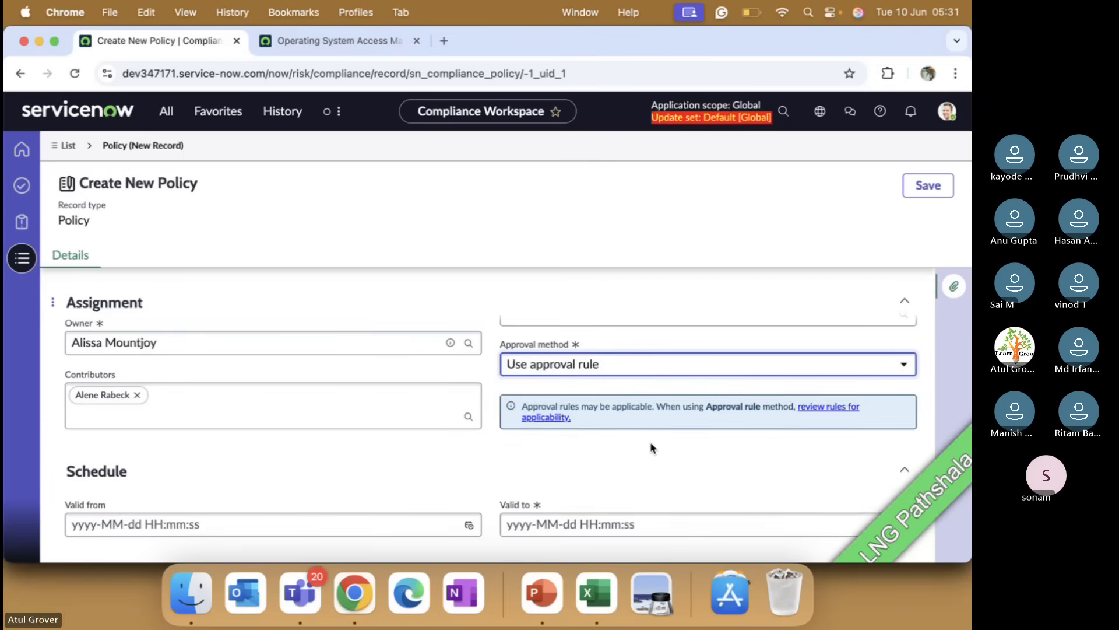
scroll(666, 450, "down", 3)
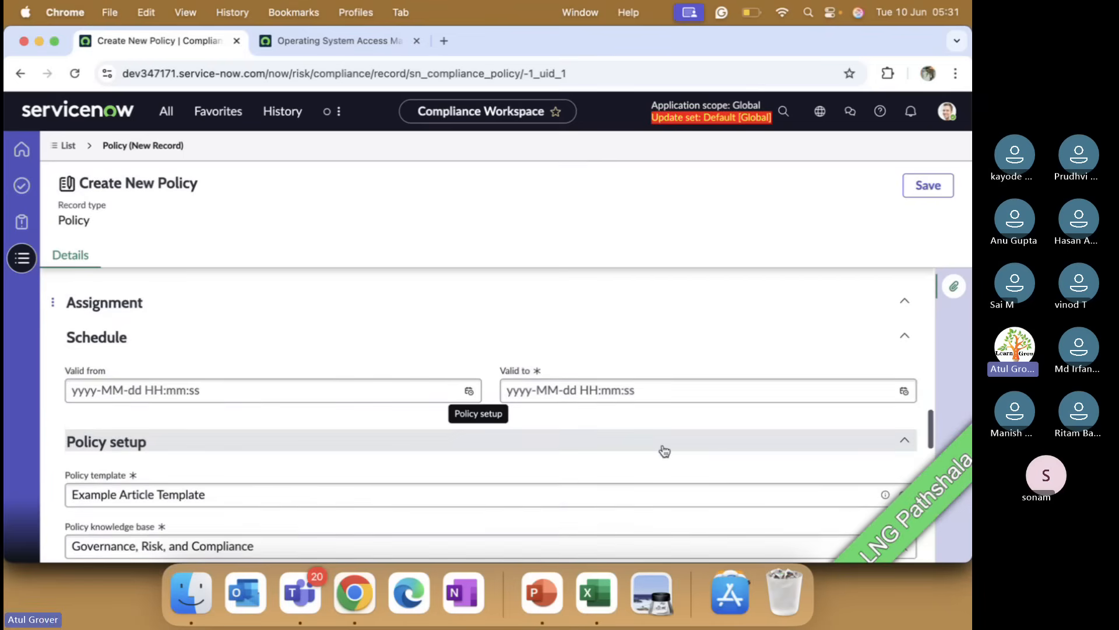
scroll(666, 450, "up", 4)
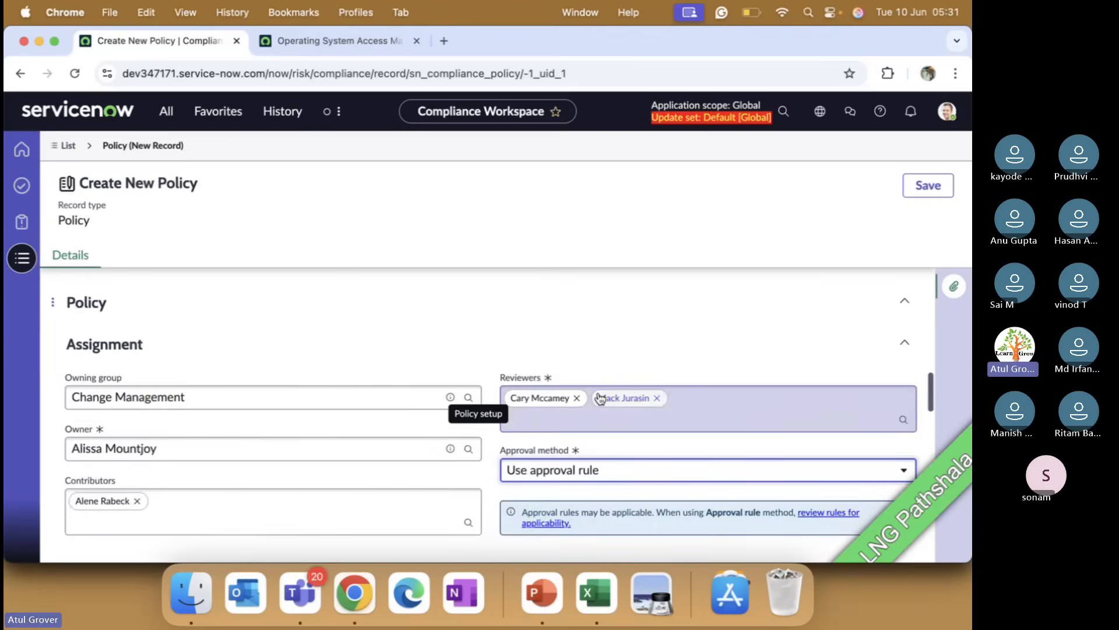
Step: Switch to the existing policy tab and filter the application navigator for approv
left_click(330, 41)
left_click(166, 111)
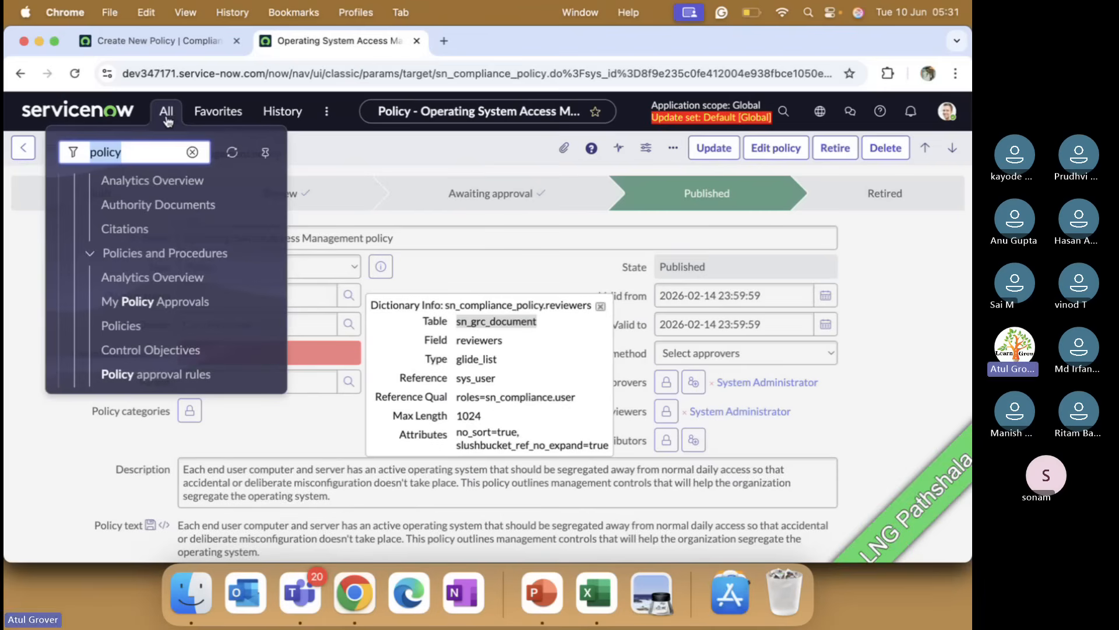
type("approv")
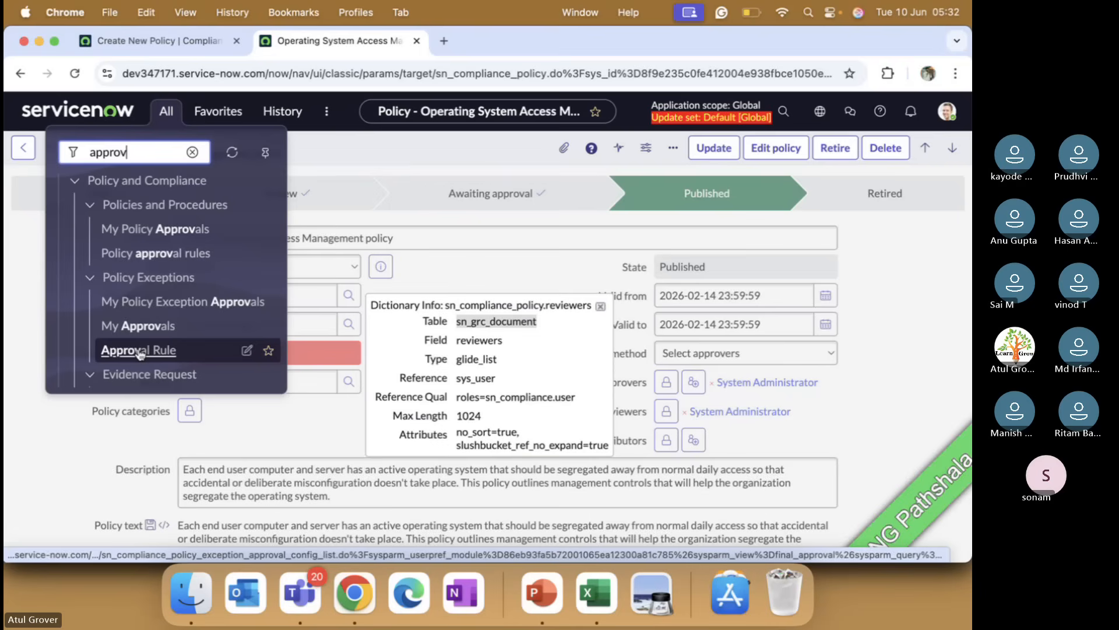
key("super+Tab")
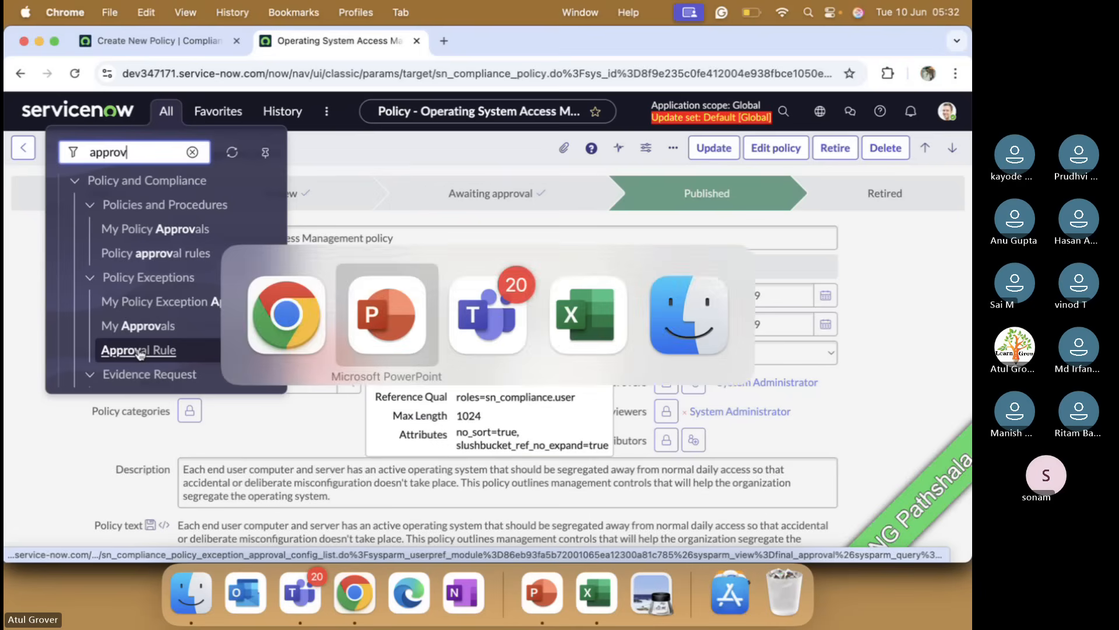
key("super+Tab")
left_click(139, 352)
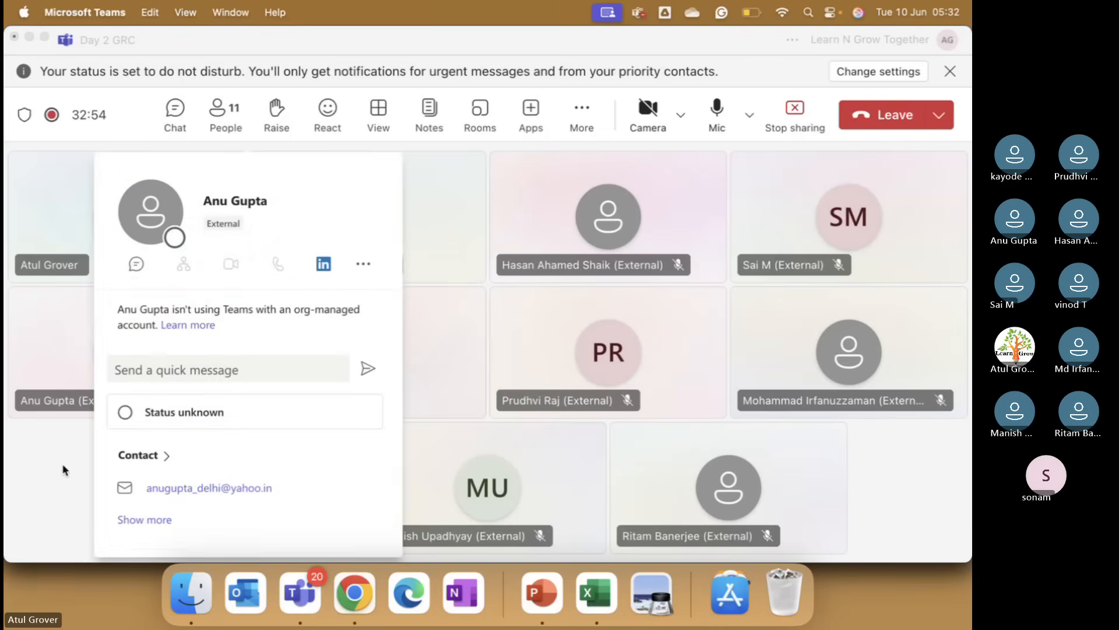
left_click(64, 470)
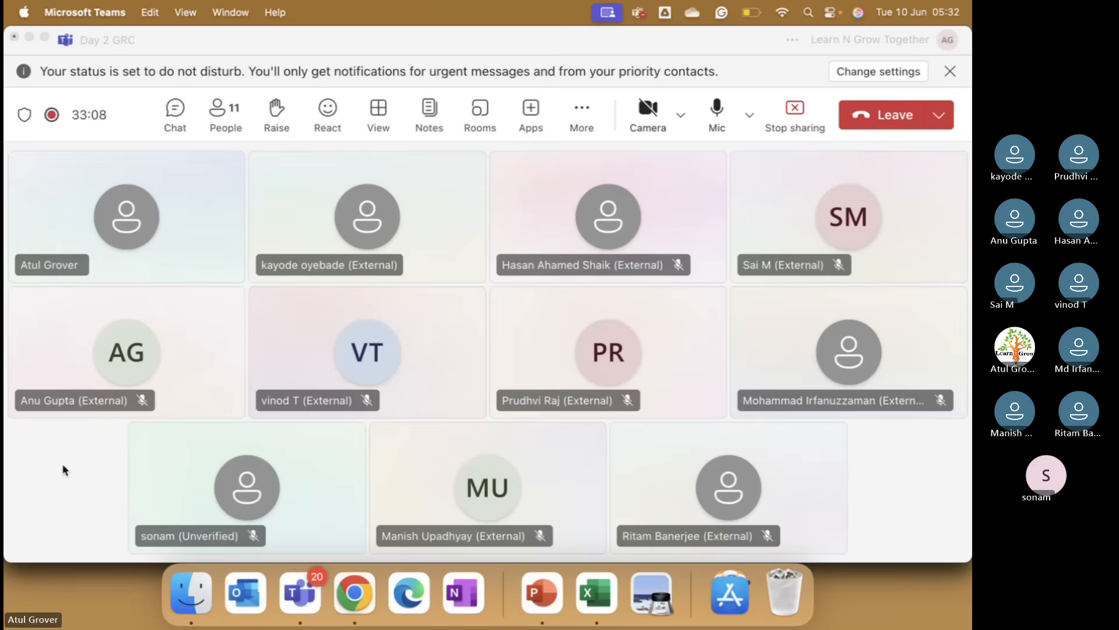
key("super+Tab")
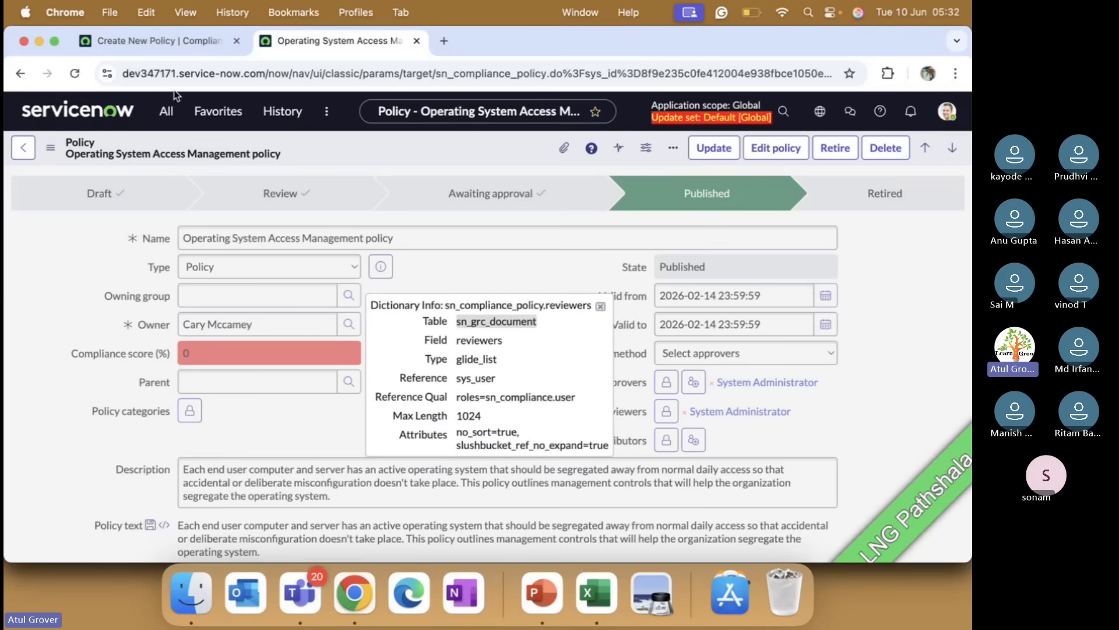
Step: Open the Approval Rule list under Policy Exceptions
left_click(167, 110)
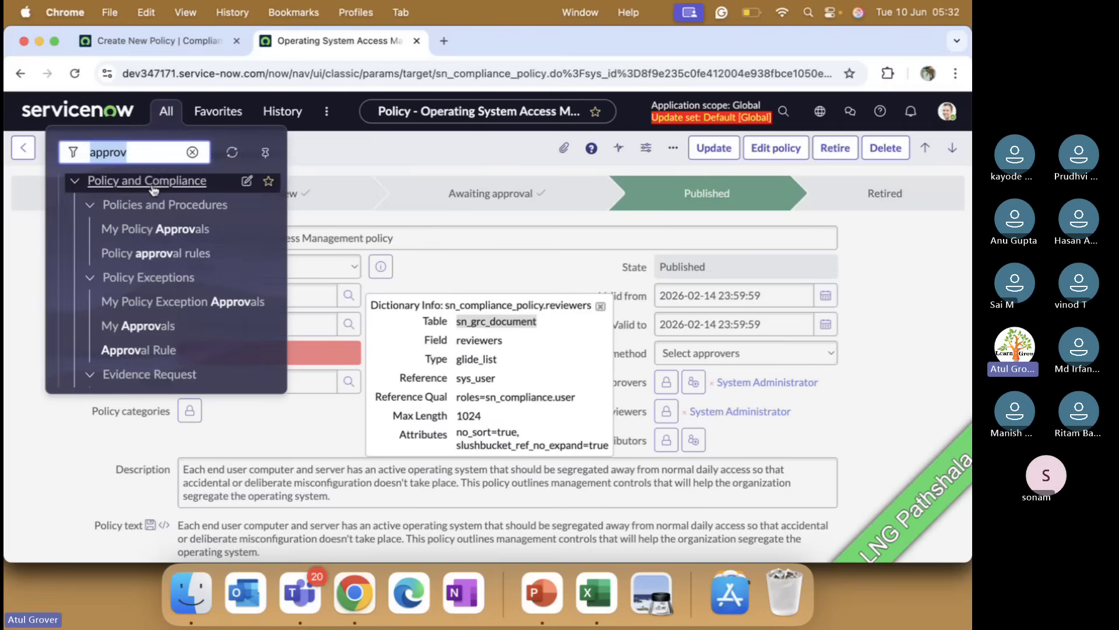
left_click(165, 350)
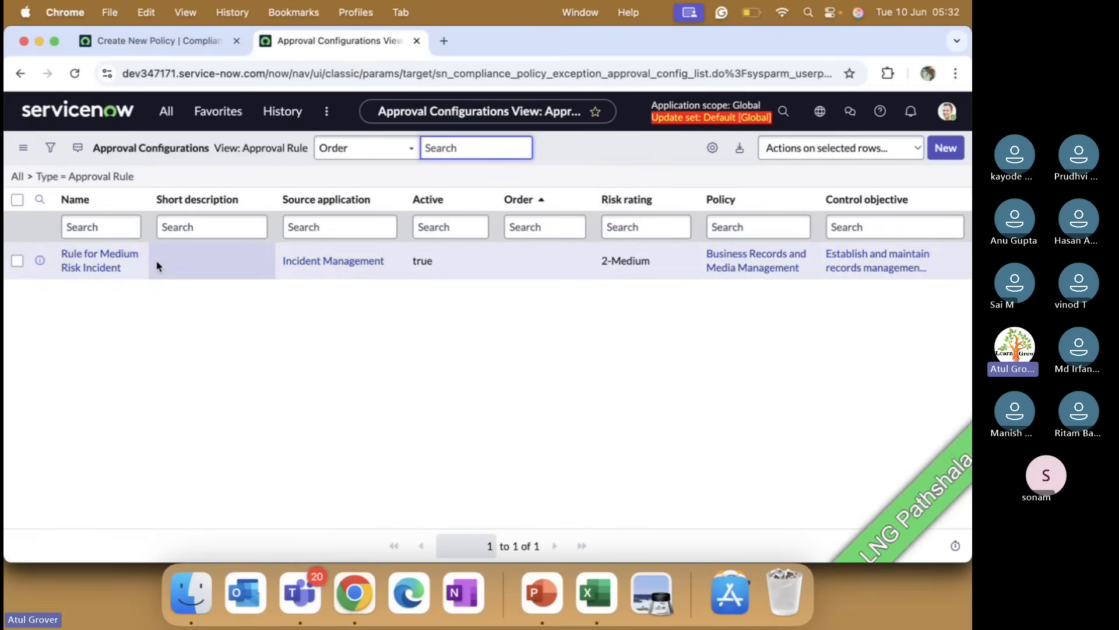
Step: Return to the new policy form and change its Approval method to Select approvers
left_click(150, 41)
scroll(575, 496, "down", 3)
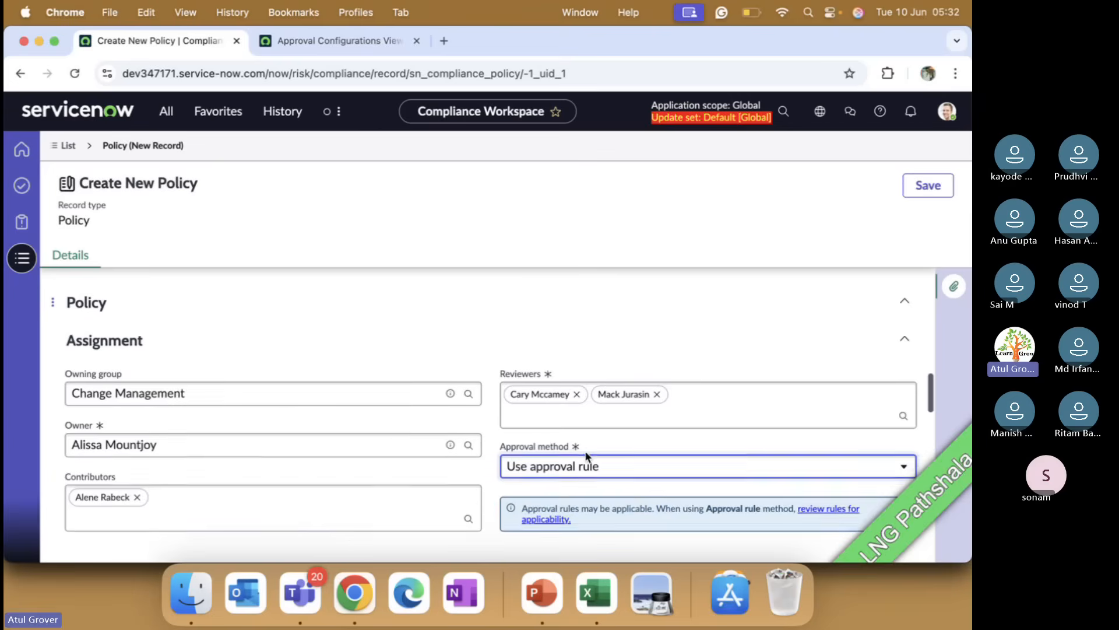
left_click(365, 42)
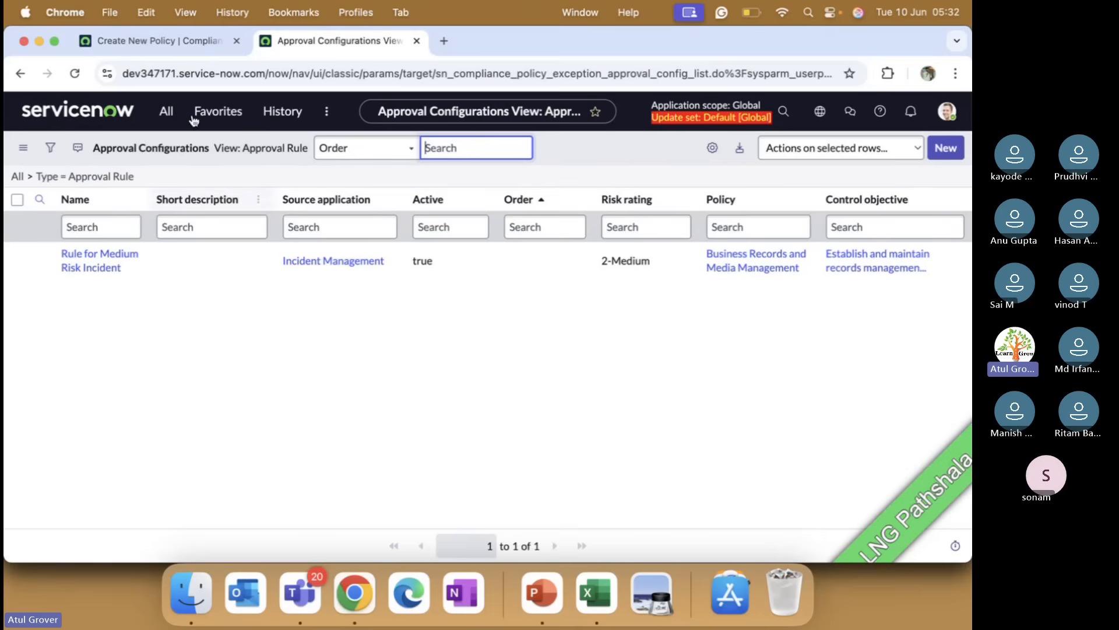
left_click(199, 39)
left_click(607, 390)
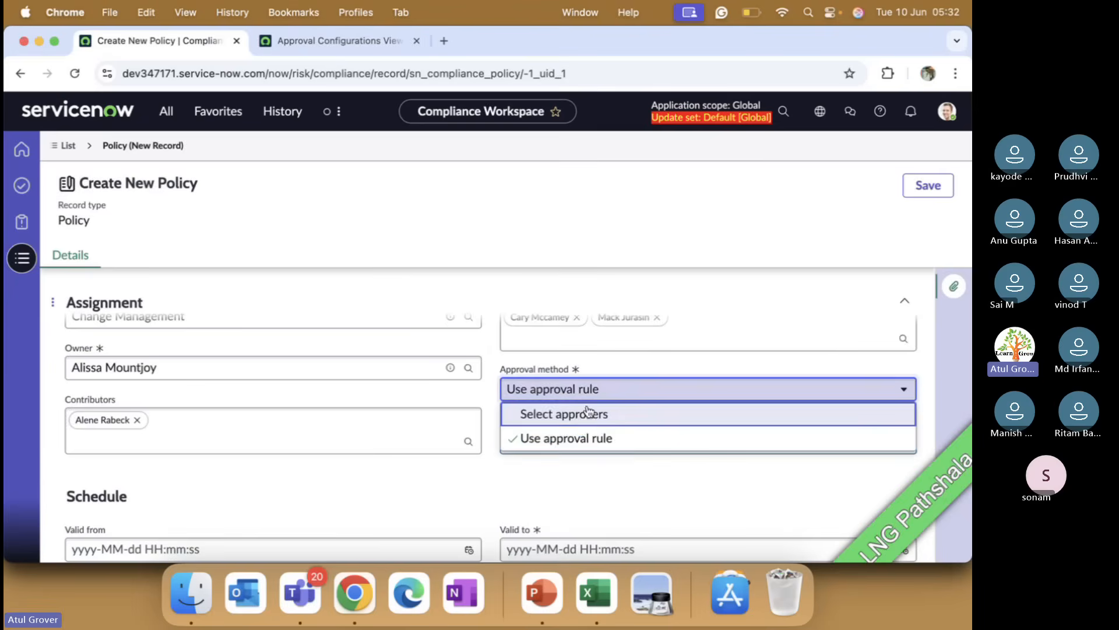
left_click(583, 427)
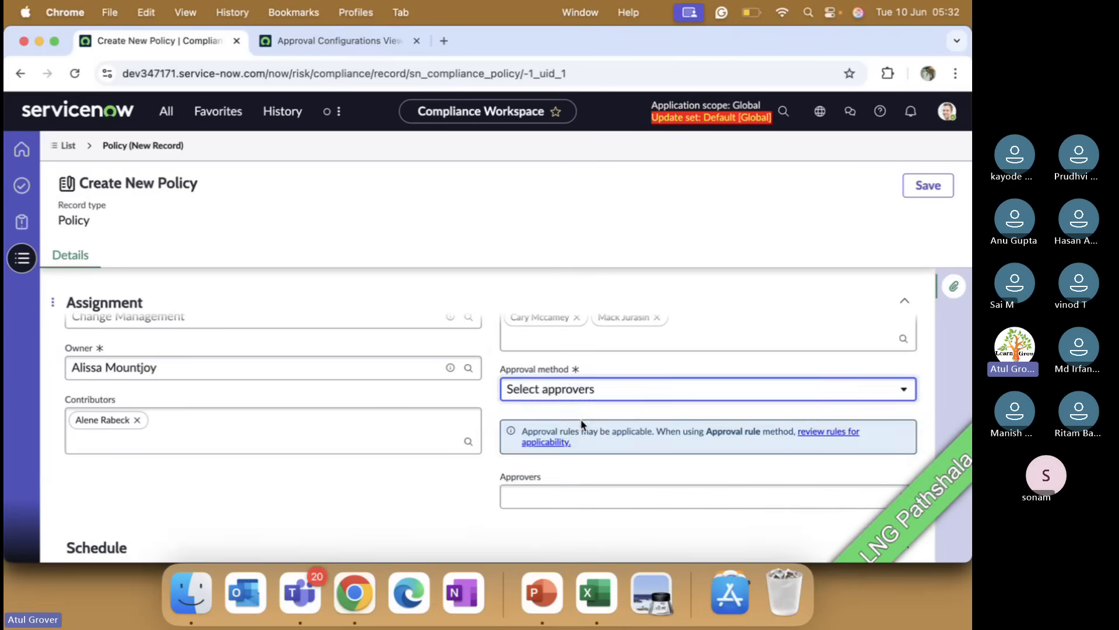
Step: Add three users from the lookup, including System Administrator, as the policy's Approvers
left_click(559, 494)
scroll(560, 496, "down", 4)
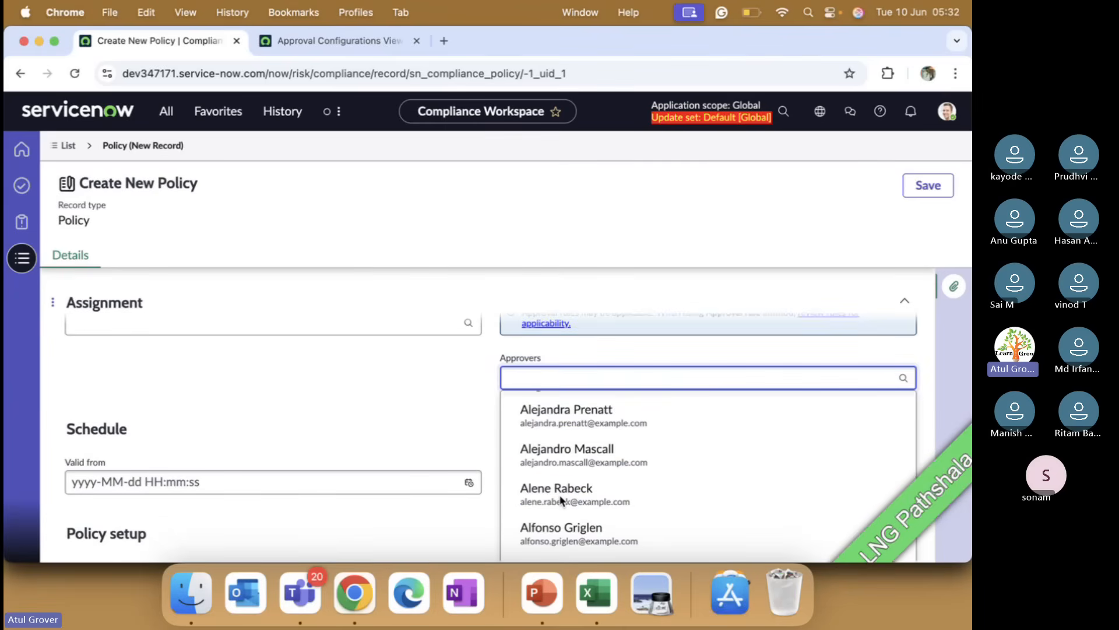
scroll(560, 500, "down", 1)
scroll(561, 500, "down", 2)
scroll(431, 419, "down", 4)
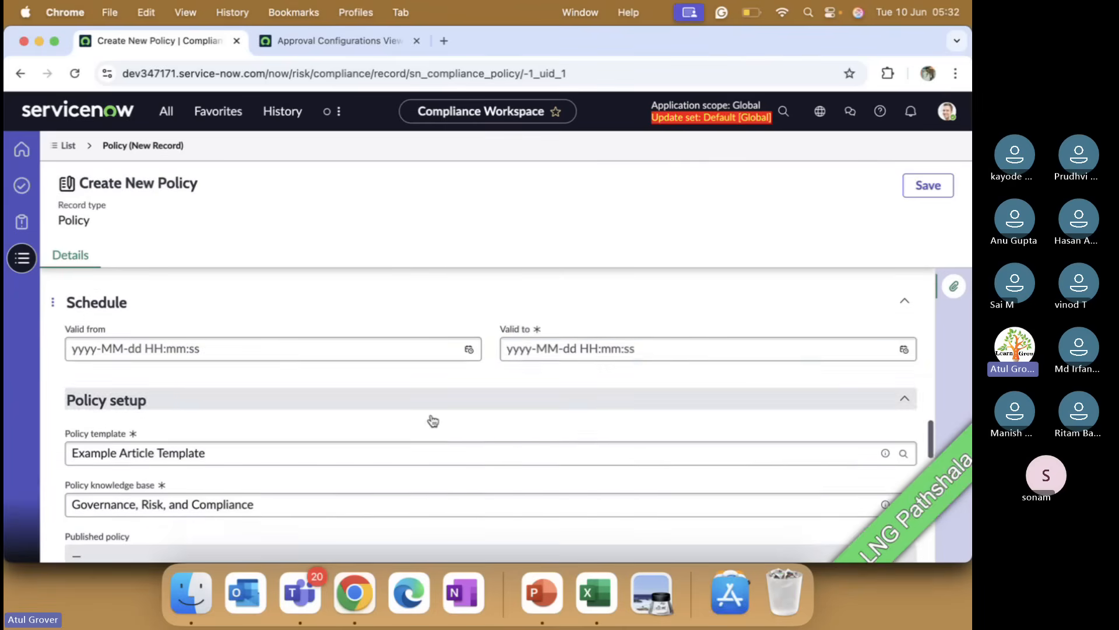
scroll(429, 402, "up", 1)
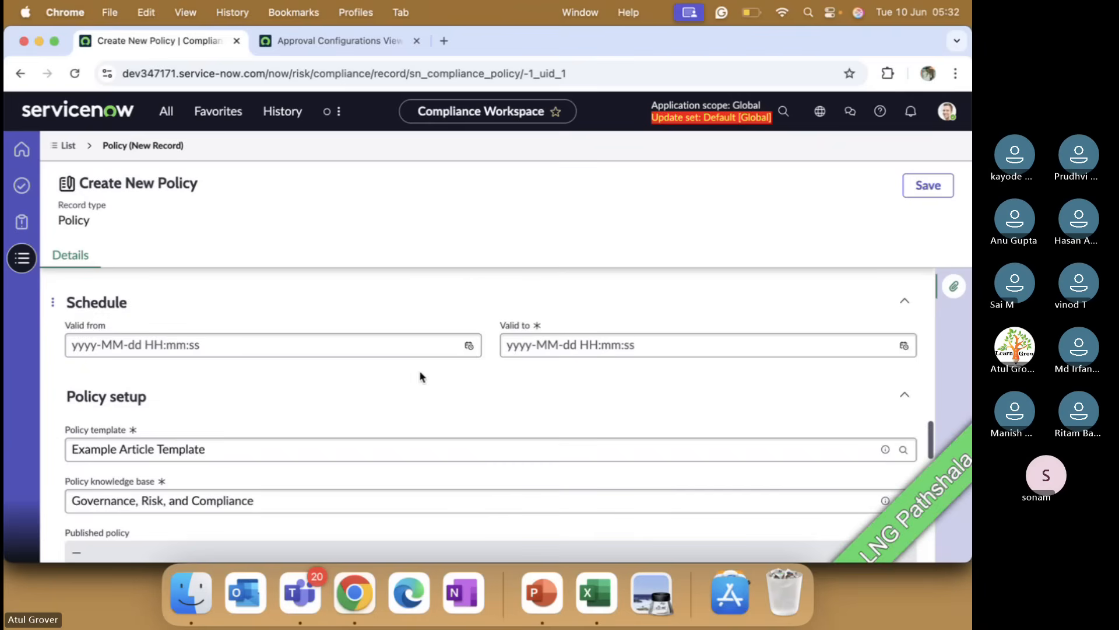
scroll(420, 372, "up", 2)
scroll(596, 458, "down", 1)
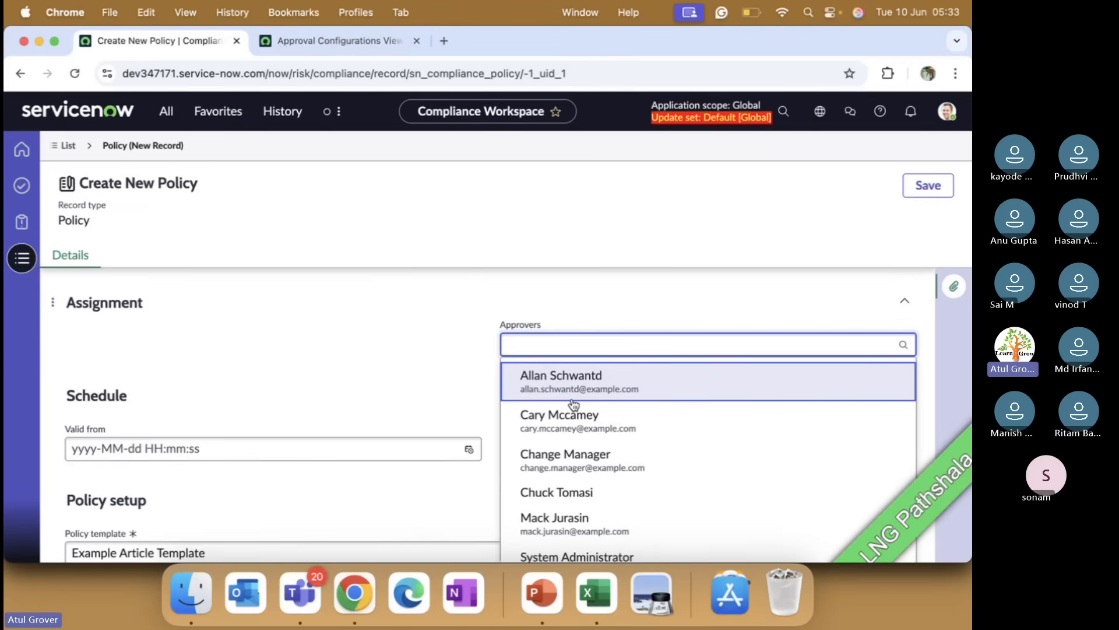
left_click(573, 402)
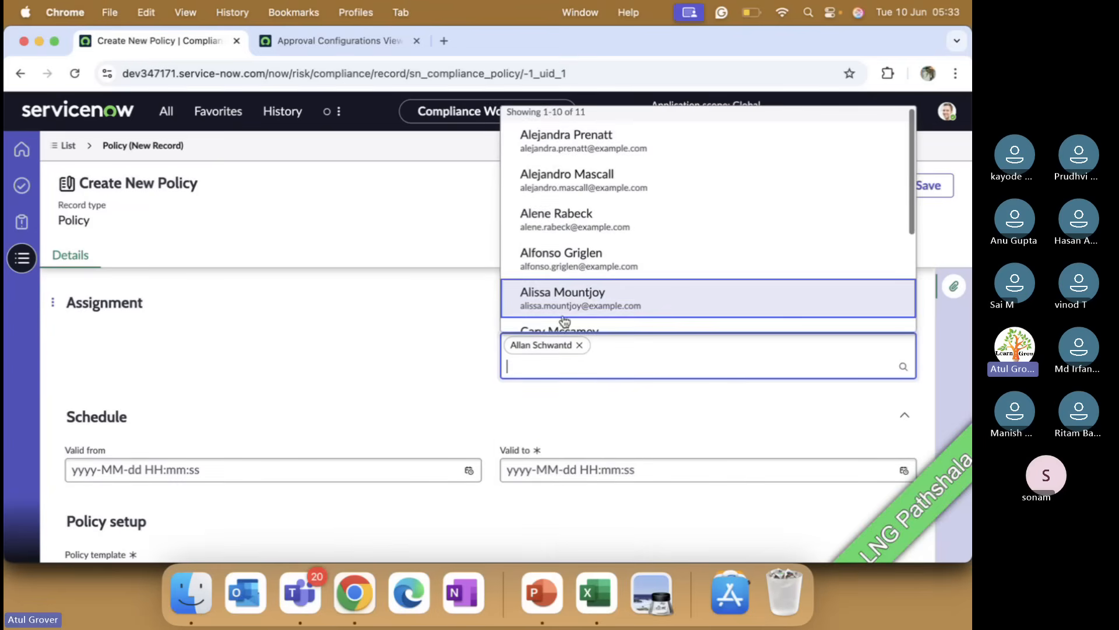
scroll(571, 295, "down", 3)
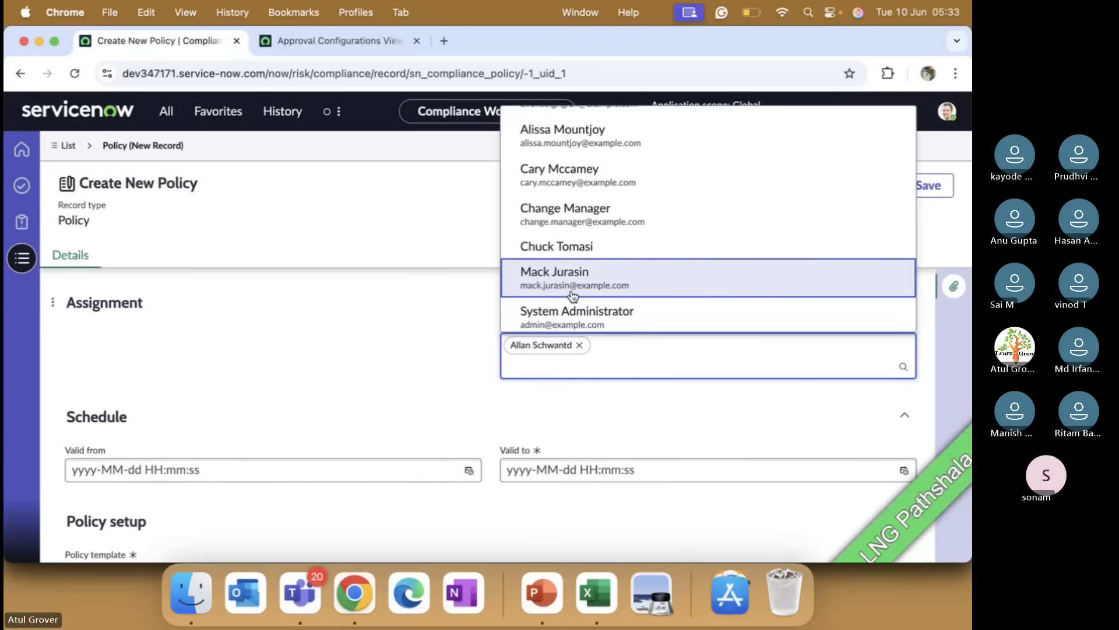
left_click(573, 295)
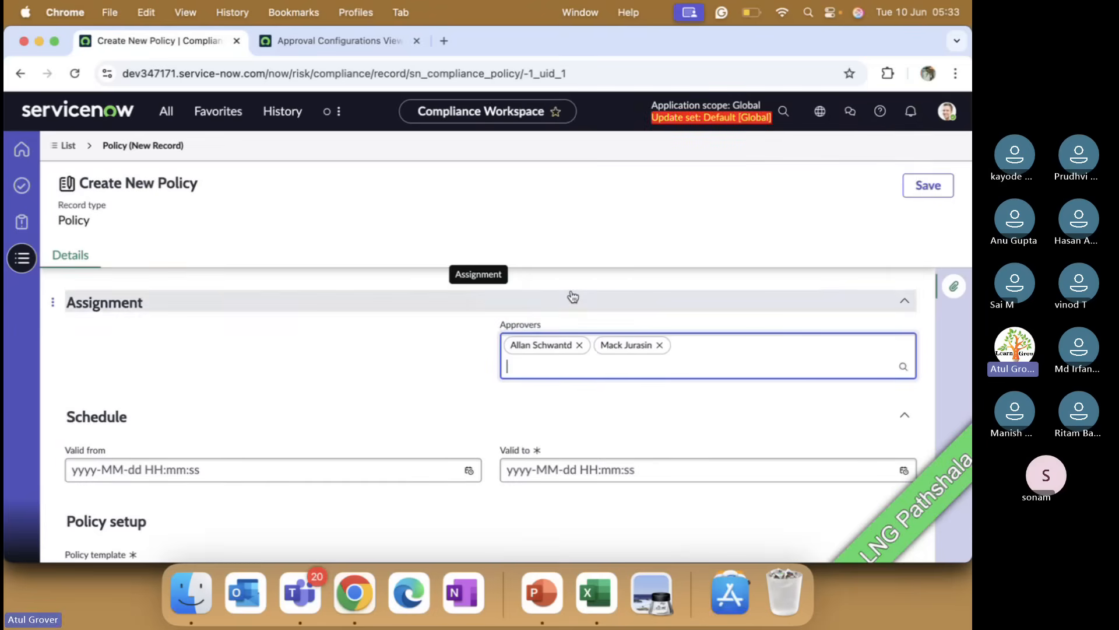
left_click(562, 362)
scroll(582, 334, "down", 1)
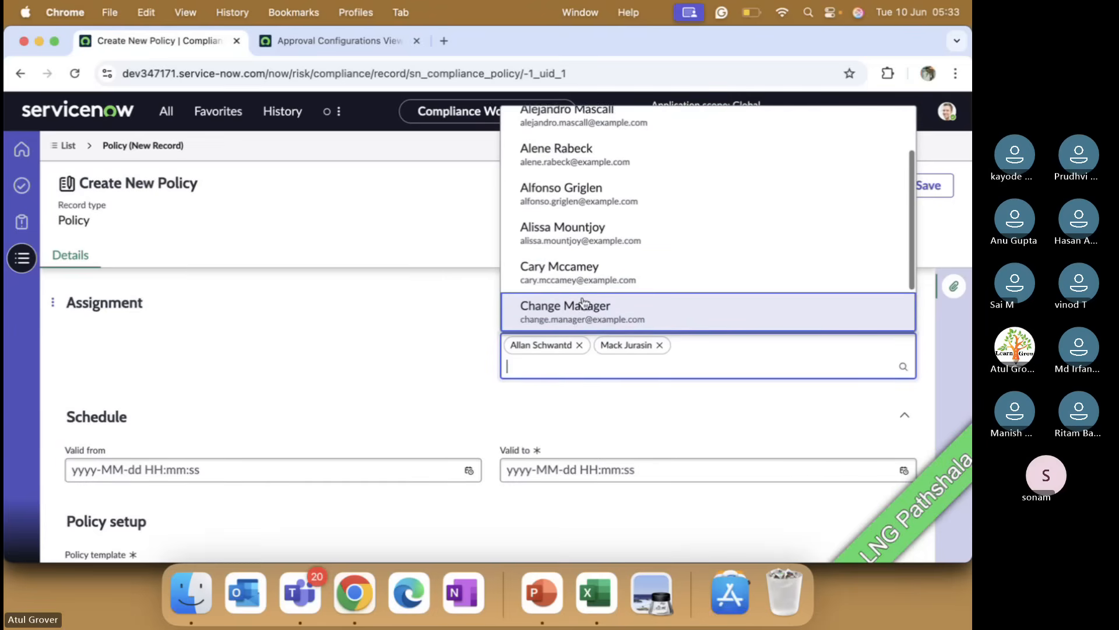
scroll(584, 304, "down", 1)
left_click(568, 312)
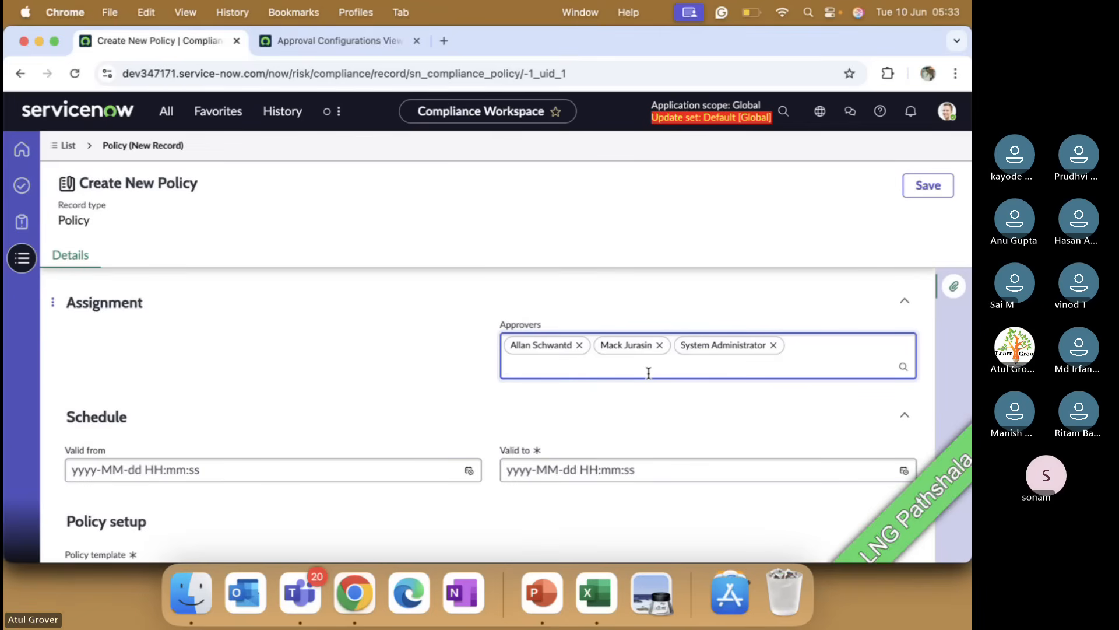
Step: Create a new approval rule record and name it LNG Batch Policy
scroll(648, 372, "up", 3)
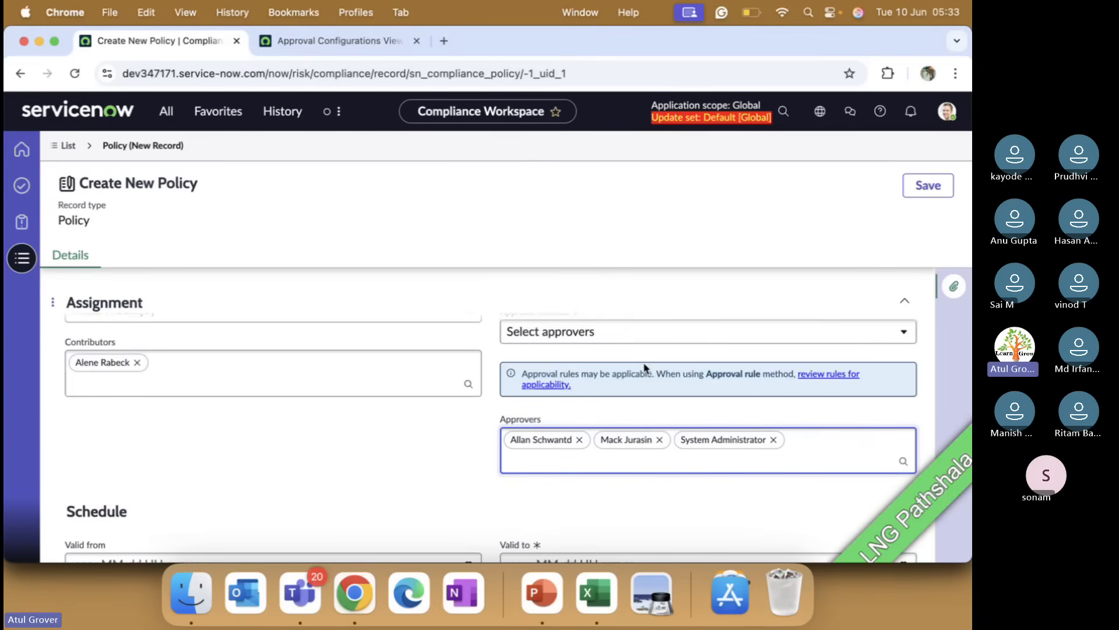
left_click(624, 331)
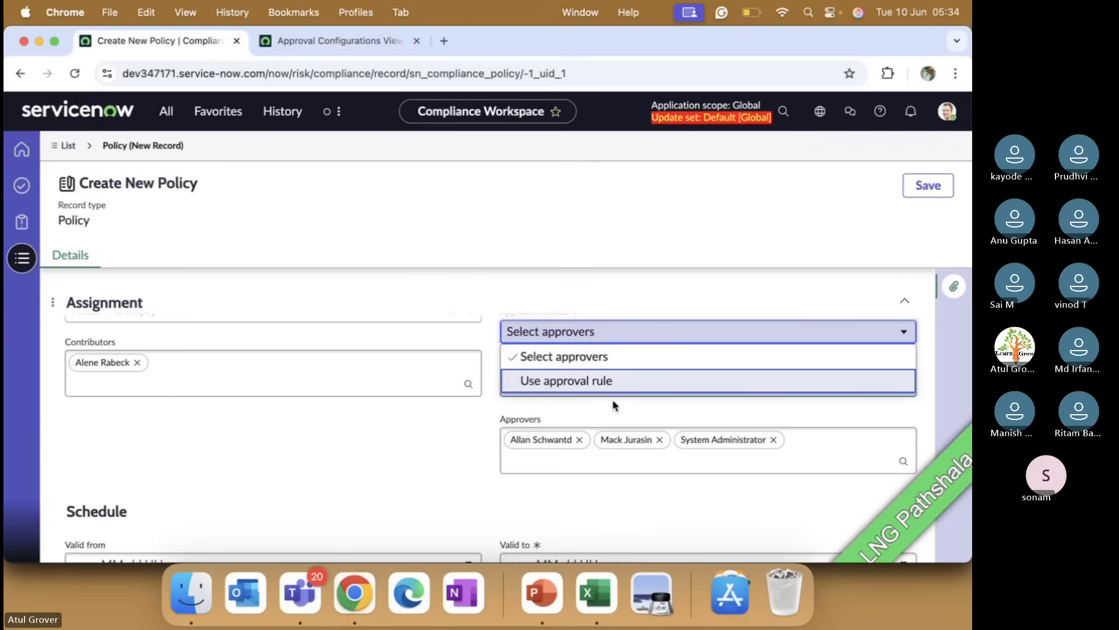
left_click(325, 41)
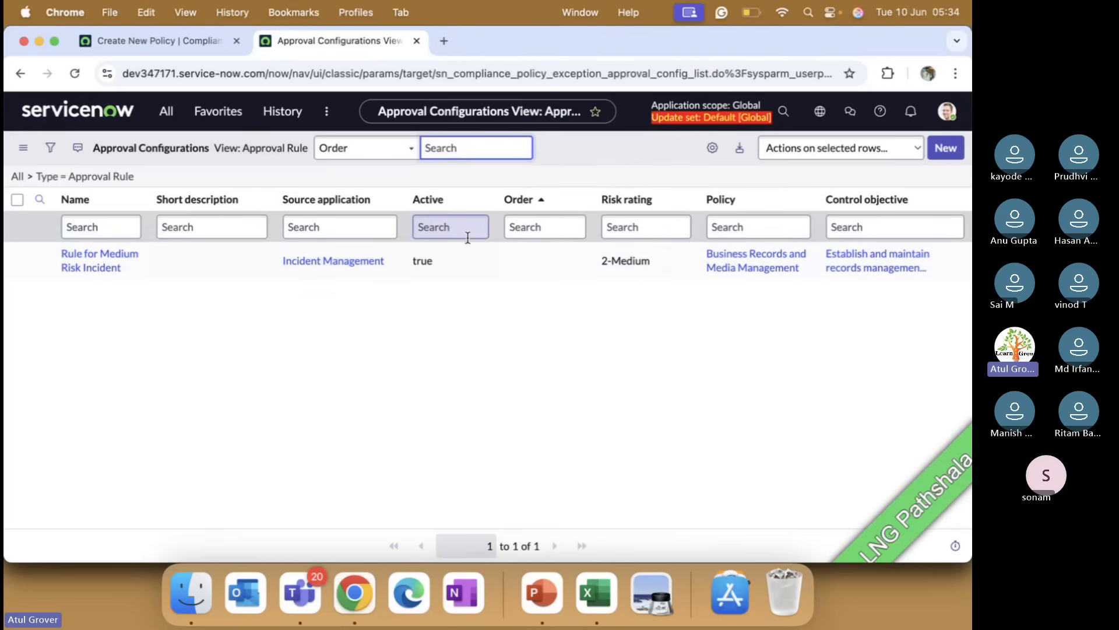
left_click(945, 148)
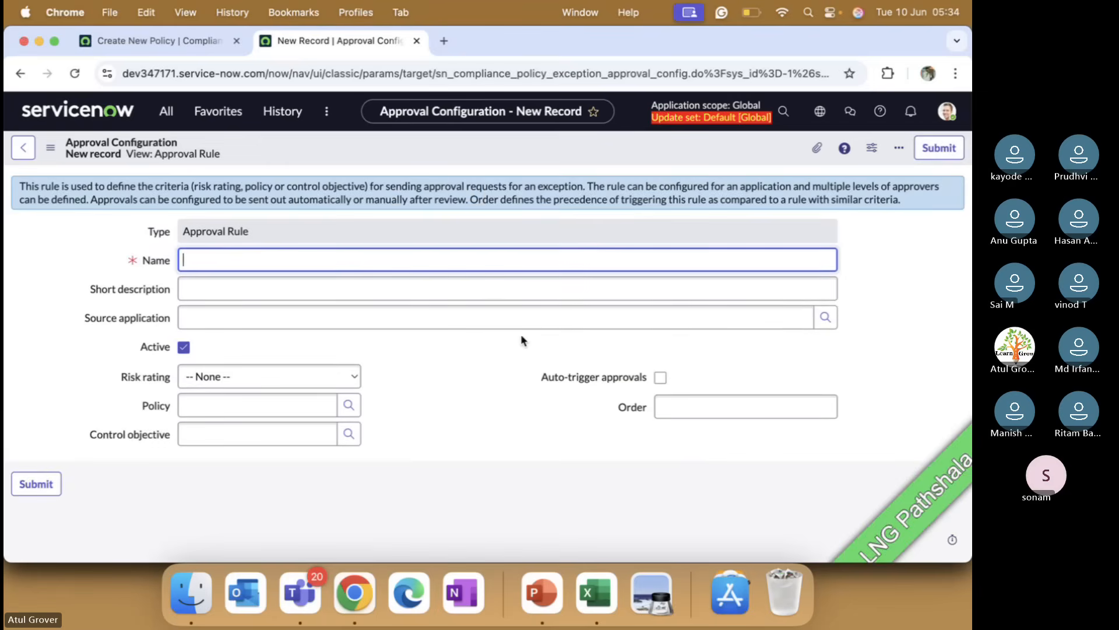
type("LNG")
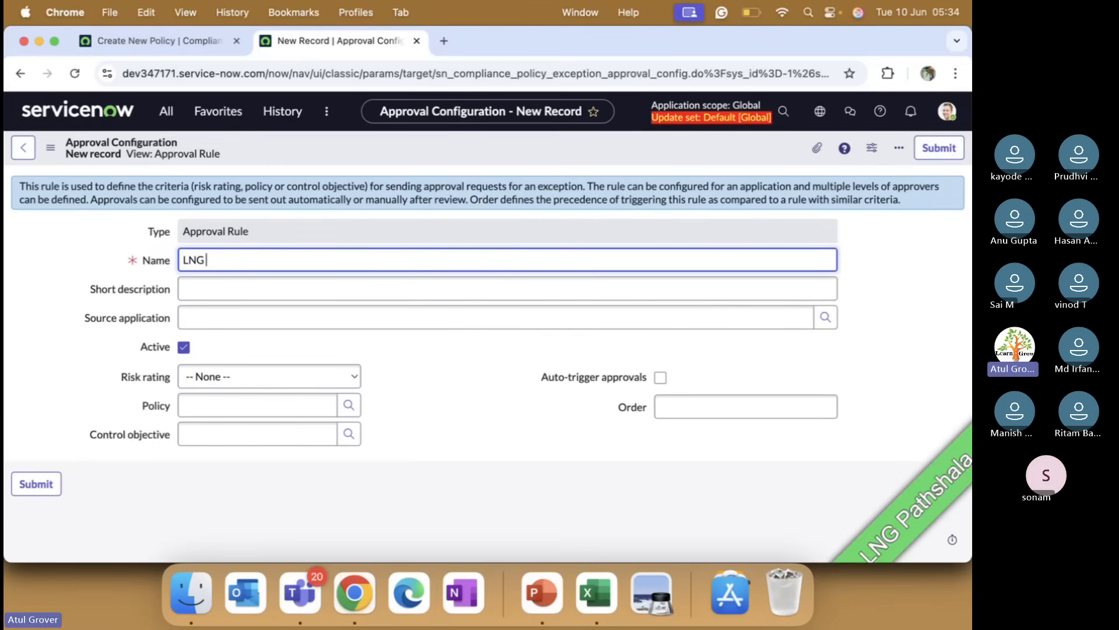
type(" Batcg")
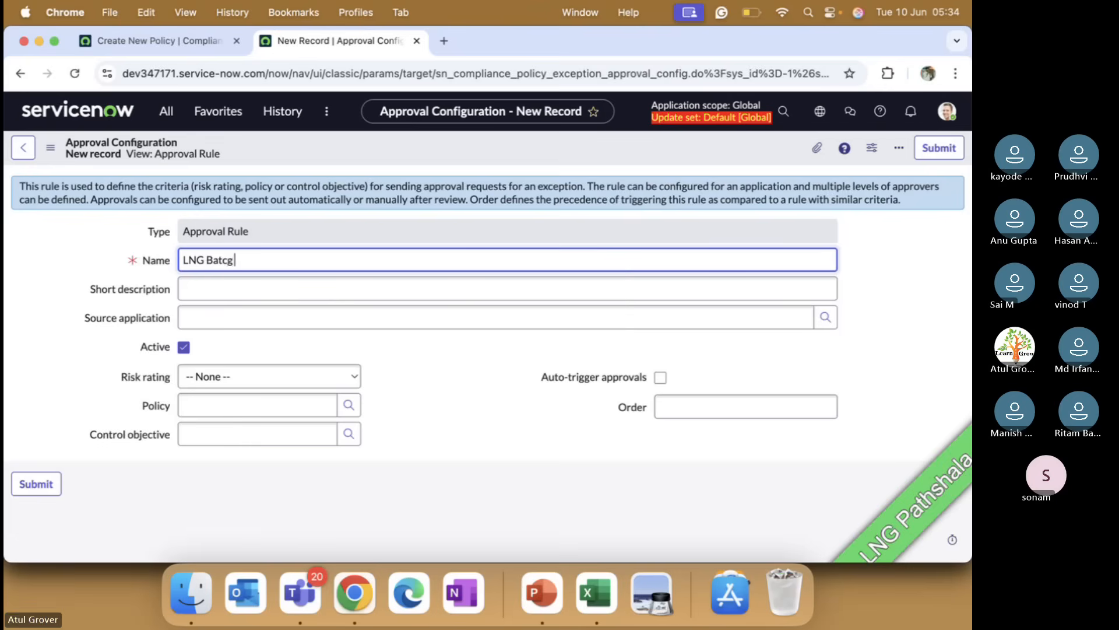
key("BackSpace")
type("hy")
key("BackSpace")
type("Policy")
key("BackSpace")
key("BackSpace")
key("BackSpace")
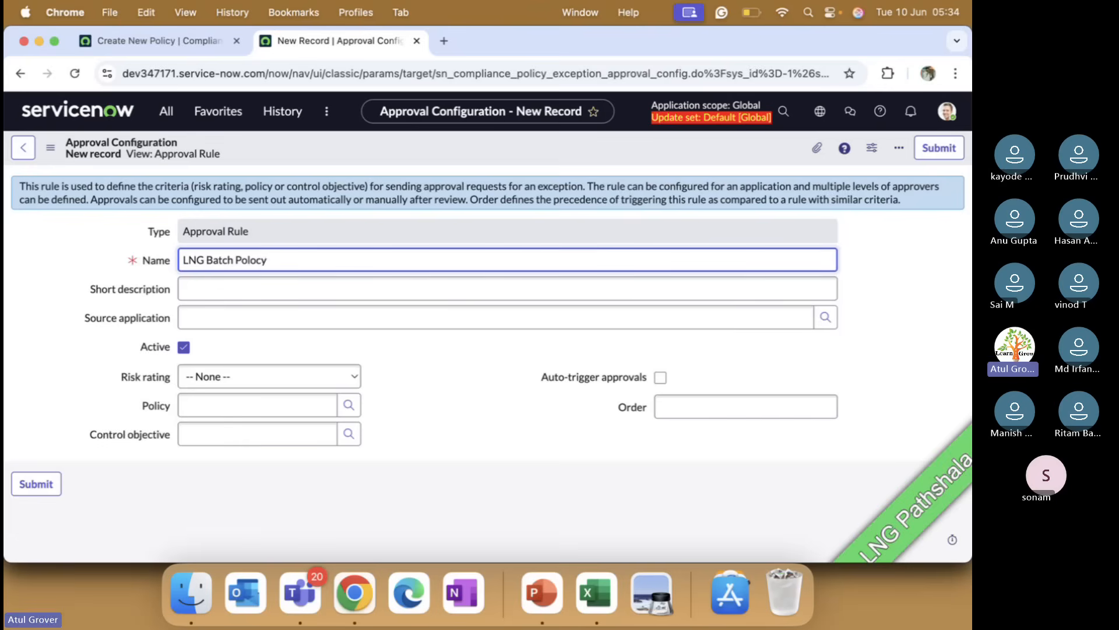
type("o")
key("BackSpace")
type("icy")
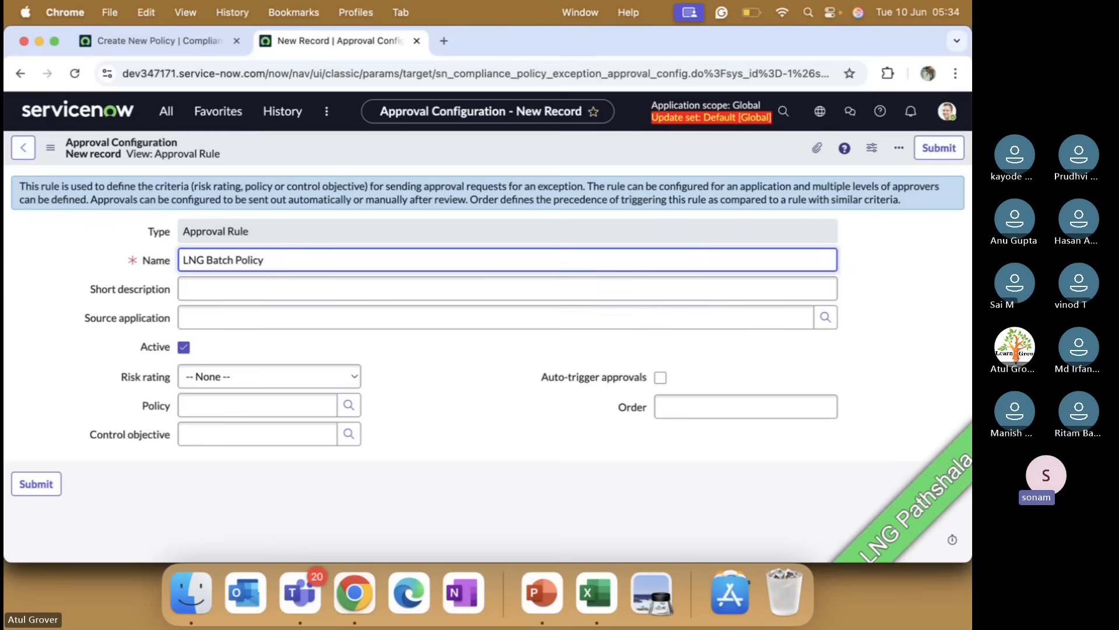
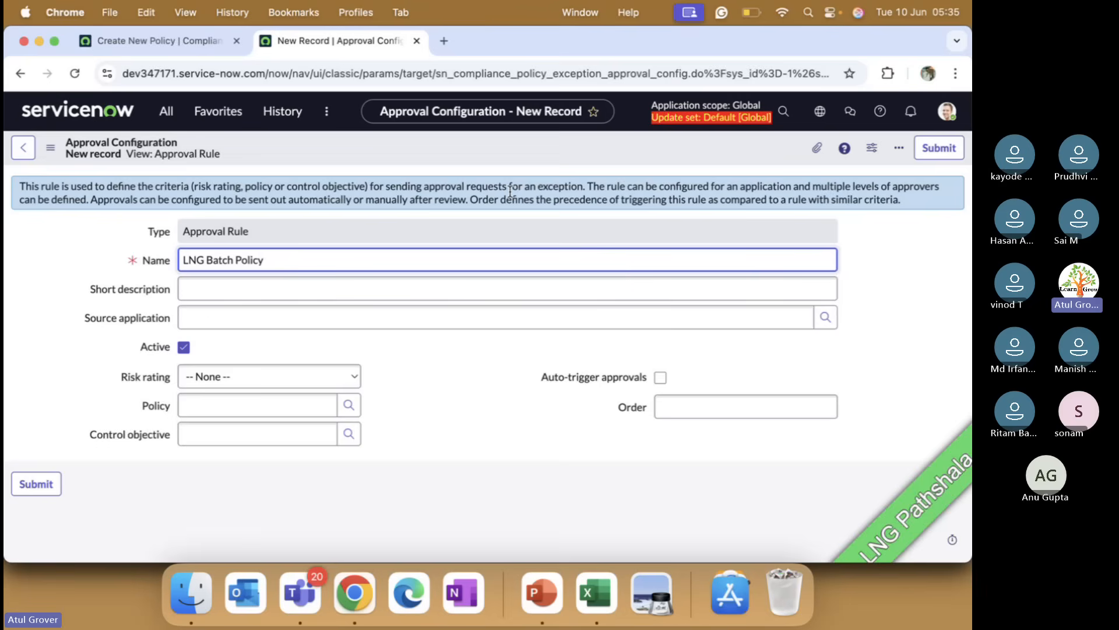
left_click(222, 42)
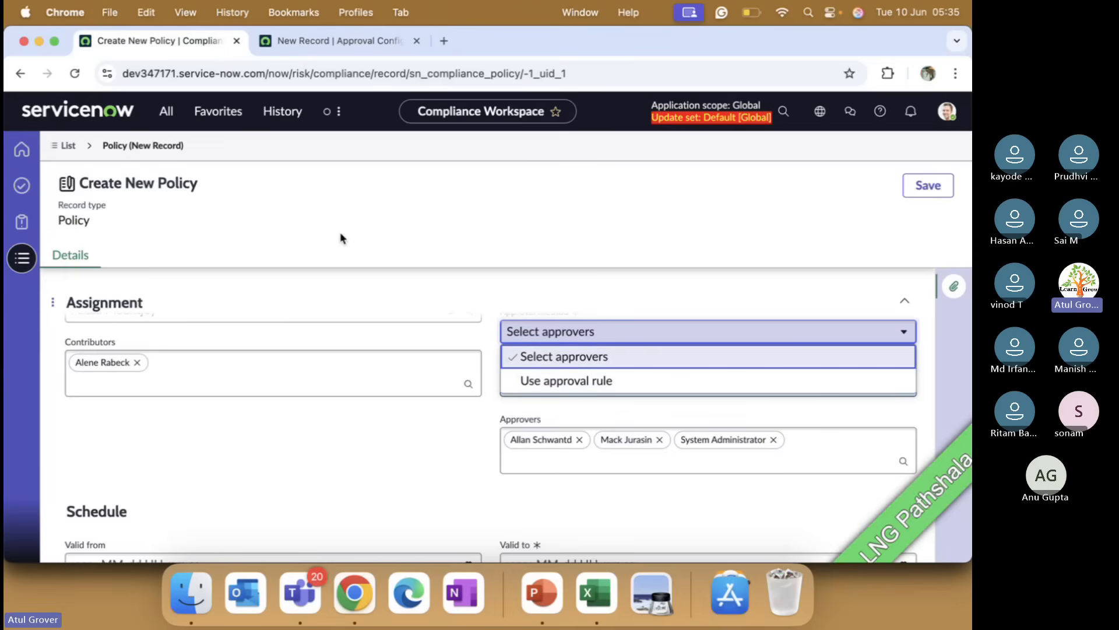
left_click(352, 49)
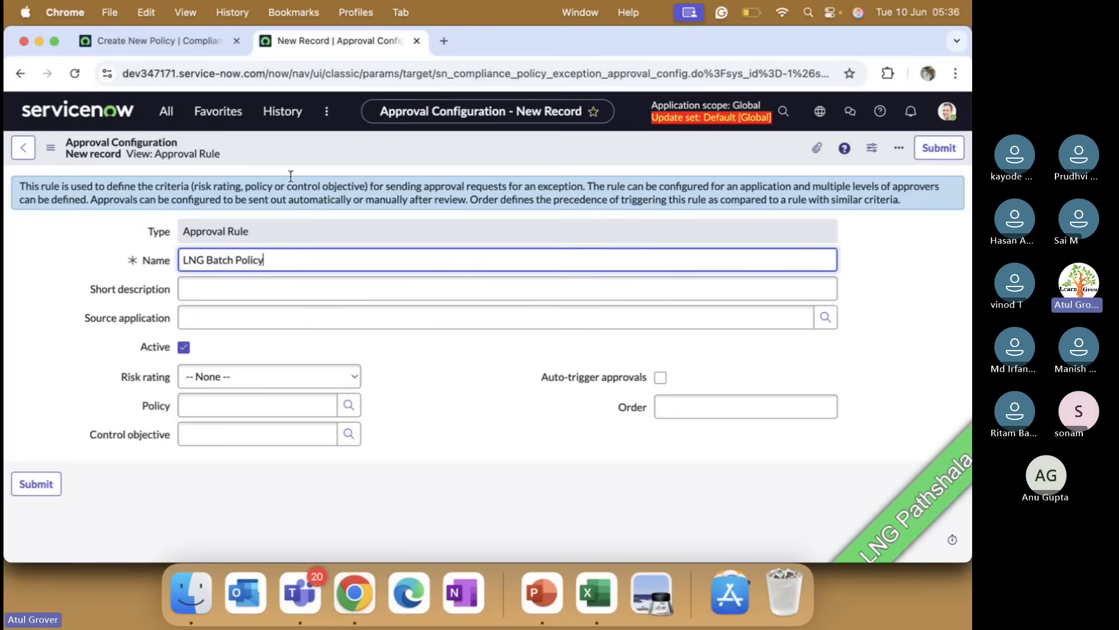
left_click(154, 40)
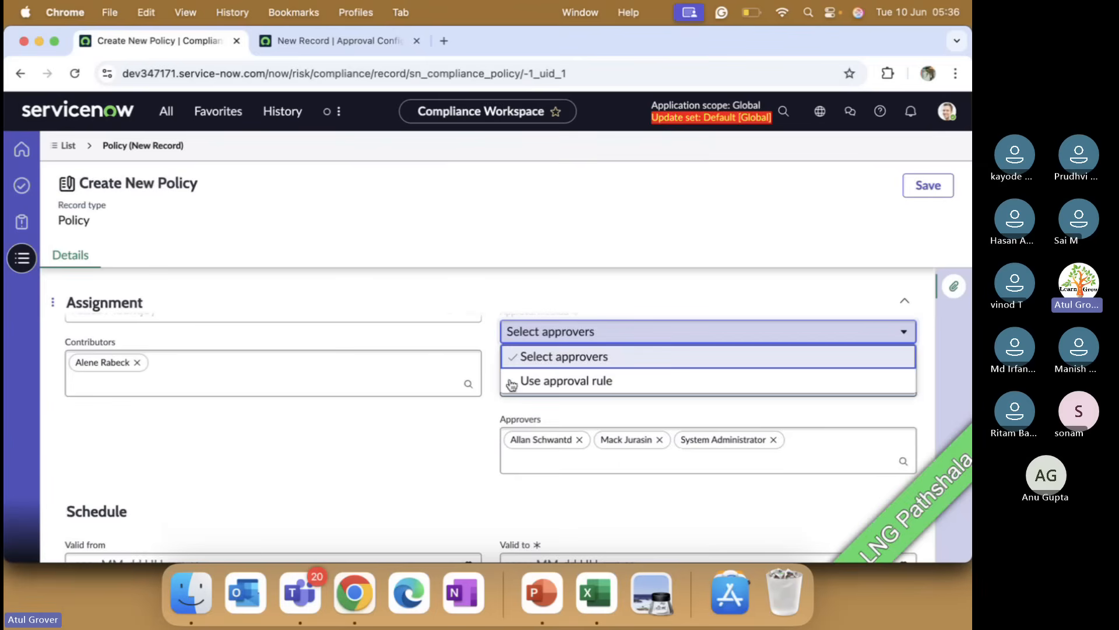
left_click(414, 461)
Step: Set the policy's Valid from date to 13 June 2025 in the Schedule section
scroll(410, 452, "down", 1)
scroll(525, 429, "down", 2)
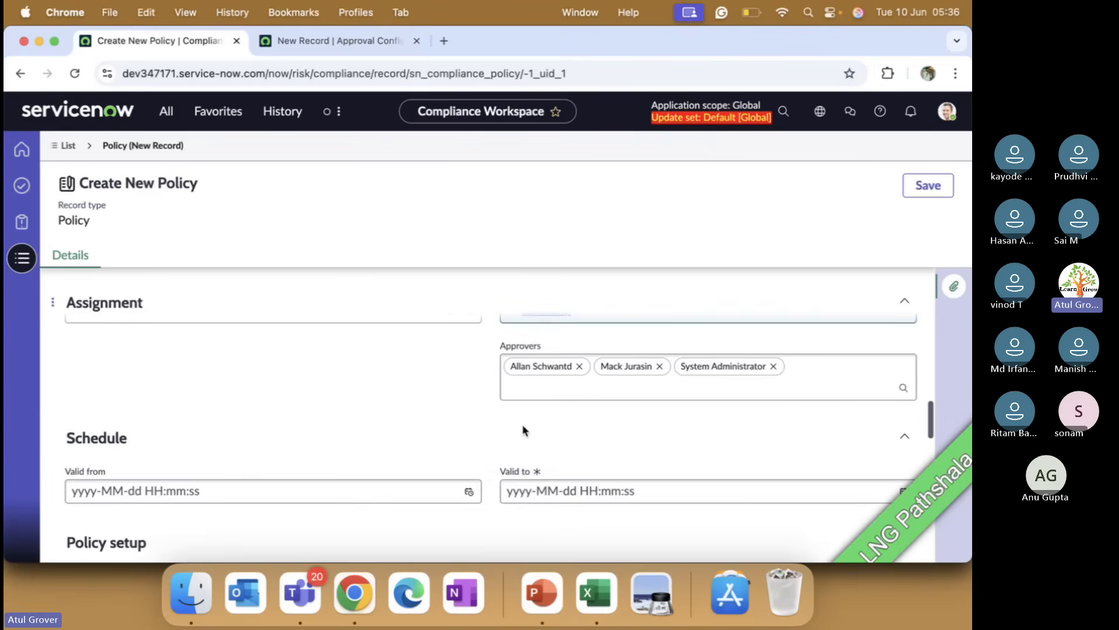
scroll(528, 427, "up", 3)
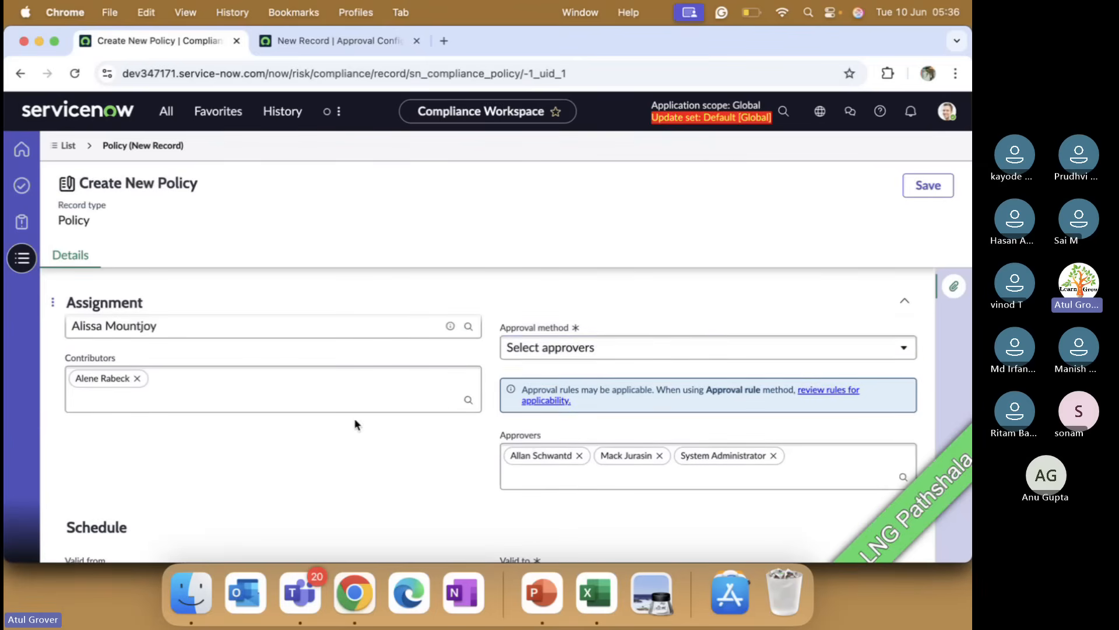
scroll(340, 428, "down", 3)
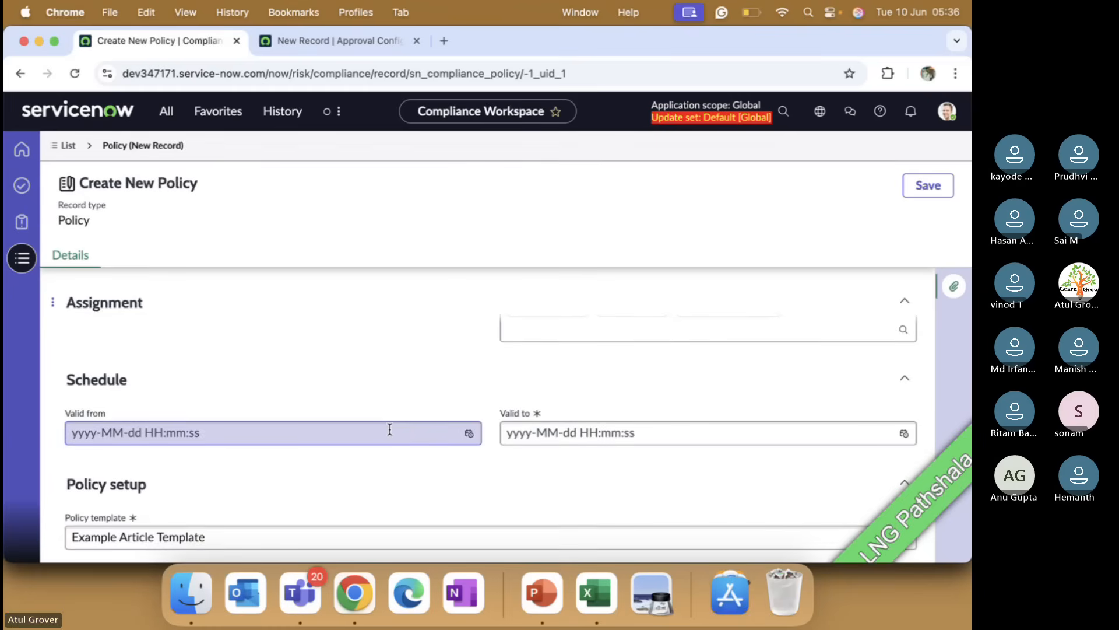
left_click(470, 432)
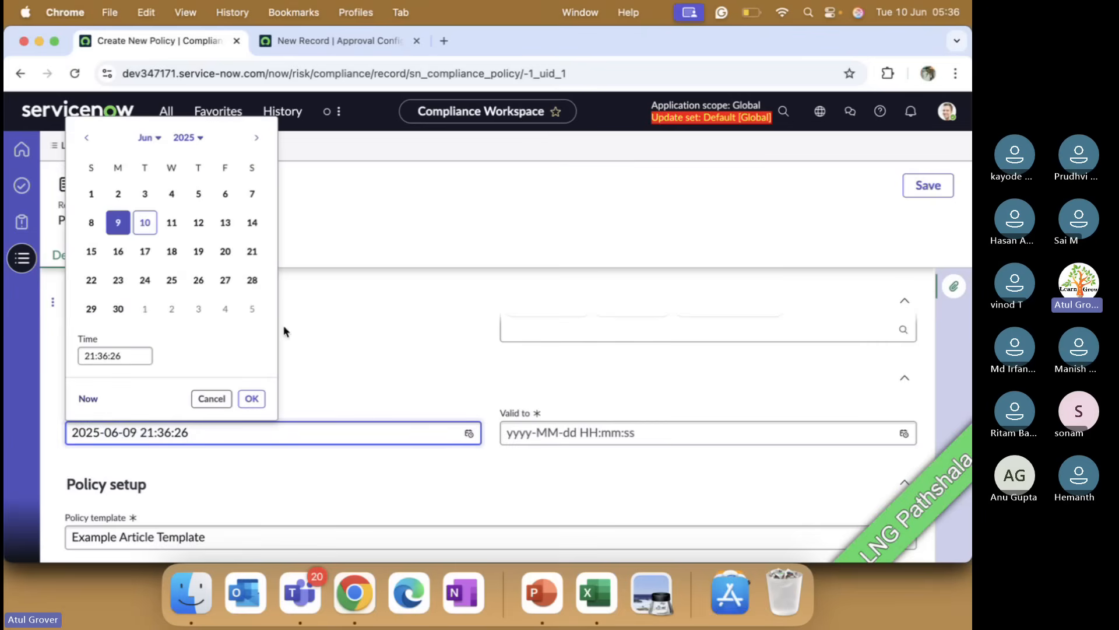
left_click(225, 224)
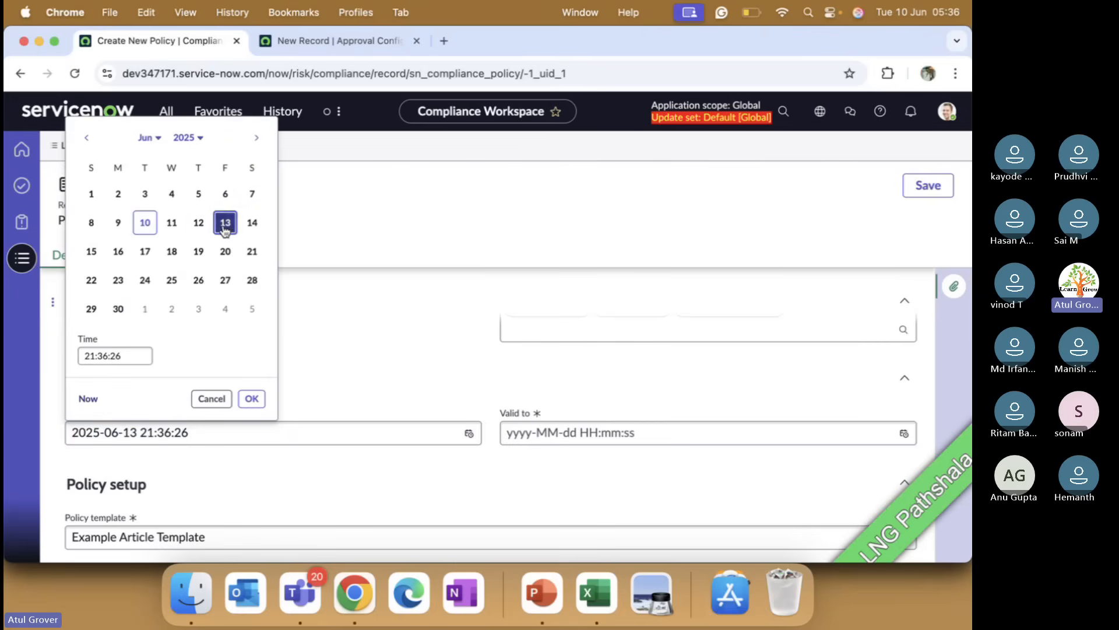
left_click(252, 398)
left_click(386, 380)
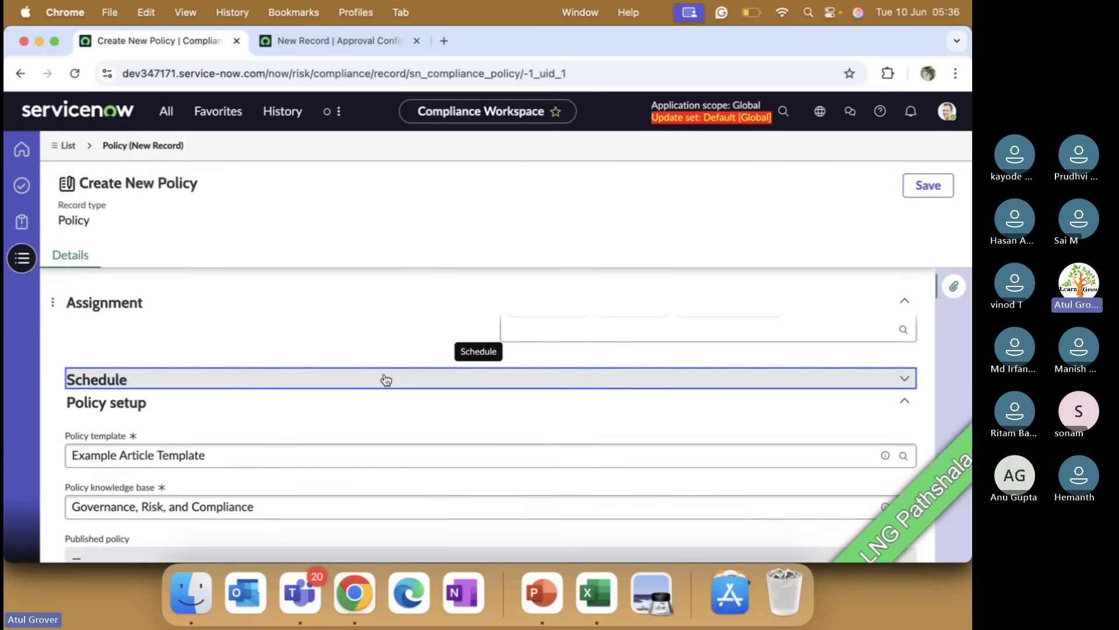
left_click(386, 380)
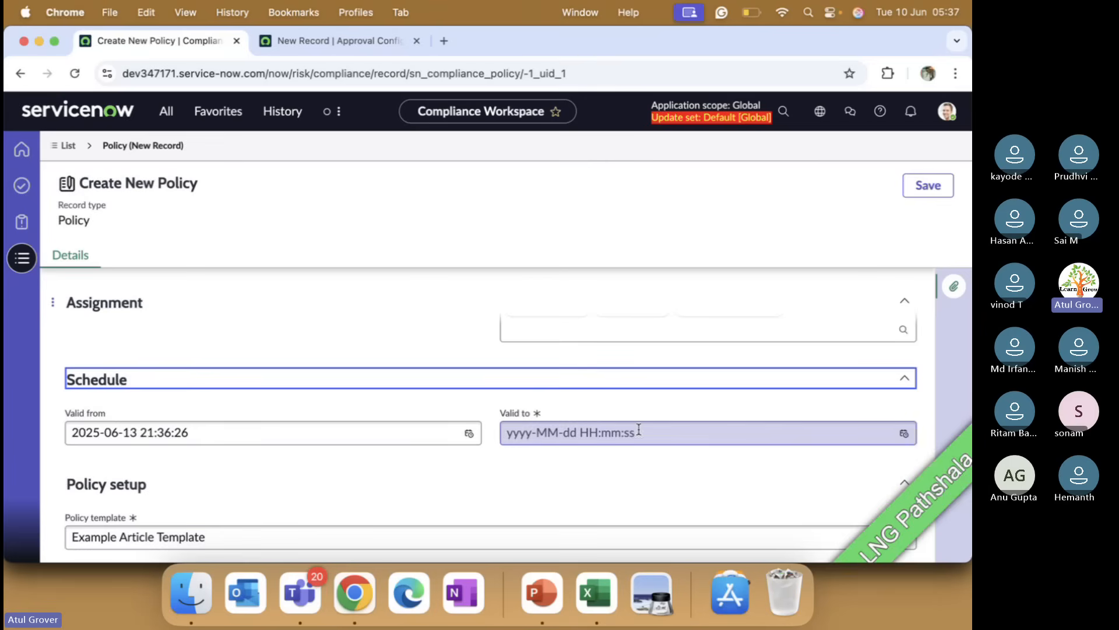
Step: Set the policy's Valid to date to 4 July 2025
left_click(904, 434)
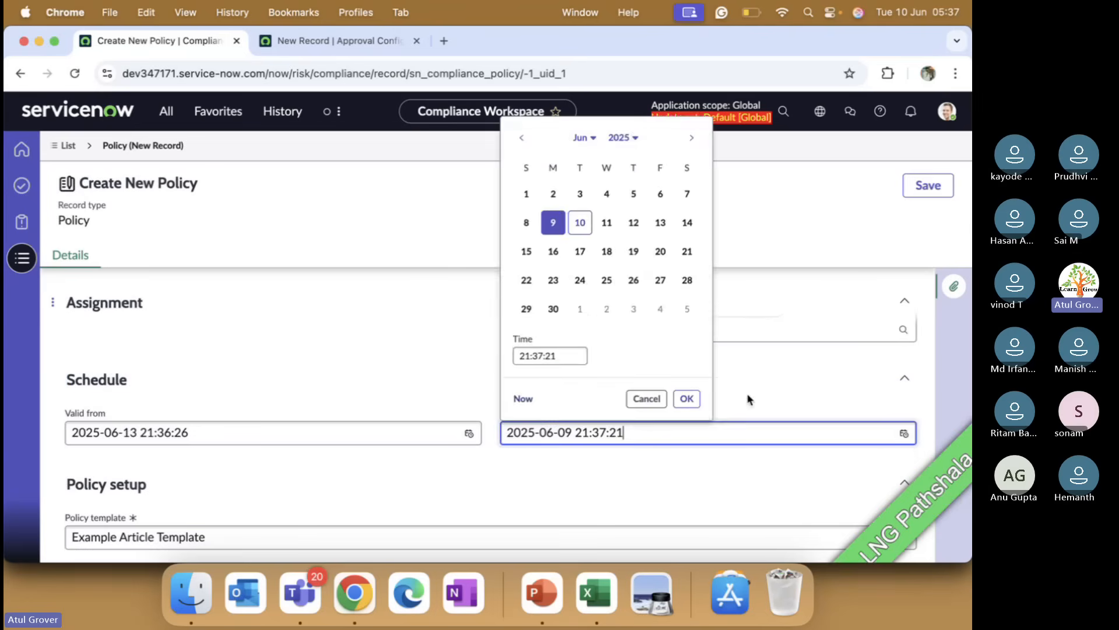
left_click(660, 308)
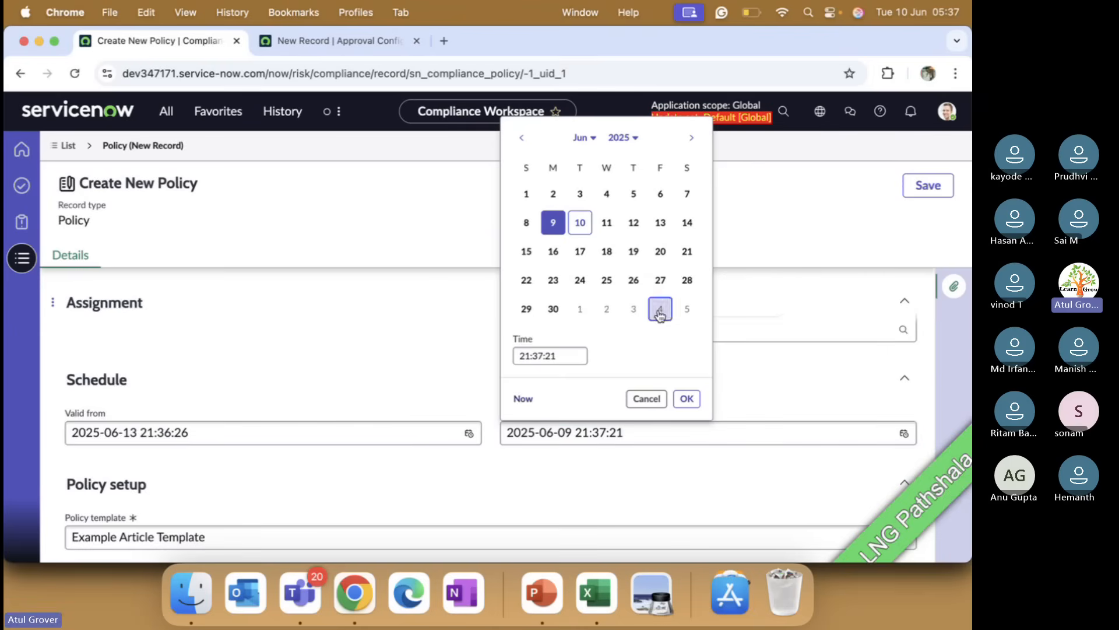
left_click(687, 400)
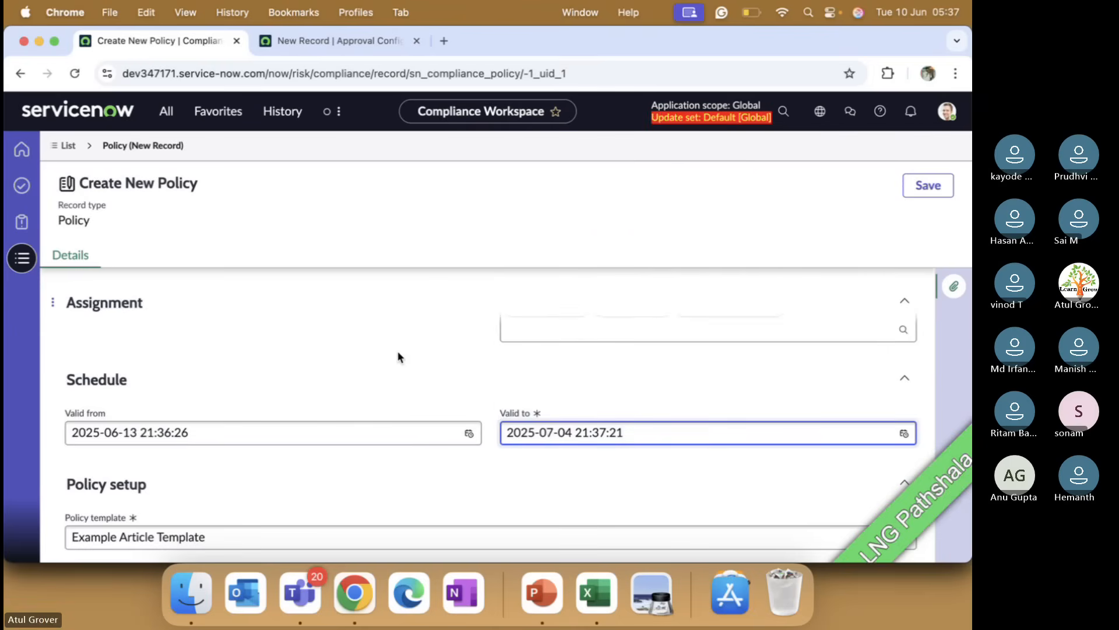
Step: Review the policy form's sections and reselect Example Article Template as the Policy template
scroll(398, 353, "down", 2)
scroll(398, 352, "down", 1)
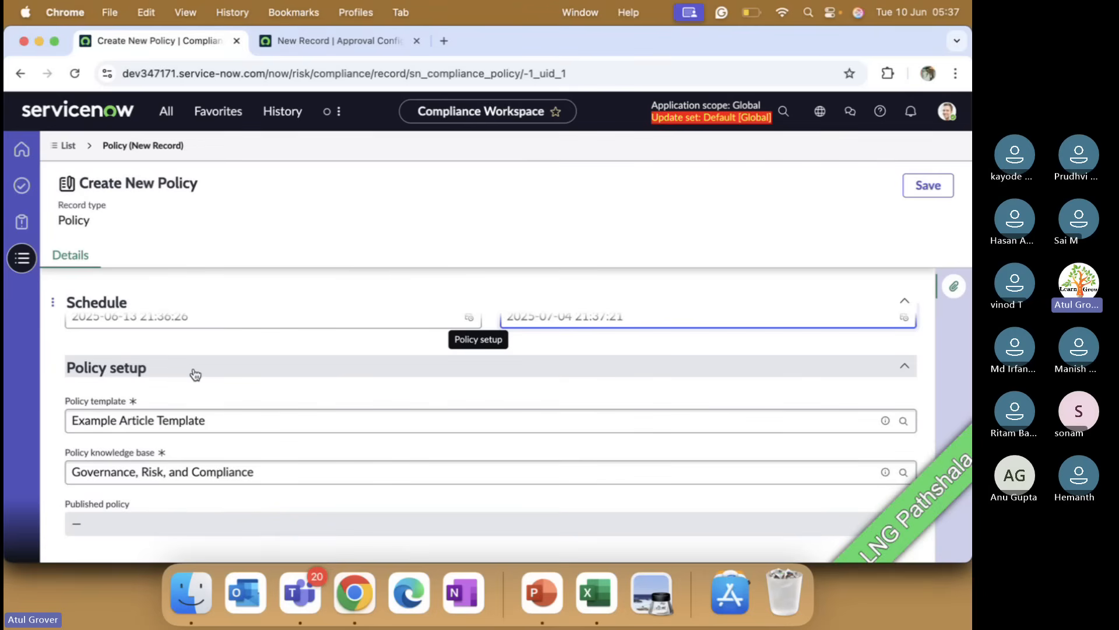
scroll(195, 374, "up", 10)
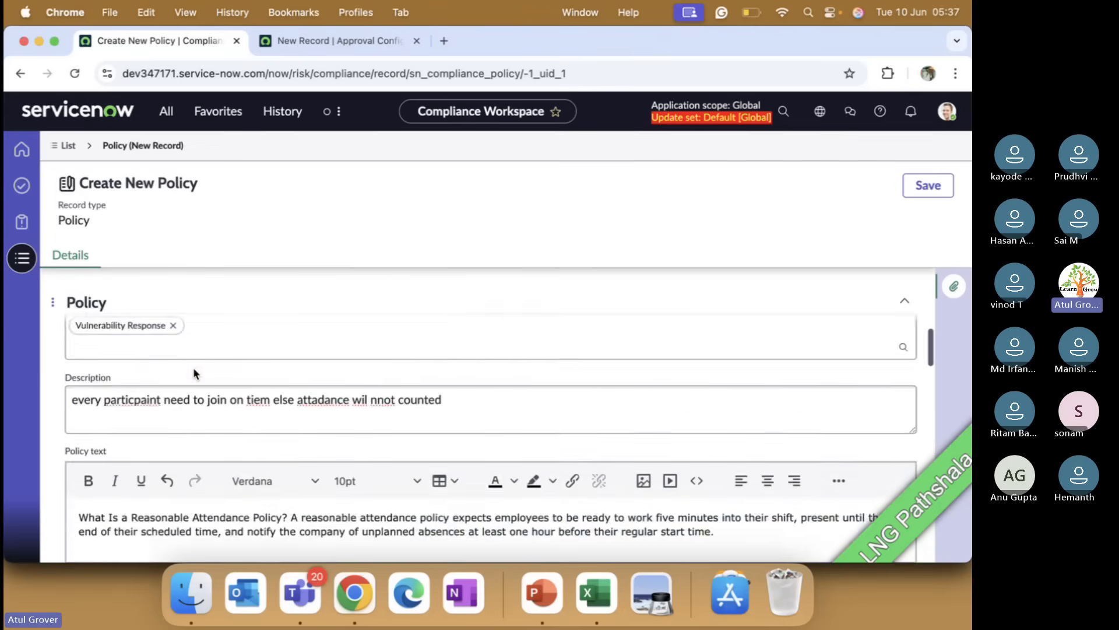
scroll(193, 367, "up", 5)
scroll(193, 367, "down", 4)
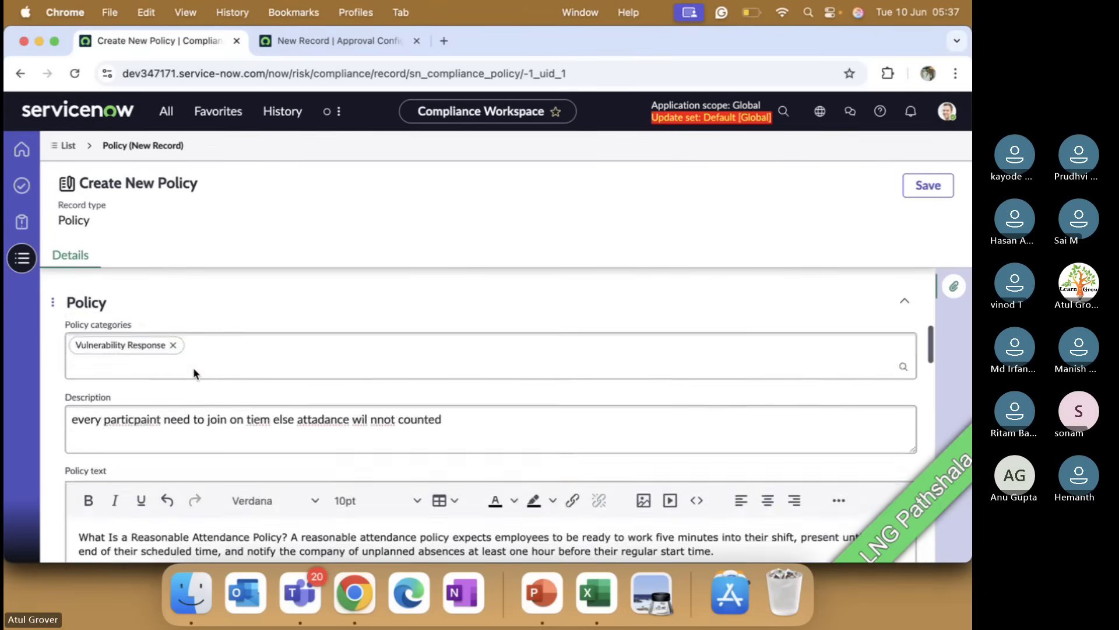
scroll(193, 372, "down", 4)
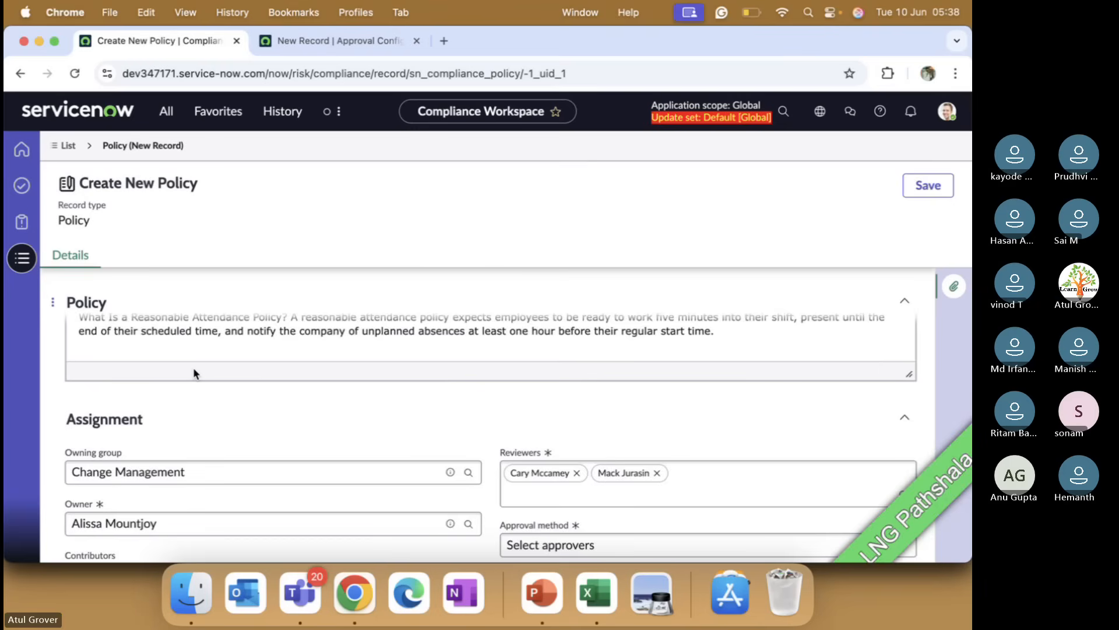
scroll(296, 438, "down", 10)
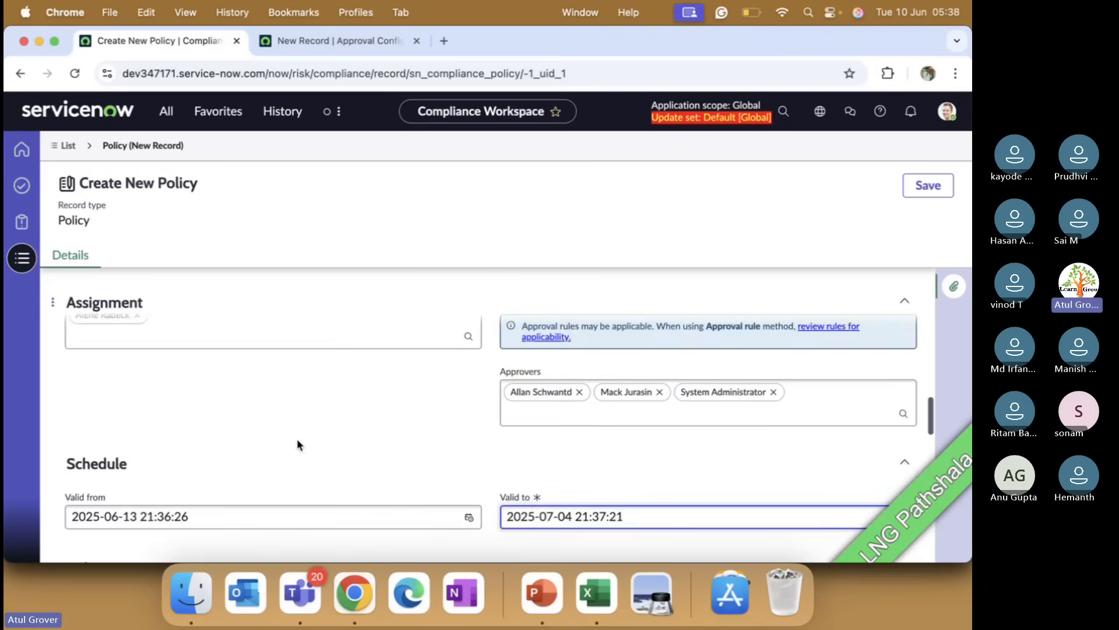
scroll(296, 438, "down", 3)
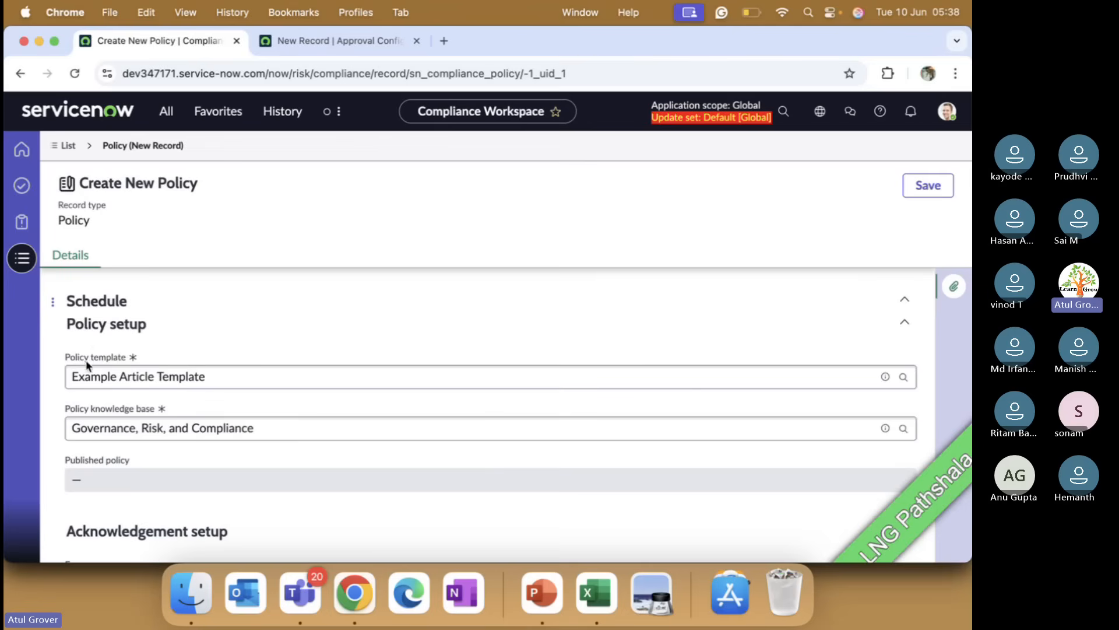
left_click(246, 379)
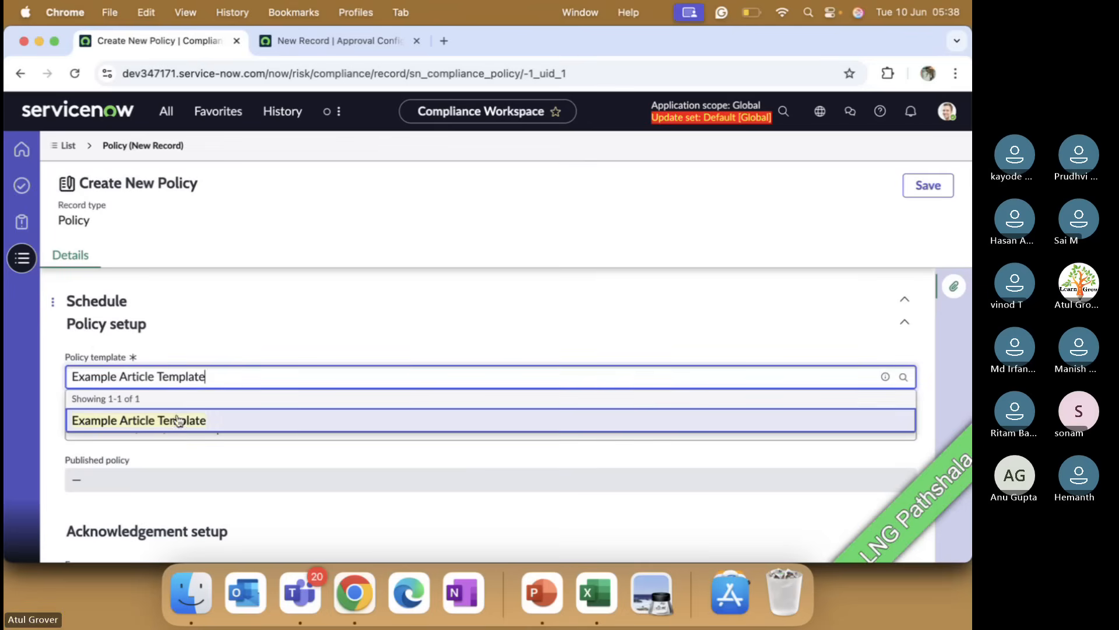
left_click(177, 421)
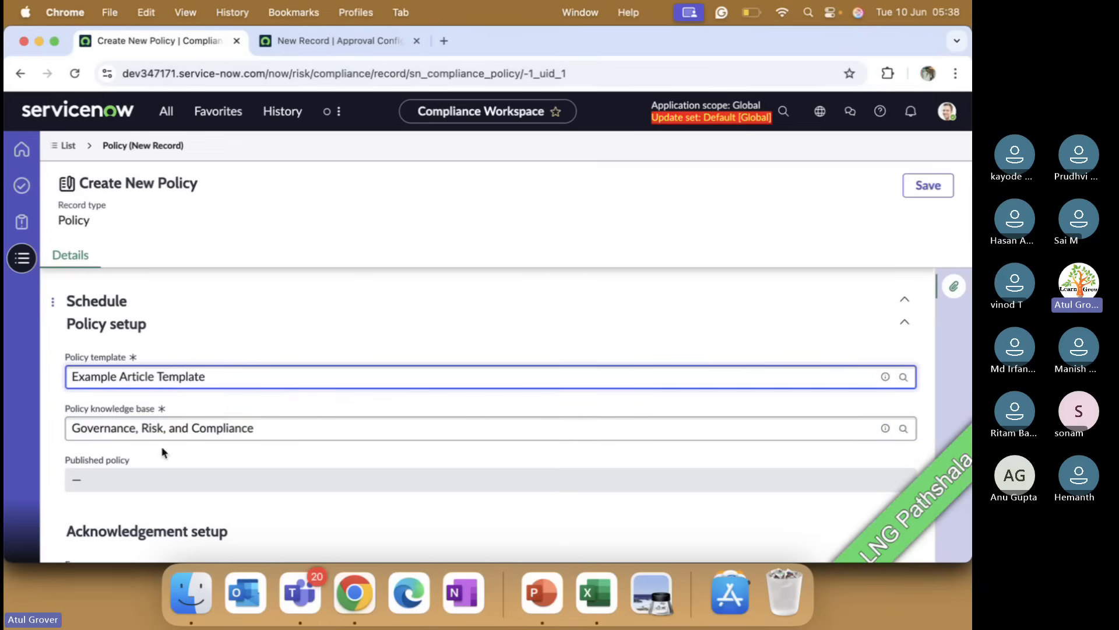
Step: Search the application navigator on the approval rule tab for policy t entries
left_click(366, 51)
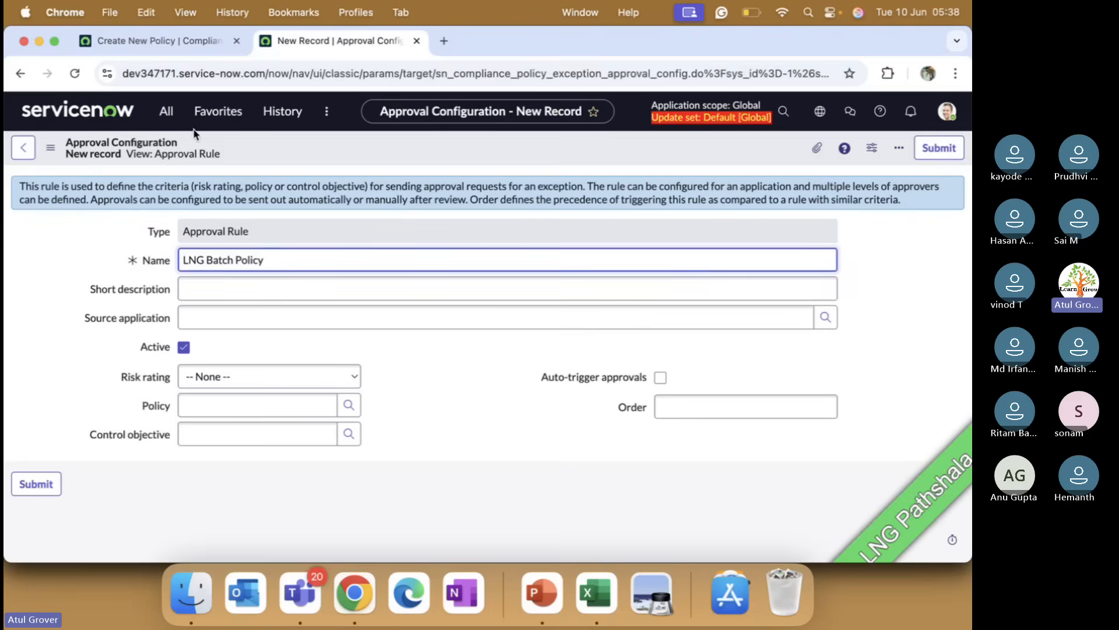
left_click(168, 112)
type("p")
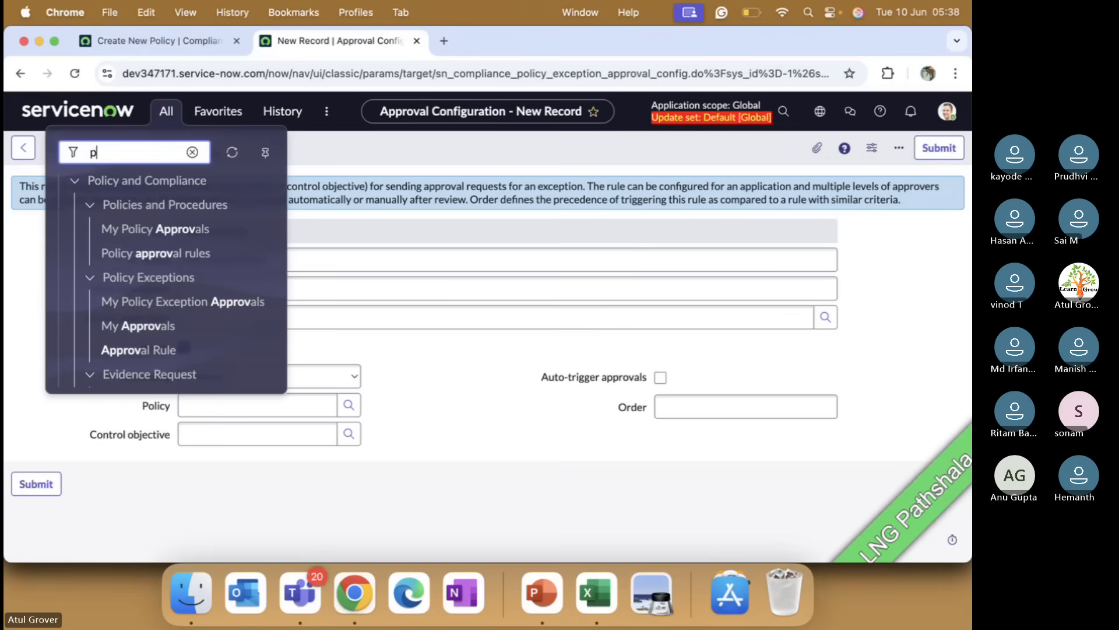
type("olicy")
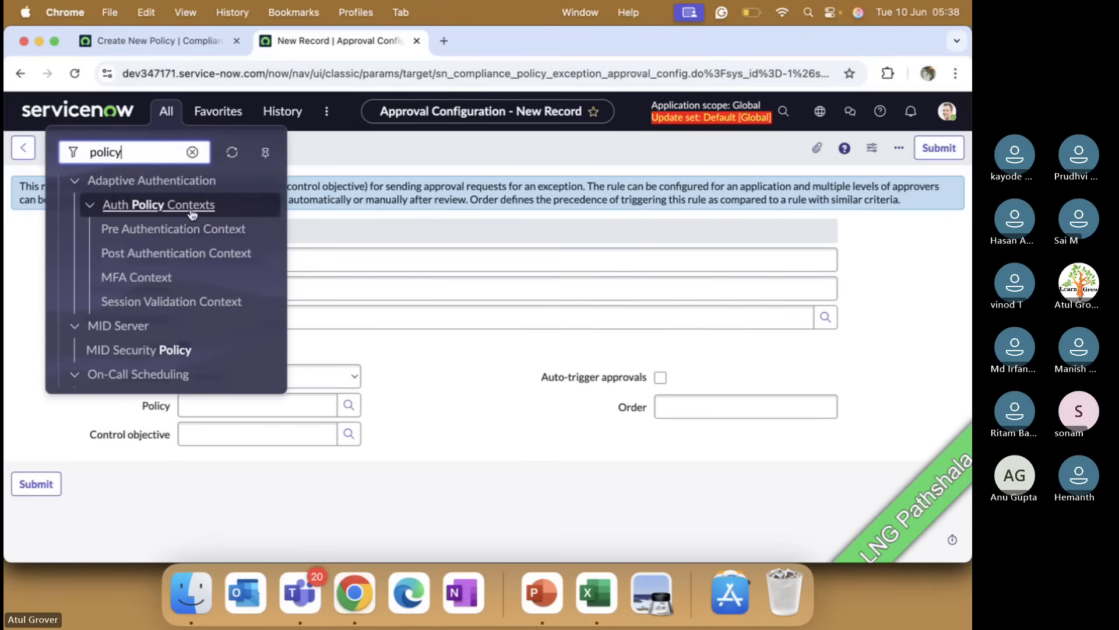
type(" t")
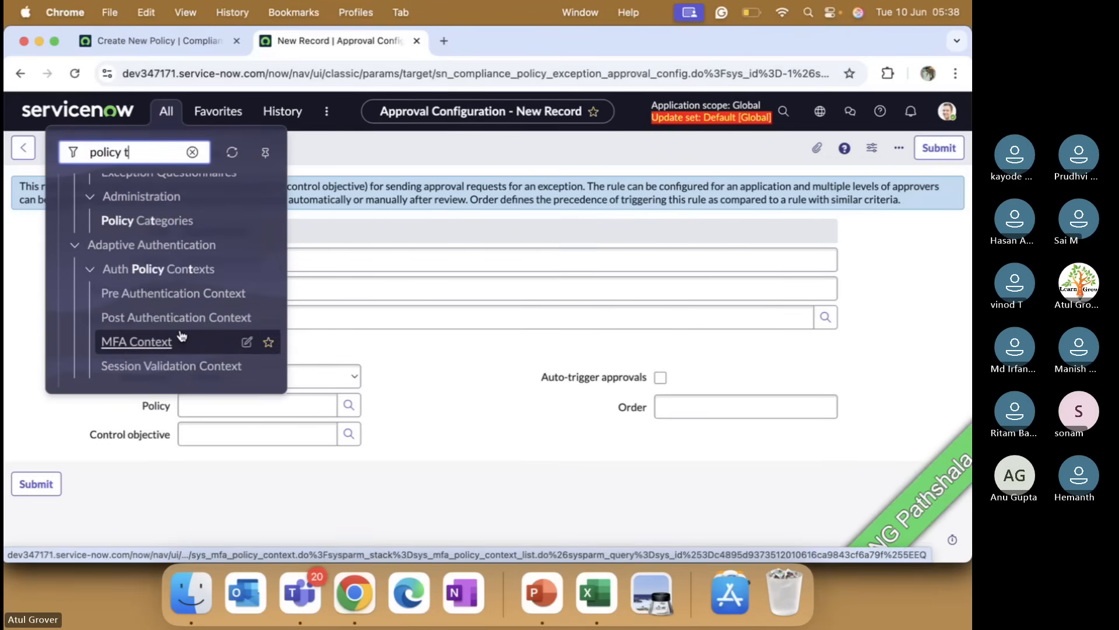
scroll(183, 341, "up", 4)
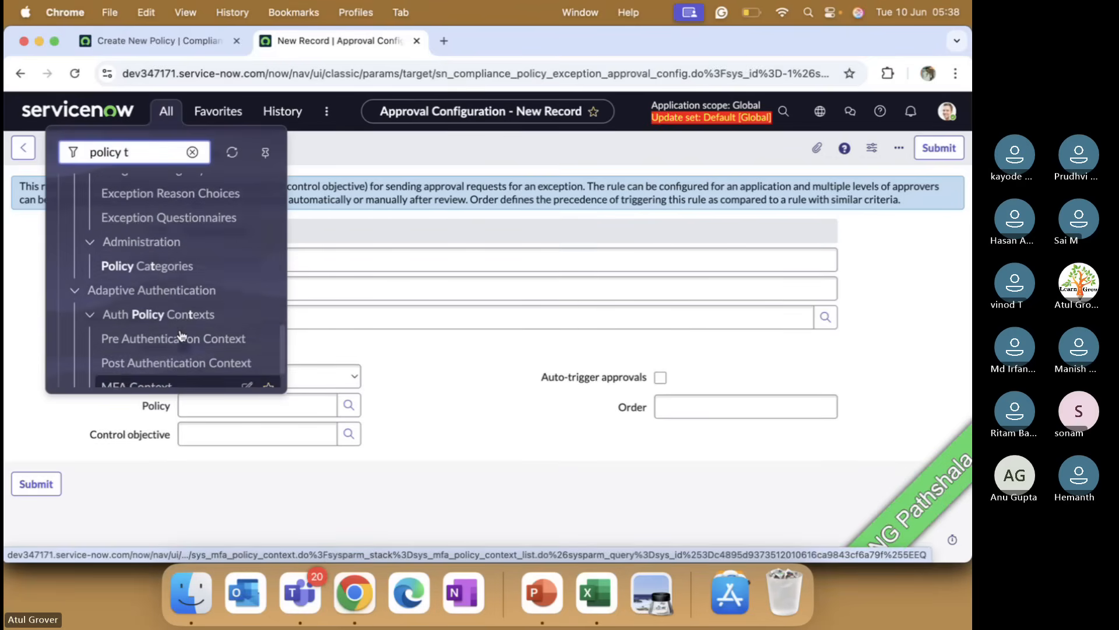
scroll(183, 335, "down", 3)
scroll(183, 326, "up", 3)
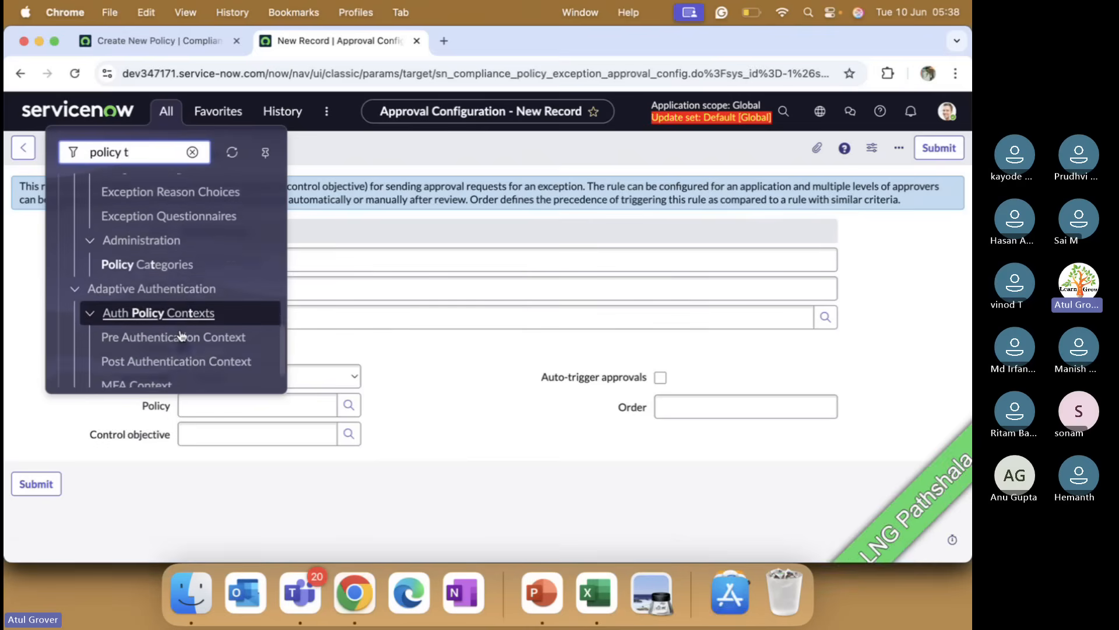
scroll(182, 322, "up", 5)
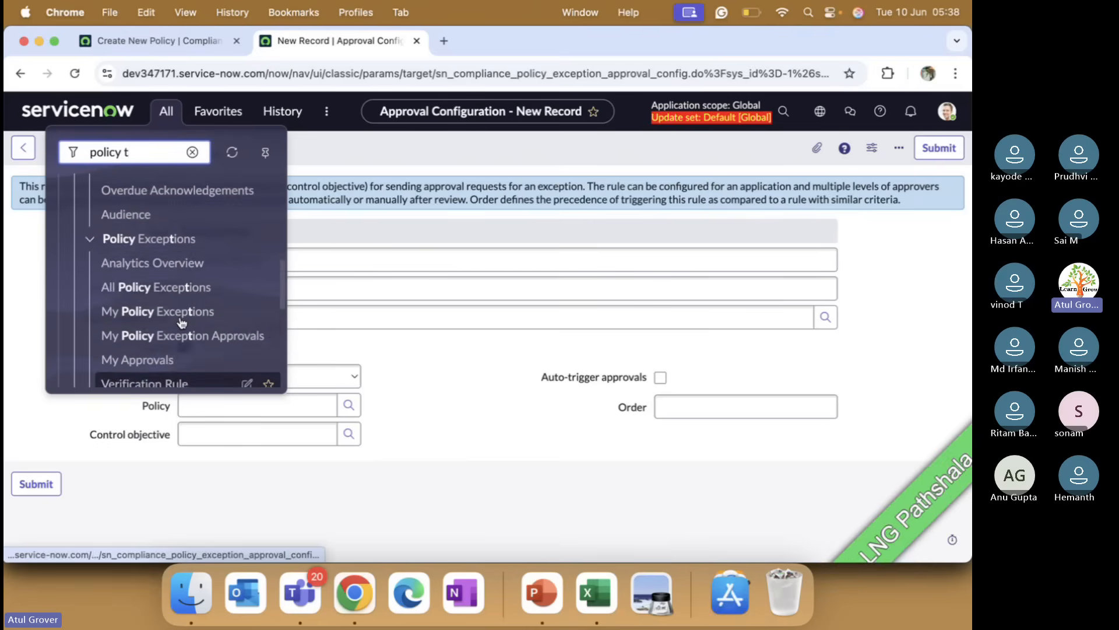
scroll(183, 322, "up", 5)
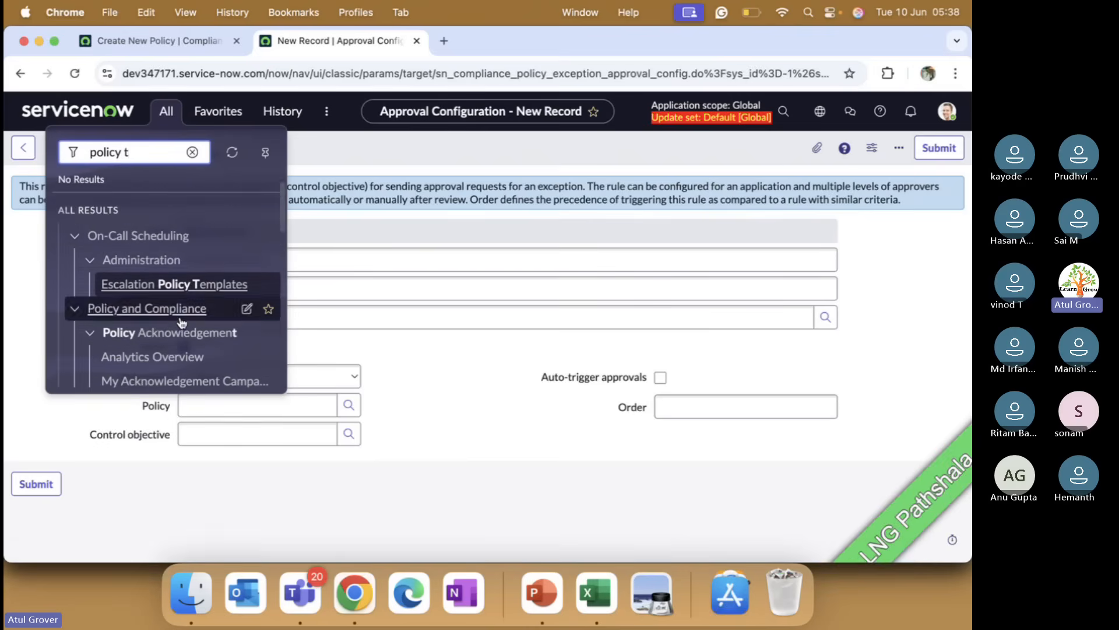
left_click(186, 47)
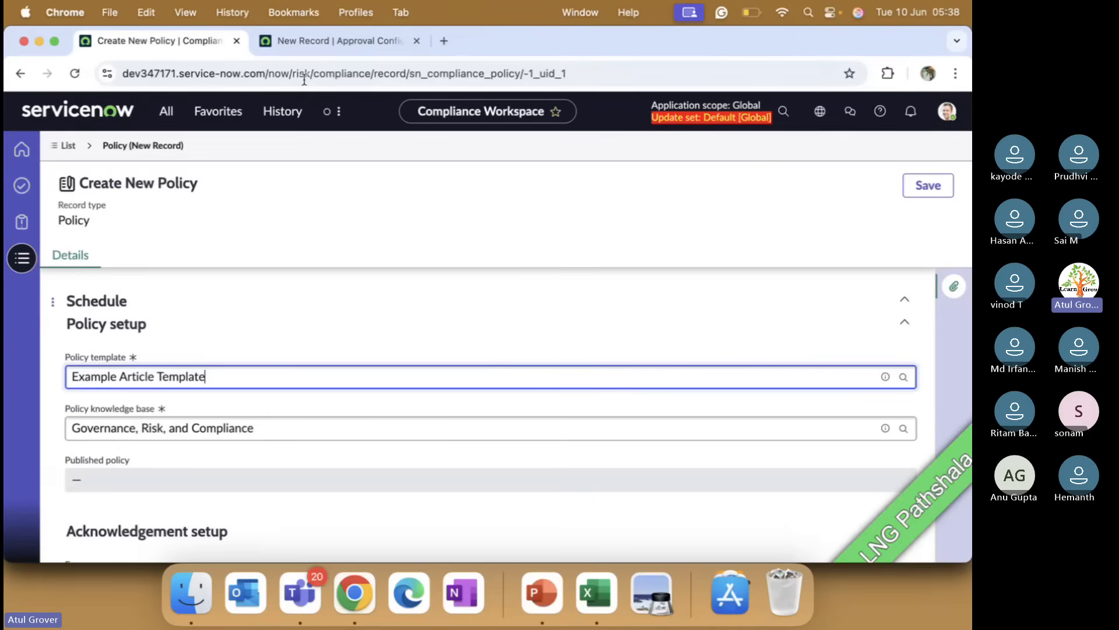
Step: Search the application navigator for policy entries and open the Policies list, leaving the unsaved approval rule
left_click(318, 44)
left_click(169, 111)
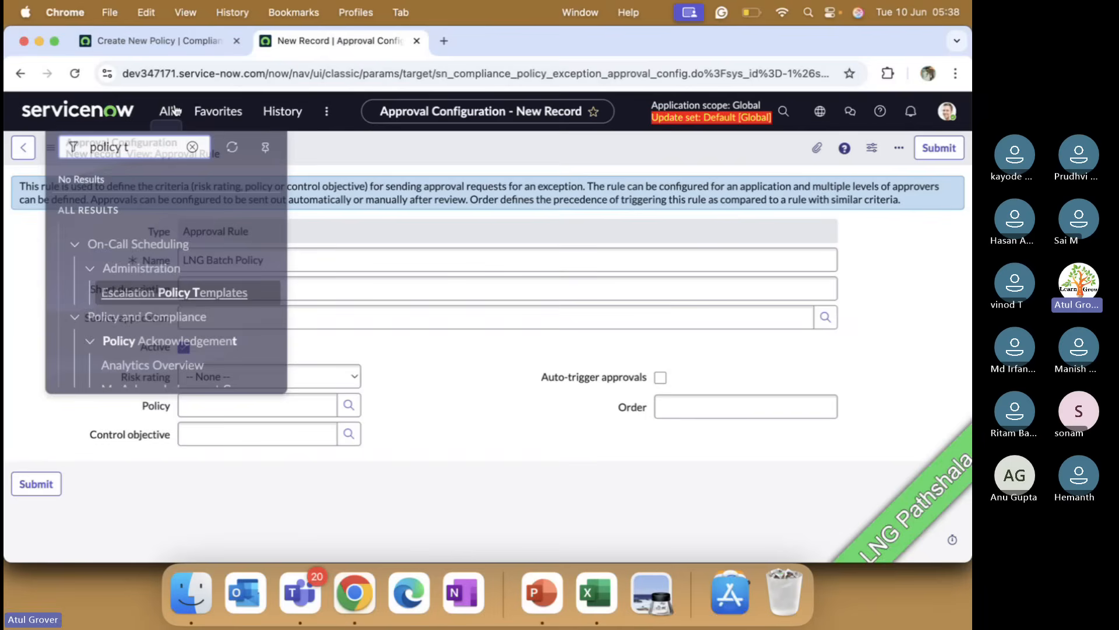
key("Right")
key("BackSpace")
type("a")
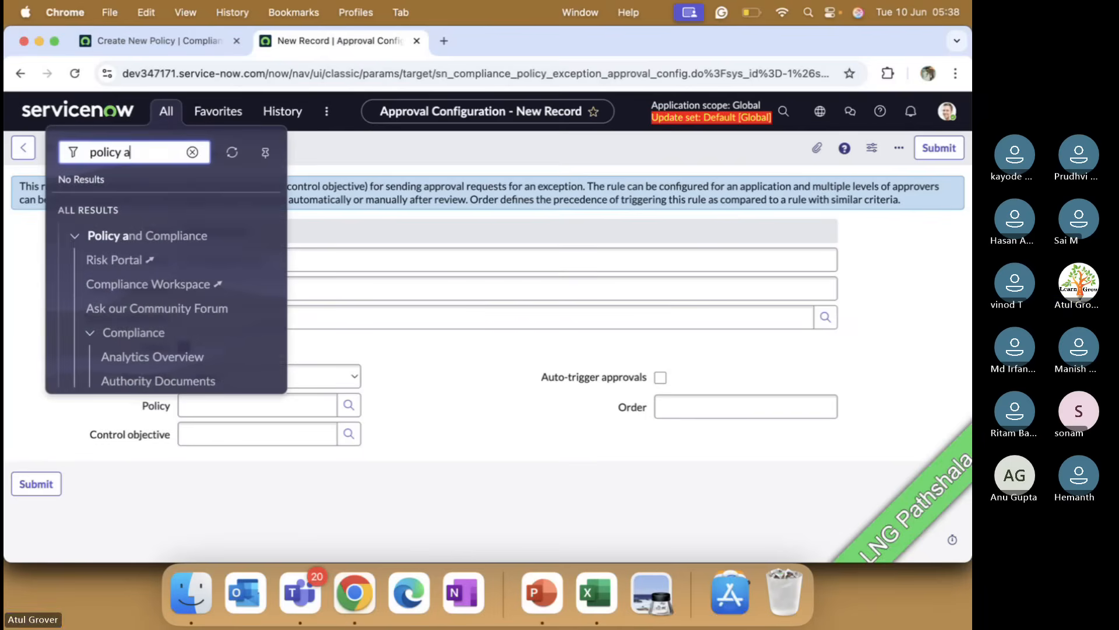
type("rt")
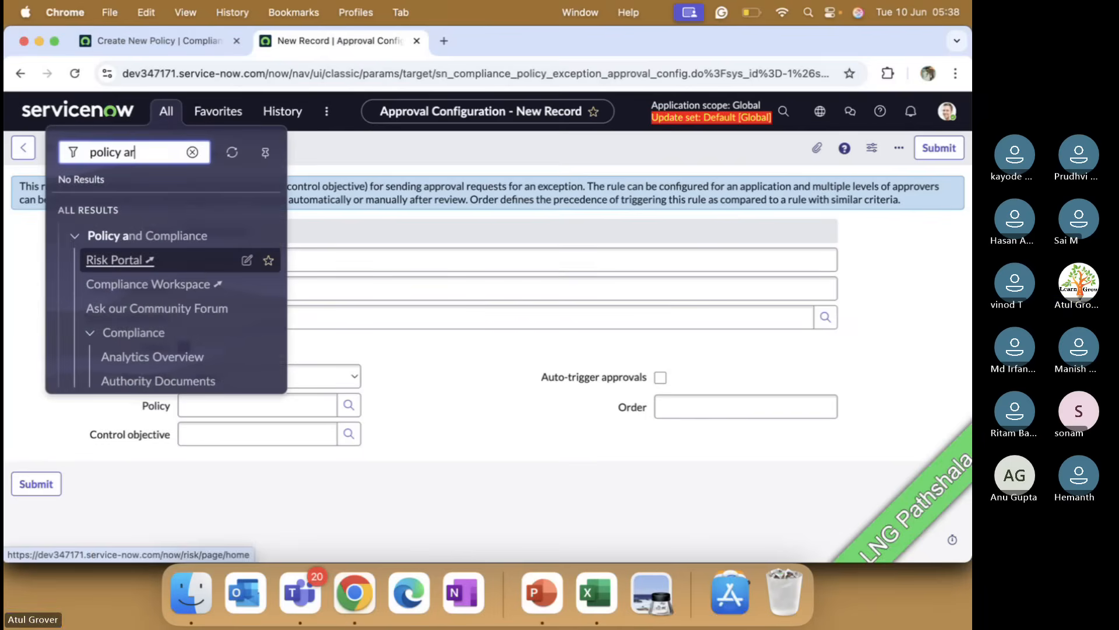
key("BackSpace")
key("BackSpace")
key("BackSpace")
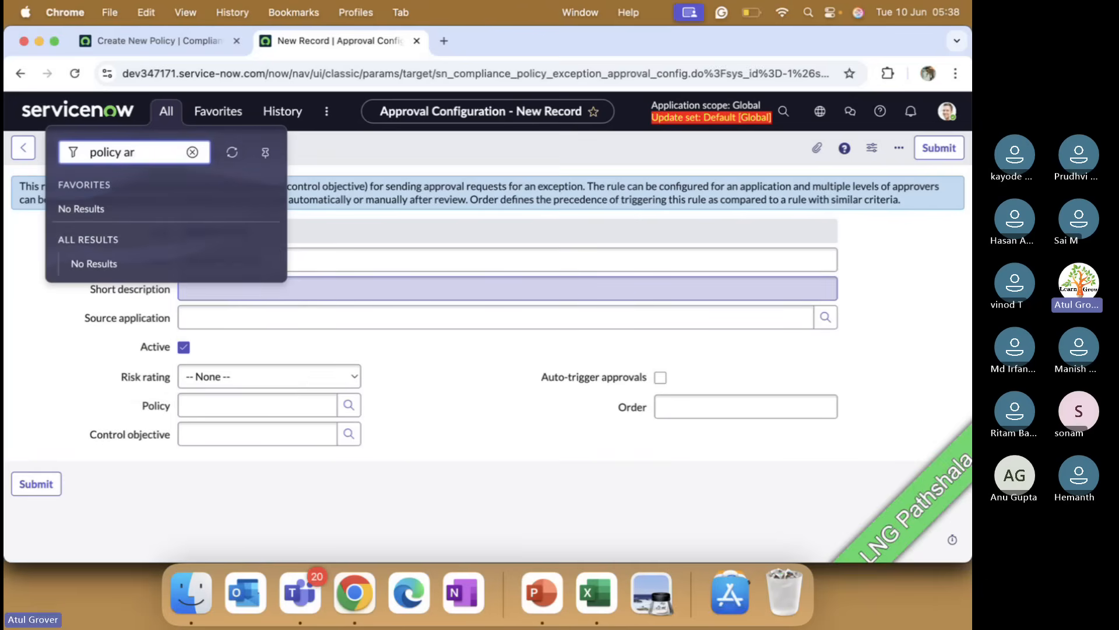
type("tye")
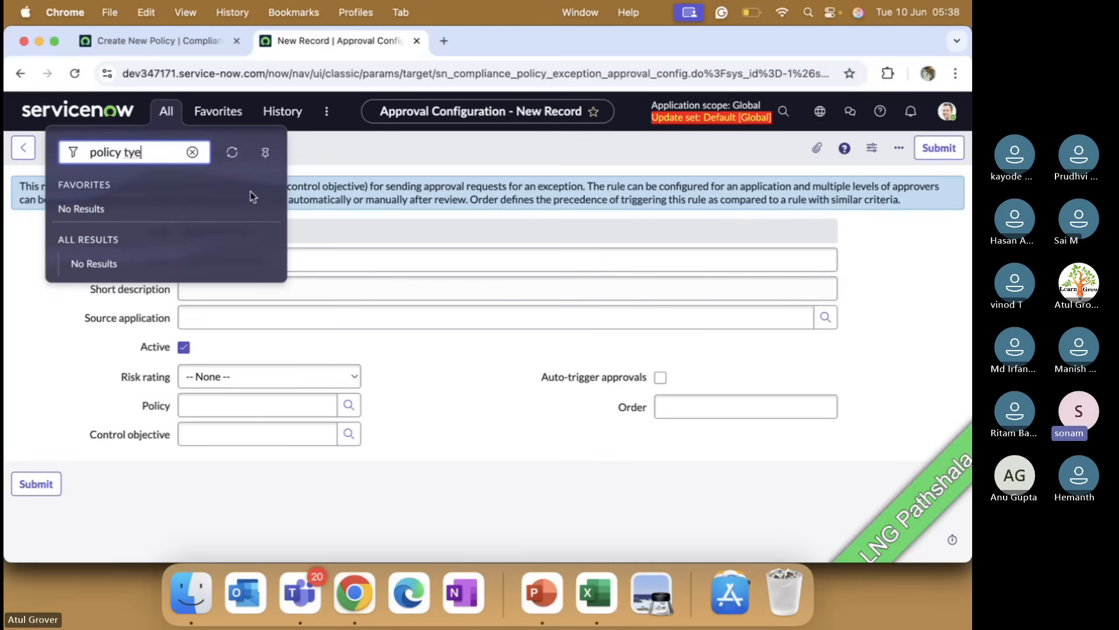
left_click(188, 151)
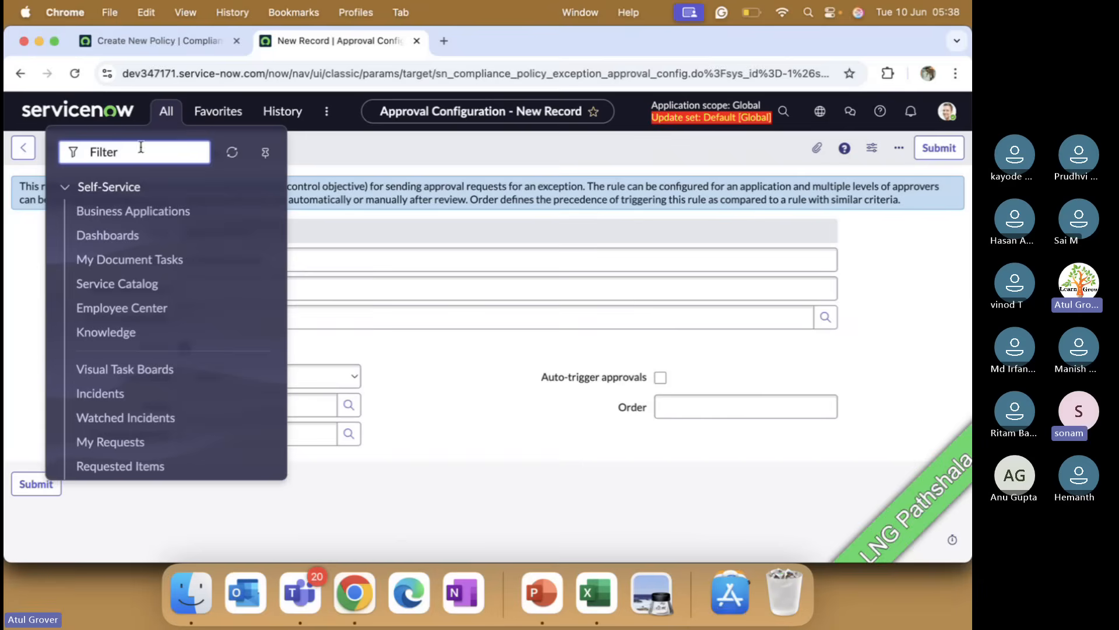
type("ploc")
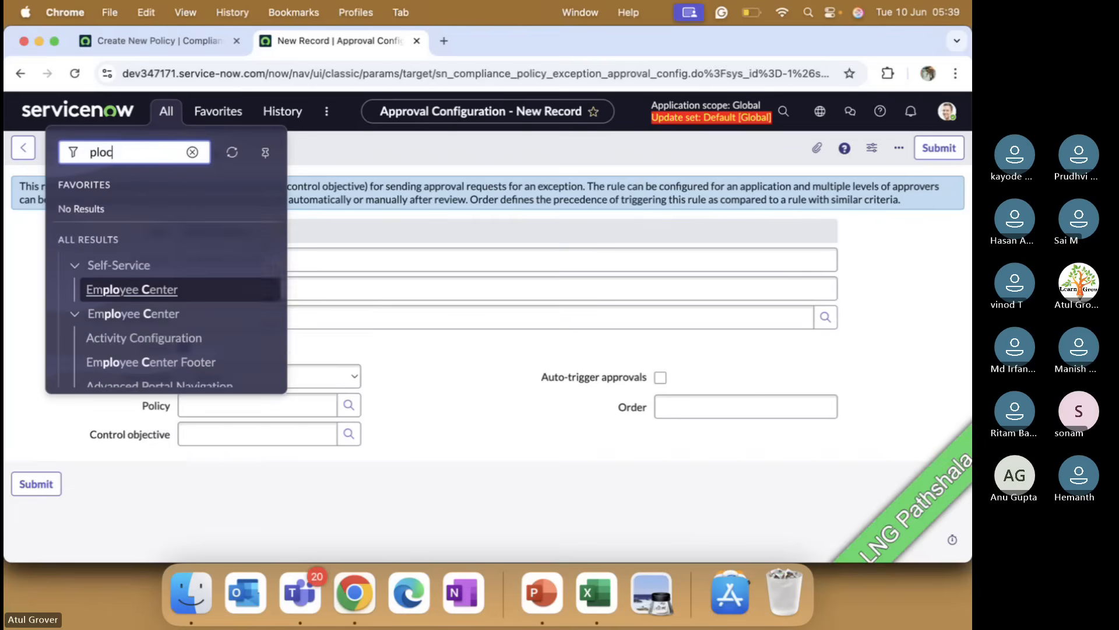
key("BackSpace")
key("BackSpace")
type("olic")
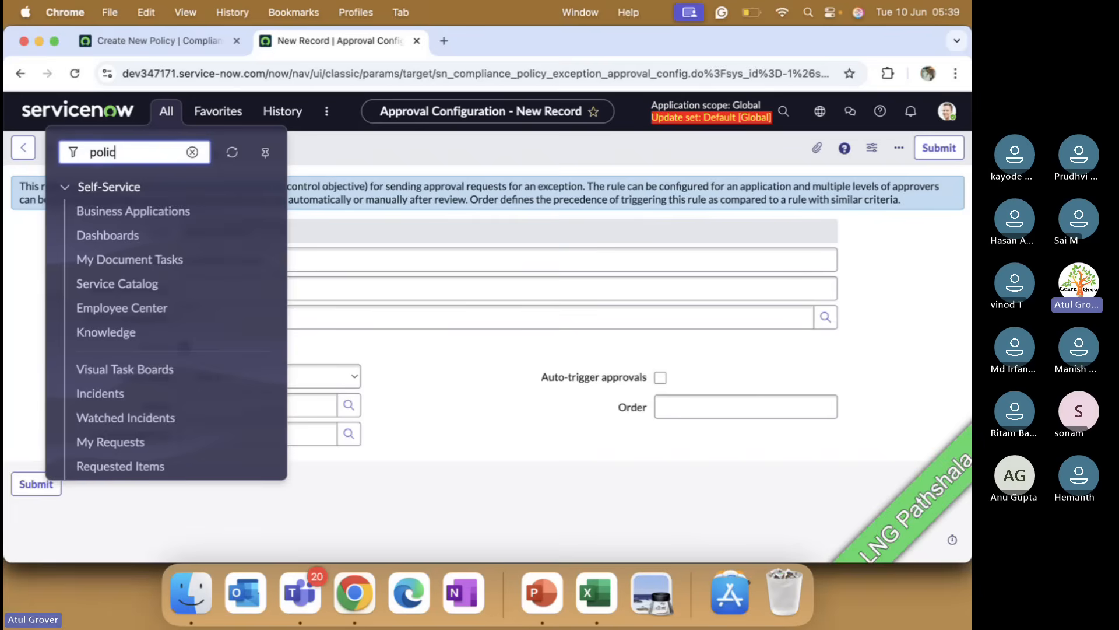
type("y")
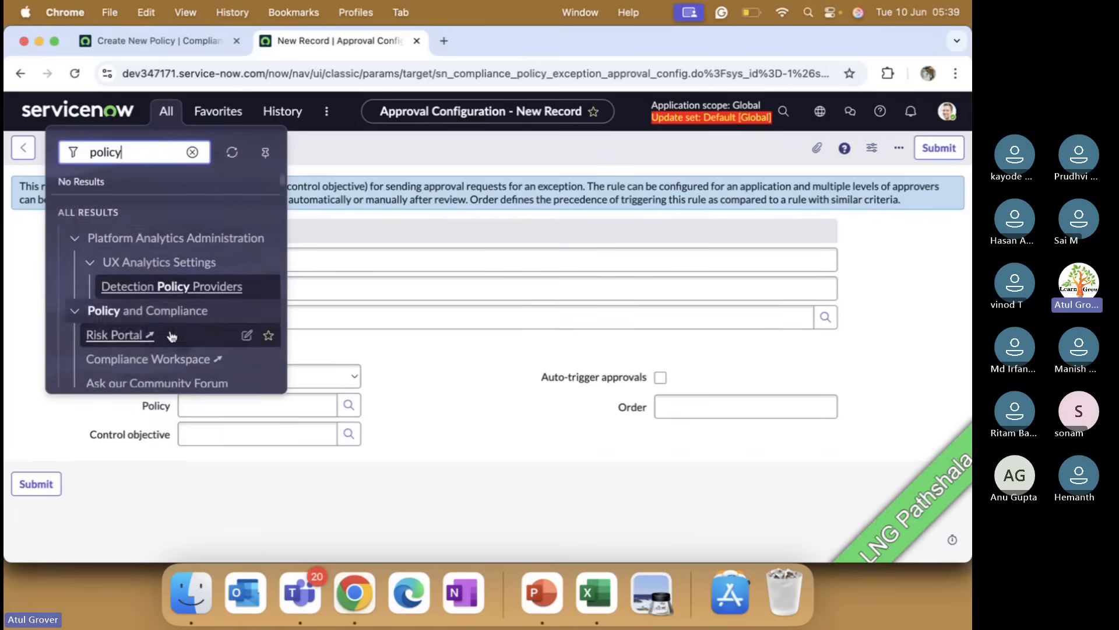
scroll(170, 337, "down", 5)
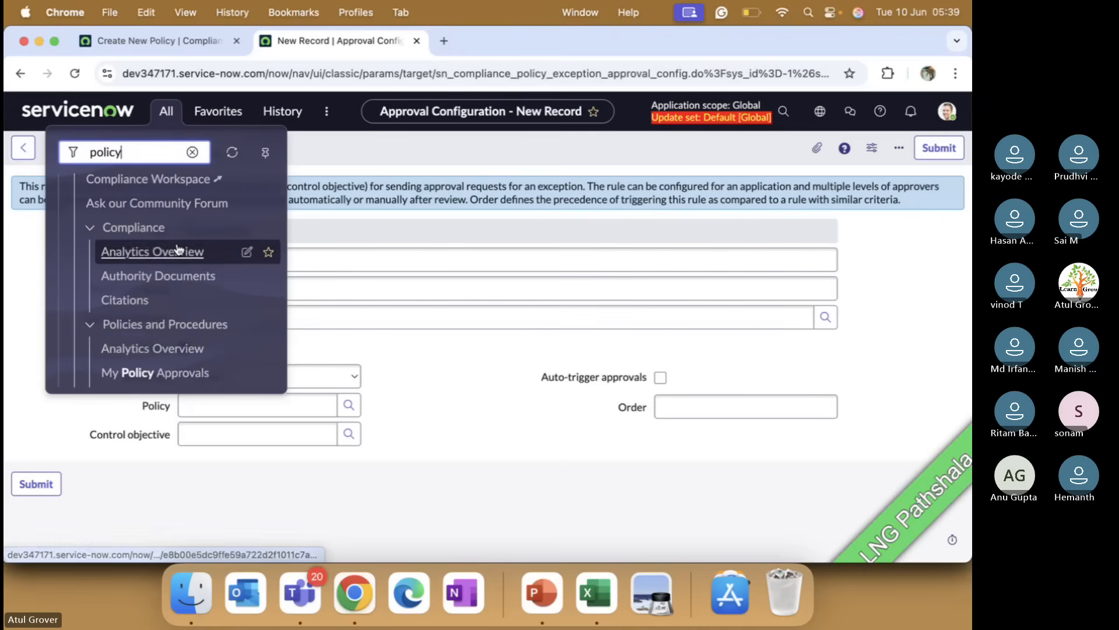
scroll(178, 248, "up", 5)
scroll(179, 250, "down", 5)
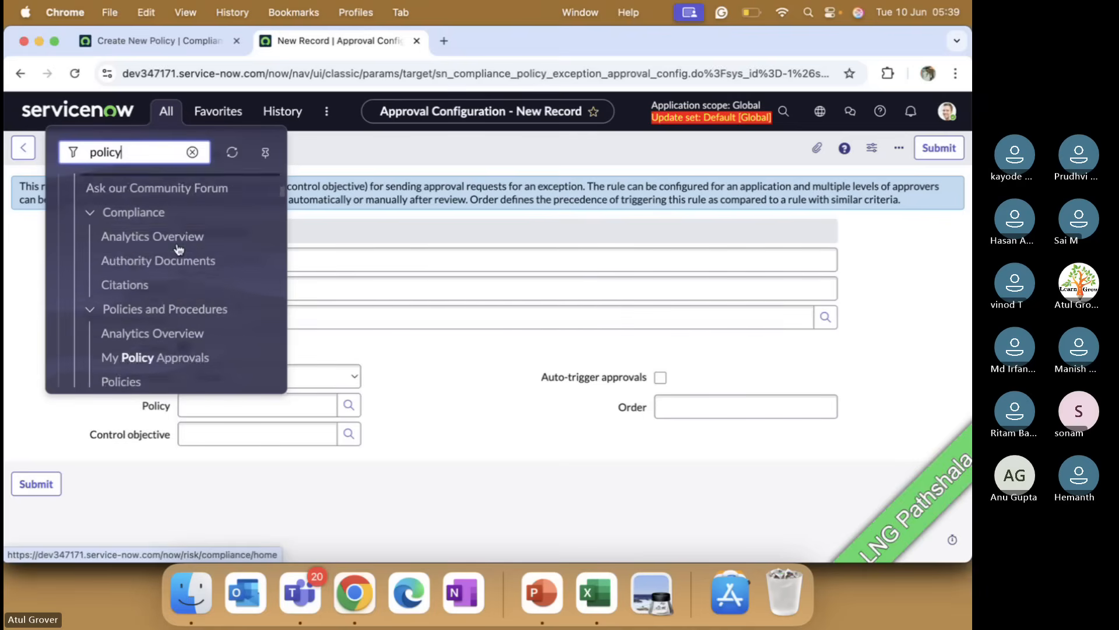
scroll(179, 250, "down", 3)
left_click(124, 222)
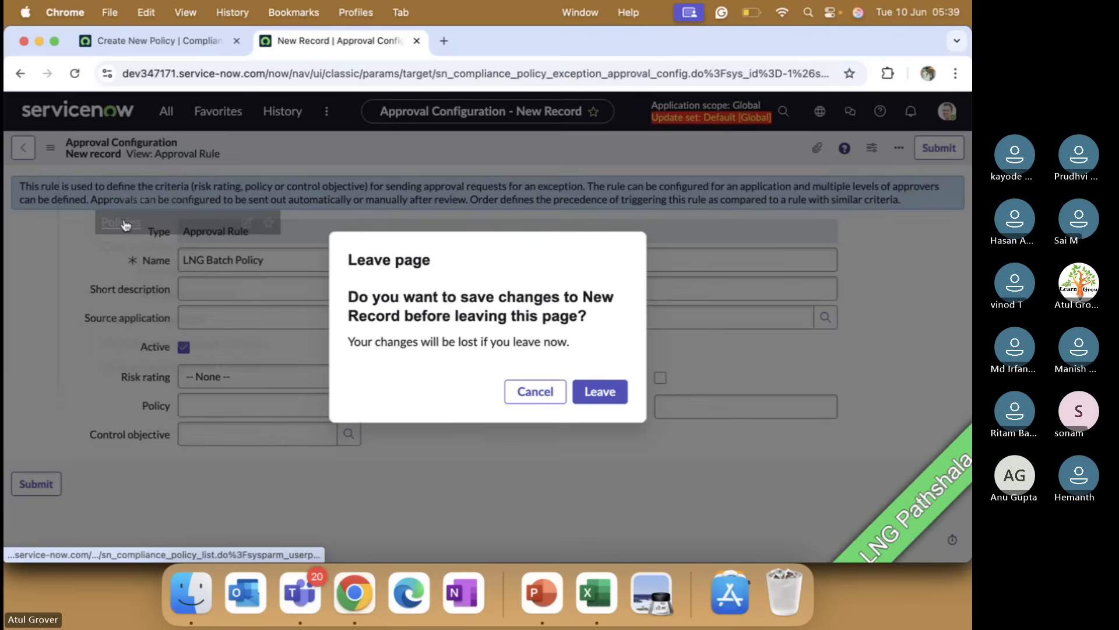
left_click(594, 391)
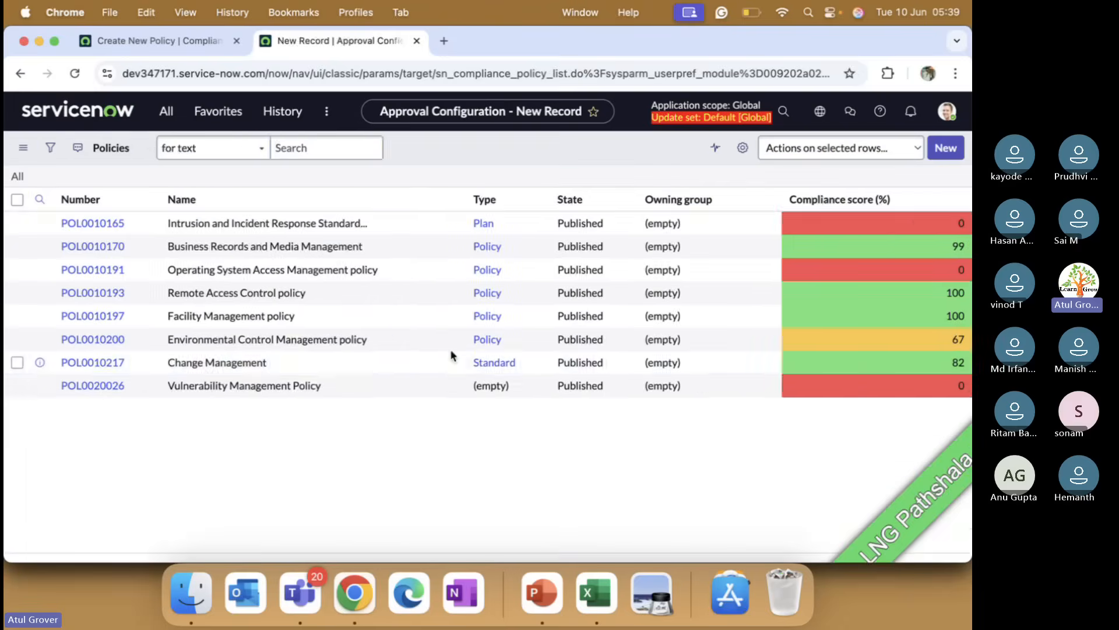
Step: Open the Environmental Control Management policy and review its fields and tabs
left_click(104, 371)
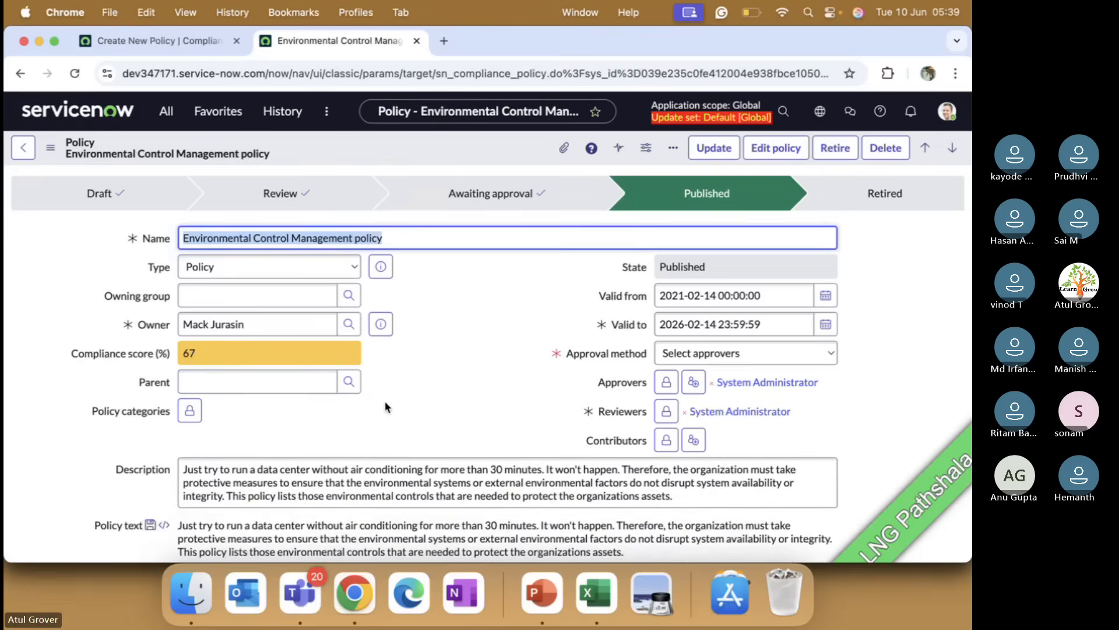
scroll(385, 406, "down", 5)
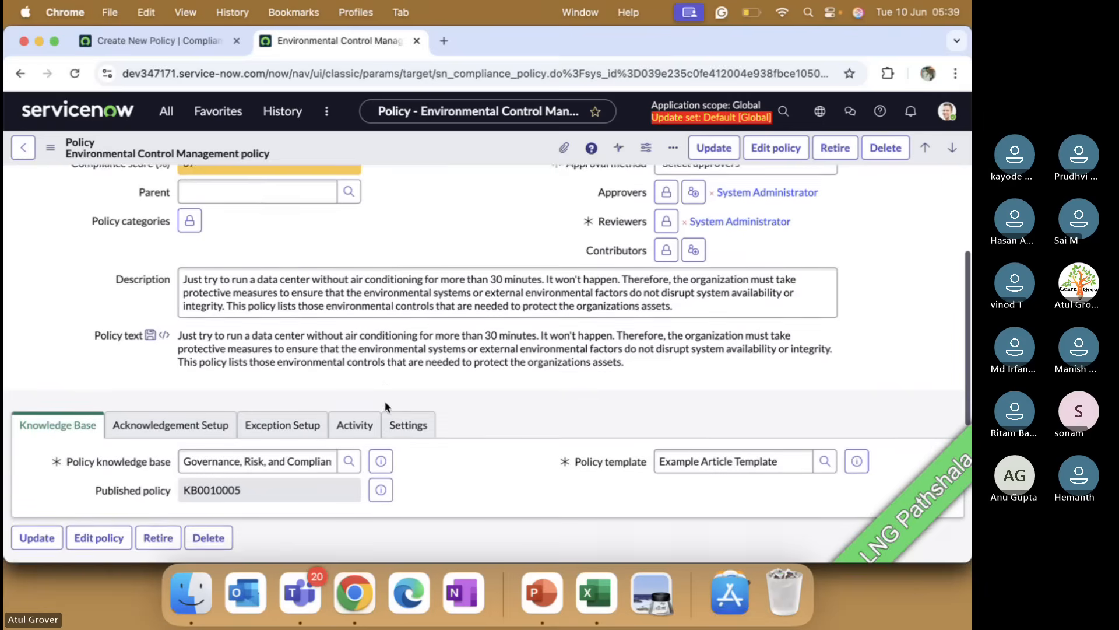
scroll(385, 406, "up", 5)
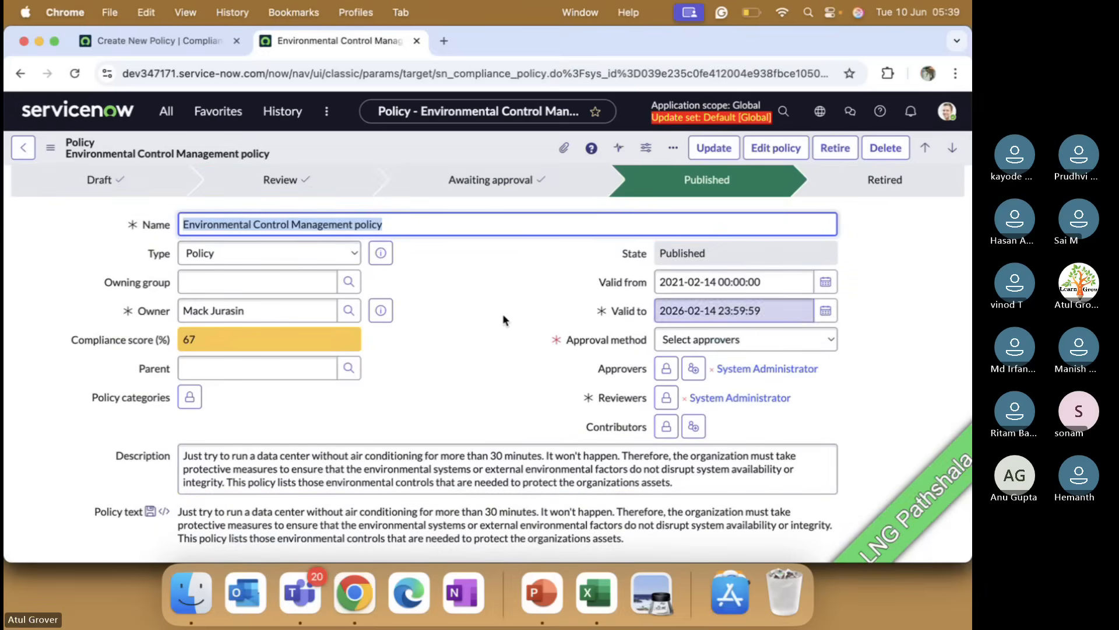
Step: Search the application navigator for knowledge article templates and open the Article Templates list
left_click(158, 40)
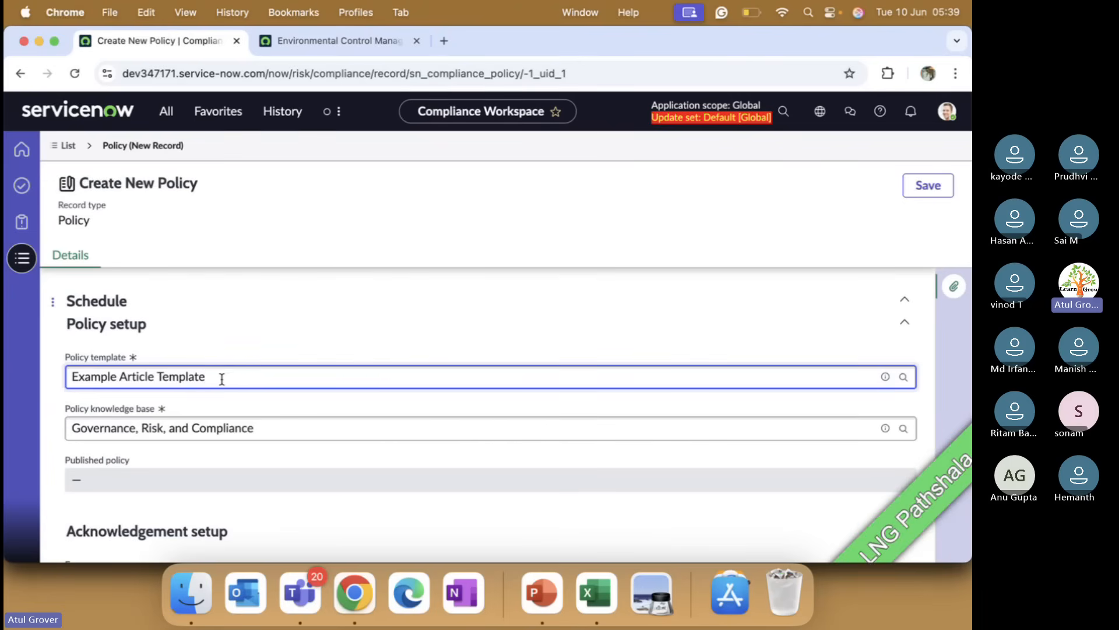
left_click(305, 39)
left_click(169, 113)
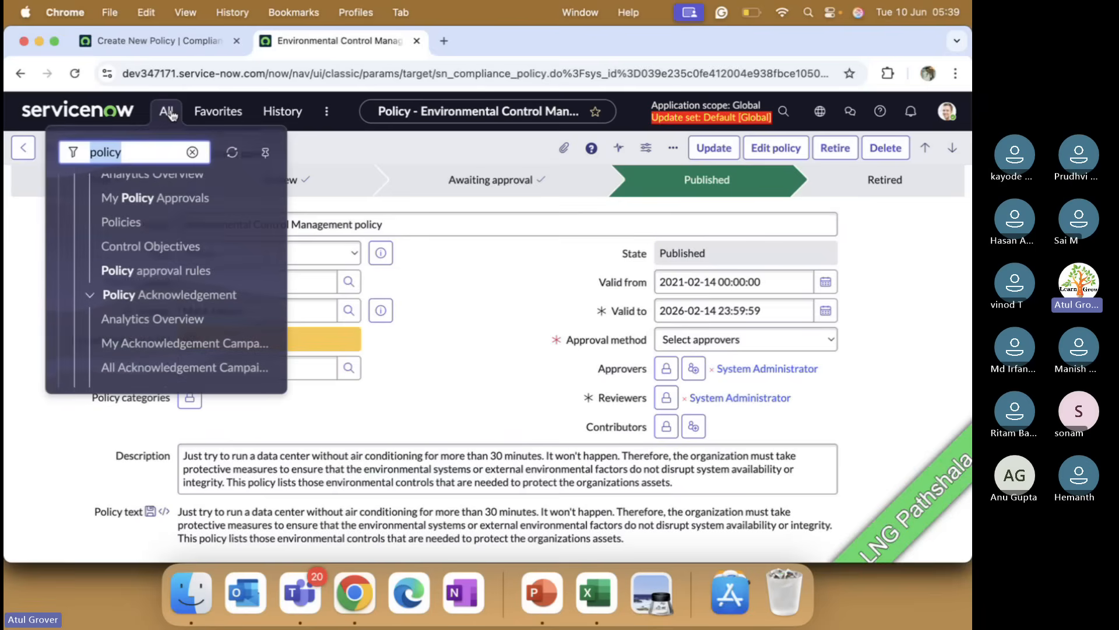
type("knowledge")
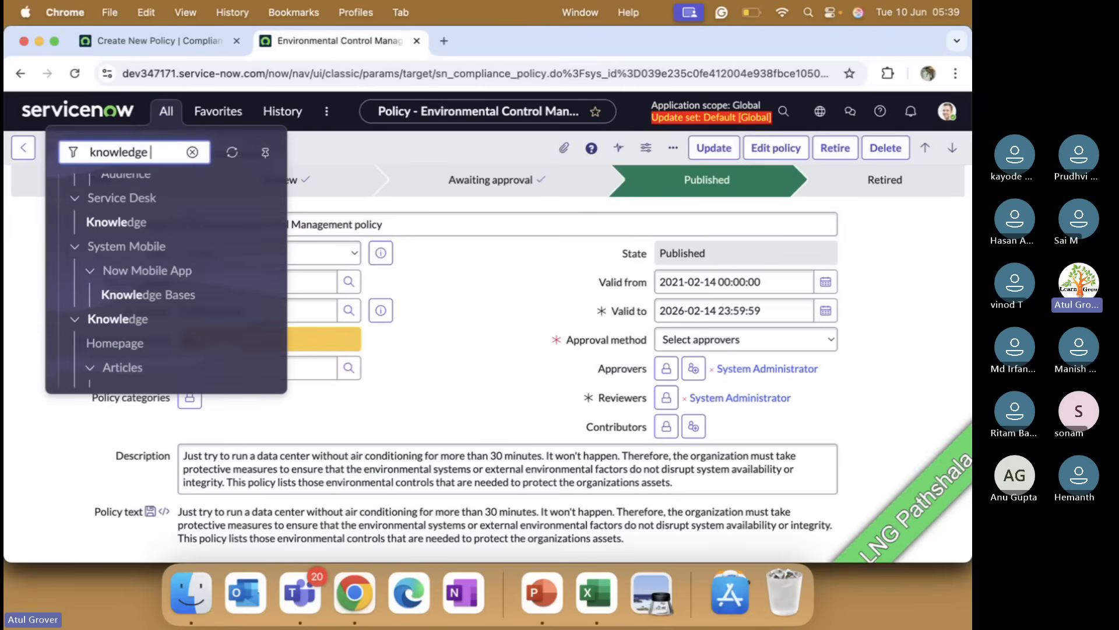
type(" te")
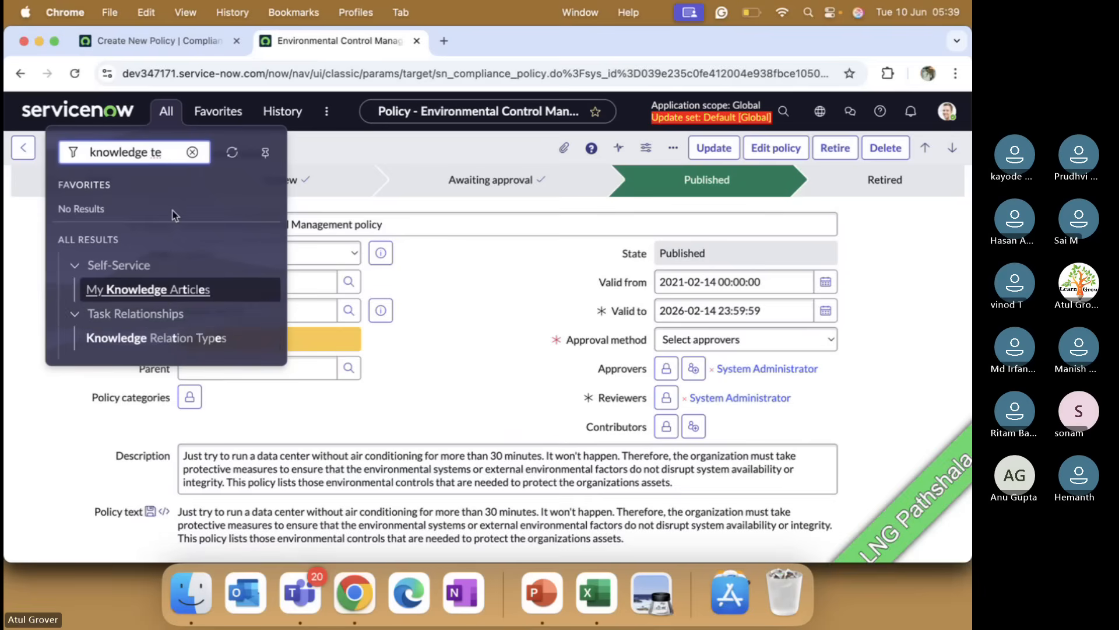
key("BackSpace")
key("BackSpace")
key("BackSpace")
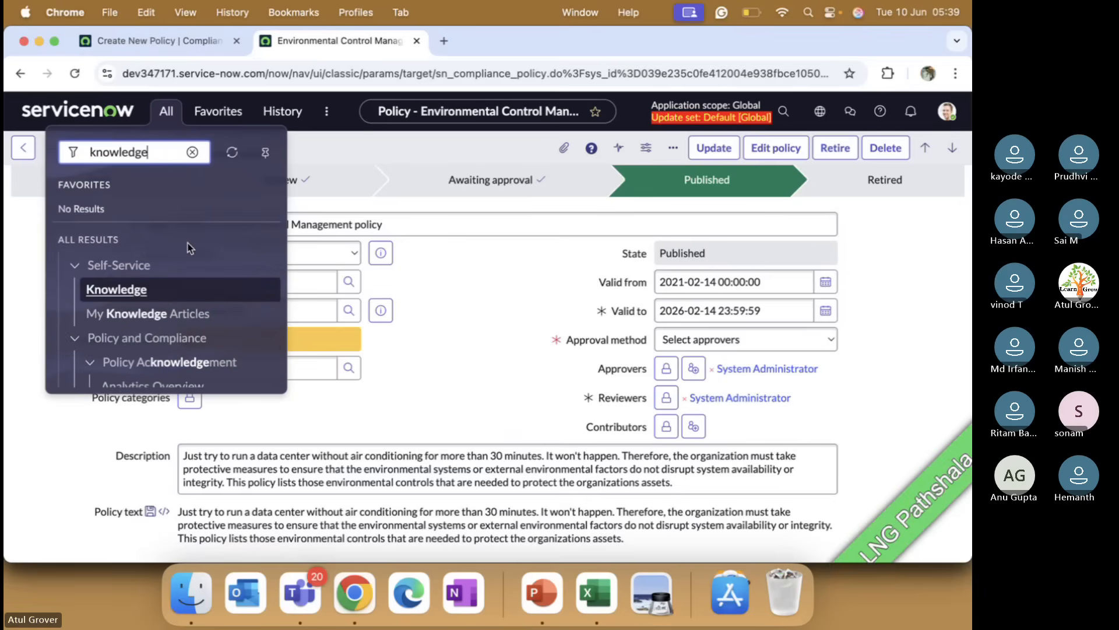
key("BackSpace")
key("BackSpace")
key("BackSpace")
key("BackSpace")
key("BackSpace")
key("BackSpace")
key("BackSpace")
key("BackSpace")
key("BackSpace")
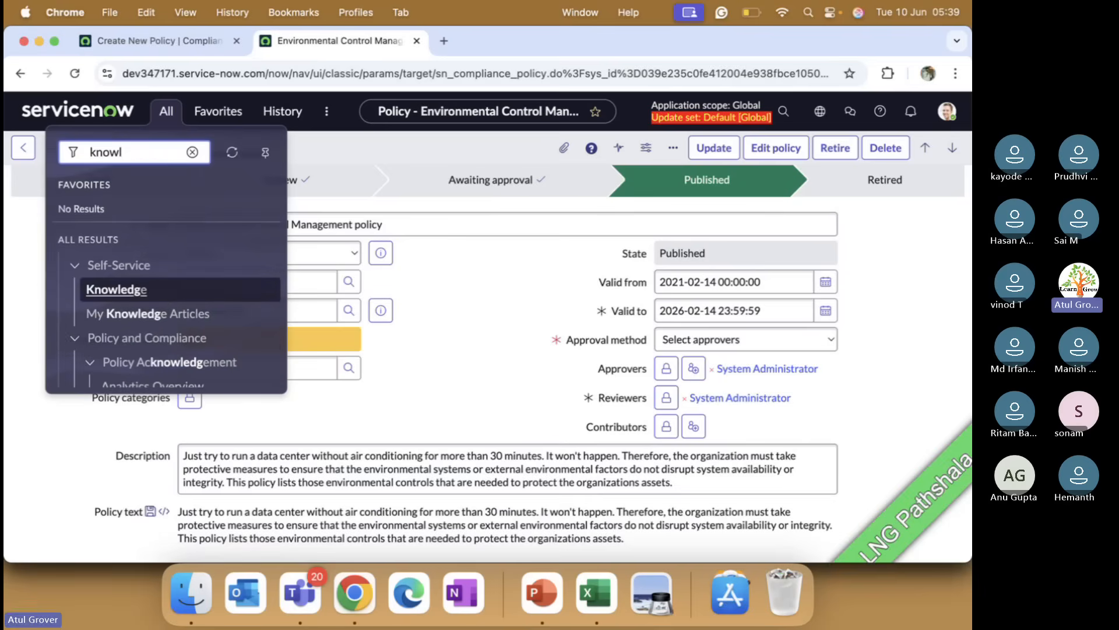
type("Artc")
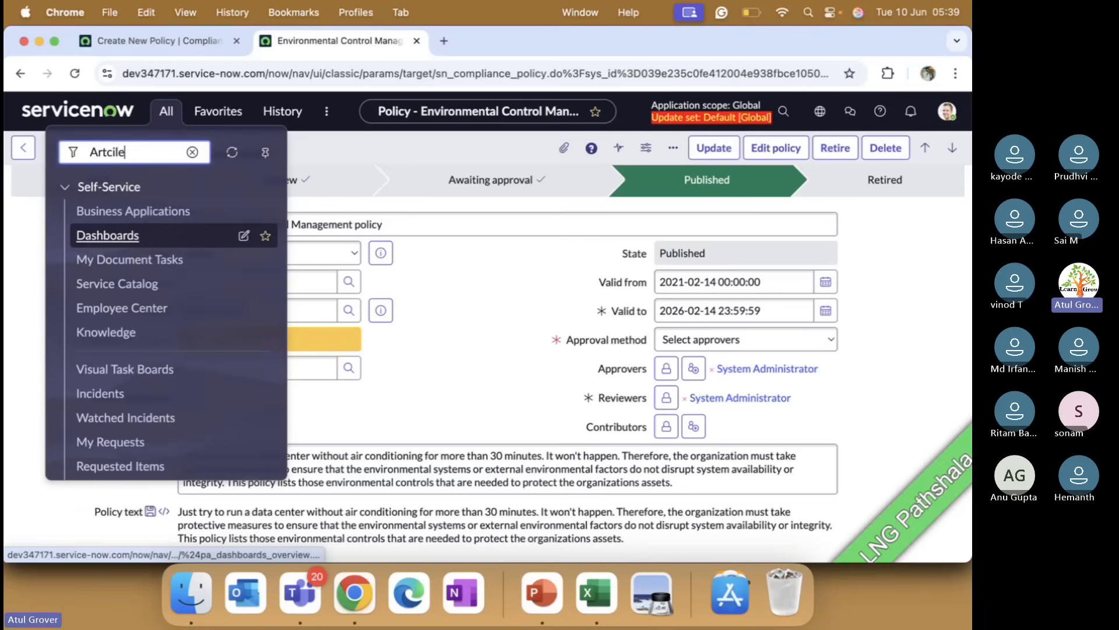
key("BackSpace")
type("icle t")
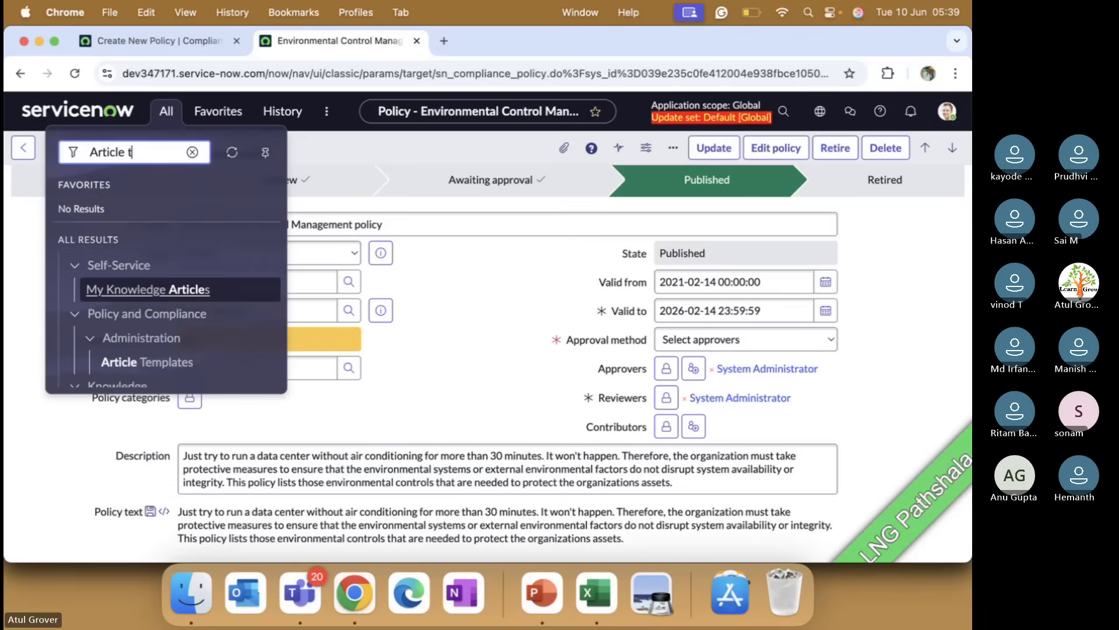
left_click(150, 324)
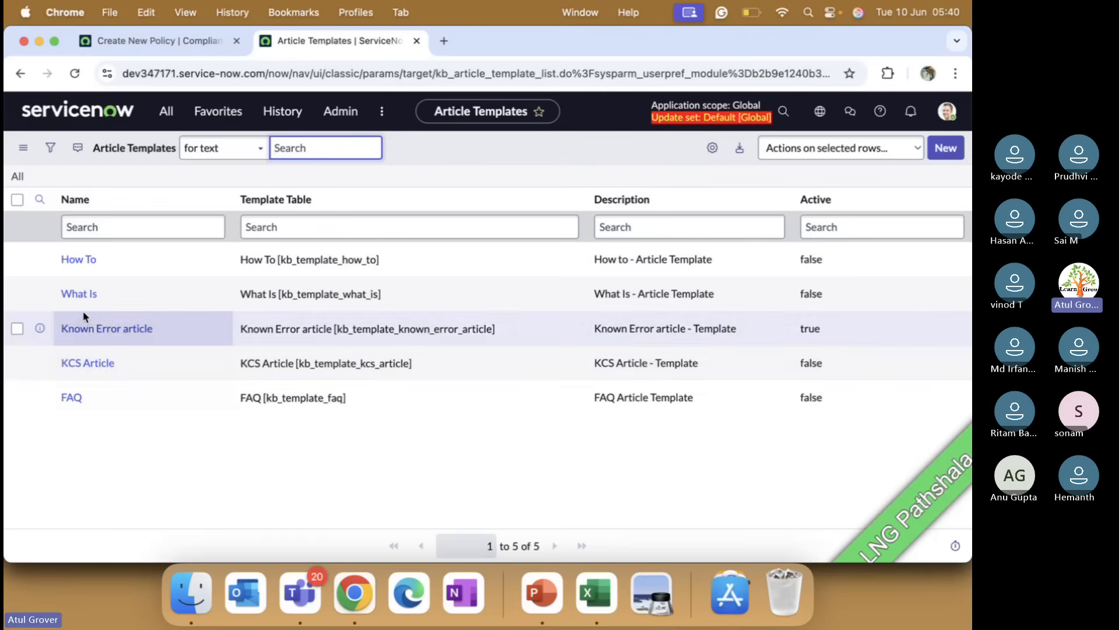
Step: Return to the new policy form and review its Policy template, knowledge base, Schedule and Policy sections
left_click(155, 40)
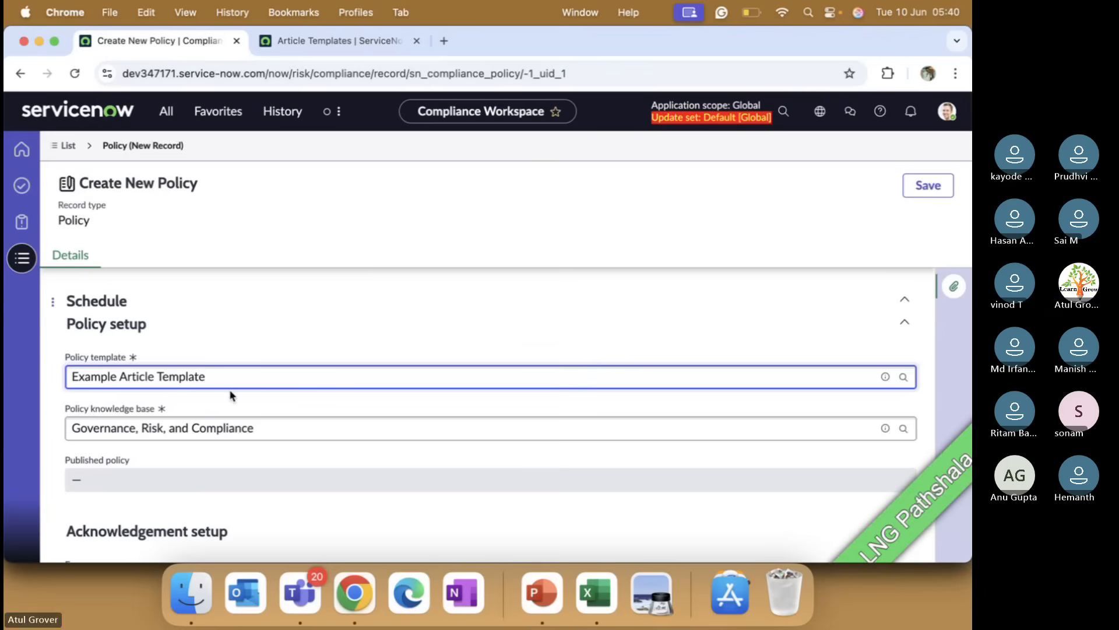
left_click(270, 426)
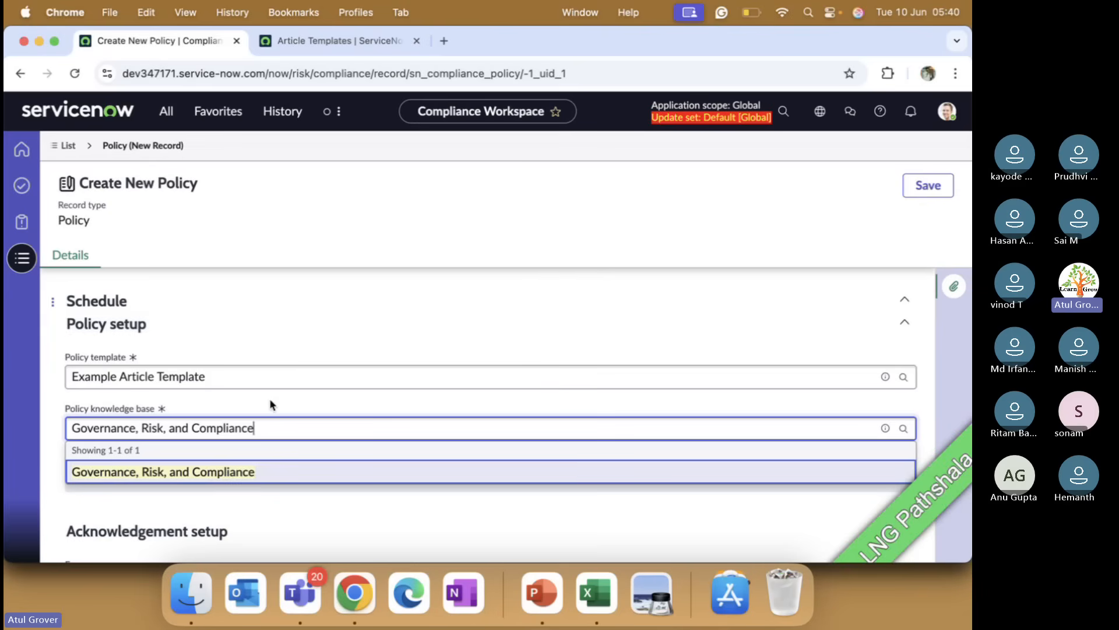
left_click(225, 377)
left_click_drag(219, 378, 70, 378)
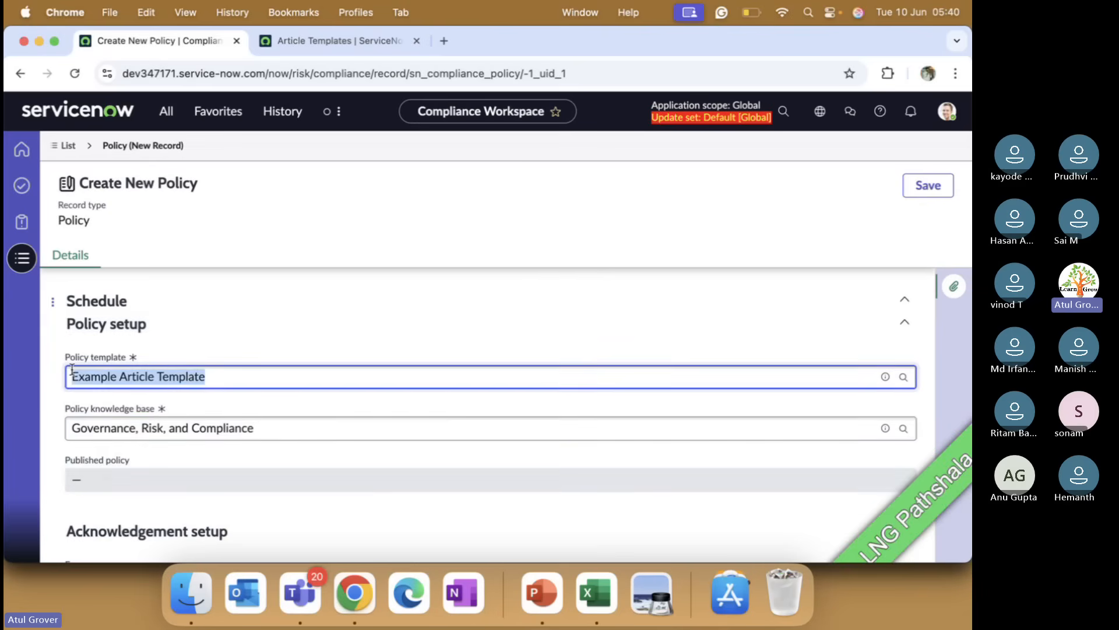
left_click(309, 323)
left_click(344, 324)
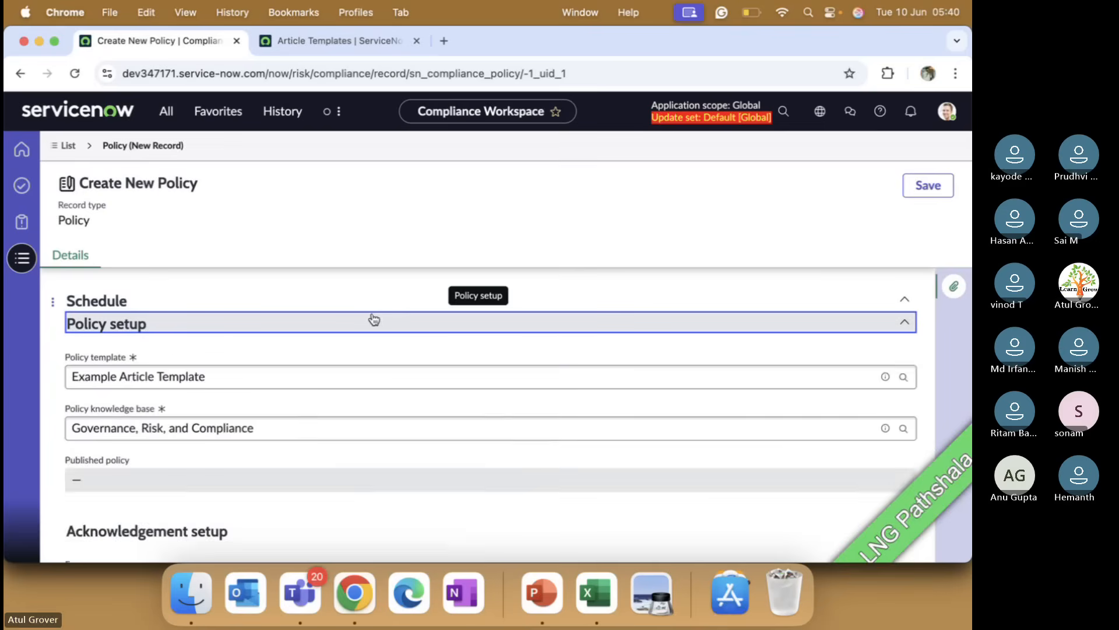
left_click(902, 300)
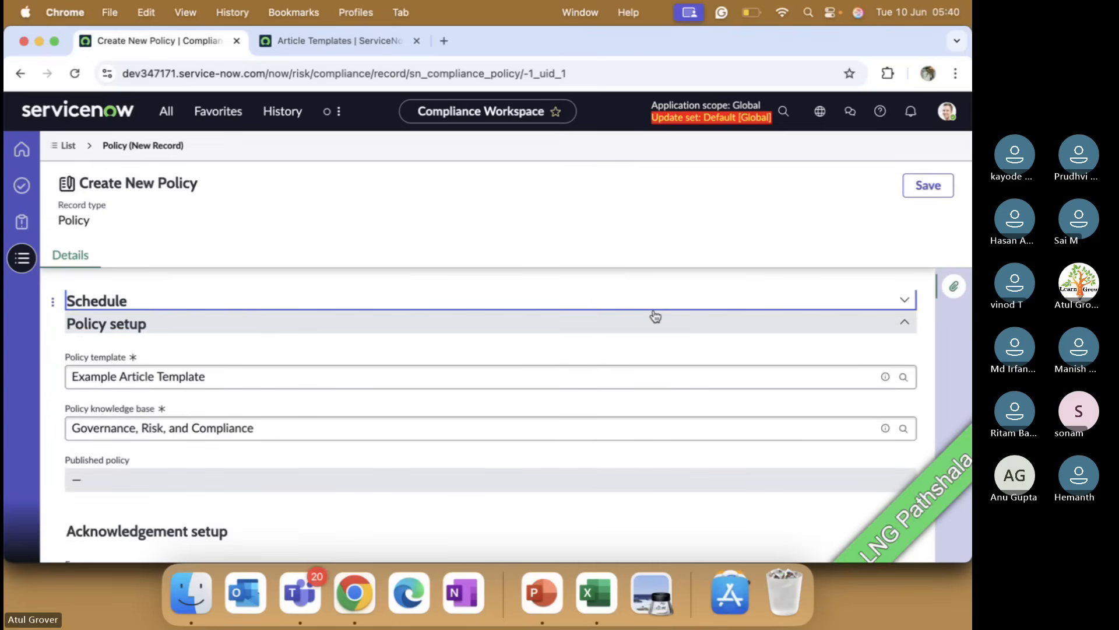
left_click(891, 300)
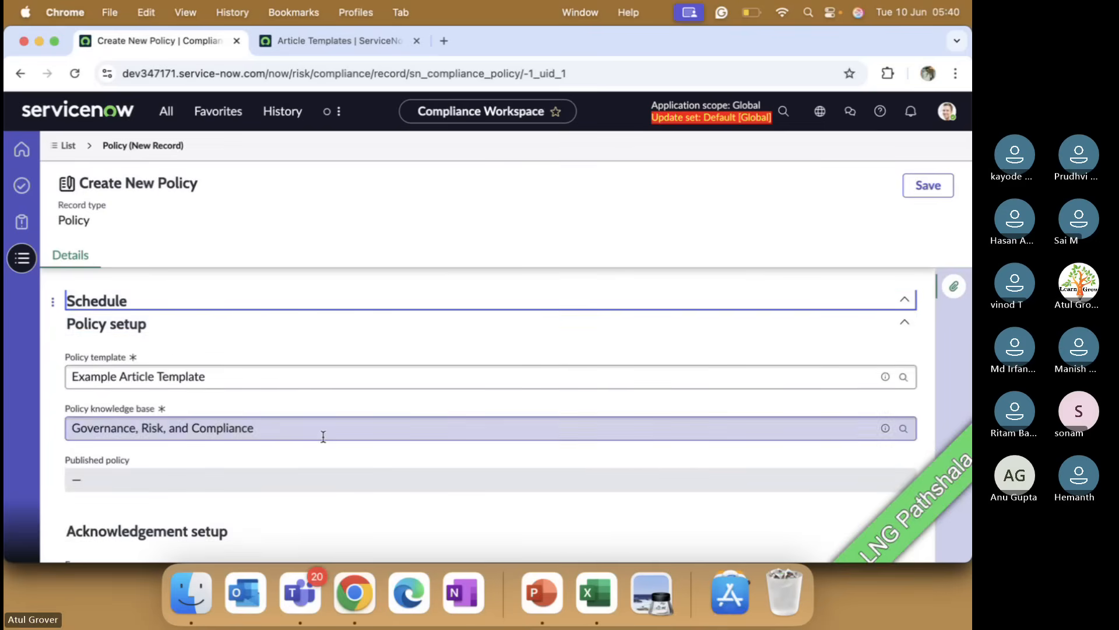
scroll(323, 435, "up", 1)
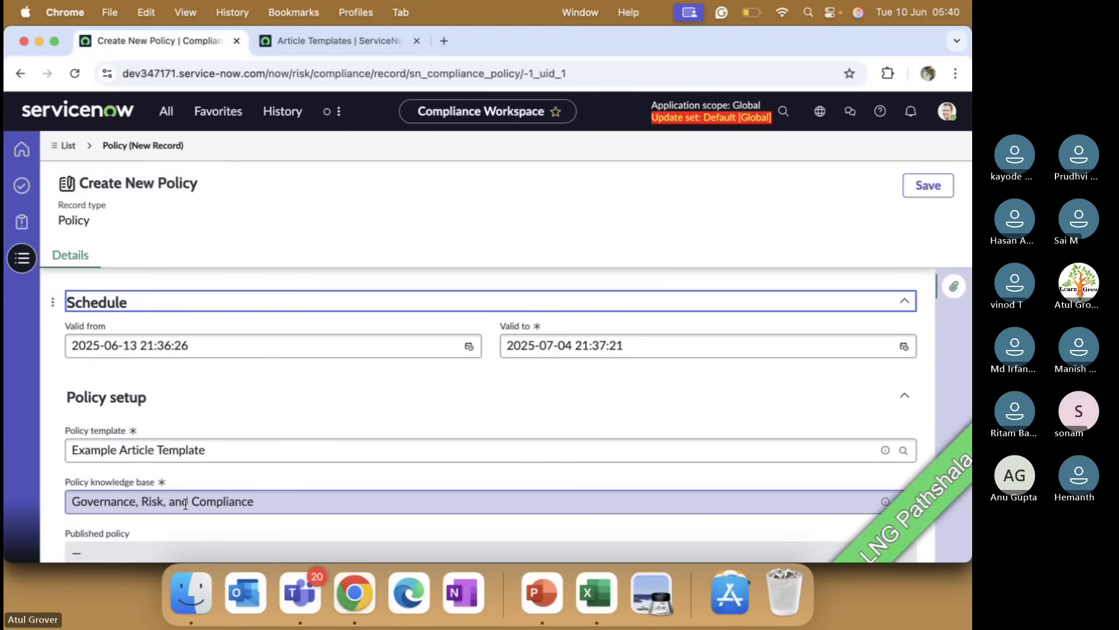
scroll(220, 466, "down", 5)
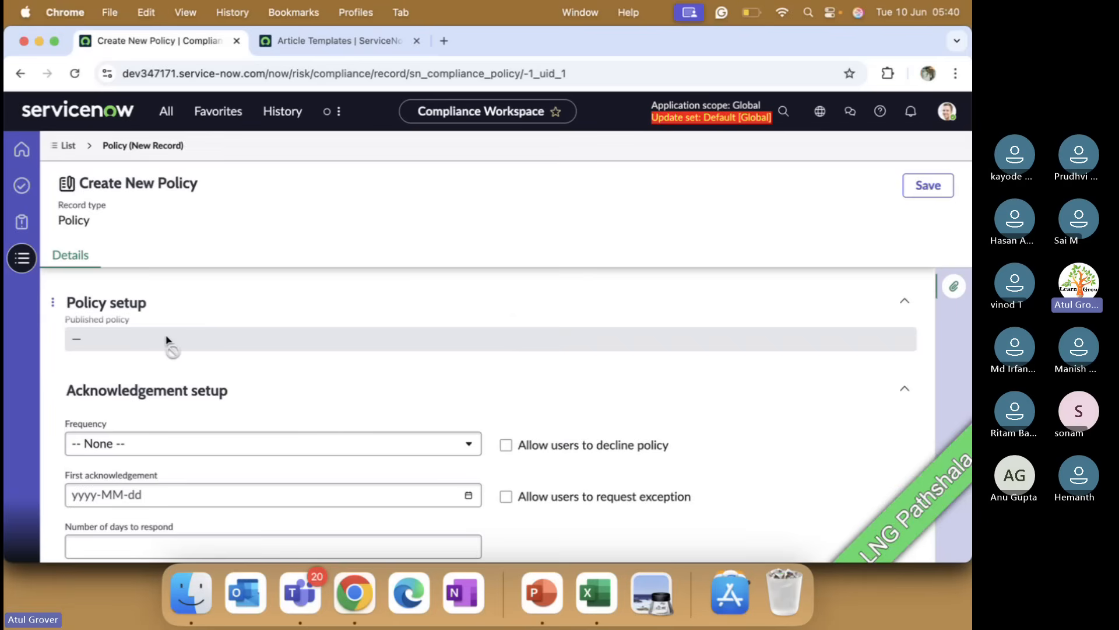
scroll(229, 365, "up", 10)
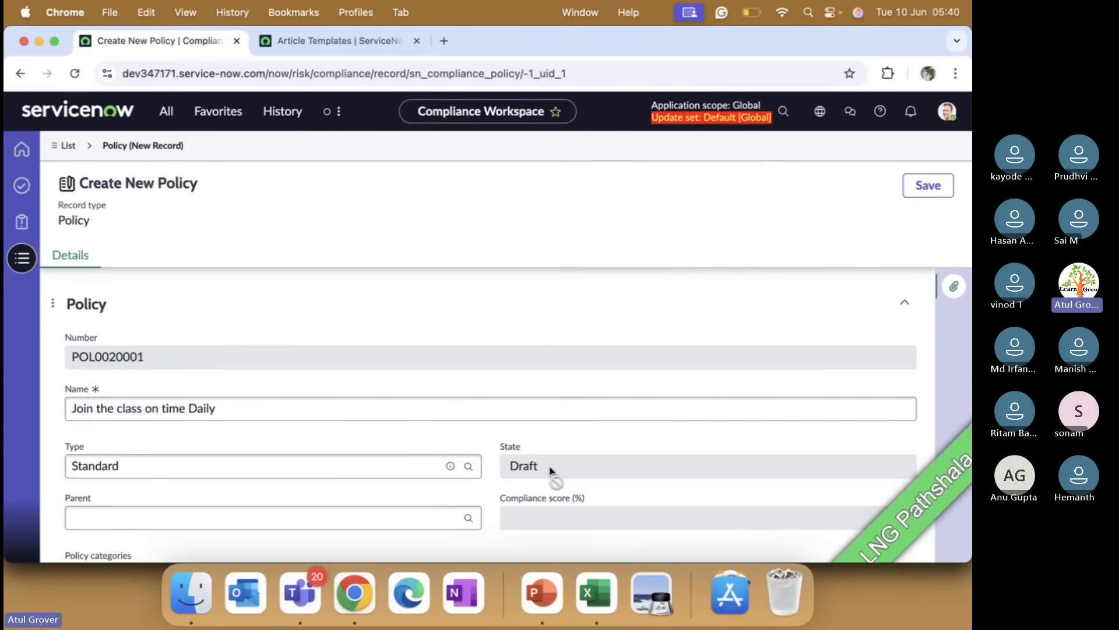
scroll(525, 435, "down", 10)
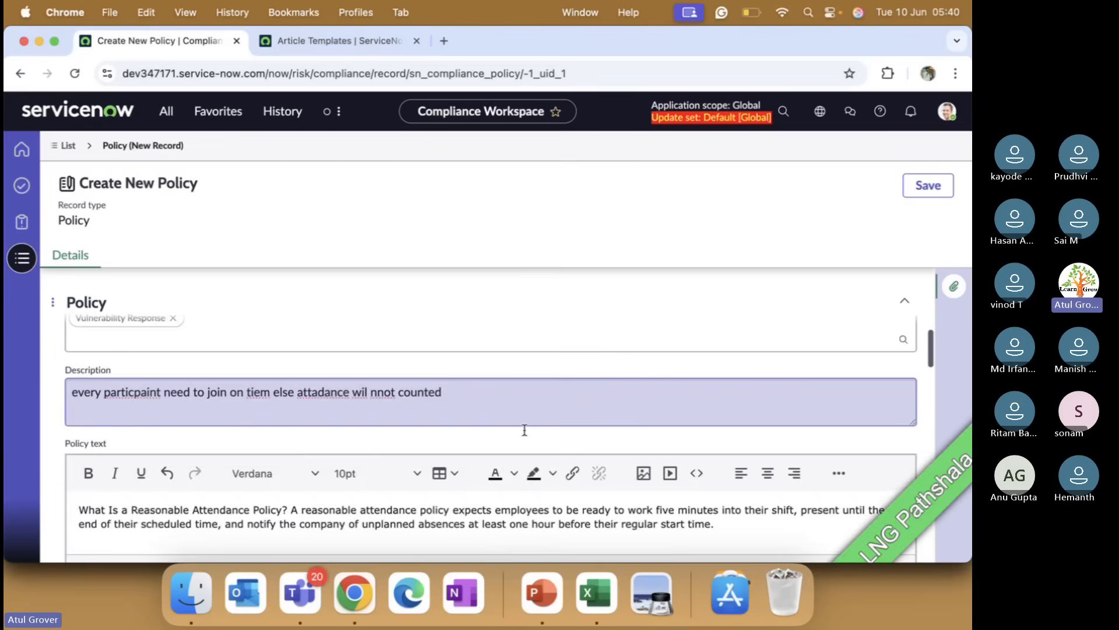
Step: Review the policy fields, lifecycle and acknowledgement workflow slides in PowerPoint, then return to the policy form
scroll(526, 435, "down", 6)
scroll(527, 434, "up", 3)
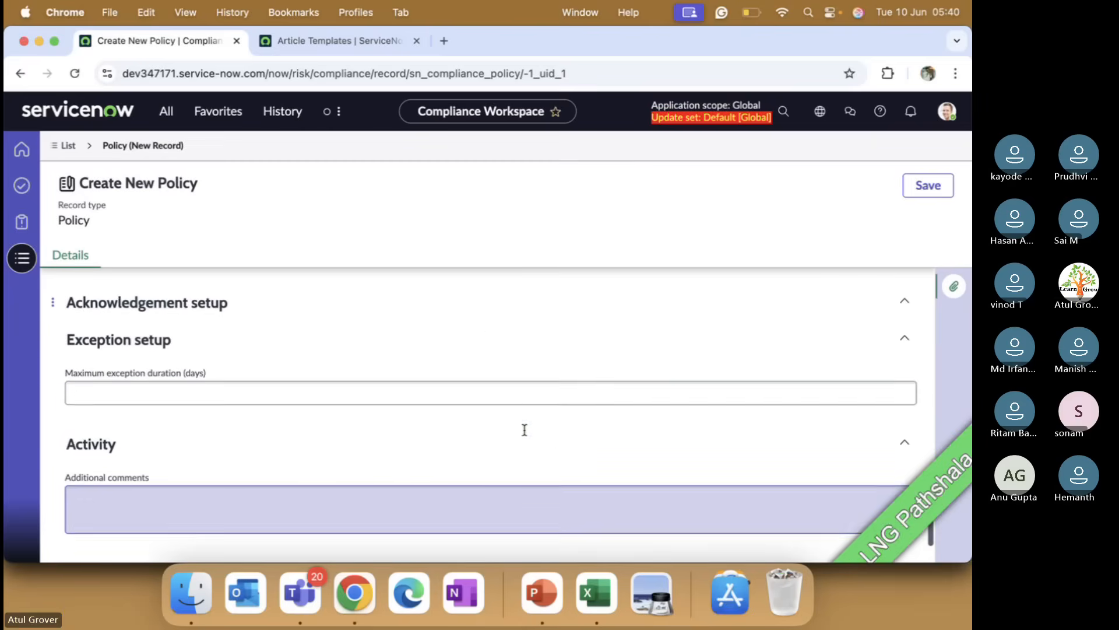
scroll(524, 429, "up", 5)
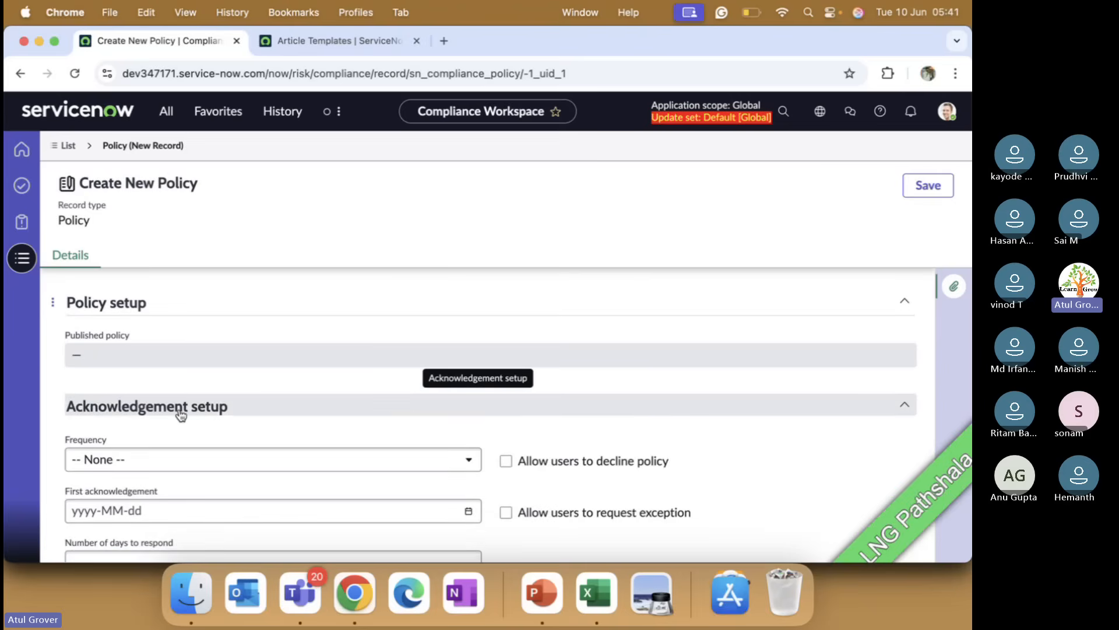
left_click(533, 594)
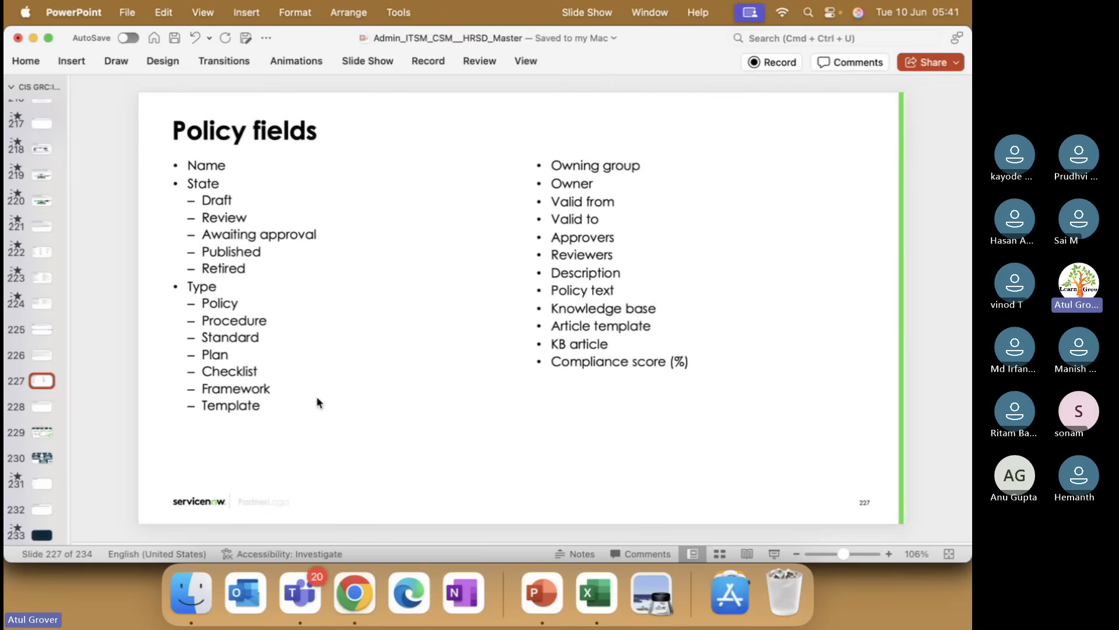
left_click(42, 431)
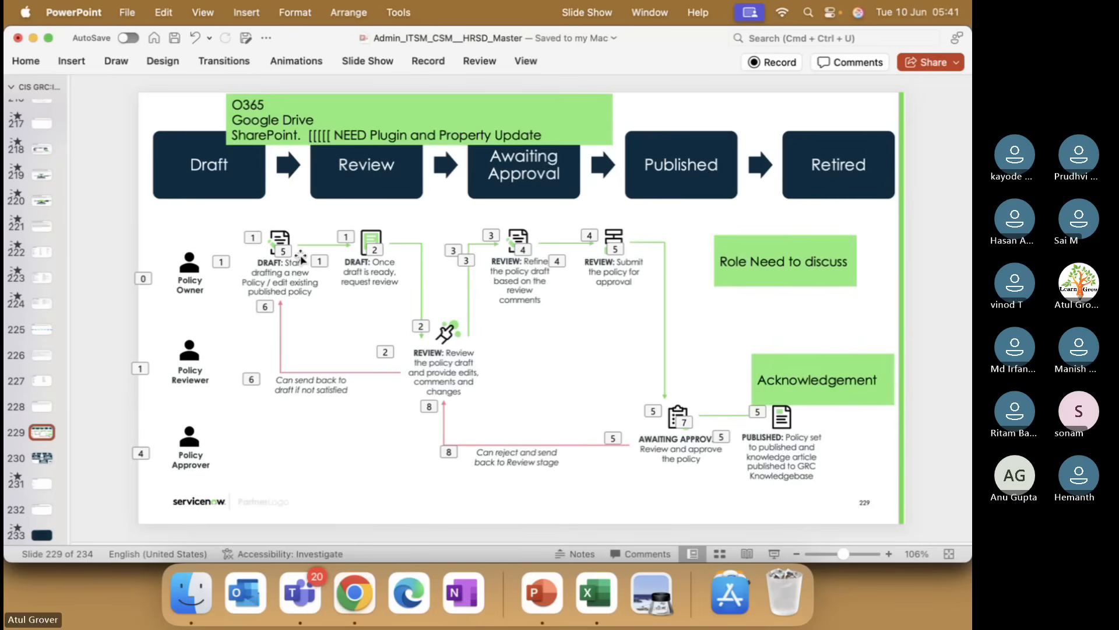
left_click(42, 458)
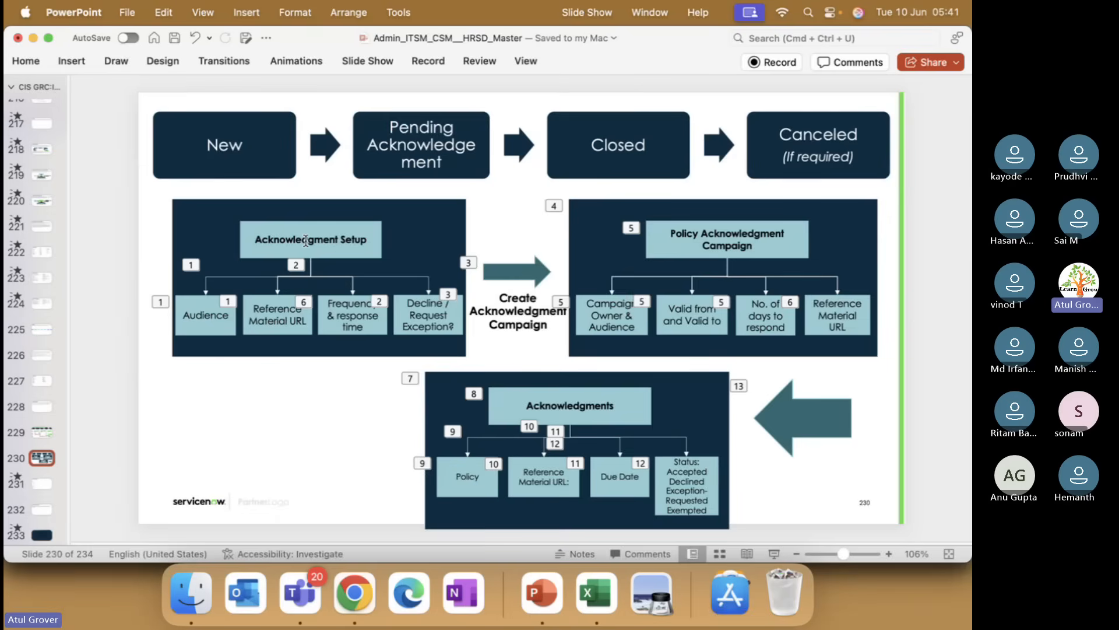
key("super+Tab")
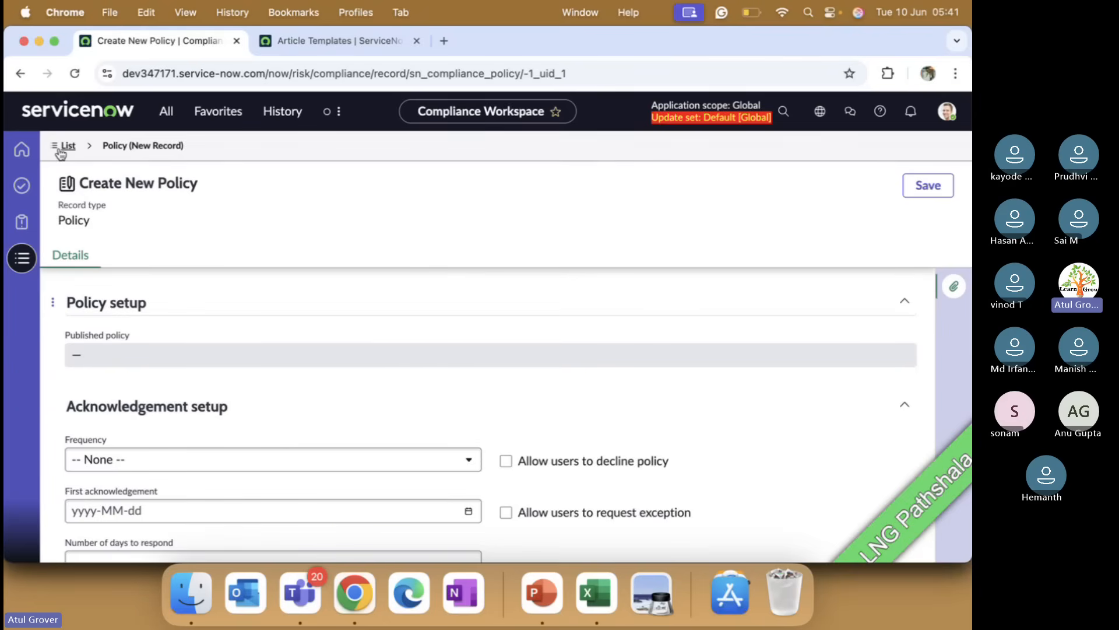
Step: Set the acknowledgement frequency to Monthly and allow users to request exceptions and decline the policy
scroll(352, 384, "down", 1)
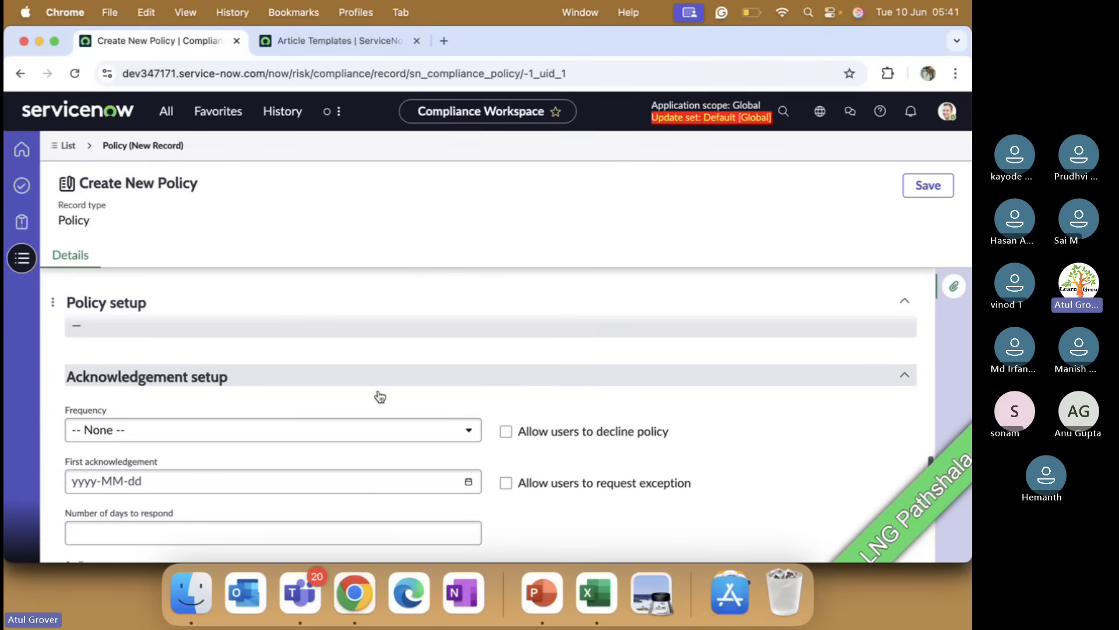
left_click(185, 433)
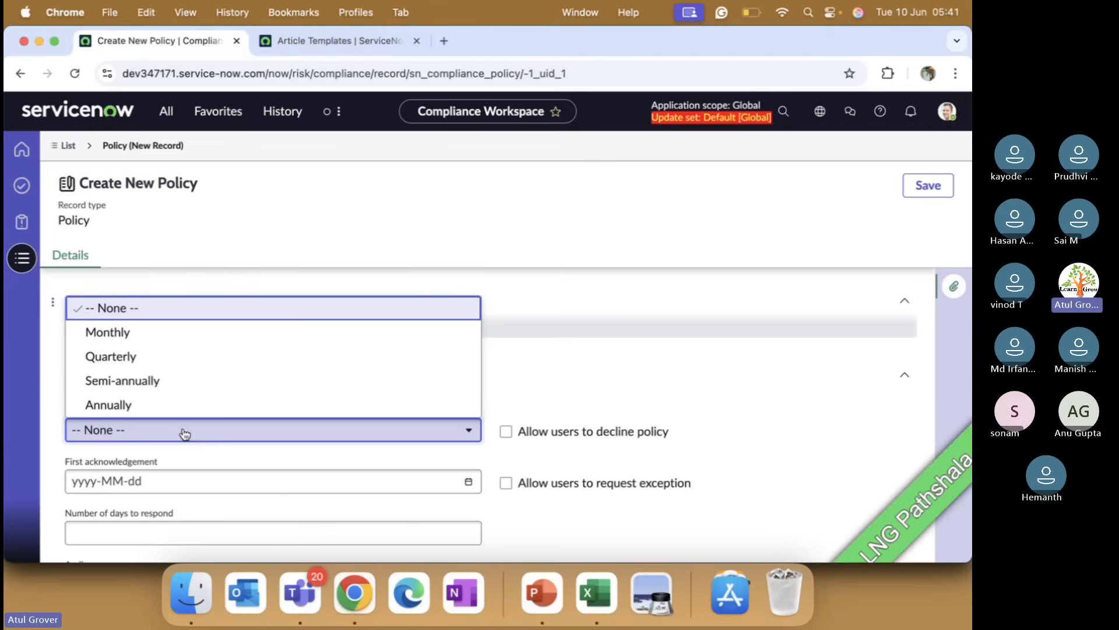
left_click(138, 334)
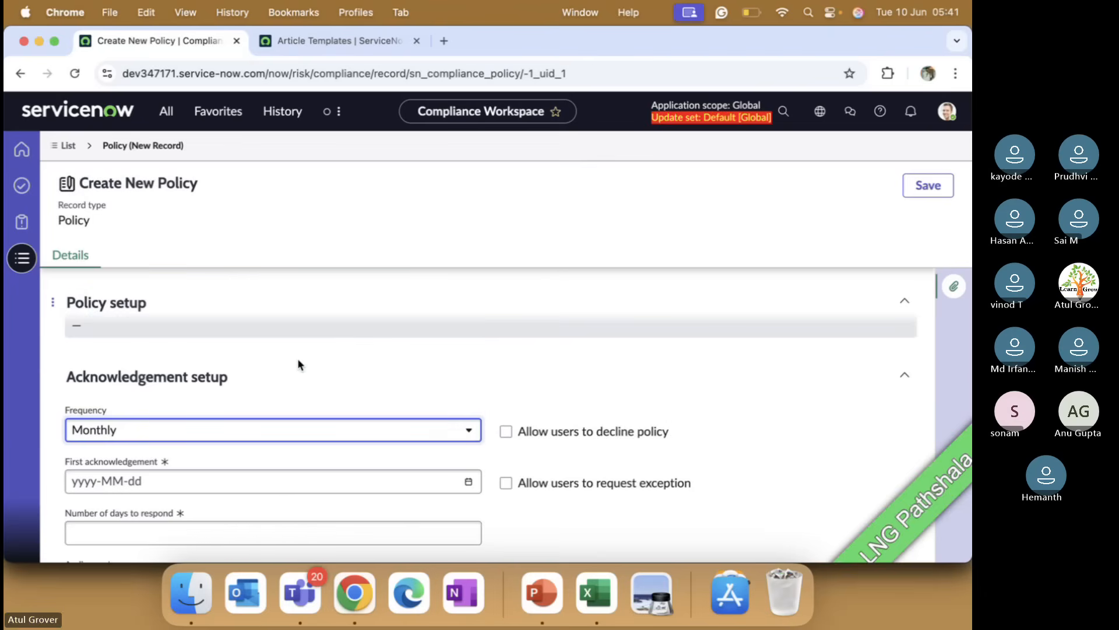
scroll(349, 385, "down", 2)
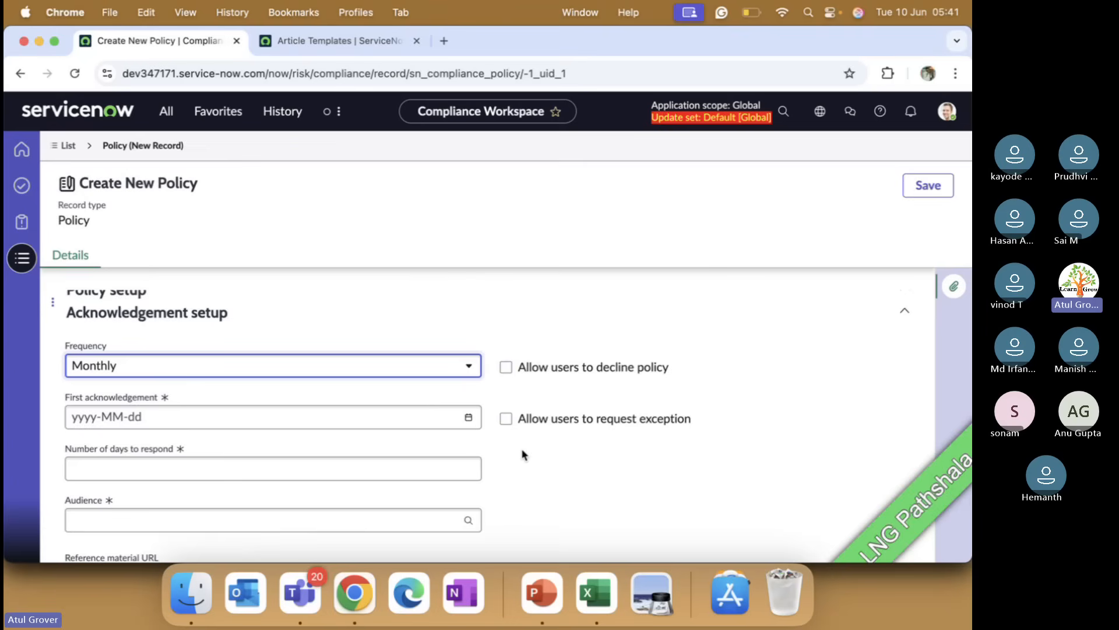
left_click(506, 419)
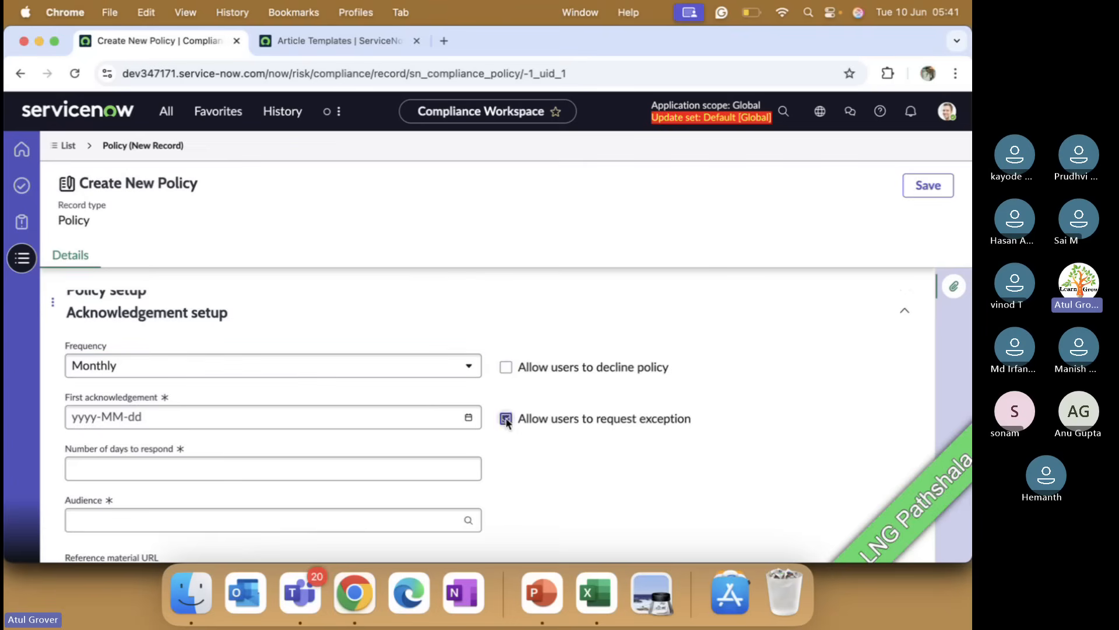
left_click(505, 367)
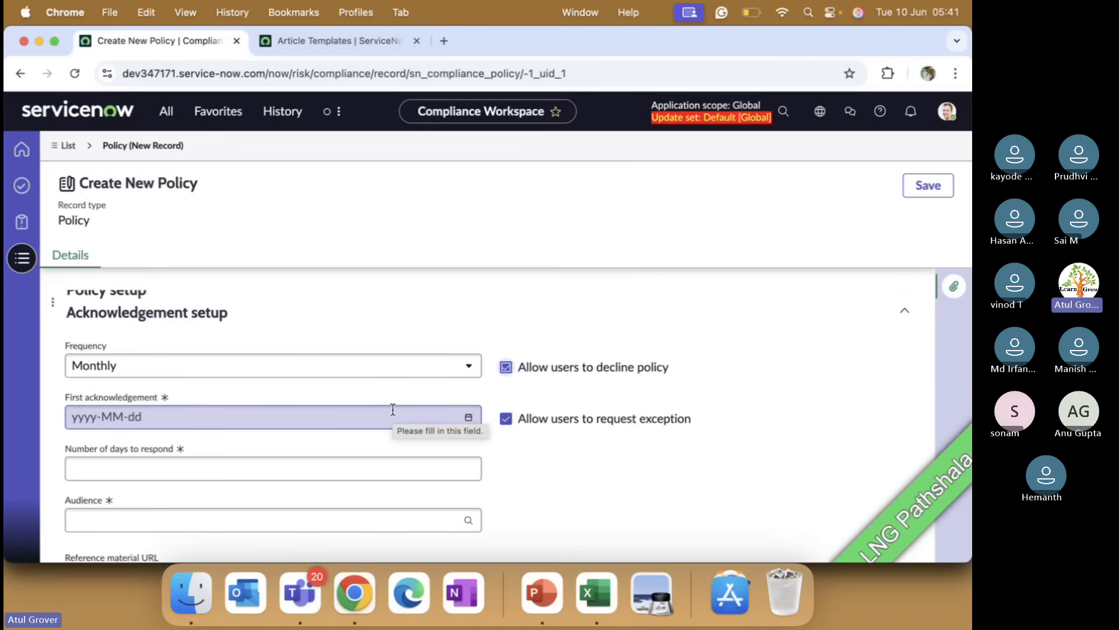
Step: Set the first acknowledgement date to 2025-06-14 and the number of days to respond to 20
left_click(471, 418)
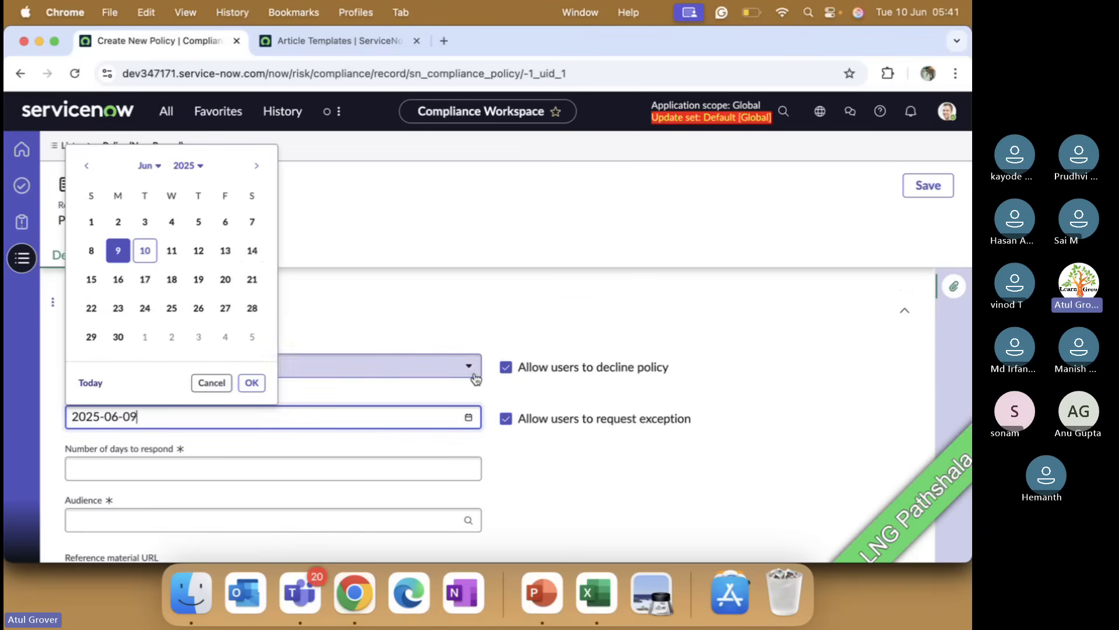
left_click(252, 252)
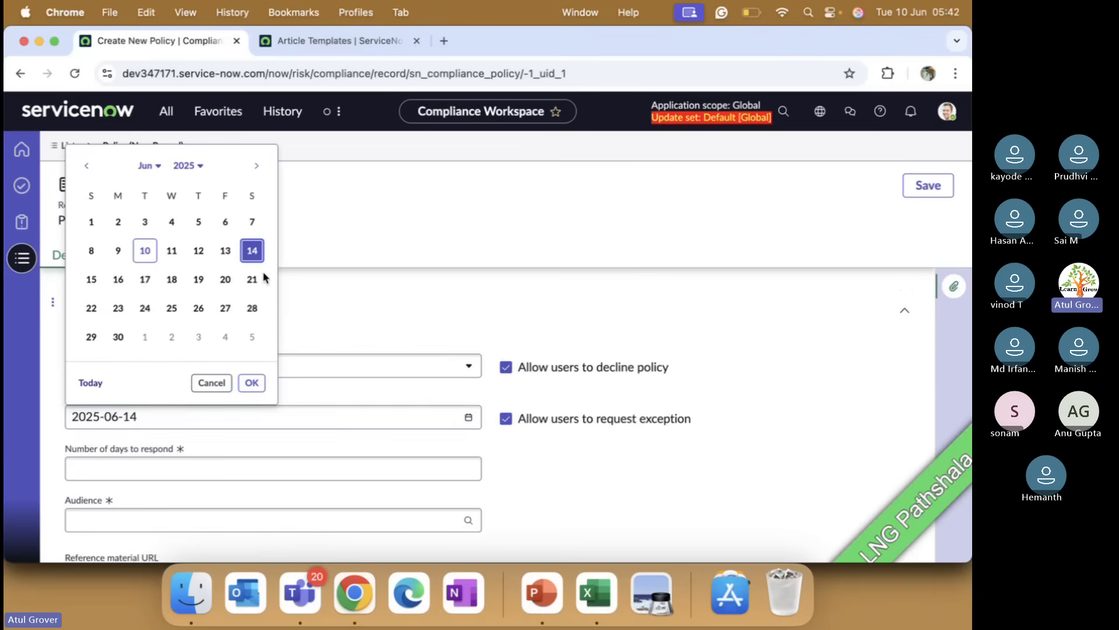
left_click(252, 382)
scroll(263, 386, "down", 2)
left_click(244, 414)
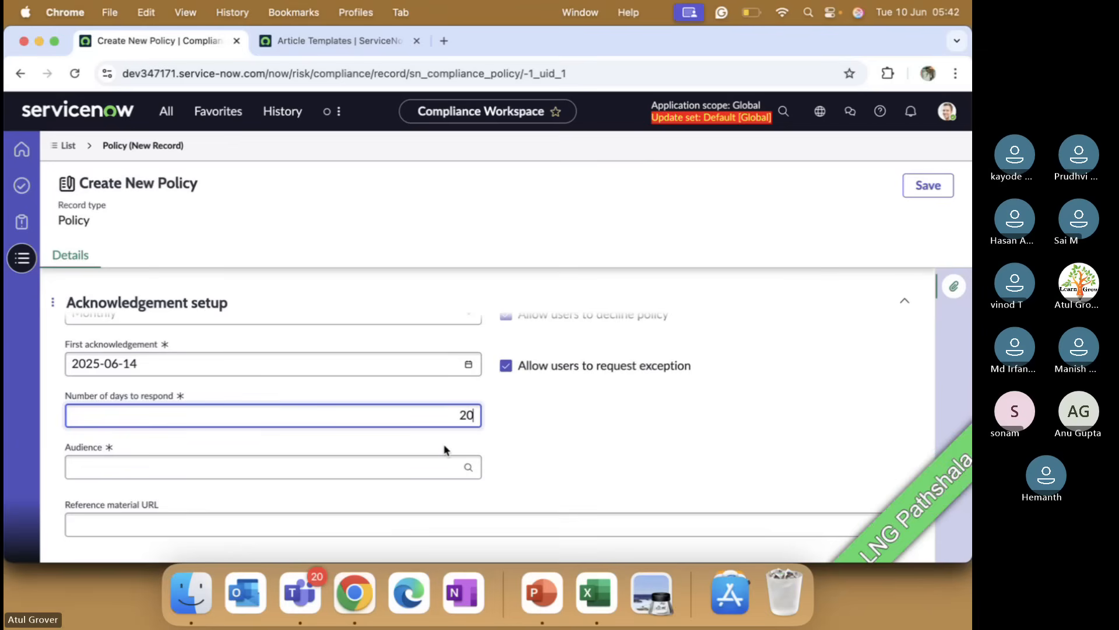
Step: Check the Audience choices, then go to the compliance lists and expand the Policy acknowledgements group
left_click(167, 476)
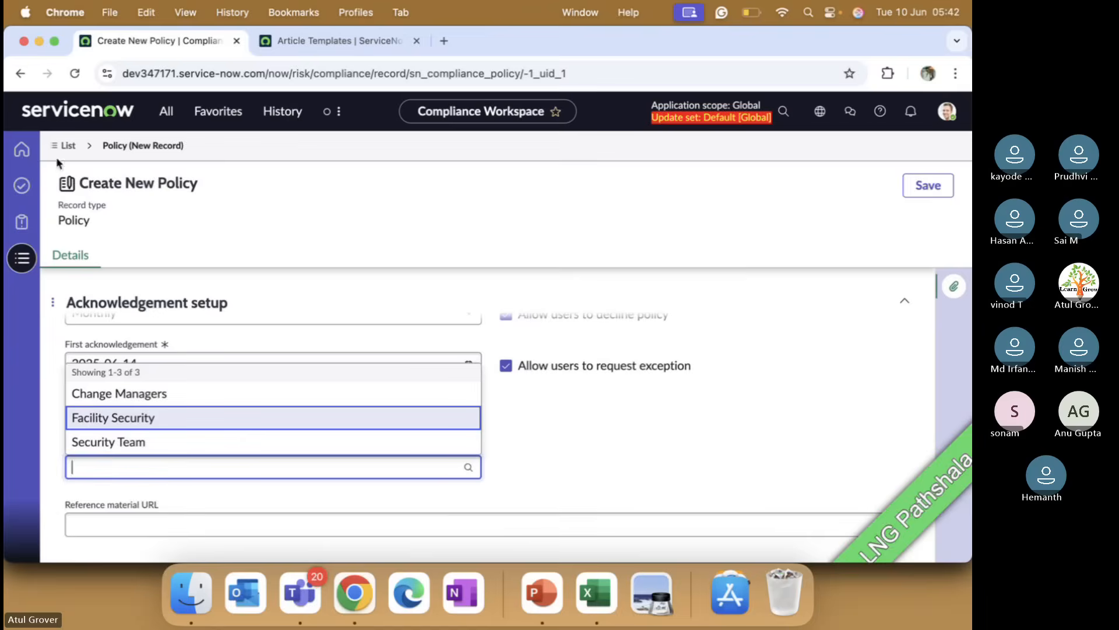
left_click(67, 145)
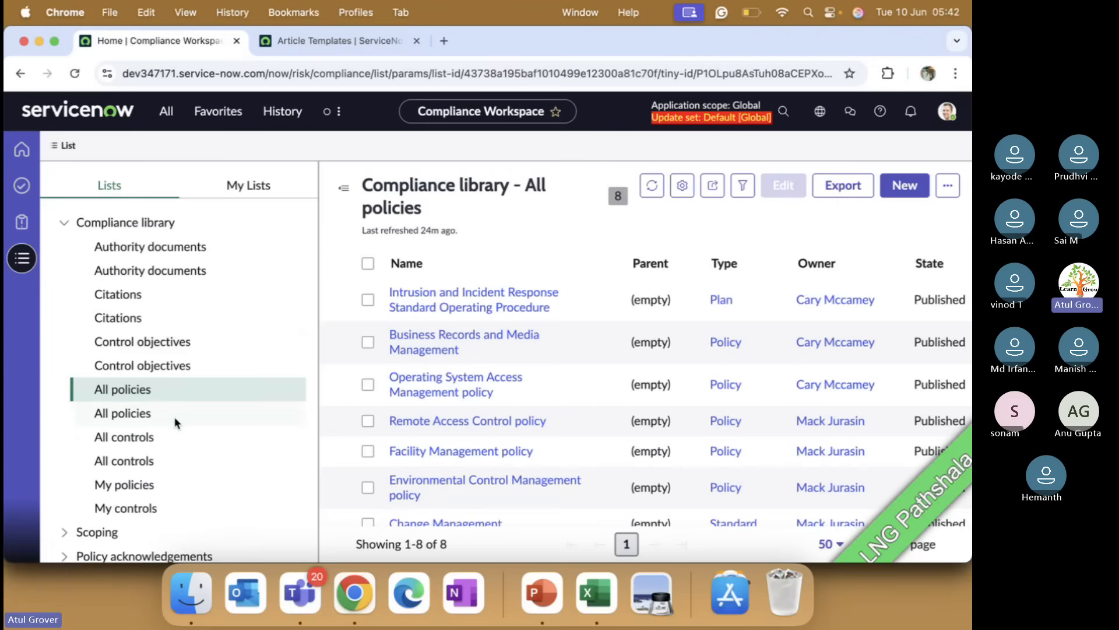
scroll(175, 424, "down", 3)
left_click(61, 456)
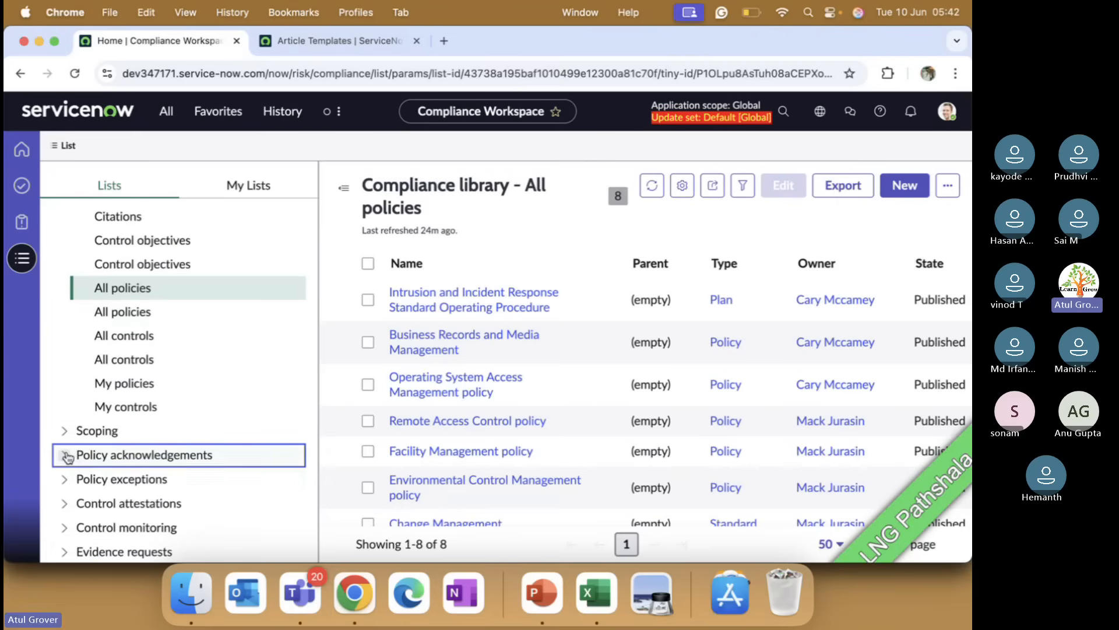
scroll(178, 473, "down", 2)
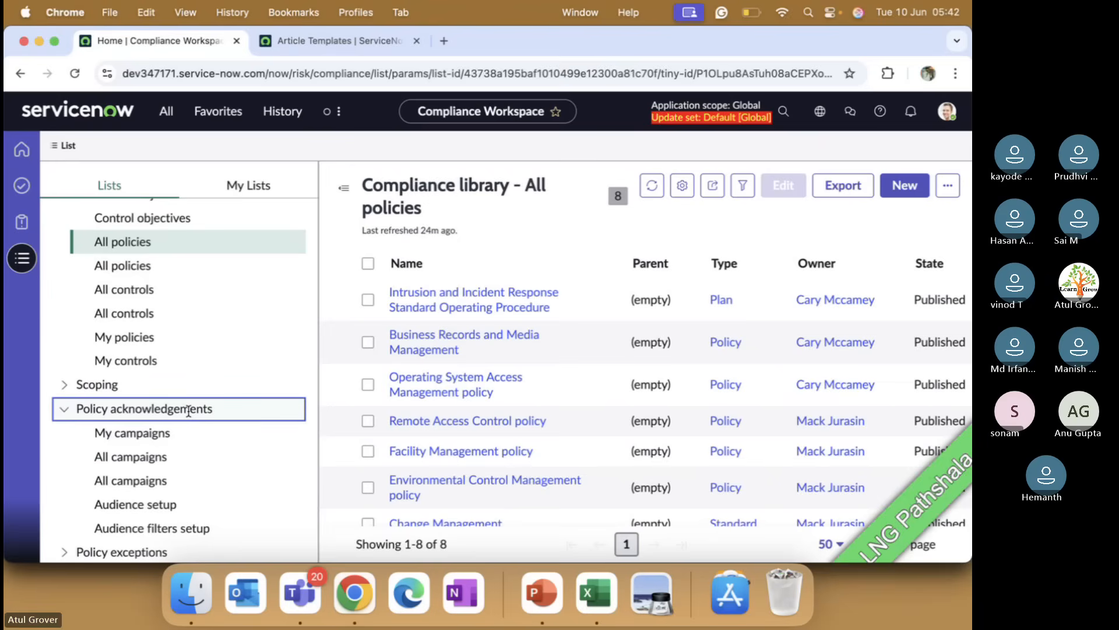
scroll(188, 410, "up", 5)
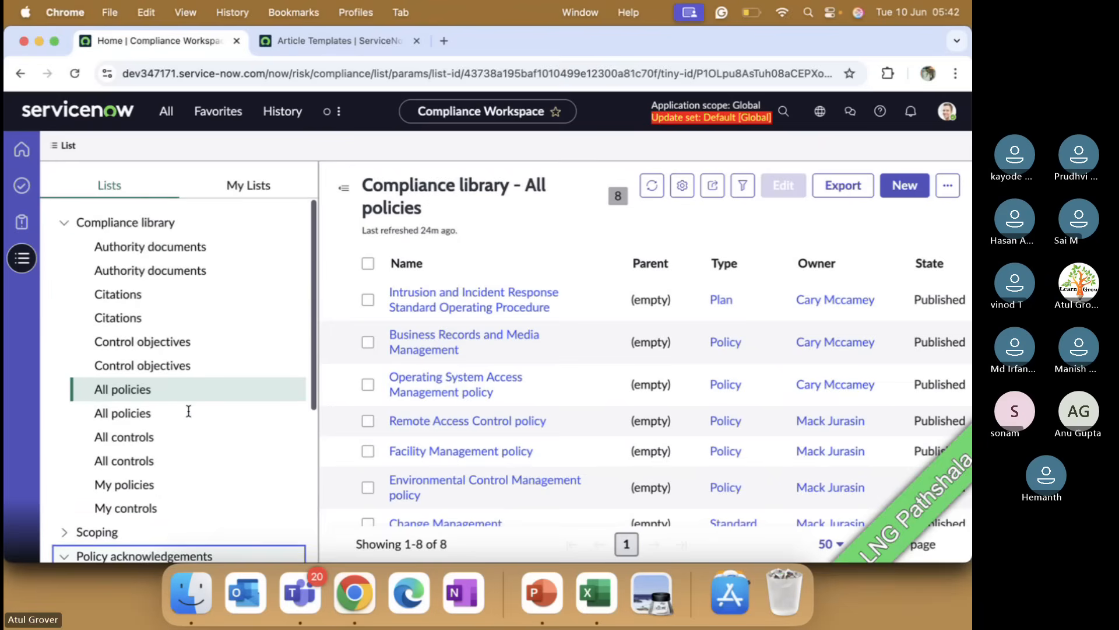
scroll(187, 413, "down", 5)
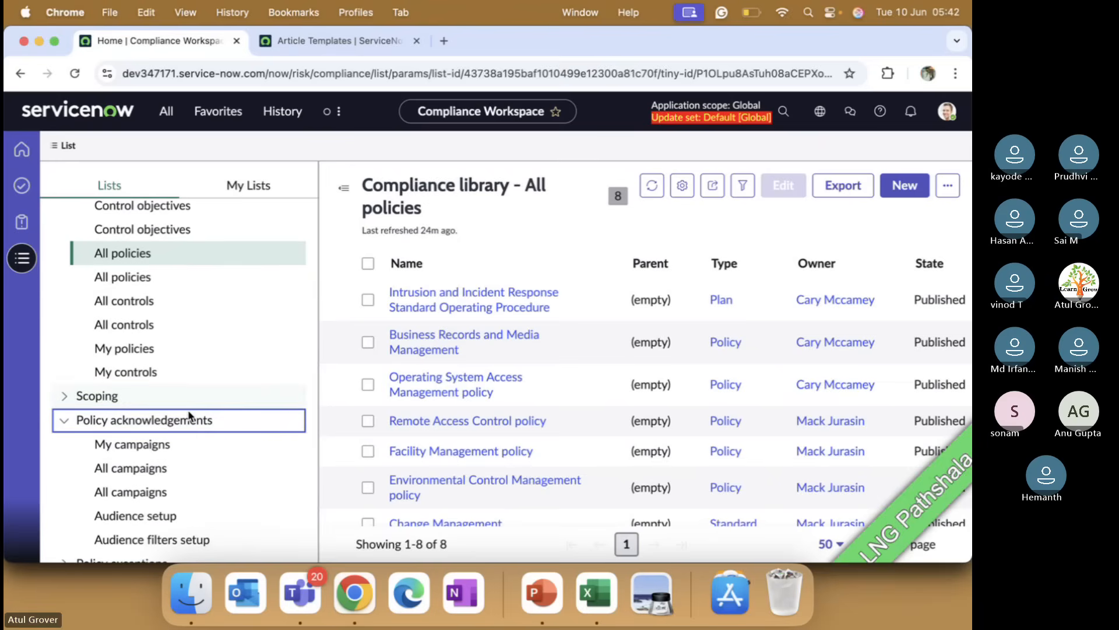
scroll(208, 278, "up", 5)
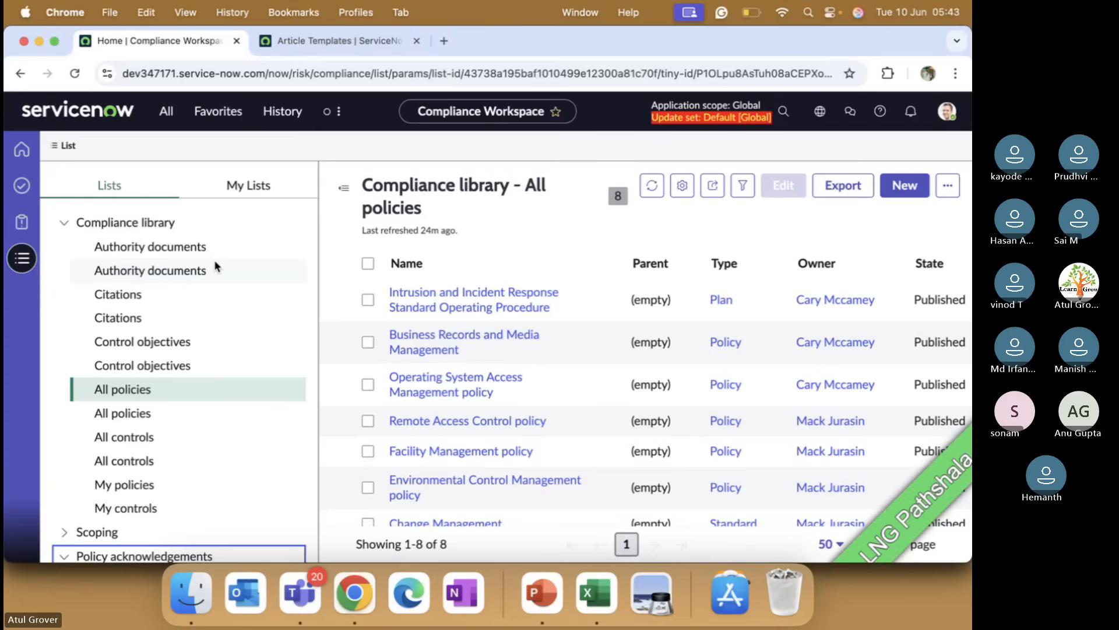
scroll(204, 303, "down", 3)
scroll(201, 309, "up", 3)
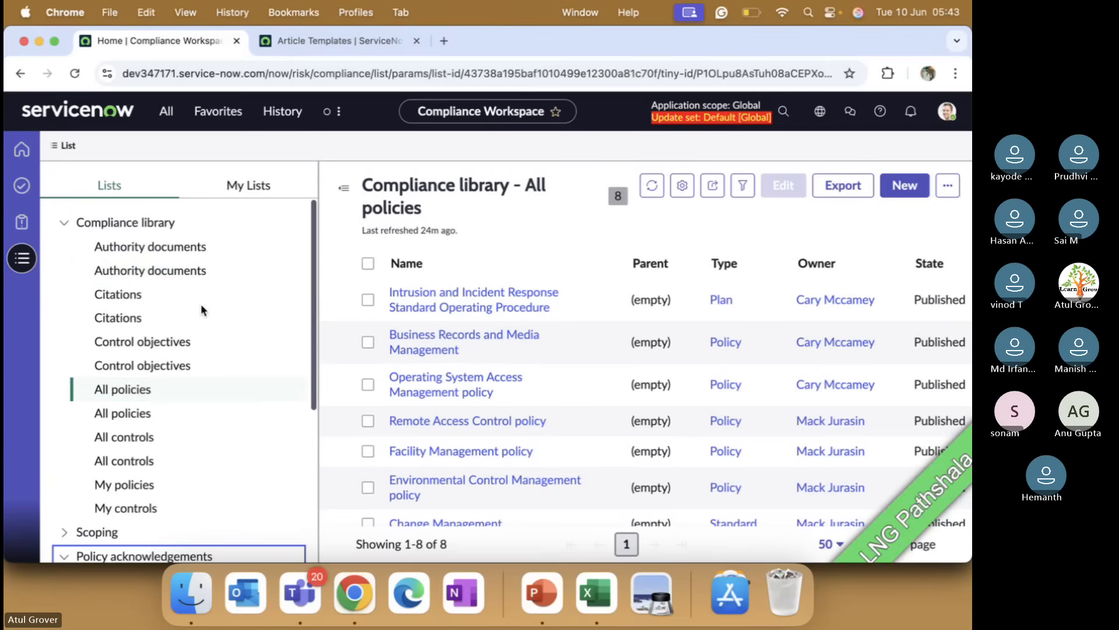
scroll(190, 473, "down", 1)
scroll(190, 472, "up", 1)
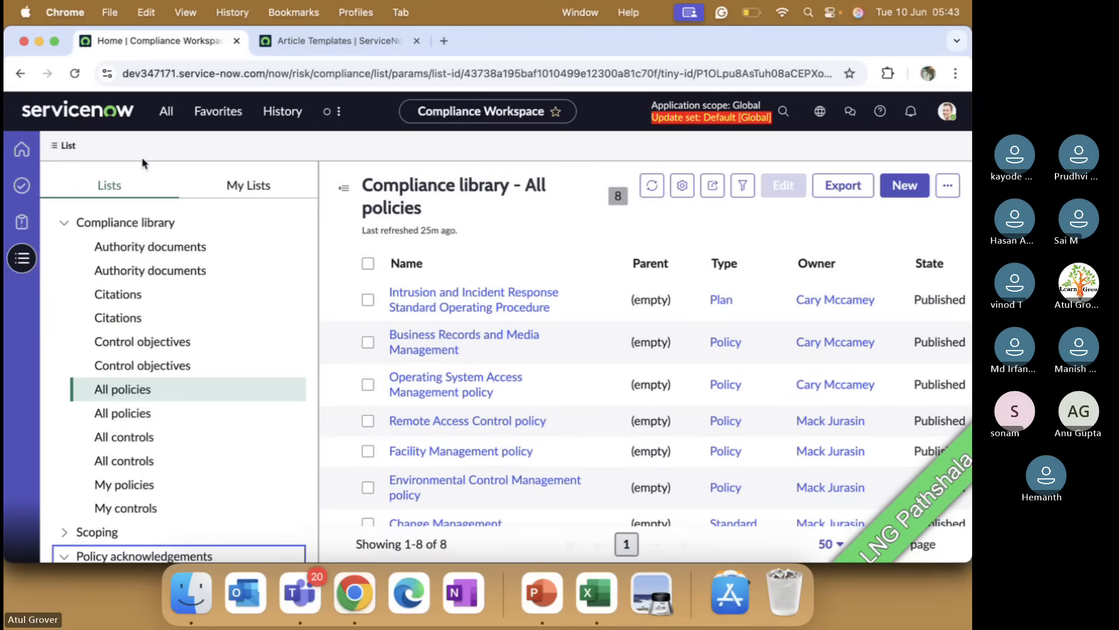
scroll(204, 499, "down", 3)
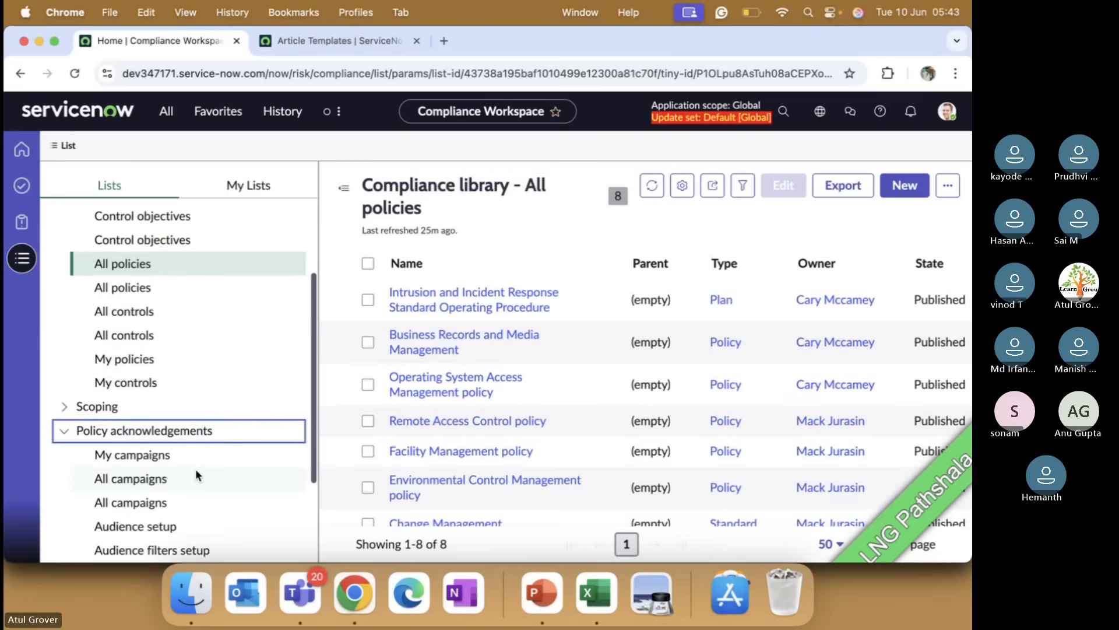
scroll(196, 472, "down", 2)
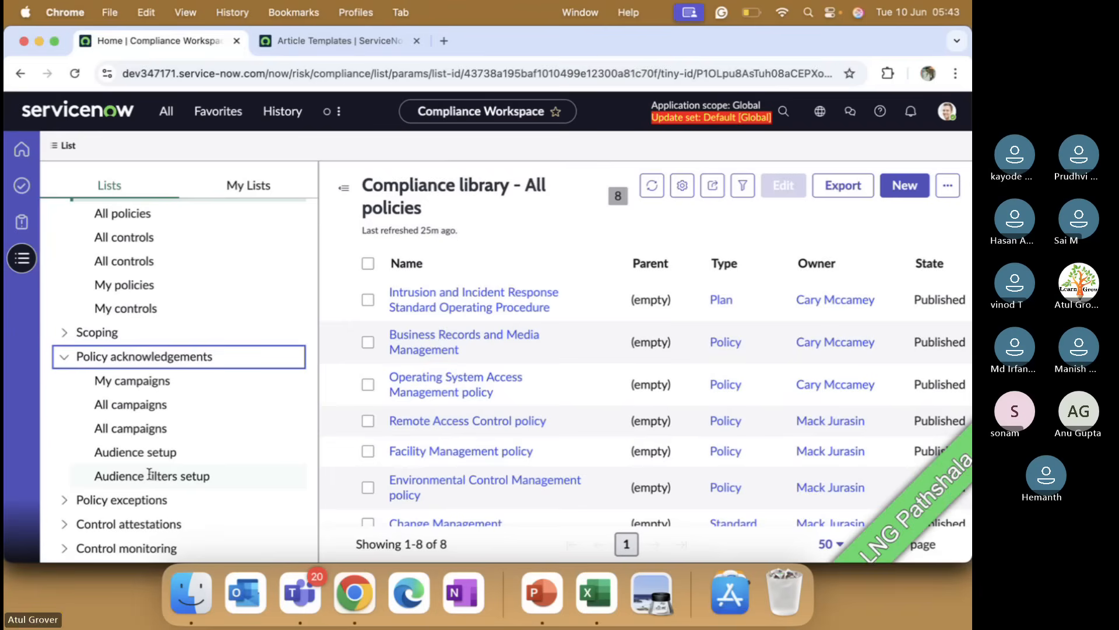
Step: Open the Audience filters setup list and create a new audience filter named LNG Policy
left_click(149, 475)
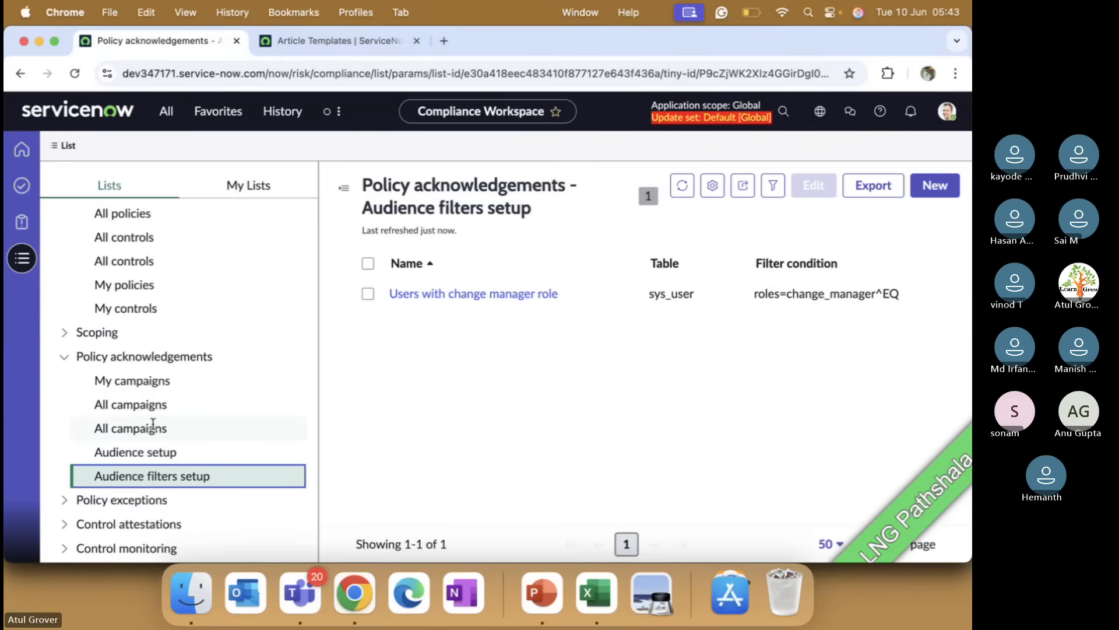
left_click(935, 186)
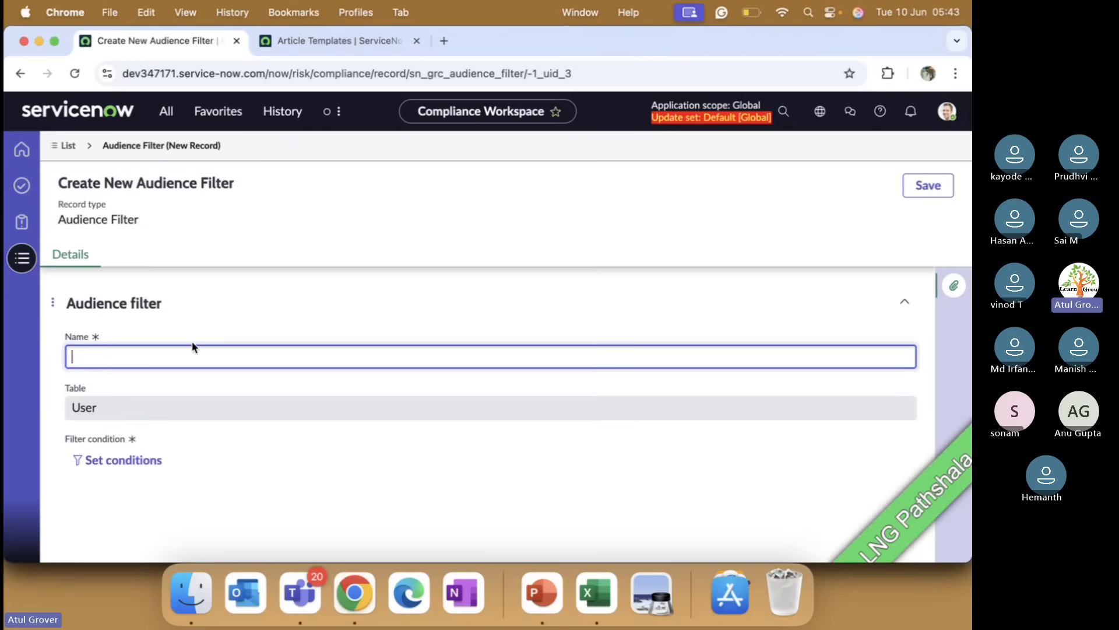
type("LN")
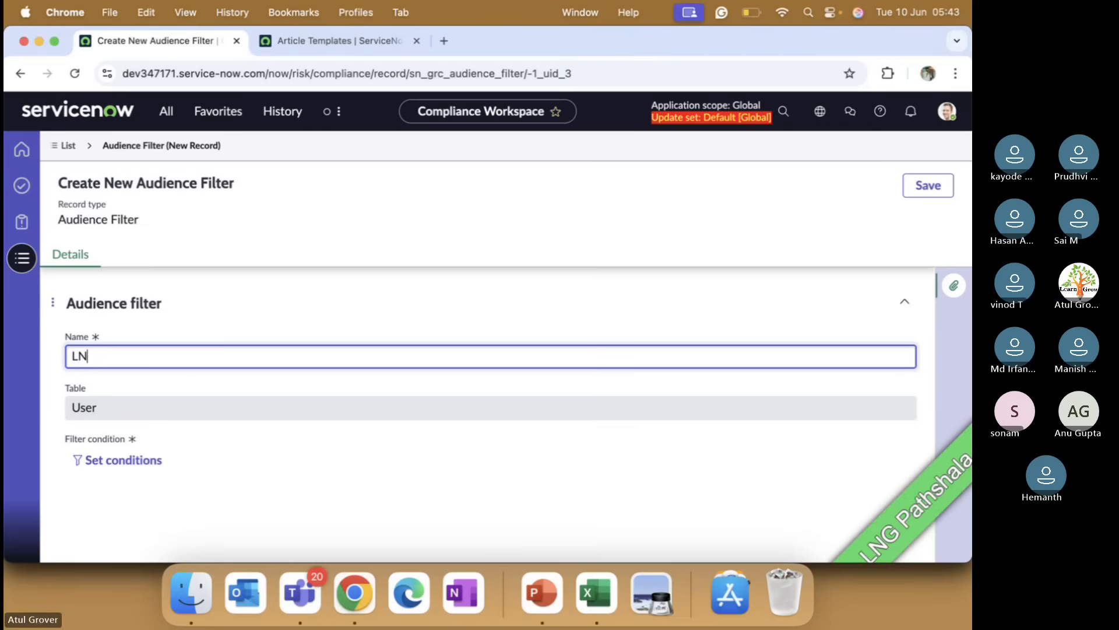
type("G Pilocy")
key("BackSpace")
key("BackSpace")
key("BackSpace")
type("olicy")
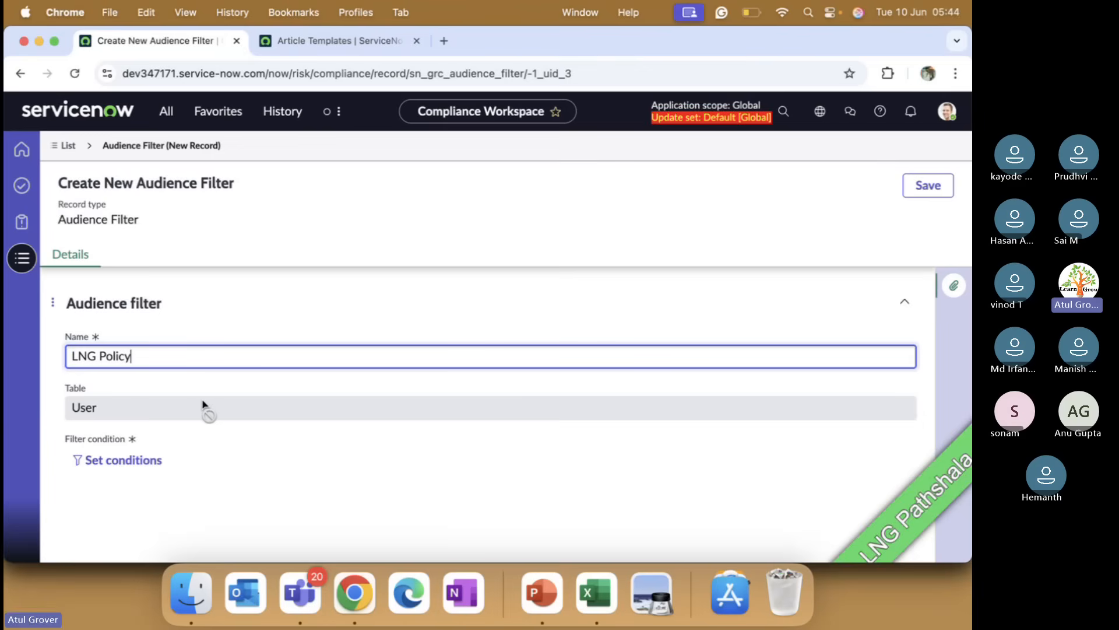
Step: Set the audience filter's condition to Department is IT and save the LNG Policy filter
left_click(84, 462)
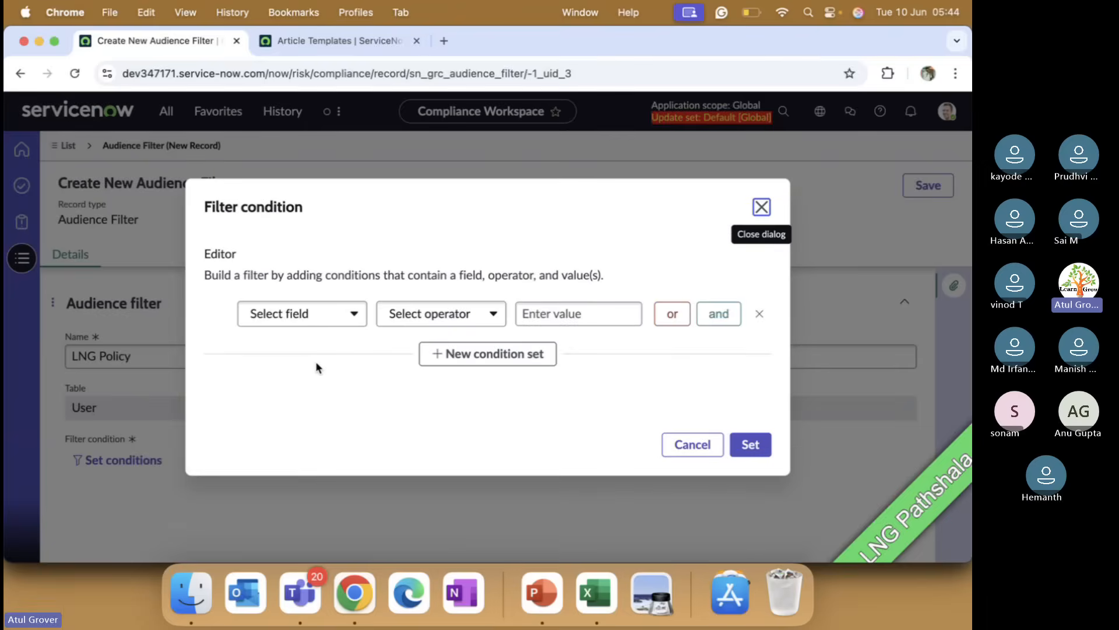
left_click(331, 313)
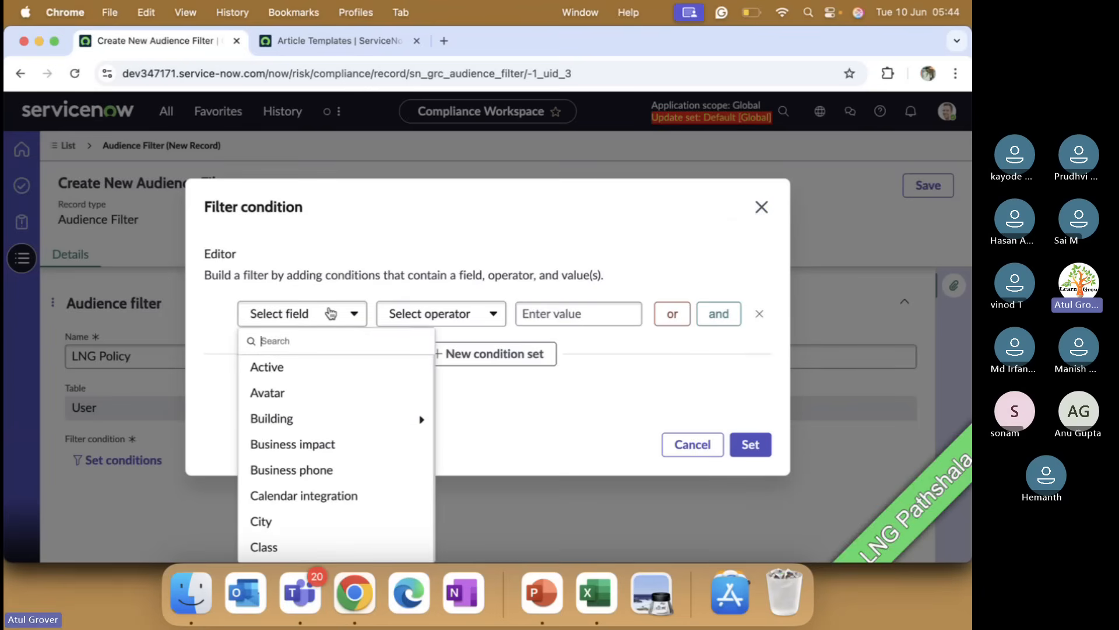
type("de")
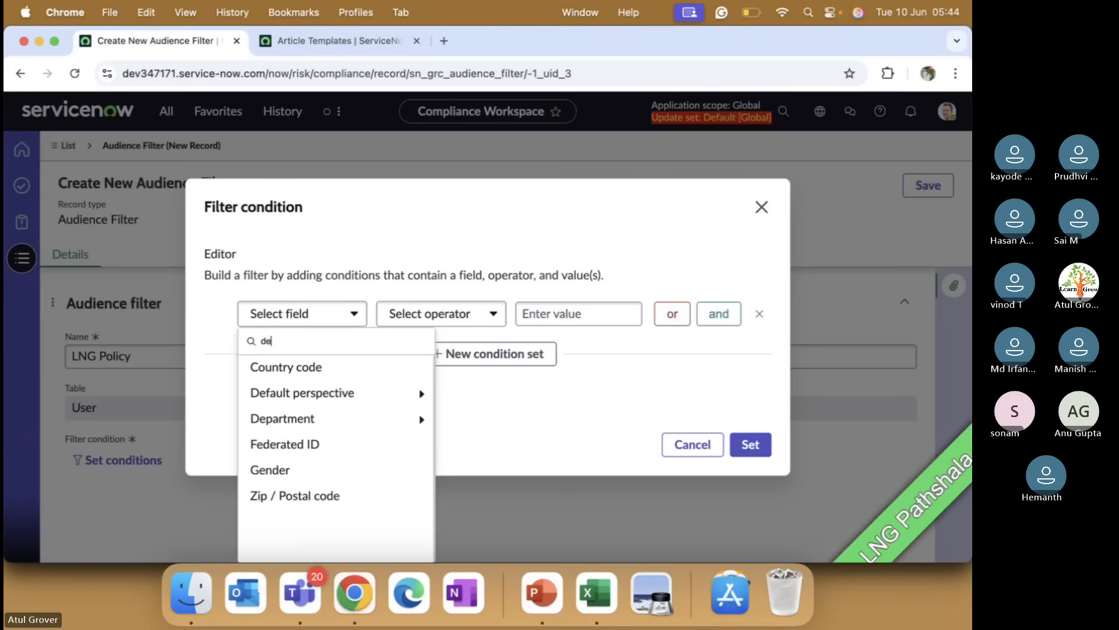
left_click(294, 419)
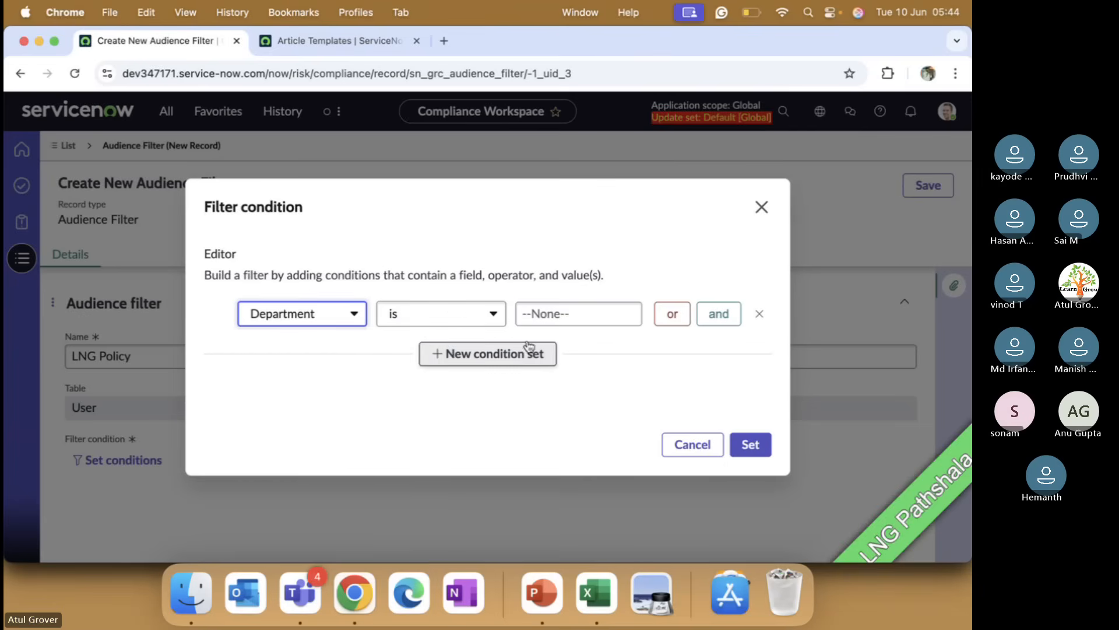
left_click(562, 313)
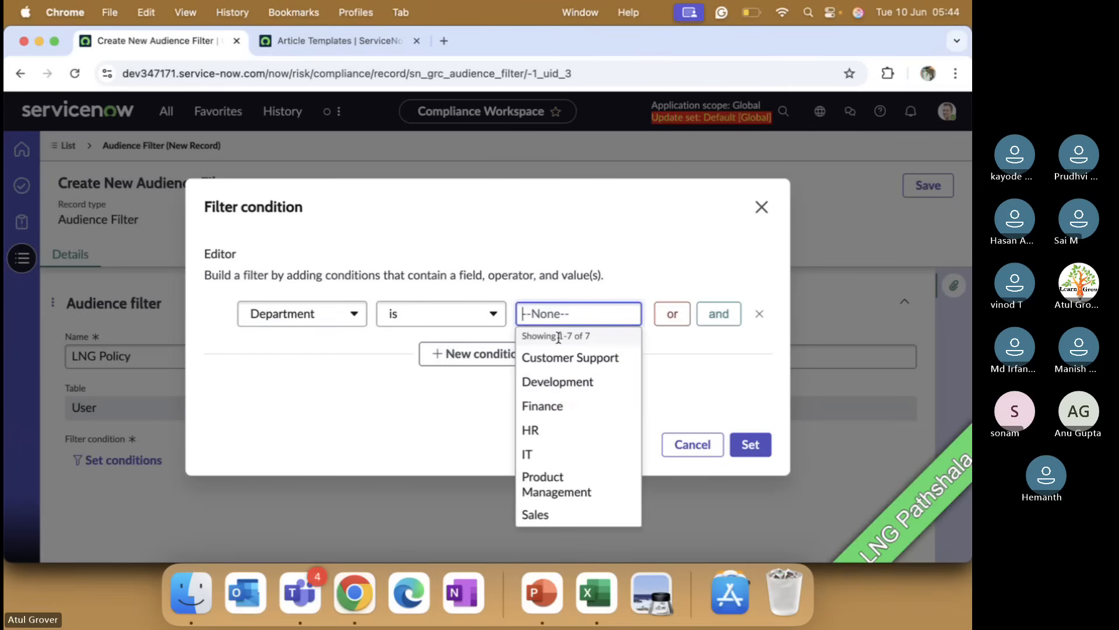
left_click(535, 453)
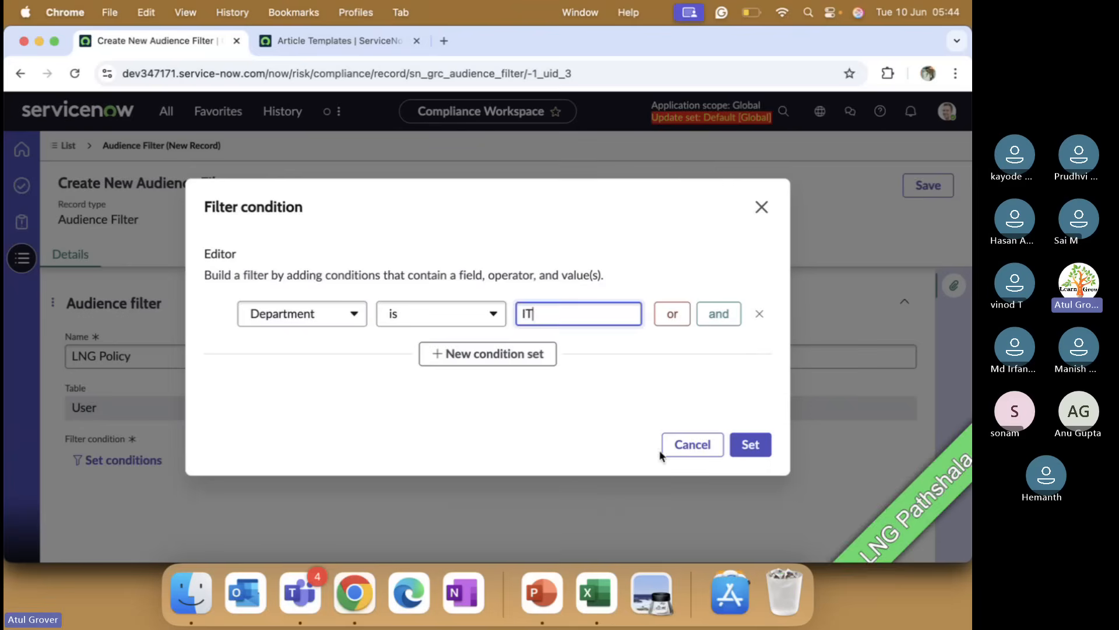
left_click(750, 445)
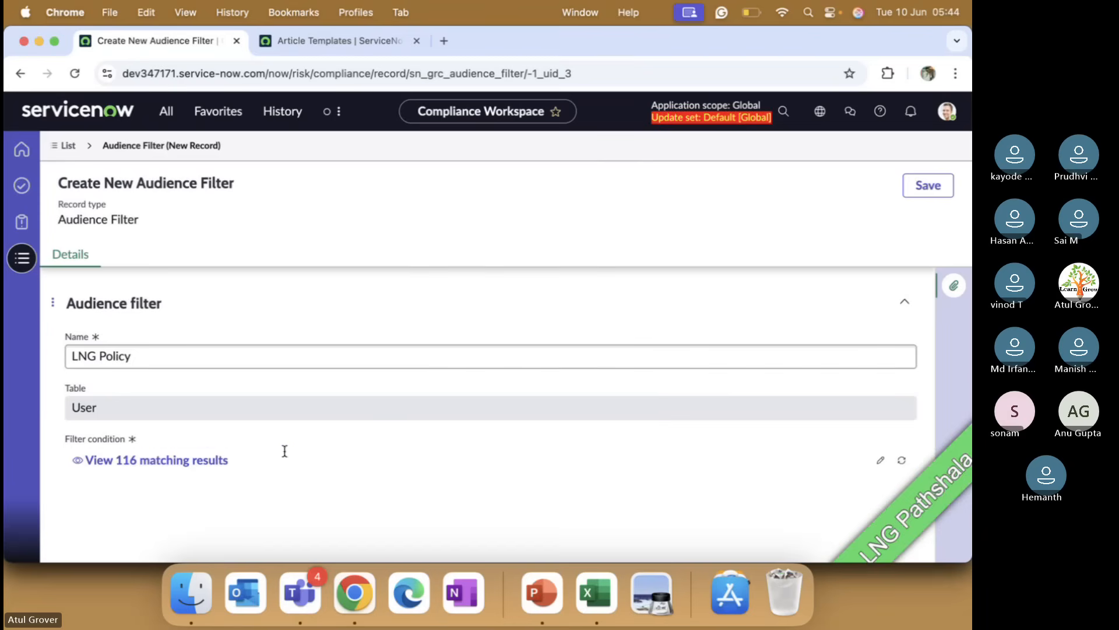
mouse_move(247, 462)
left_mouse_down()
mouse_move(177, 466)
mouse_move(264, 462)
left_mouse_up()
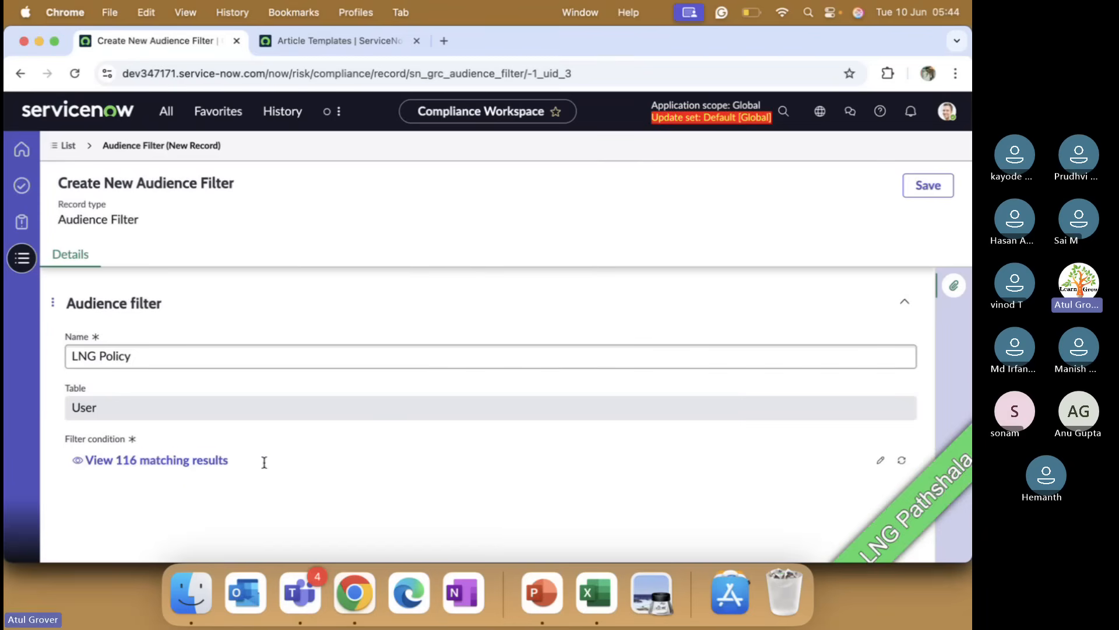
left_click(932, 189)
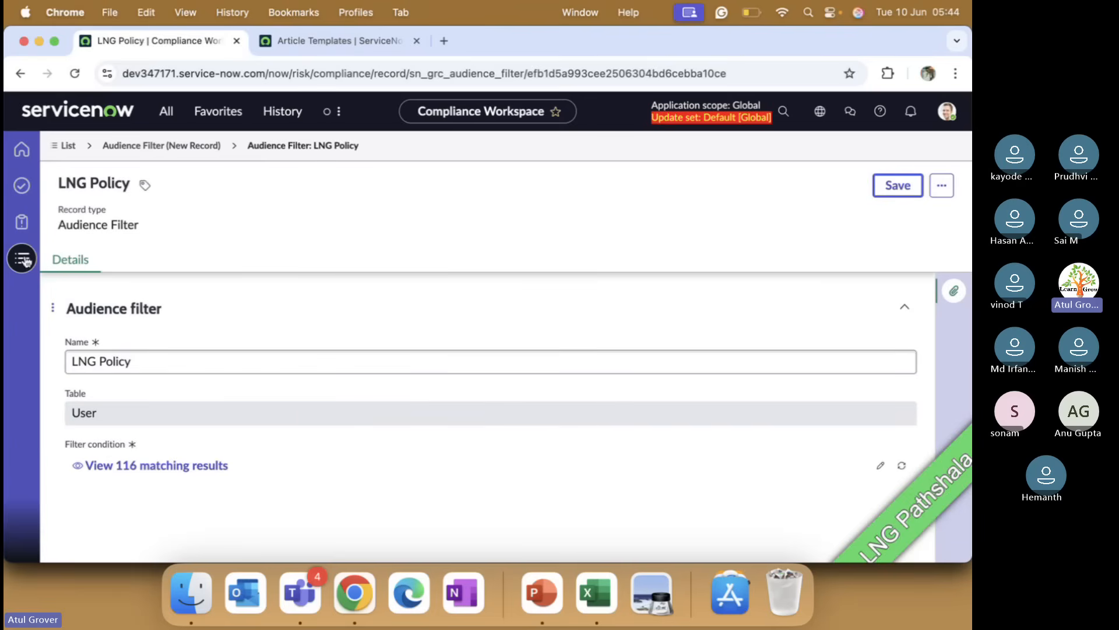
Step: Create a new audience named LNG User list from the Audience setup list and save it
left_click(68, 146)
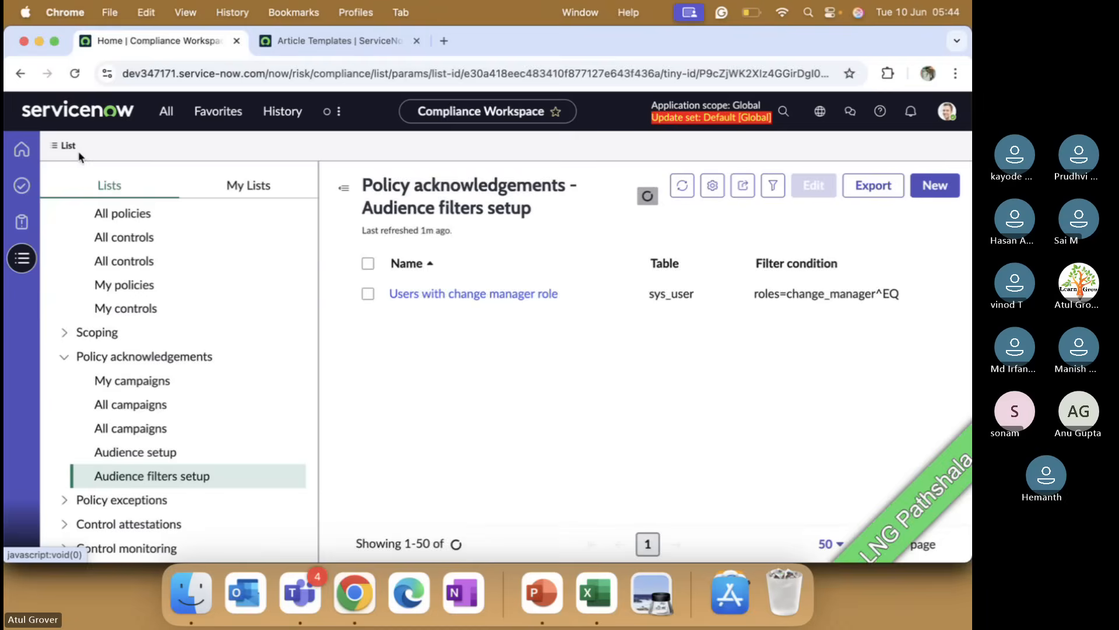
left_click(147, 452)
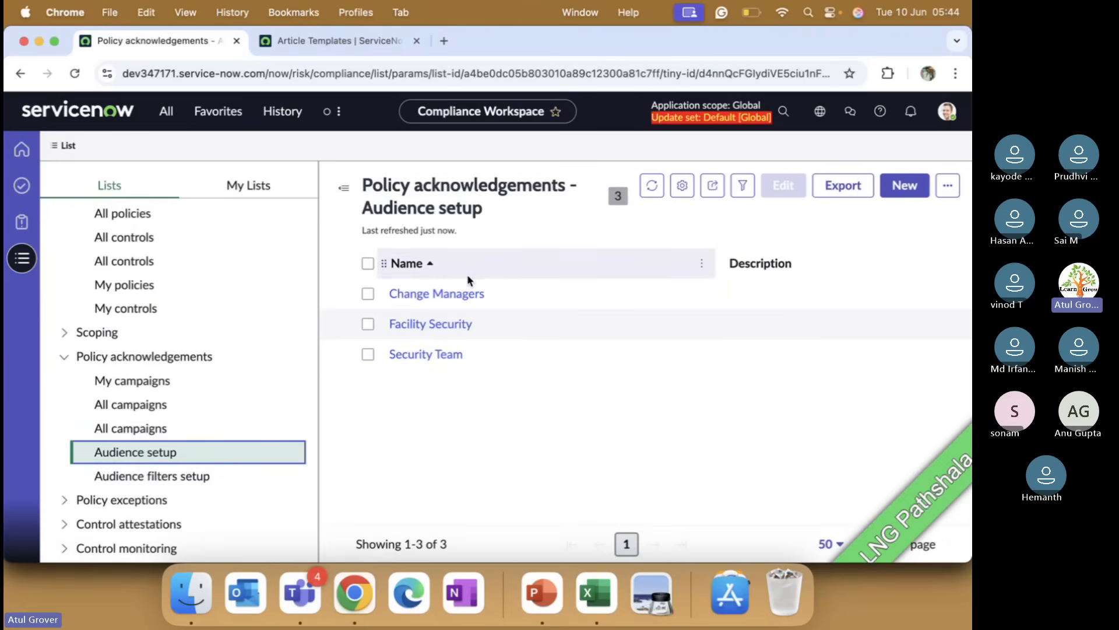
left_click(904, 185)
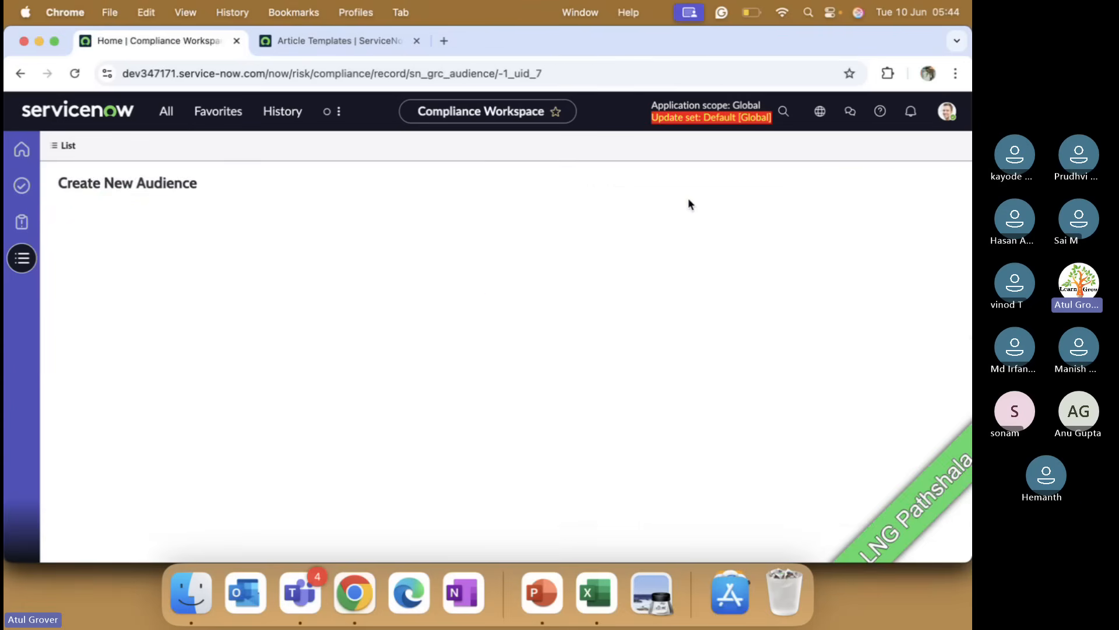
type("LNG User ")
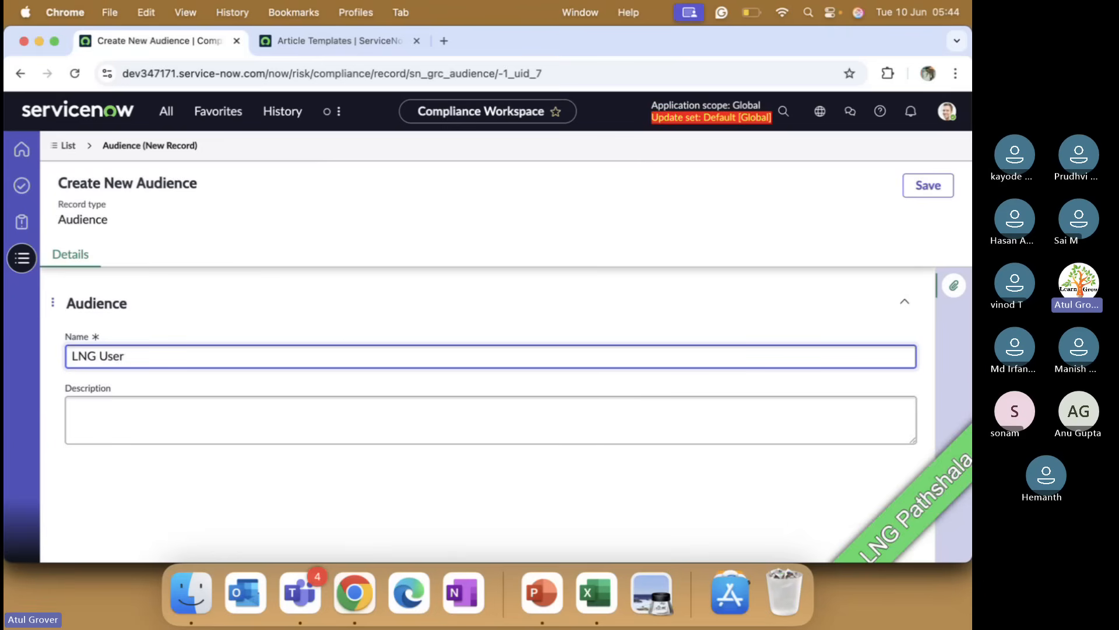
type("loist")
key("BackSpace")
key("BackSpace")
key("BackSpace")
type("st")
left_click(921, 187)
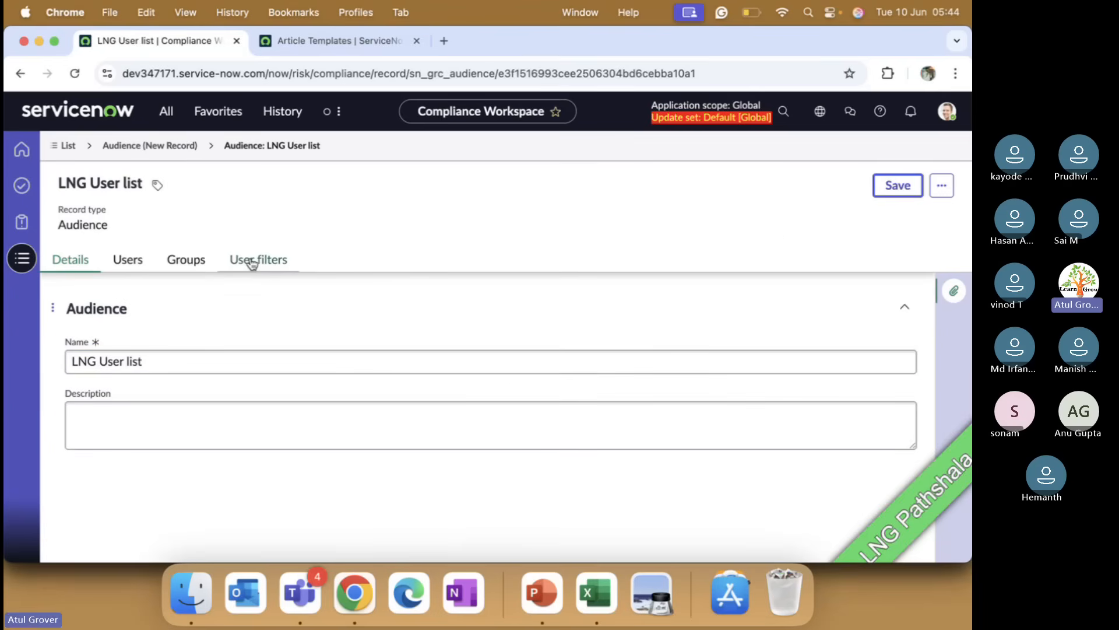
Step: Add the LNG Policy user filter to the LNG User list audience and save it
left_click(129, 260)
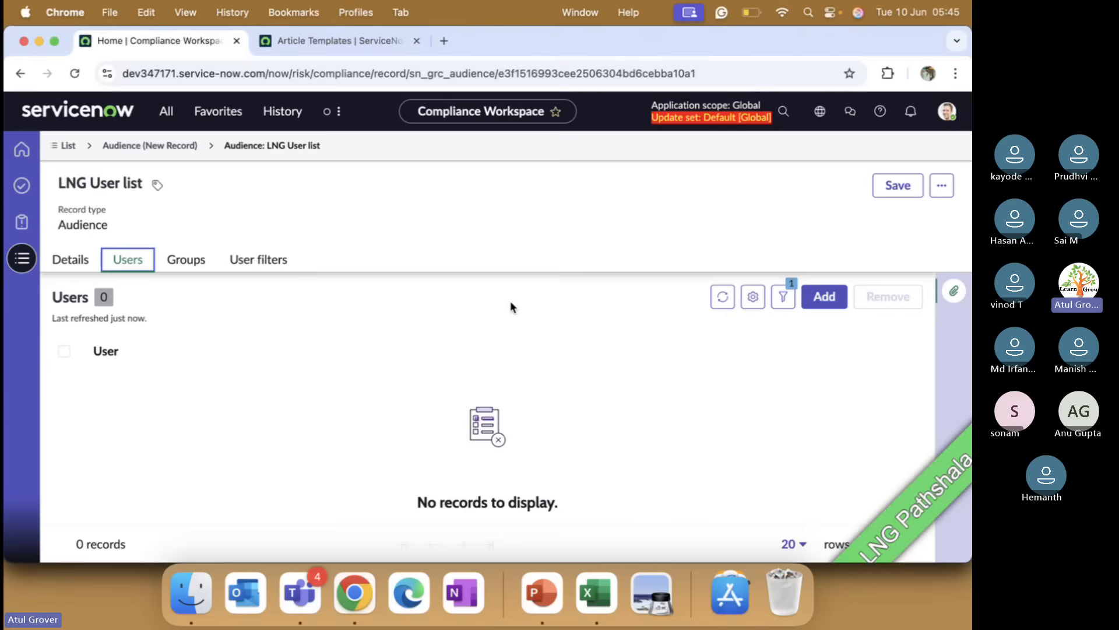
left_click(272, 260)
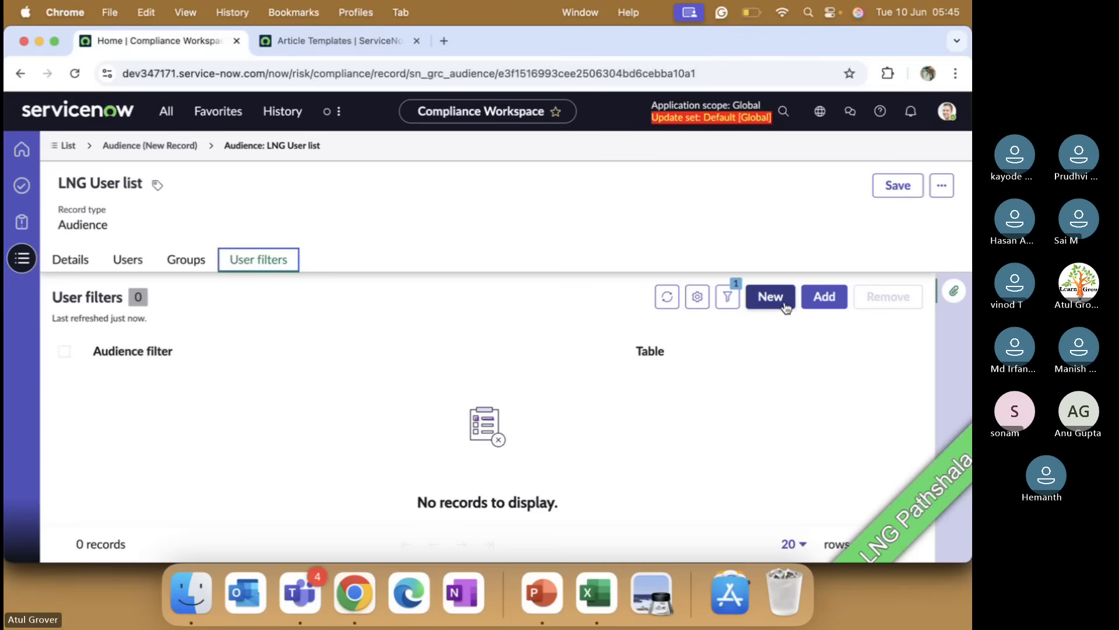
left_click(824, 297)
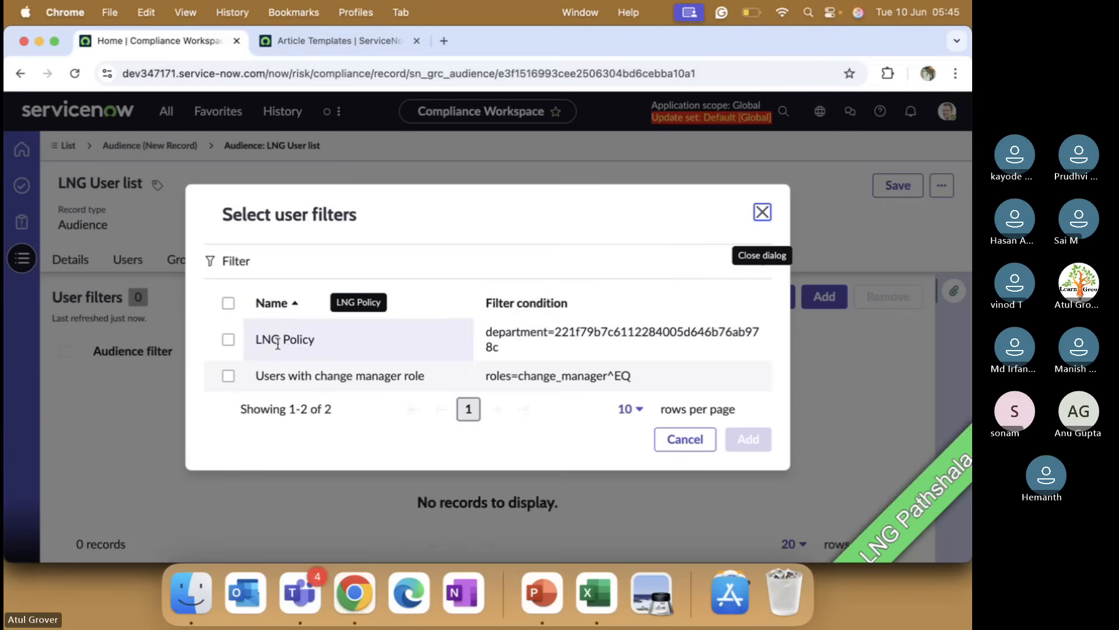
left_click(229, 340)
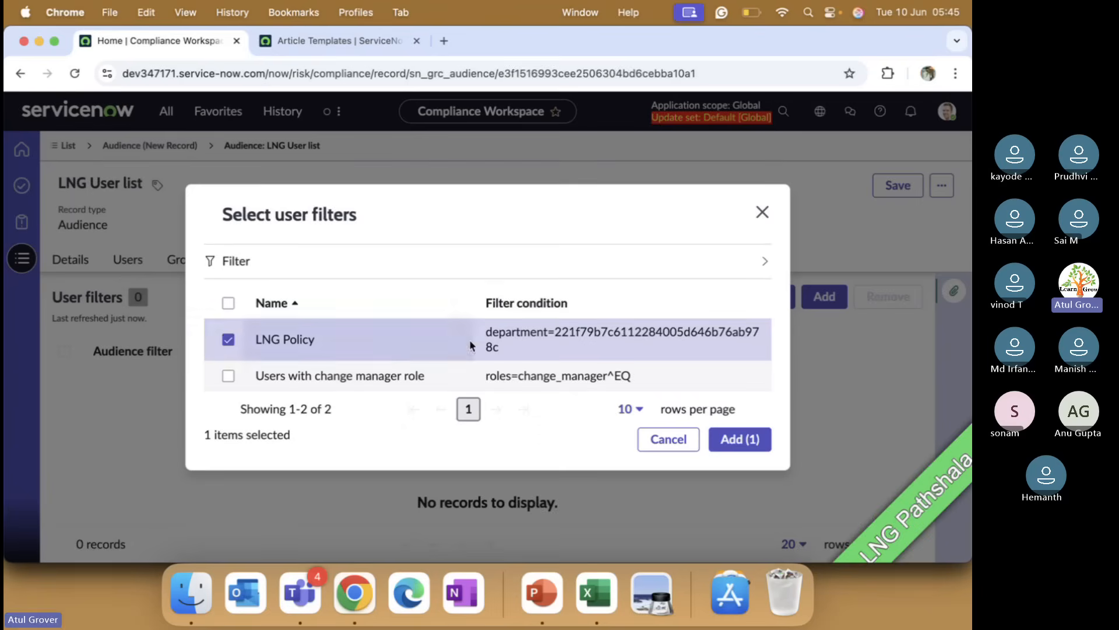
left_click(741, 440)
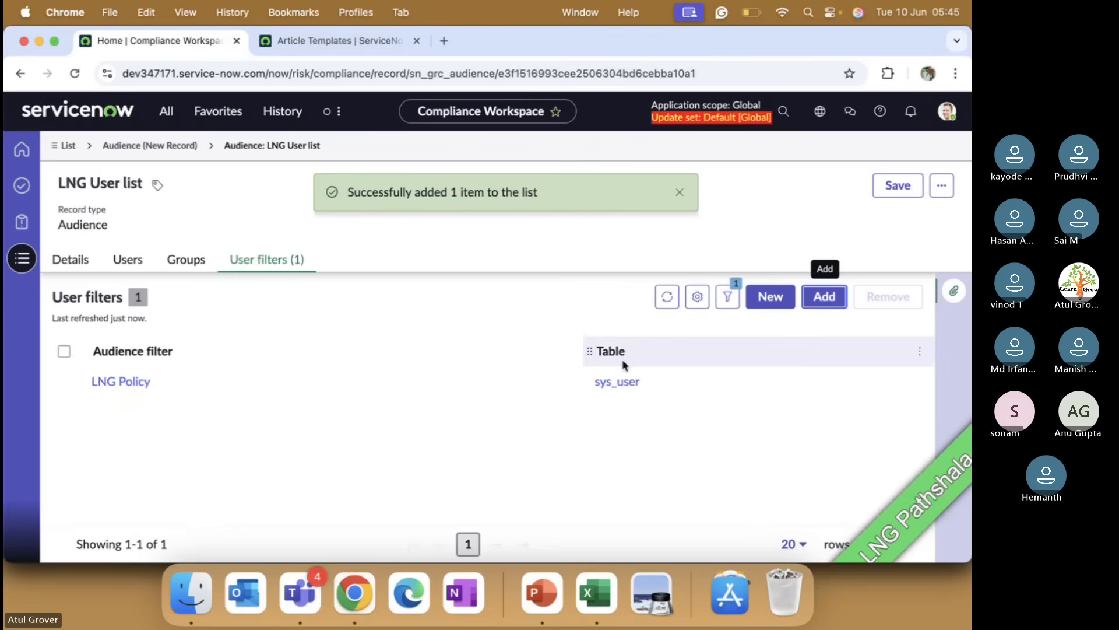
left_click(896, 185)
Step: Review the audience's Users, User filters and Groups lists, then return to the Audience setup list
left_click(127, 259)
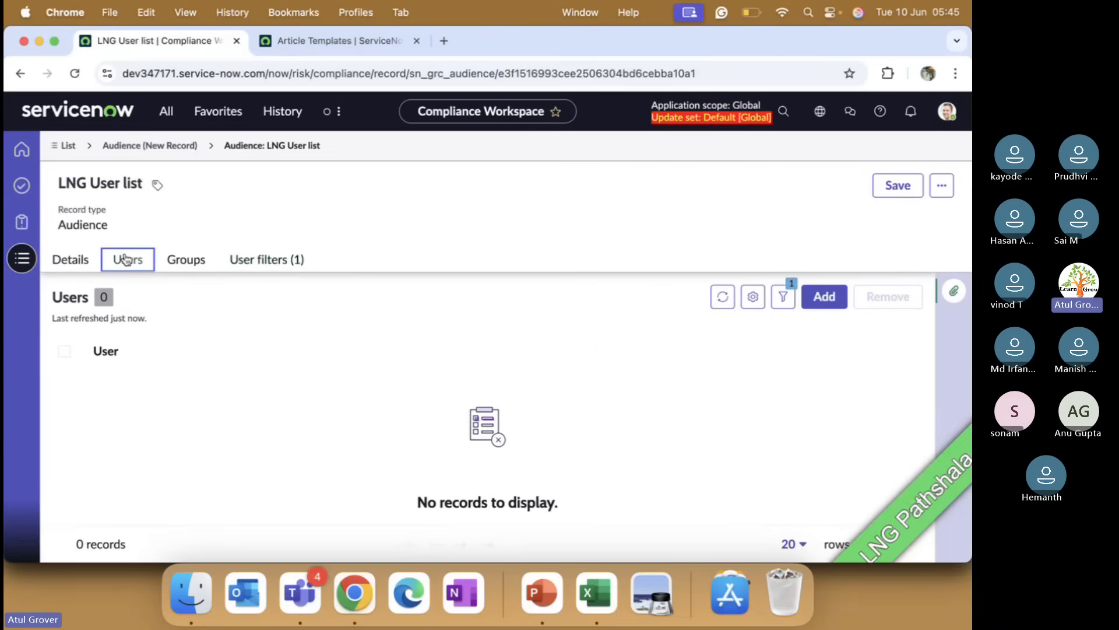
left_click(723, 297)
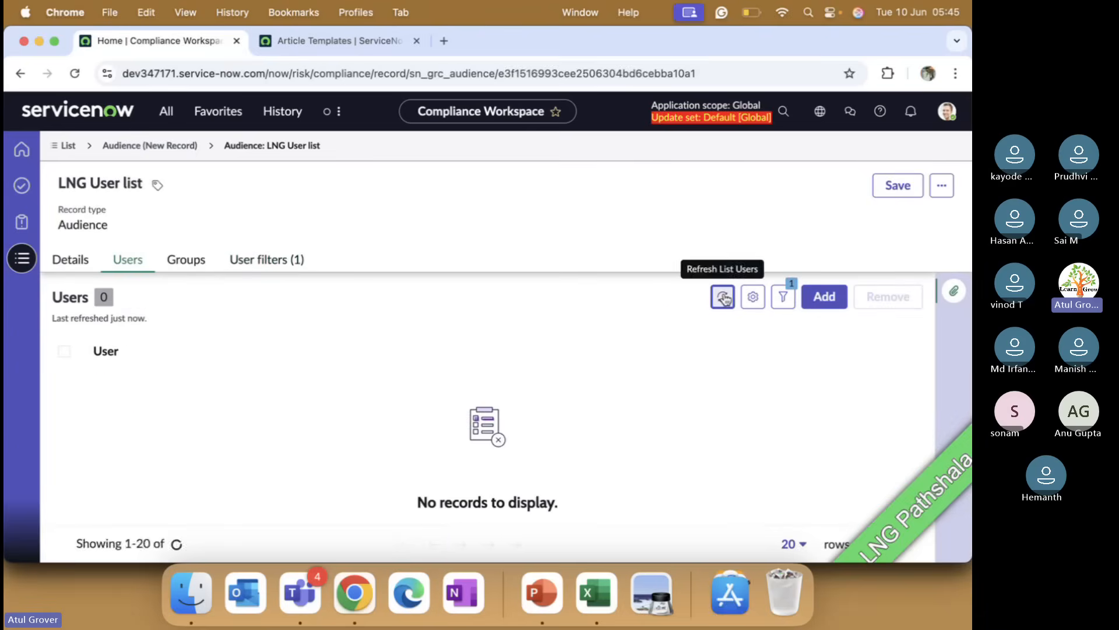
left_click(260, 268)
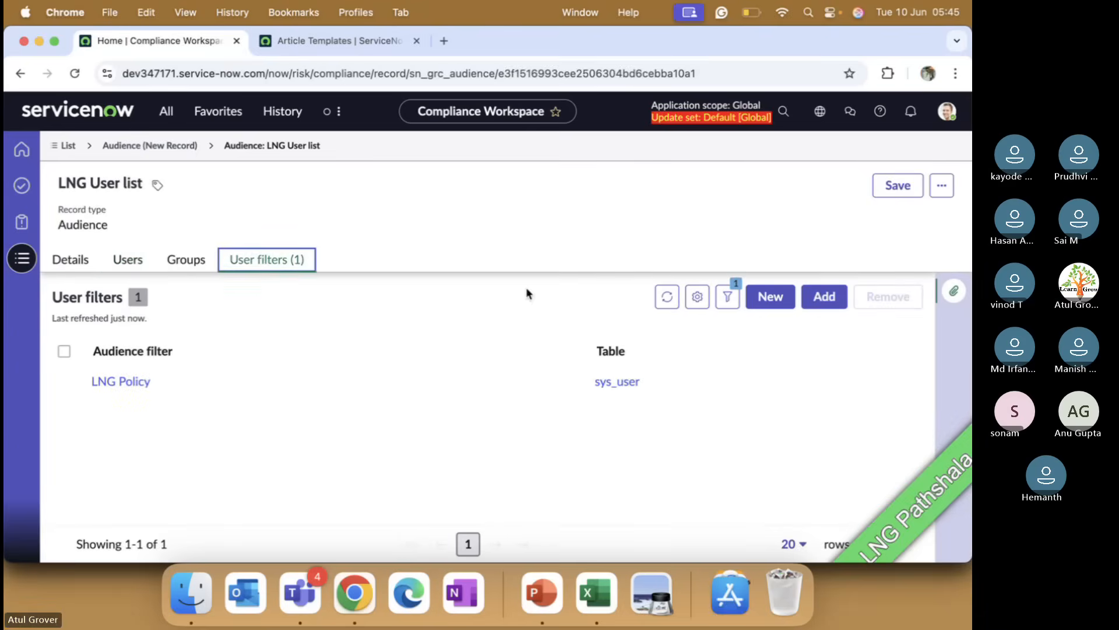
left_click(666, 299)
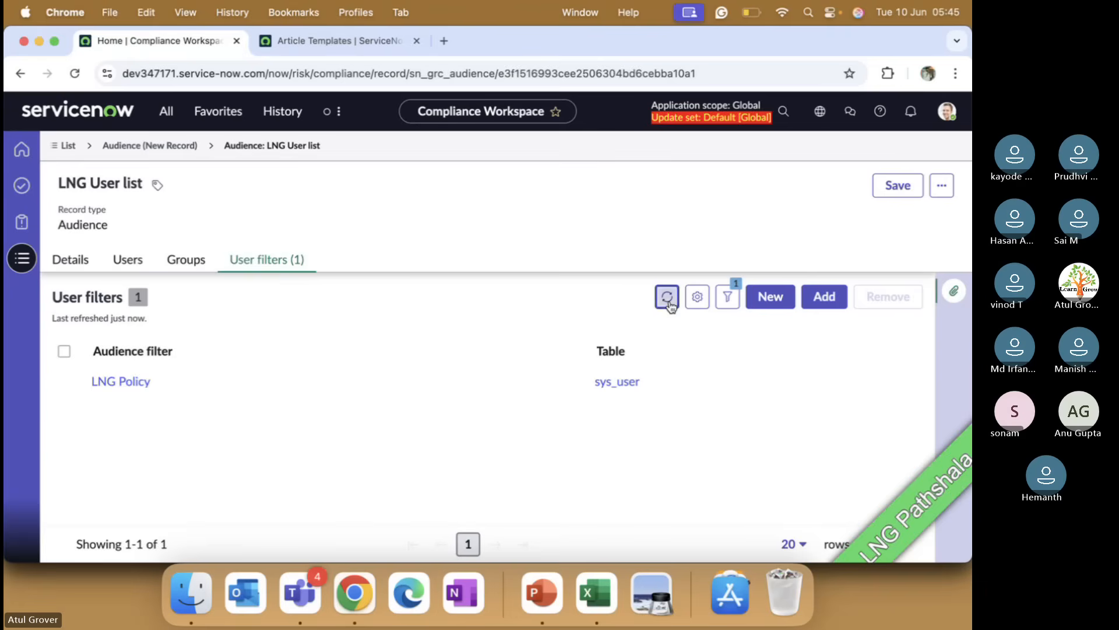
left_click(186, 263)
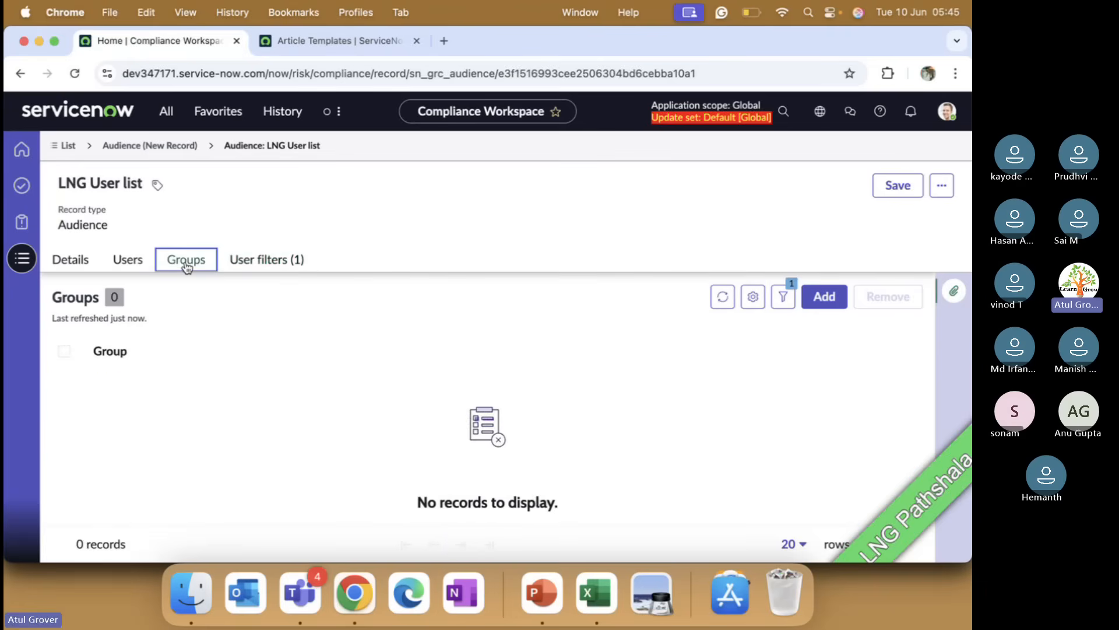
left_click(67, 145)
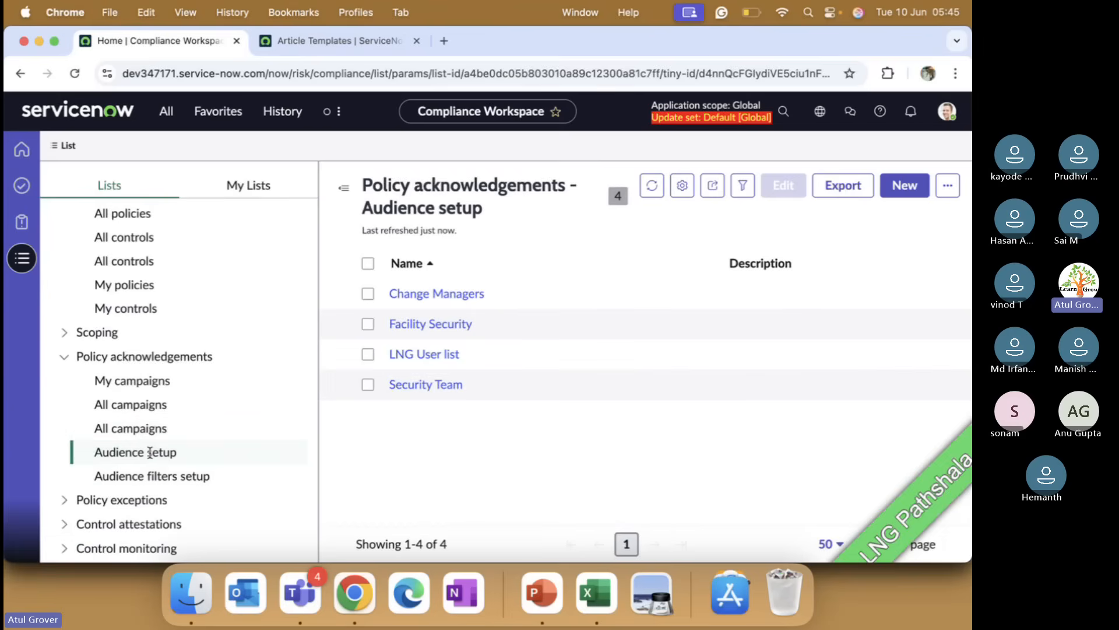
left_click(150, 452)
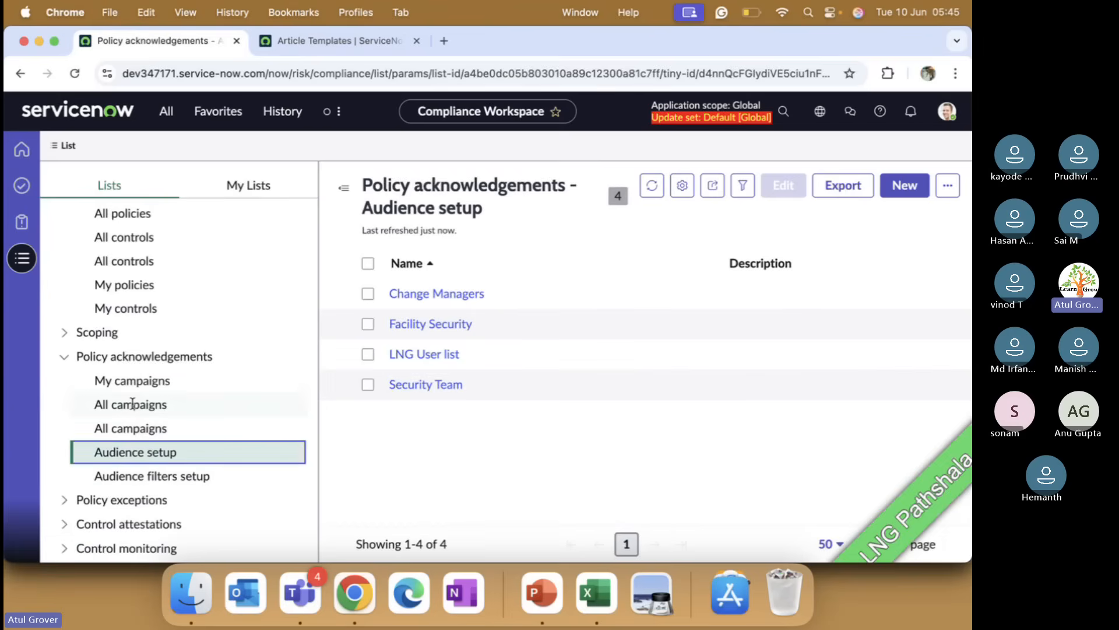
Step: Start a new policy from the All policies list and name it LNG - Join Batch on Time
scroll(156, 333, "up", 3)
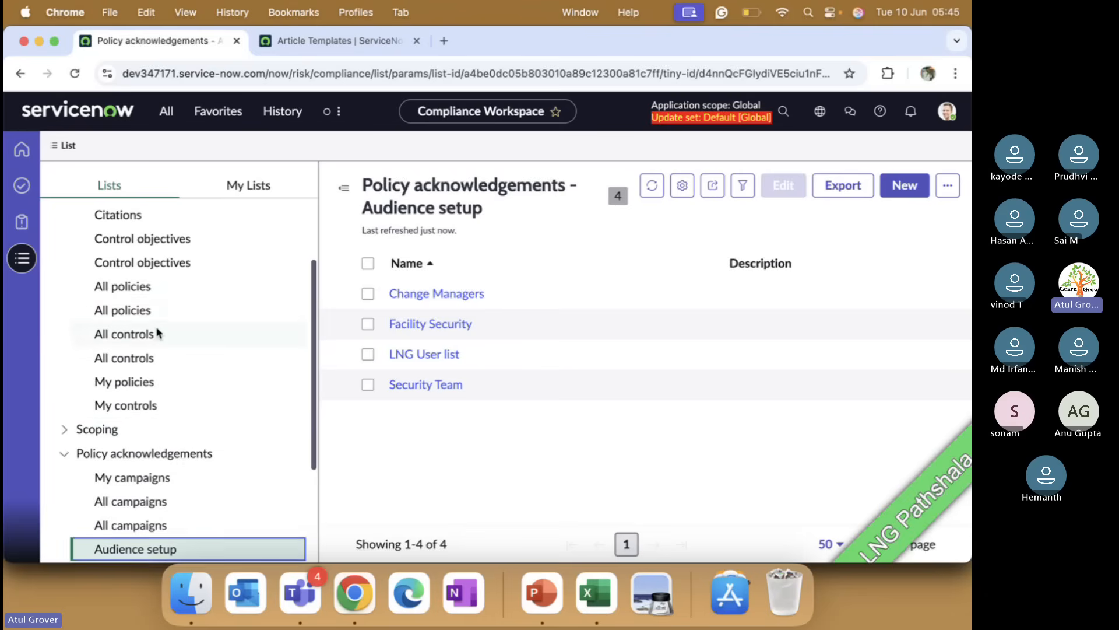
left_click(134, 311)
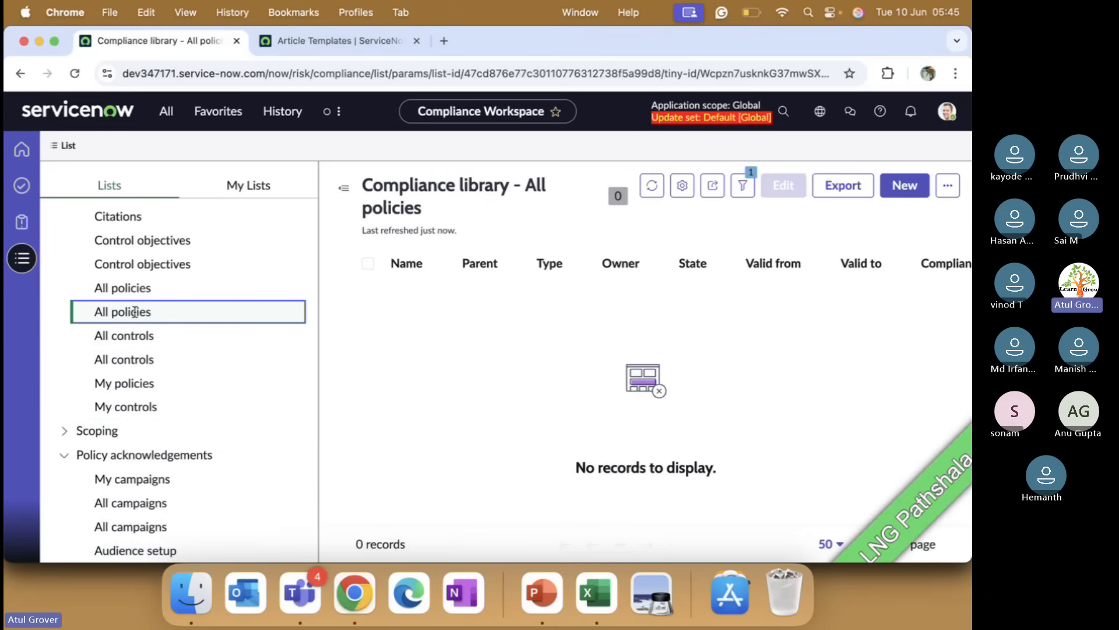
left_click(134, 287)
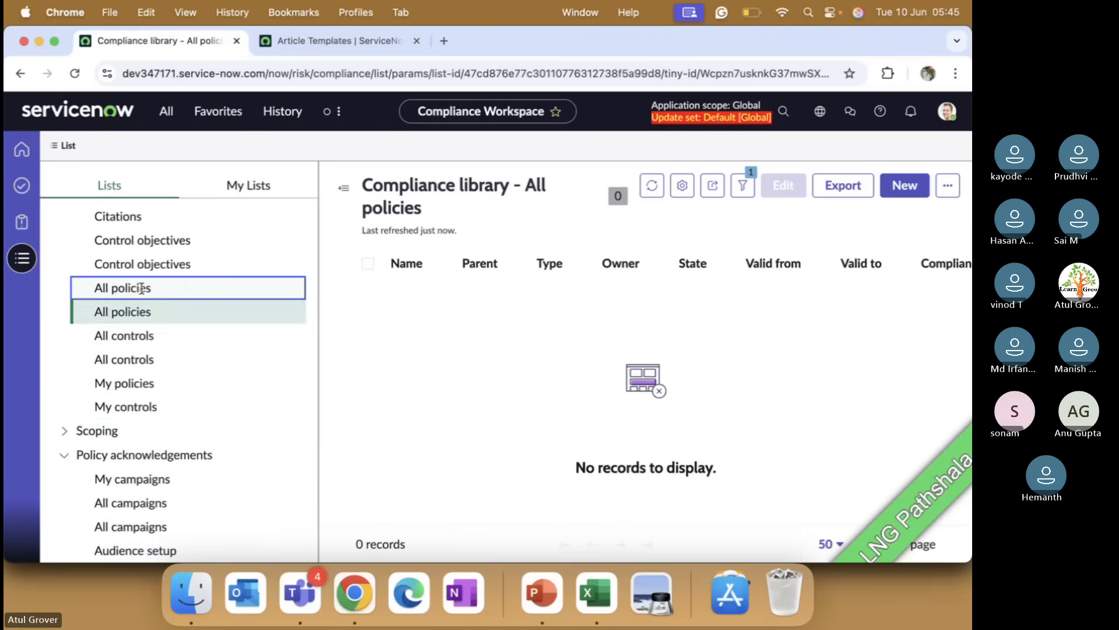
left_click(903, 186)
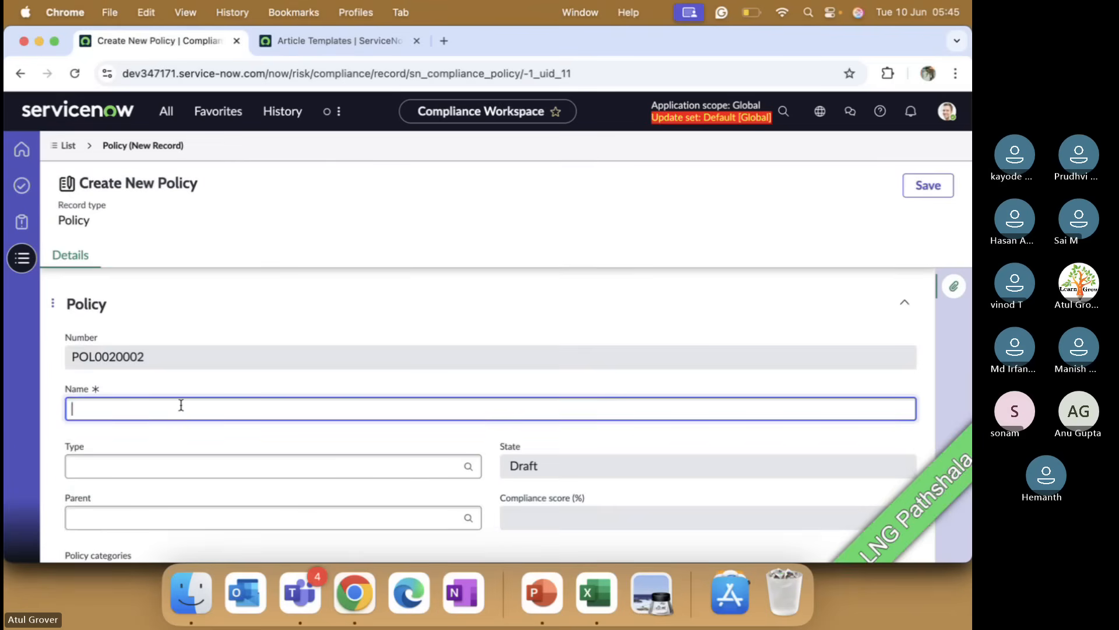
type("LNG -")
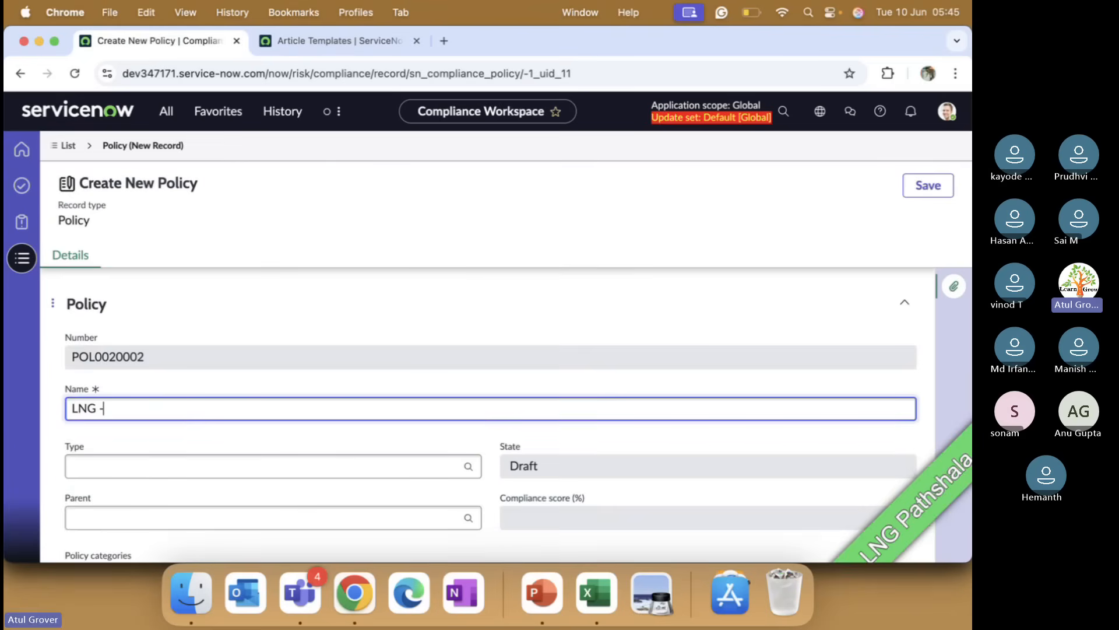
type(" Join")
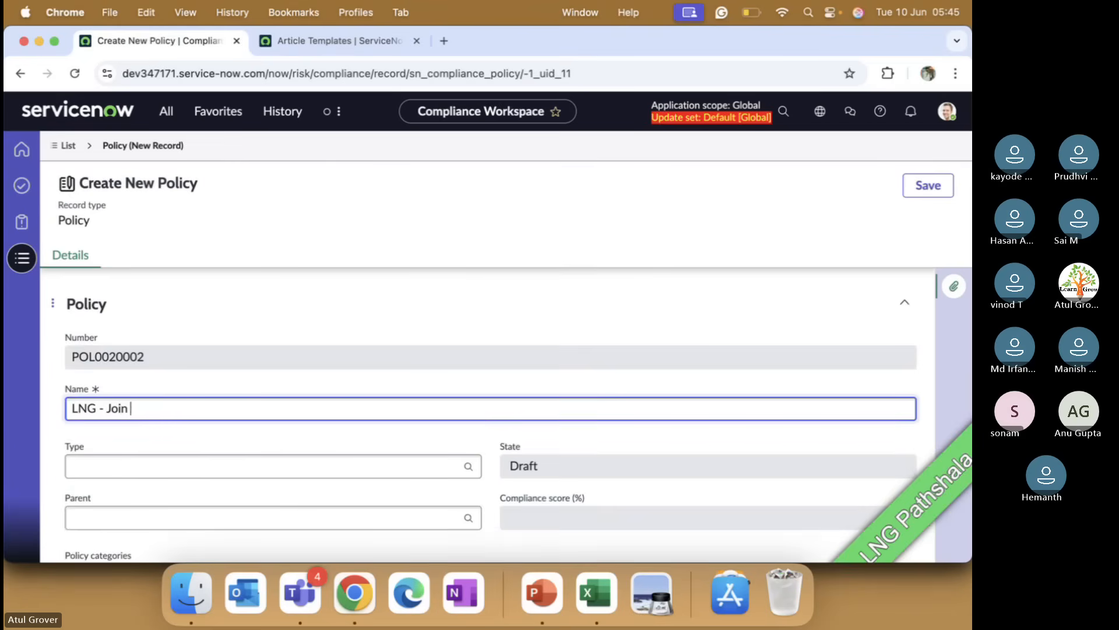
type(" Batch o")
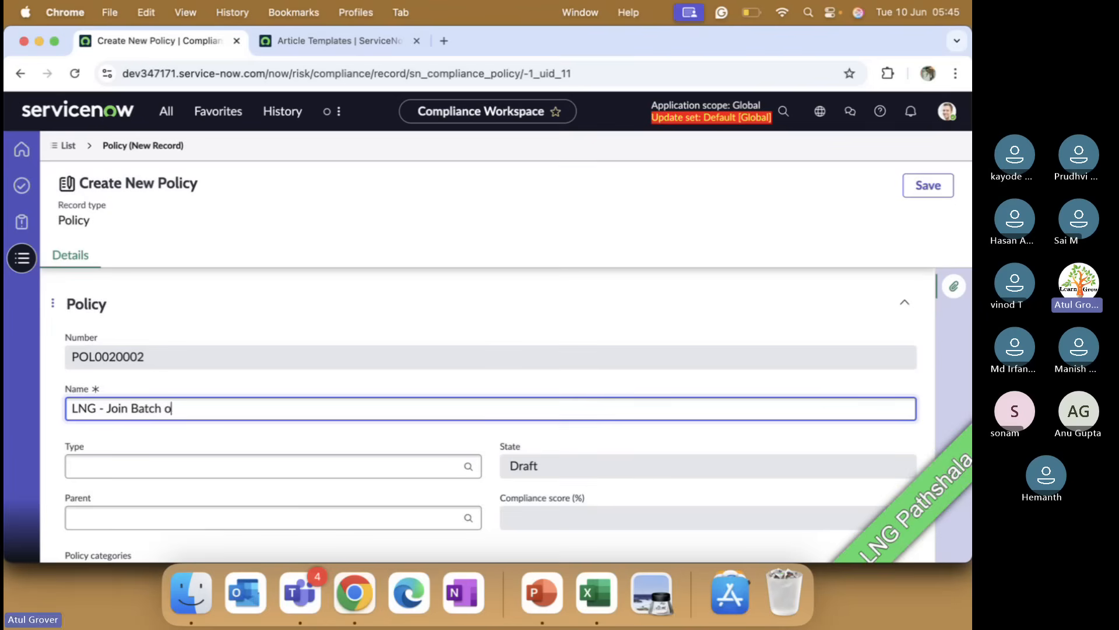
type("n Time")
Step: Set the new policy's type to Policy and add the Vulnerability Response policy category
left_click(194, 466)
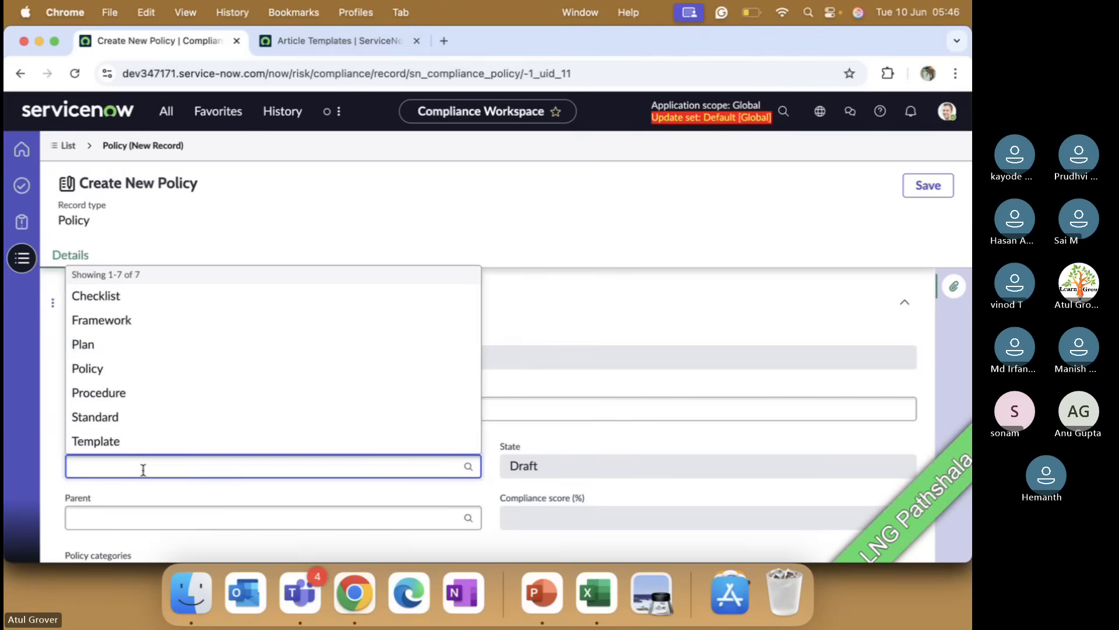
left_click(130, 369)
scroll(139, 368, "down", 2)
left_click(125, 410)
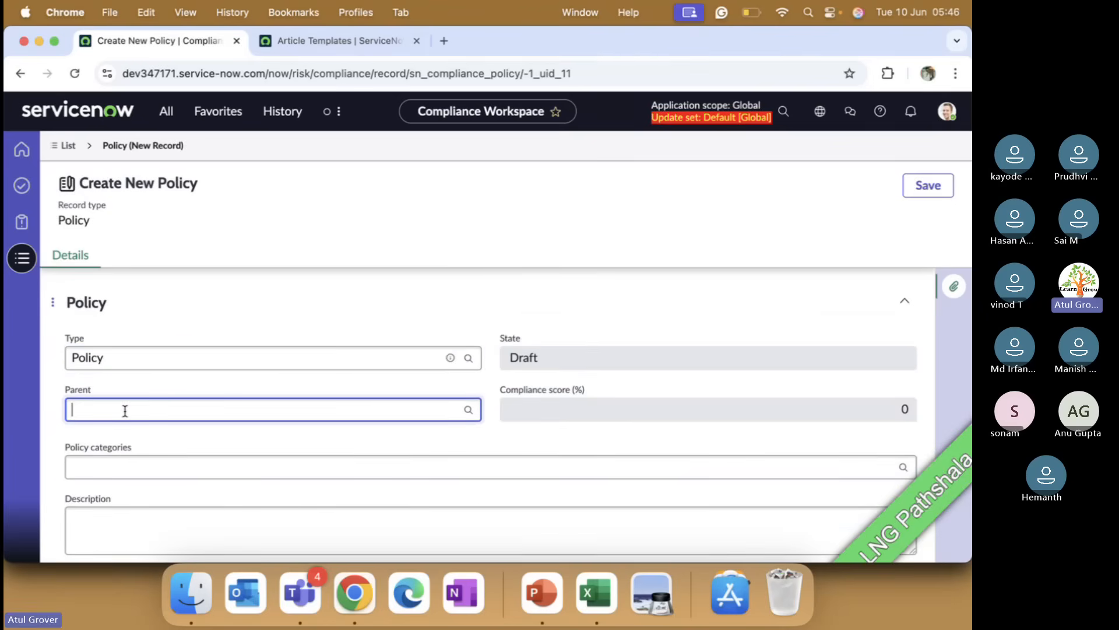
left_click(218, 463)
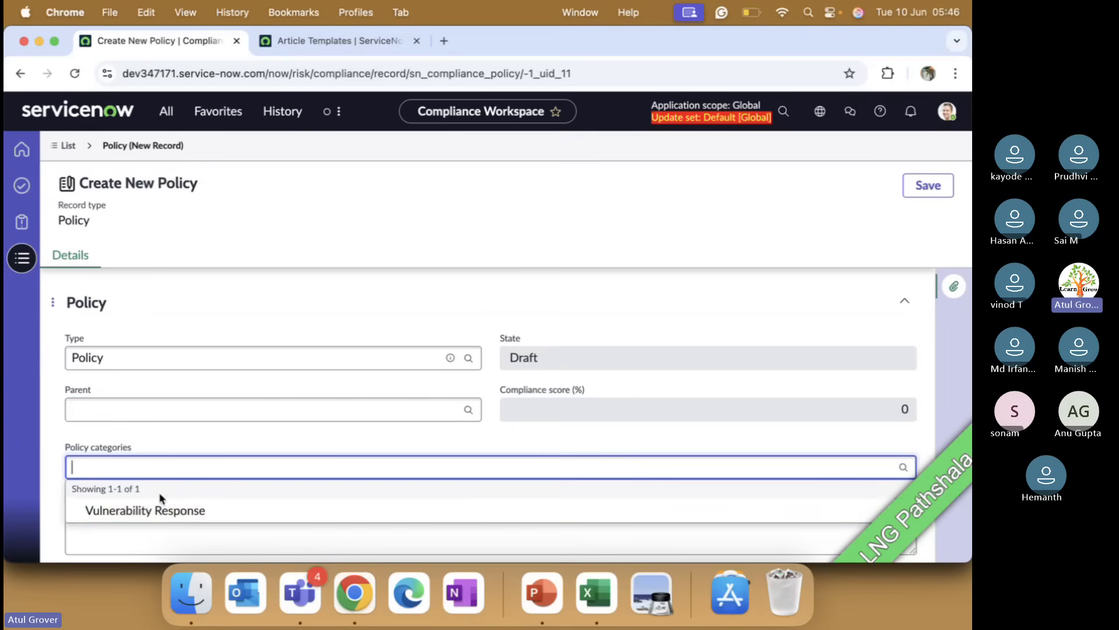
left_click(155, 509)
scroll(187, 457, "down", 3)
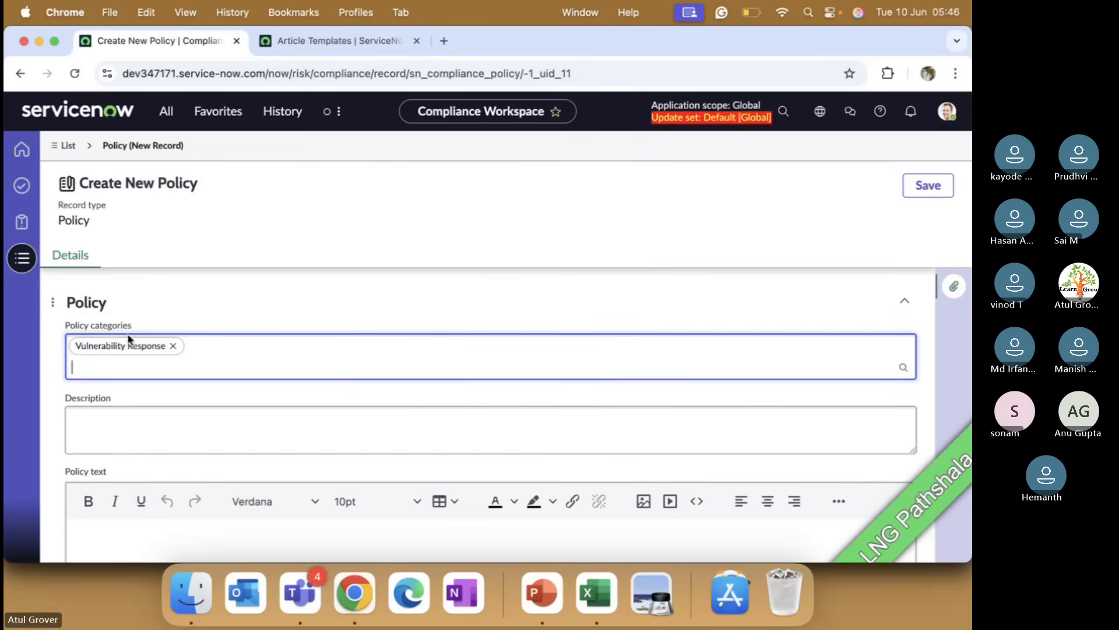
Step: In the other tab, search the navigator for policies and open the Operating System Access Management policy
left_click(332, 40)
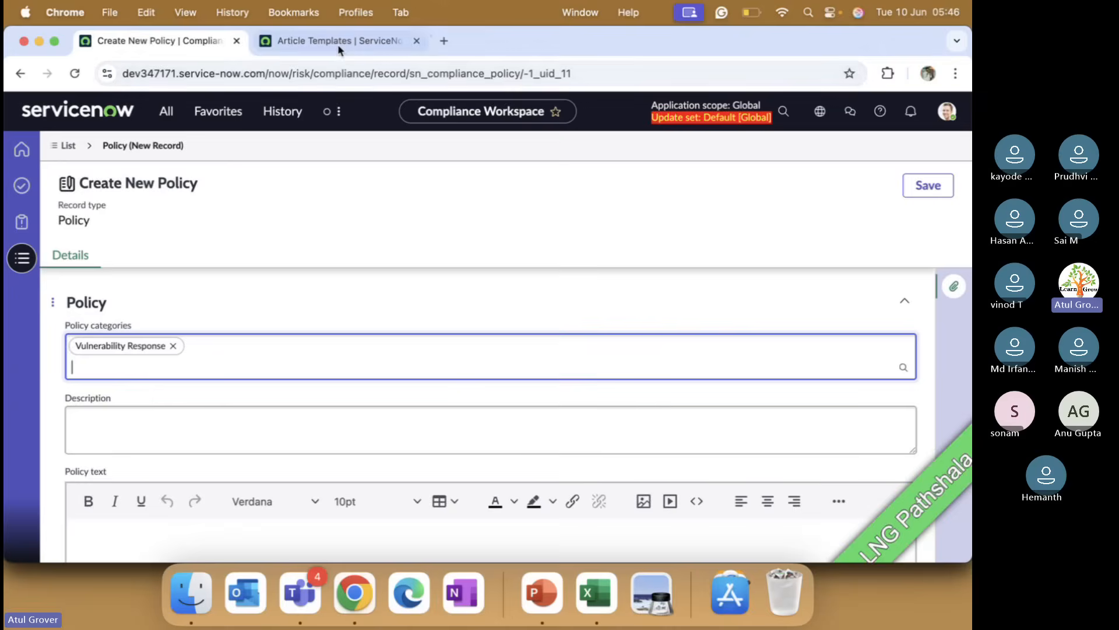
left_click(166, 110)
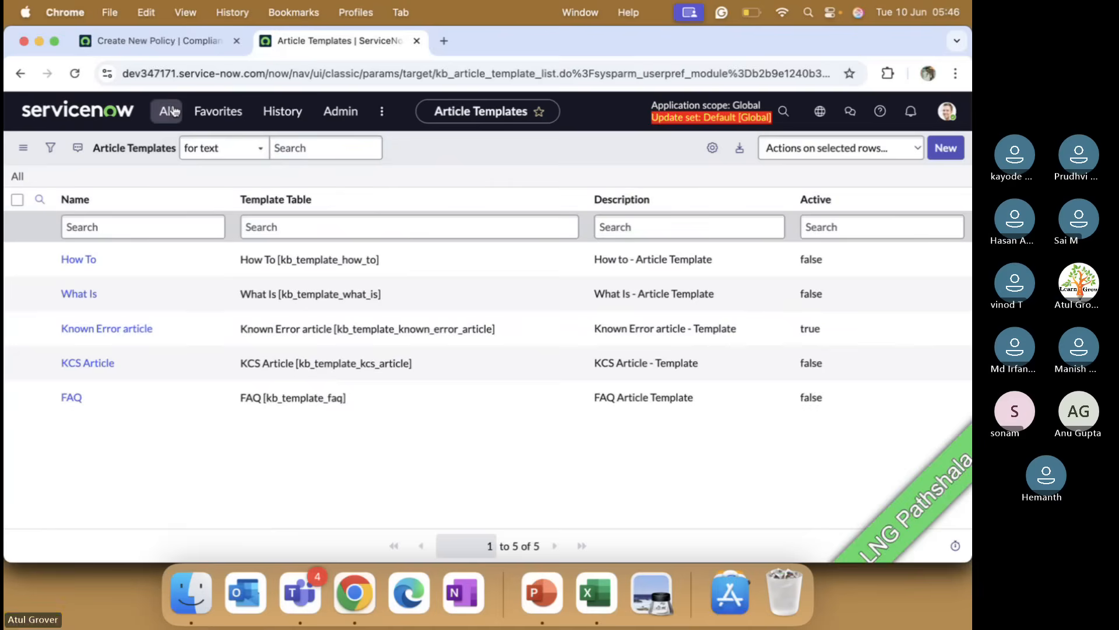
type("po")
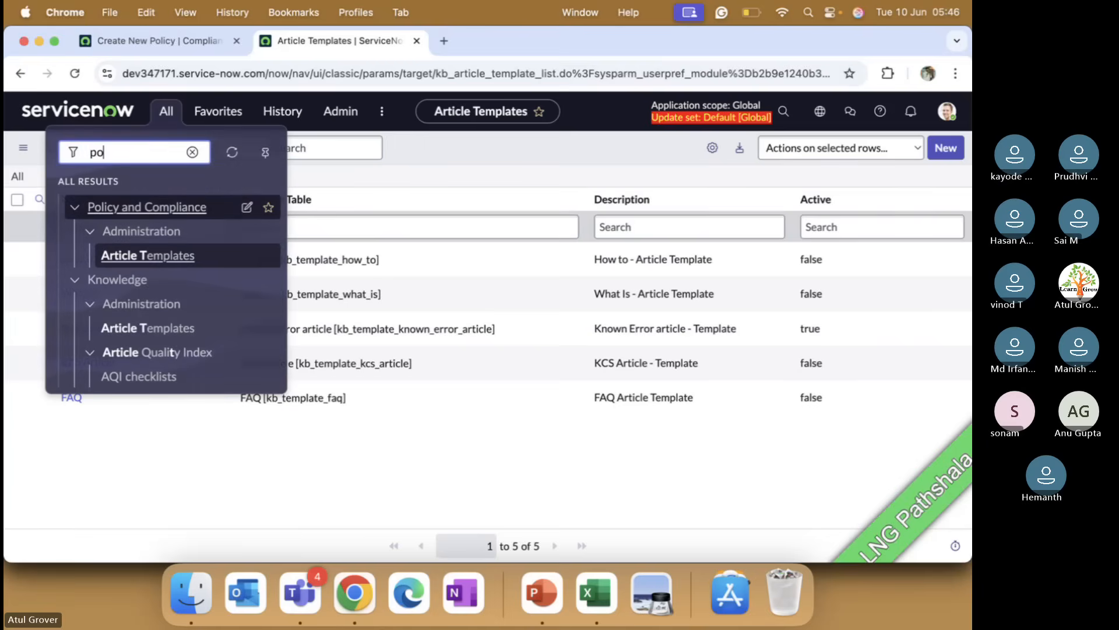
type("locy")
key("BackSpace")
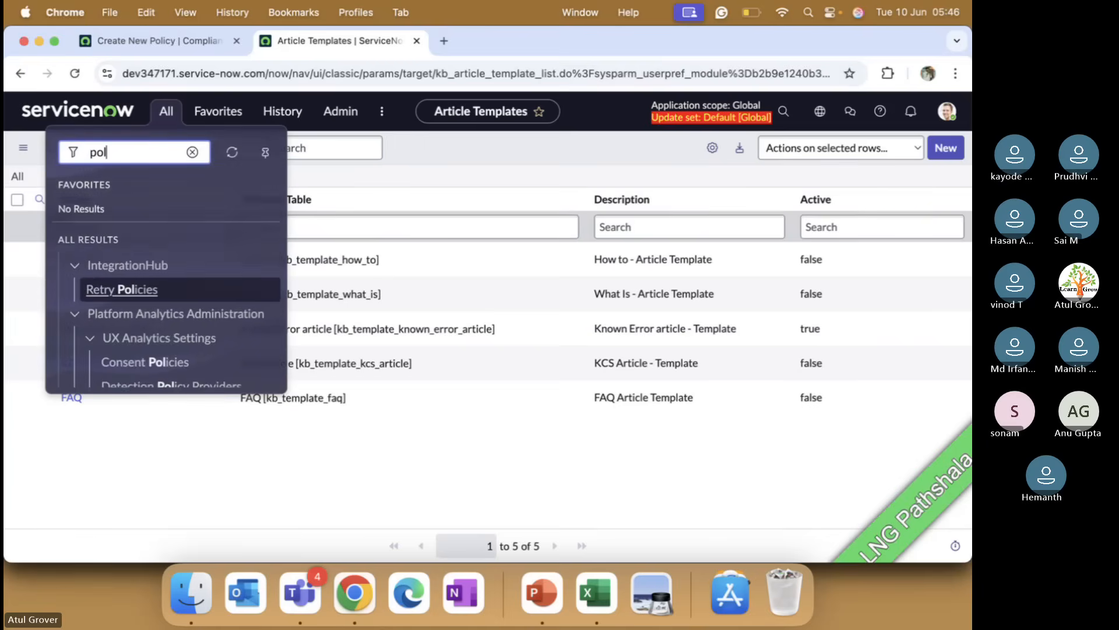
type("icies")
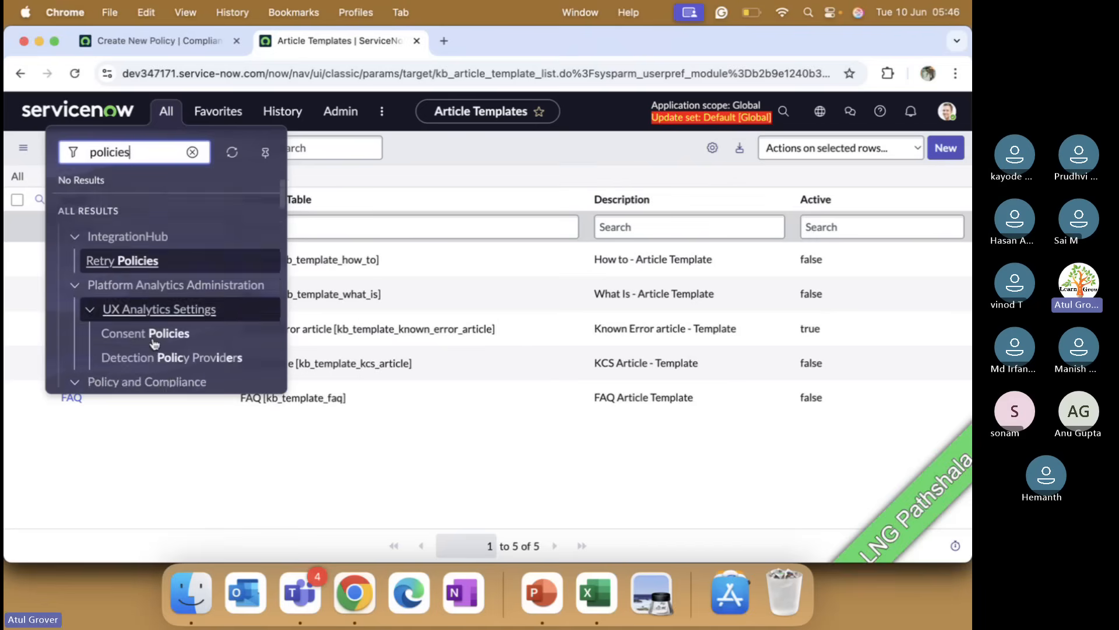
scroll(153, 344, "down", 5)
left_click(123, 321)
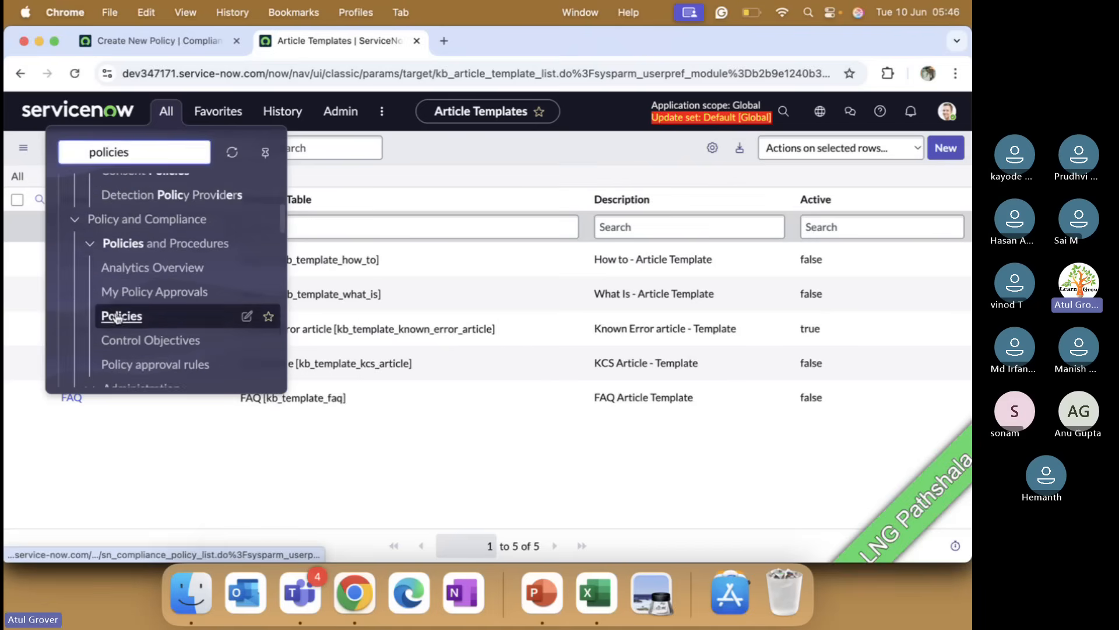
left_click(93, 299)
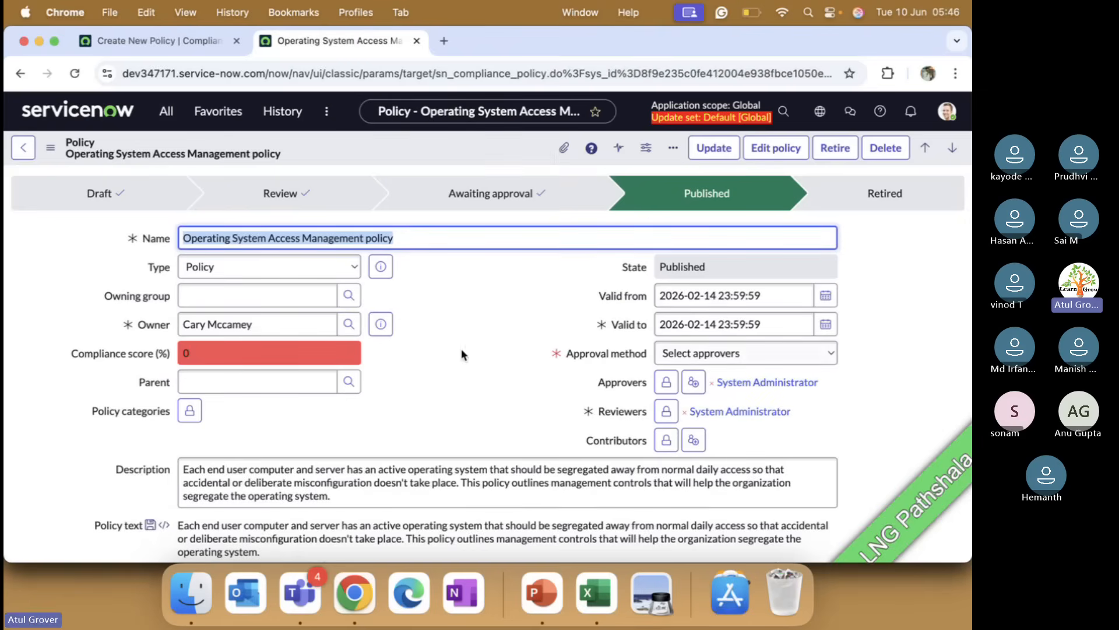
Step: Show the dictionary info of the Policy categories field and copy its table name sn_compliance_policy
right_click(131, 418)
left_click(165, 500)
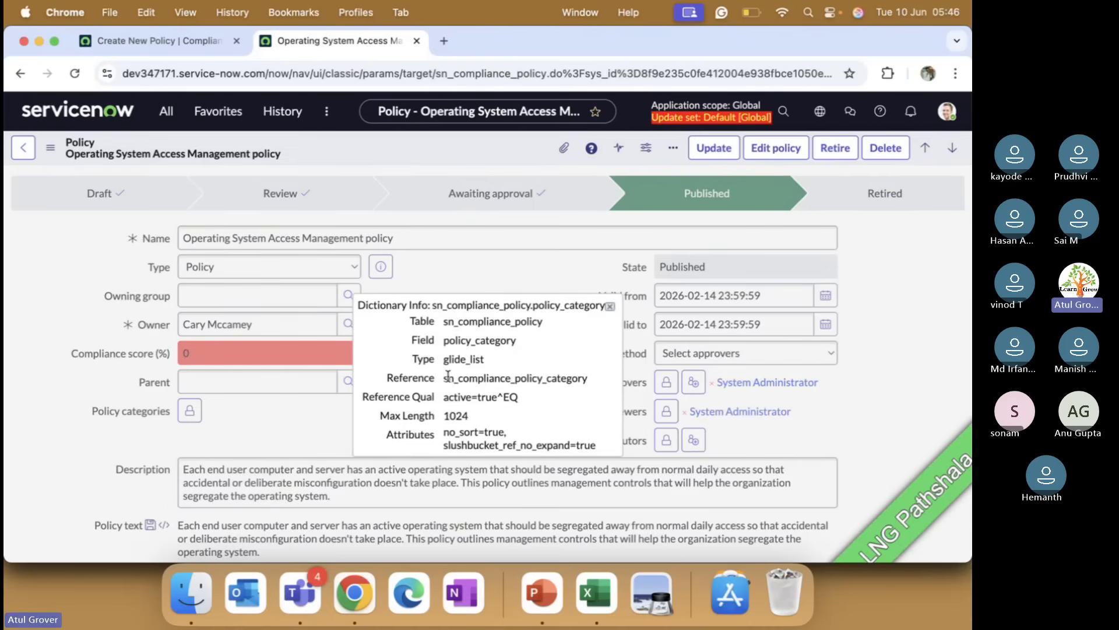
left_click_drag(443, 380, 587, 380)
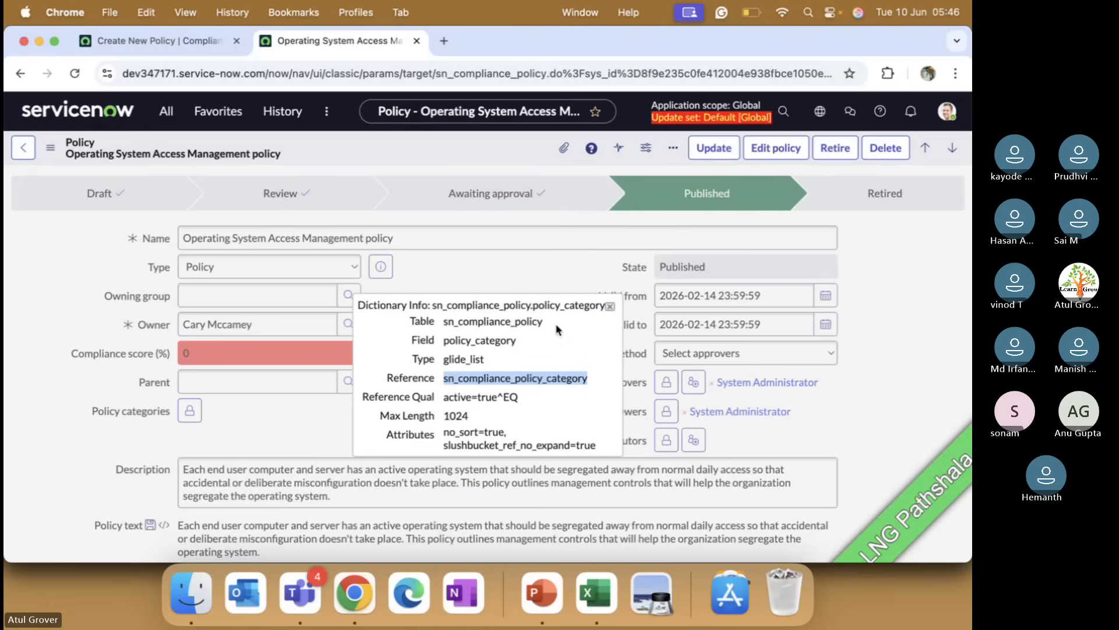
left_click_drag(545, 321, 446, 322)
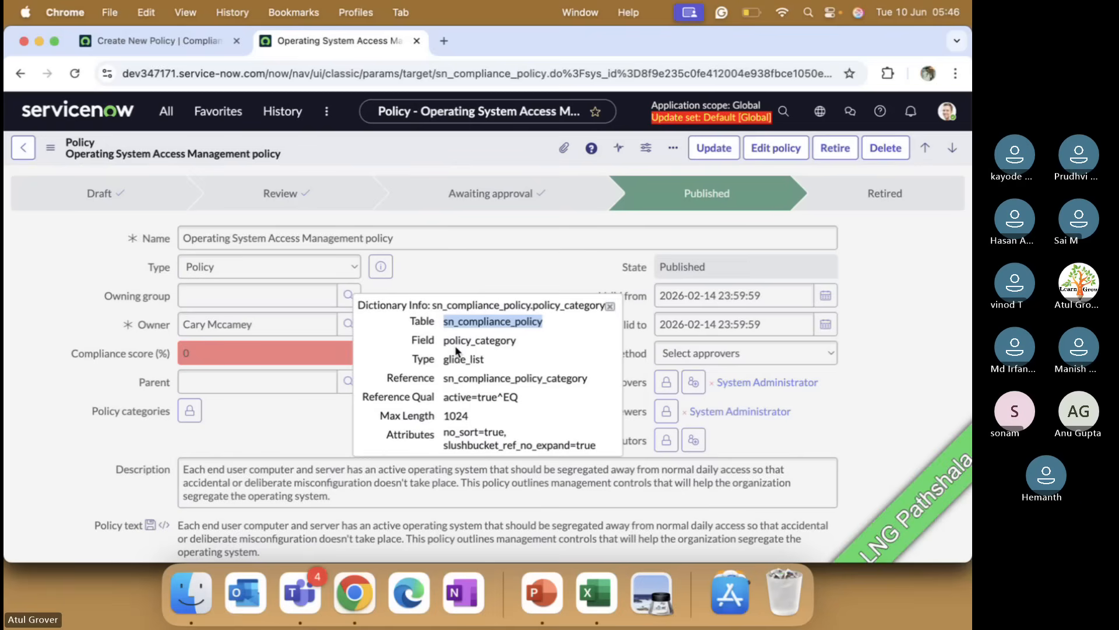
Step: Open the sn_compliance_policy.list through the navigator filter
left_click(167, 111)
type("sn_compliance_policy")
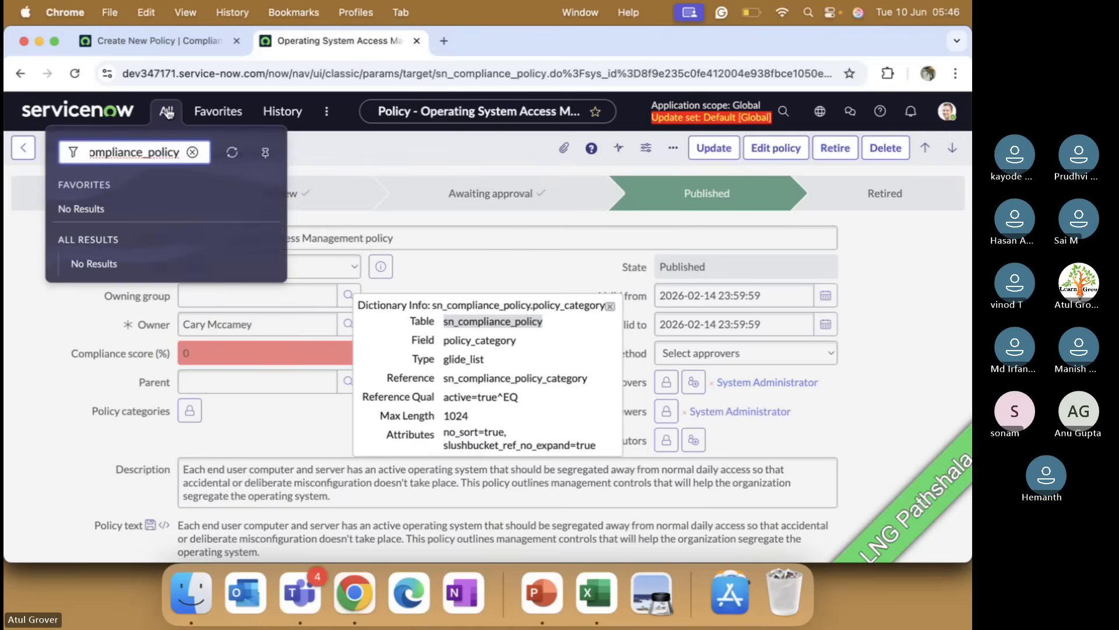
type(".list")
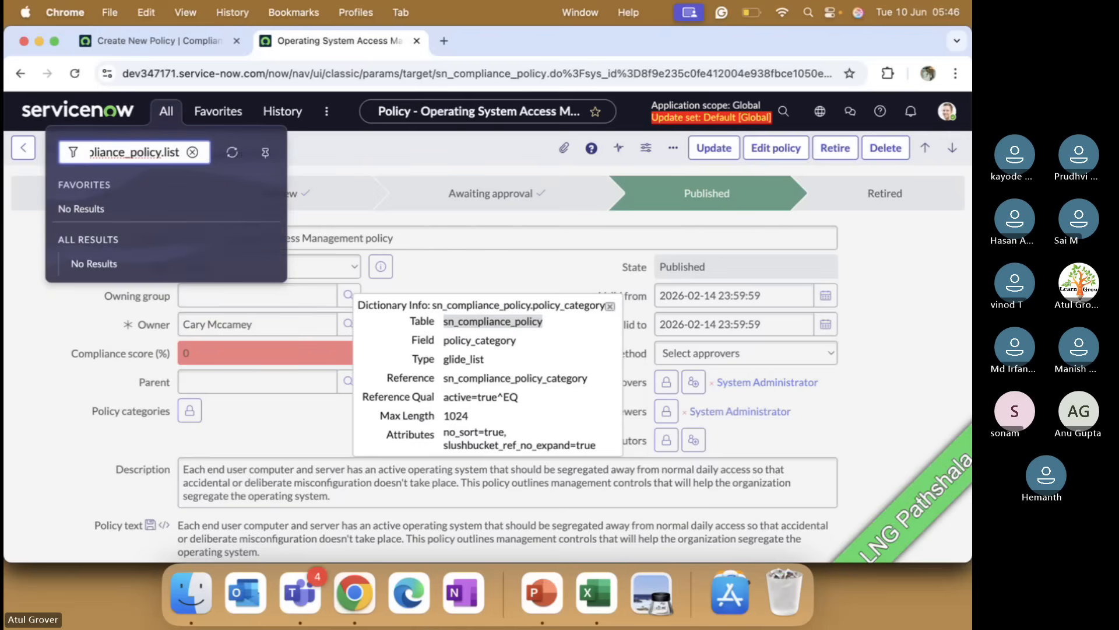
key("Return")
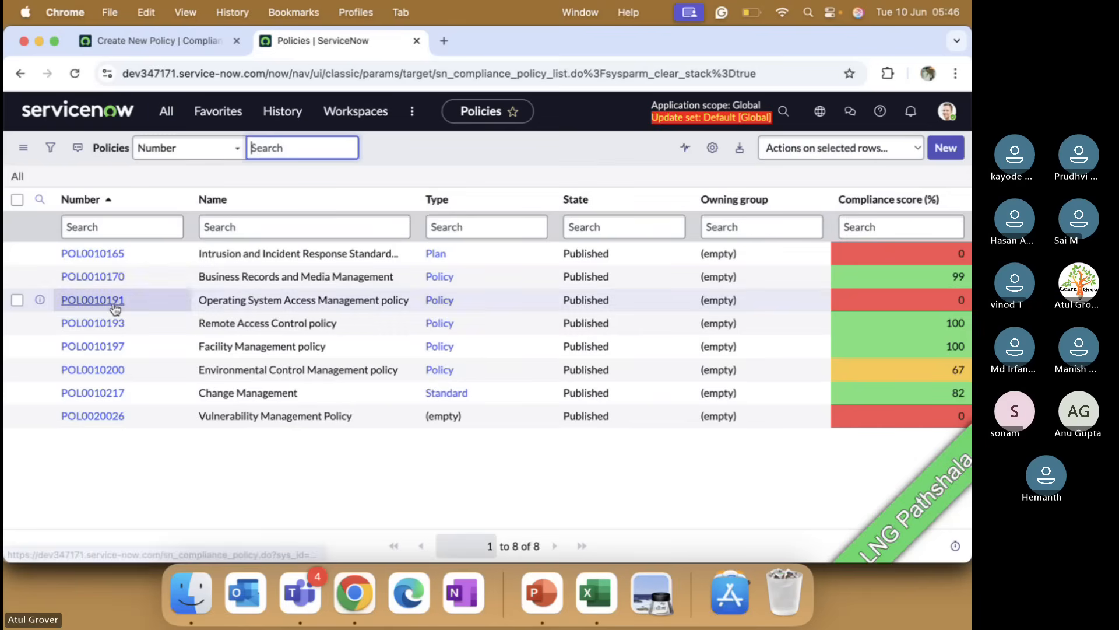
Step: Open the Remote Access Control policy and configure its underlying Policy table definition
left_click(93, 323)
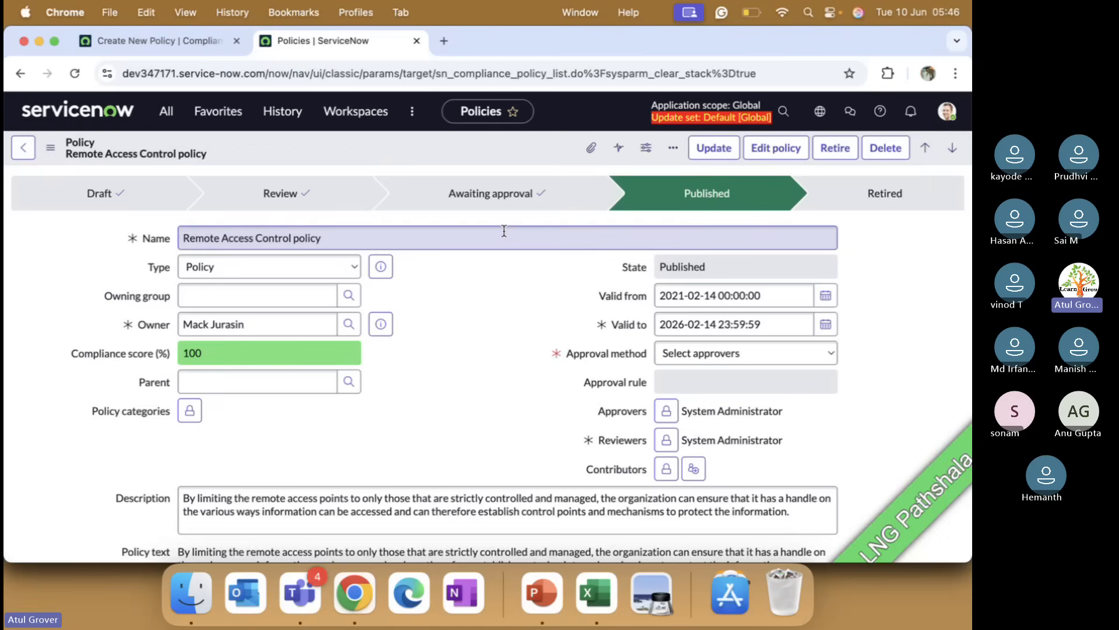
right_click(394, 143)
mouse_move(464, 264)
mouse_move(460, 229)
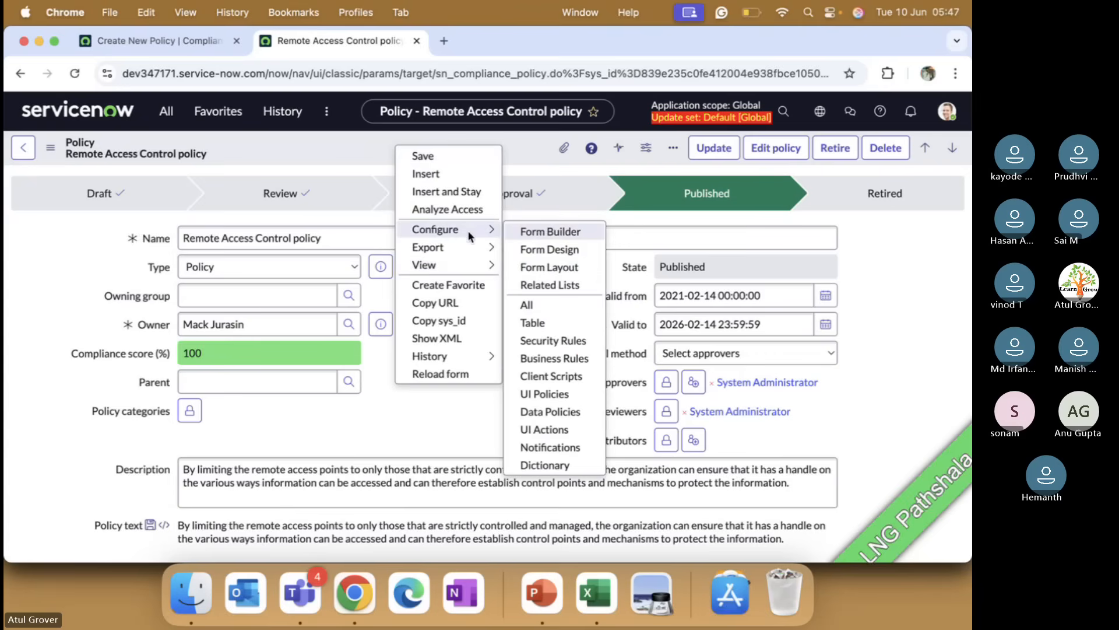
left_click(537, 323)
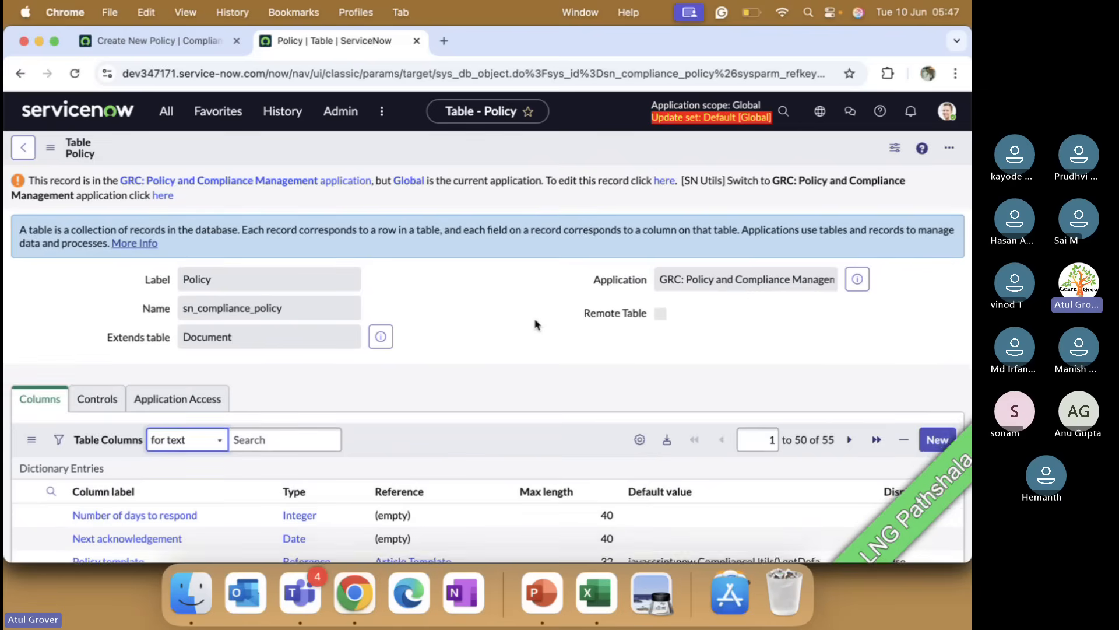
Step: Open the Policy categories column's dictionary entry from the Policy table's columns
scroll(535, 324, "down", 5)
scroll(536, 326, "up", 1)
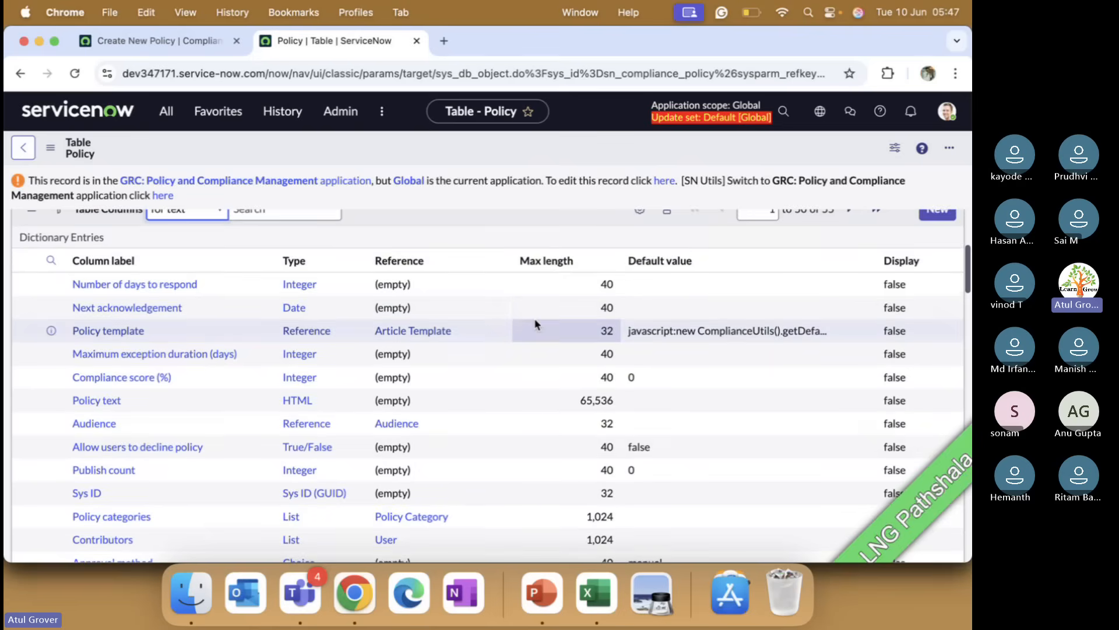
left_click(138, 517)
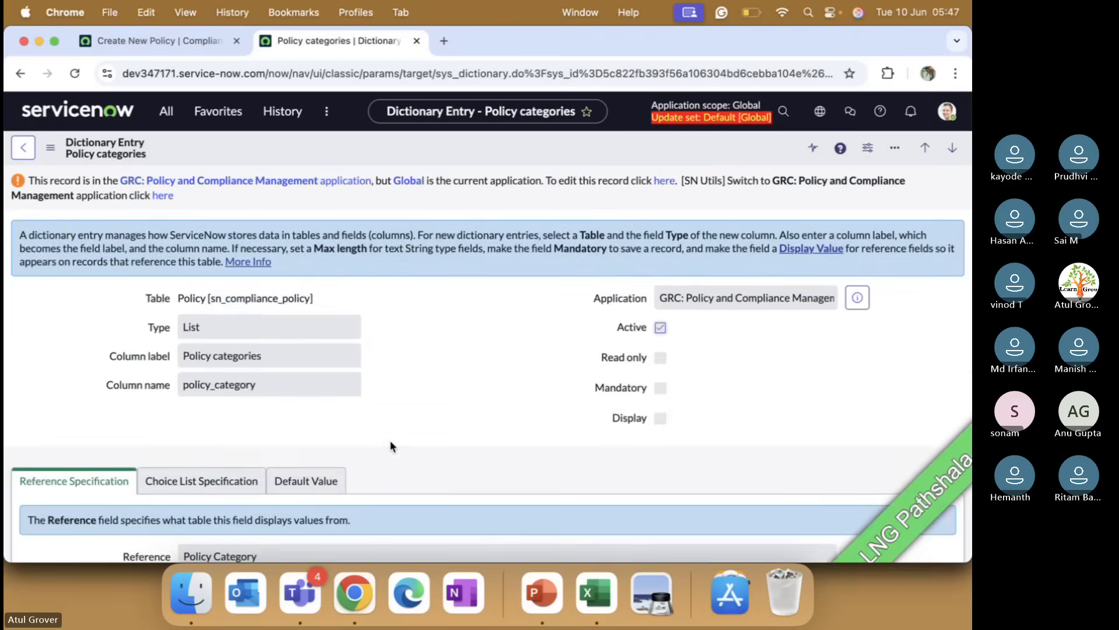
Step: Examine the dictionary entry's related lists and specification tabs, then select the Policy Category reference value
scroll(391, 446, "down", 5)
scroll(391, 446, "down", 2)
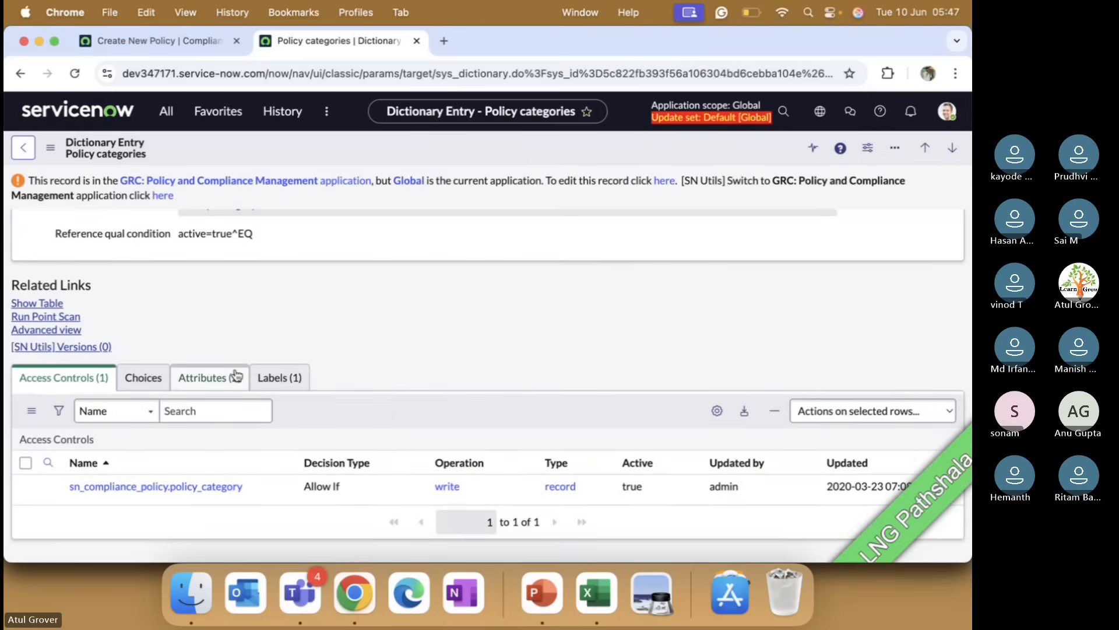
left_click(149, 378)
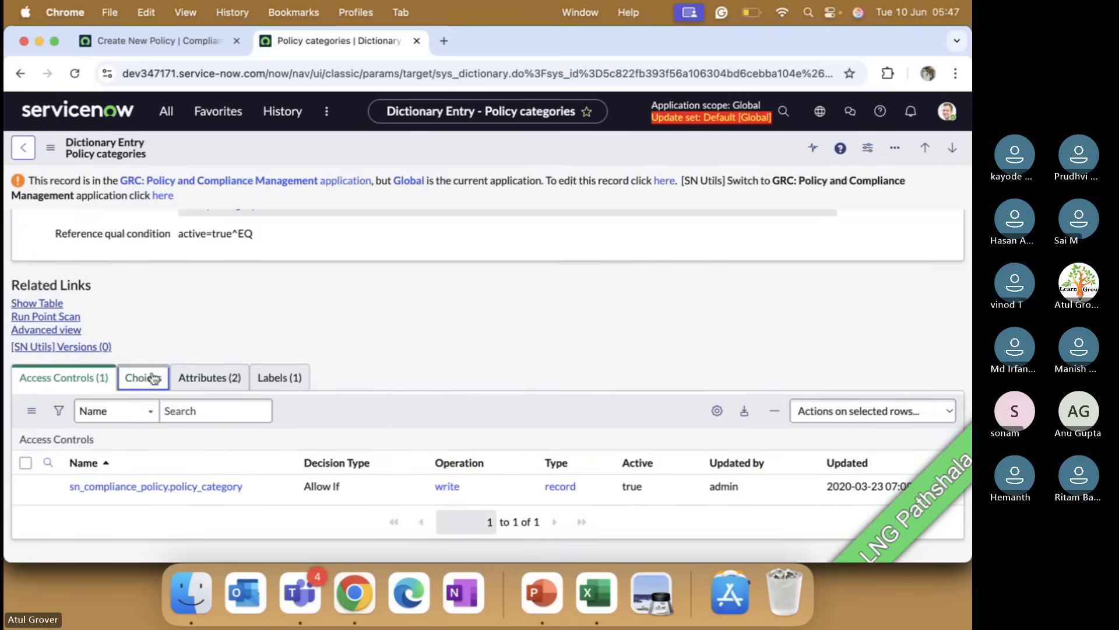
left_click(221, 413)
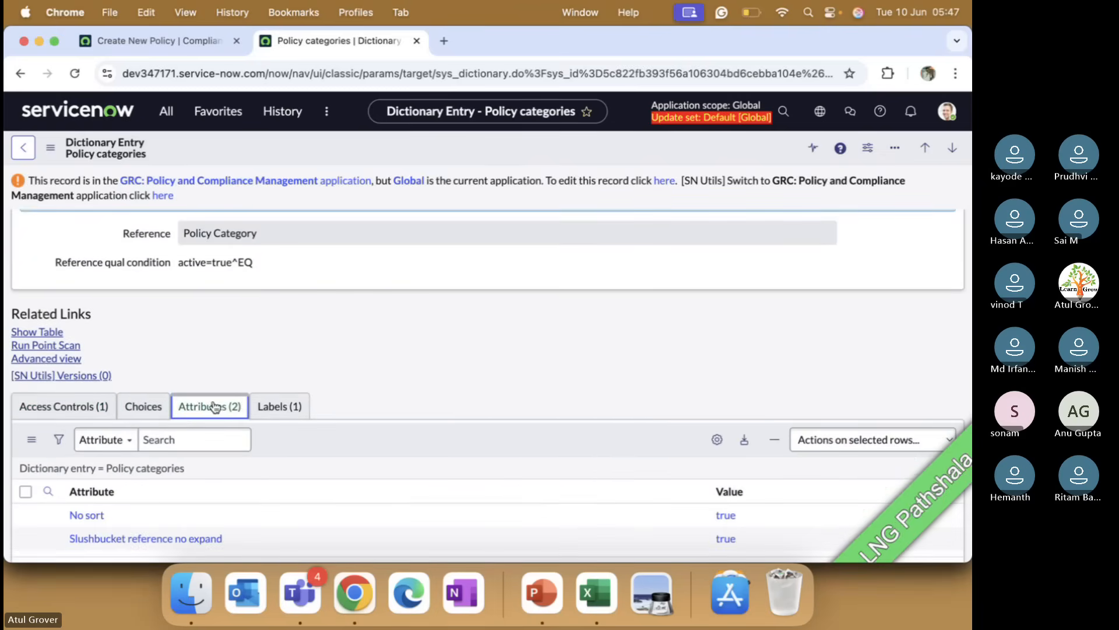
left_click(100, 406)
scroll(404, 354, "up", 4)
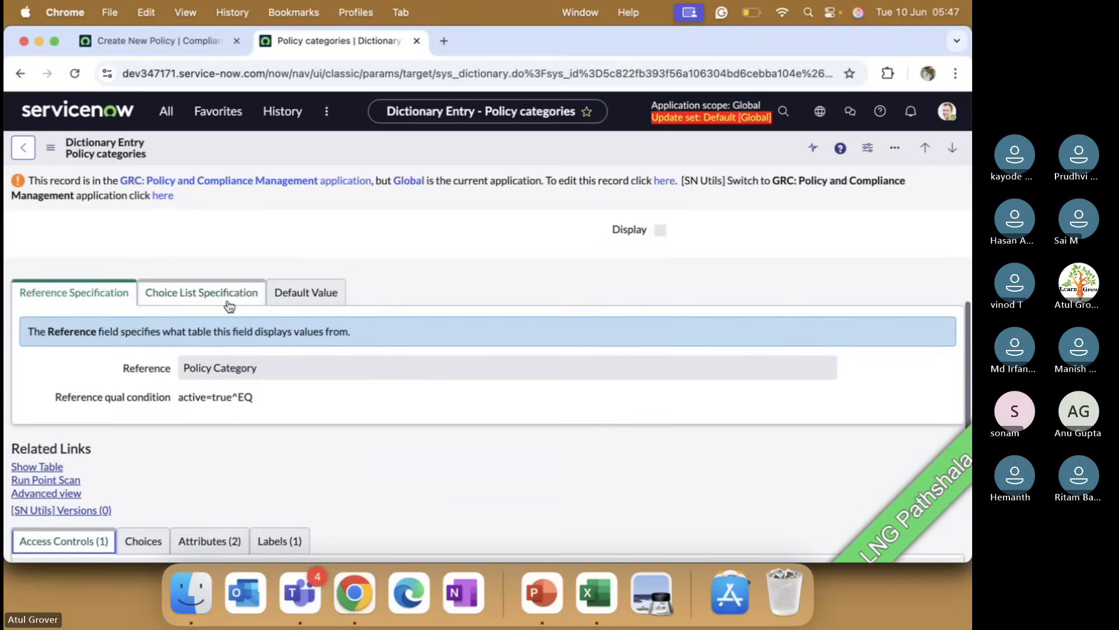
left_click(222, 294)
left_click(87, 296)
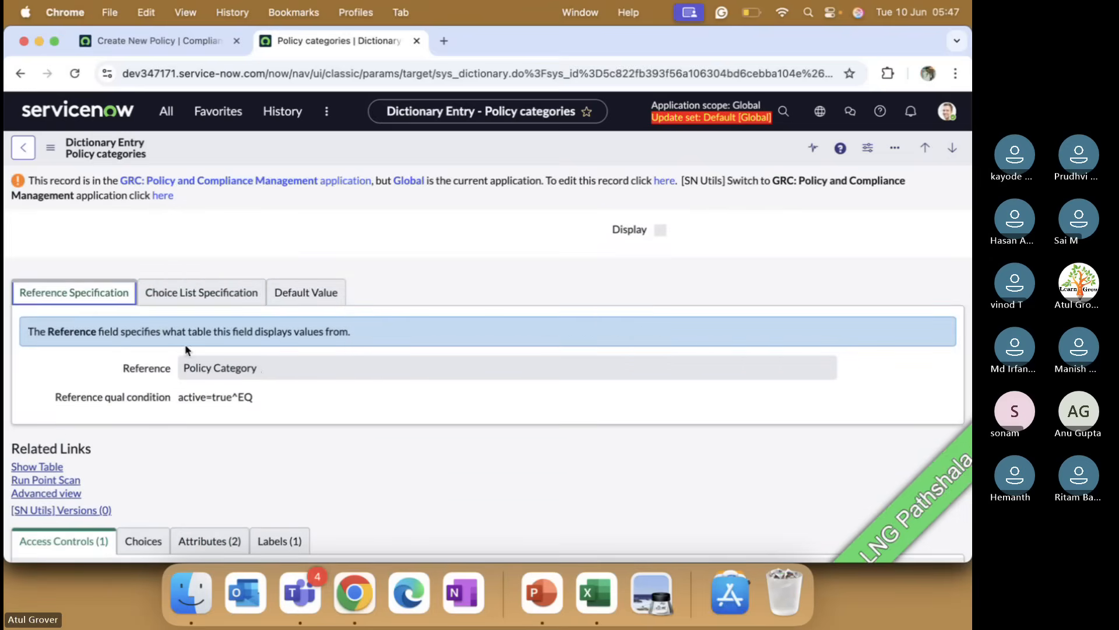
left_click(268, 369)
left_click_drag(268, 369, 183, 369)
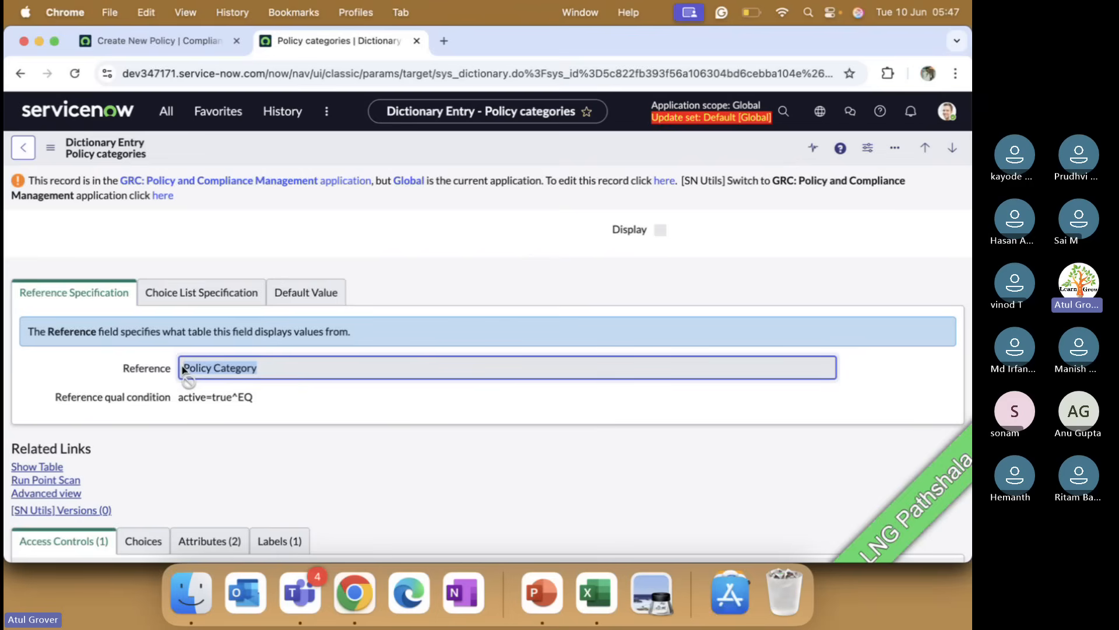
Step: Return to the new policy form and paste sn_compliance_policy repeatedly into the Description field
scroll(183, 368, "down", 3)
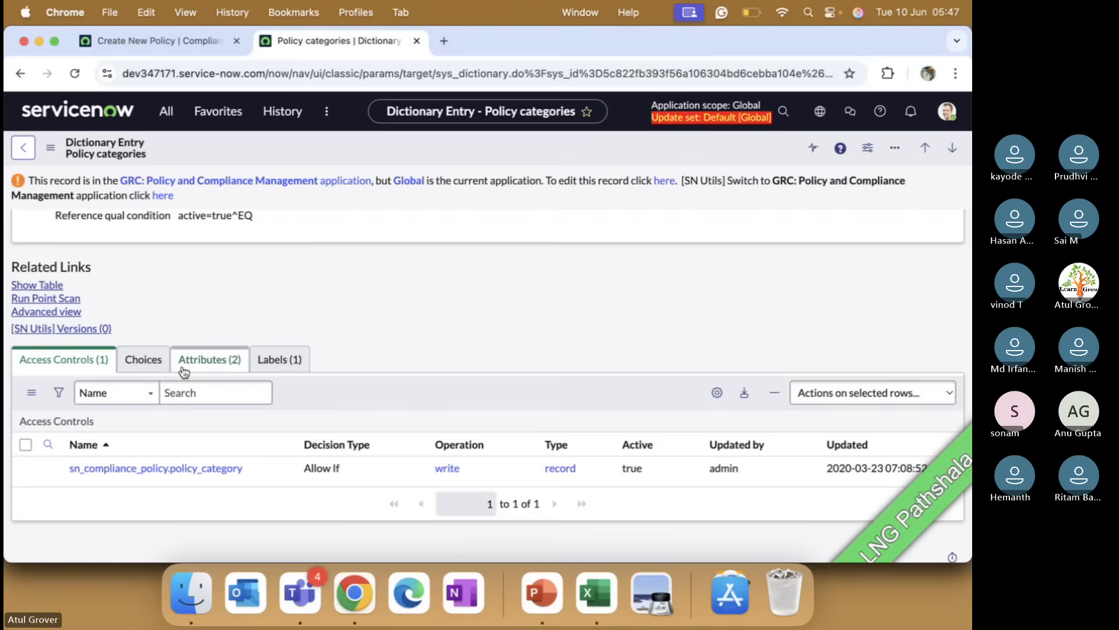
scroll(183, 369, "up", 3)
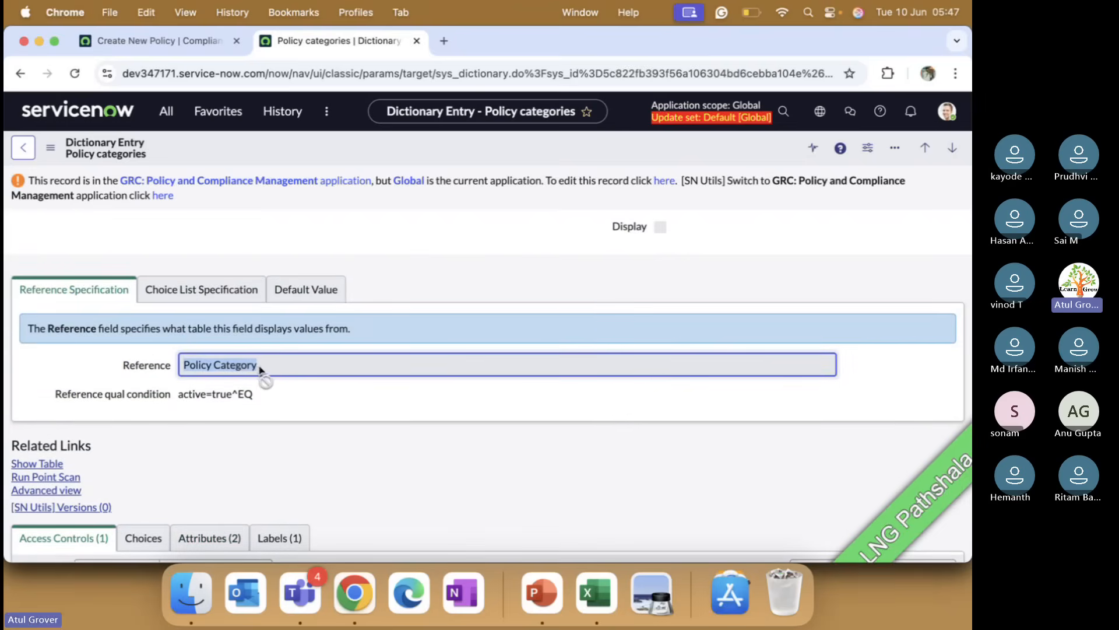
scroll(260, 372, "up", 2)
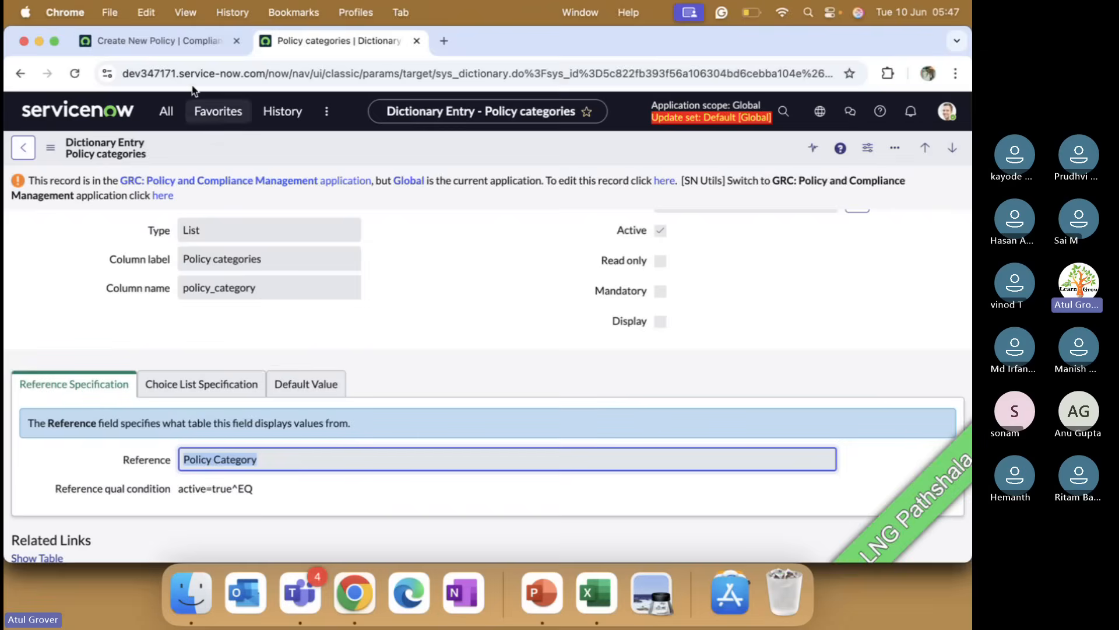
left_click(188, 40)
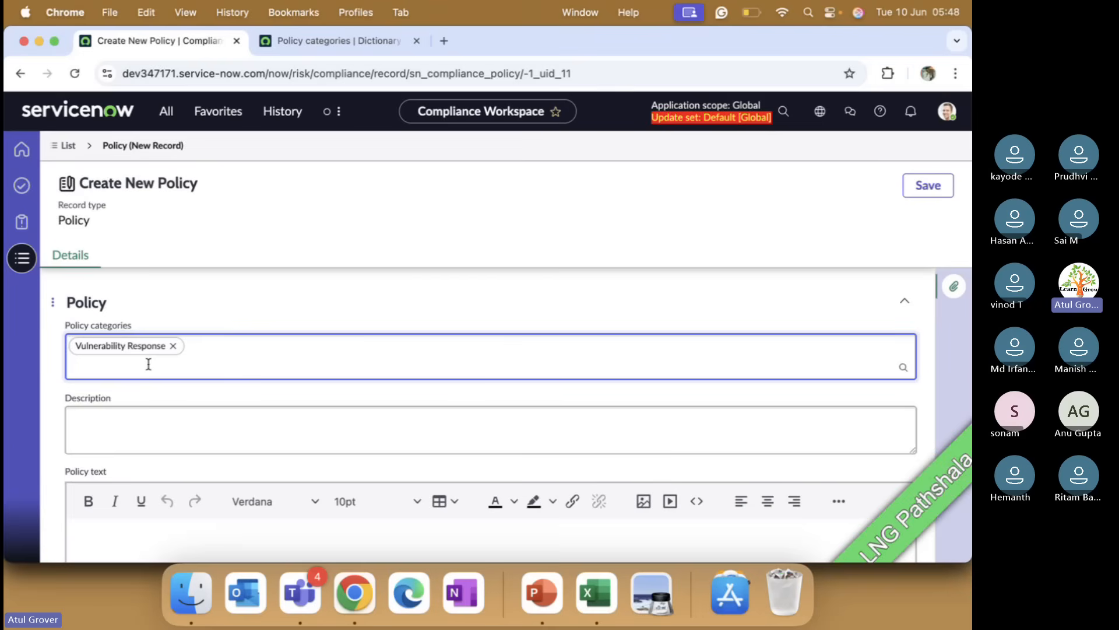
left_click(135, 438)
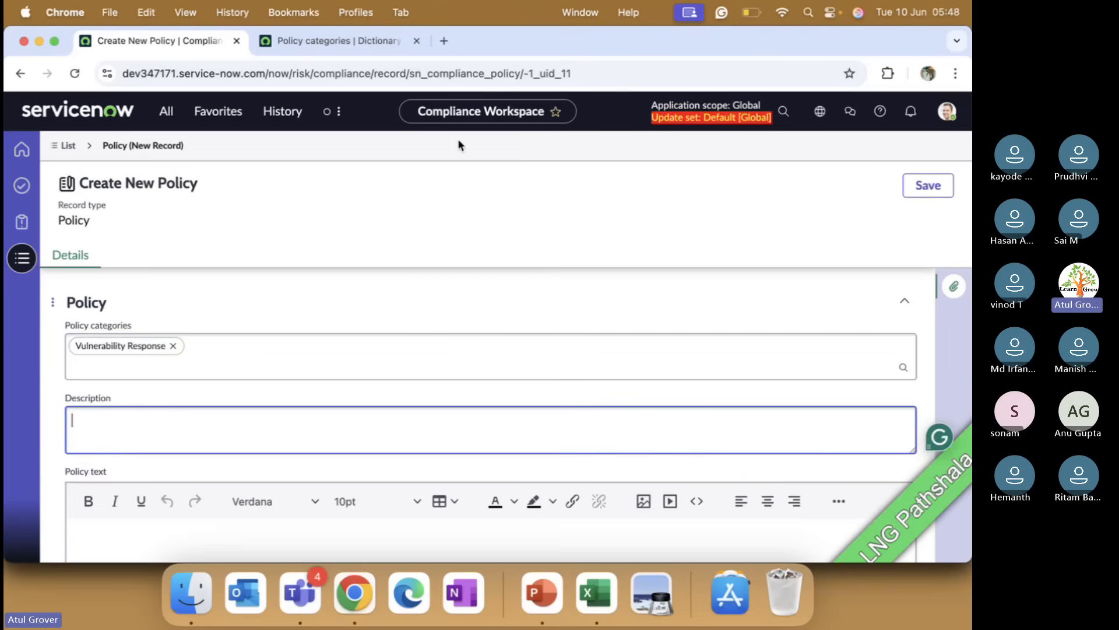
type("sn_compliance_policy")
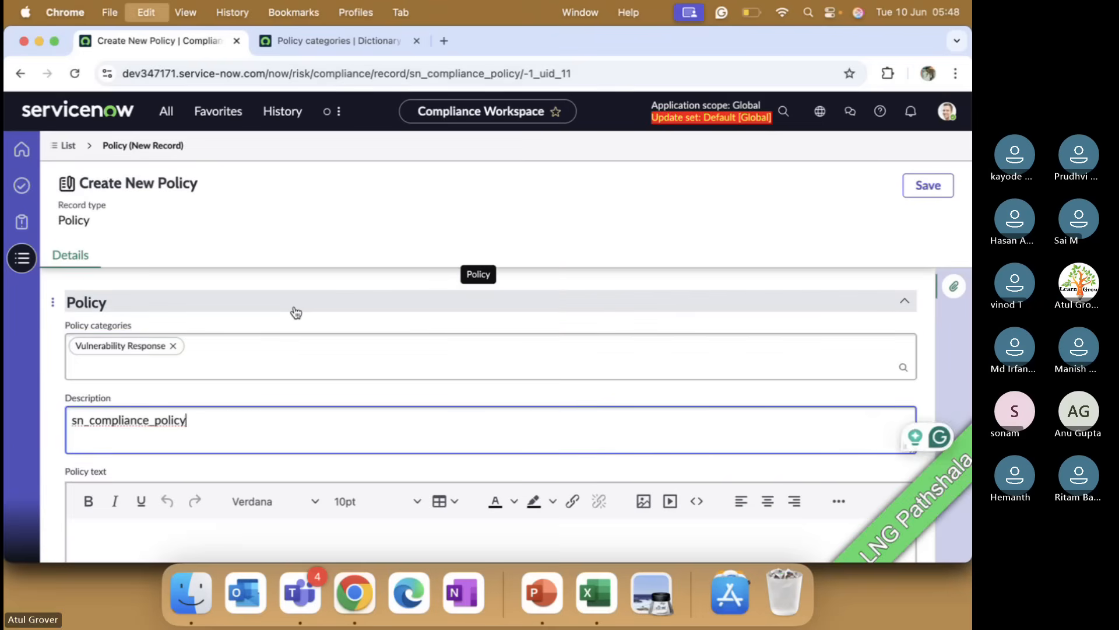
key("super+v")
key("super+v")
key("super+v")
key("super+v")
key("super+v")
key("super+v")
key("super+v")
Step: Paste sn_compliance_policy several times, on separate lines, into the Policy text editor
scroll(291, 315, "down", 3)
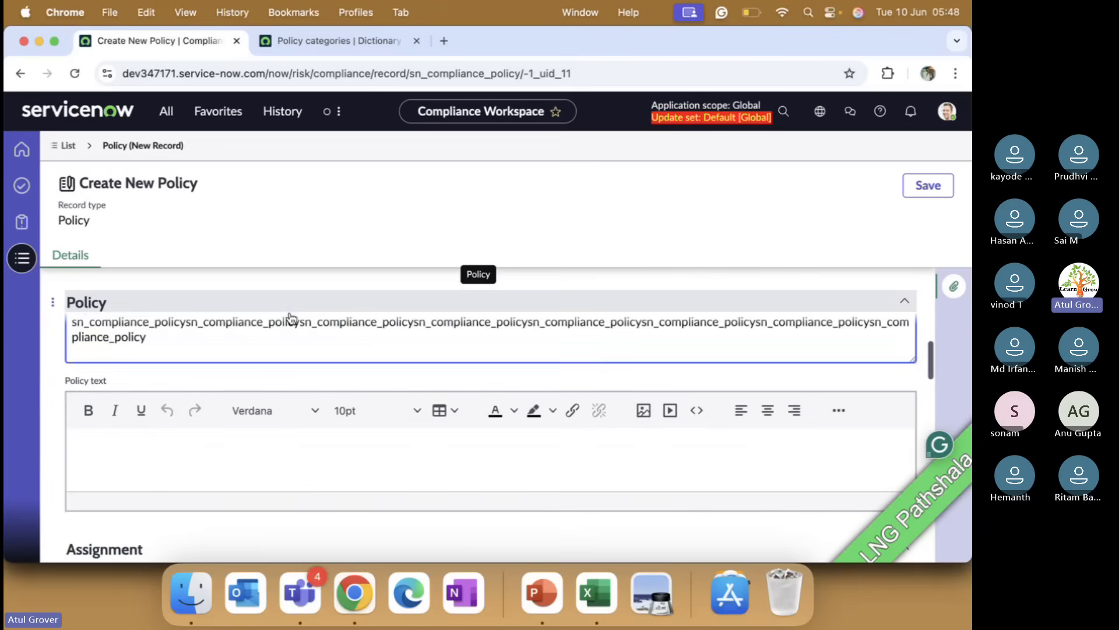
left_click(177, 454)
key("super+v")
key("super+v")
key("super+v")
key("super+v")
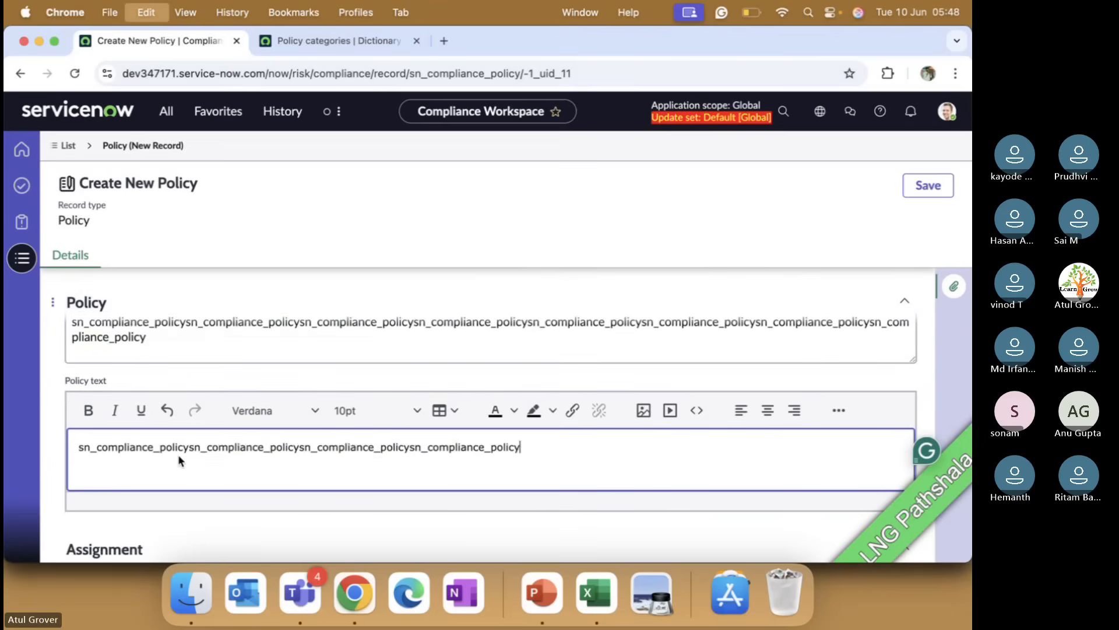
key("super+v")
key("super+v")
key("Return")
key("Return")
key("super+v")
key("Return")
key("super+v")
key("Return")
key("super+v")
key("super+v")
key("Return")
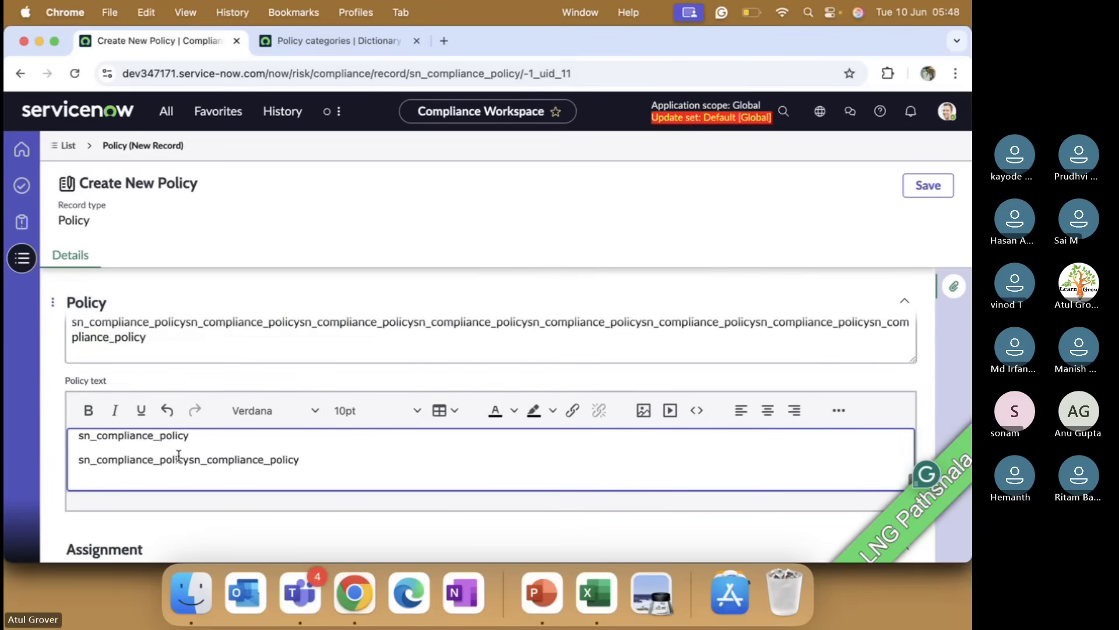
Step: Add a user from the list as the policy's reviewer
scroll(179, 456, "down", 3)
left_click(188, 426)
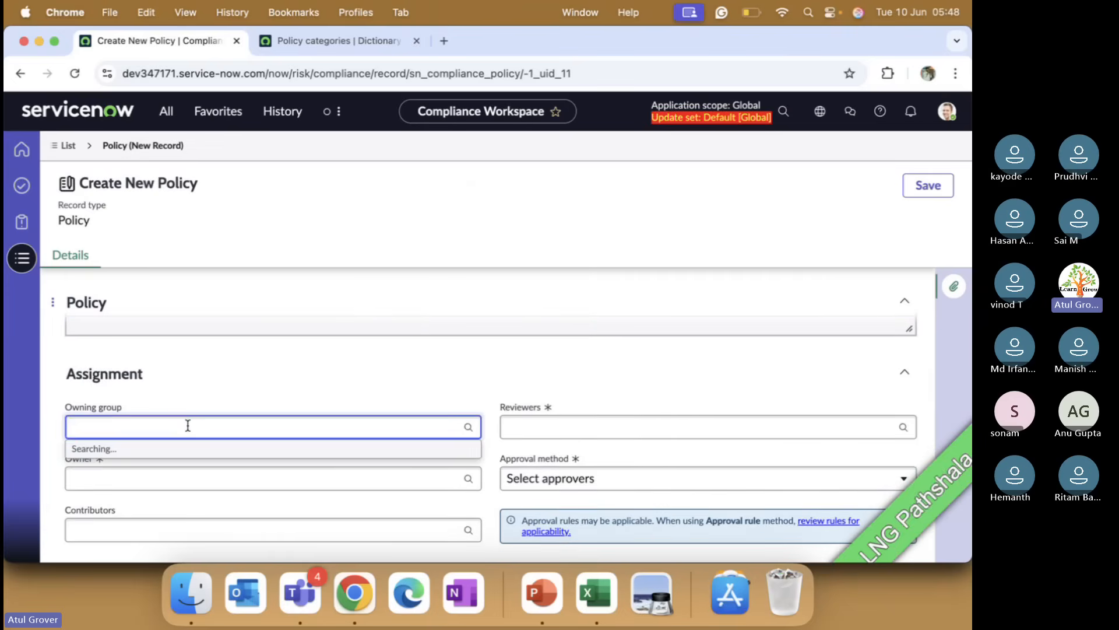
left_click(539, 369)
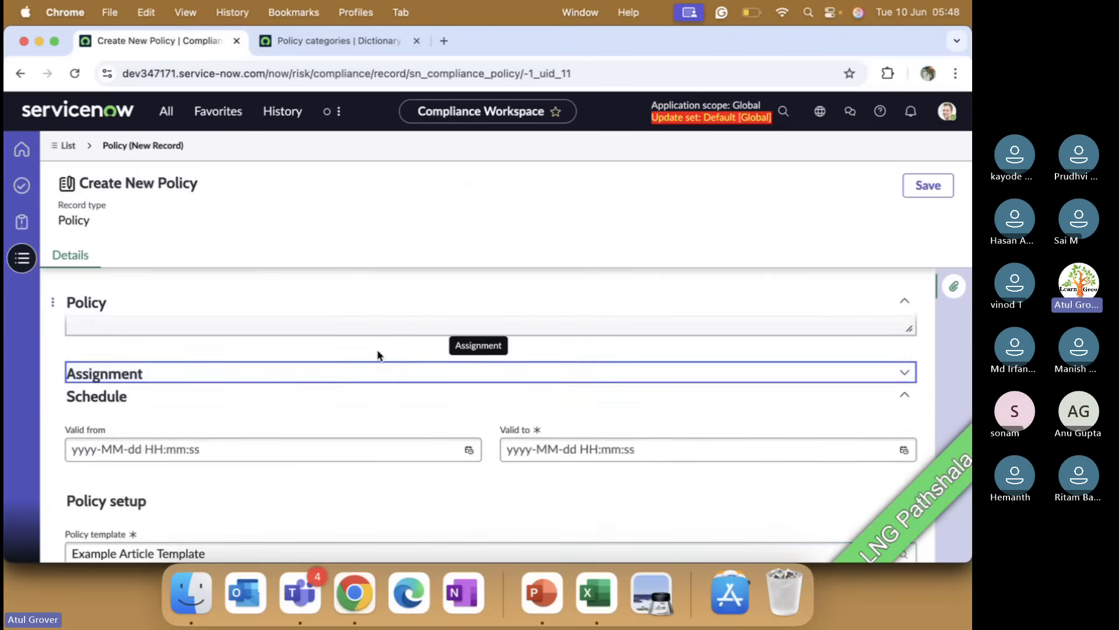
left_click(292, 372)
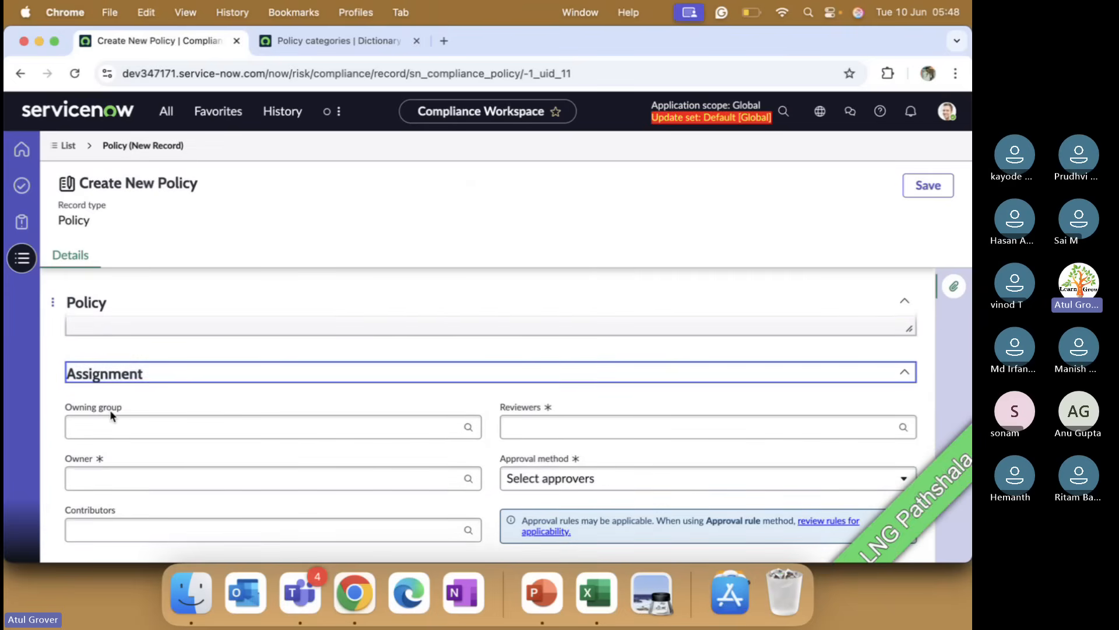
left_click(517, 430)
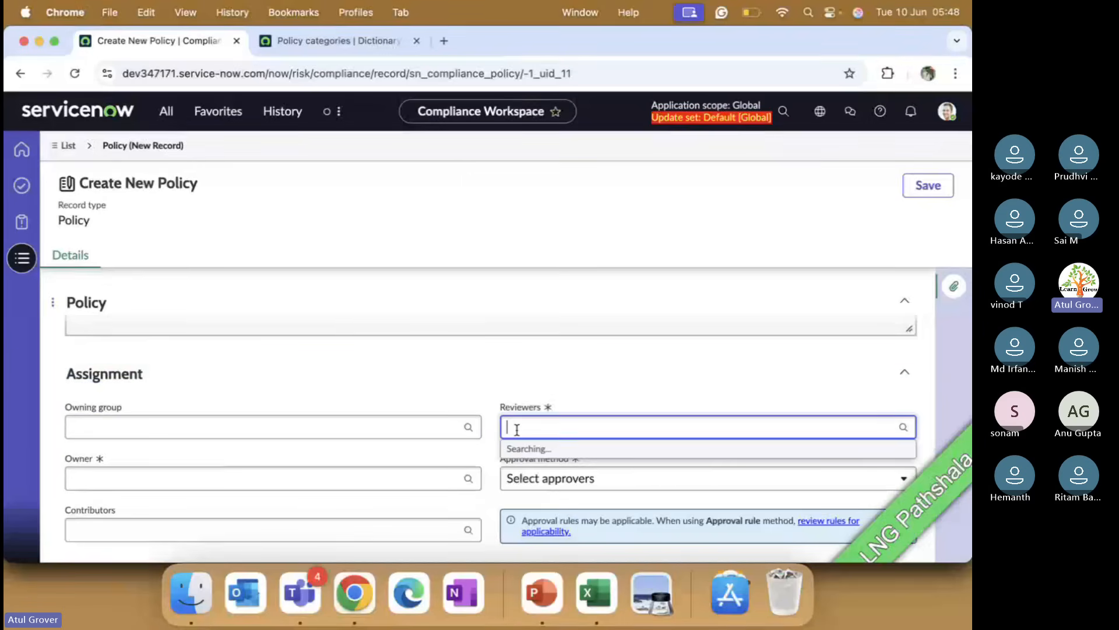
scroll(552, 356, "down", 3)
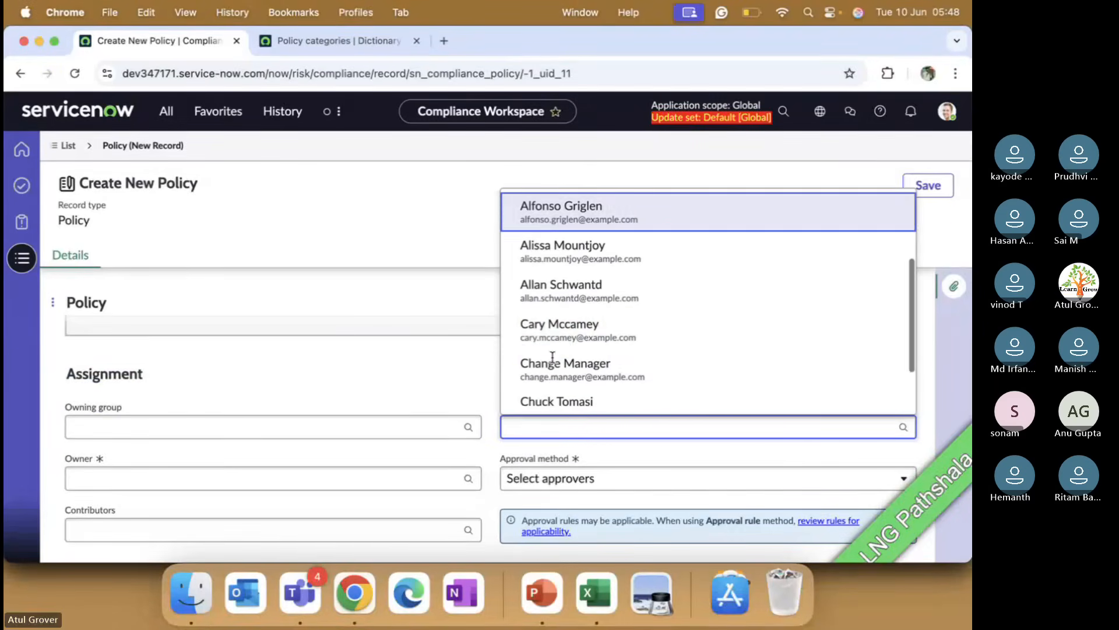
left_click(554, 332)
Step: Select a user from the list as the policy owner
left_click(174, 480)
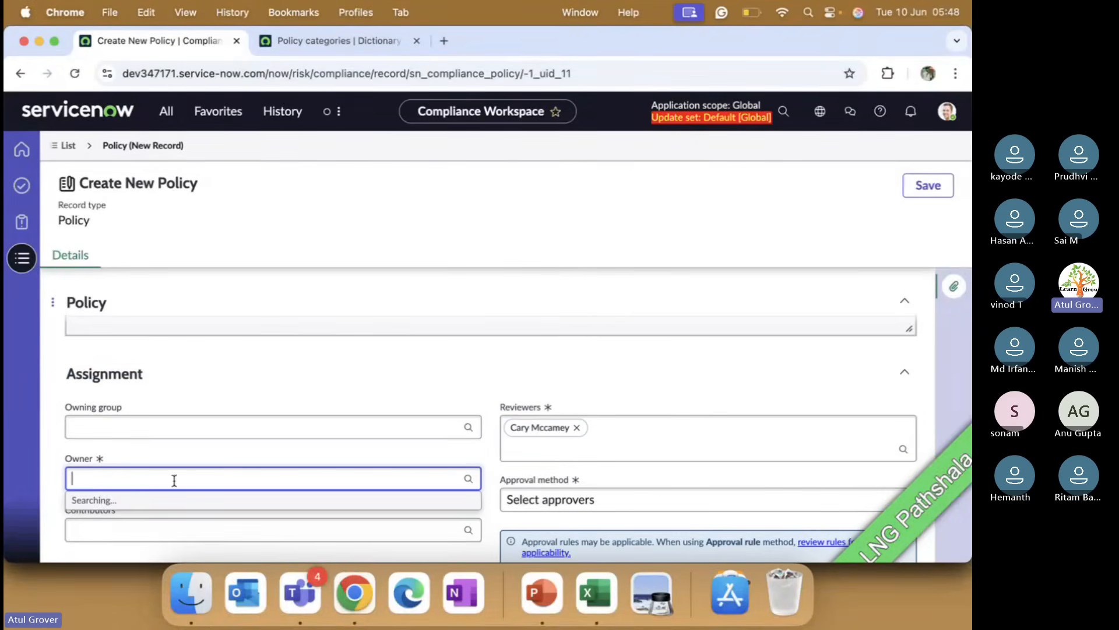
scroll(220, 445, "down", 5)
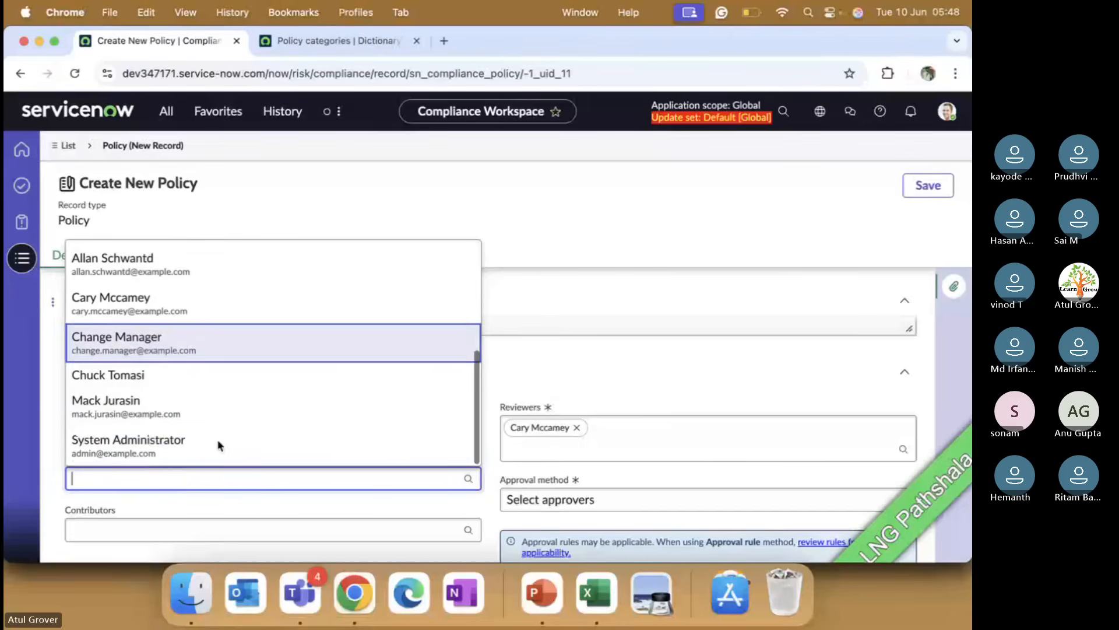
left_click(181, 402)
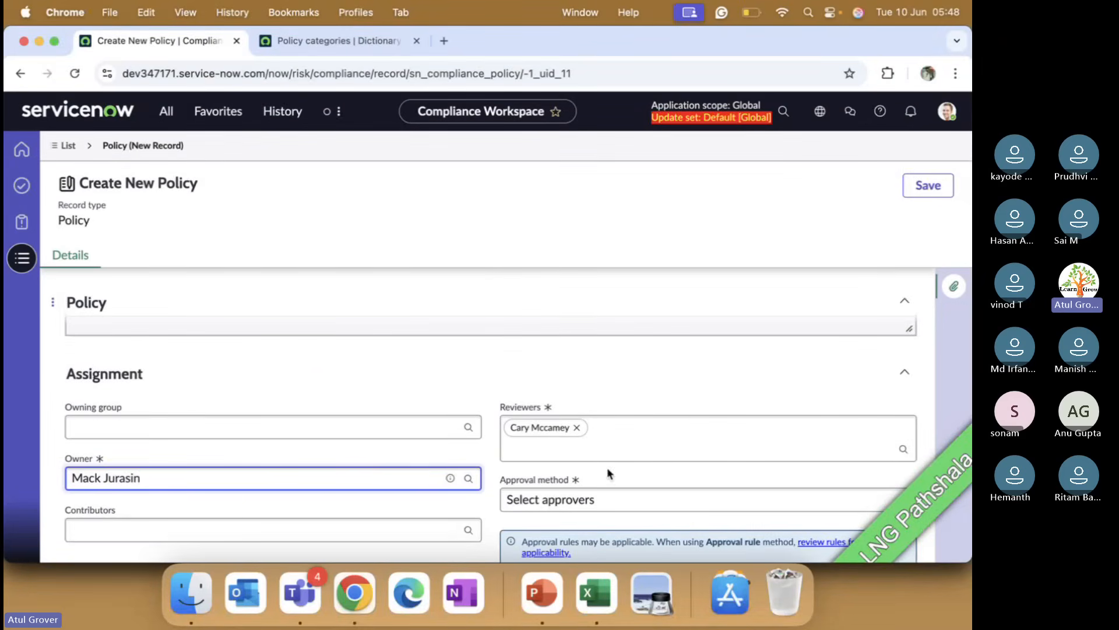
Step: Add Change Manager and System Administrator as approvers
scroll(620, 495, "down", 2)
left_click(570, 510)
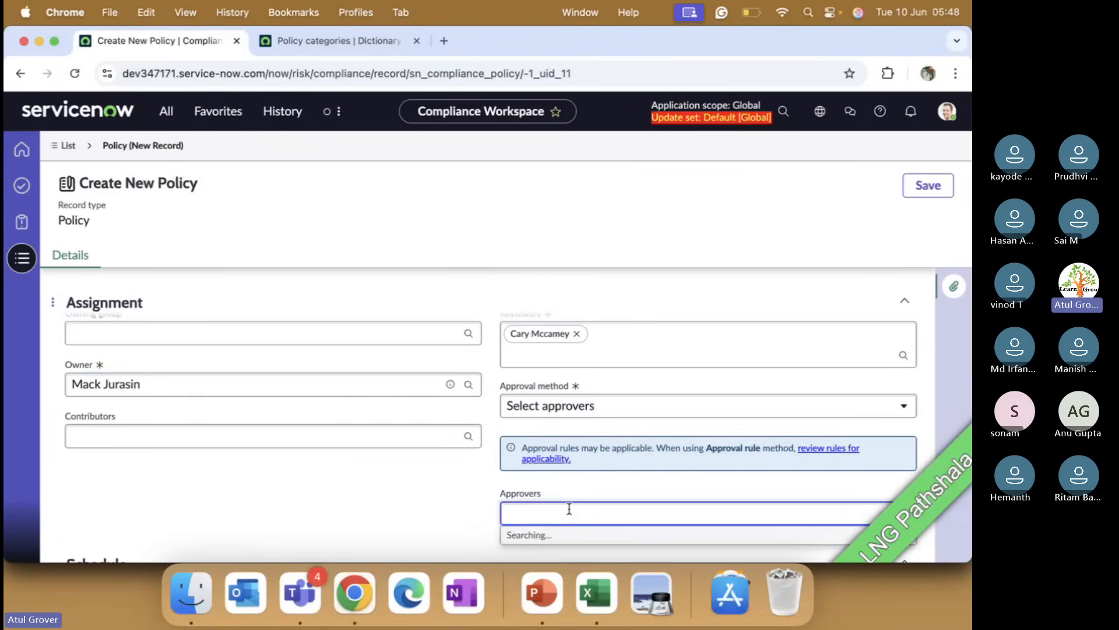
scroll(570, 511, "down", 2)
scroll(570, 512, "down", 5)
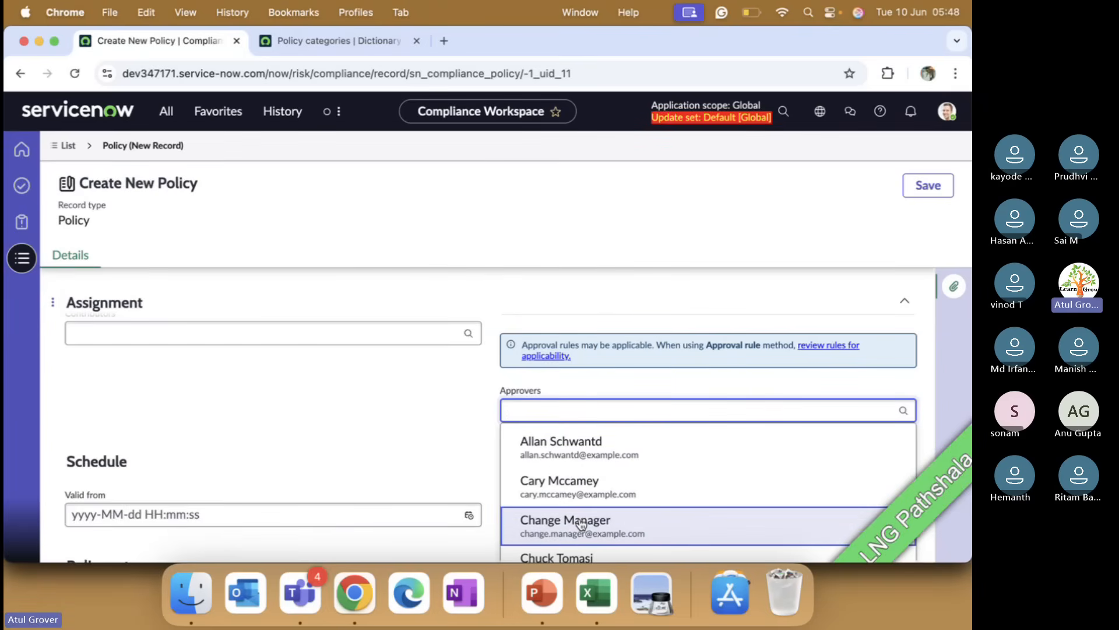
left_click(581, 525)
left_click(607, 431)
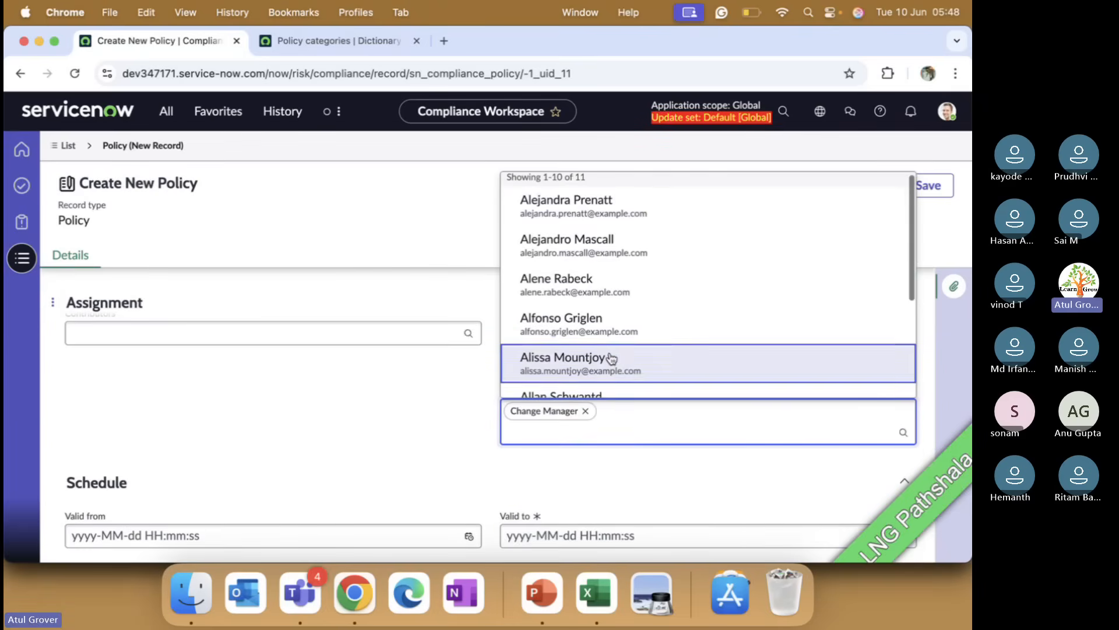
scroll(607, 367, "down", 4)
left_click(605, 378)
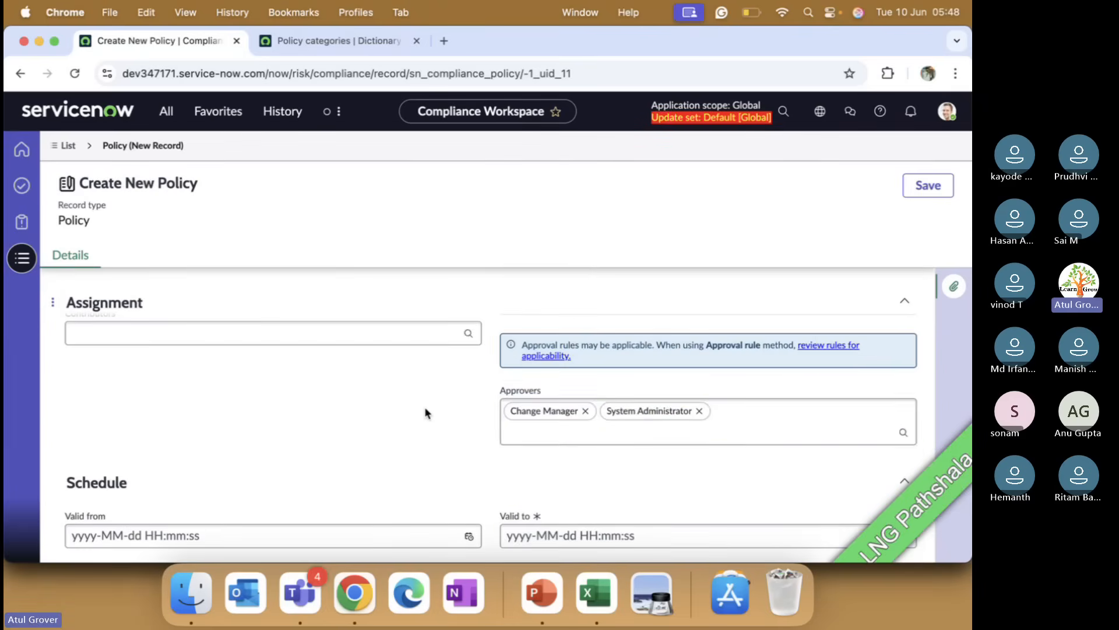
scroll(425, 407, "down", 3)
left_click(469, 384)
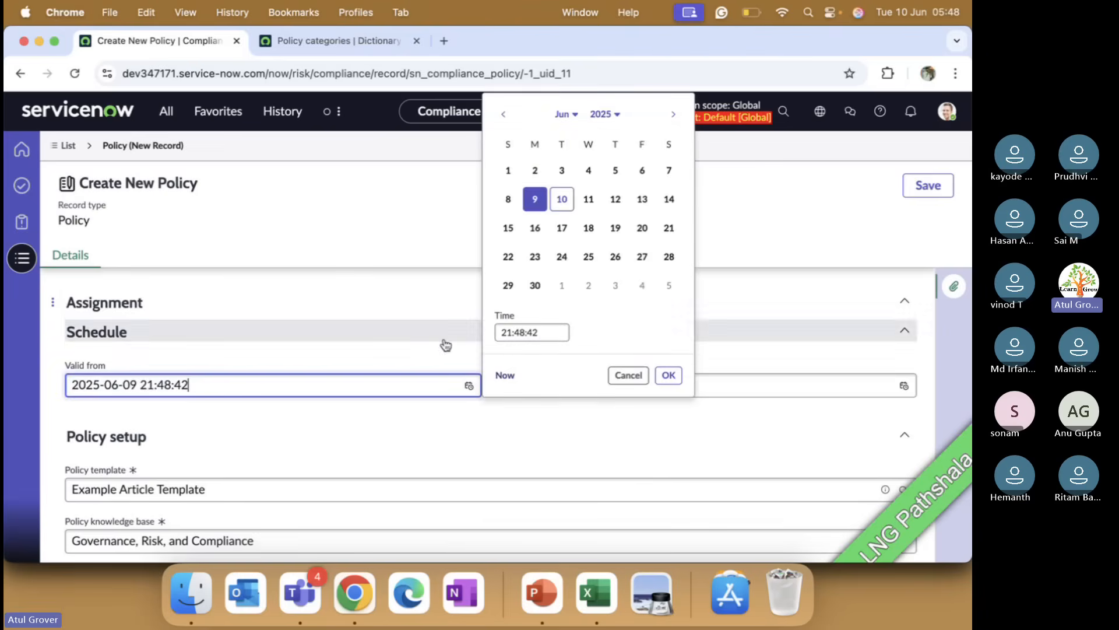
left_click(561, 199)
left_click(589, 199)
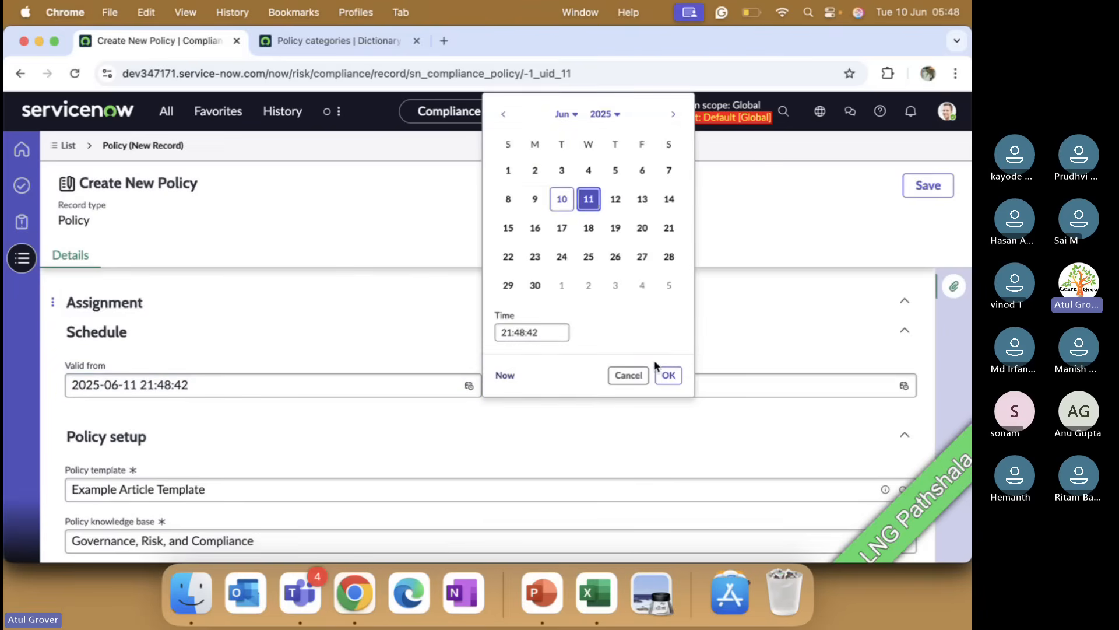
left_click(668, 375)
left_click(903, 385)
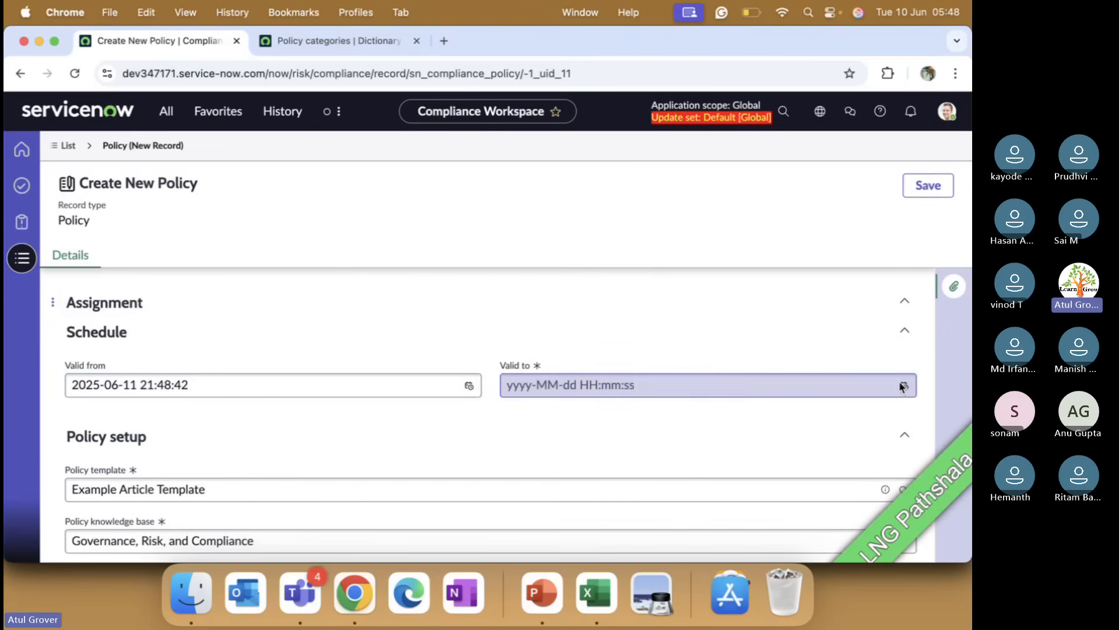
left_click(340, 285)
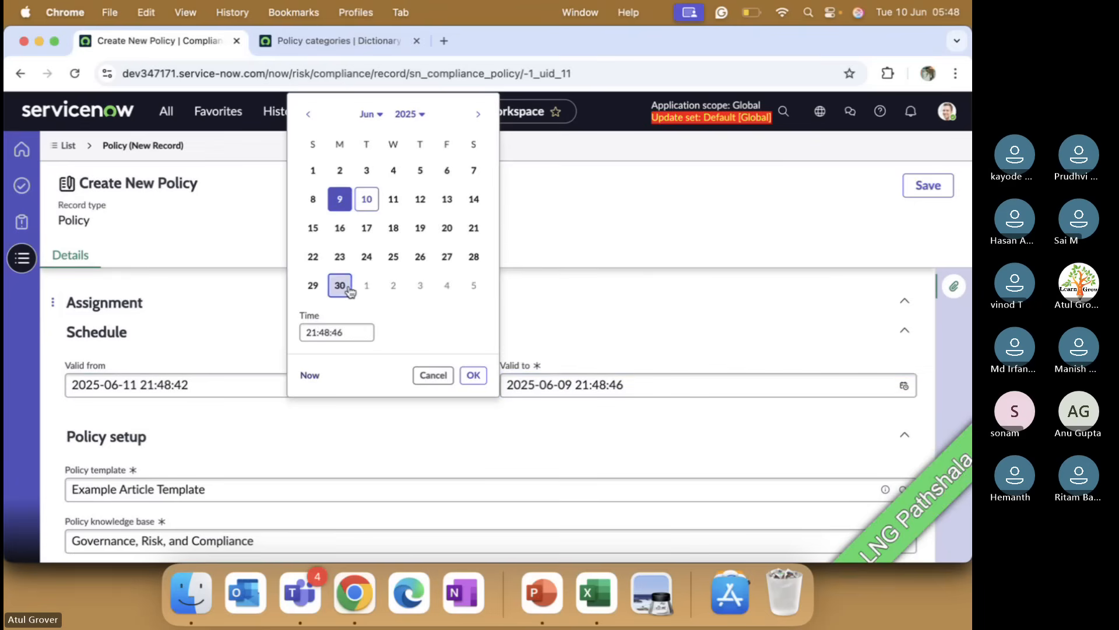
left_click(473, 375)
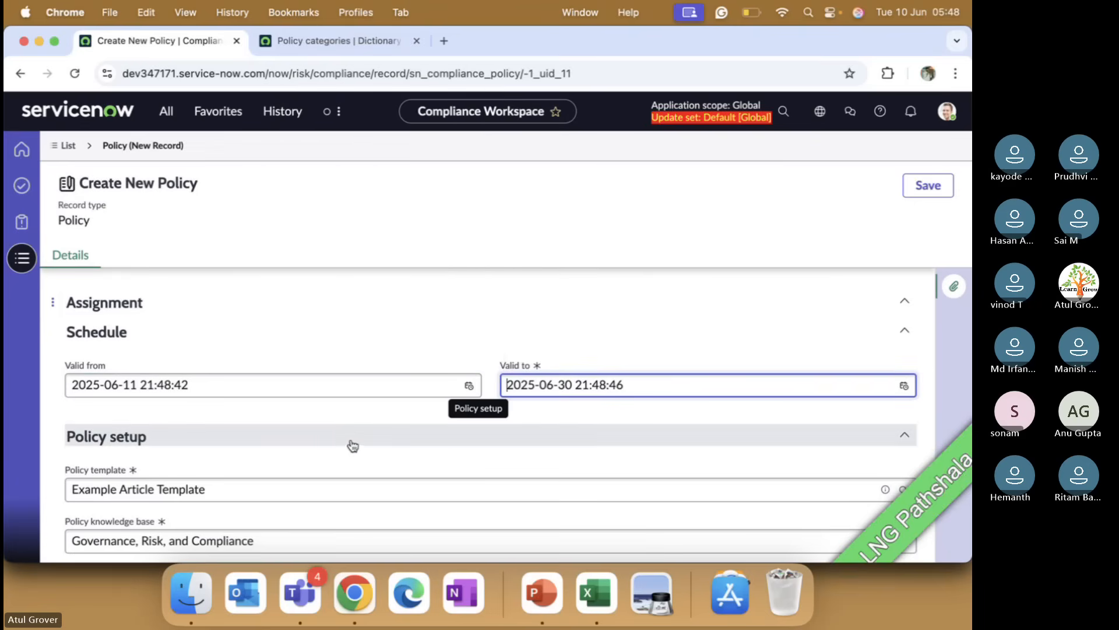
Step: Set the acknowledgement frequency to Monthly
scroll(350, 445, "down", 3)
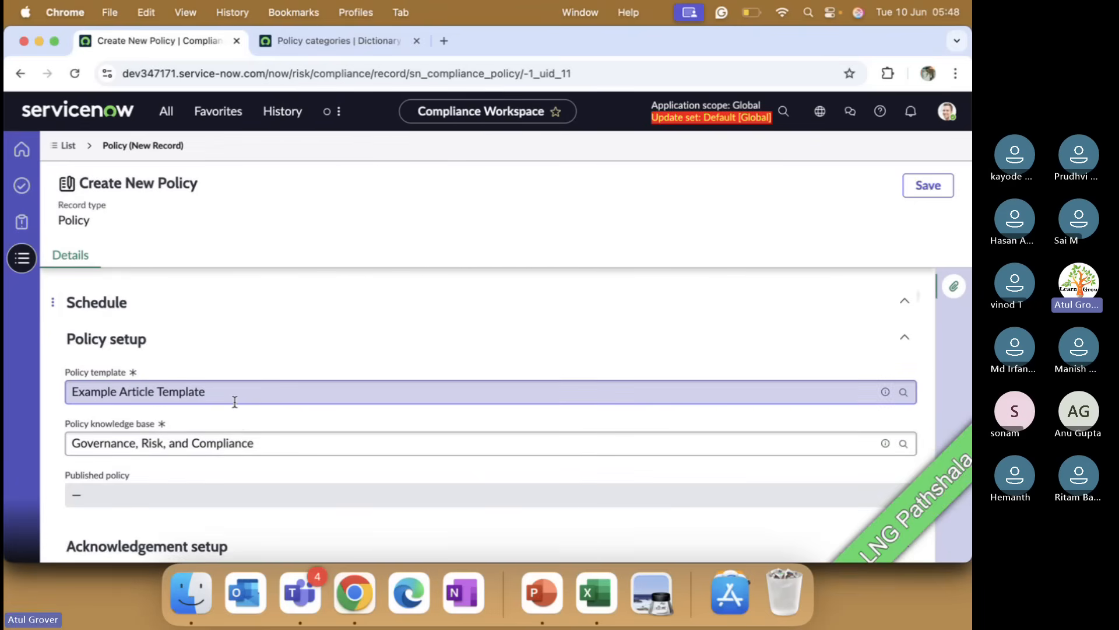
scroll(235, 402, "down", 5)
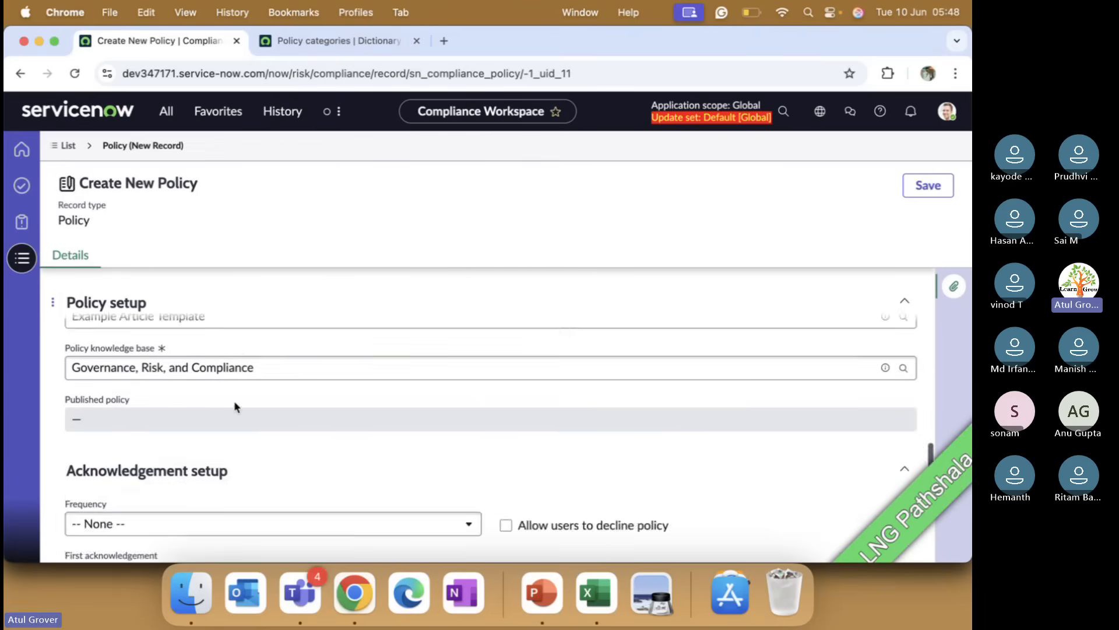
scroll(256, 414, "up", 2)
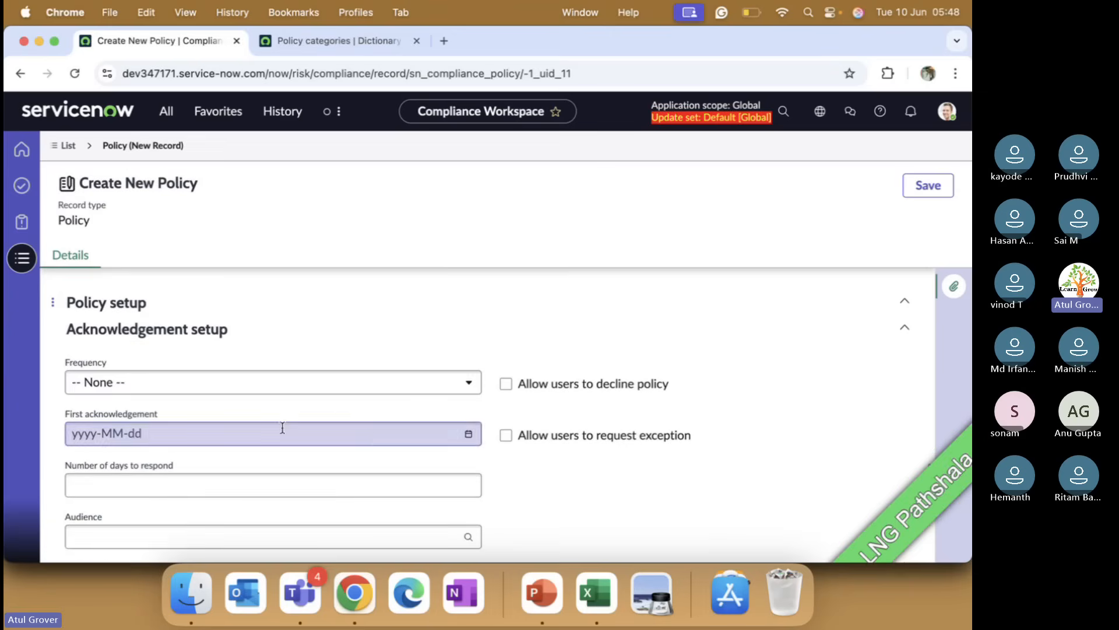
left_click(469, 383)
left_click(142, 461)
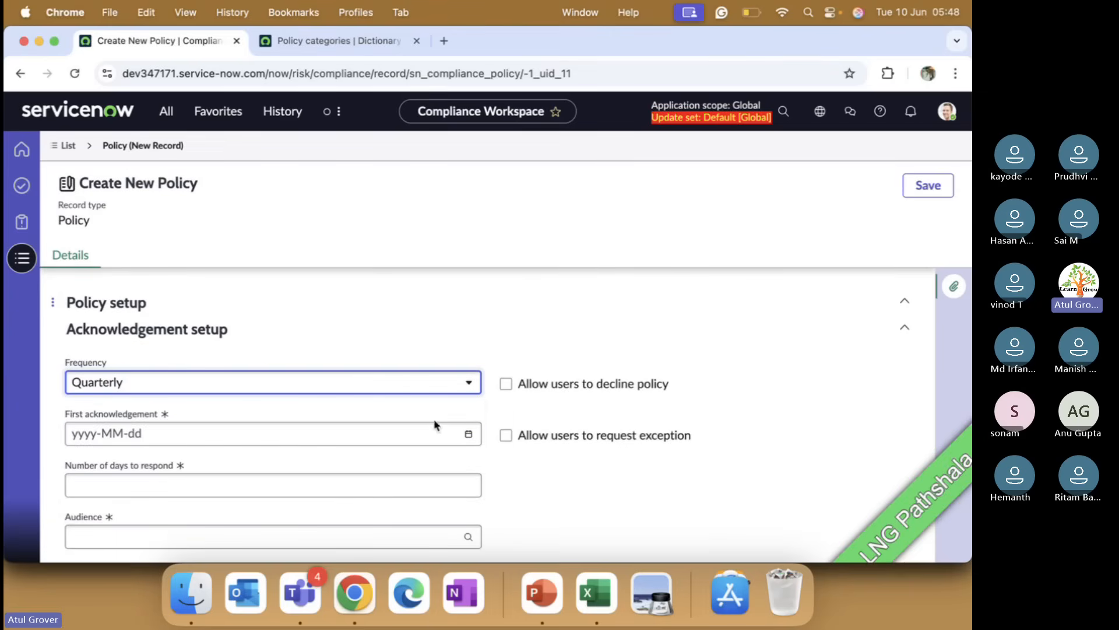
left_click(243, 385)
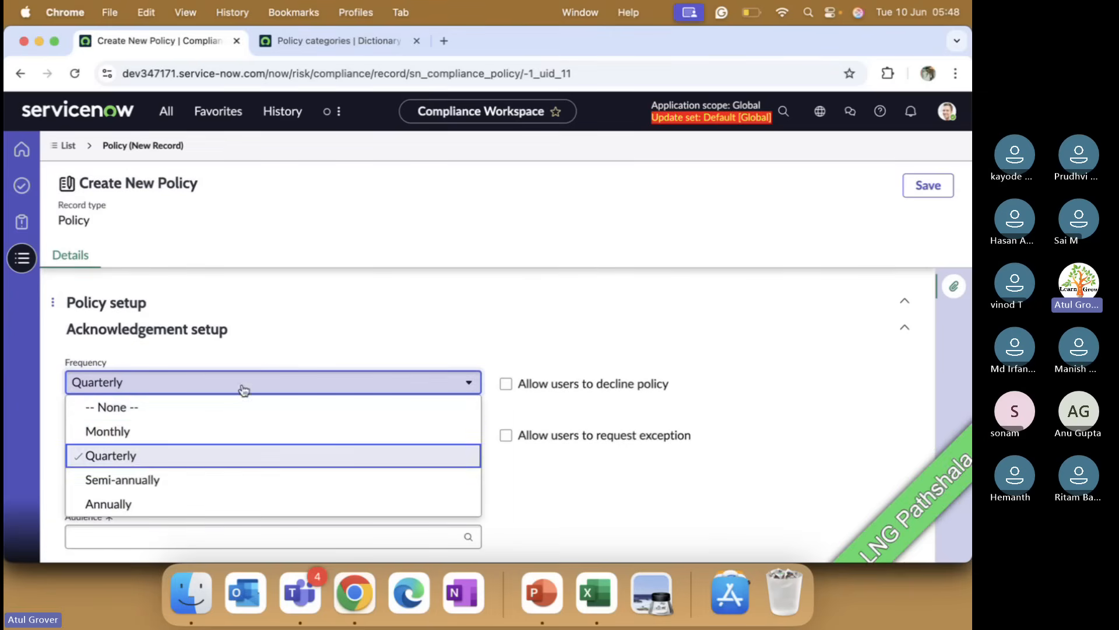
left_click(175, 431)
Step: Allow users to decline the policy and request exceptions, and set the first acknowledgement to 2025-06-12
left_click(505, 384)
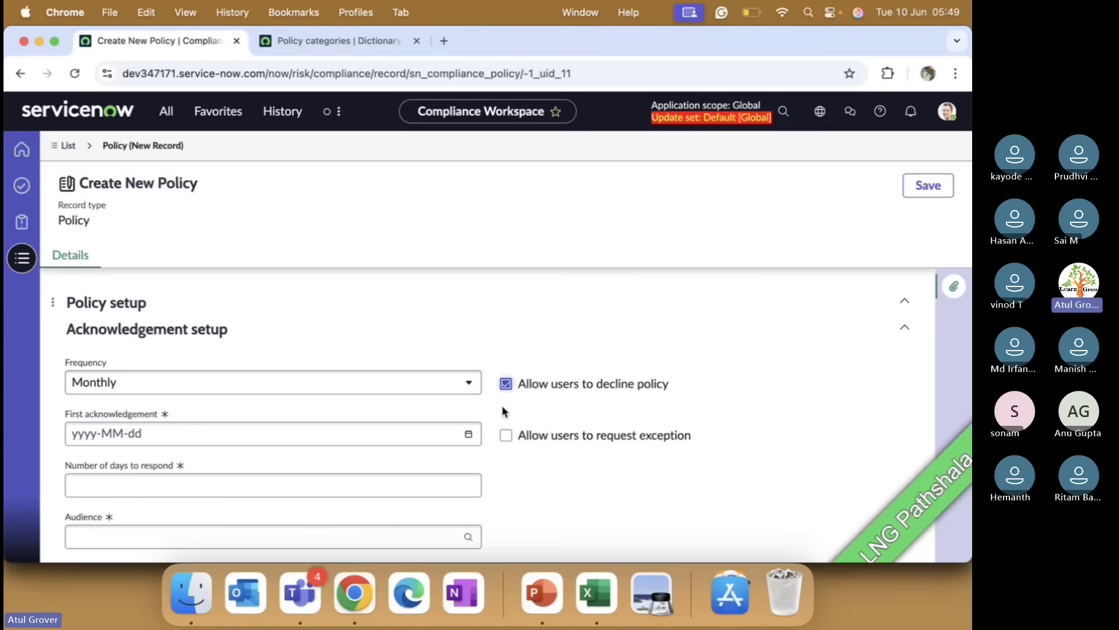
left_click(506, 435)
left_click(468, 434)
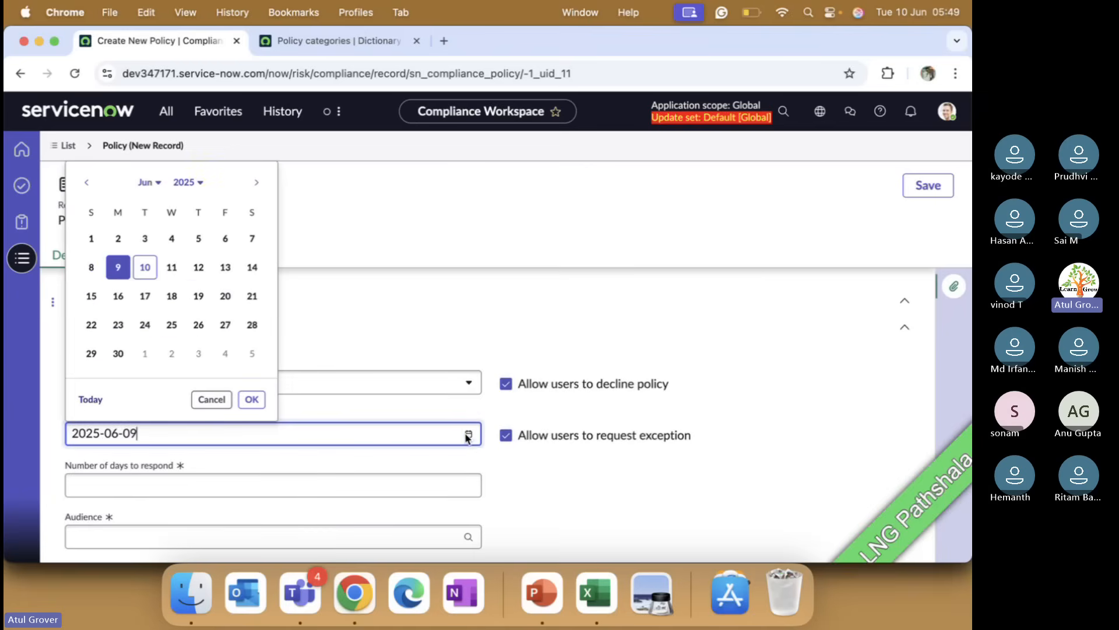
left_click(198, 267)
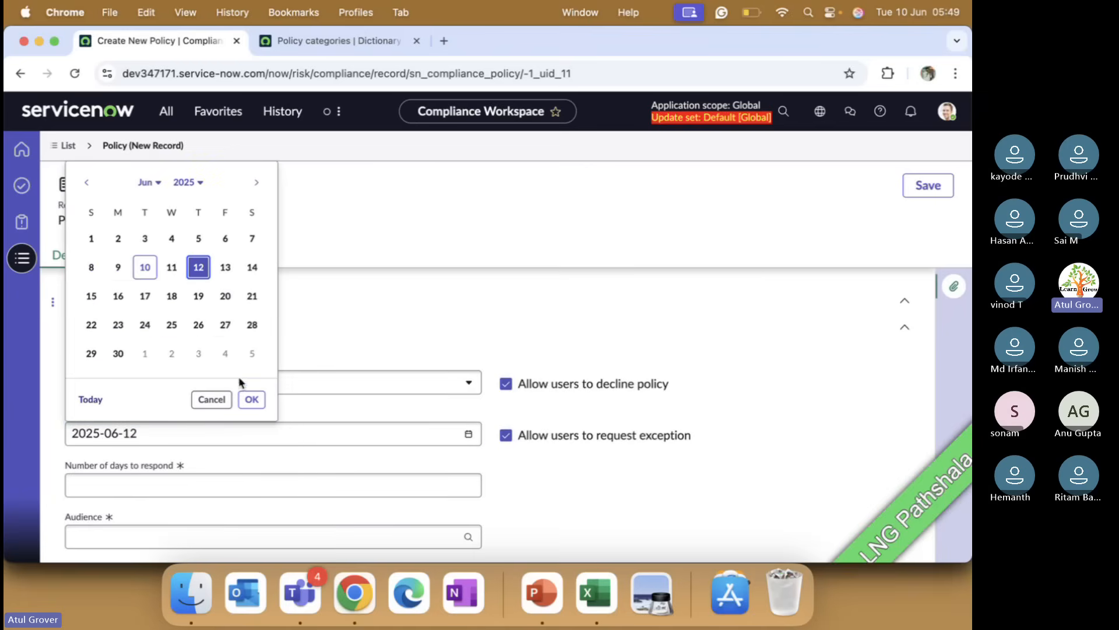
left_click(251, 400)
Step: Set the number of days to respond to 10 and the audience to LNG User list
left_click(254, 485)
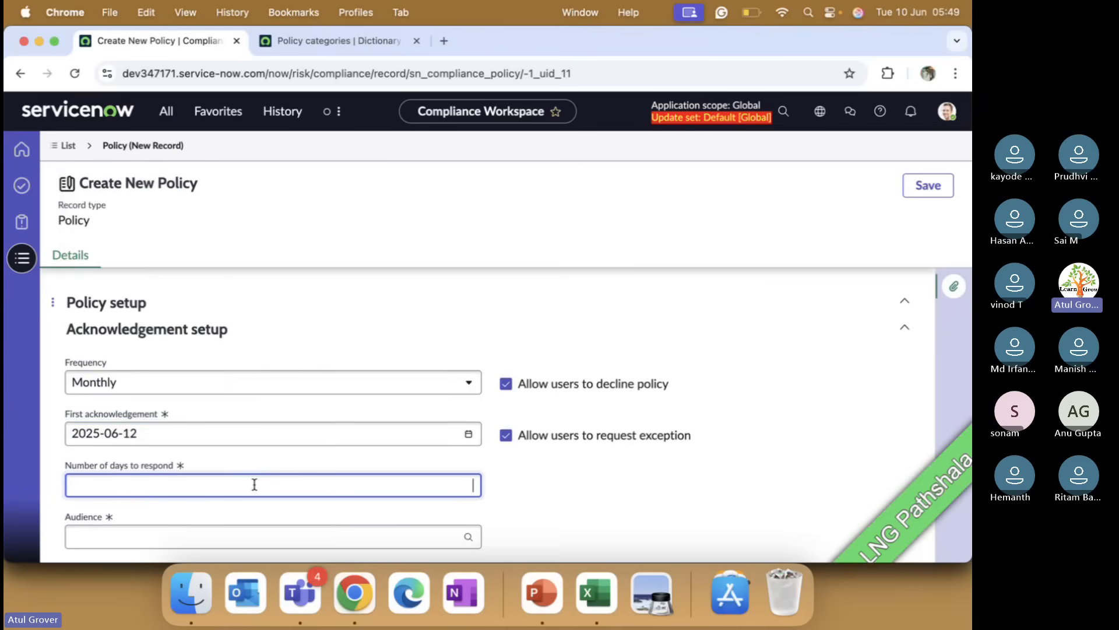
type("10")
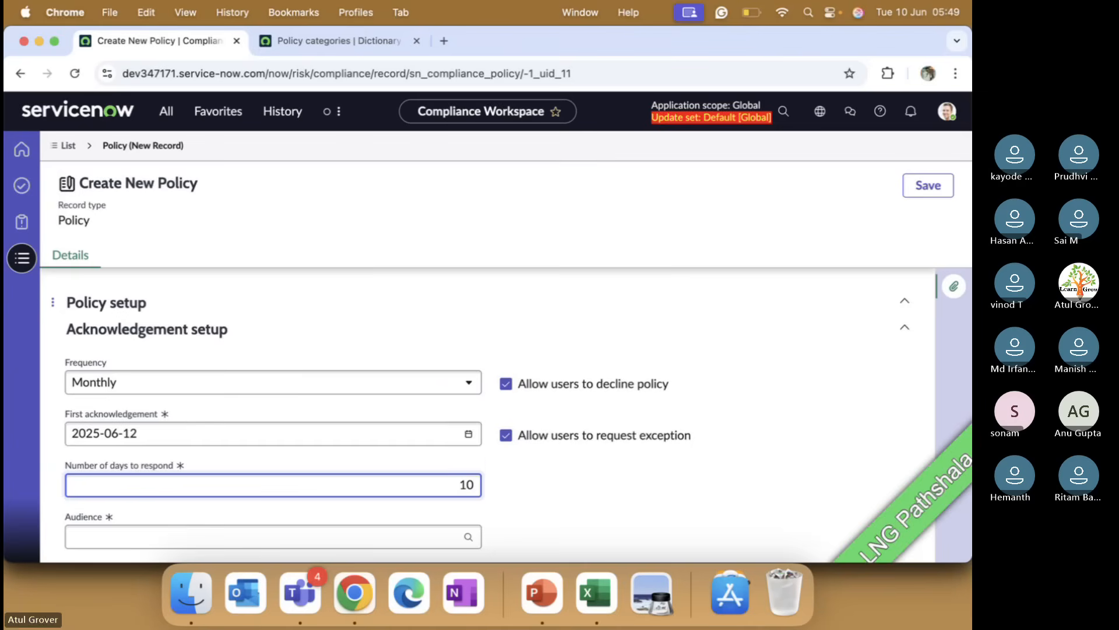
scroll(280, 475, "down", 2)
left_click(301, 465)
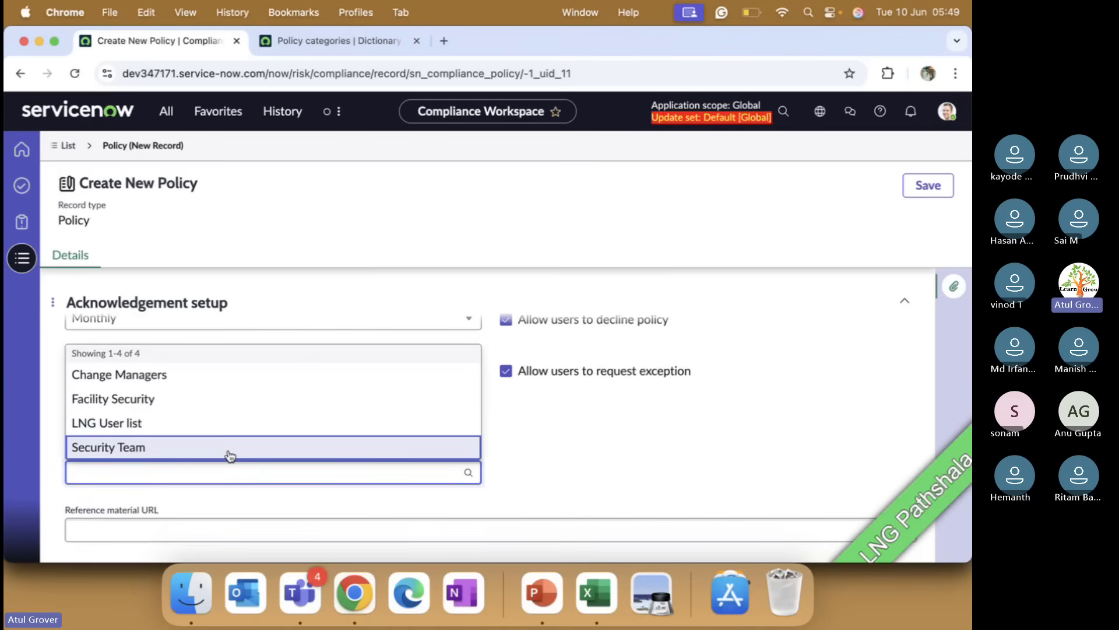
left_click(173, 425)
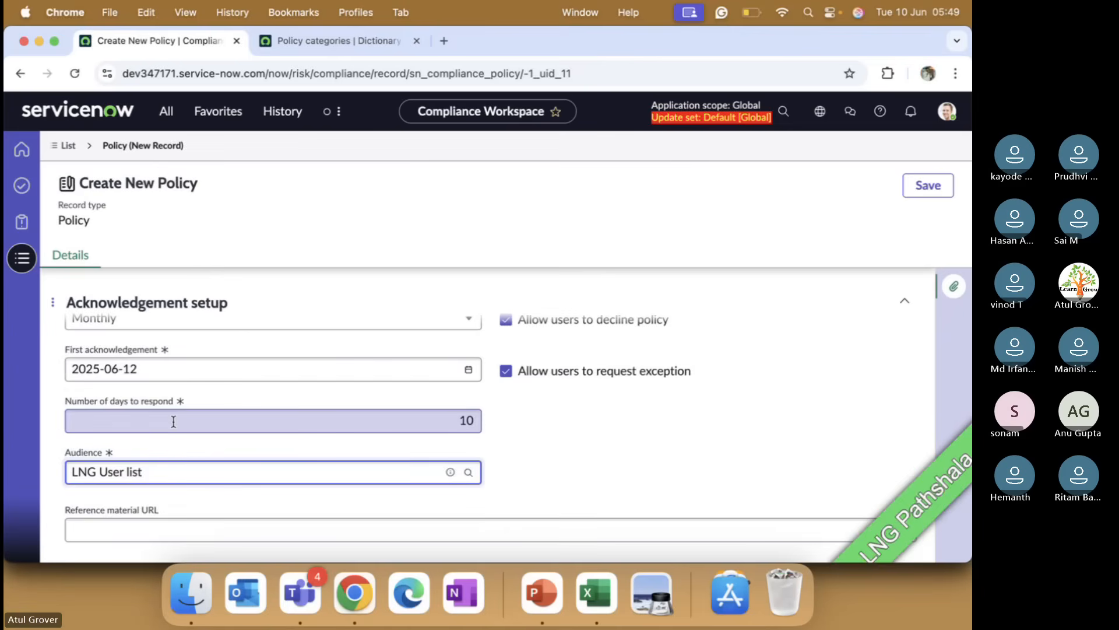
Step: Set the maximum exception duration to 4 days
scroll(173, 423, "down", 3)
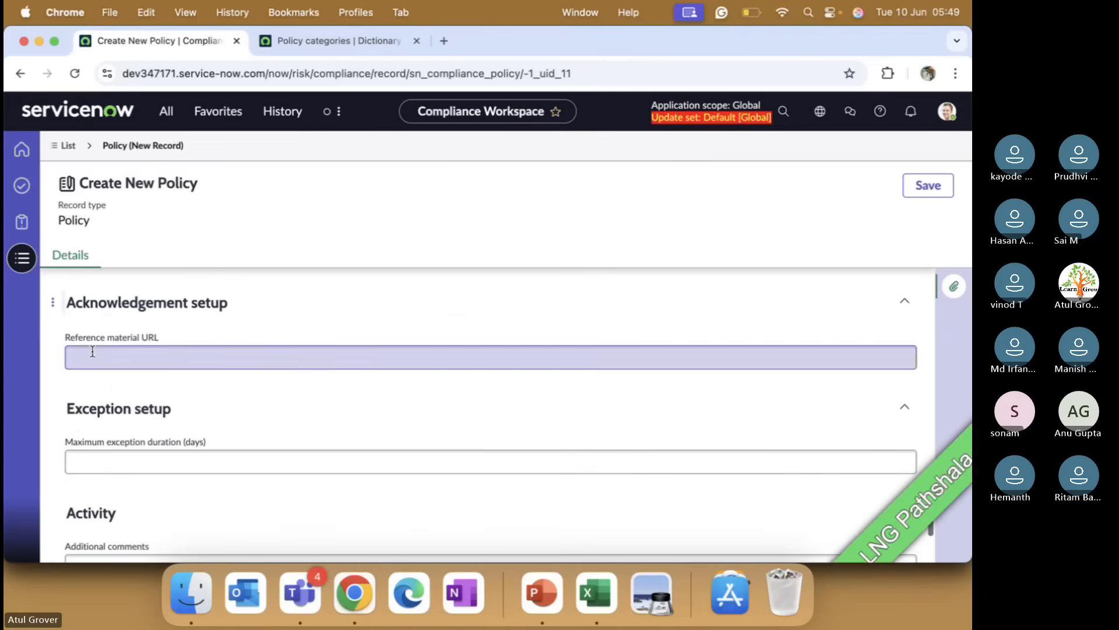
left_click(121, 358)
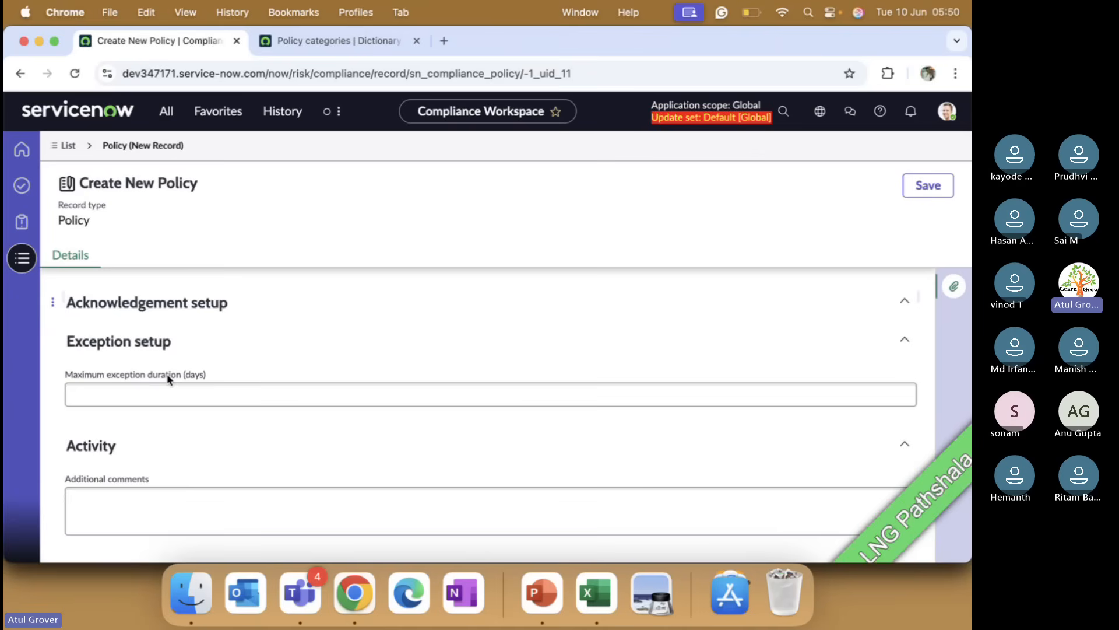
left_click(165, 392)
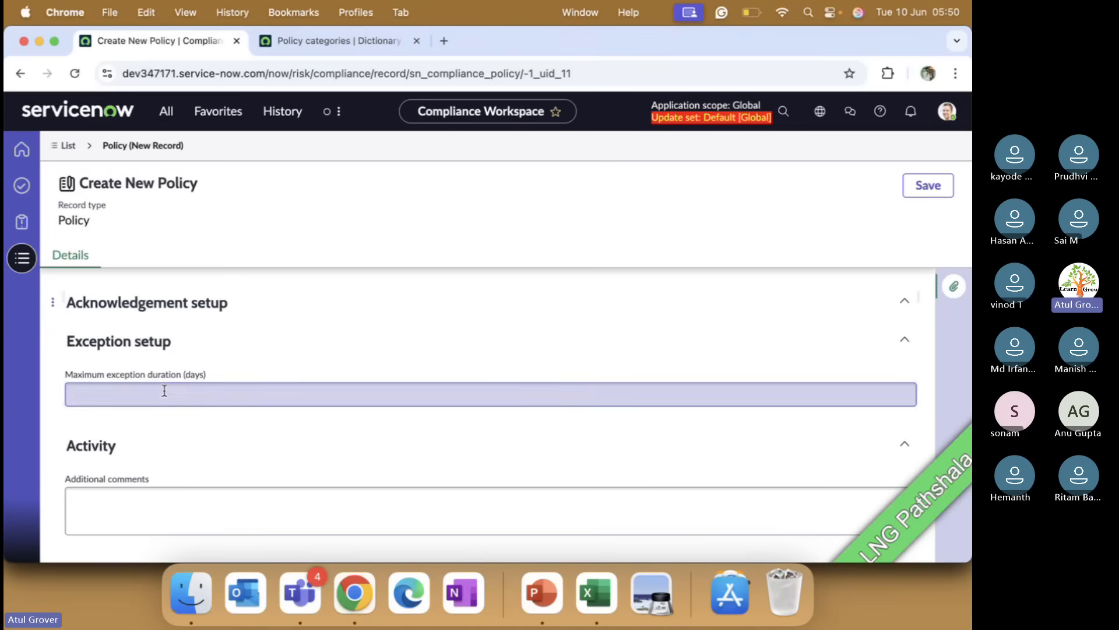
type("4")
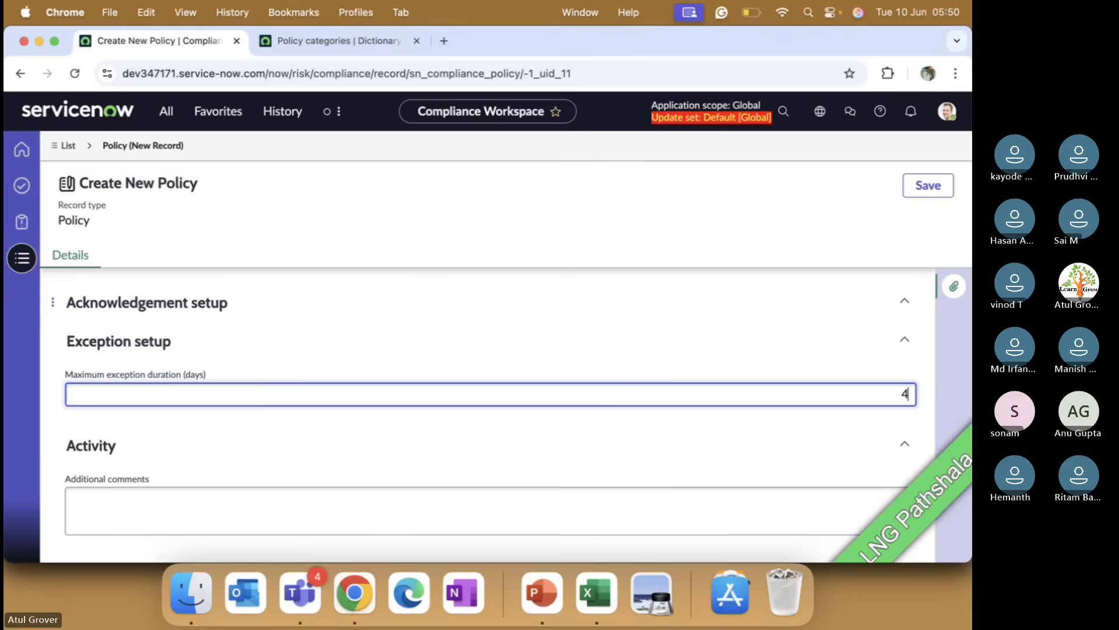
Step: Set the functional domain to IT risk and compliance and save the new policy
scroll(186, 473, "down", 2)
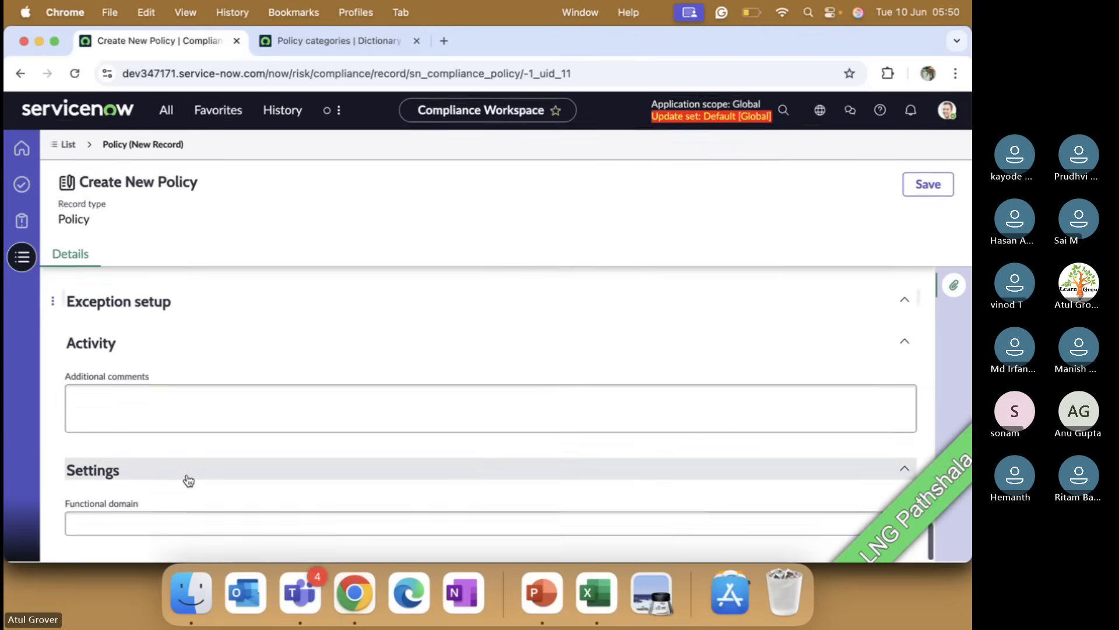
left_click(241, 519)
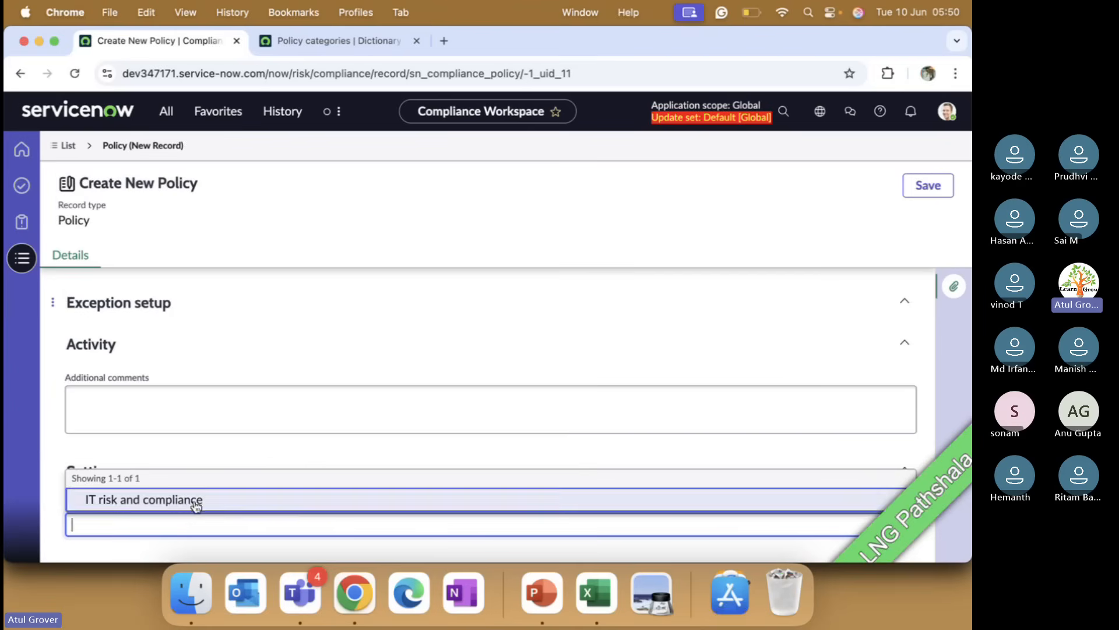
left_click(192, 500)
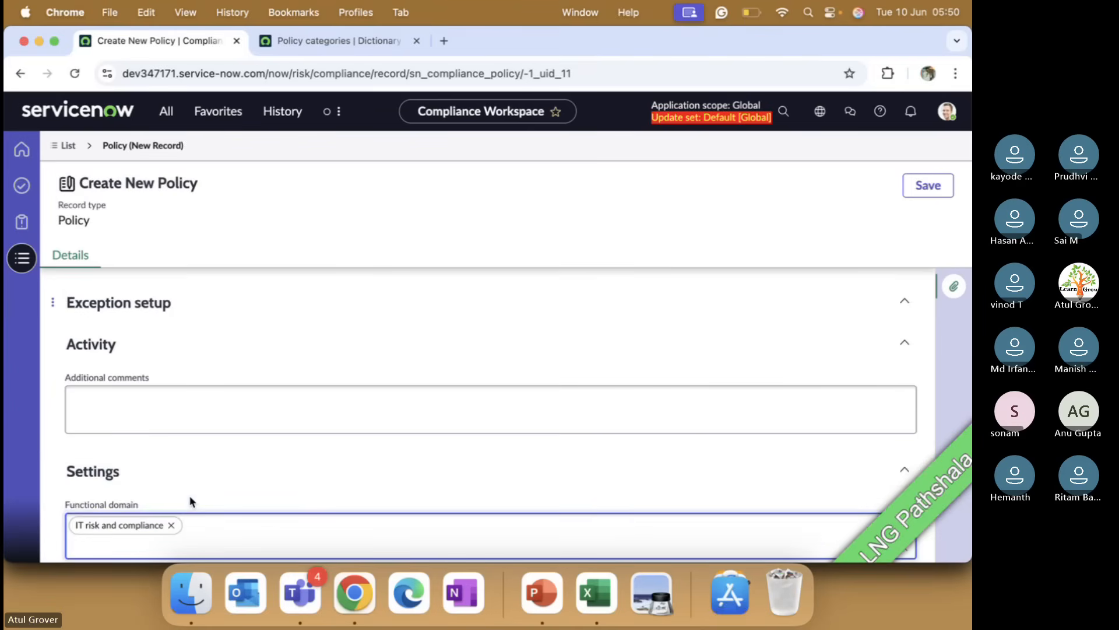
left_click(921, 200)
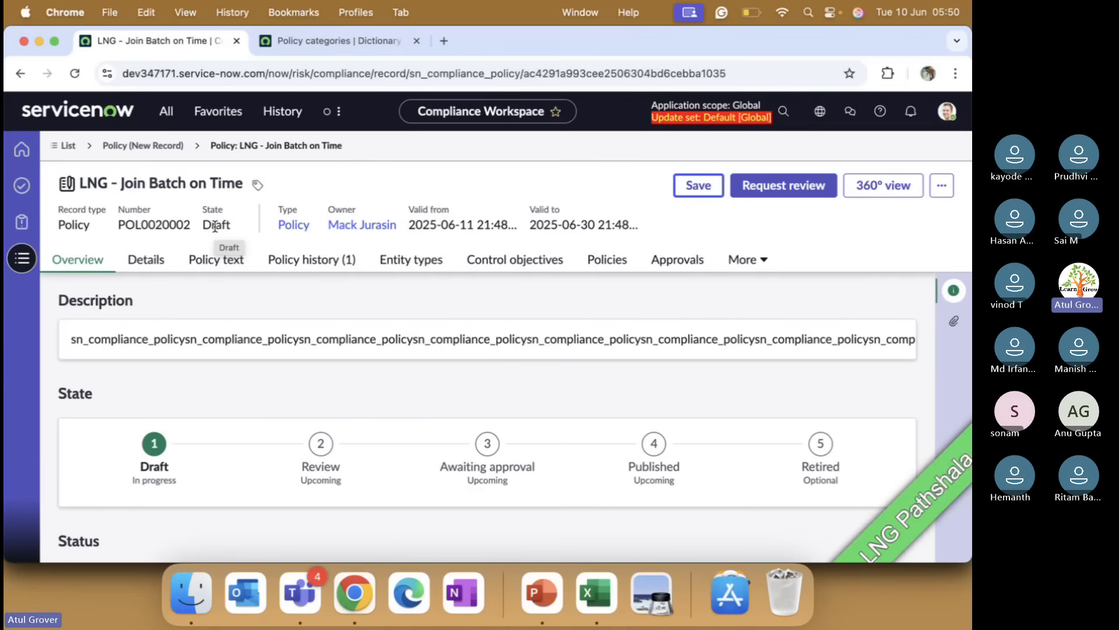
Step: Review the saved policy's overview page
scroll(262, 417, "down", 3)
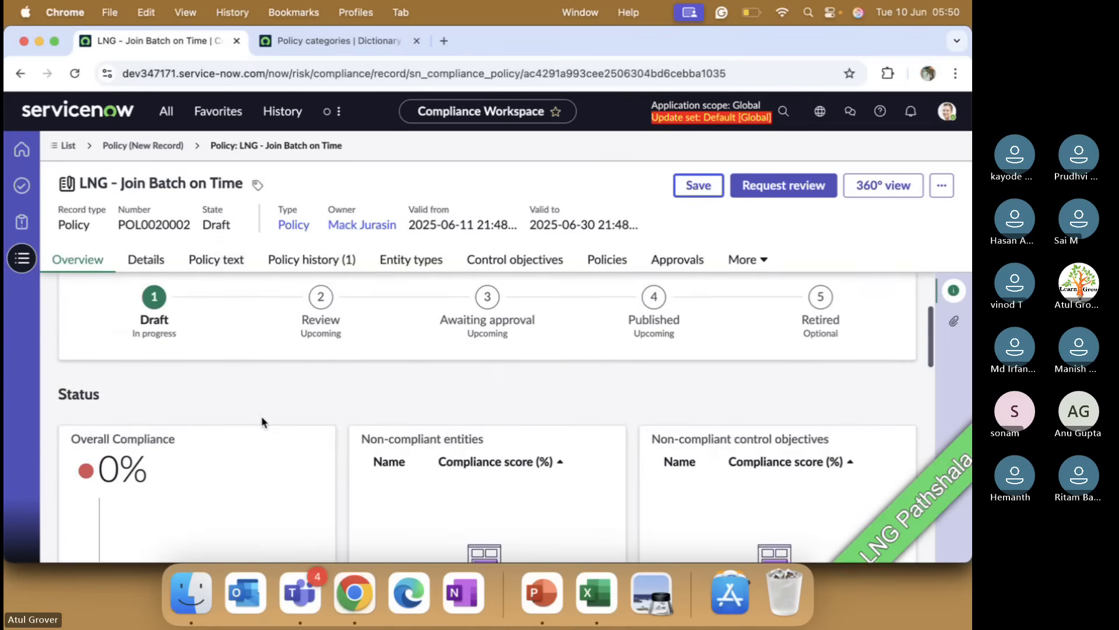
scroll(262, 418, "up", 2)
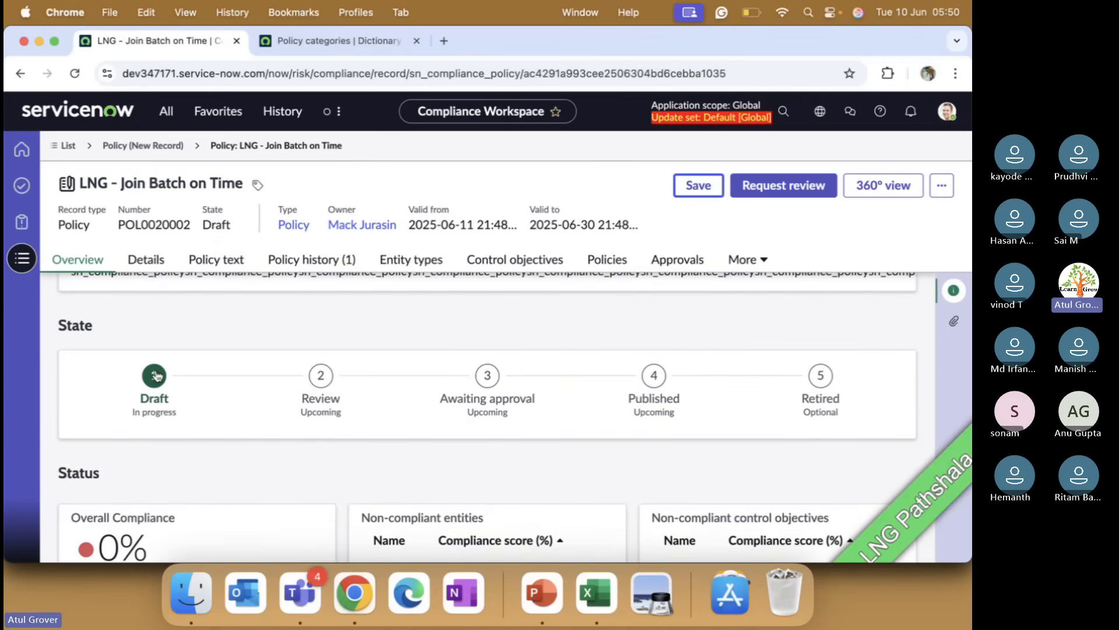
scroll(287, 369, "up", 2)
Step: In a new tab, search Google for an attendance policy and copy the answer to 'What is a typical attendance policy?'
left_click(443, 41)
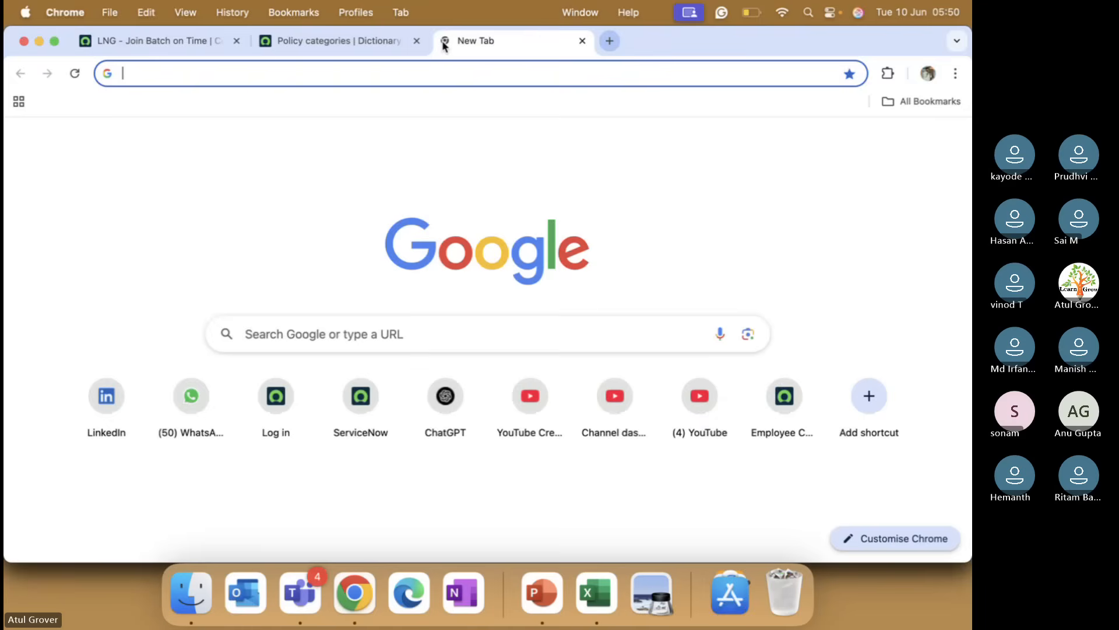
type("atta")
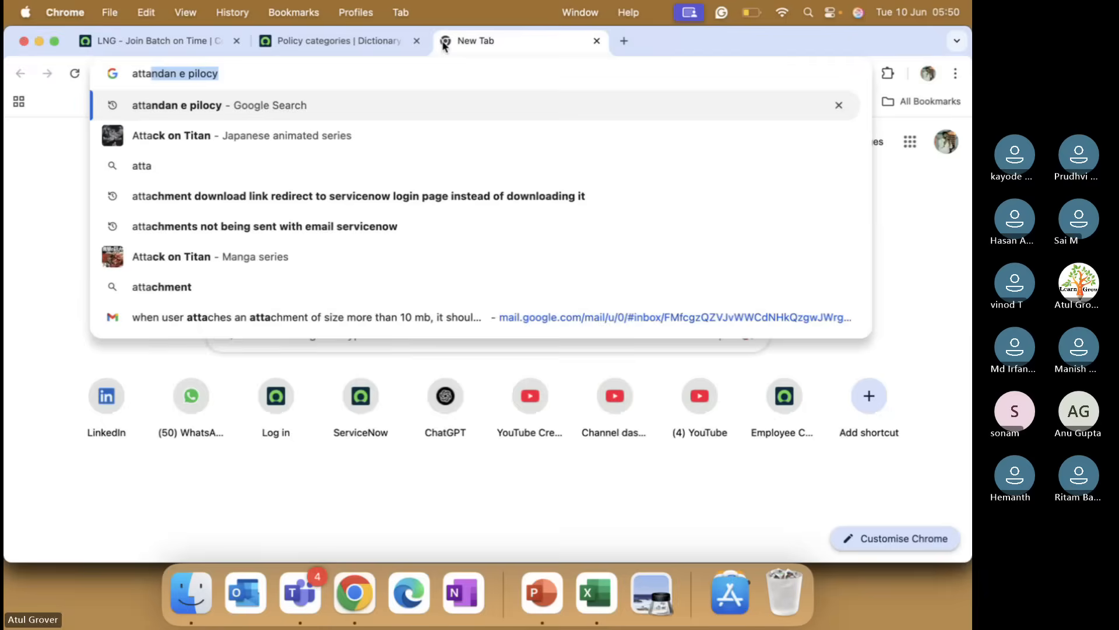
key("Return")
scroll(201, 385, "down", 4)
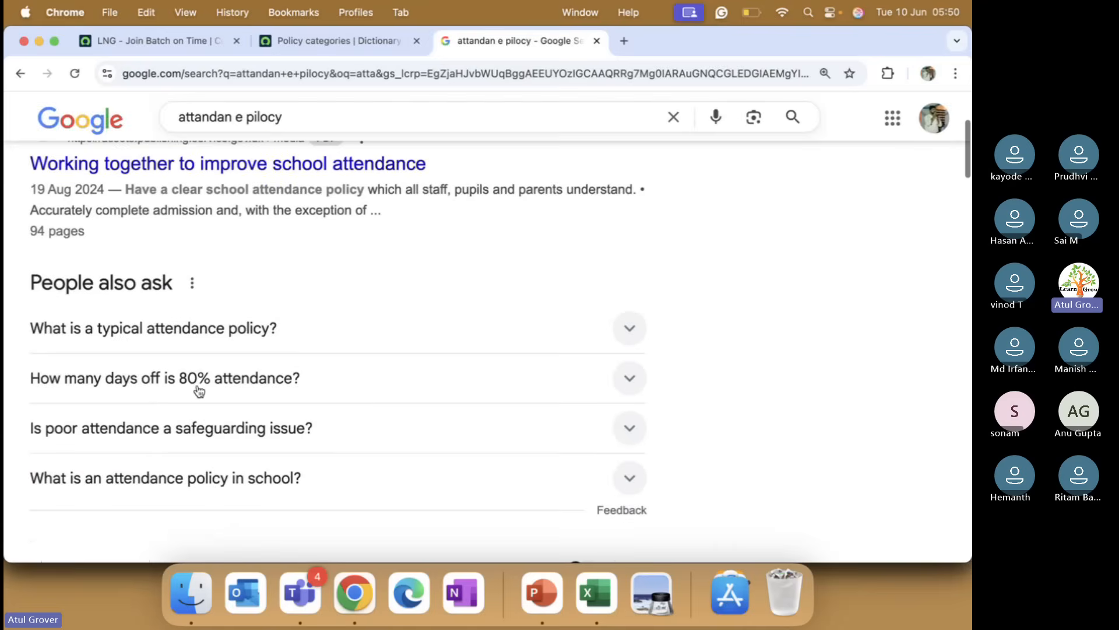
left_click(219, 343)
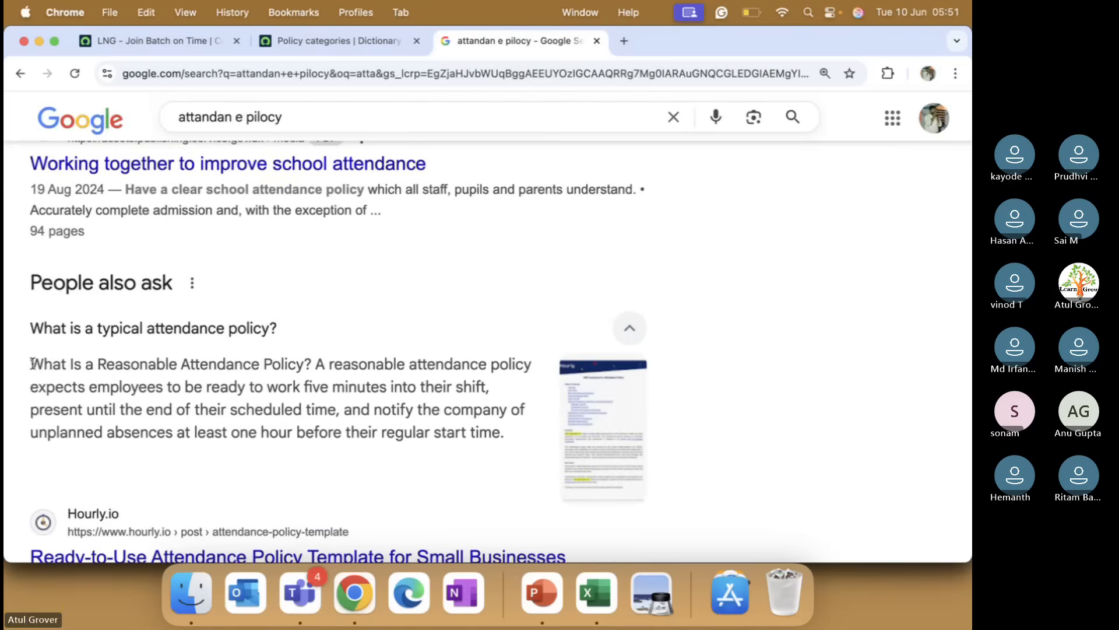
left_click_drag(32, 365, 499, 441)
key("super+c")
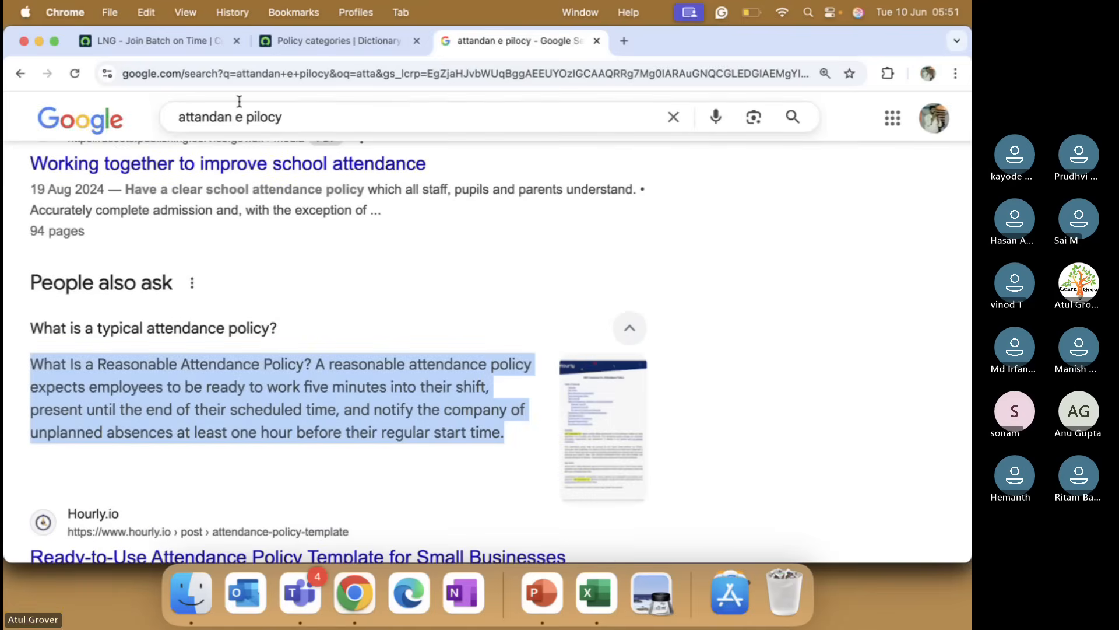
Step: Replace the policy's Description with the copied attendance policy text
left_click(319, 40)
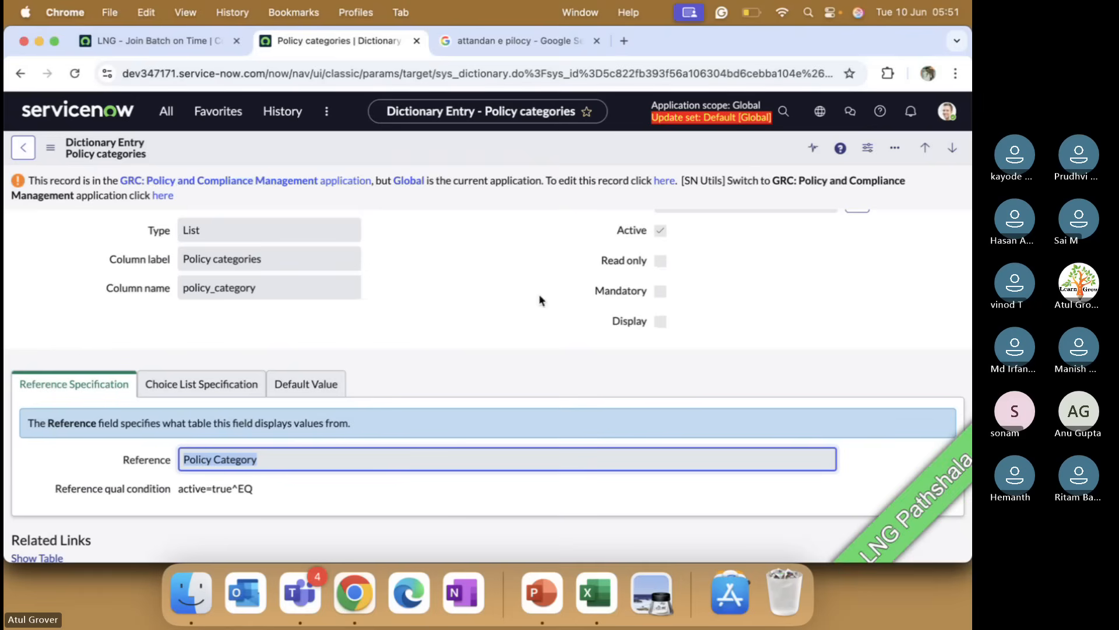
left_click(158, 40)
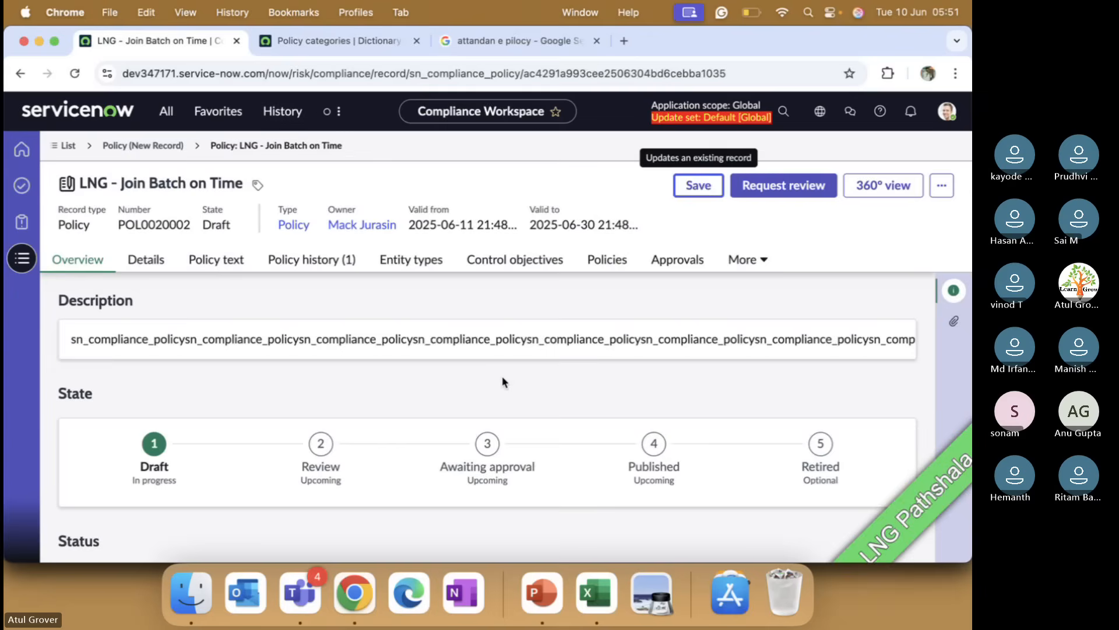
left_click(941, 186)
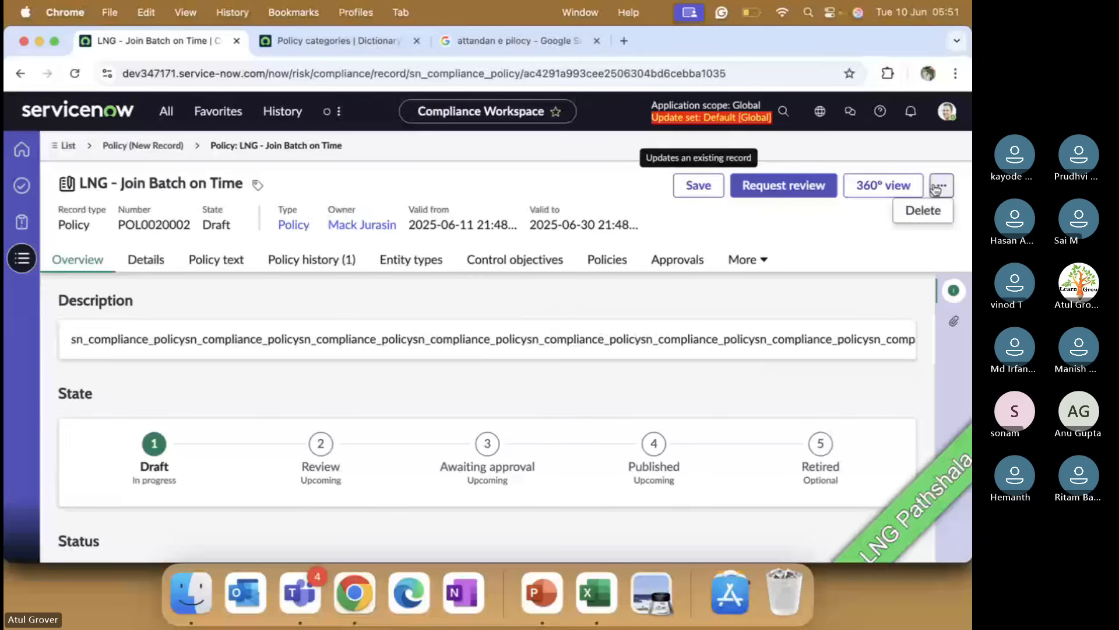
left_click(608, 337)
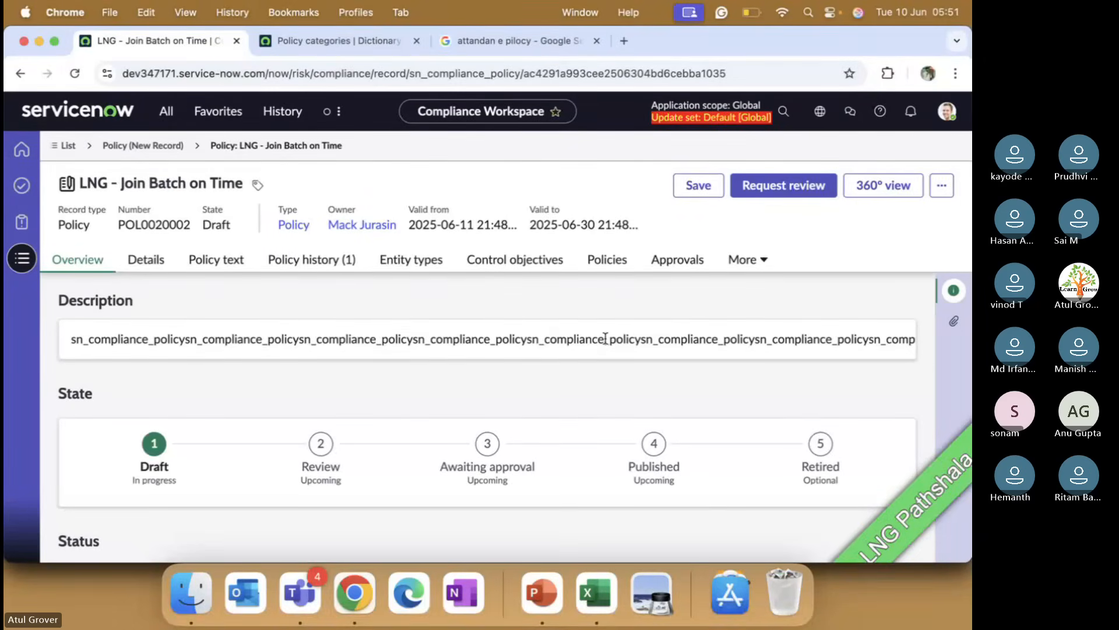
left_click(145, 259)
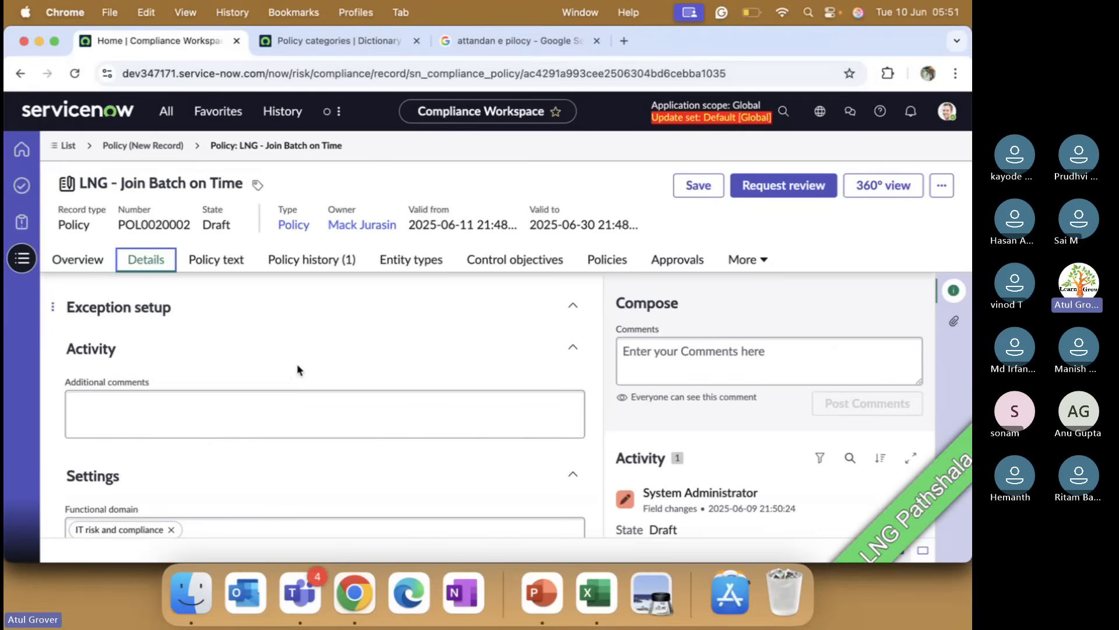
scroll(323, 376, "down", 5)
scroll(323, 375, "up", 10)
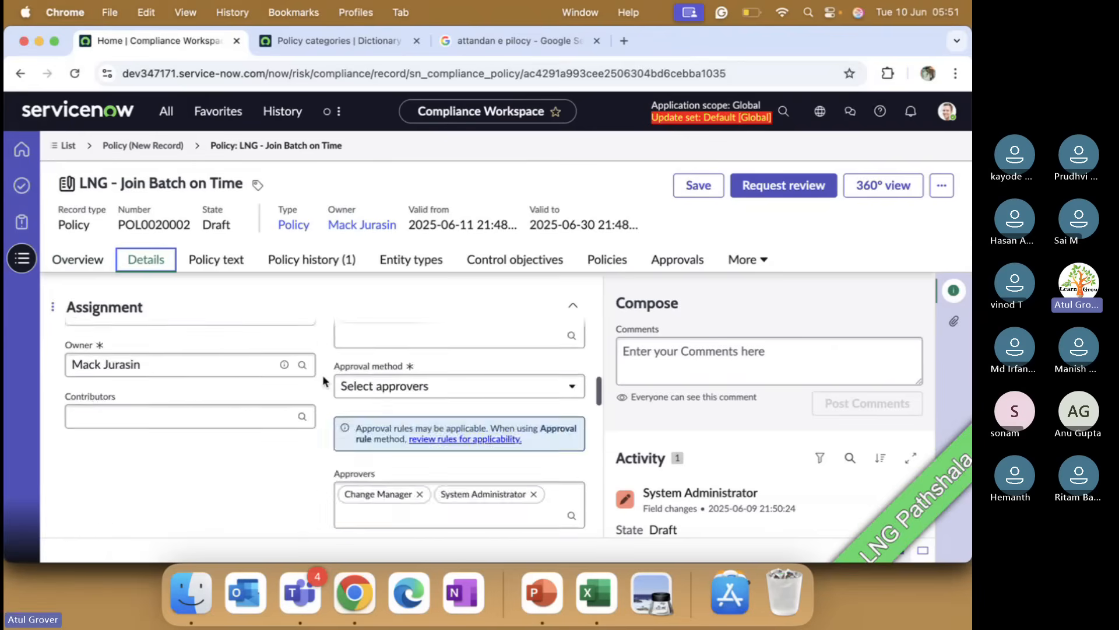
left_click(324, 380)
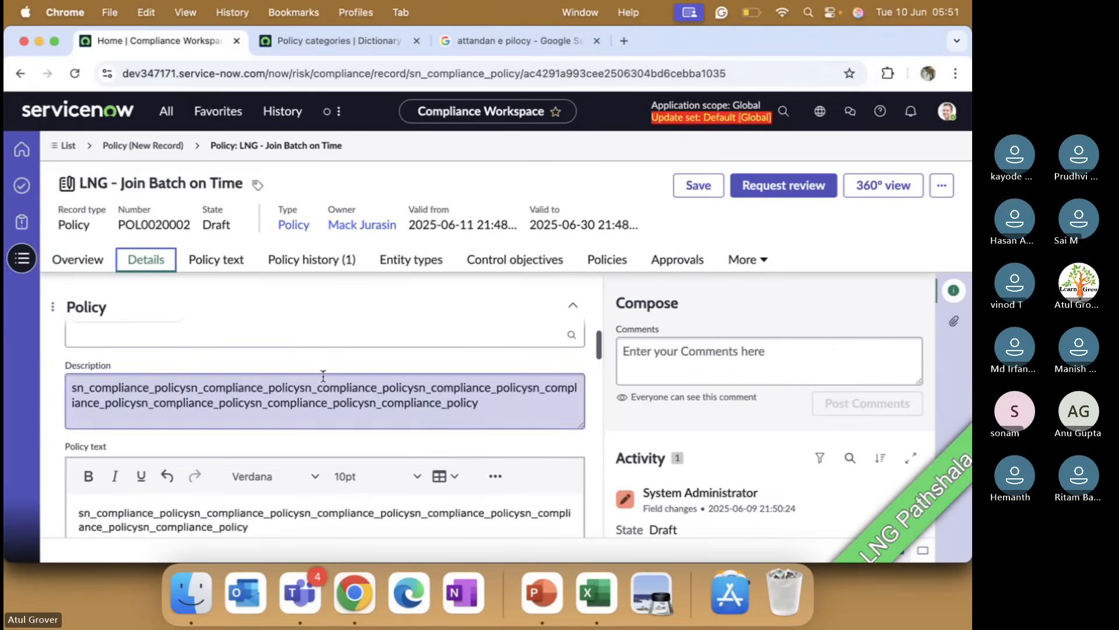
key("super+a")
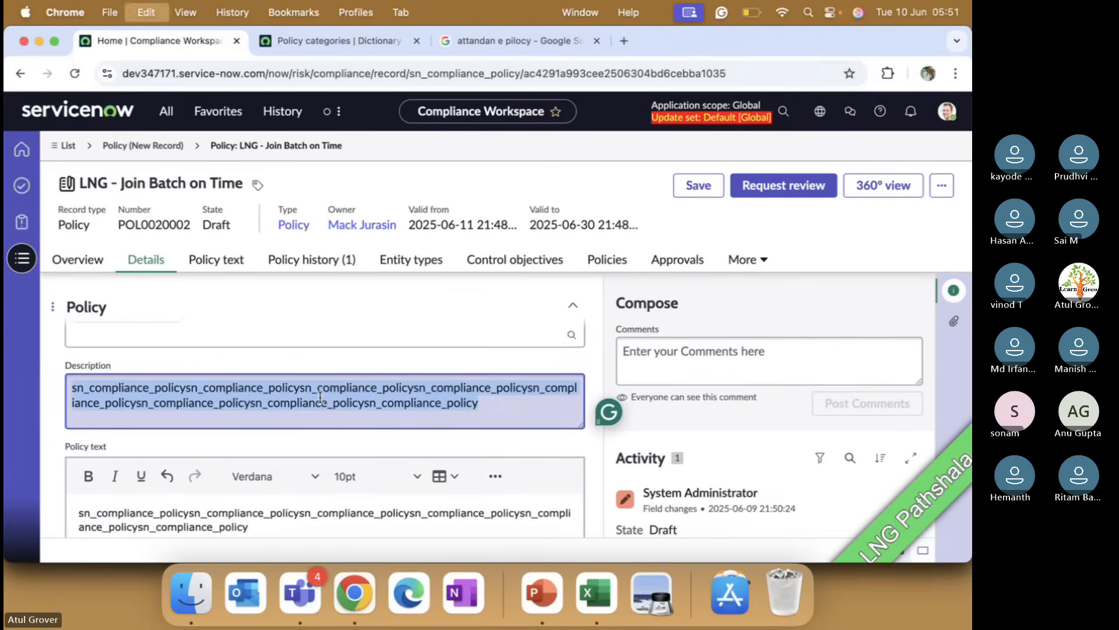
key("super+v")
Step: Replace the Policy text content with the same copied attendance policy text
left_click(291, 524)
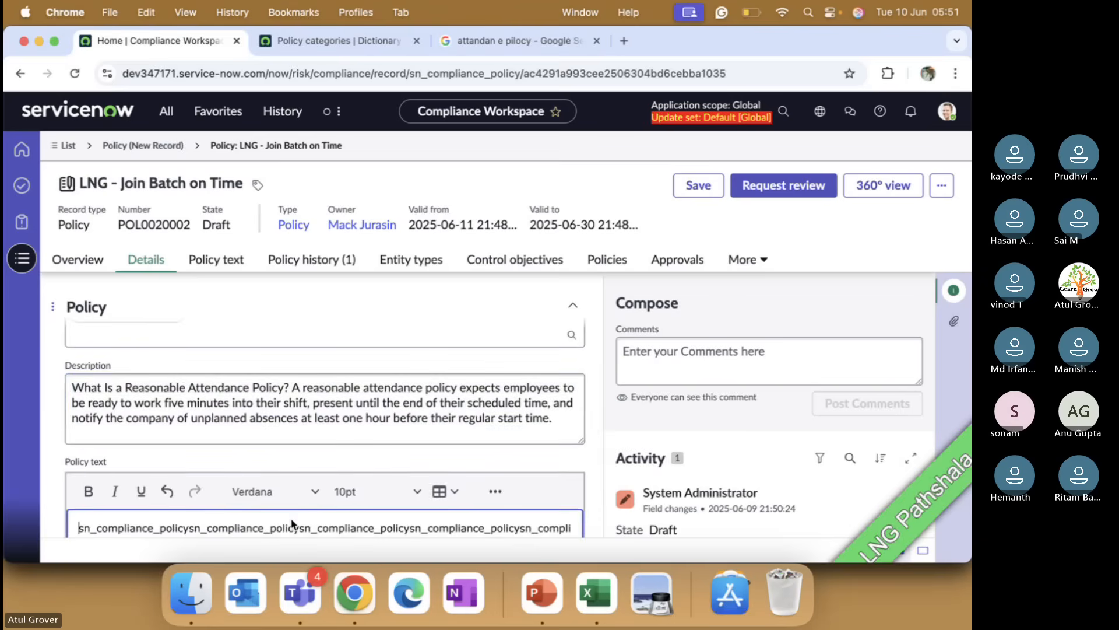
key("super+a")
key("super+v")
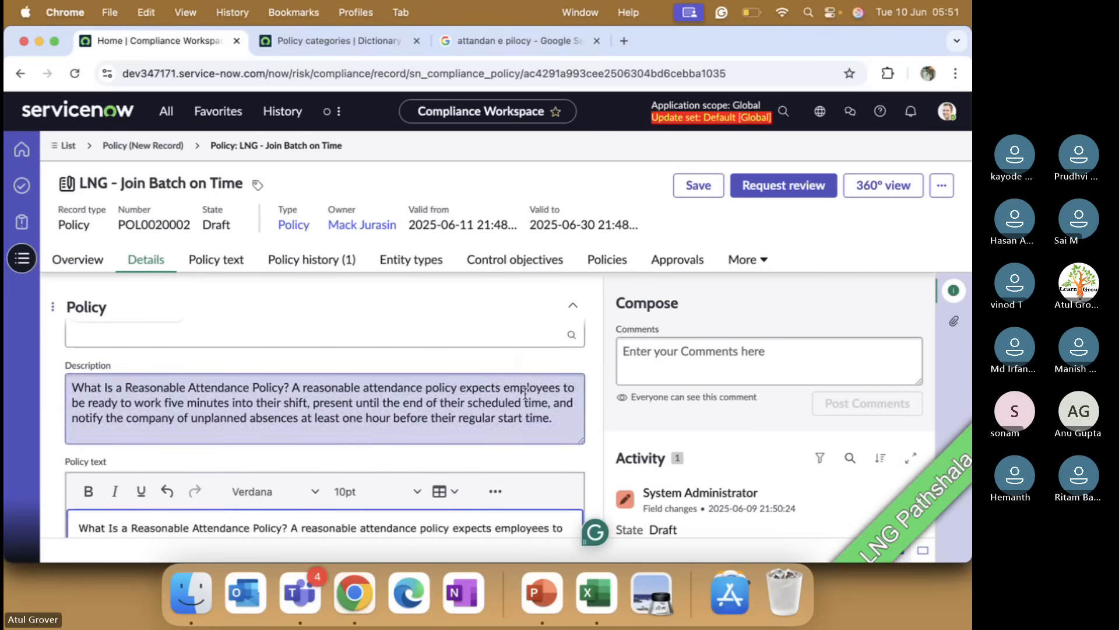
Step: Save the policy
scroll(372, 387, "down", 3)
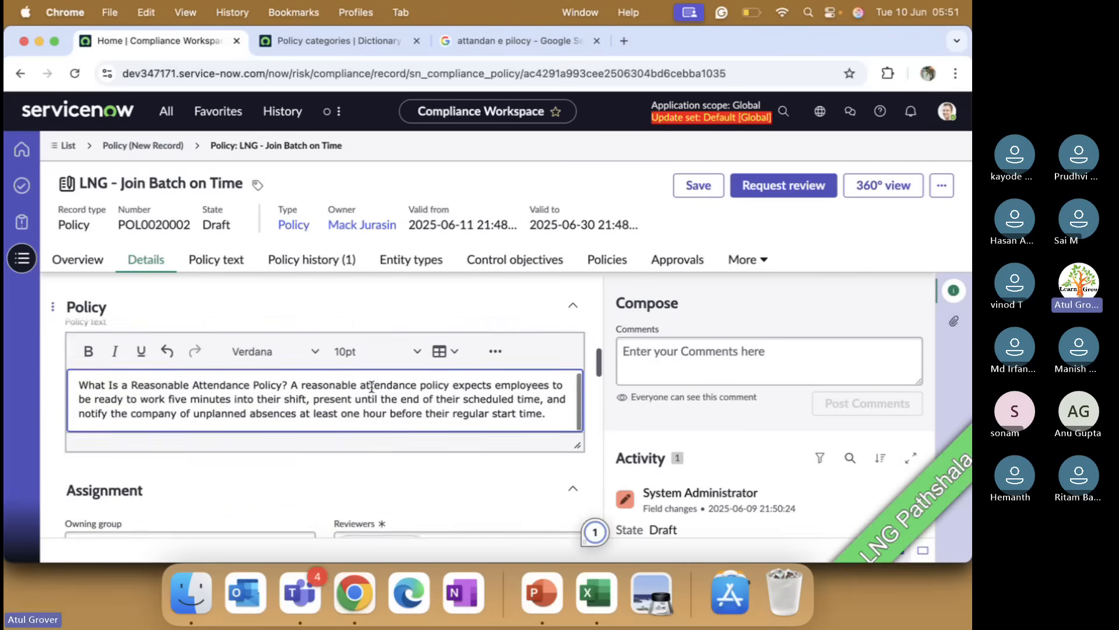
scroll(372, 386, "up", 3)
scroll(372, 386, "up", 3)
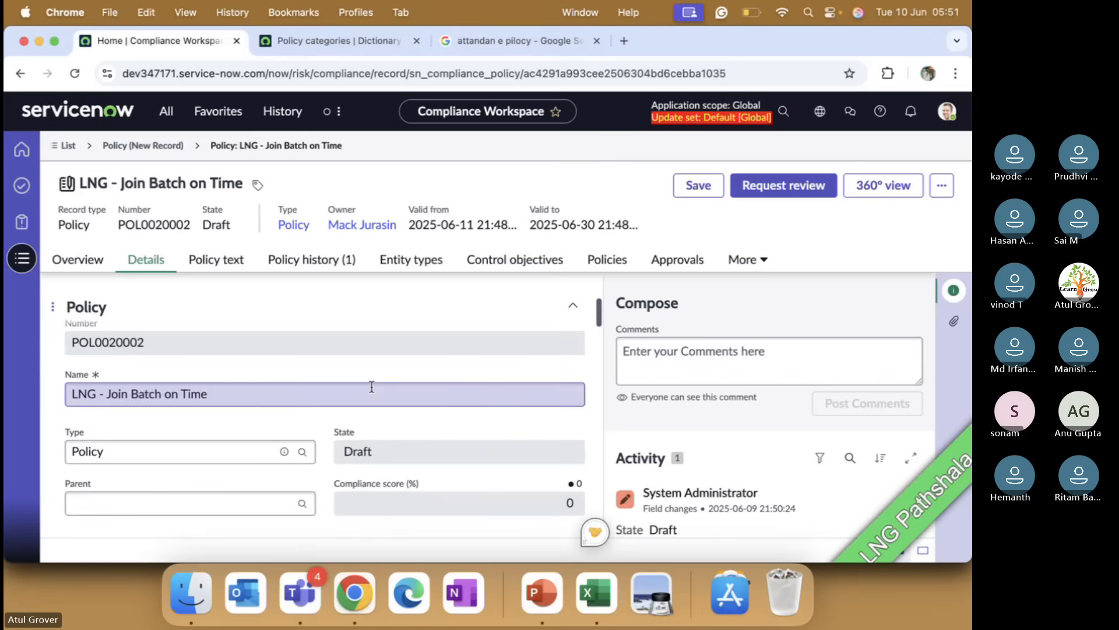
scroll(371, 387, "down", 3)
scroll(371, 389, "down", 5)
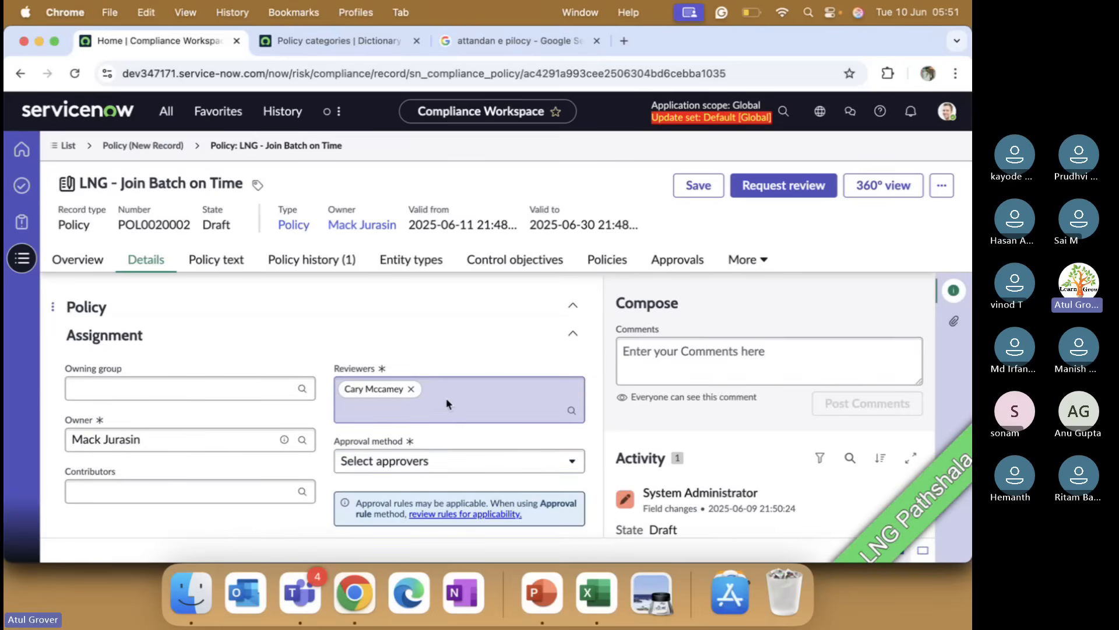
left_click(695, 186)
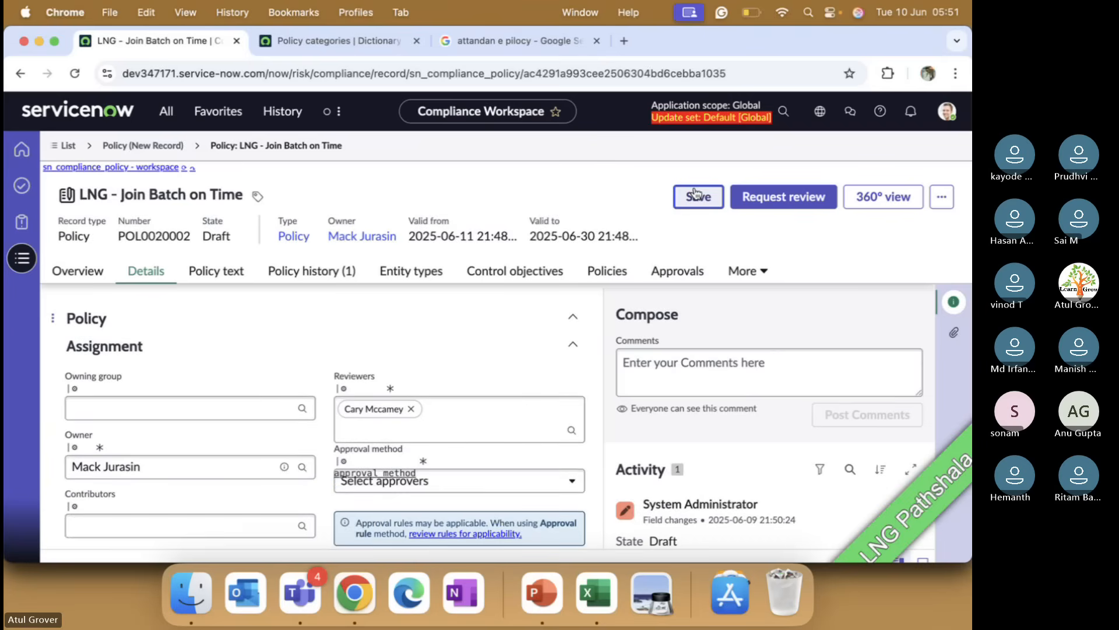
Step: Check the policy's text on the Policy text tab
left_click(210, 271)
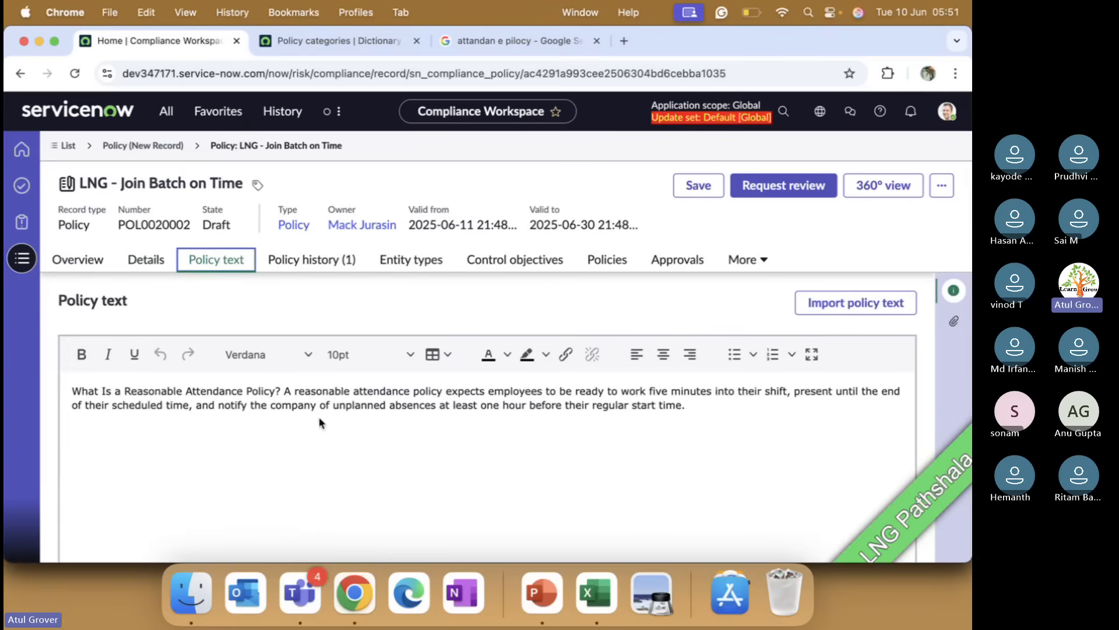
left_click(707, 408)
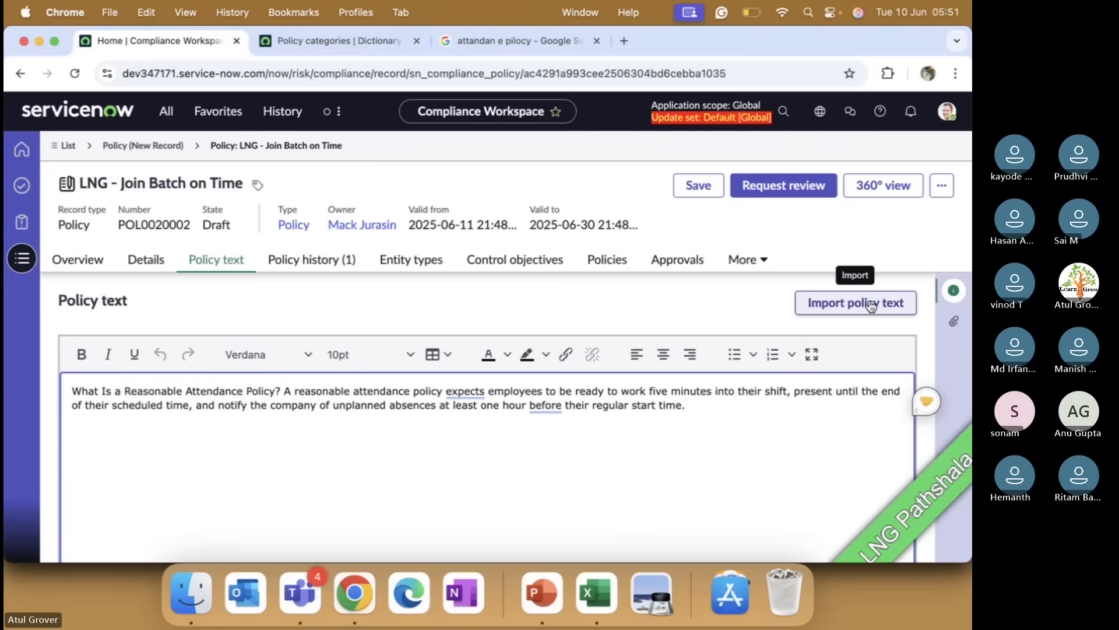
Step: Open the Hourly attendance policy template article from the search results and select its text from the reasonable attendance policy section onward
left_click(513, 41)
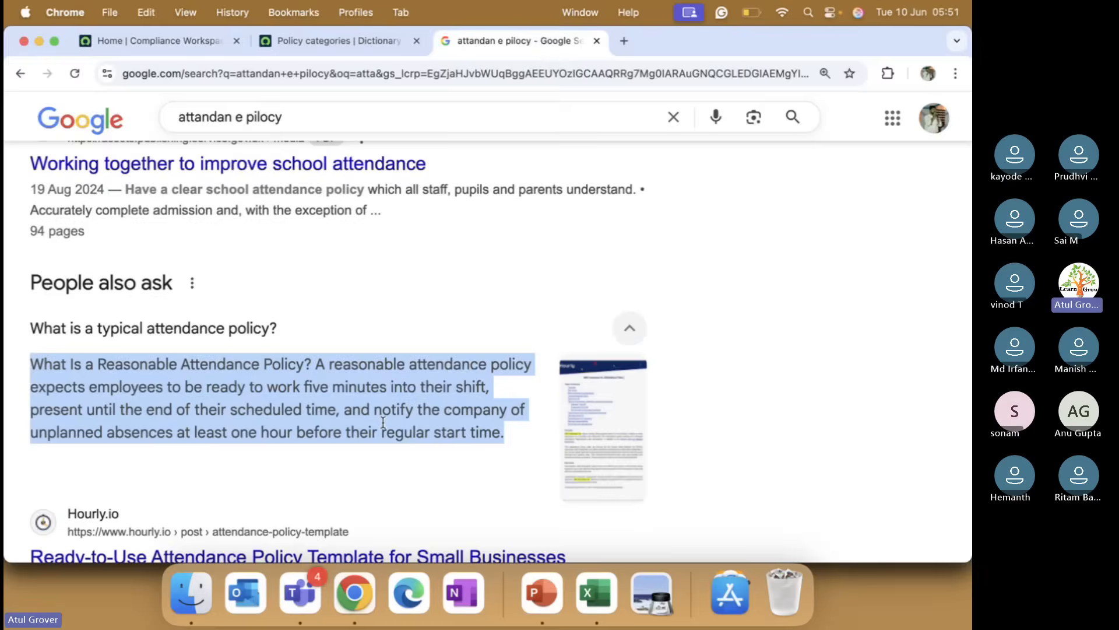
scroll(382, 421, "down", 5)
left_click(397, 252)
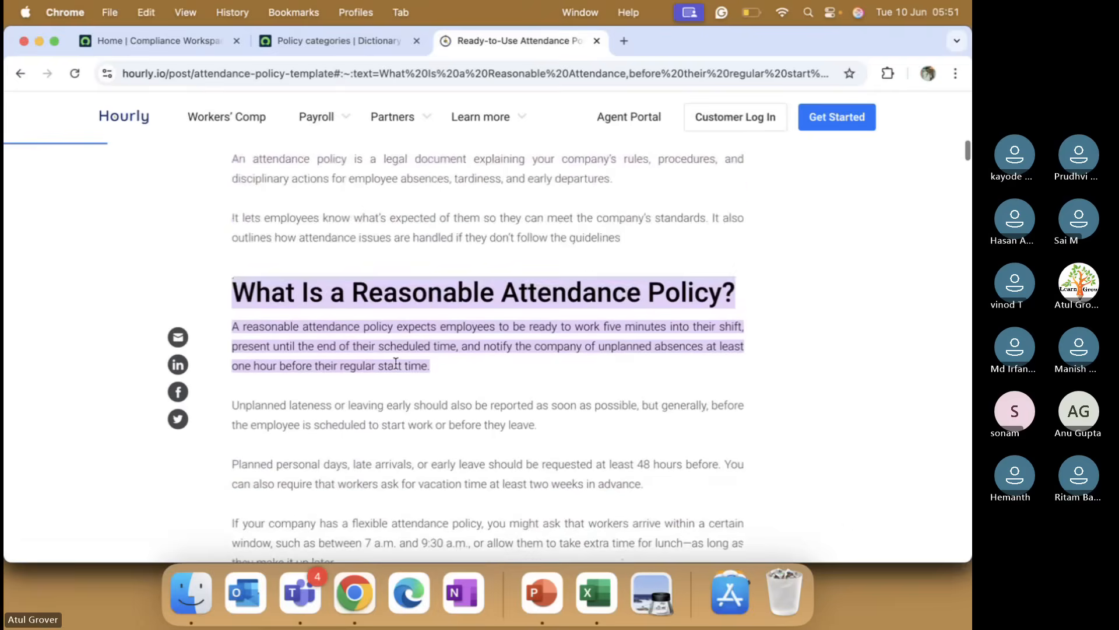
scroll(278, 287, "up", 2)
left_click_drag(234, 204, 474, 318)
scroll(475, 321, "down", 5)
scroll(475, 320, "down", 10)
scroll(472, 317, "up", 4)
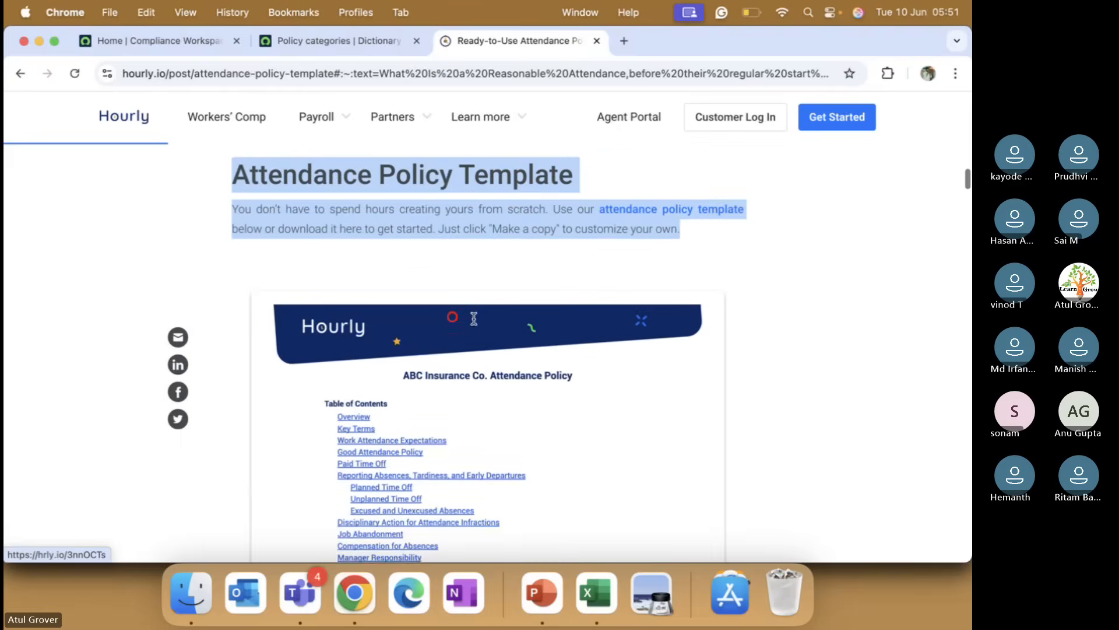
Step: Paste the selected article text into the Policy text on a new line after the existing paragraph
left_click(295, 44)
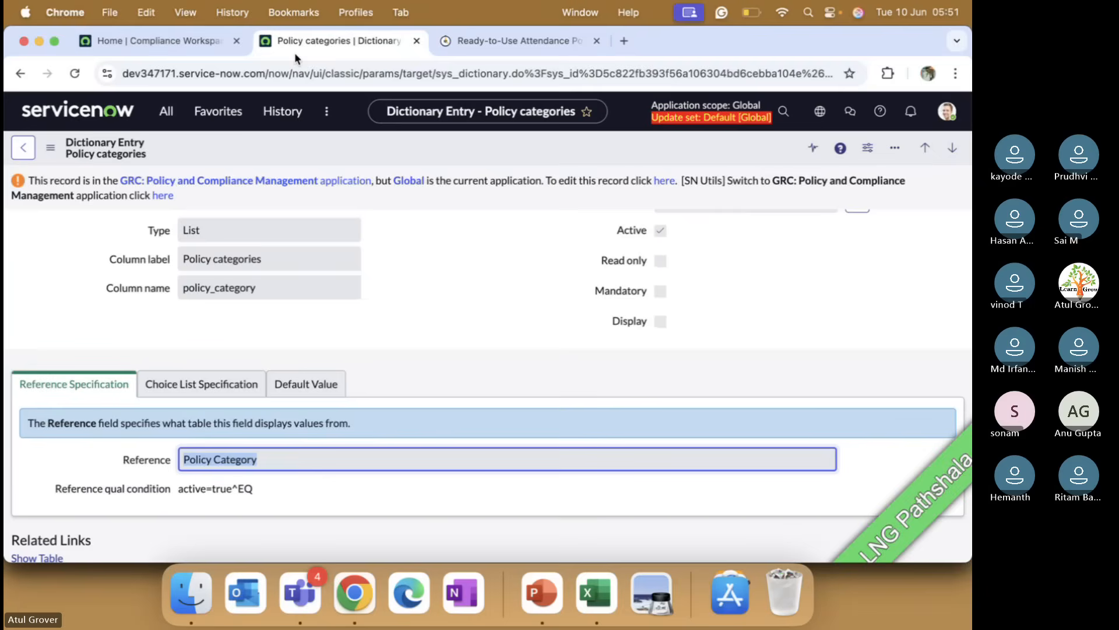
left_click(166, 41)
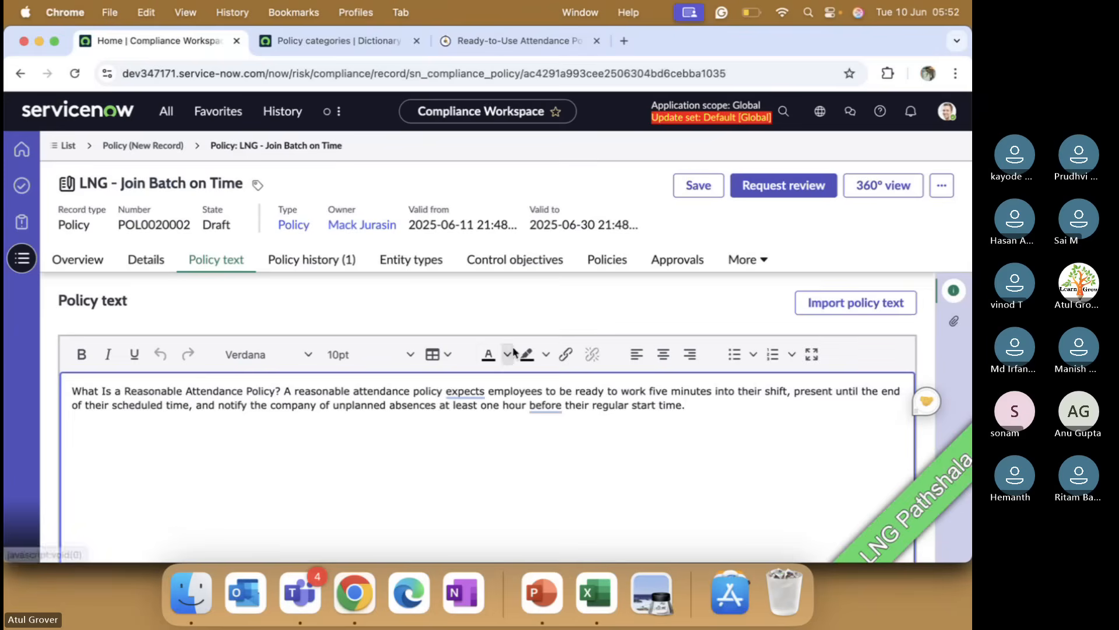
key("Return")
key("ctrl+v")
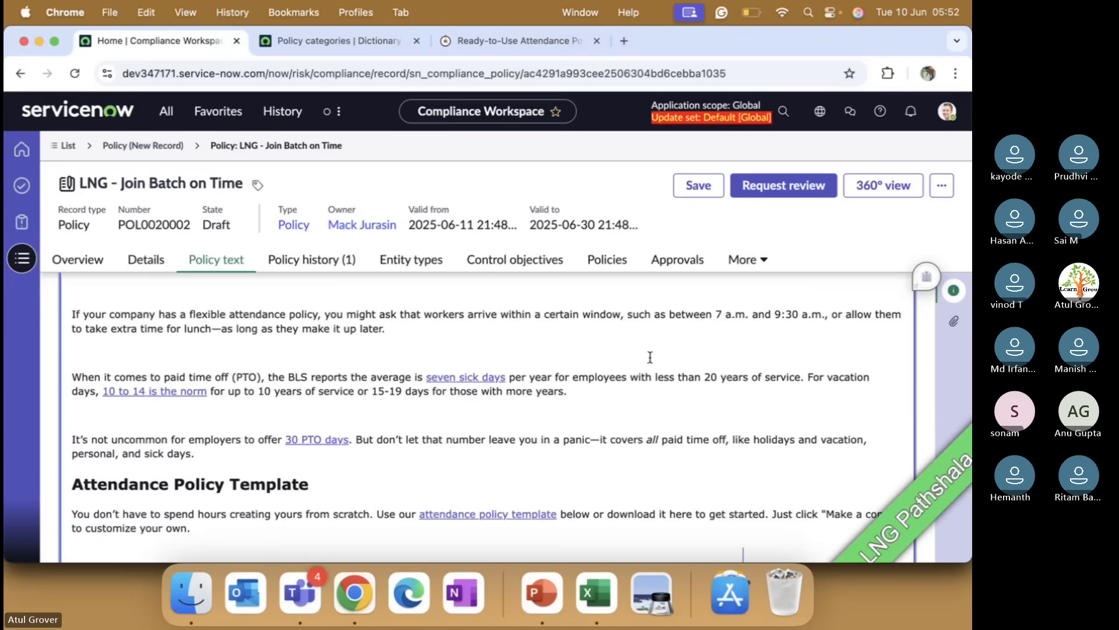
Step: Save the policy and open its Entity types tab
left_click(703, 185)
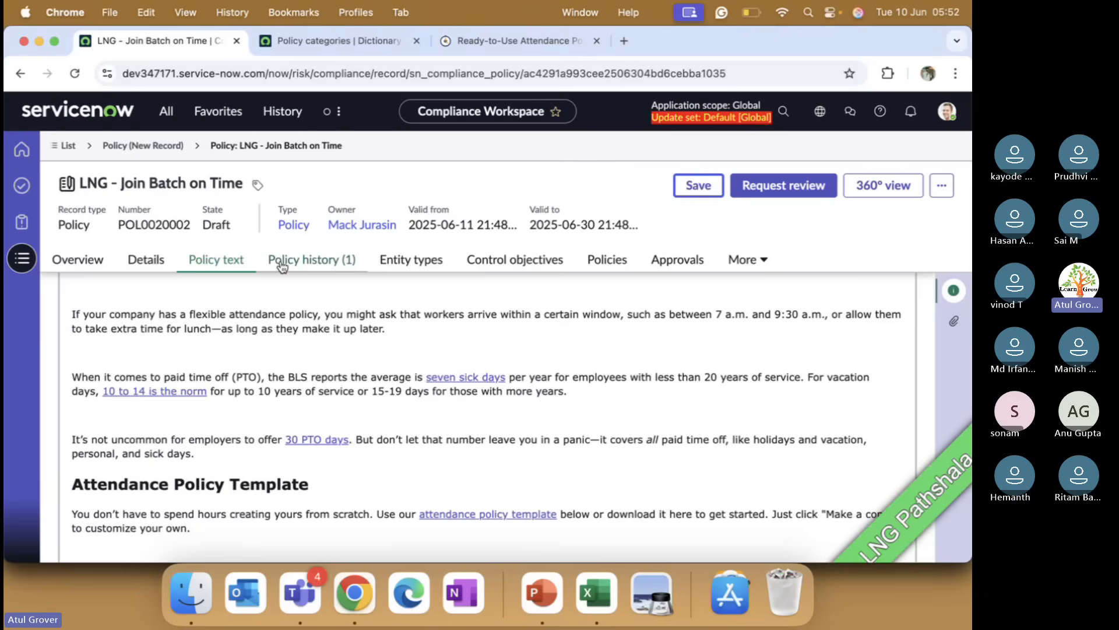
left_click(288, 264)
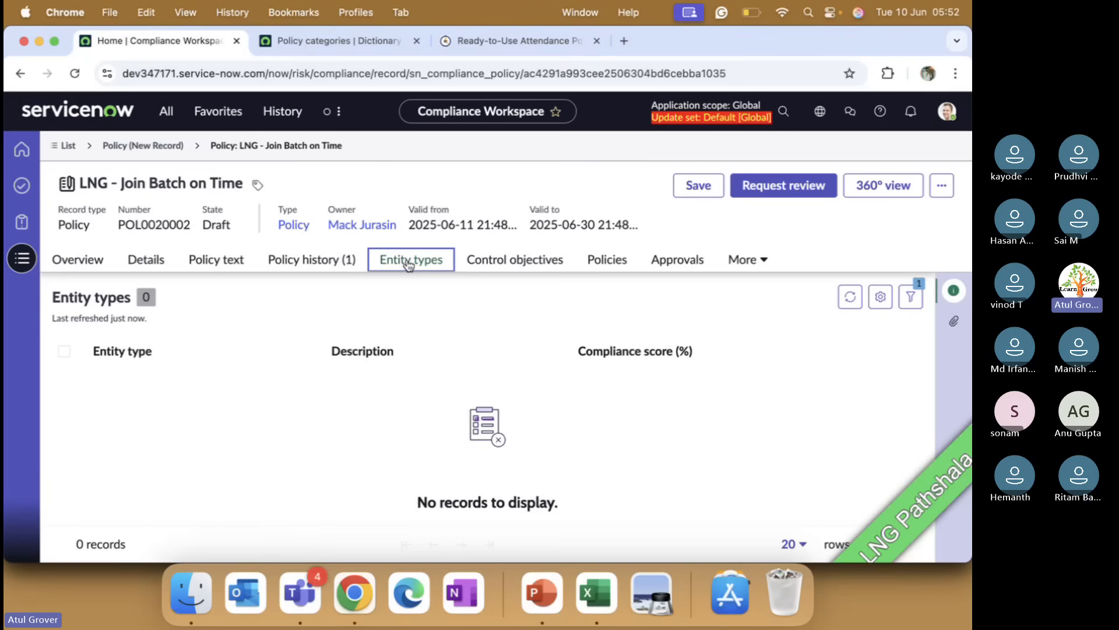
Step: Switch to PowerPoint and browse the course slides on compliance monitoring and relationships
left_click(542, 592)
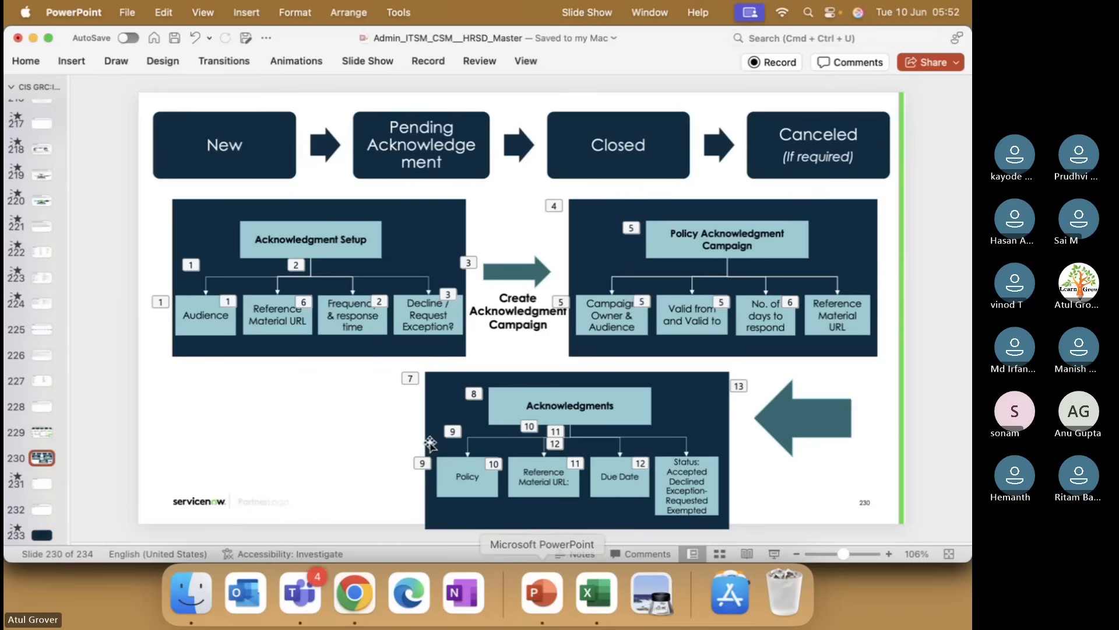
left_click(41, 230)
scroll(42, 230, "up", 10)
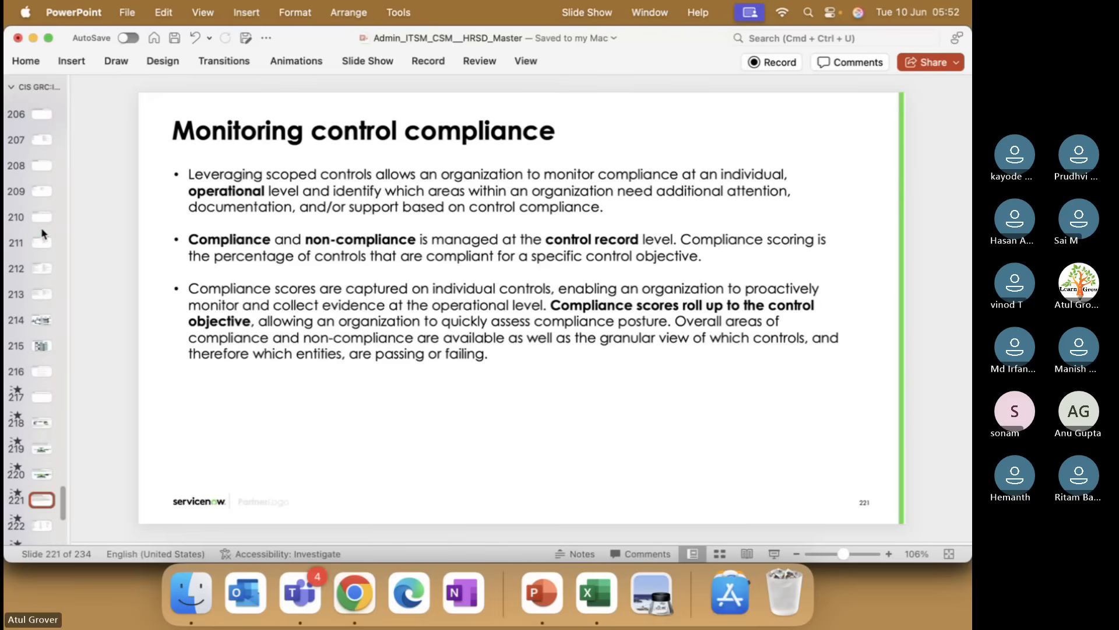
left_click(39, 317)
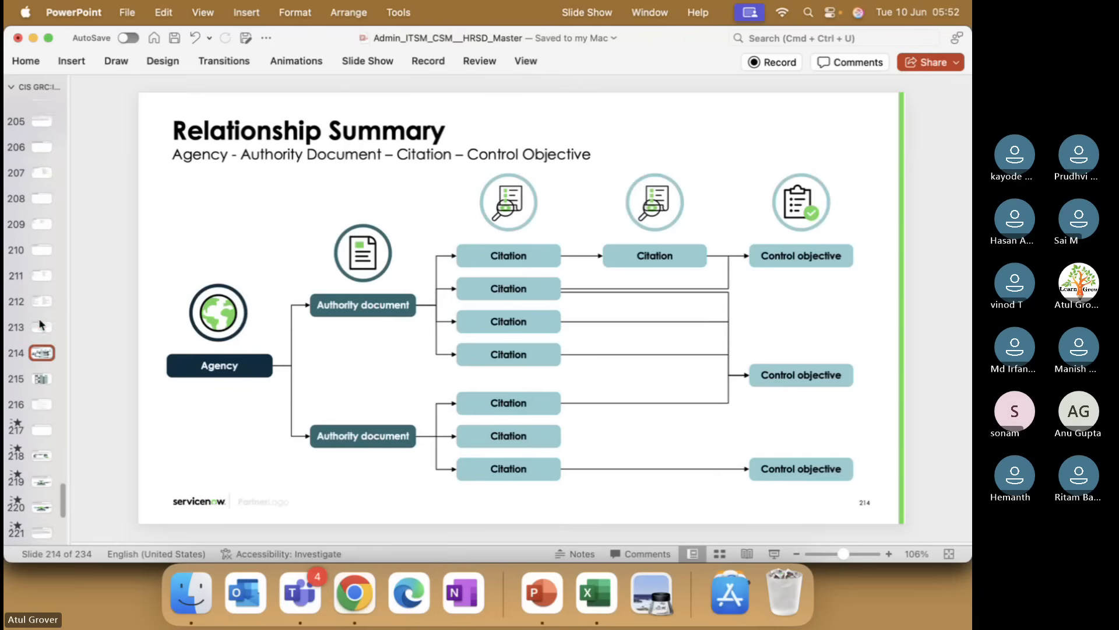
scroll(39, 317, "up", 5)
scroll(39, 317, "up", 4)
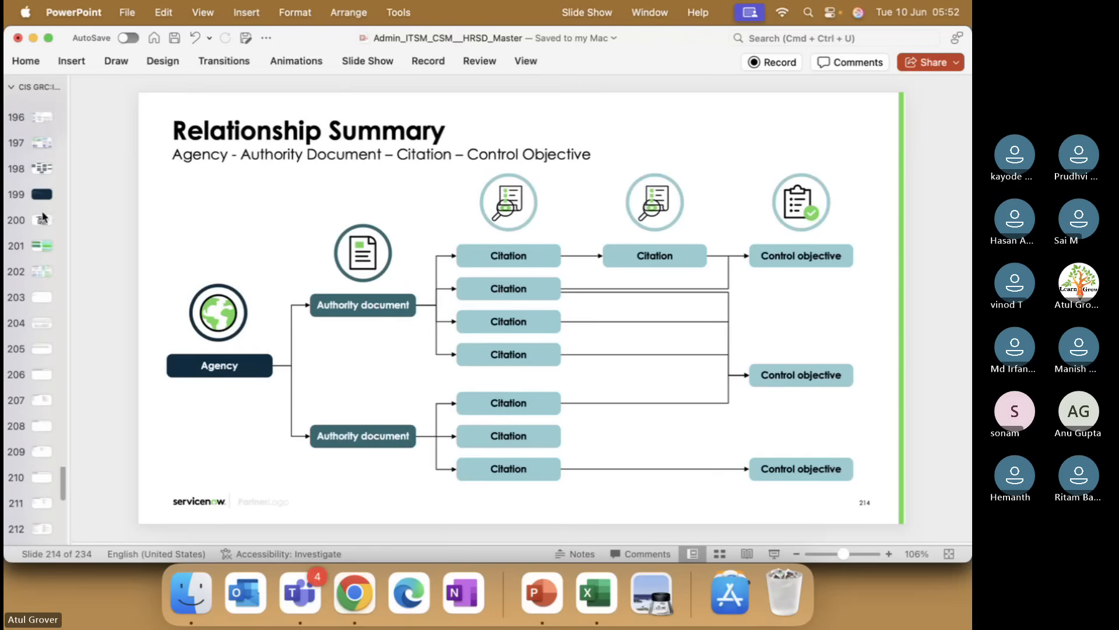
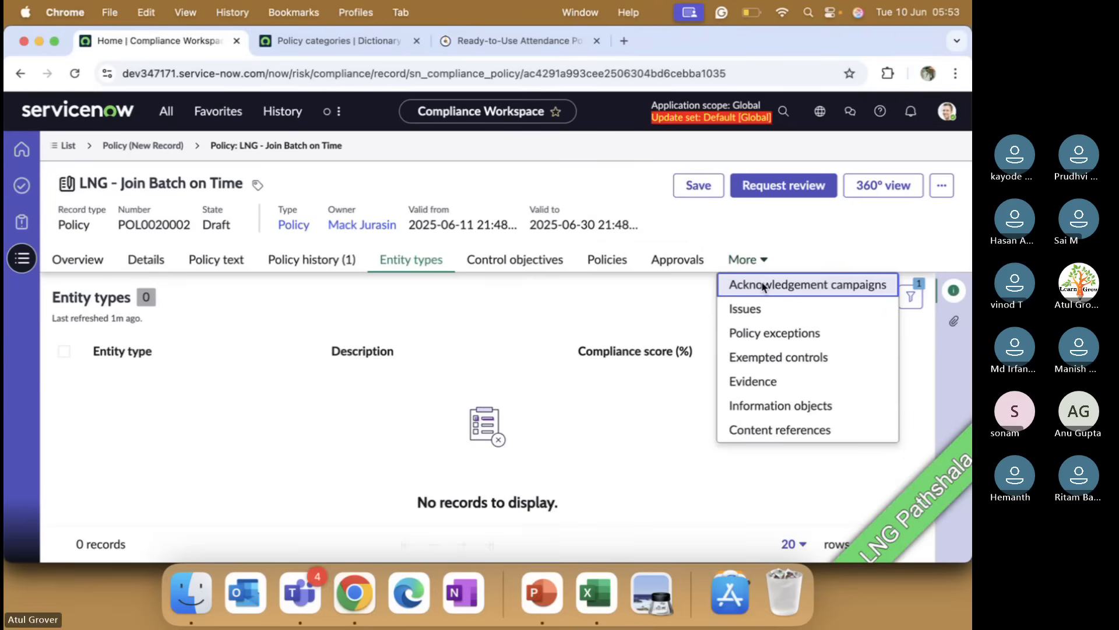
Step: Browse the policy's Acknowledgement campaigns tab, the additional tabs list, and the Overview page
left_click(762, 286)
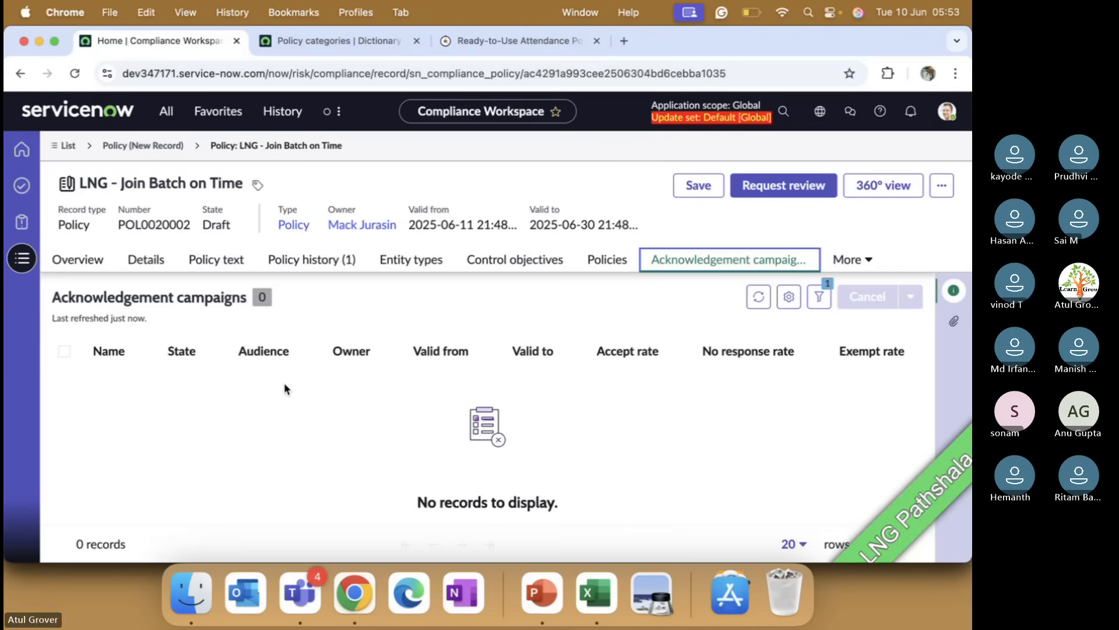
left_click(865, 260)
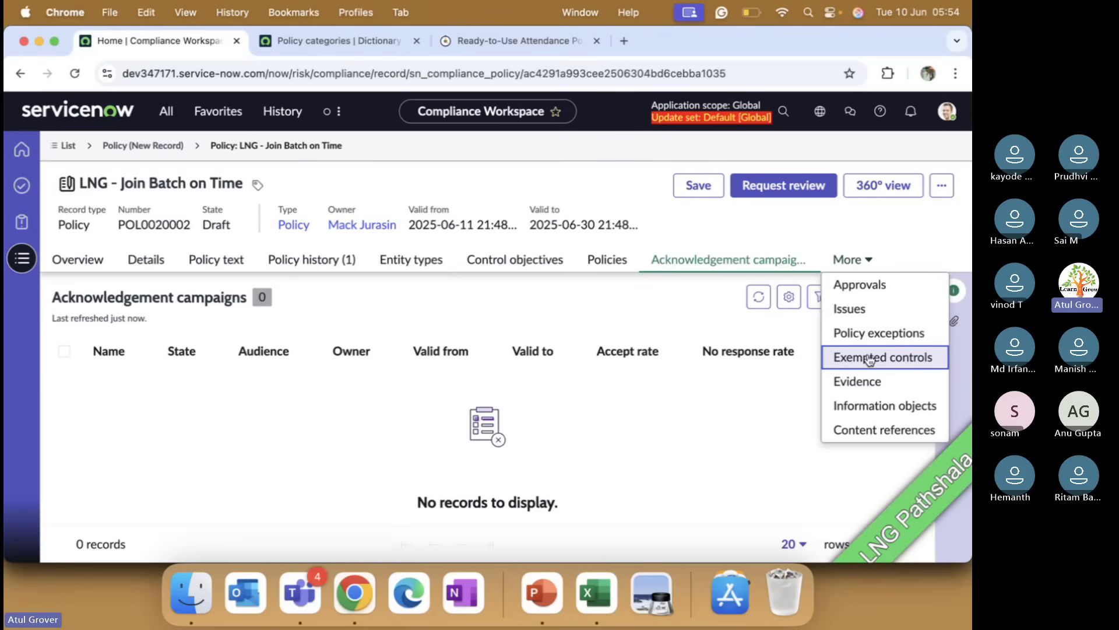
left_click(84, 260)
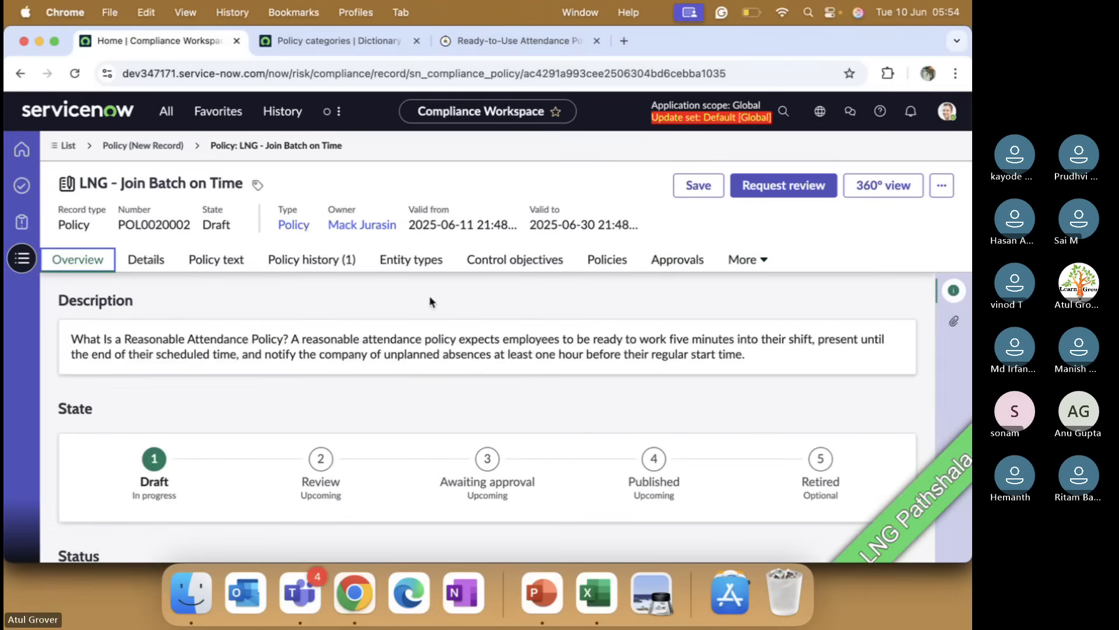
scroll(448, 335, "down", 5)
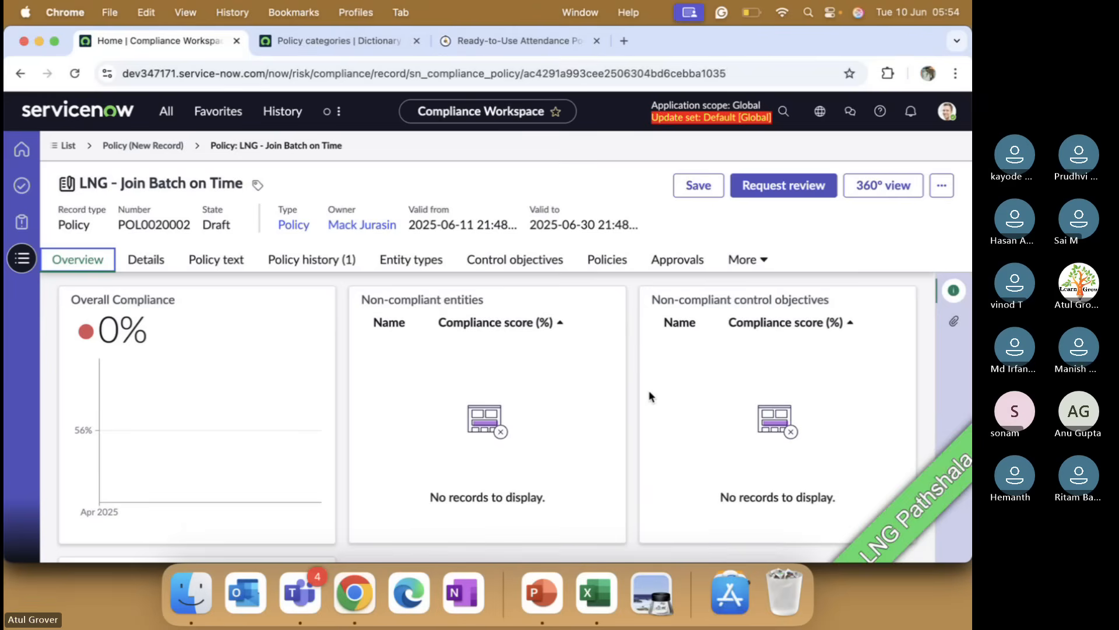
Step: Examine the Entity types list, its filter condition, and the advanced filter view, then cancel the advanced view
left_click(412, 256)
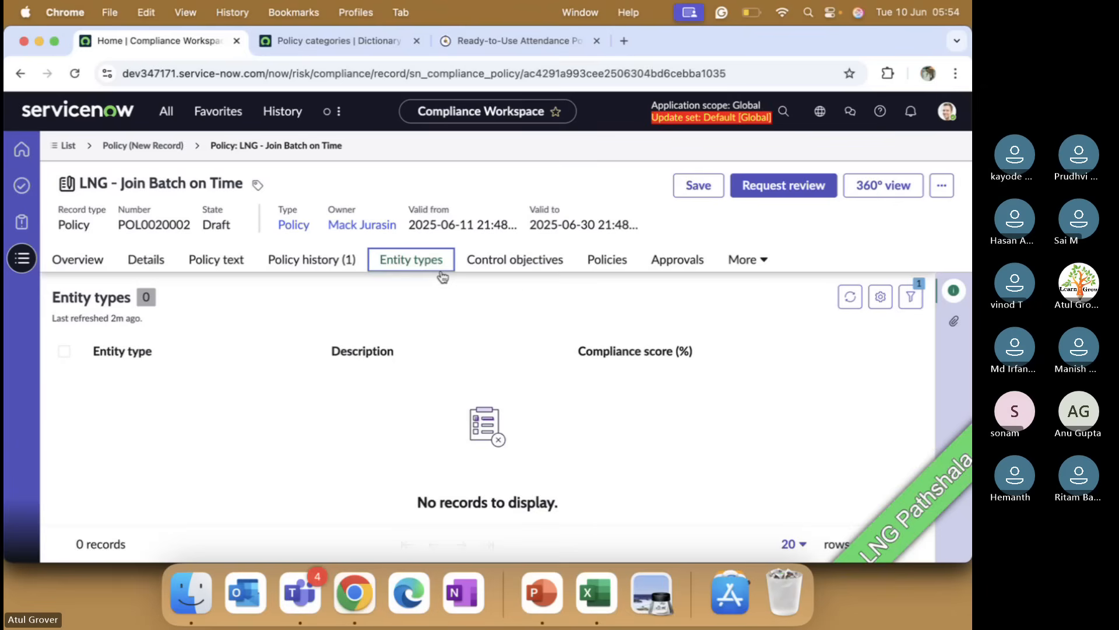
left_click(850, 297)
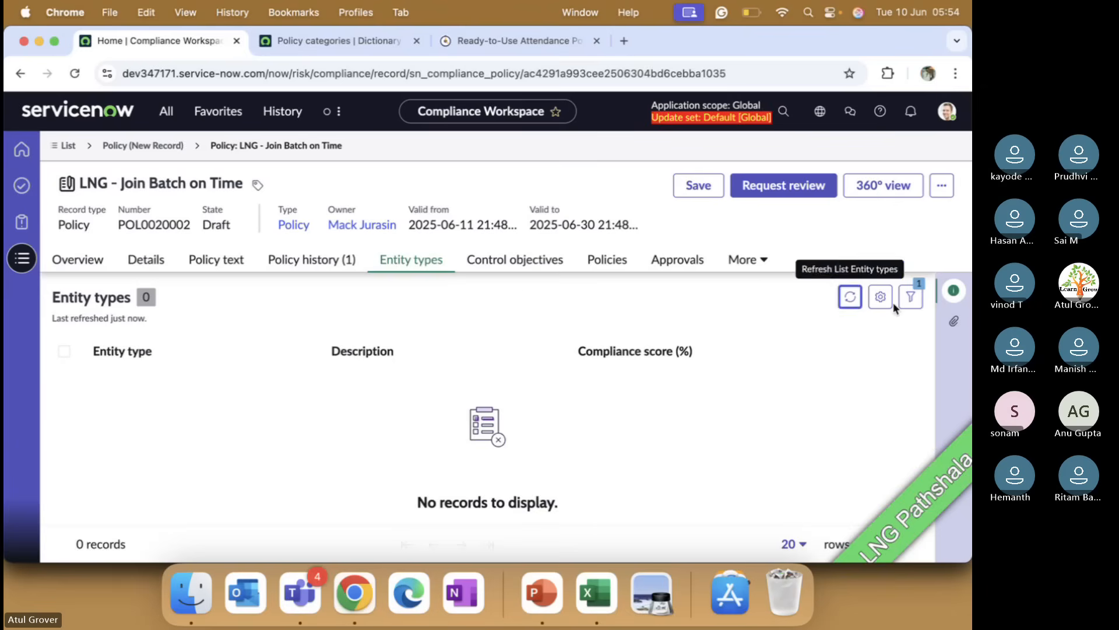
left_click(910, 296)
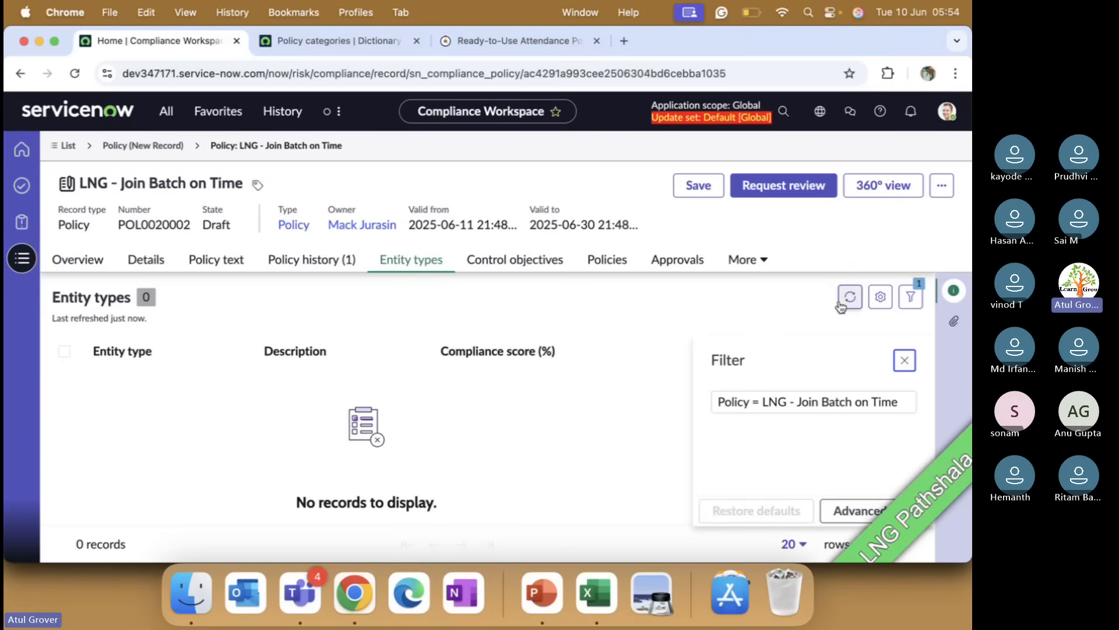
double_click(773, 410)
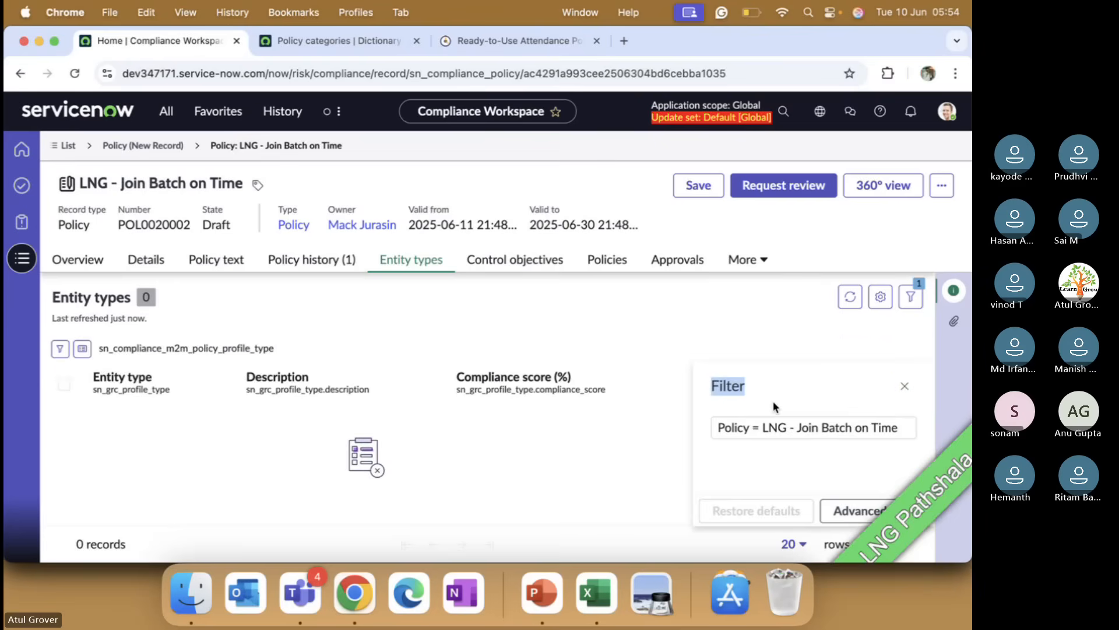
triple_click(773, 429)
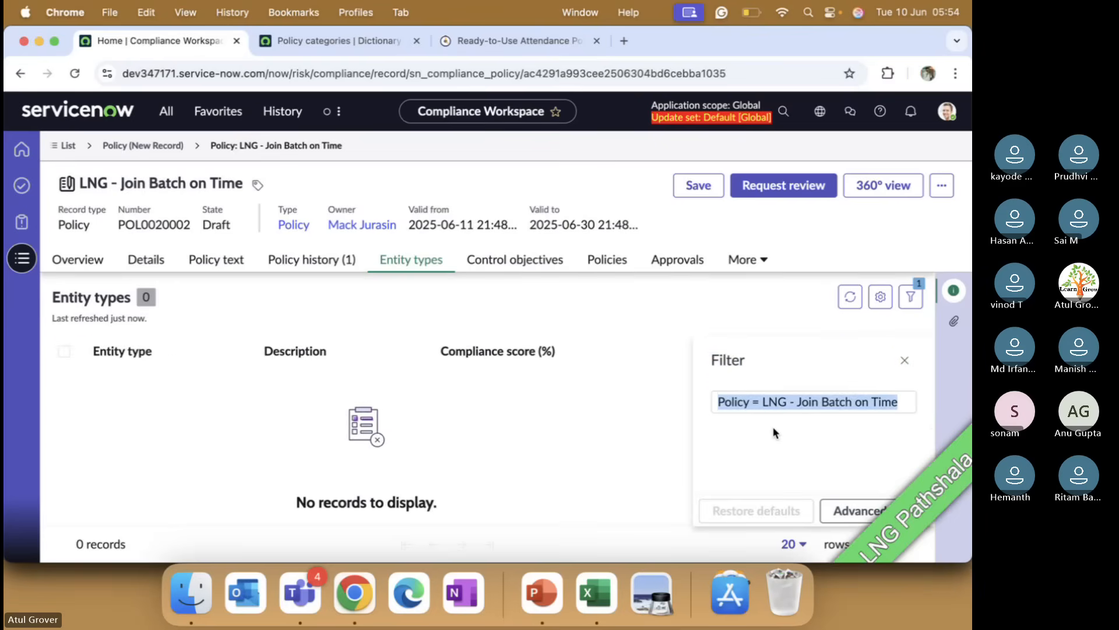
left_click(905, 360)
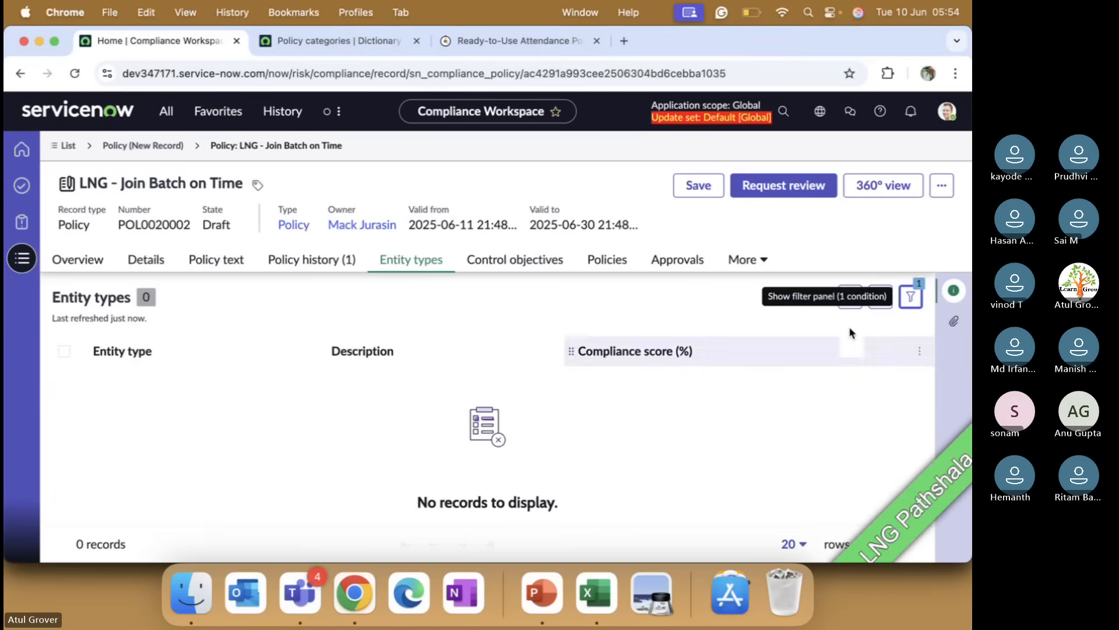
left_click(850, 296)
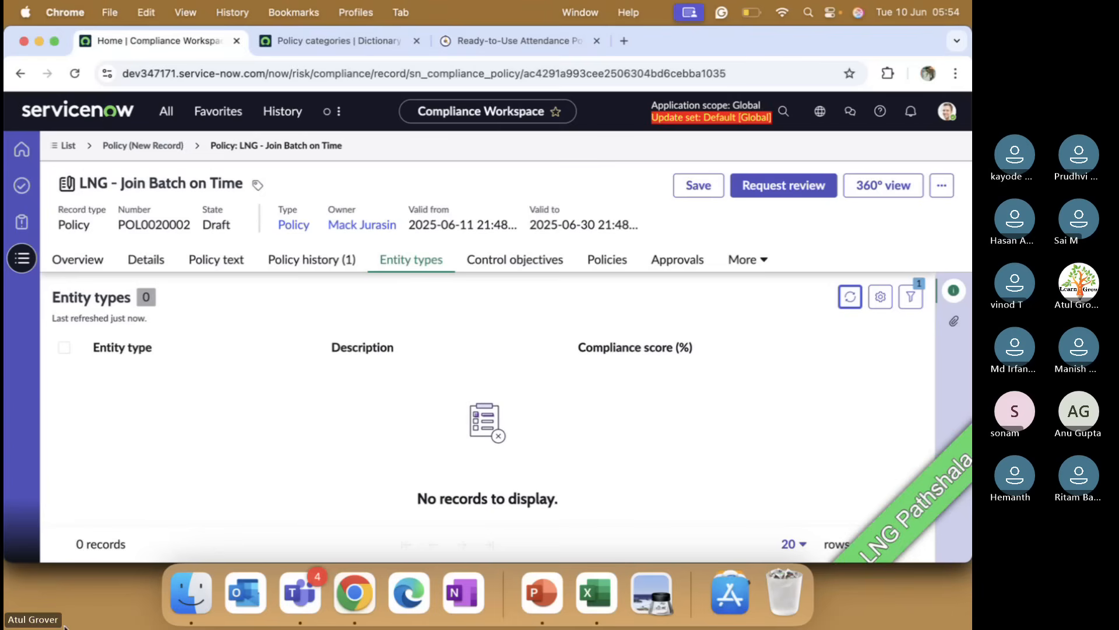
left_click(907, 296)
left_click_drag(762, 402, 921, 397)
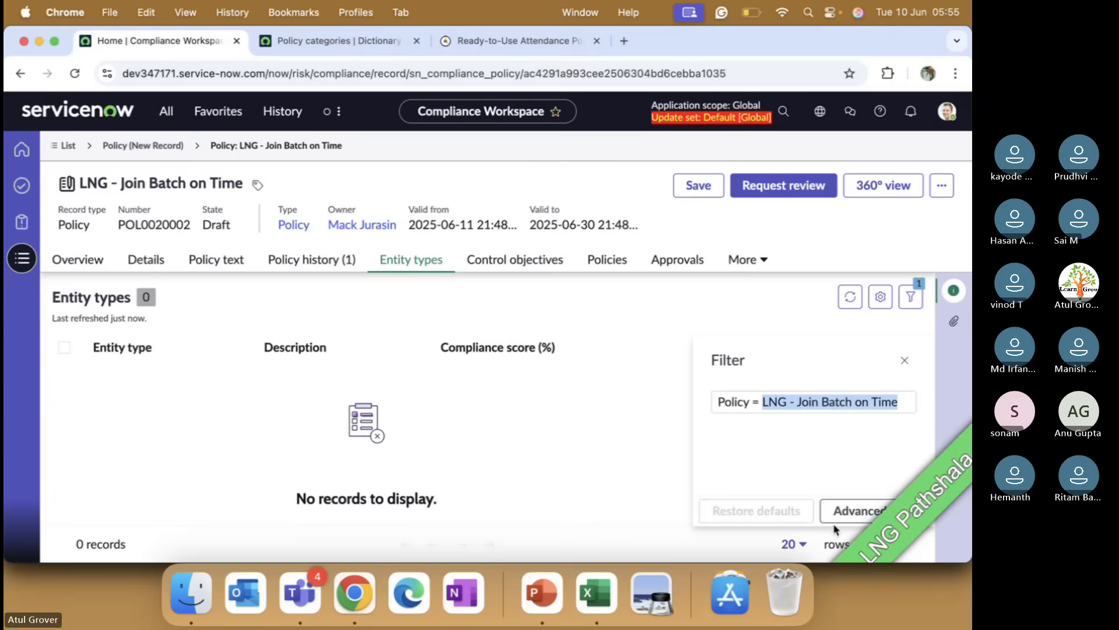
left_click(852, 512)
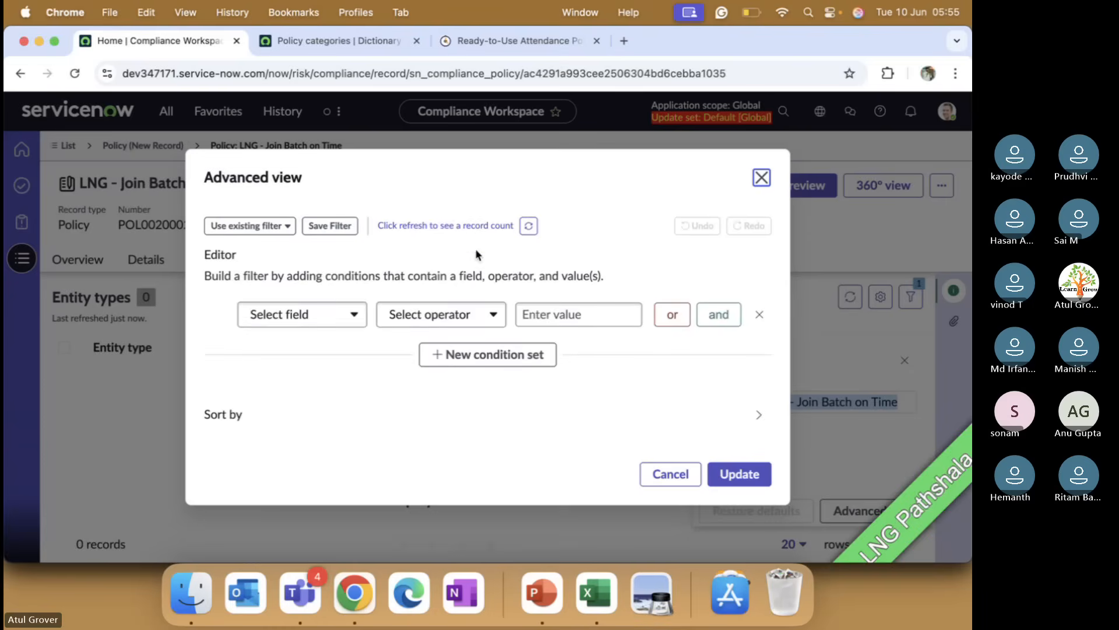
left_click(471, 226)
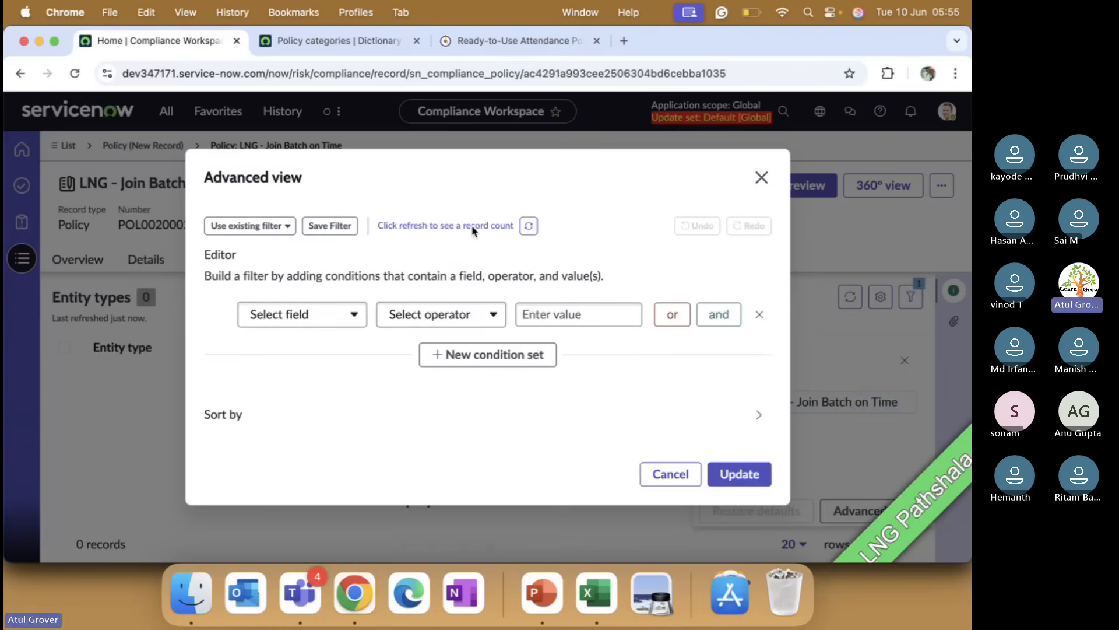
left_click(527, 227)
left_click(249, 226)
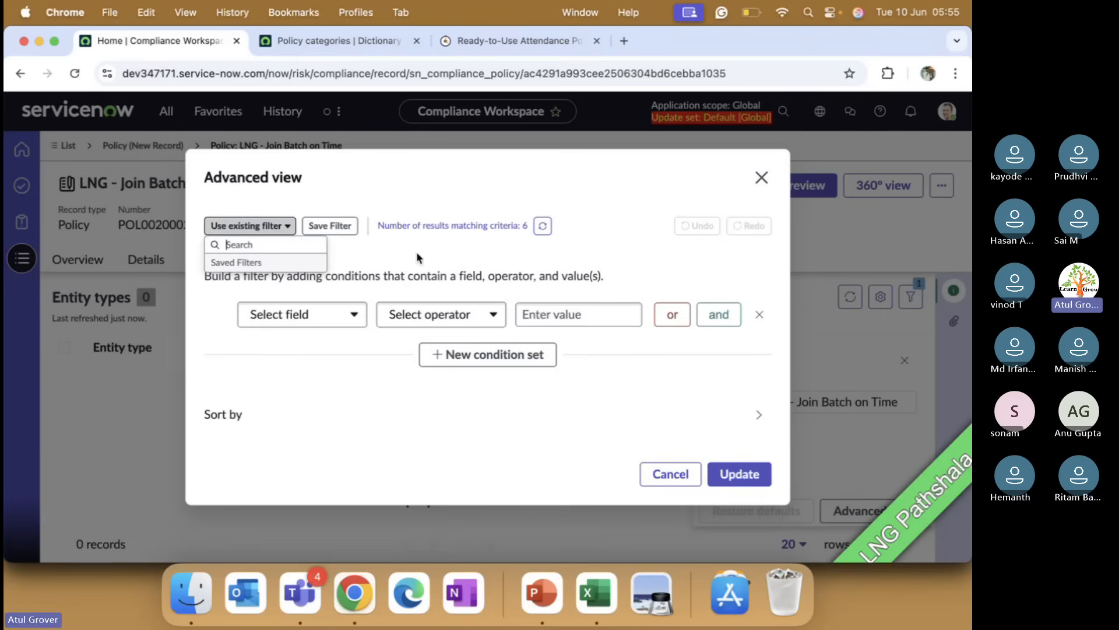
left_click(676, 473)
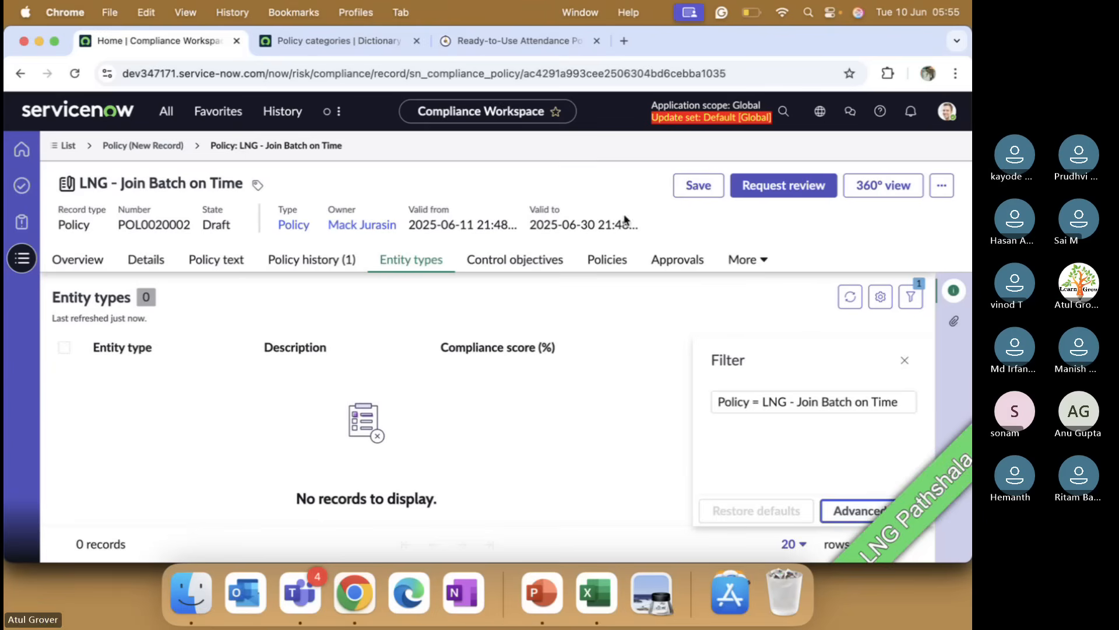
Step: Save the policy and review its Overview and Details tabs
left_click(692, 188)
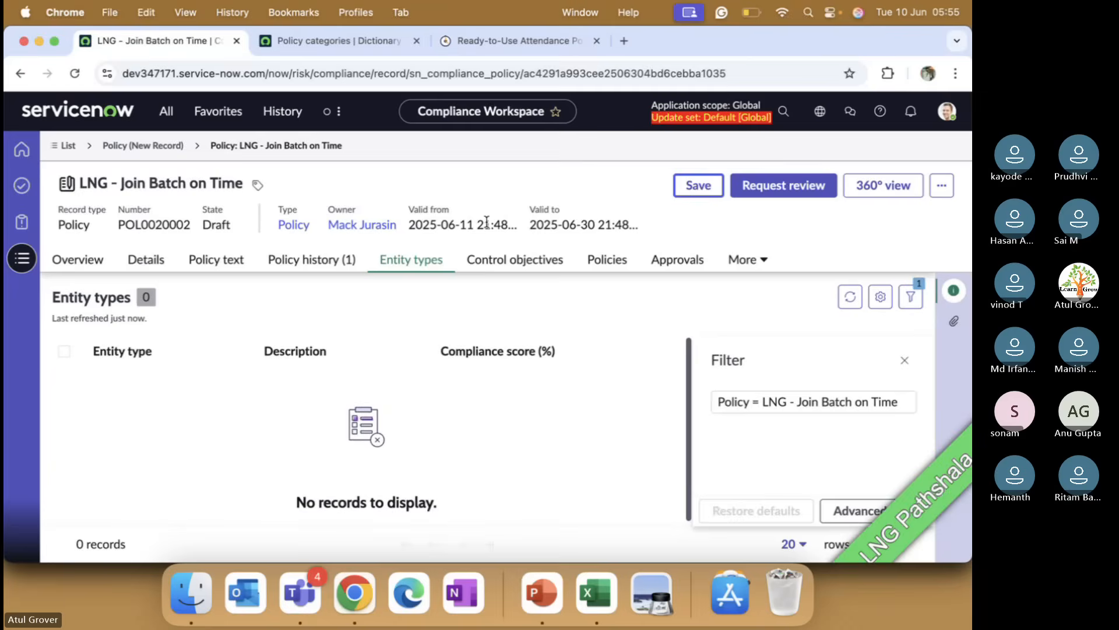
left_click(91, 260)
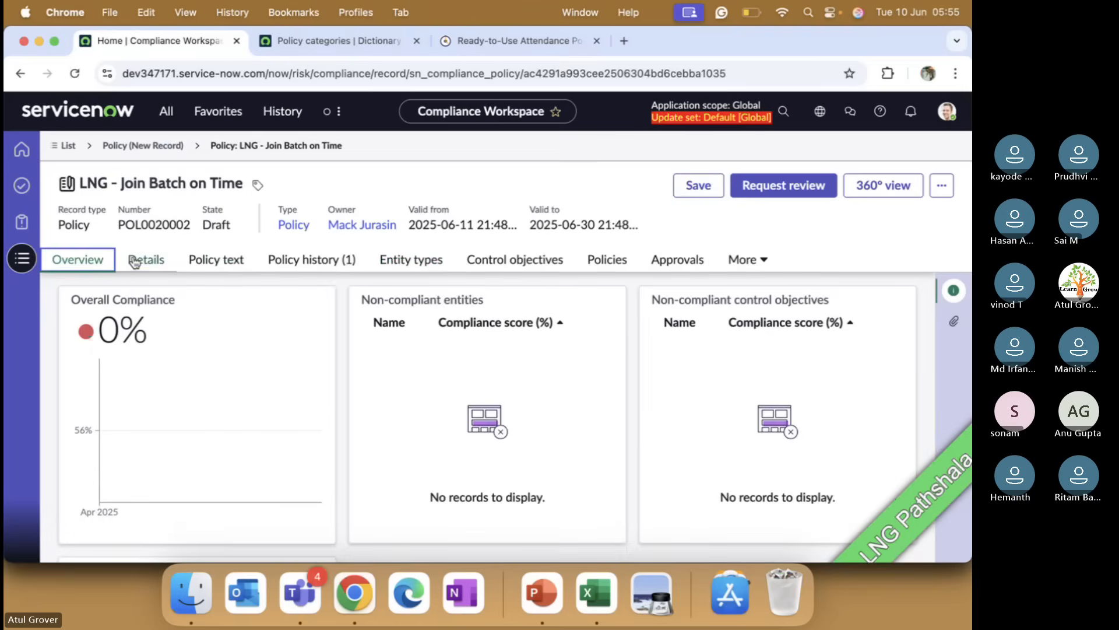
left_click(134, 262)
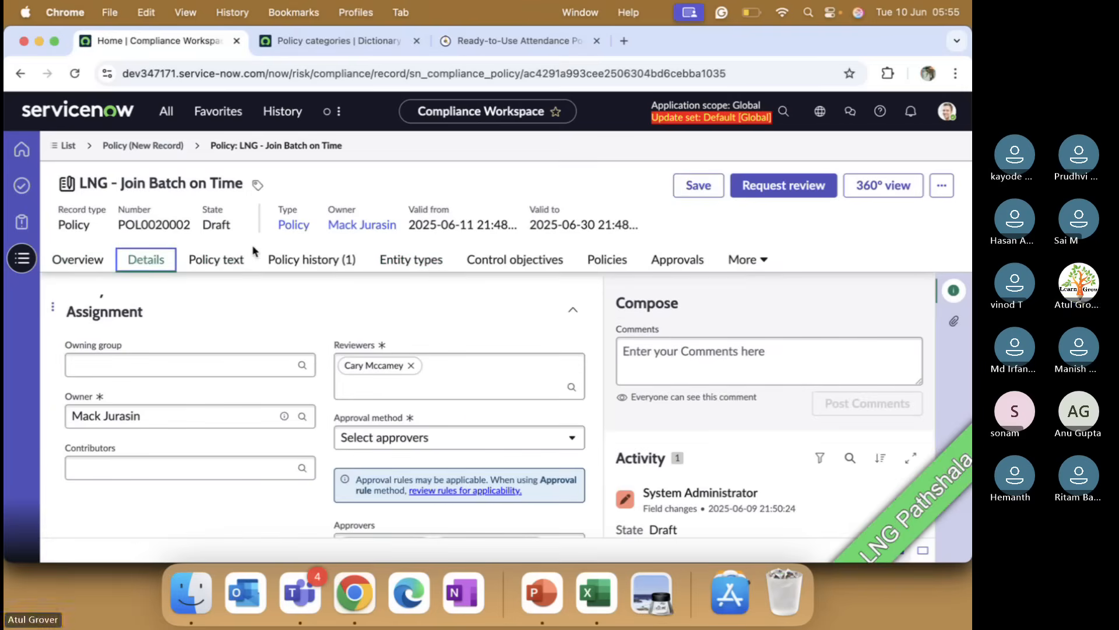
left_click(91, 261)
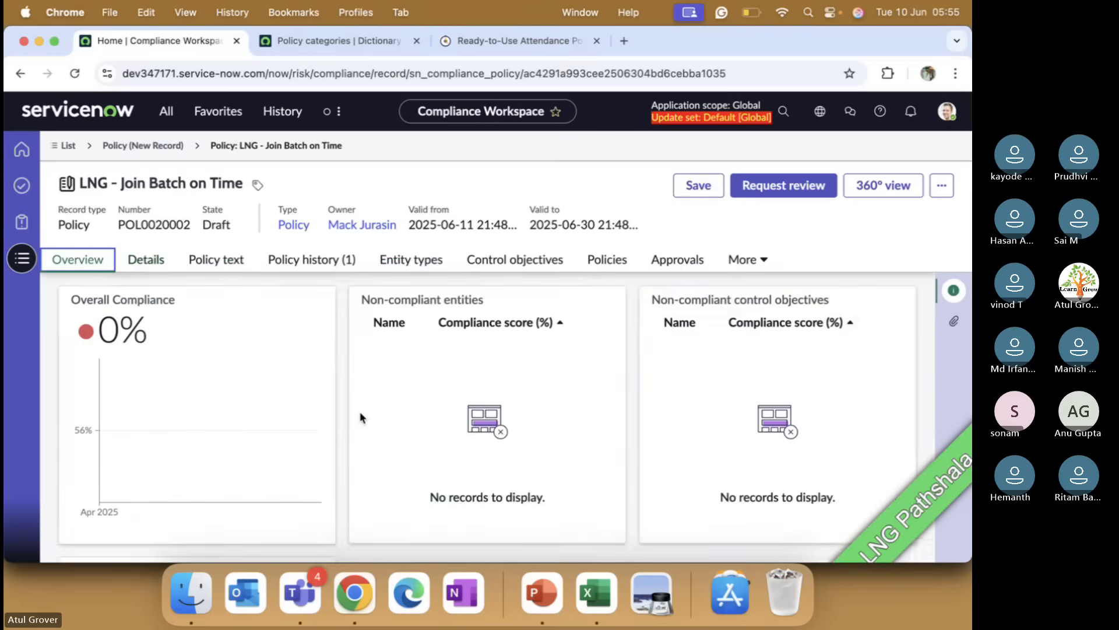
scroll(360, 418, "down", 5)
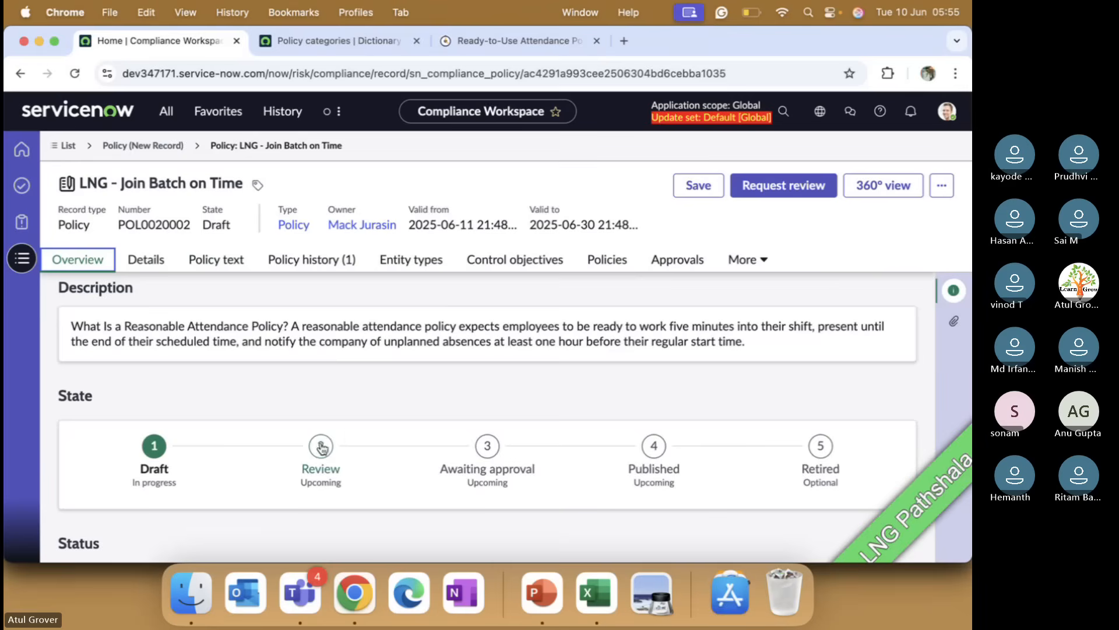
Step: Request review of the policy, adding the policy owner as a second reviewer with the message "Hi , please revieew this policy"
left_click(798, 193)
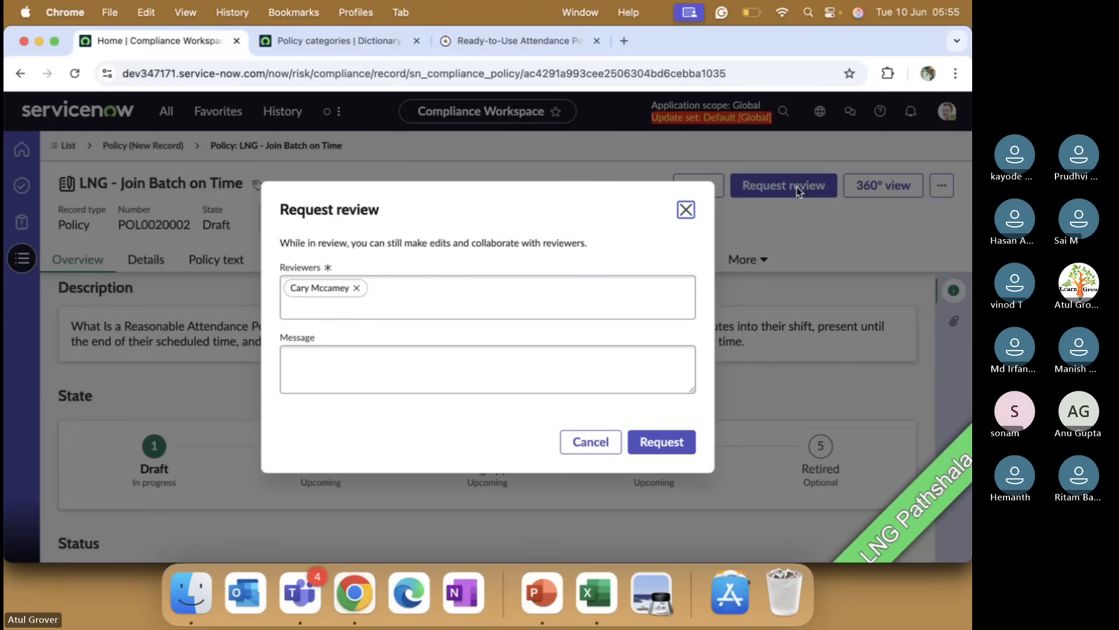
left_click(390, 303)
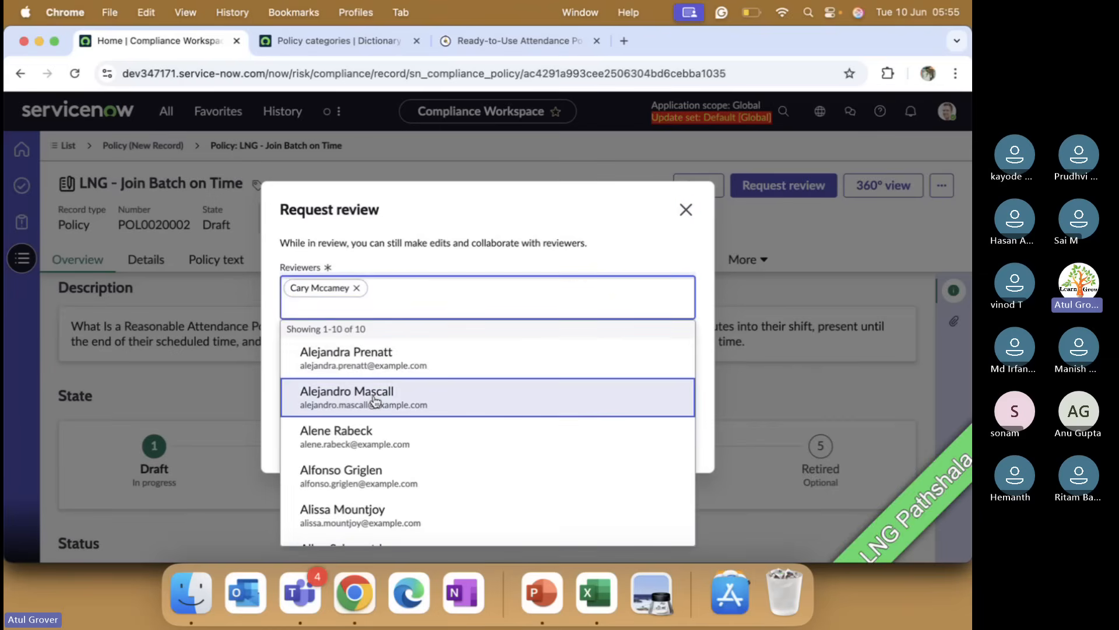
scroll(365, 437, "down", 5)
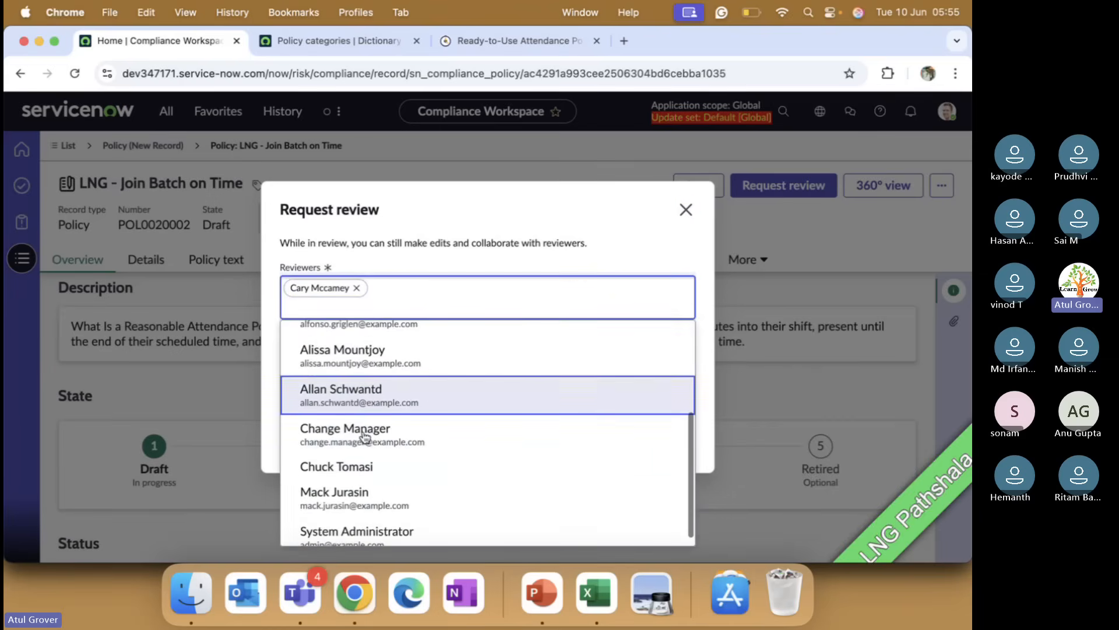
left_click(352, 486)
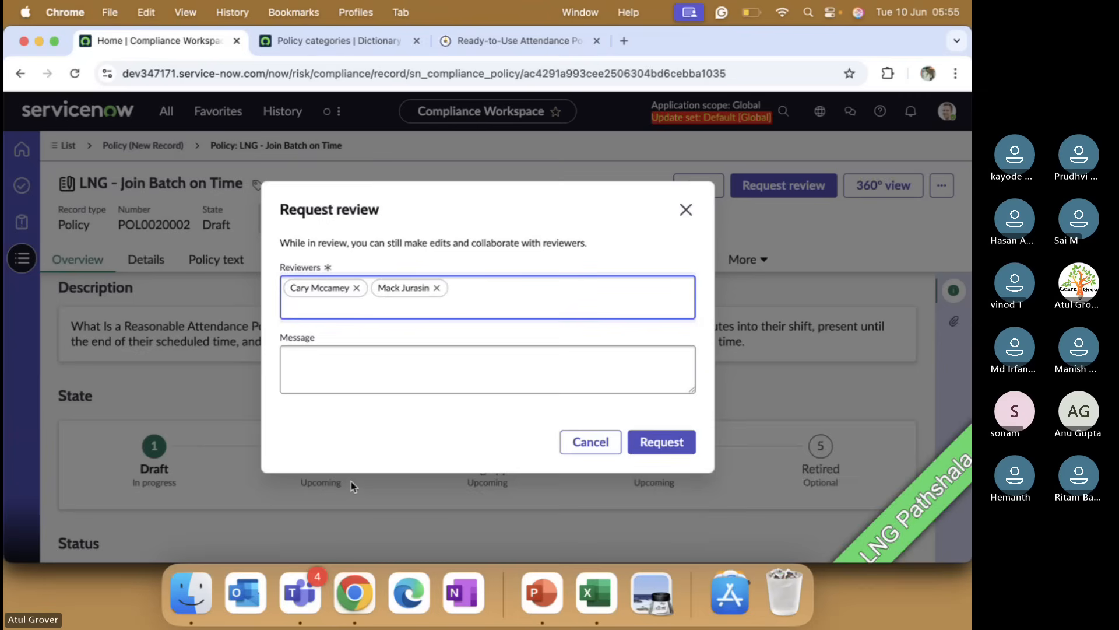
left_click(355, 374)
type("Hi")
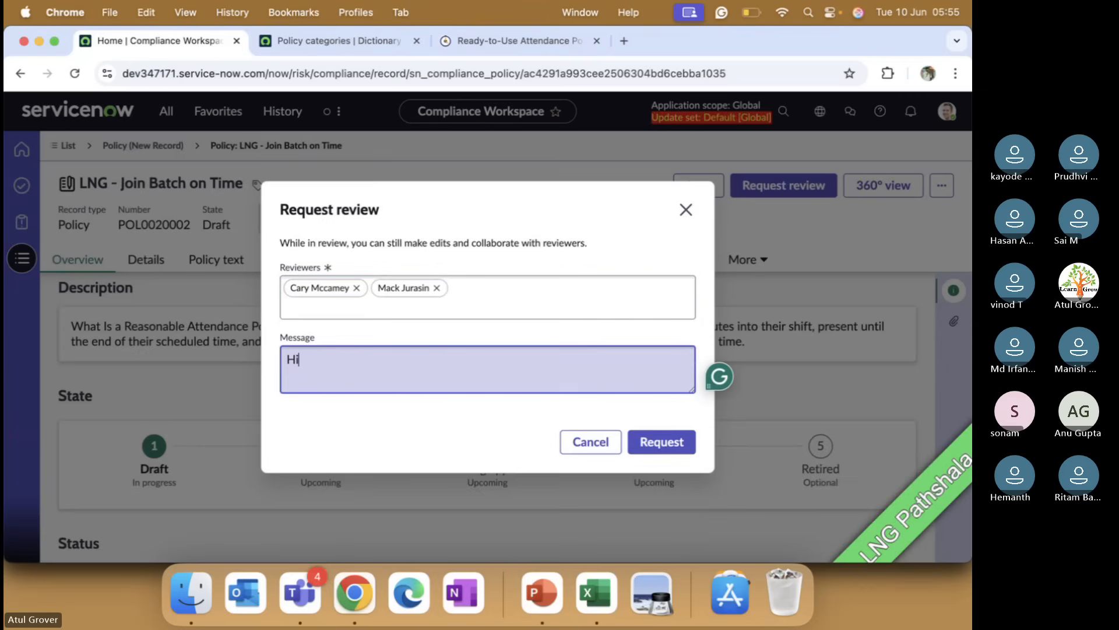
type(" , please revie")
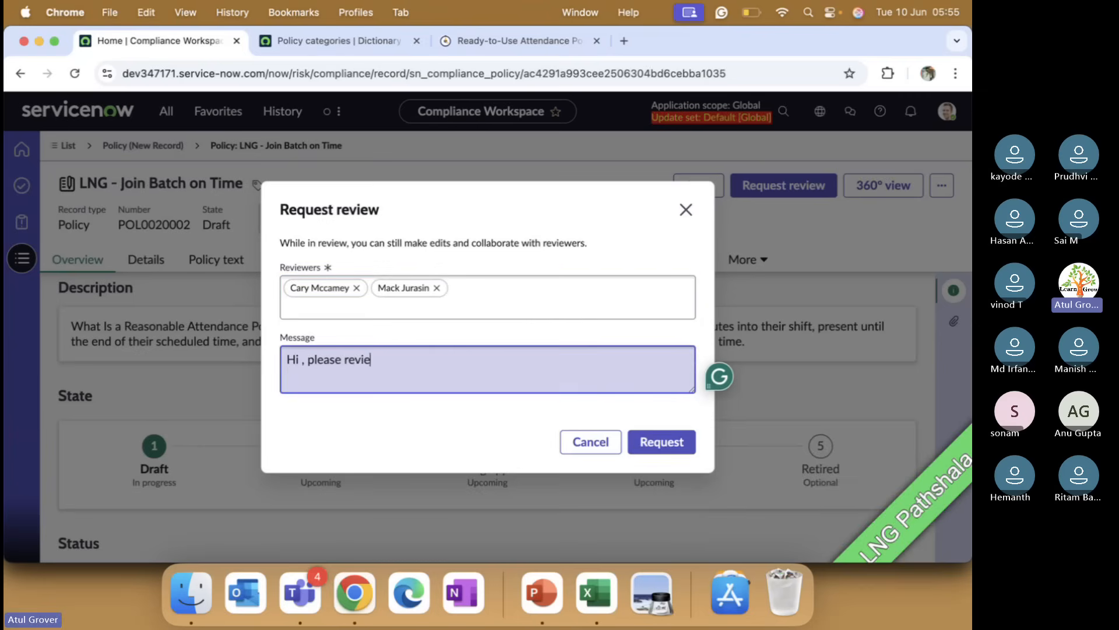
type("ew this polc")
type("y")
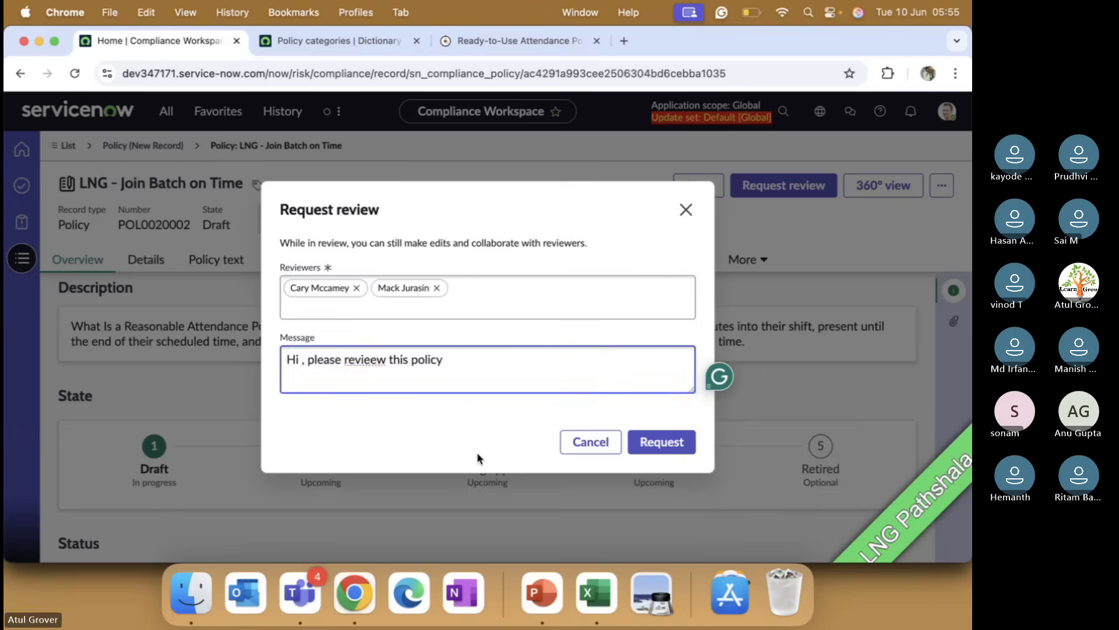
left_click(657, 445)
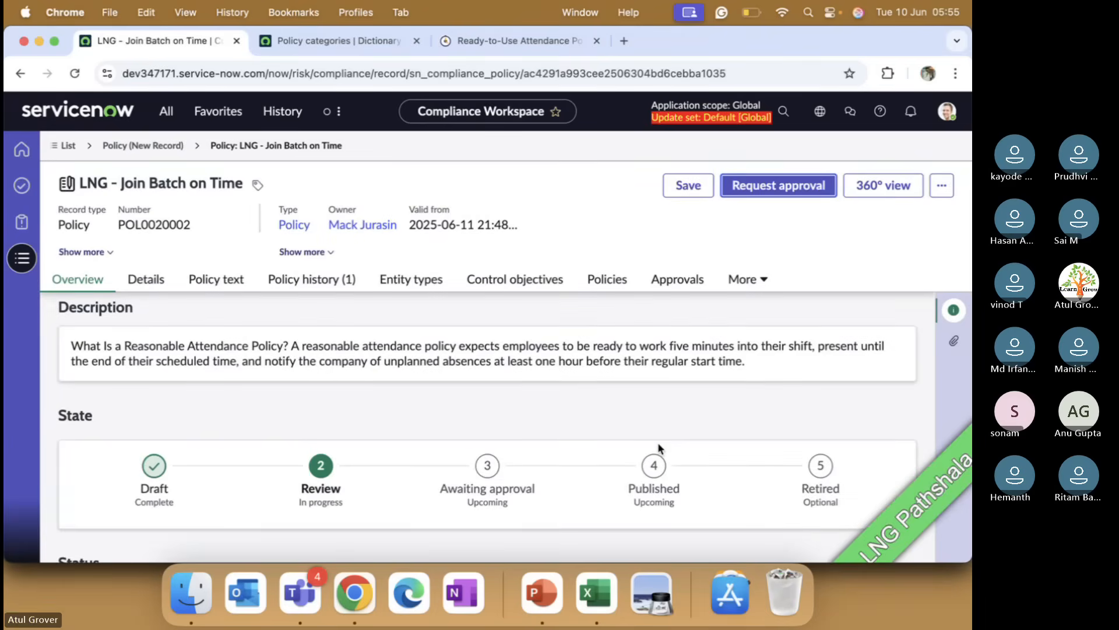
Step: Examine the Approvals tab, its filter conditions, and the expanded header details of the policy
left_click(674, 283)
left_click(781, 318)
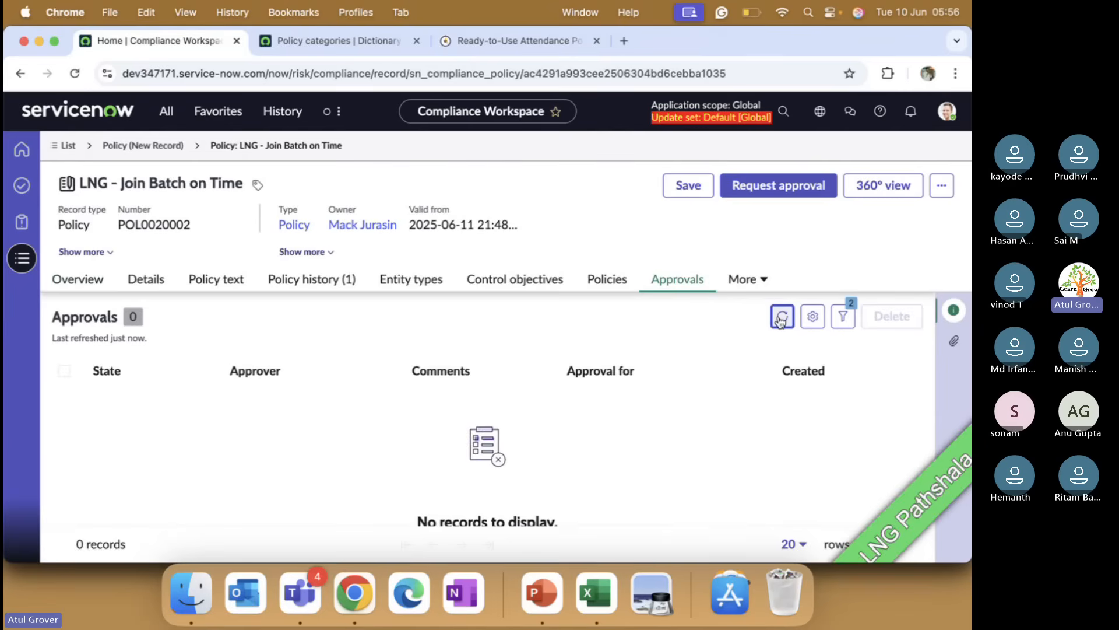
left_click(781, 318)
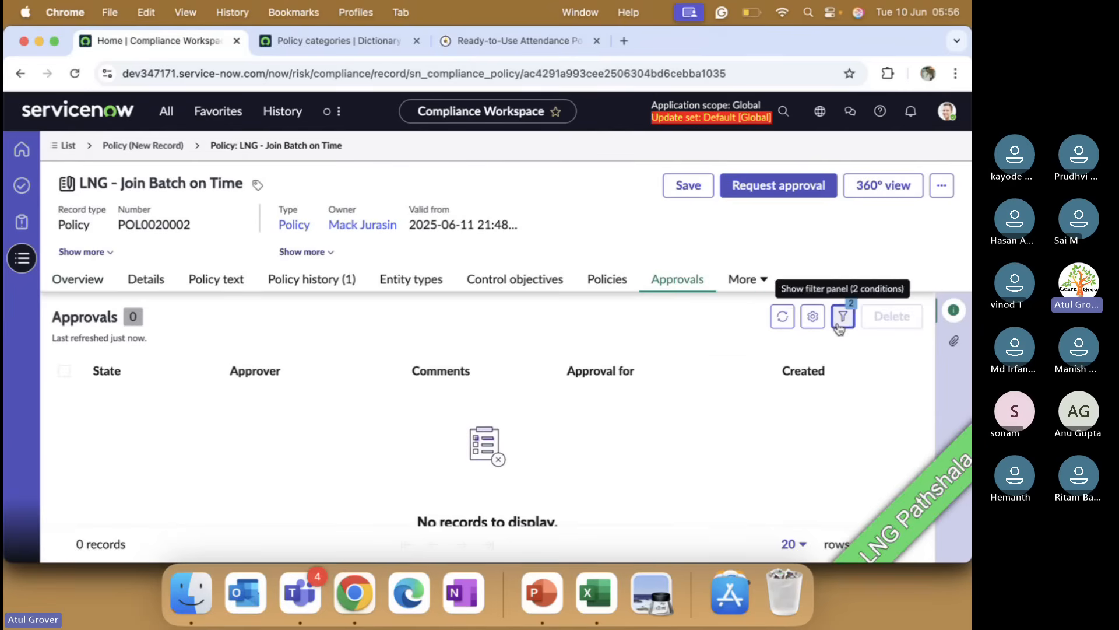
left_click(838, 327)
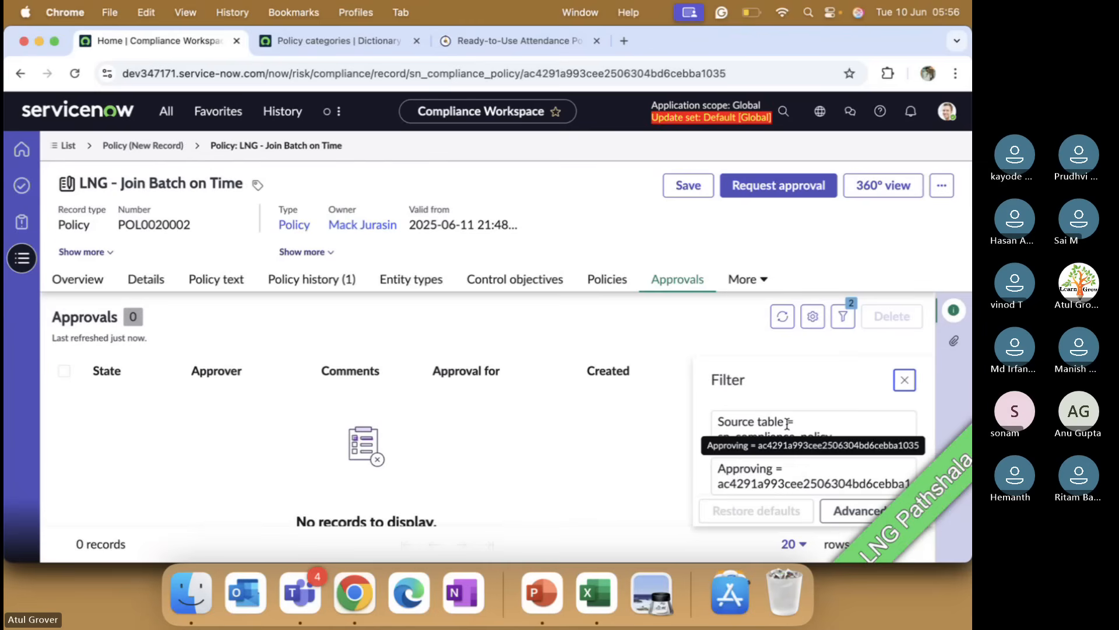
left_click(905, 382)
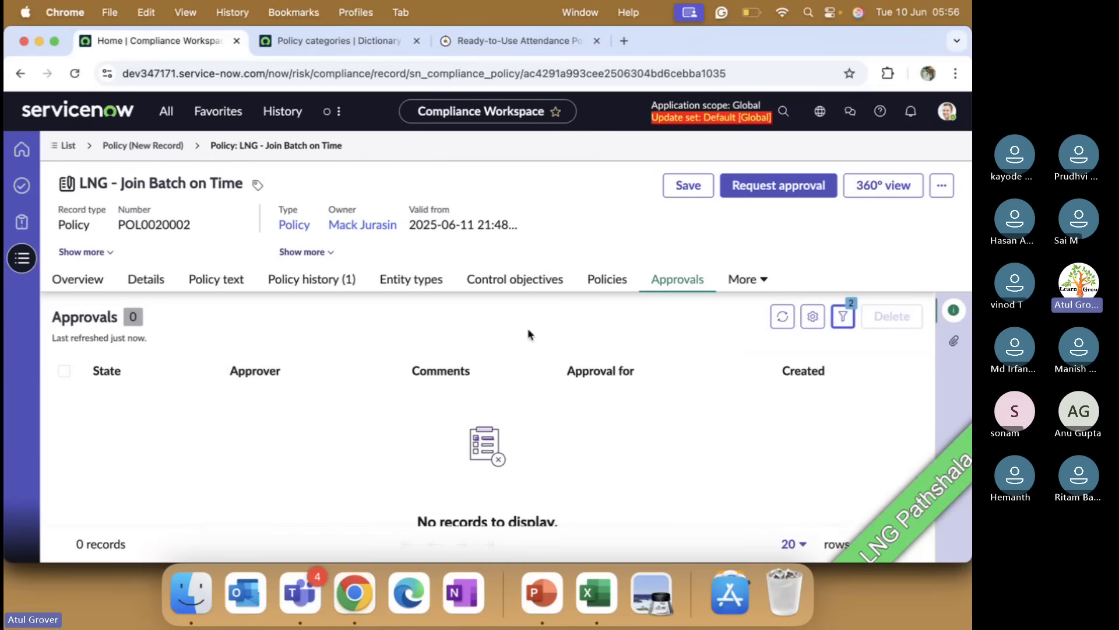
left_click(325, 252)
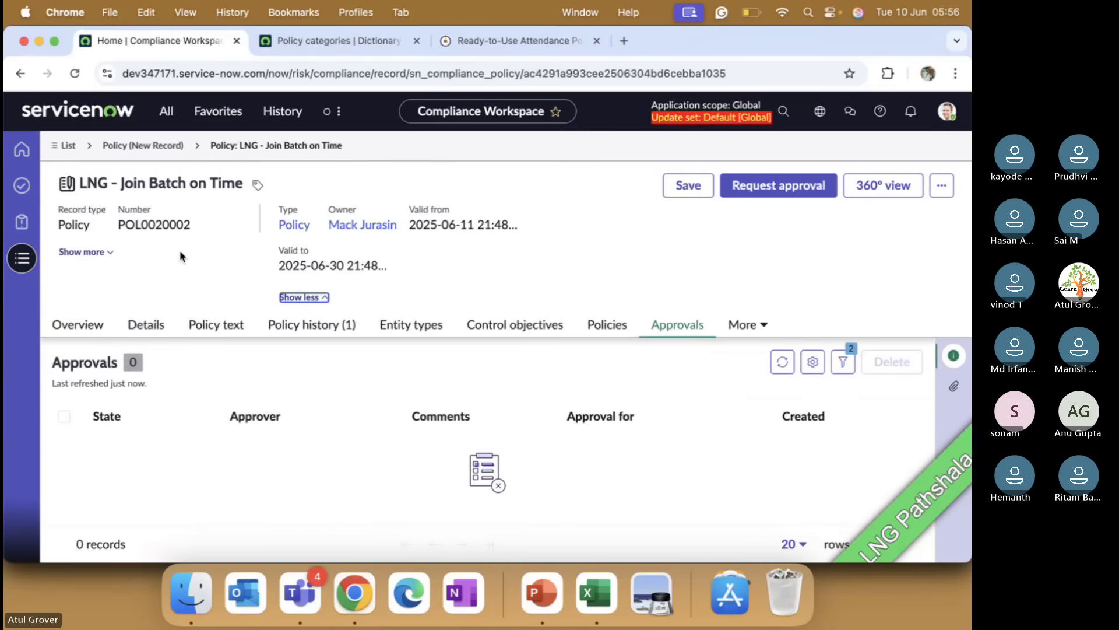
left_click(108, 252)
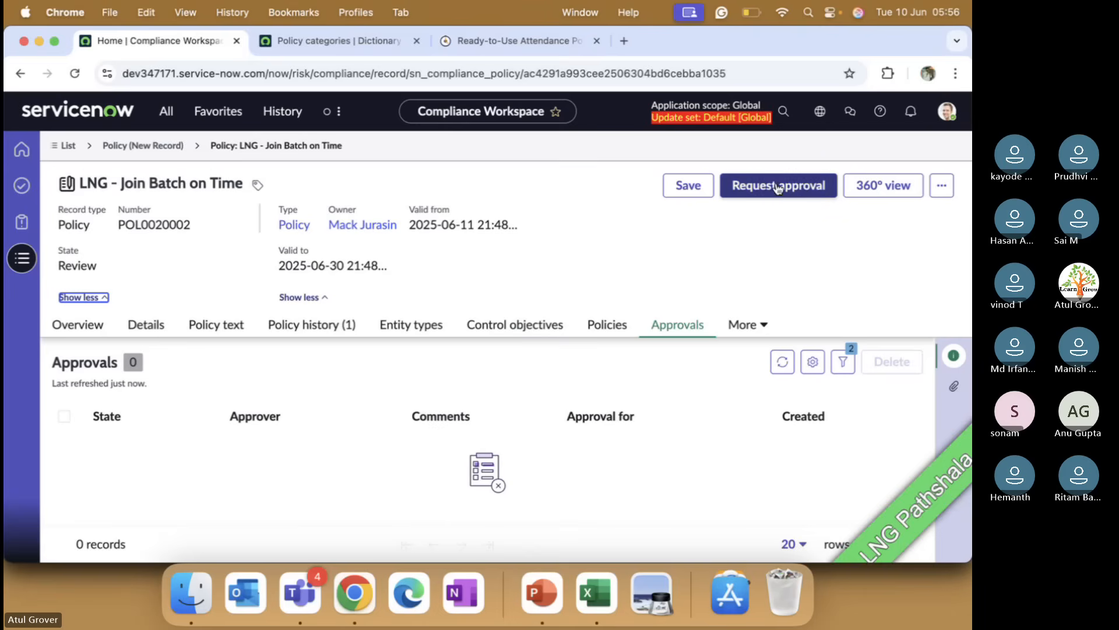
Step: Examine the policy's Overview tab state and status sections and the extra tabs listed under More
left_click(79, 335)
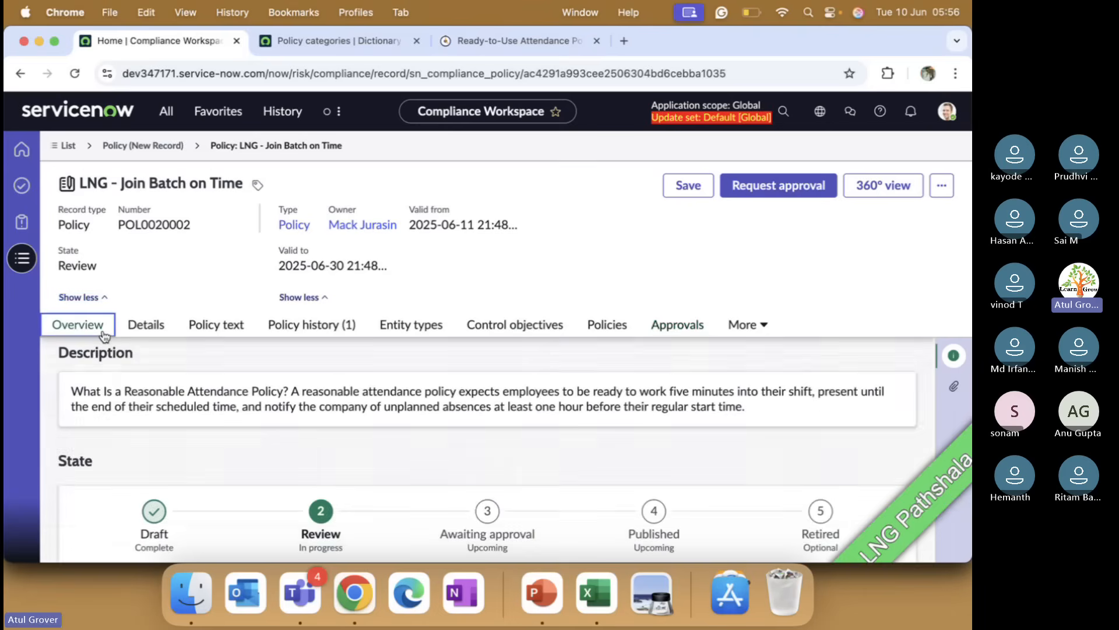
scroll(506, 475, "down", 5)
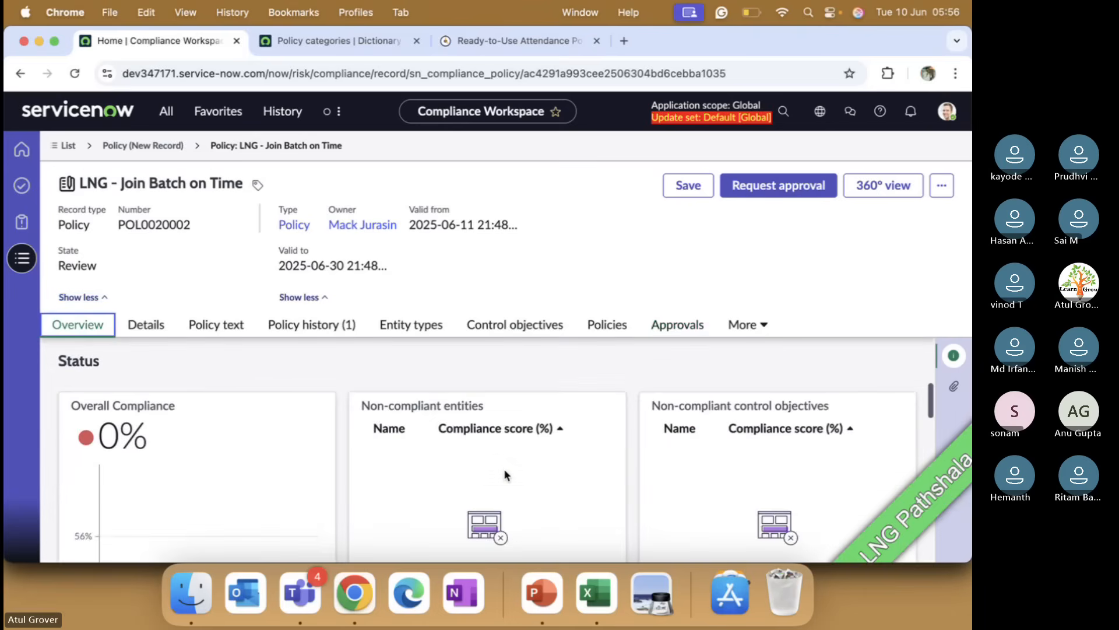
scroll(506, 475, "up", 3)
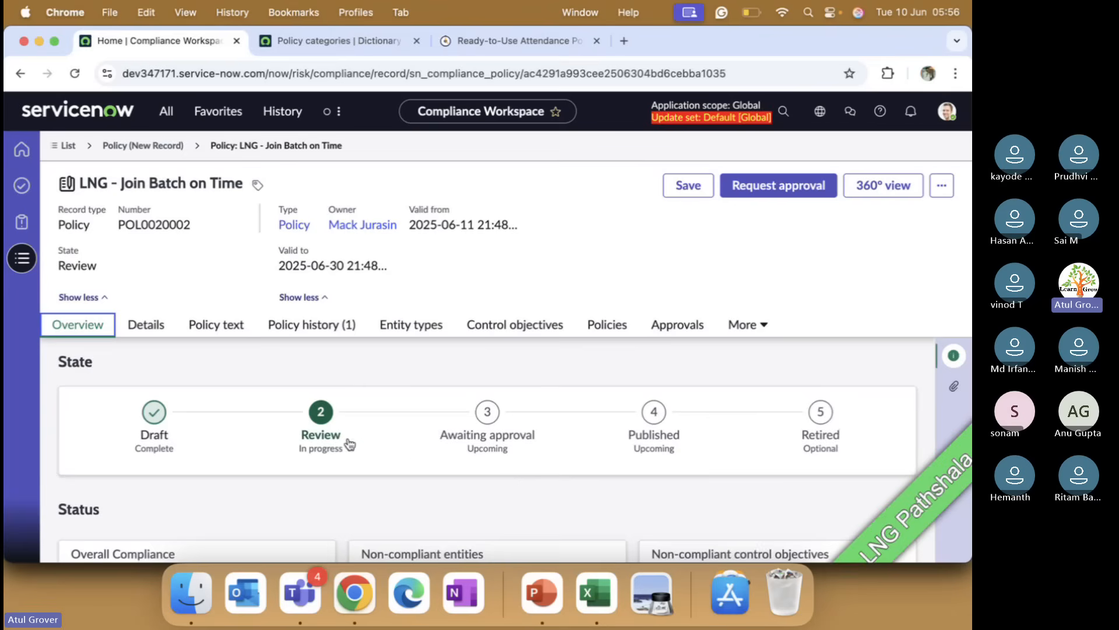
left_click(763, 326)
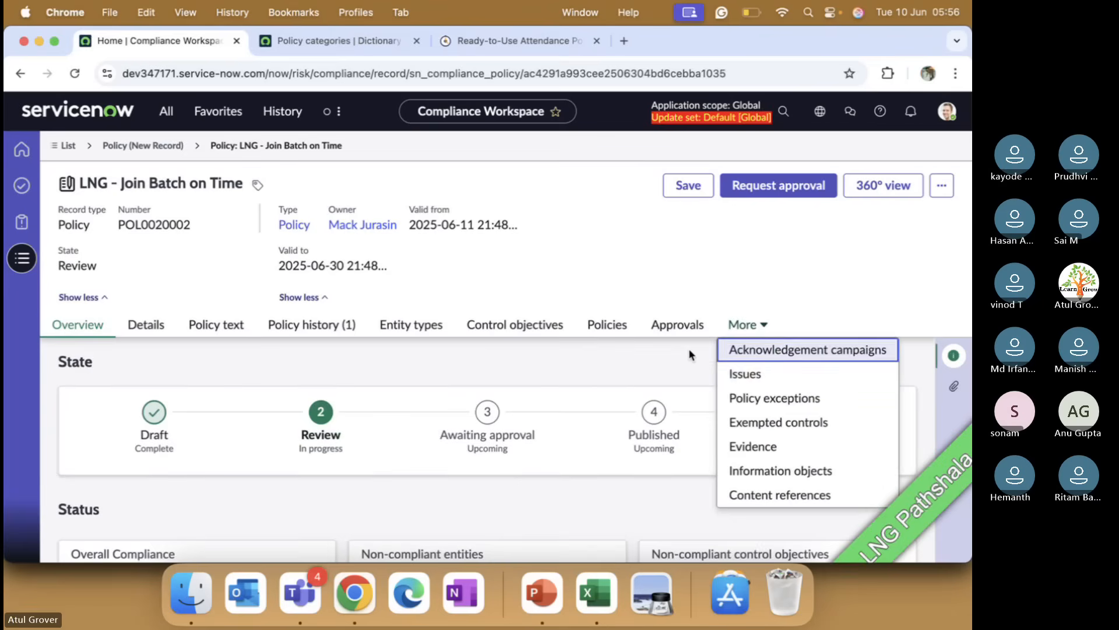
left_click(653, 361)
left_click(941, 185)
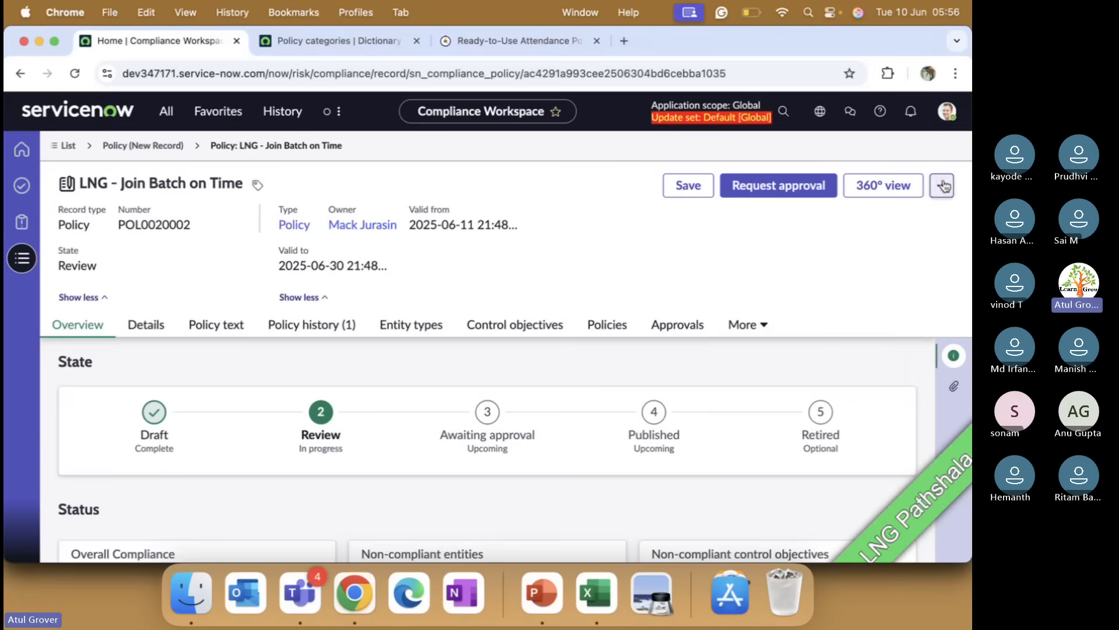
left_click(676, 258)
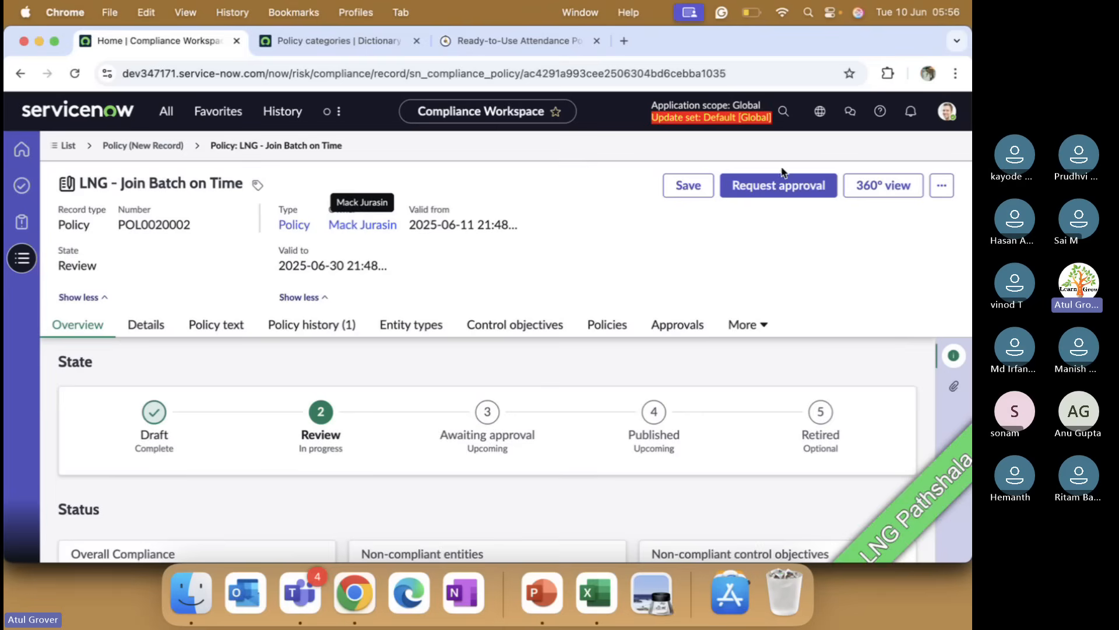
left_click(946, 111)
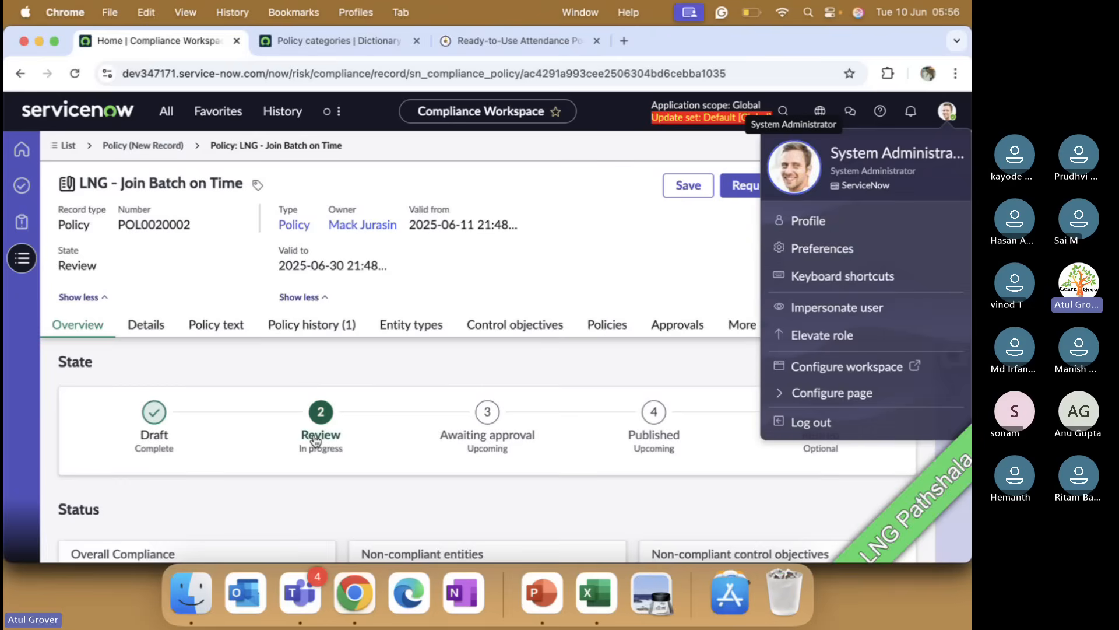
Step: Switch to PowerPoint and review the policy lifecycle slide, then return to the browser
left_click(541, 595)
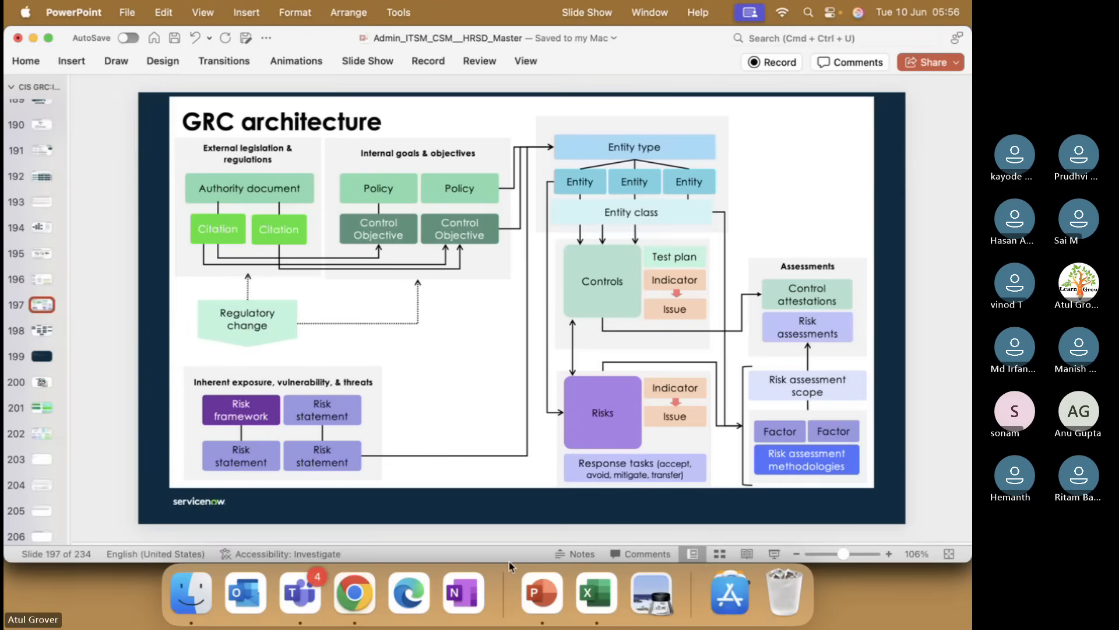
scroll(45, 421, "down", 7)
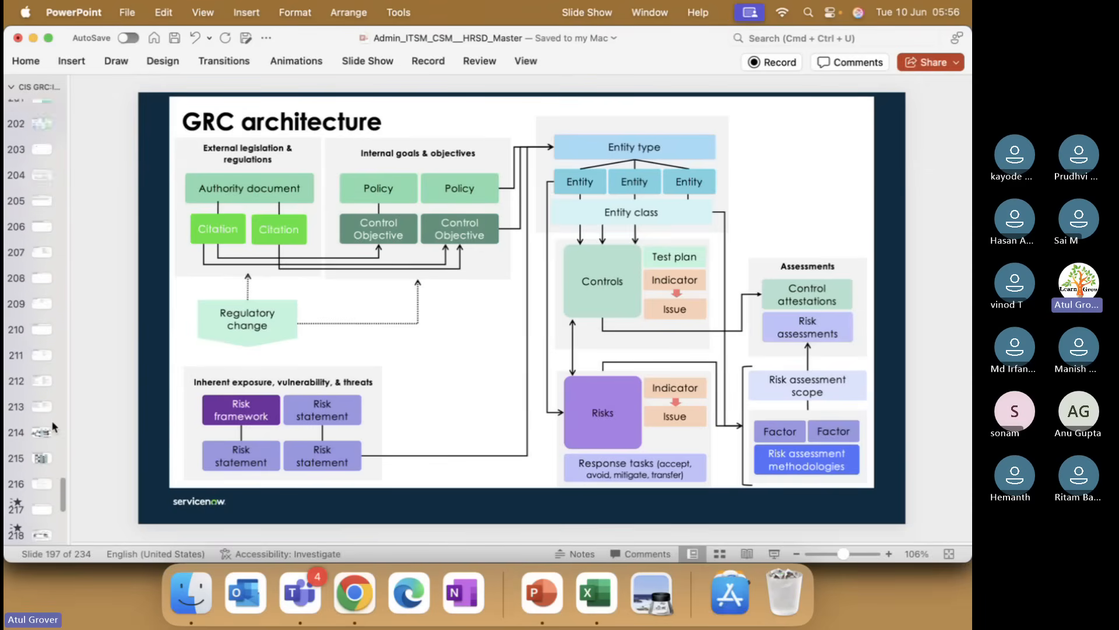
scroll(43, 454, "down", 6)
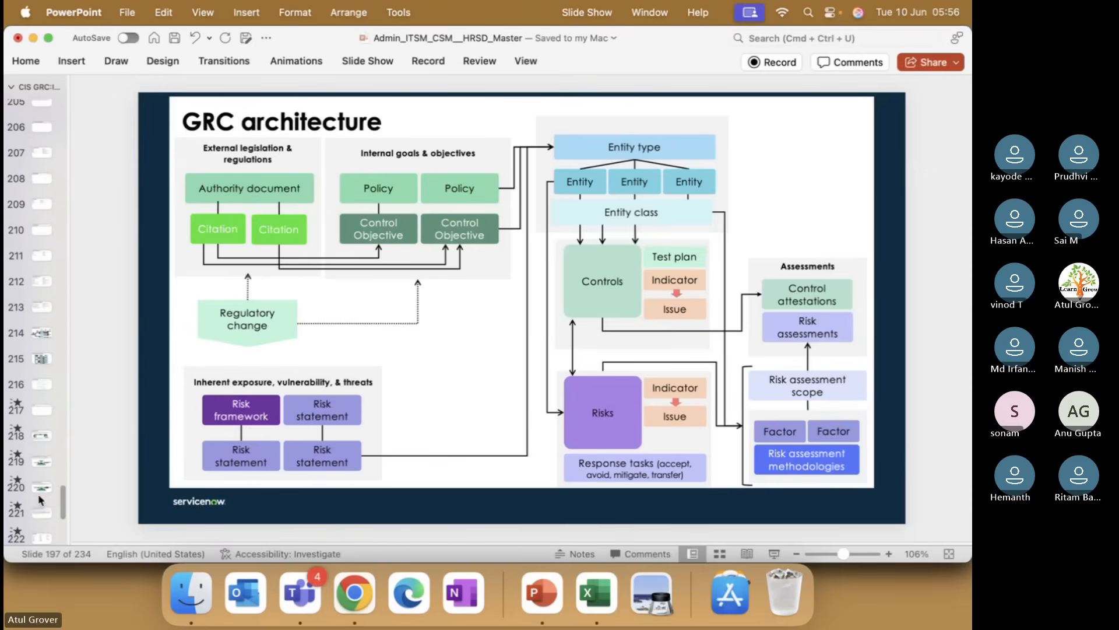
scroll(41, 500, "down", 2)
left_click(42, 401)
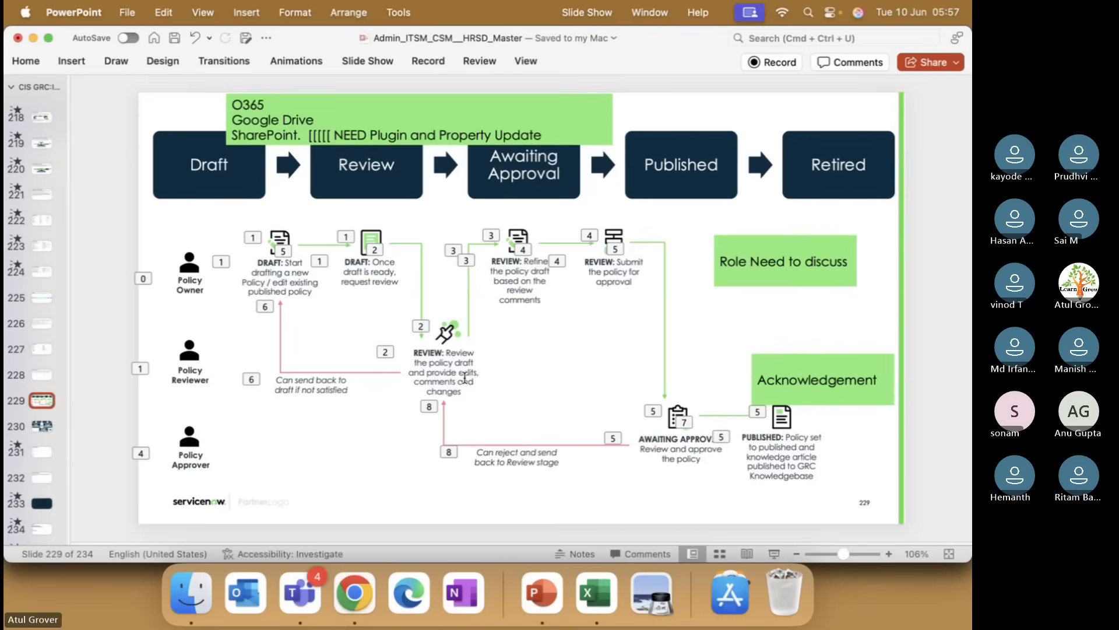
key("super+Tab")
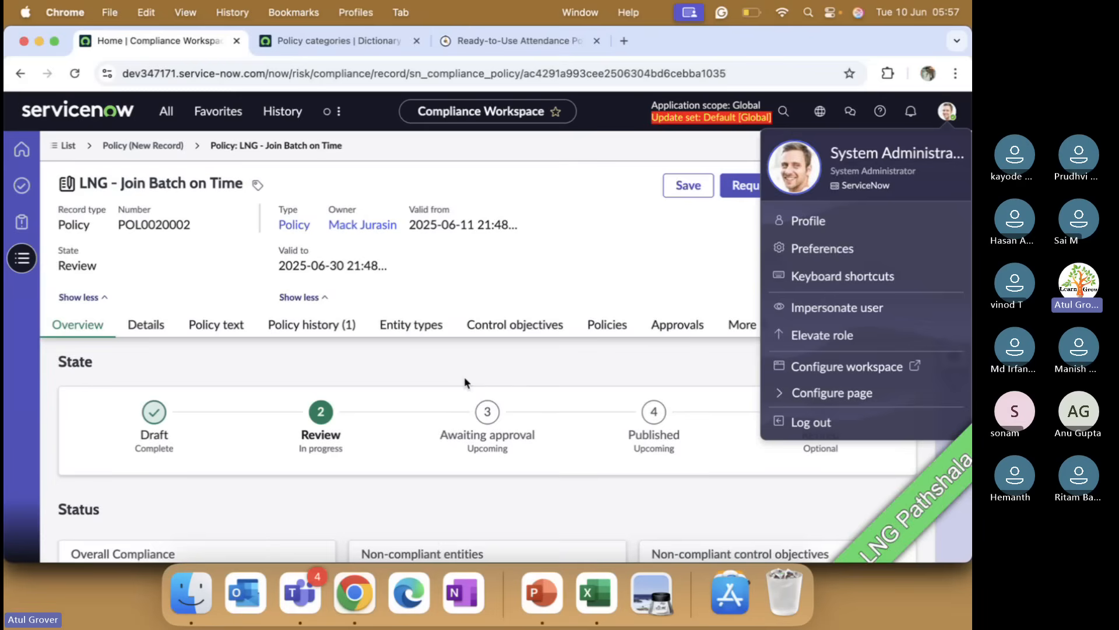
left_click(819, 251)
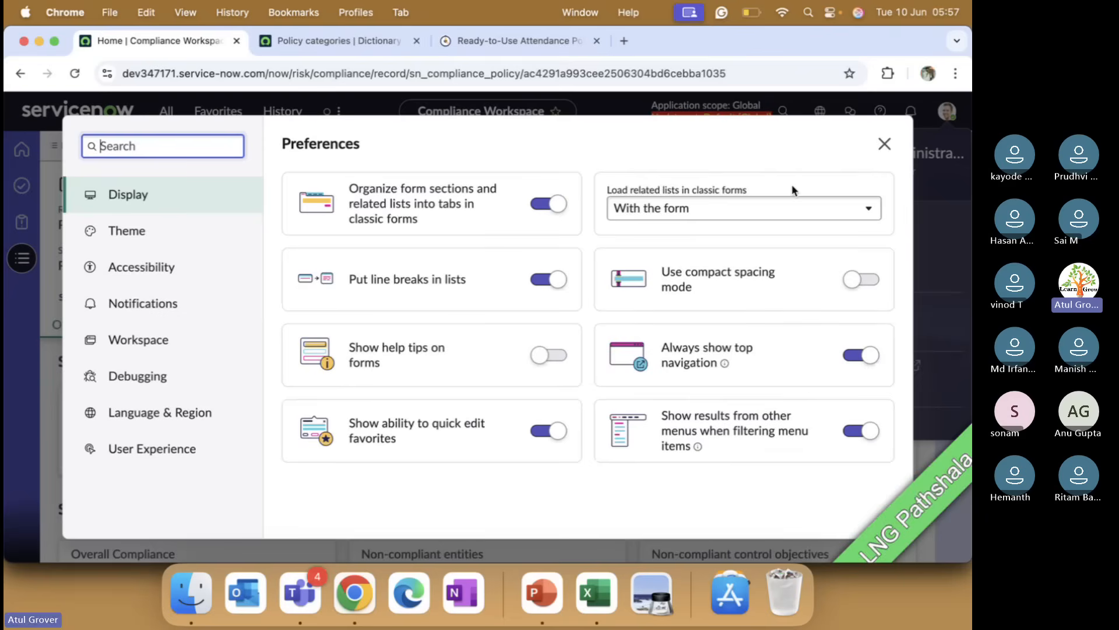
left_click(884, 144)
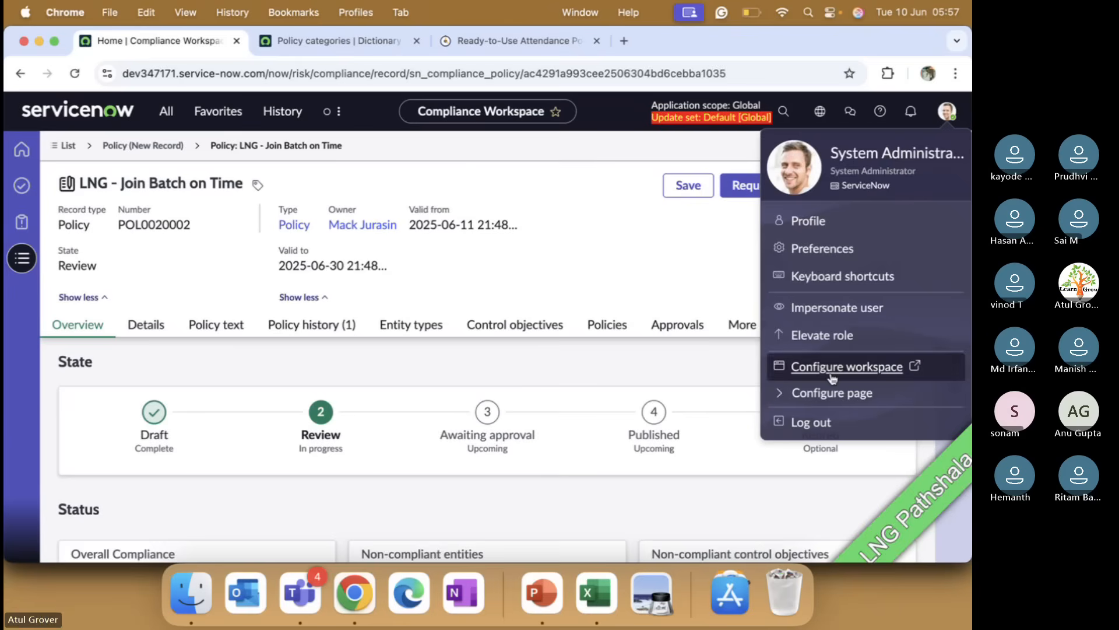
left_click(823, 313)
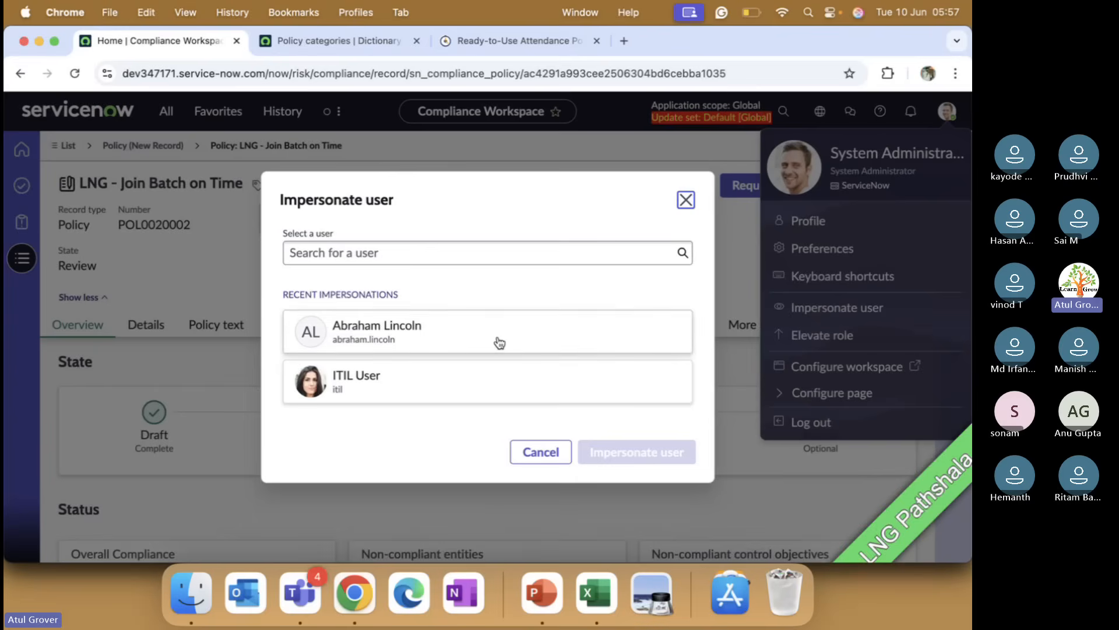
left_click(437, 250)
type("mack")
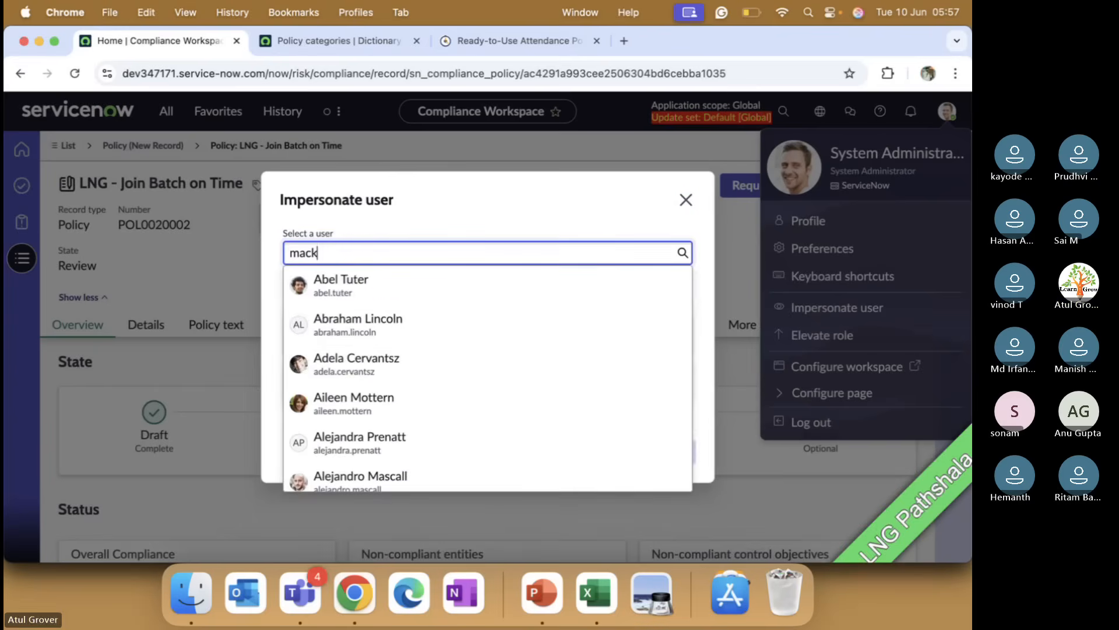
type(" j")
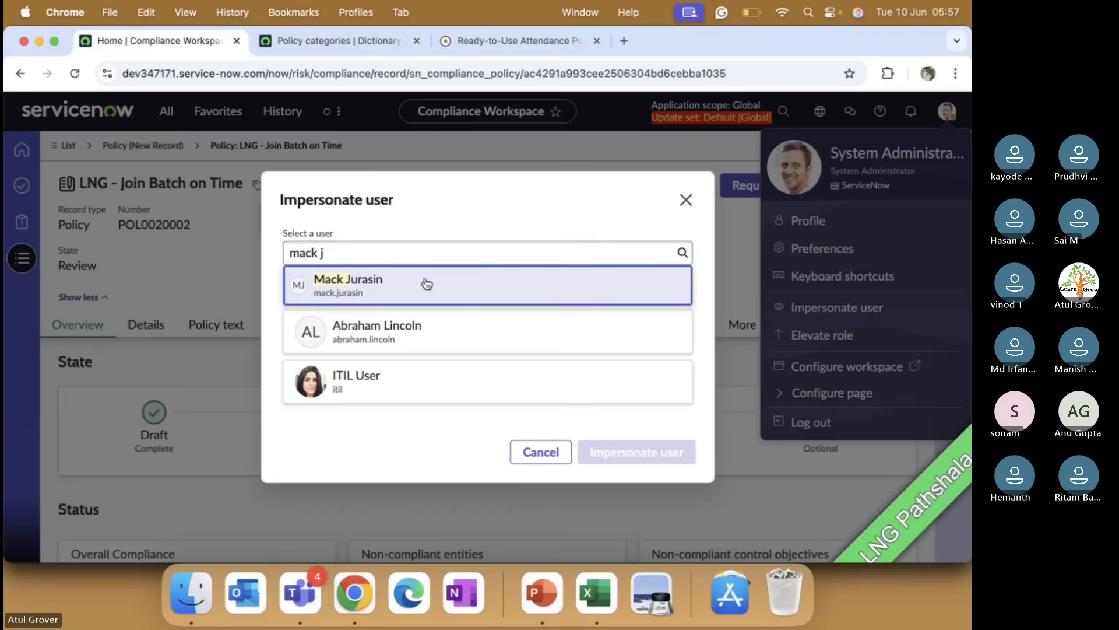
left_click(424, 283)
left_click(647, 469)
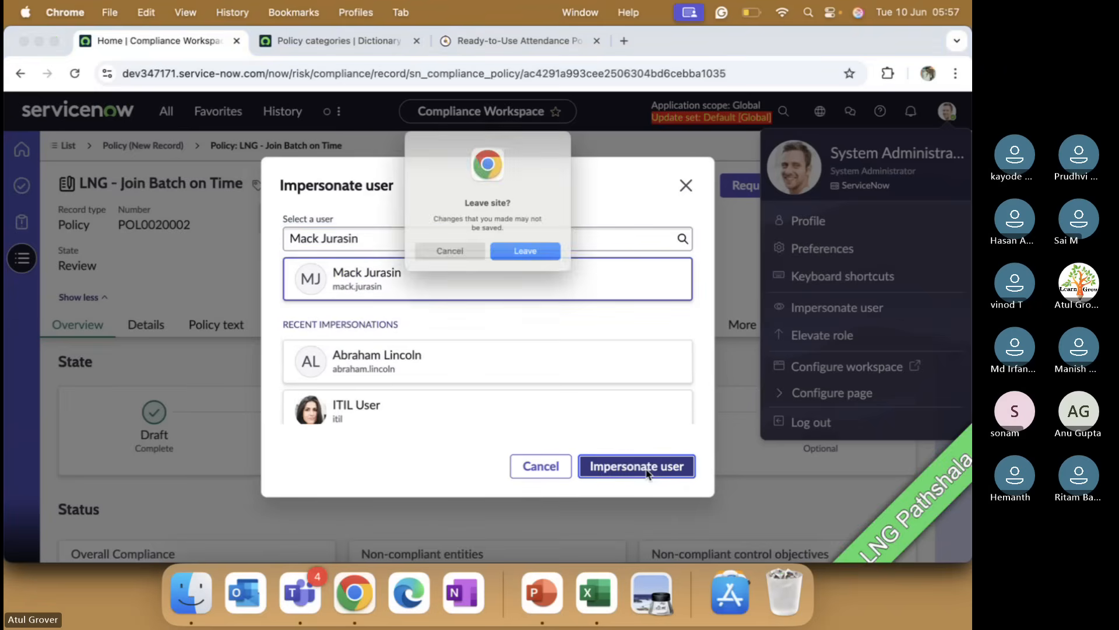
left_click(464, 260)
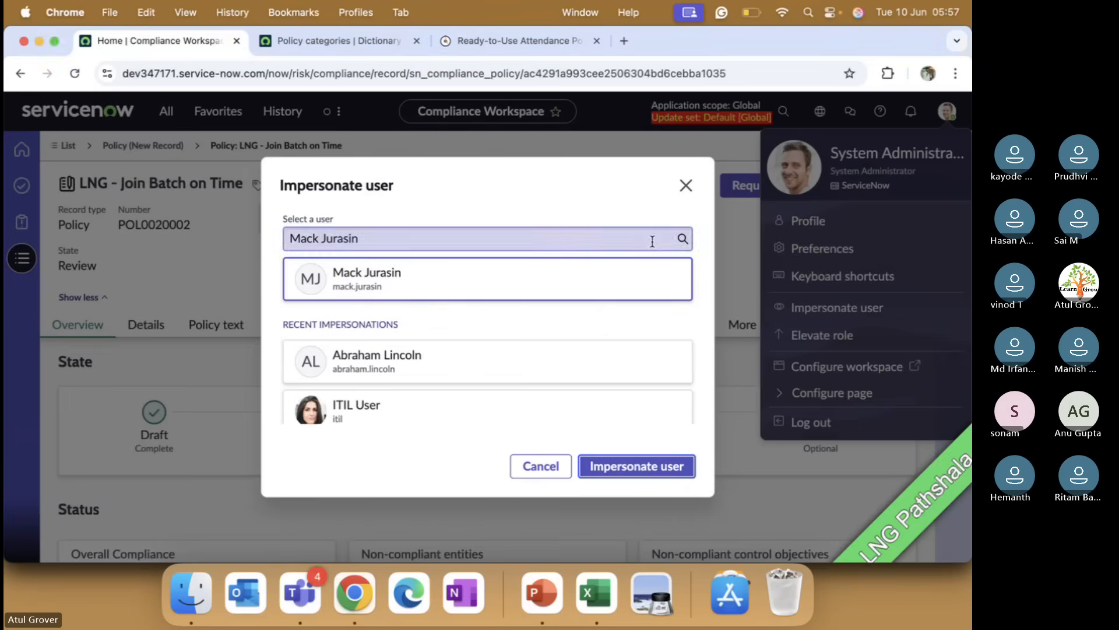
left_click(685, 185)
left_click(688, 187)
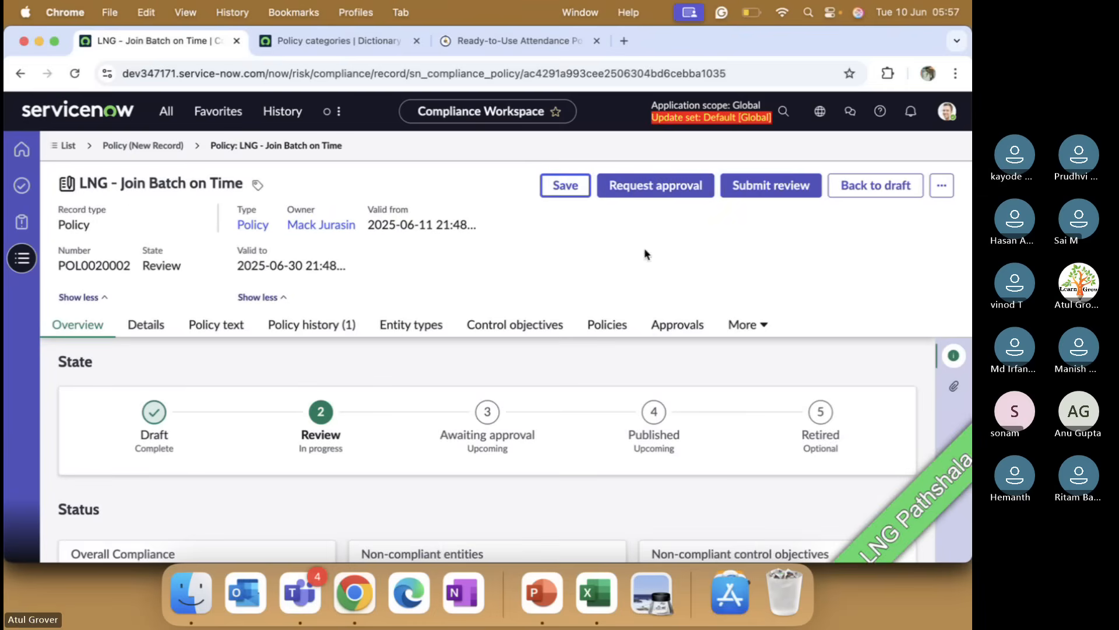
left_click(667, 329)
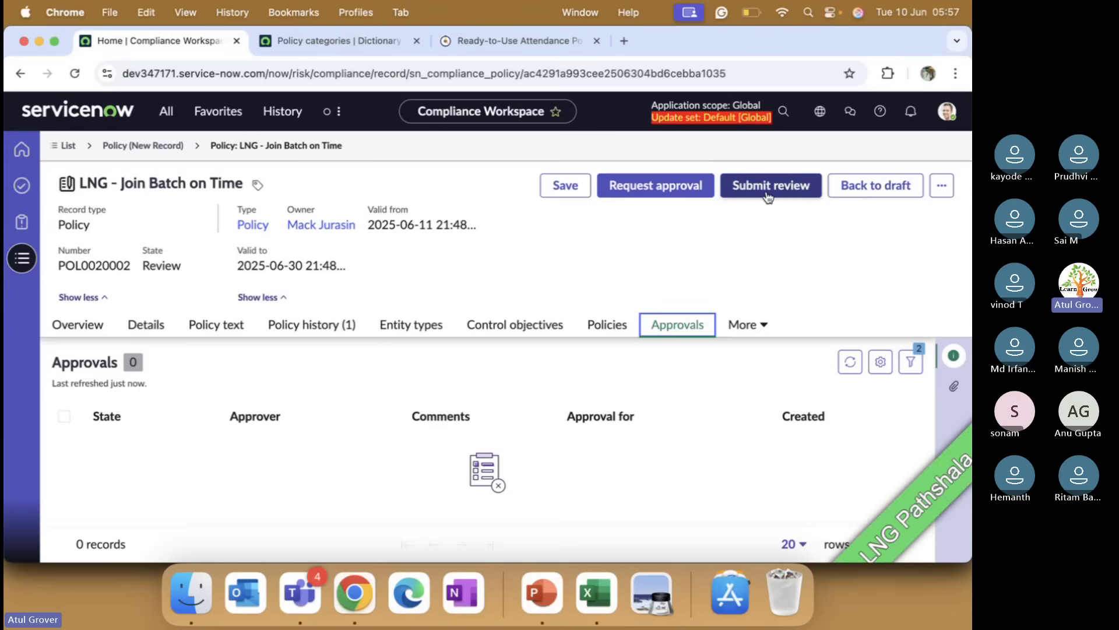
left_click(946, 111)
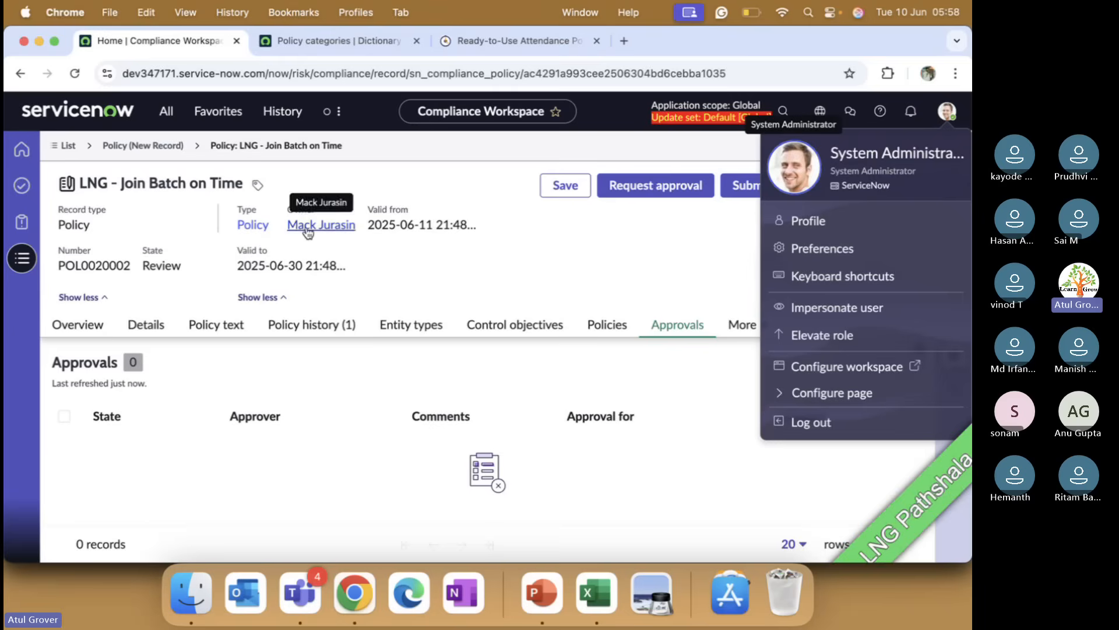
left_click(837, 308)
left_click(402, 403)
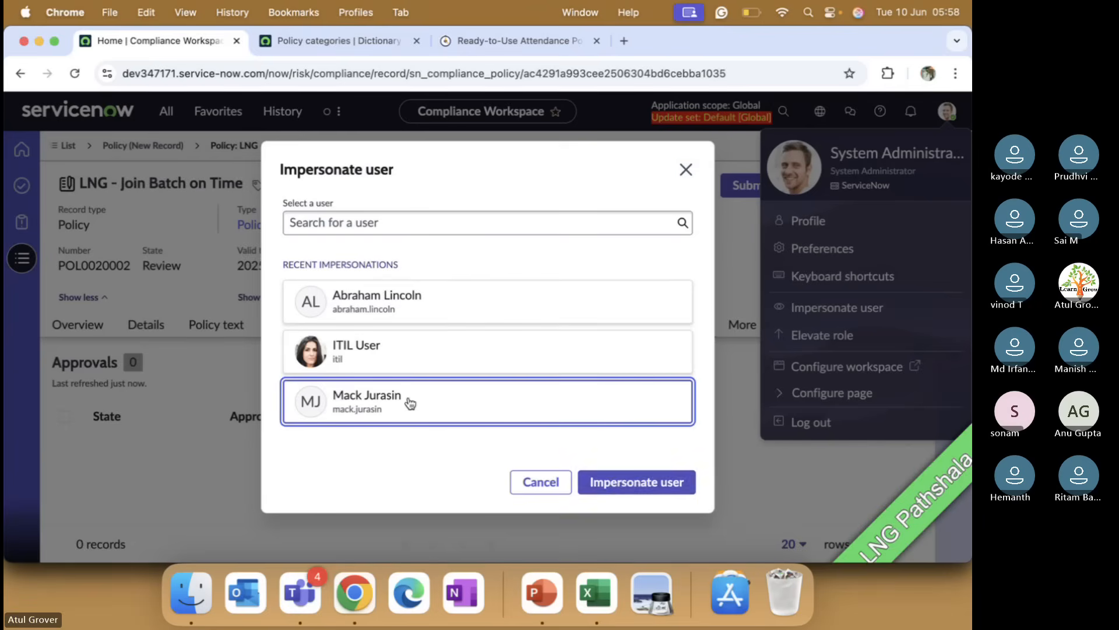
left_click(619, 484)
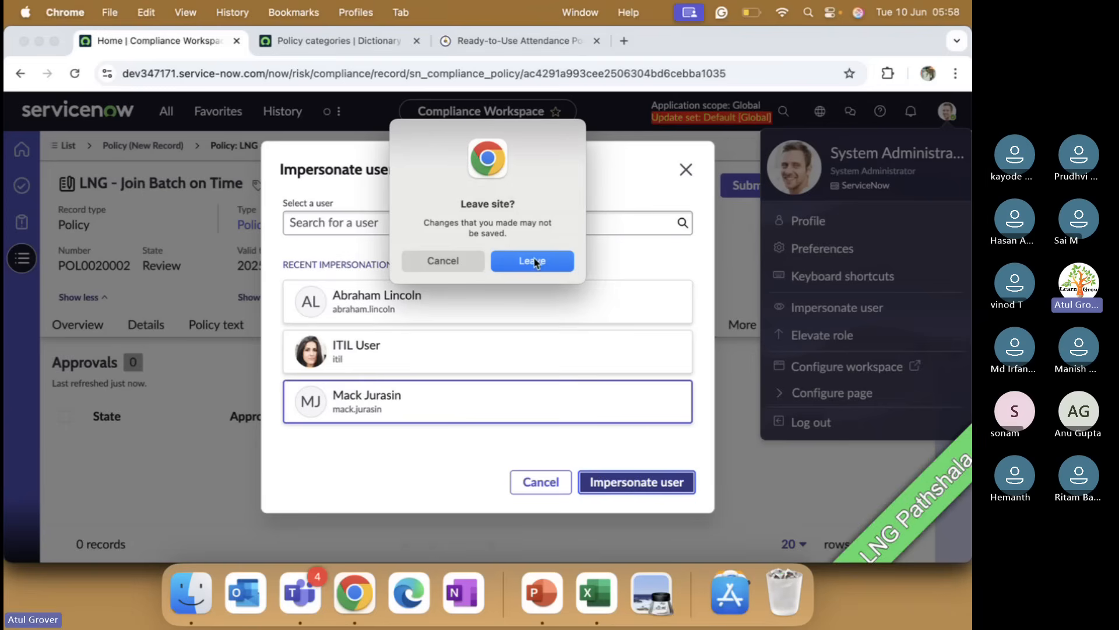
left_click(533, 261)
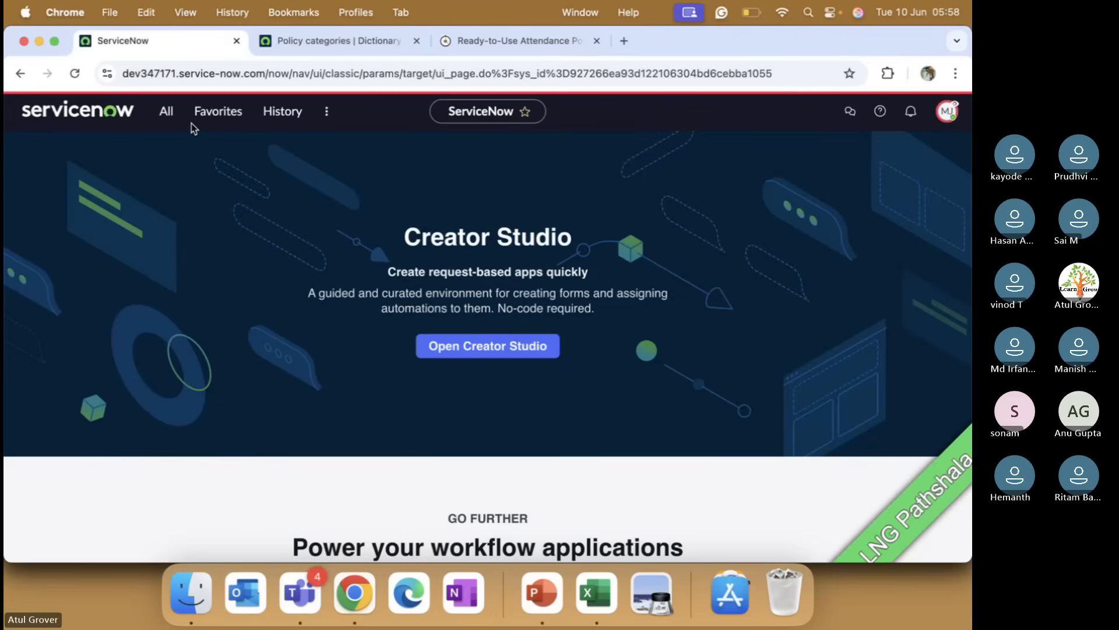
left_click(217, 113)
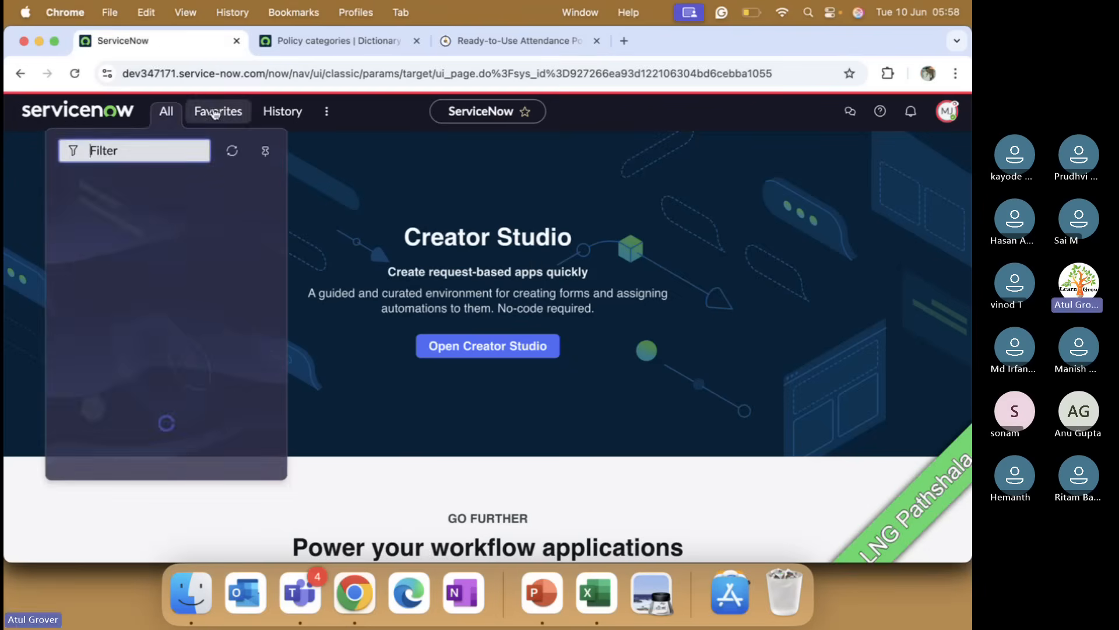
left_click(330, 116)
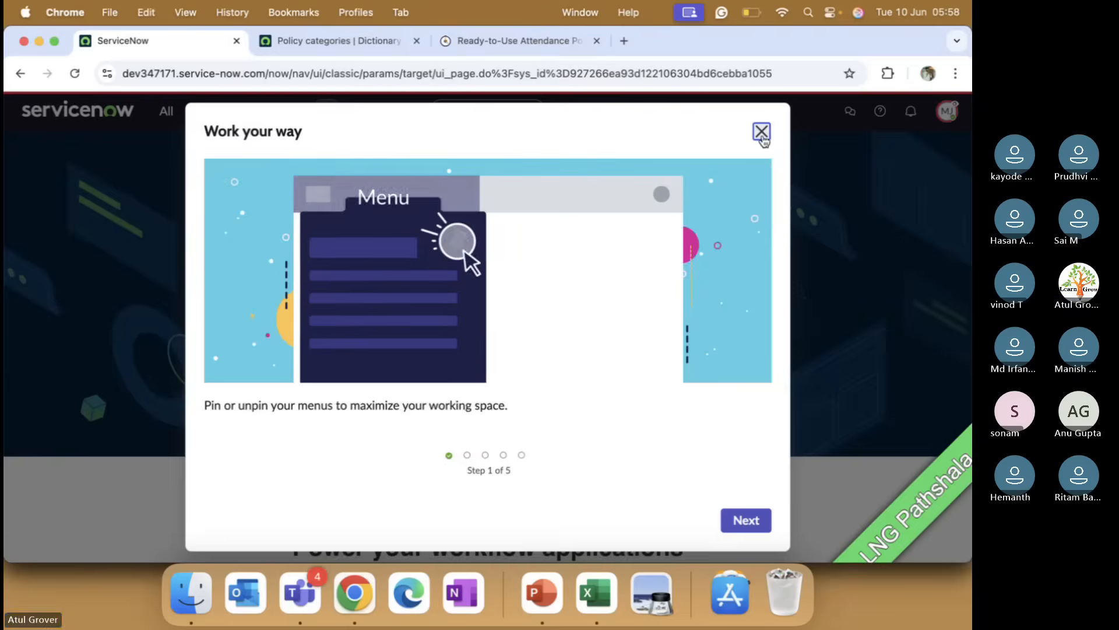
left_click(759, 131)
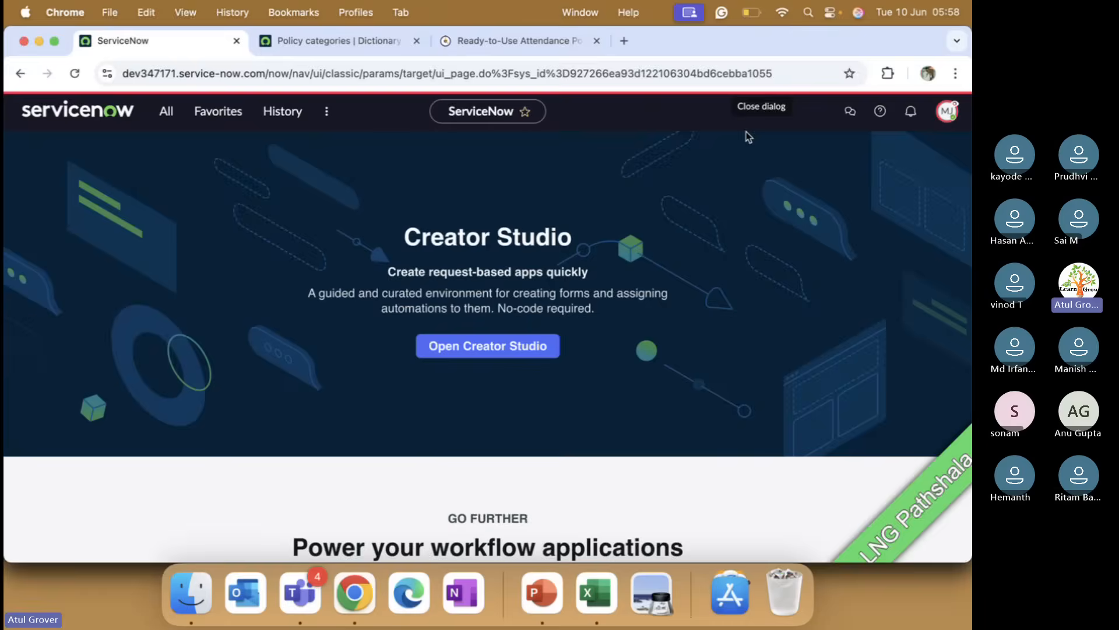
left_click(327, 112)
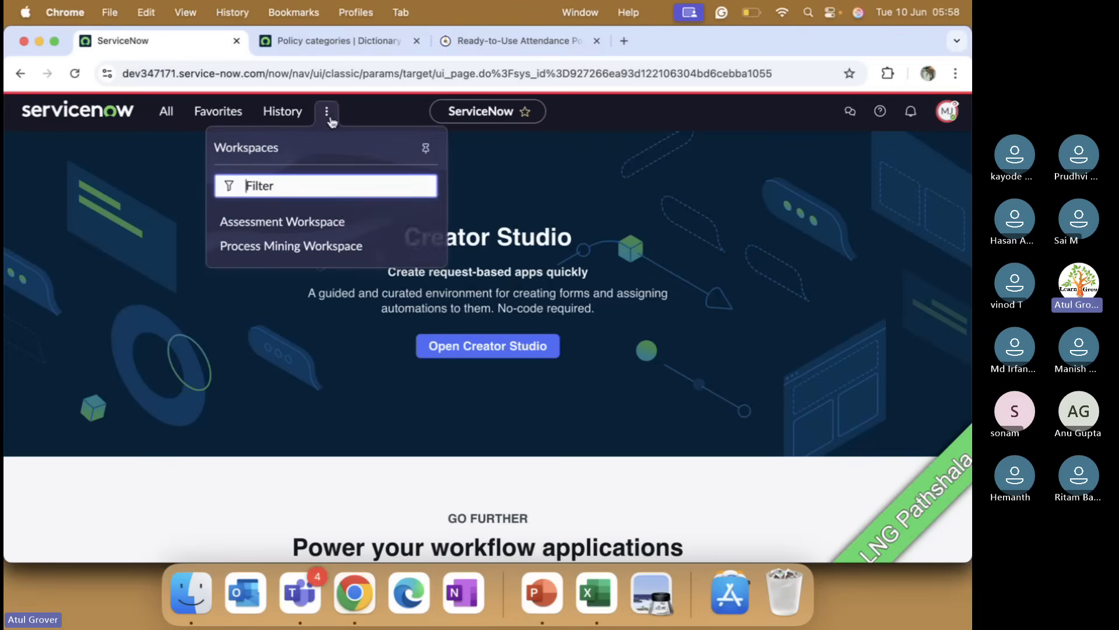
Step: Filter the application navigator for "poli" and open the Policies list
left_click(166, 111)
type("poli")
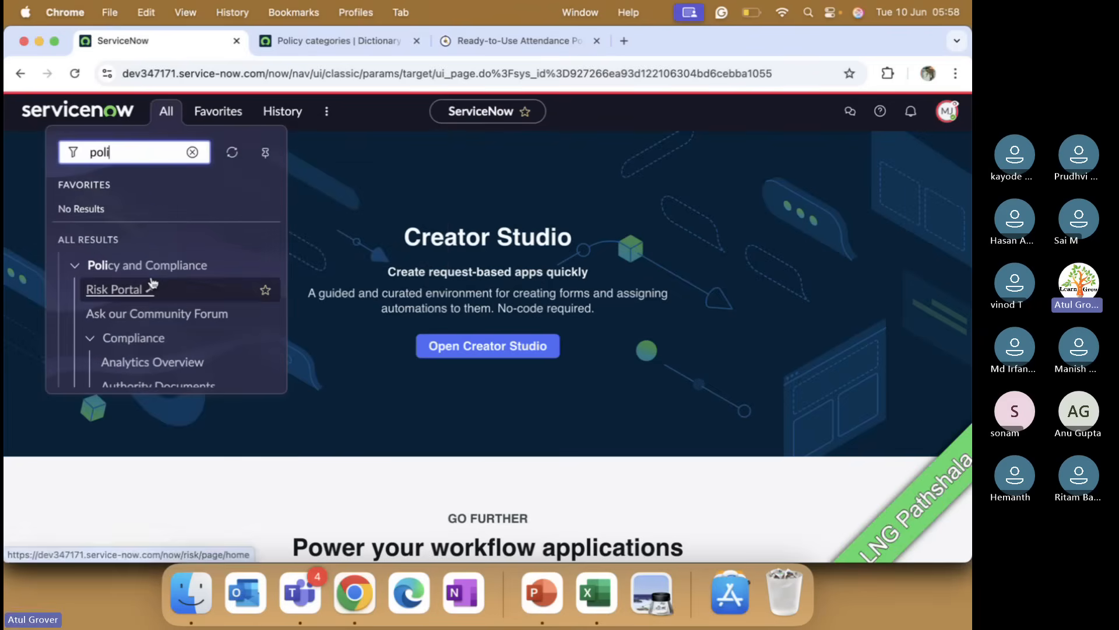
scroll(152, 282, "down", 3)
scroll(151, 282, "down", 3)
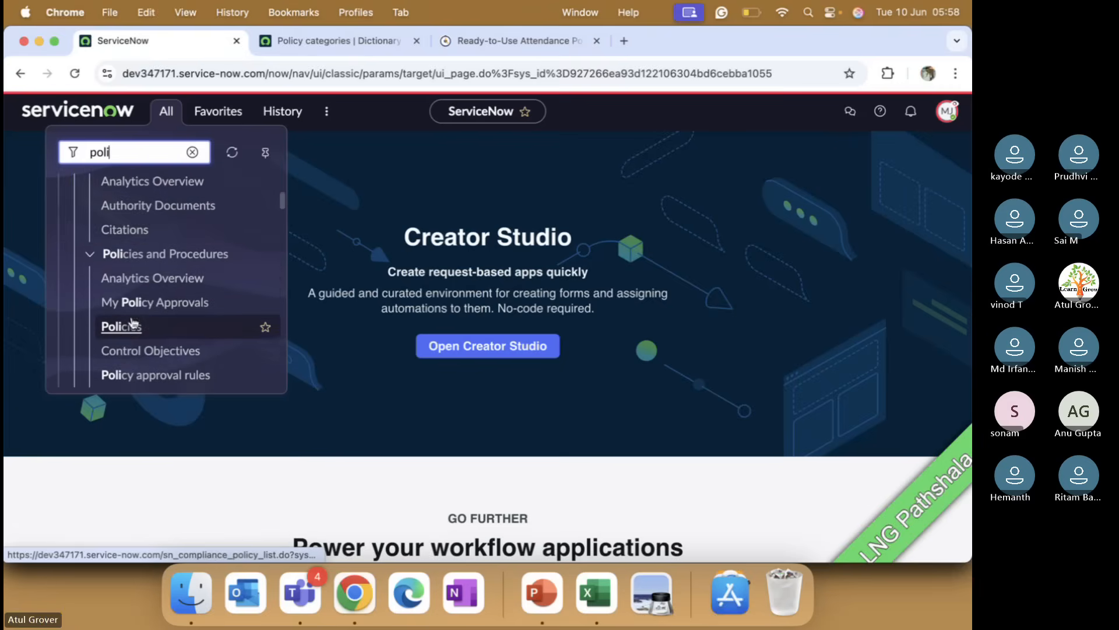
left_click(122, 327)
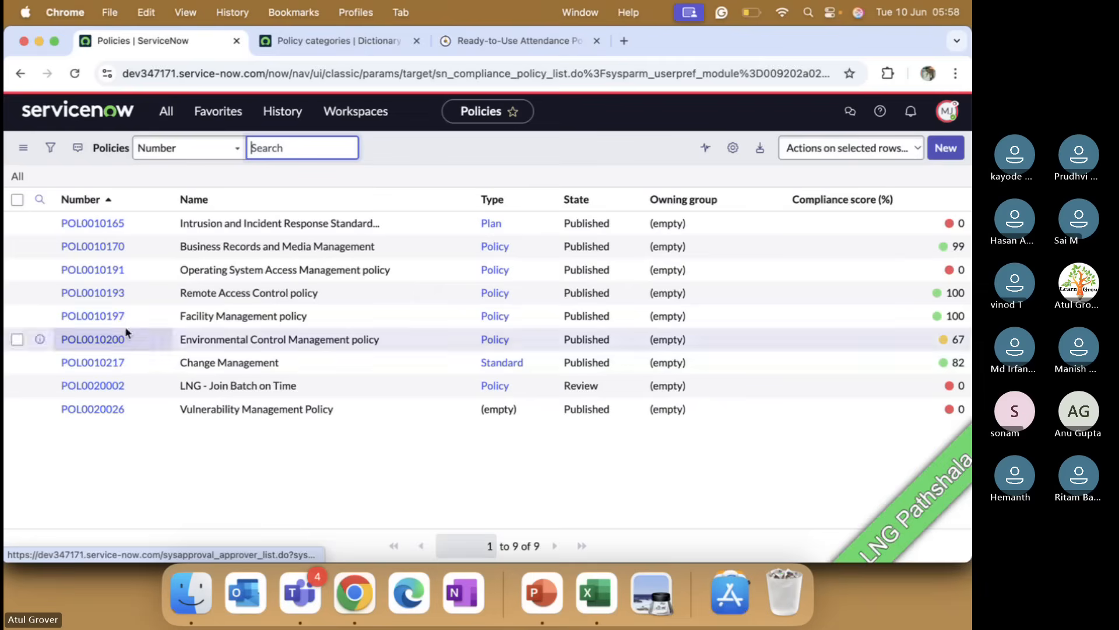
Step: Open My Policy Approvals from the Policies and Procedures section of the navigator
left_click(168, 111)
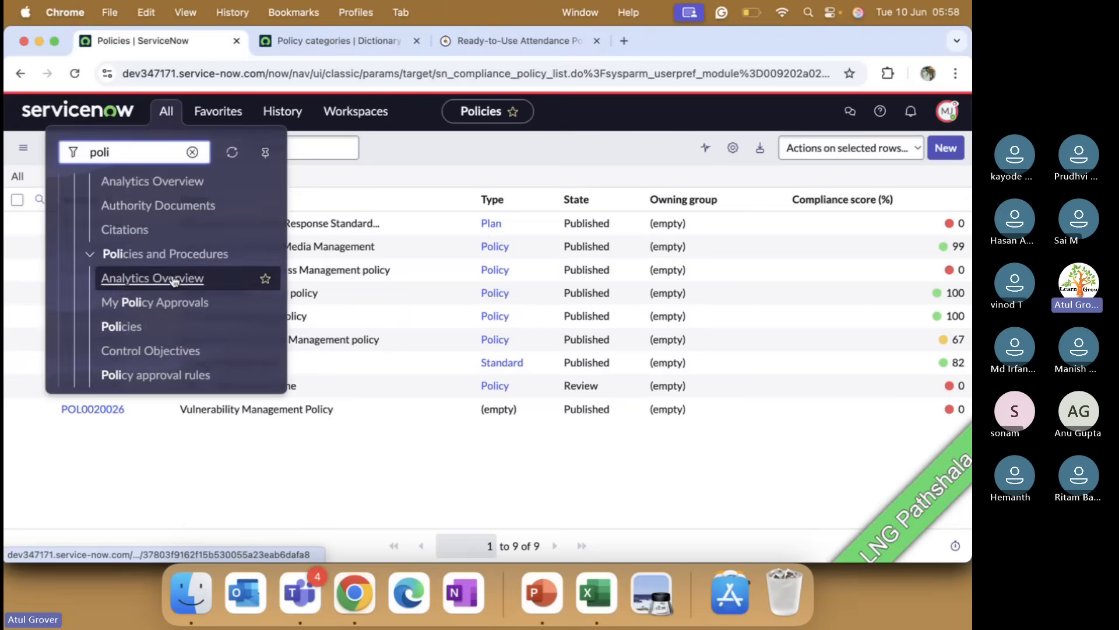
scroll(174, 282, "down", 1)
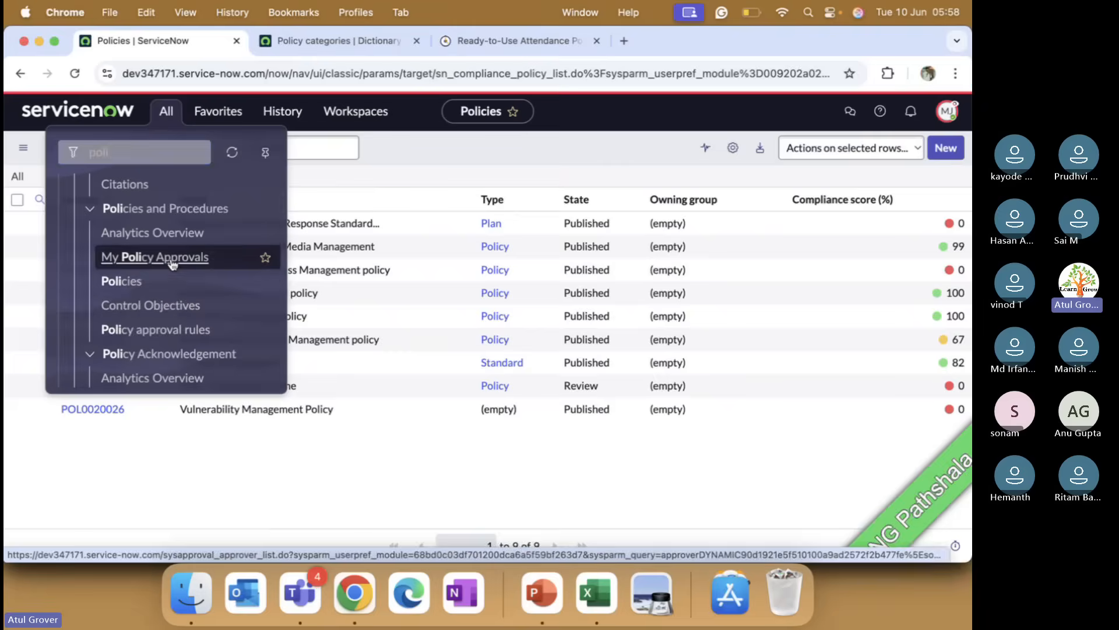
left_click(175, 258)
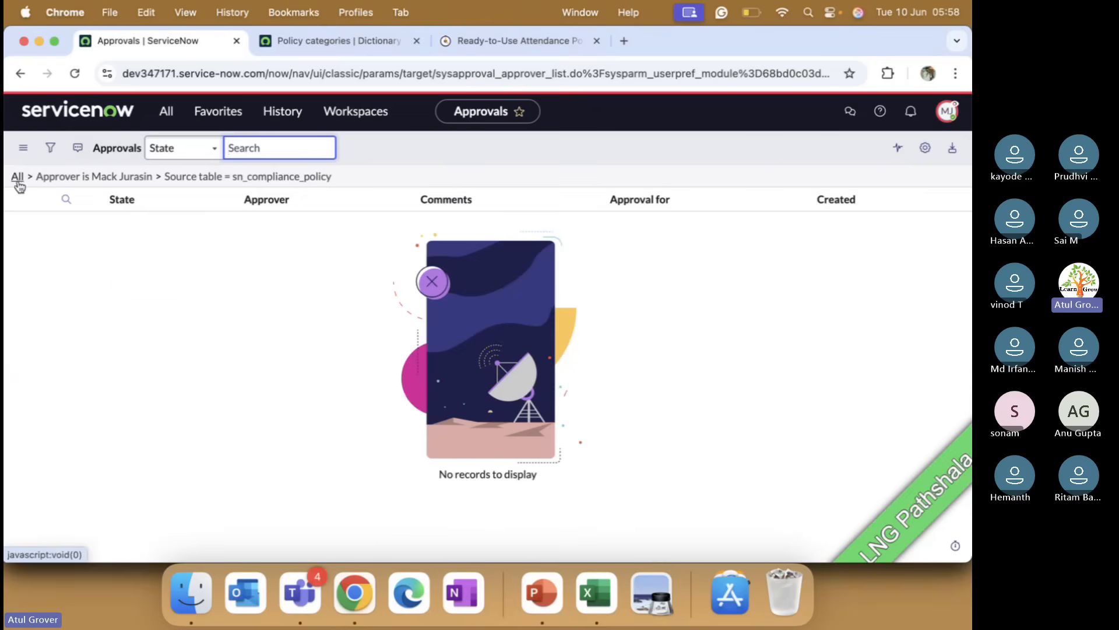
Step: Open the Policies list from the navigator filtered for "poli"
left_click(166, 112)
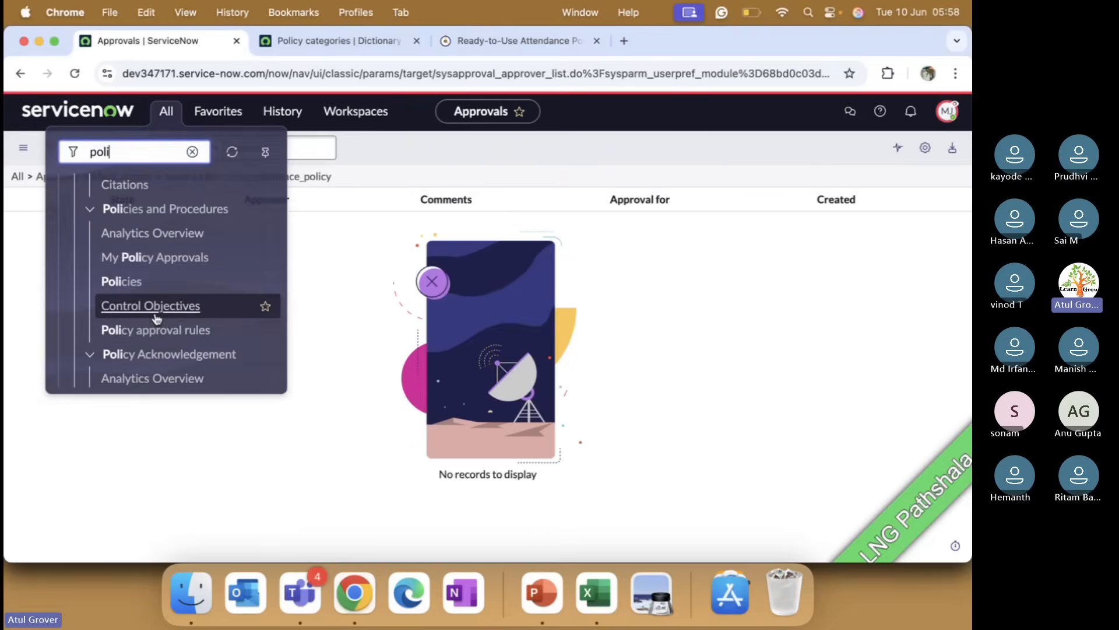
scroll(156, 317, "down", 8)
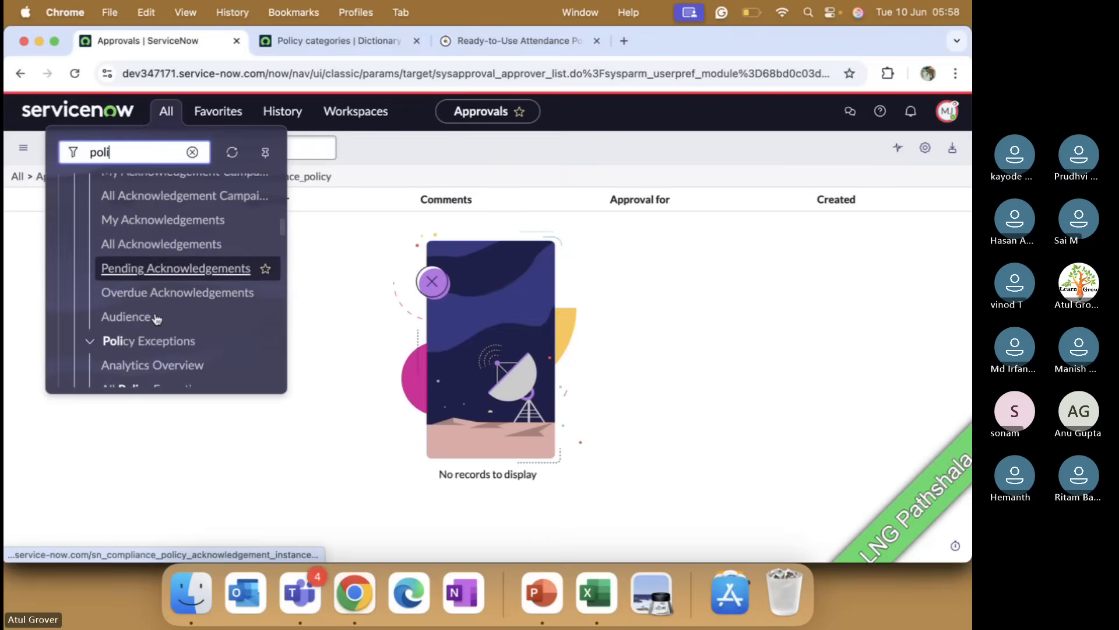
scroll(156, 318, "down", 7)
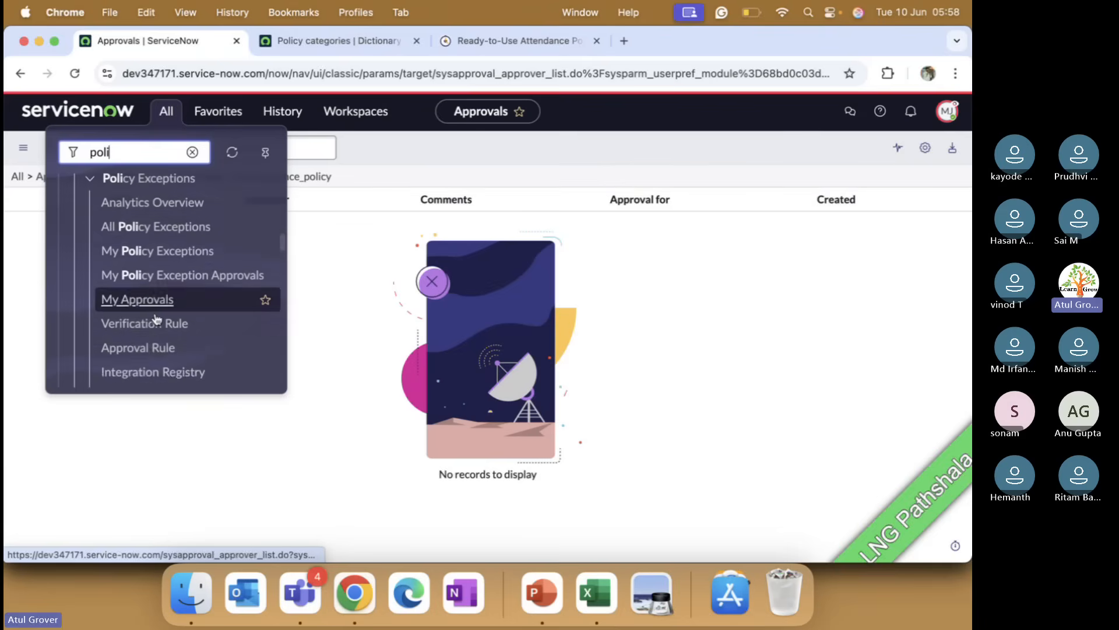
scroll(156, 317, "down", 6)
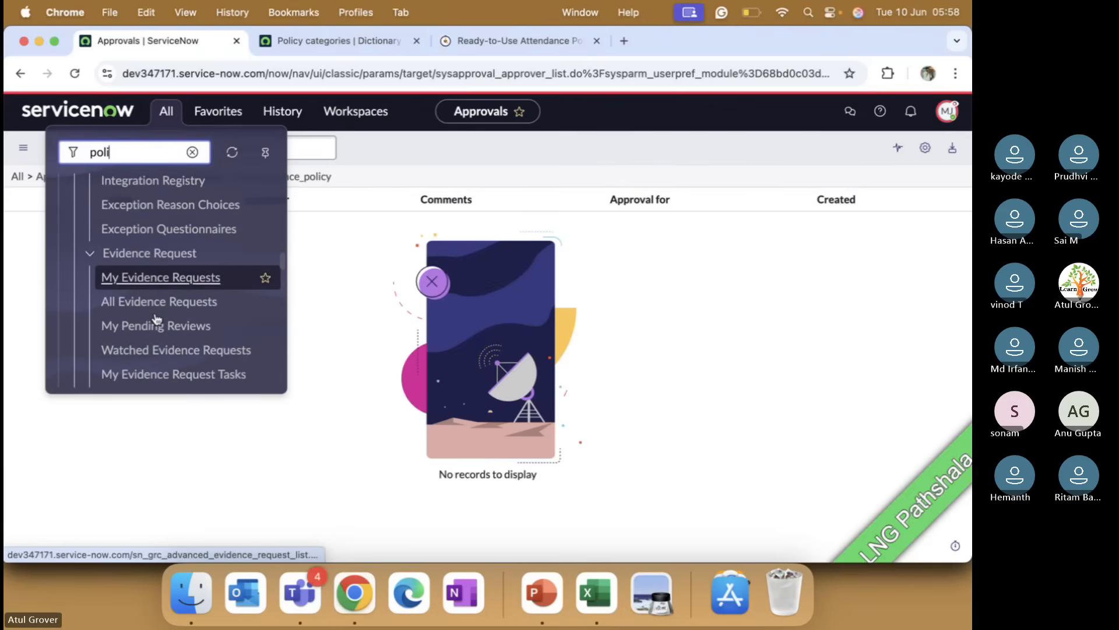
scroll(157, 317, "down", 7)
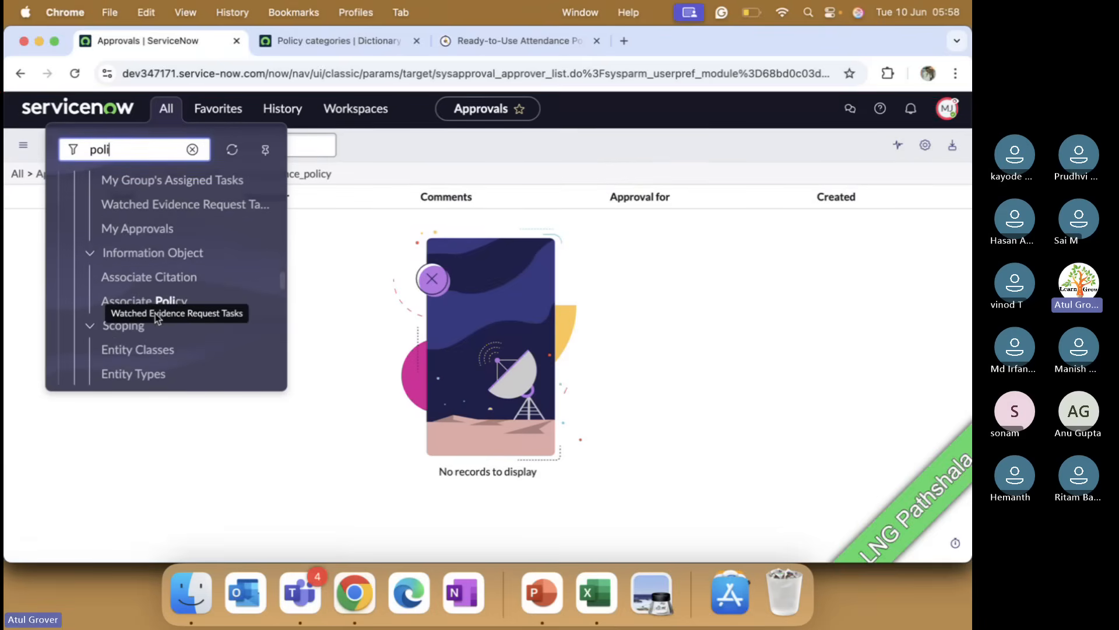
scroll(166, 236, "up", 6)
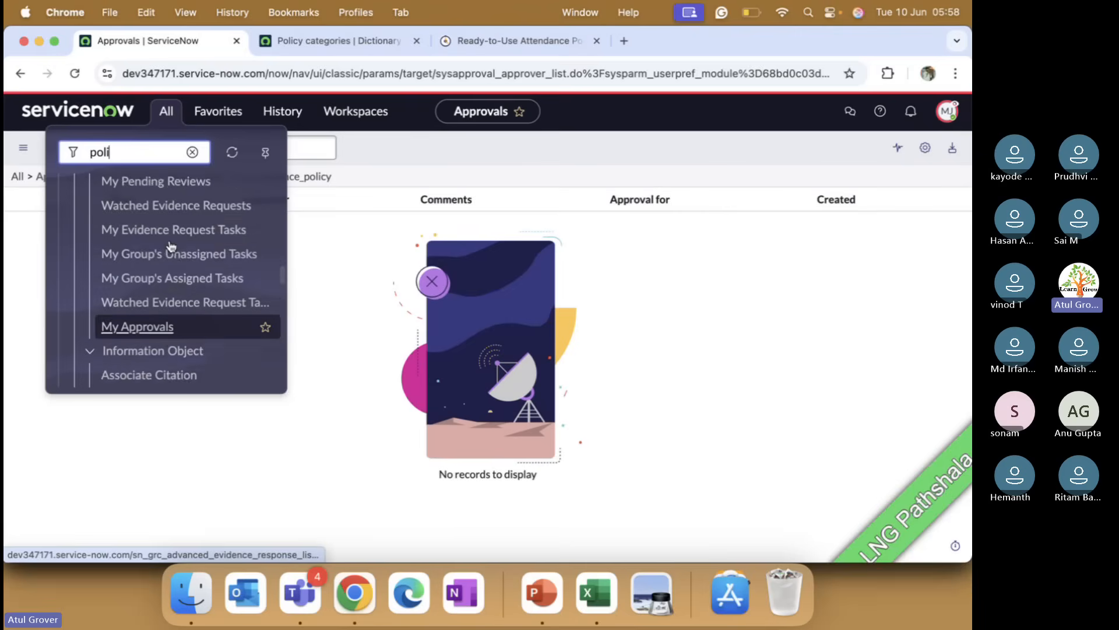
scroll(171, 245, "up", 5)
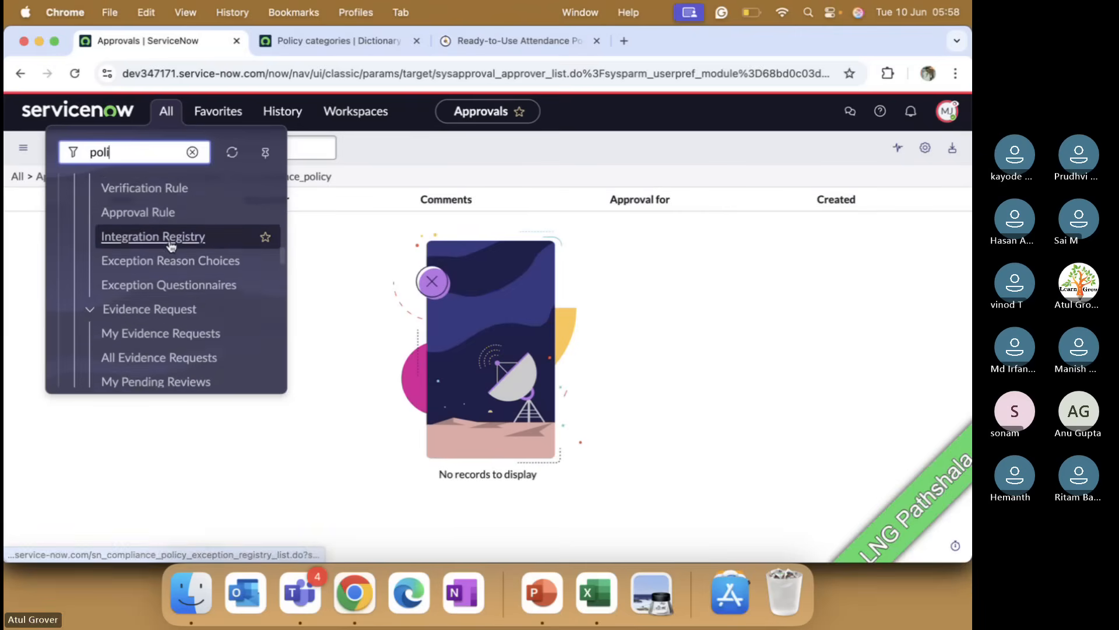
scroll(171, 246, "up", 6)
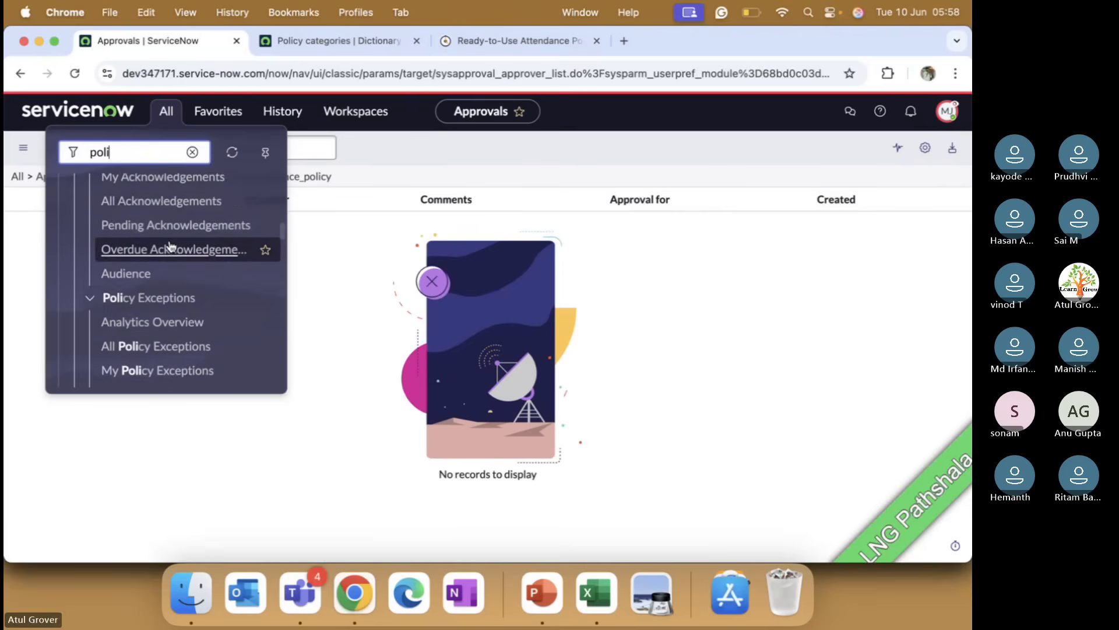
scroll(171, 245, "up", 6)
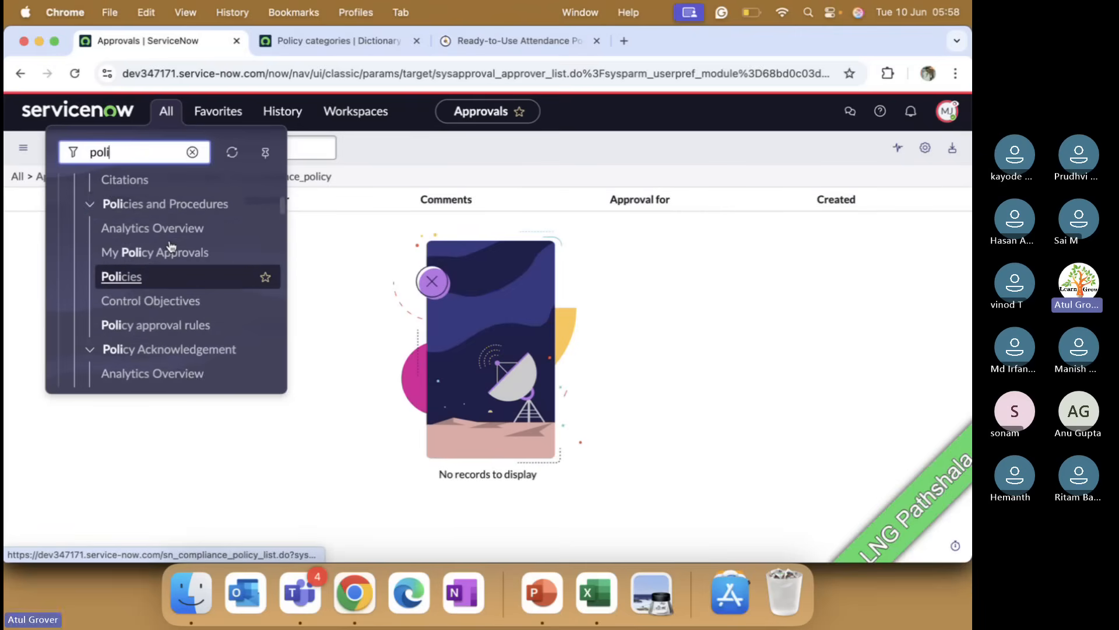
scroll(171, 245, "up", 6)
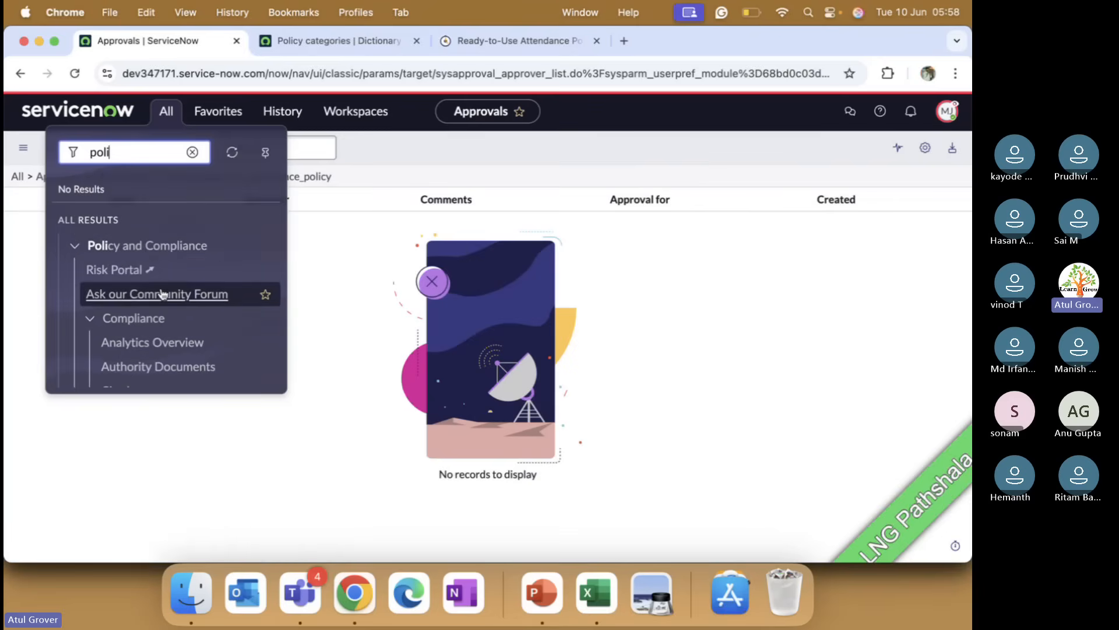
scroll(163, 293, "down", 3)
scroll(163, 294, "down", 3)
left_click(129, 234)
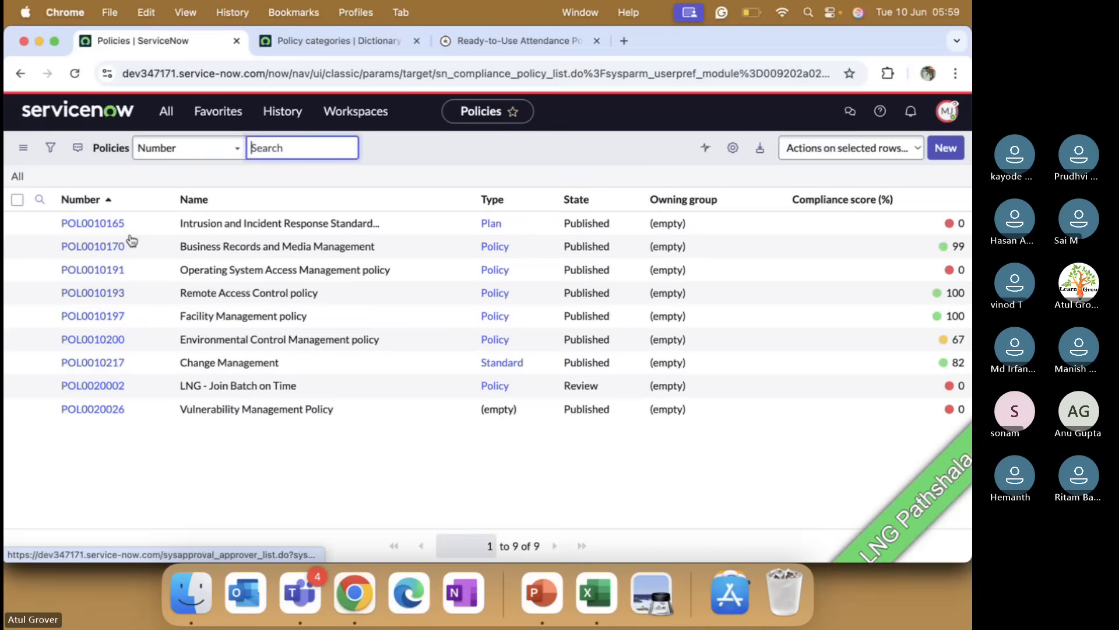
Step: Open policy POL0020002 "LNG - Join Batch on Time" and scroll through its description and policy text
left_click(109, 387)
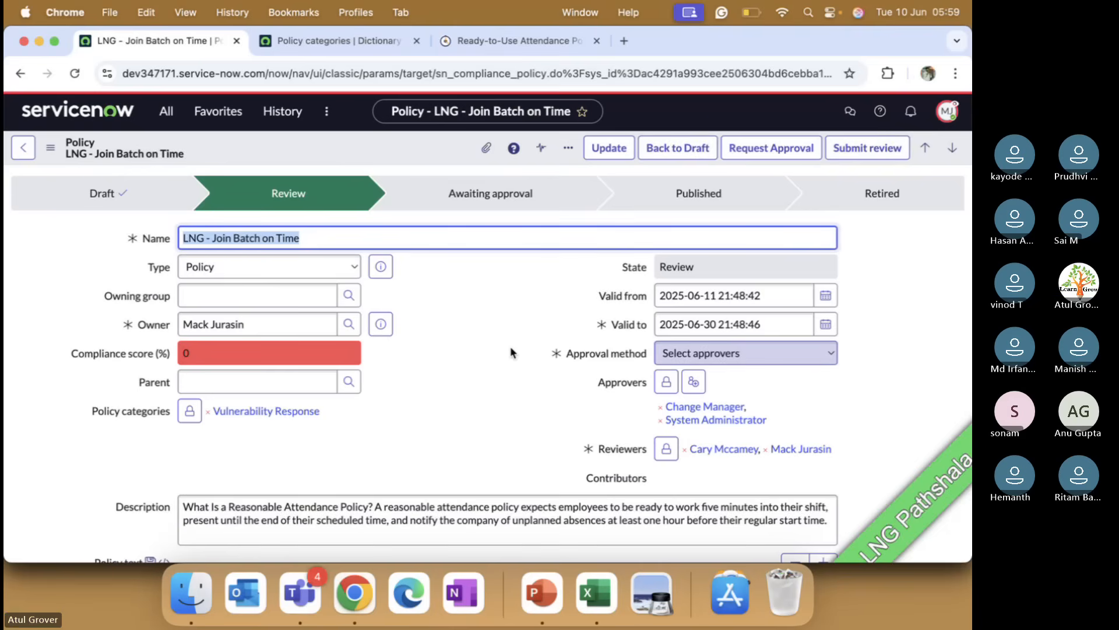
scroll(509, 345, "down", 10)
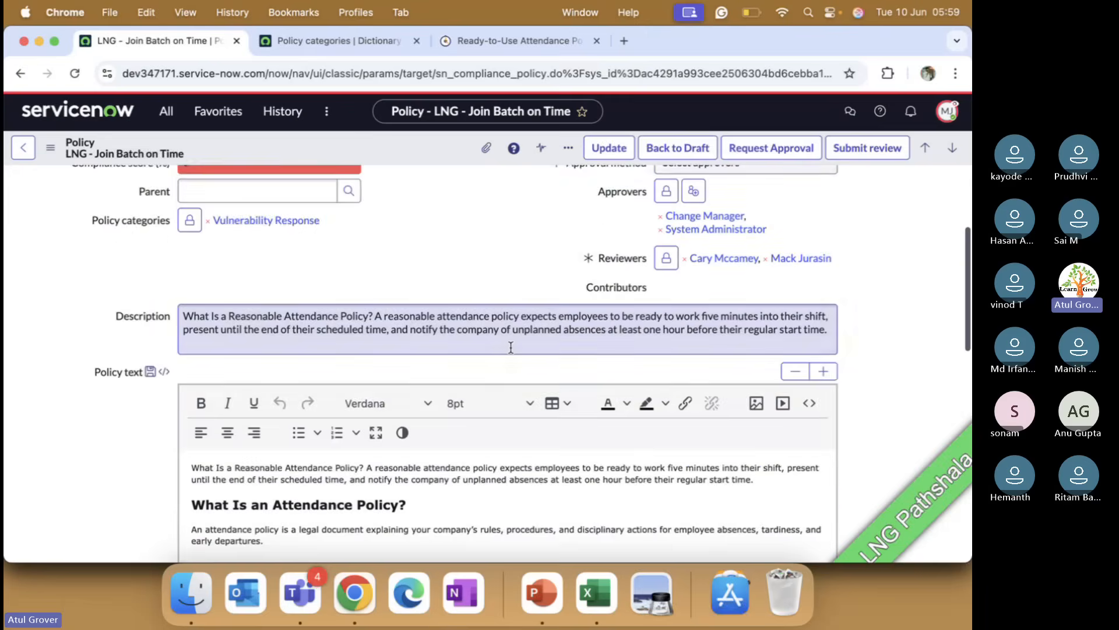
scroll(511, 348, "down", 15)
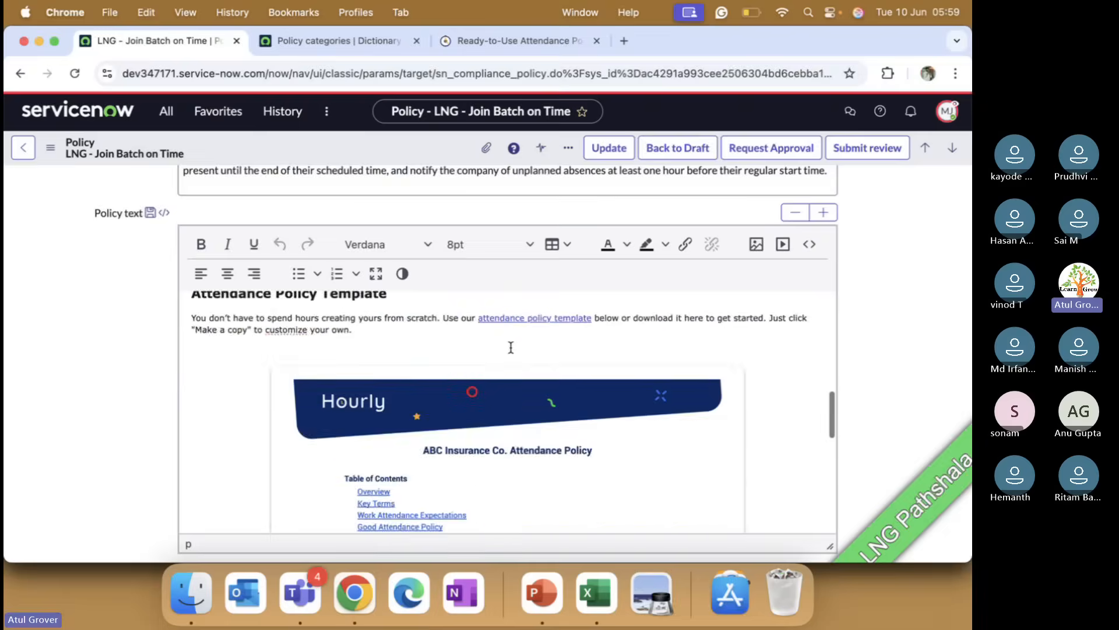
scroll(510, 348, "down", 8)
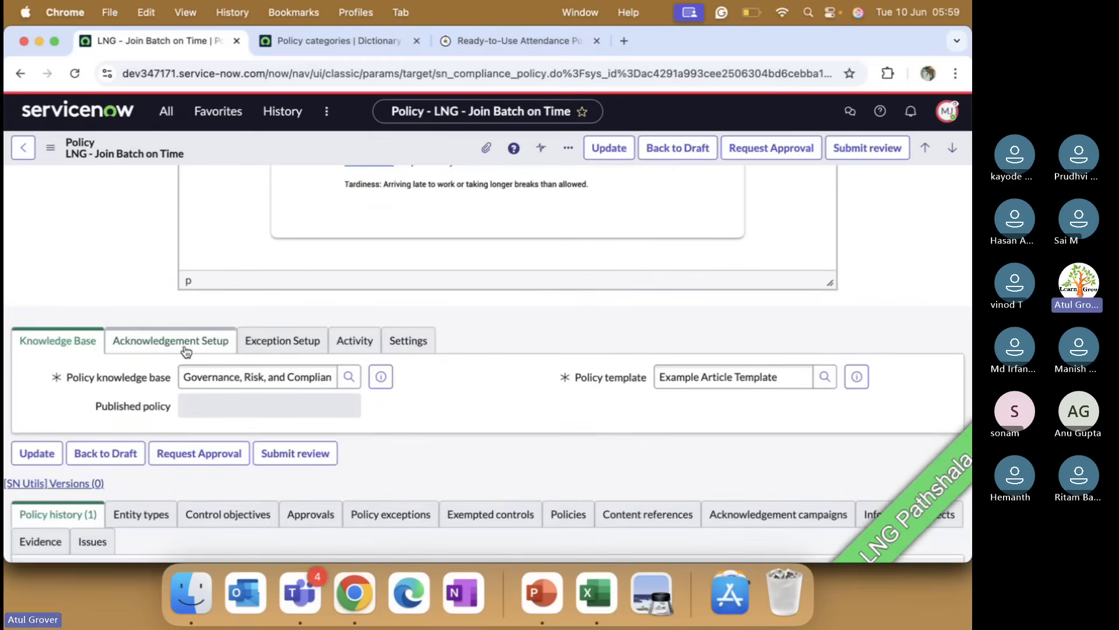
Step: Review the policy's acknowledgement setup, activity and settings sections, then return to the top of the form
left_click(184, 343)
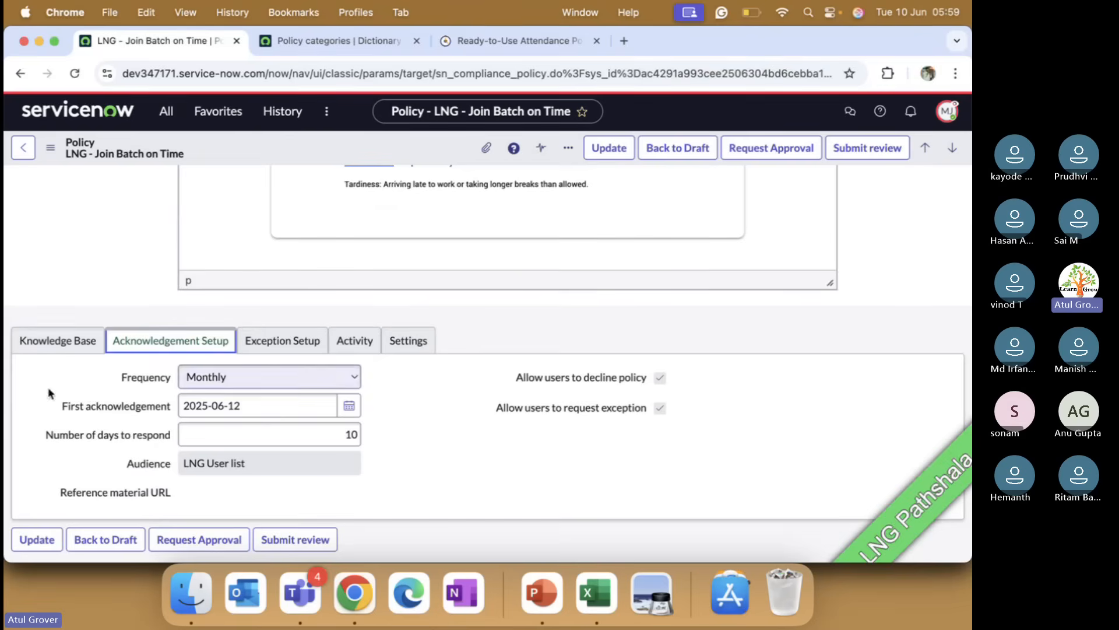
scroll(298, 414, "down", 3)
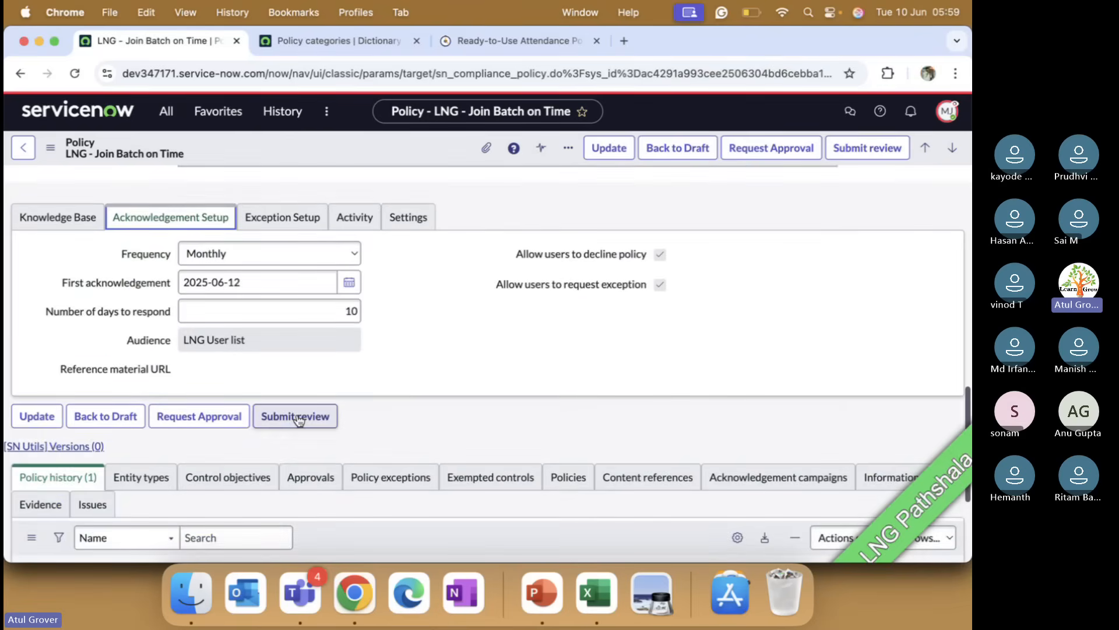
scroll(298, 420, "down", 5)
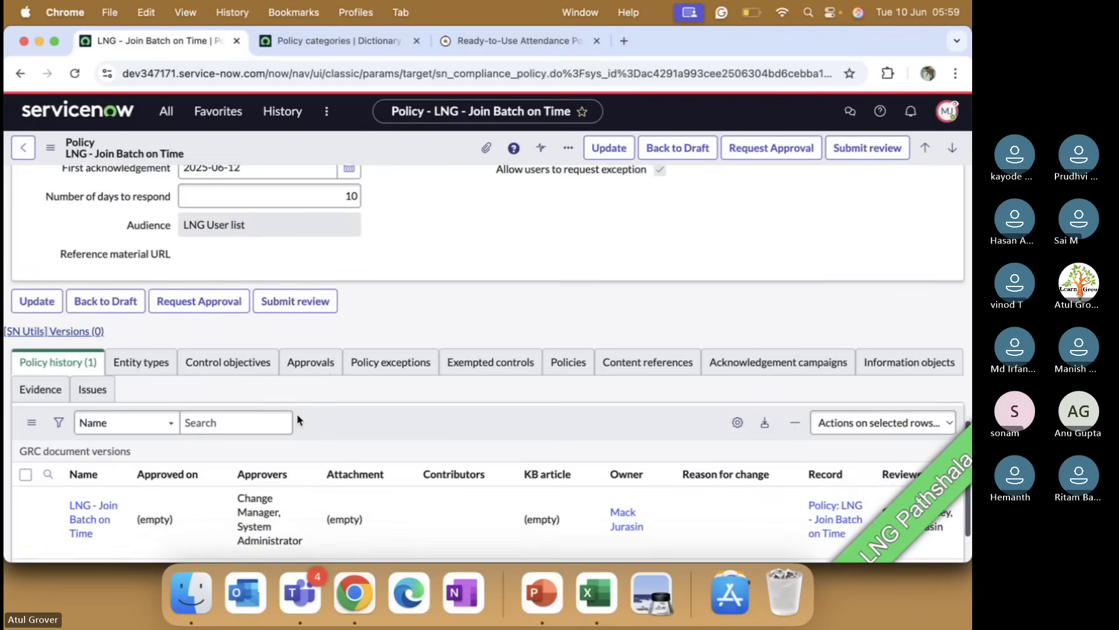
scroll(296, 414, "up", 7)
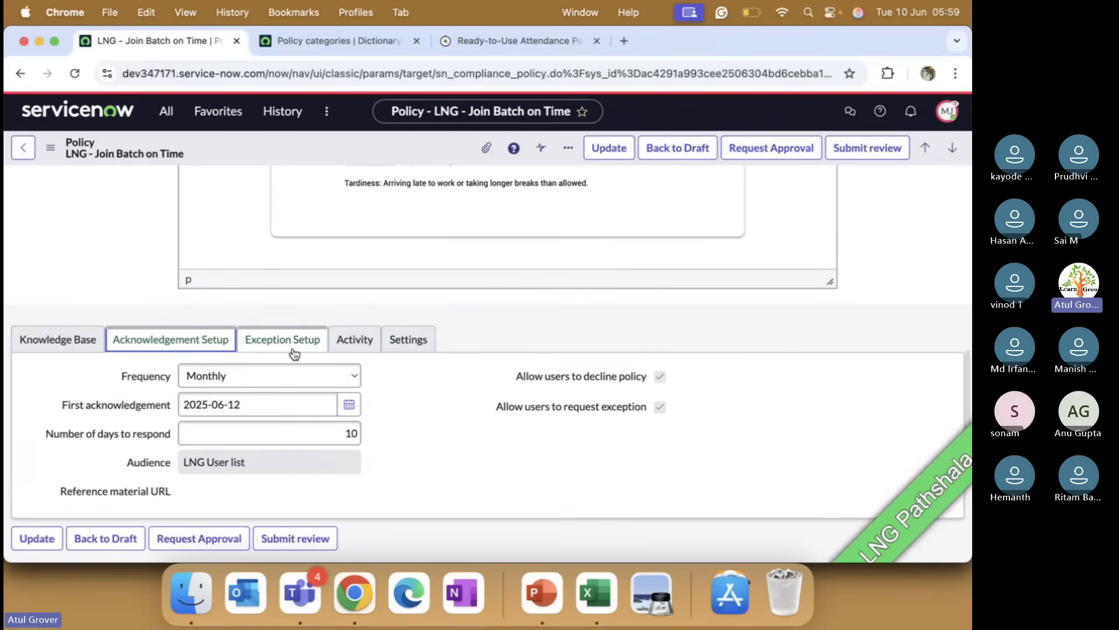
left_click(353, 341)
left_click(390, 344)
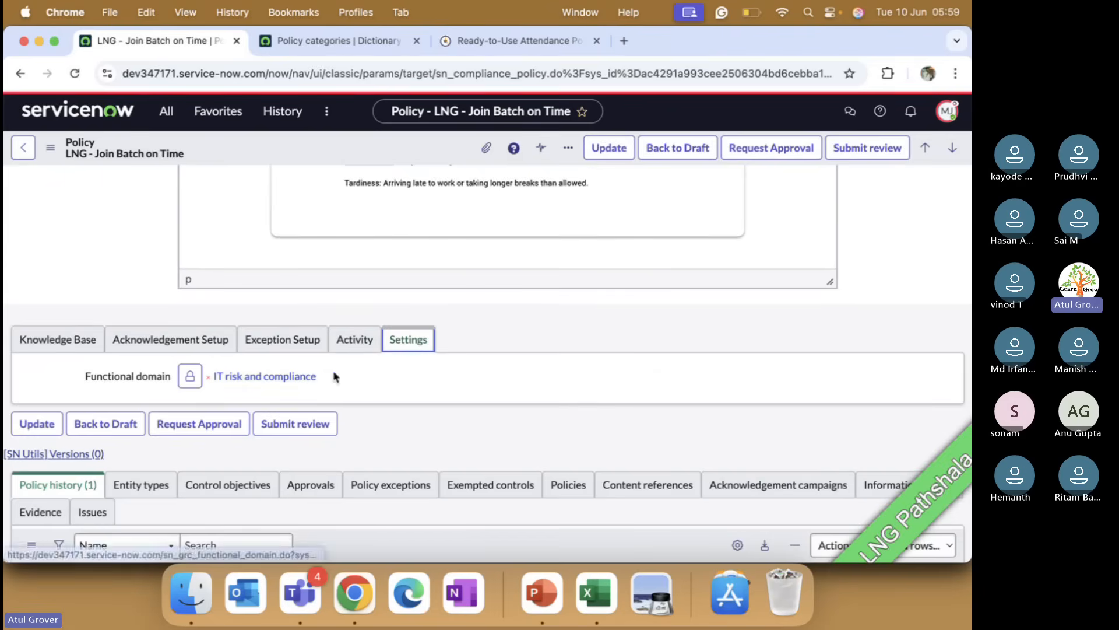
scroll(596, 331, "up", 3)
scroll(594, 331, "up", 10)
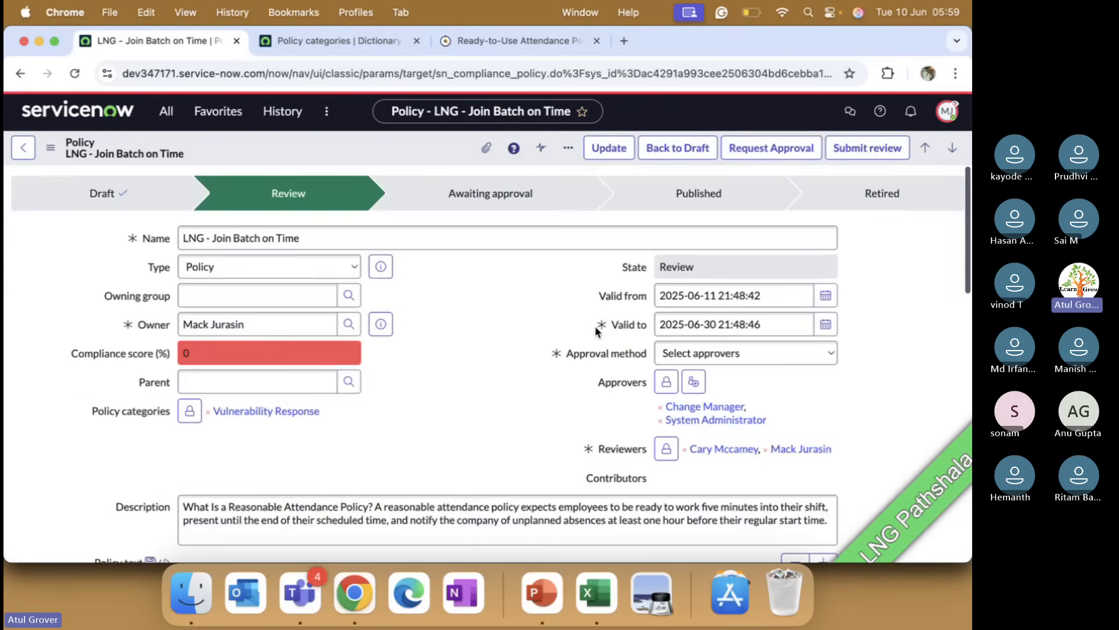
right_click(497, 370)
left_click(430, 315)
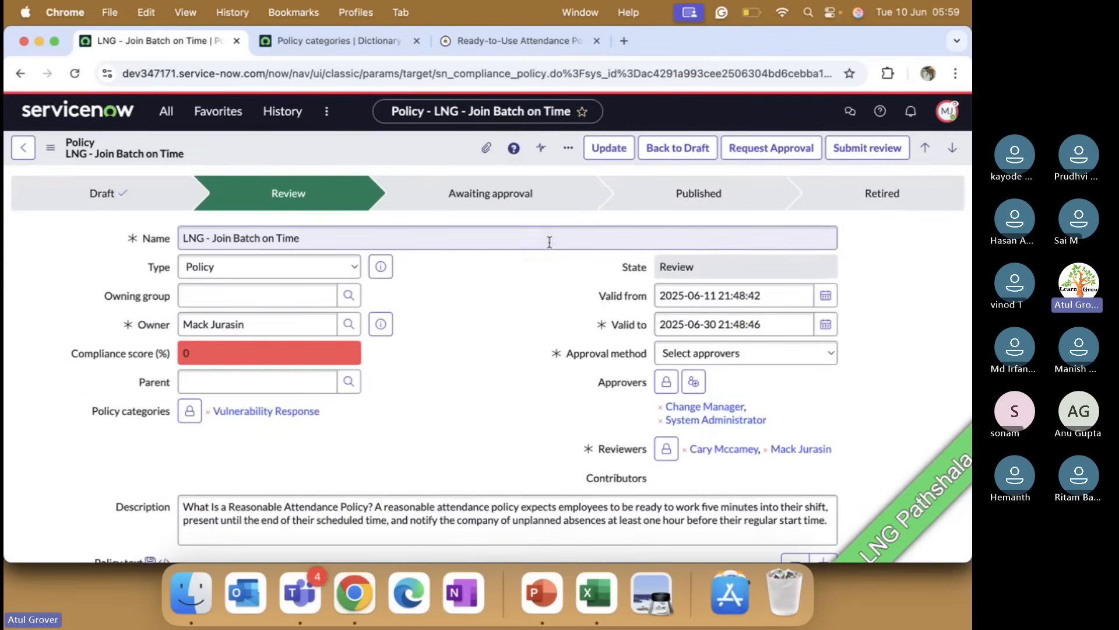
left_click(857, 149)
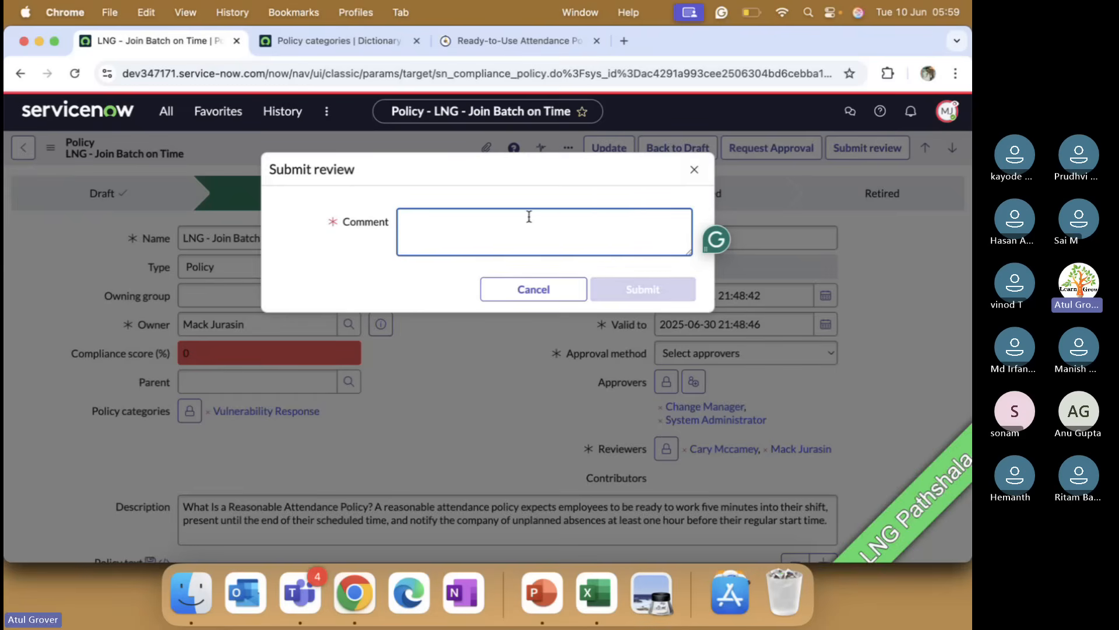
type("I am happy to say yes")
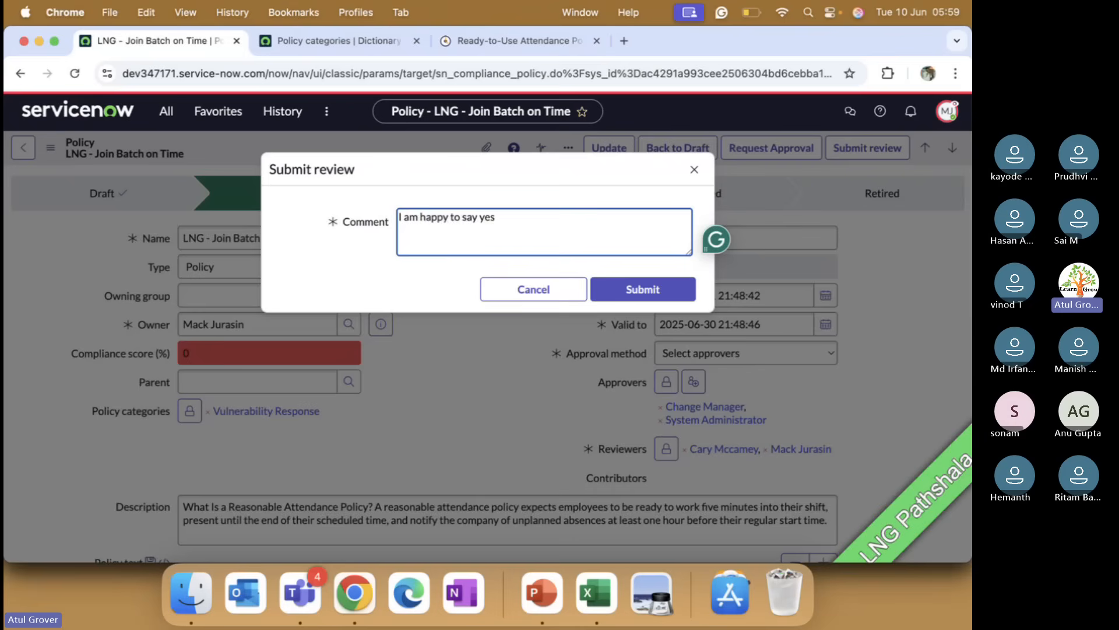
left_click(539, 293)
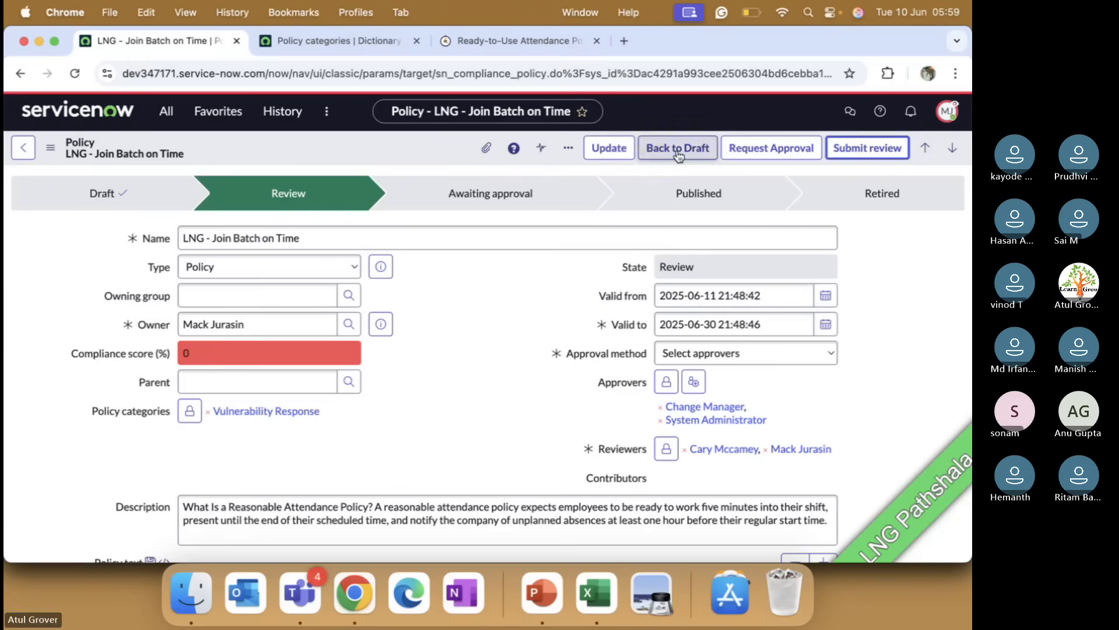
Step: Send the policy back to draft and request review with the message "Pleas rerviee it"
left_click(677, 150)
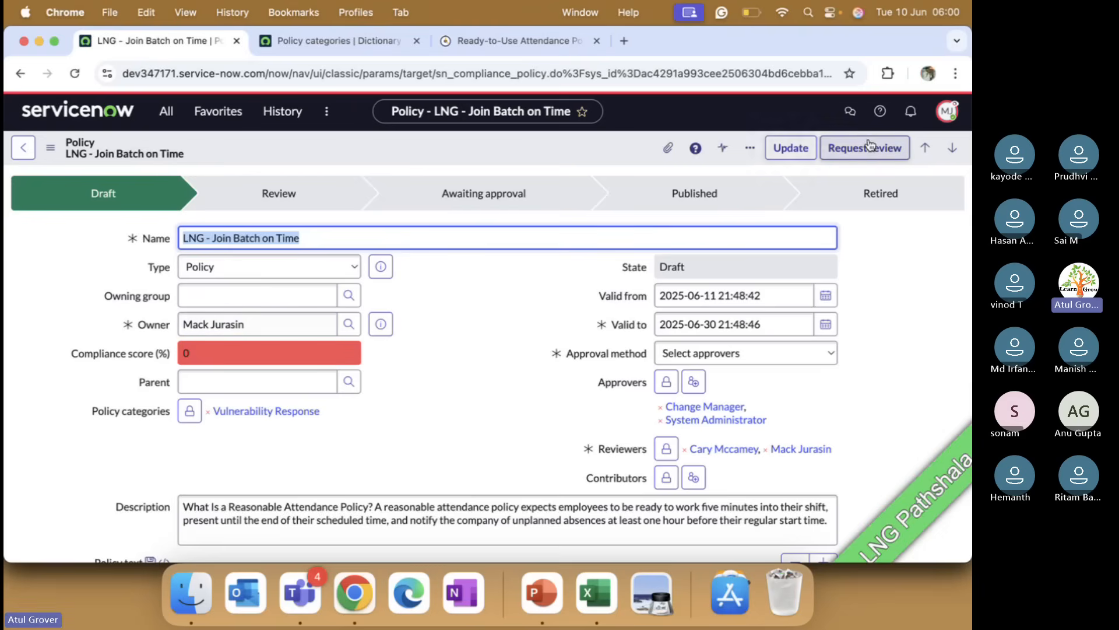
left_click(853, 150)
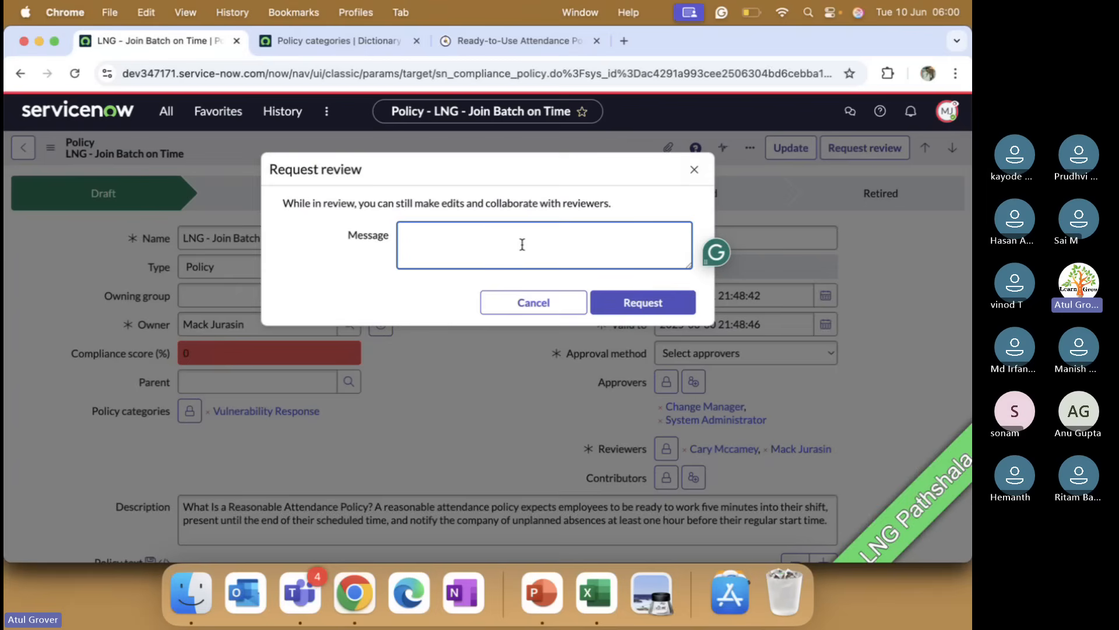
type("Pleas rerviee it")
left_click(670, 302)
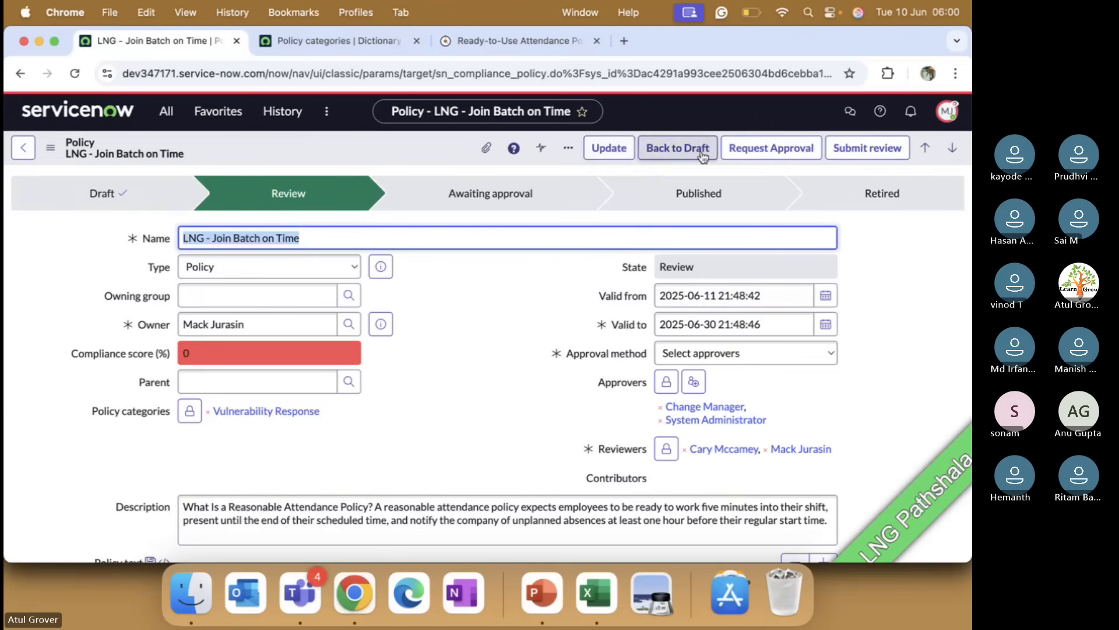
Step: Submit the review with the comment "I ma happy to move forward"
left_click(846, 149)
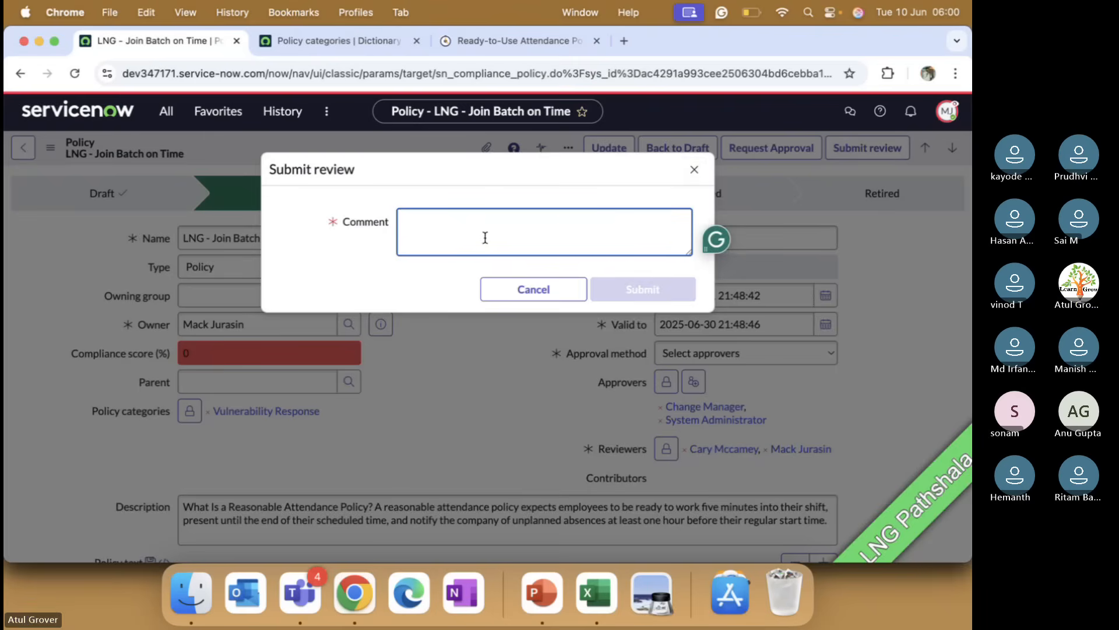
type("I ma happy to")
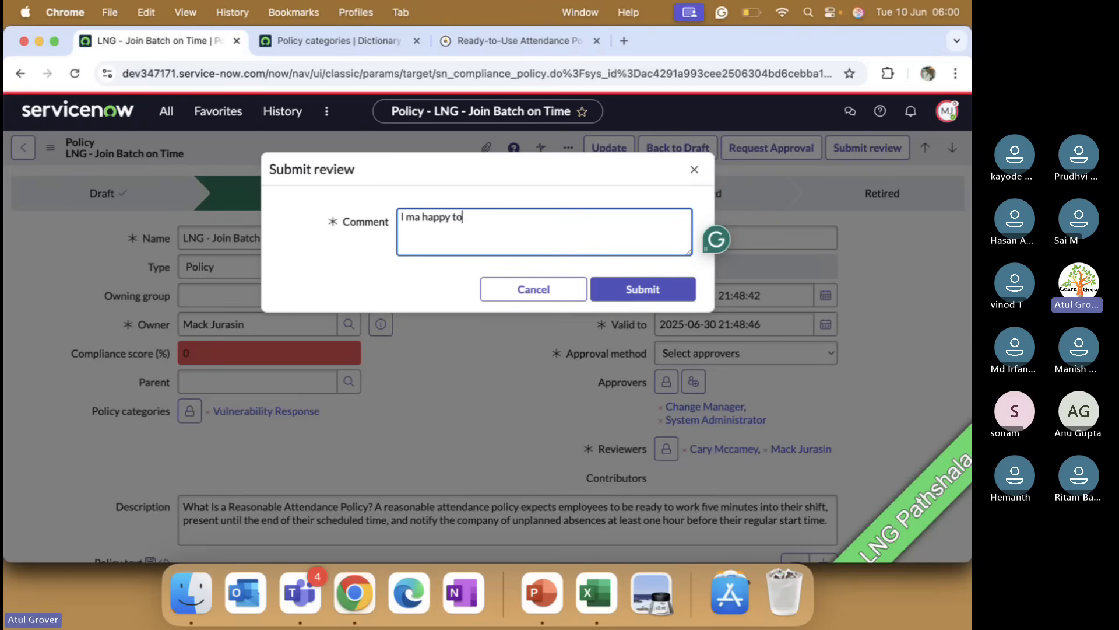
type(" go")
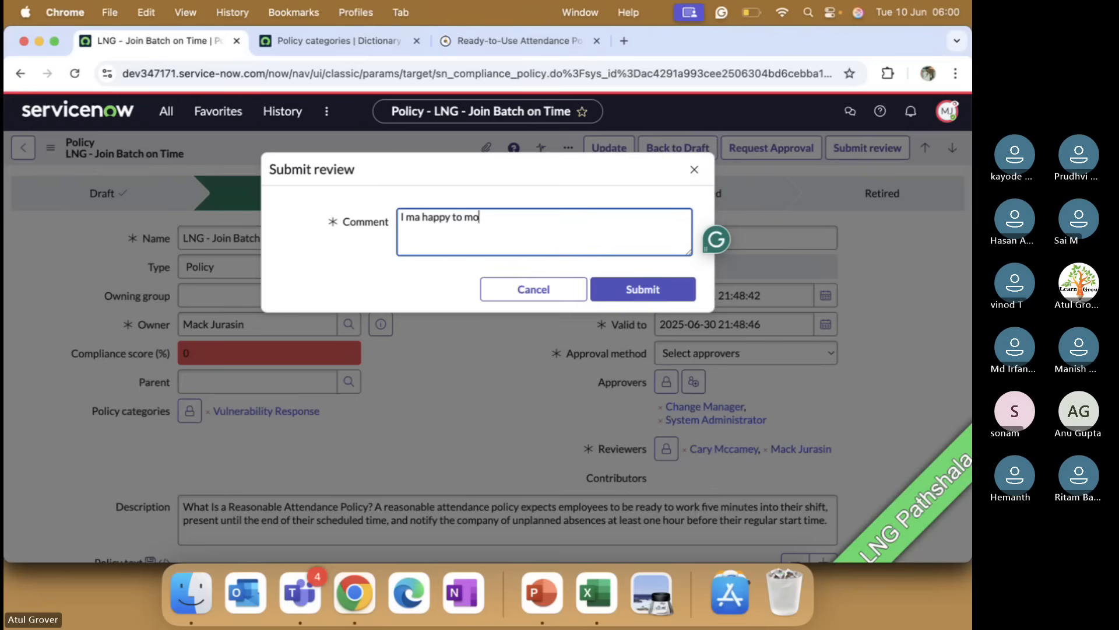
type("ve form")
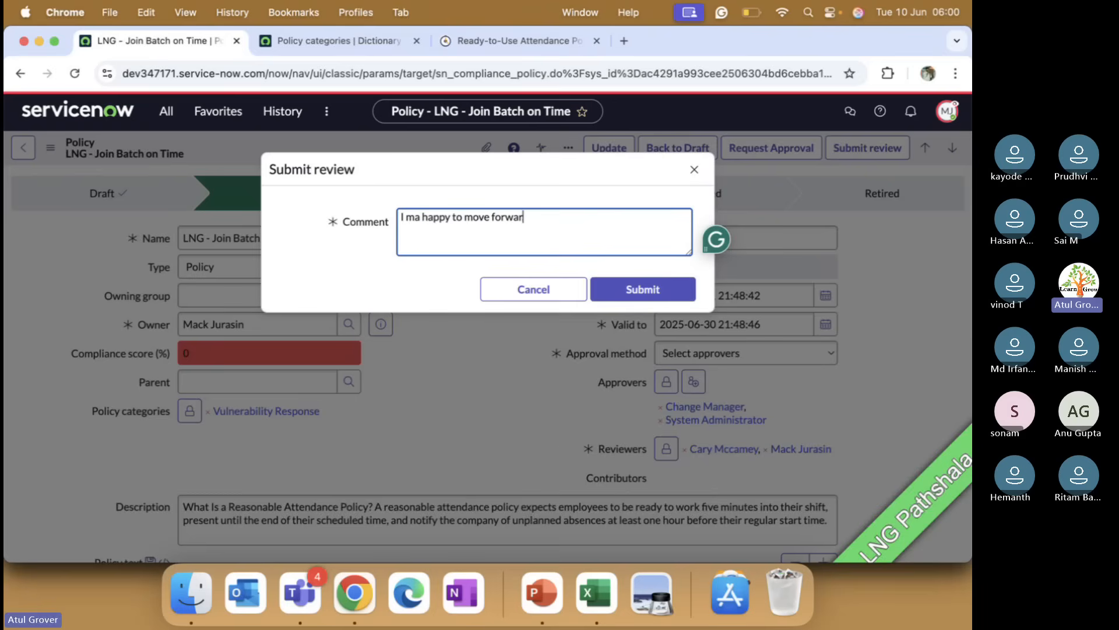
type("d")
left_click(609, 289)
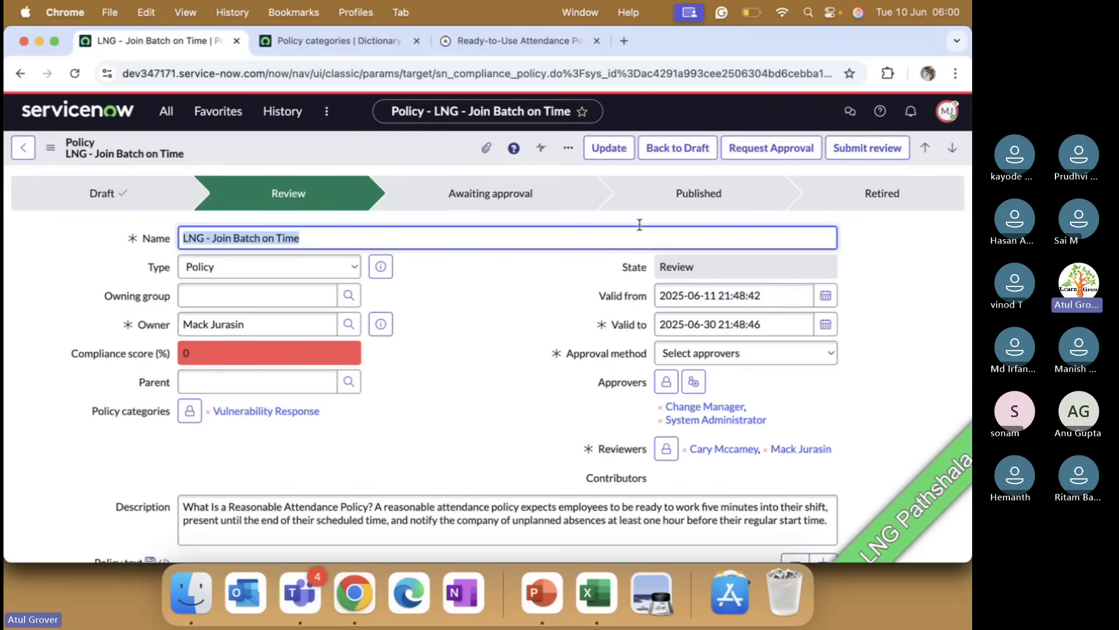
Step: Request approval for the policy with the message "Hi approver, oleaser approve iyt"
left_click(775, 149)
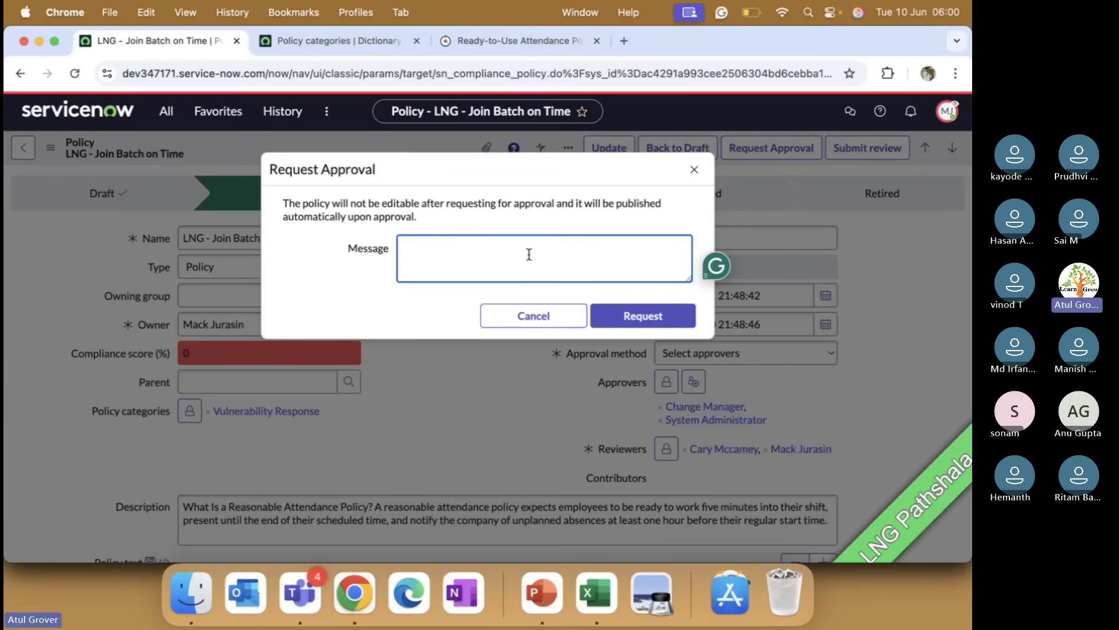
type("Hi app")
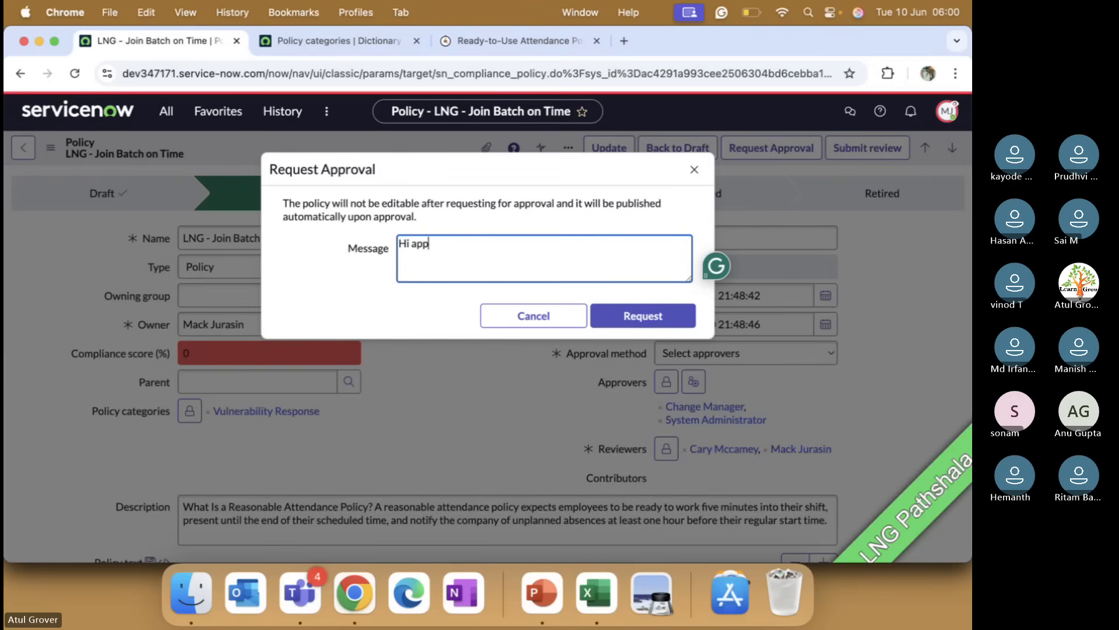
type("rbval")
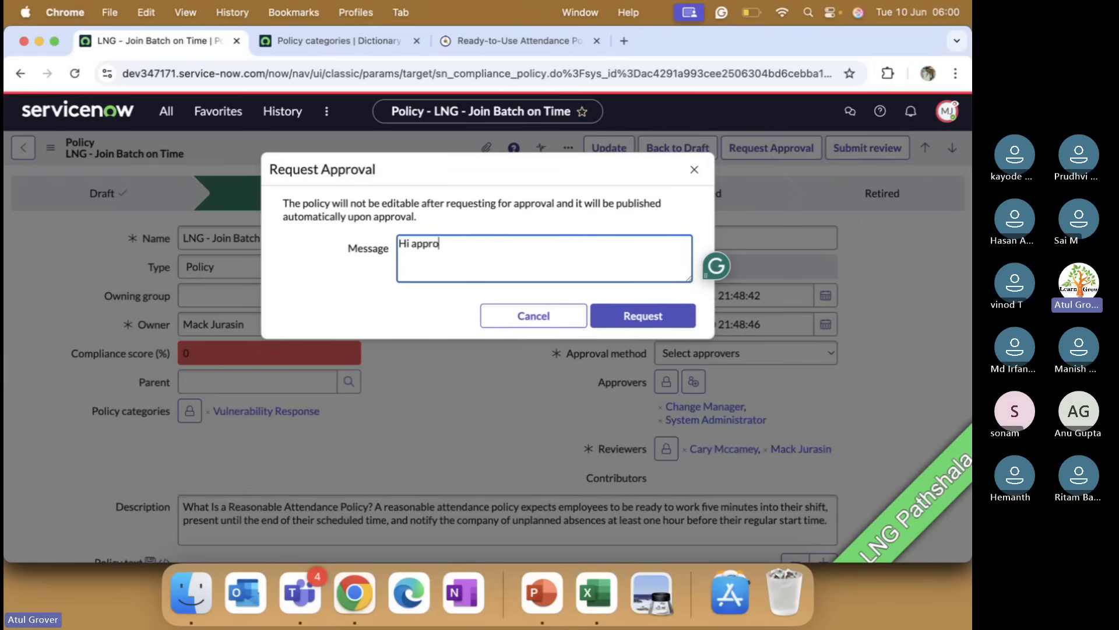
type(" oleaser approve iy")
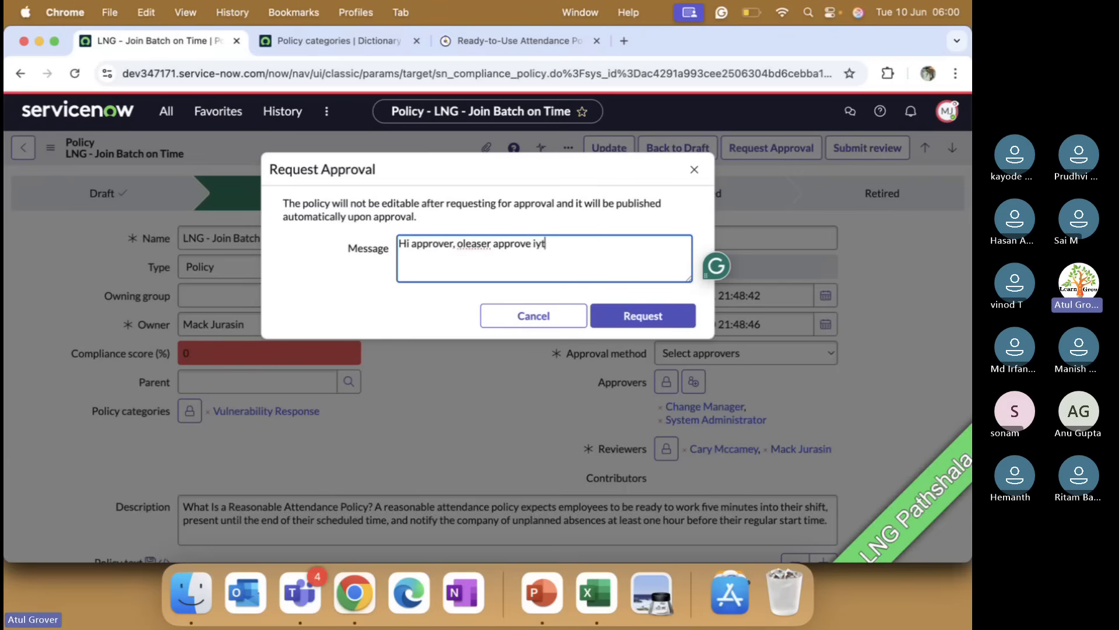
type("t")
left_click(597, 313)
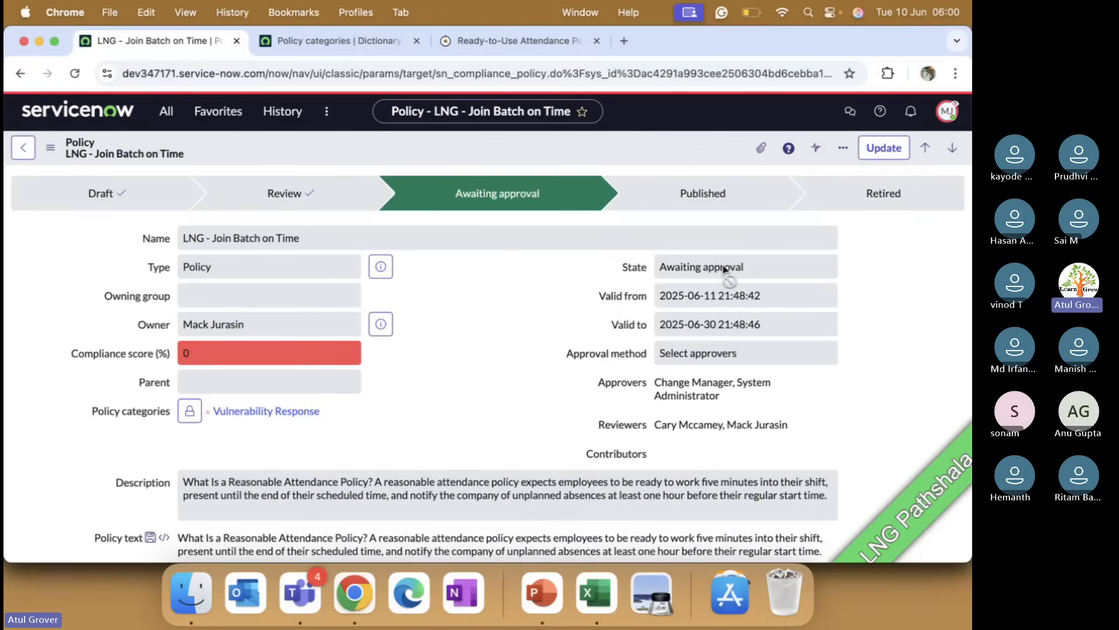
Step: Check the policy's approval records in the related lists at the bottom of the form
scroll(480, 312, "down", 20)
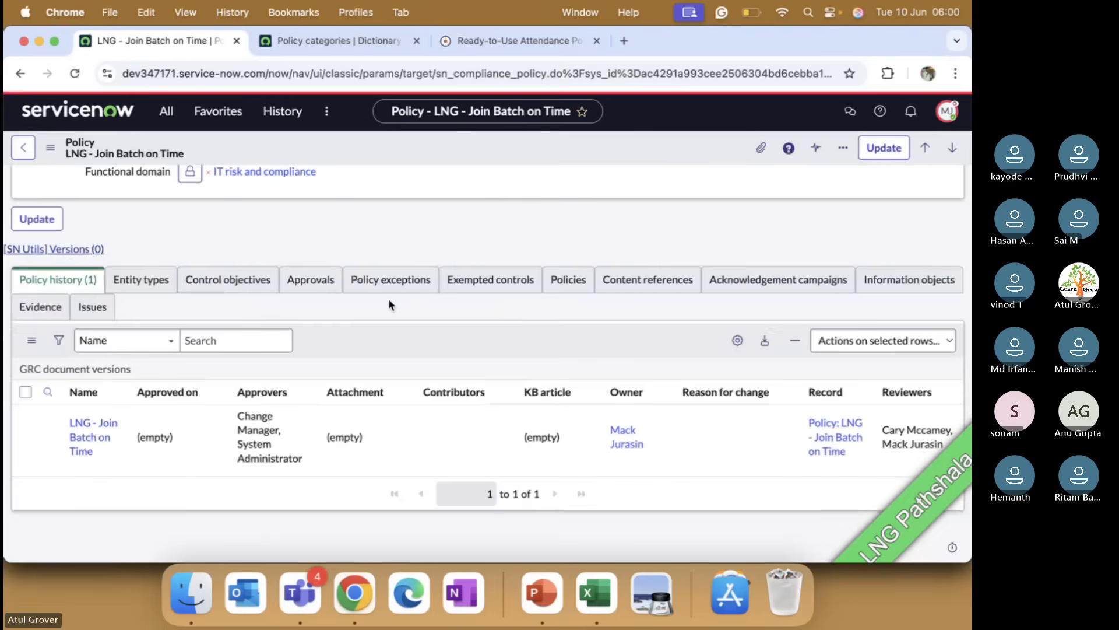
left_click(311, 280)
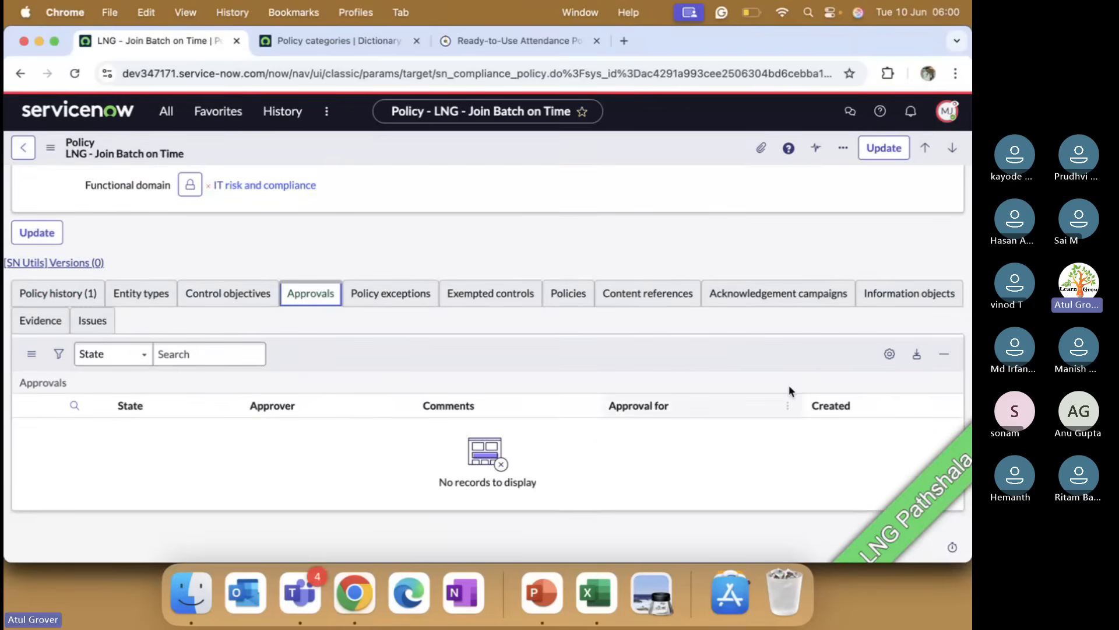
left_click(75, 73)
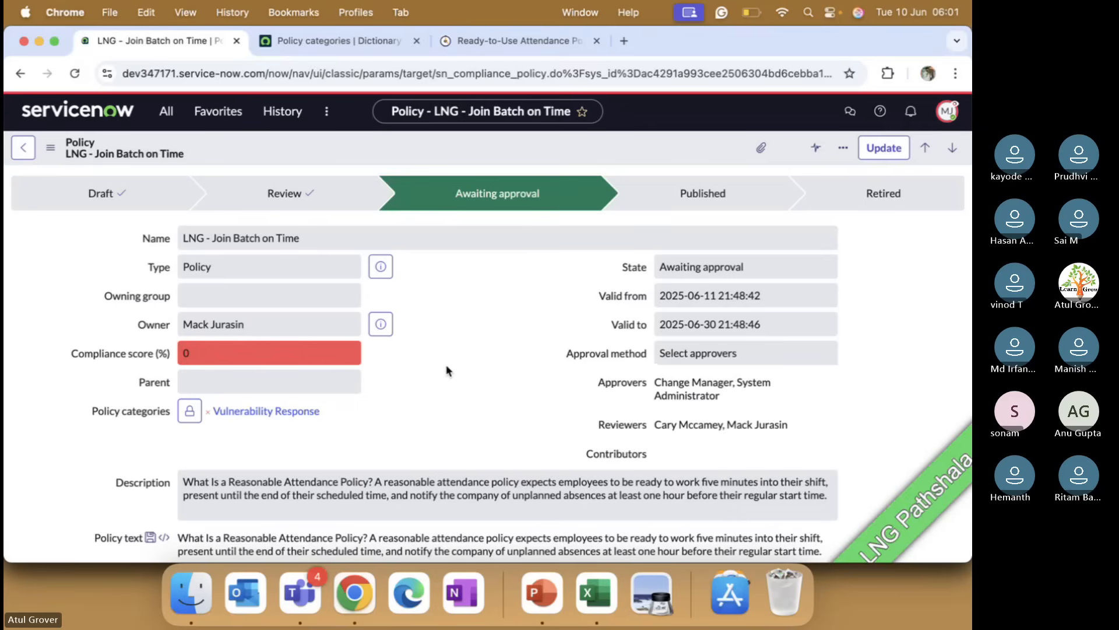
scroll(443, 379, "down", 10)
scroll(446, 370, "down", 15)
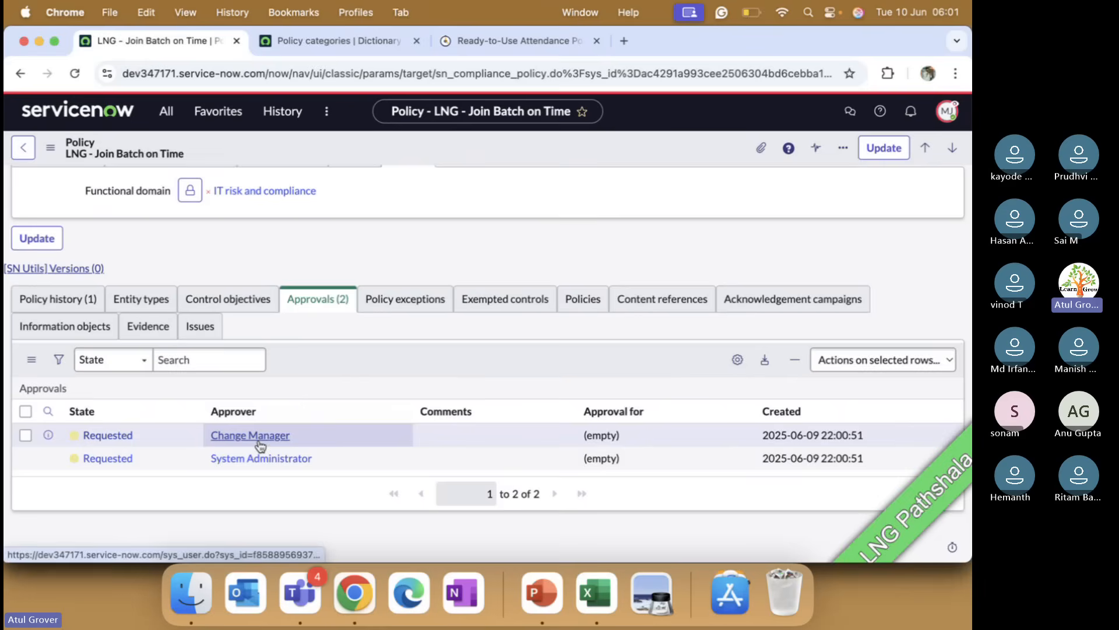
scroll(260, 443, "up", 20)
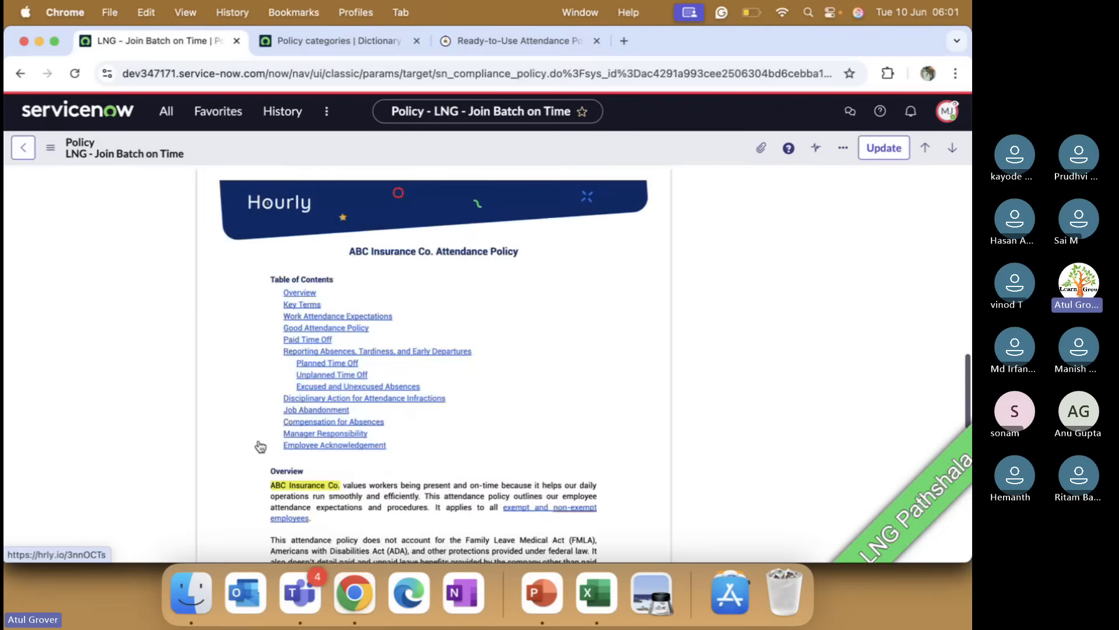
scroll(259, 441, "up", 10)
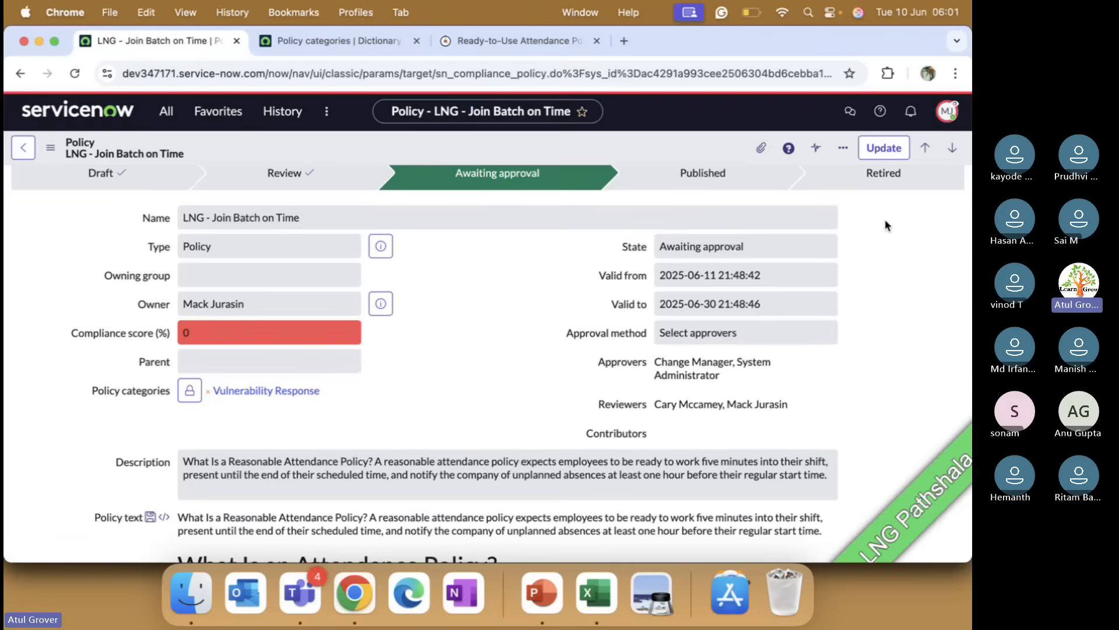
Step: End the user impersonation and search the navigator for "my app"
left_click(948, 112)
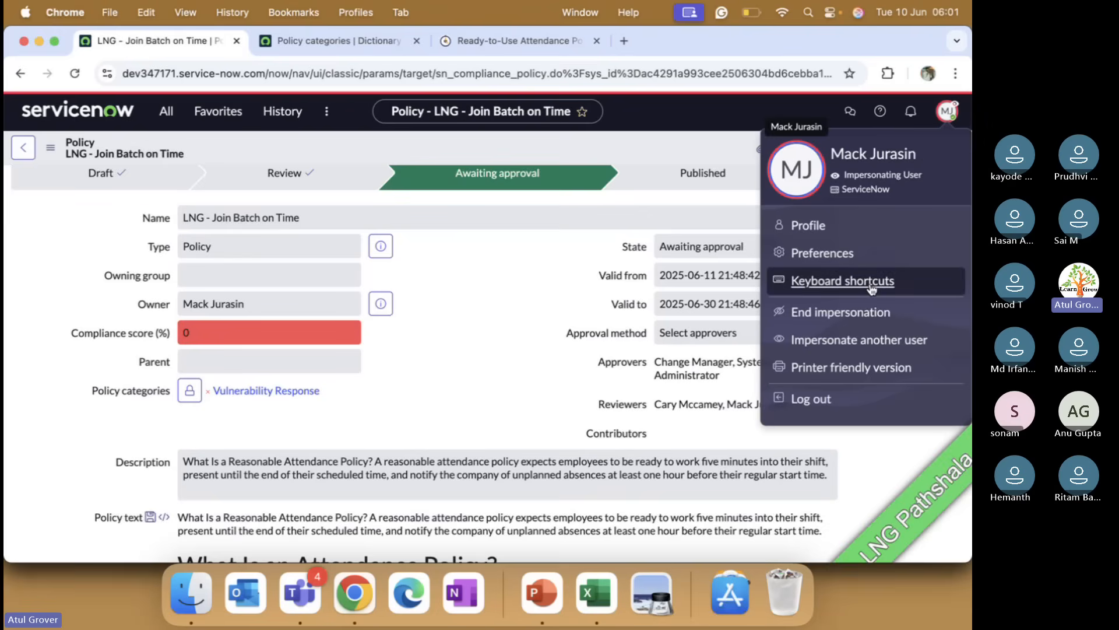
left_click(839, 313)
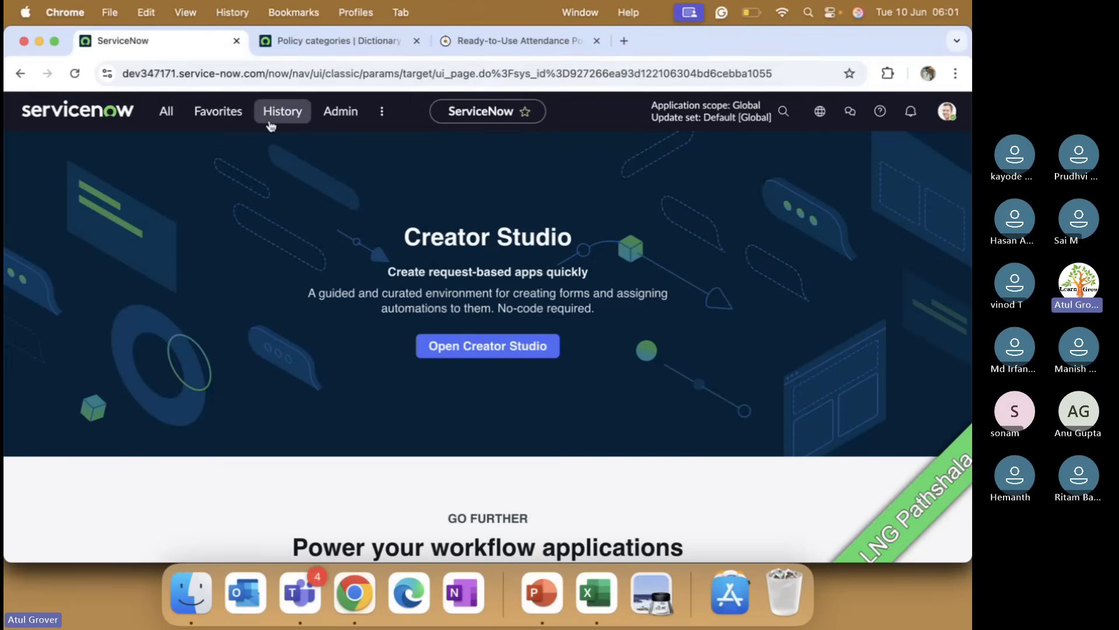
left_click(166, 112)
type("my app")
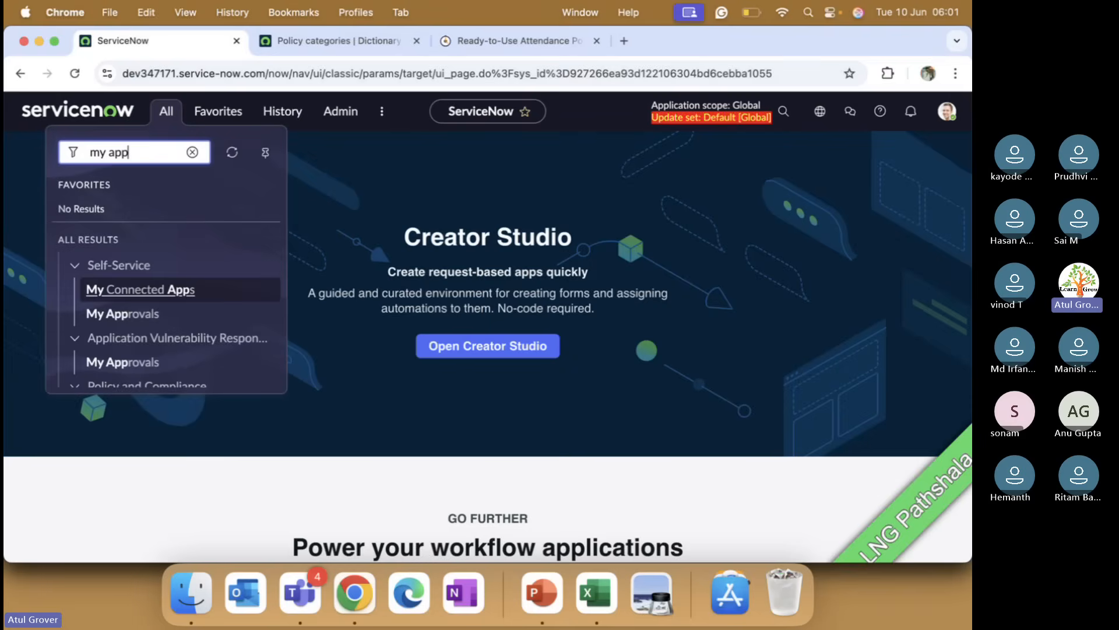
Step: Open the Employee Center portal at dev347171.service-now.com/esc in the third browser tab
left_click(490, 43)
left_click(451, 70)
type("dev347171.service-now.com/e")
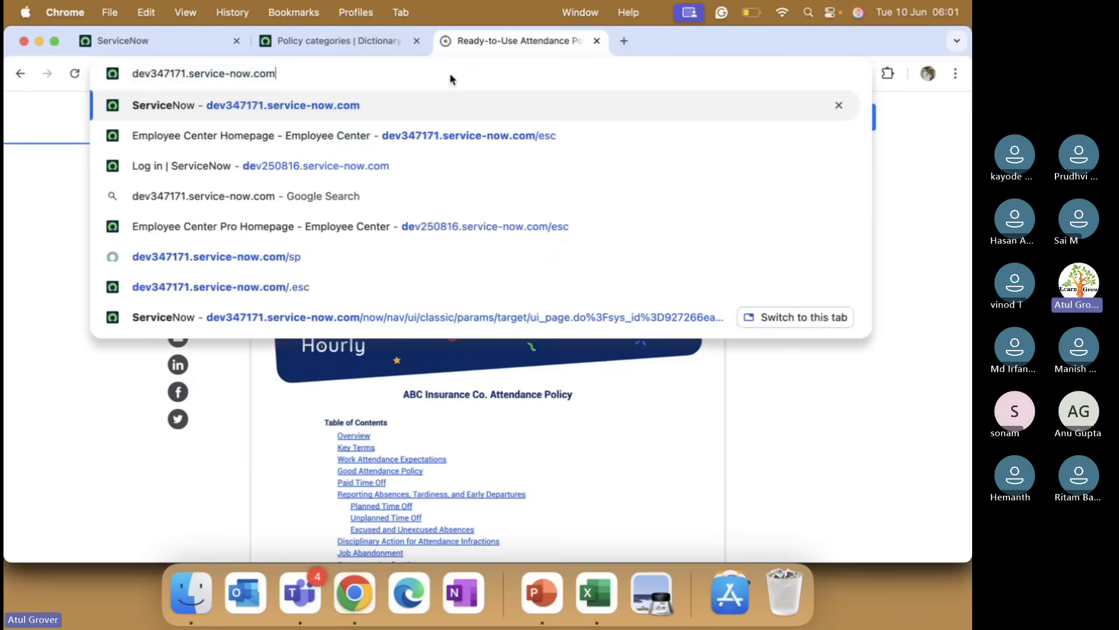
type("sc")
key("Return")
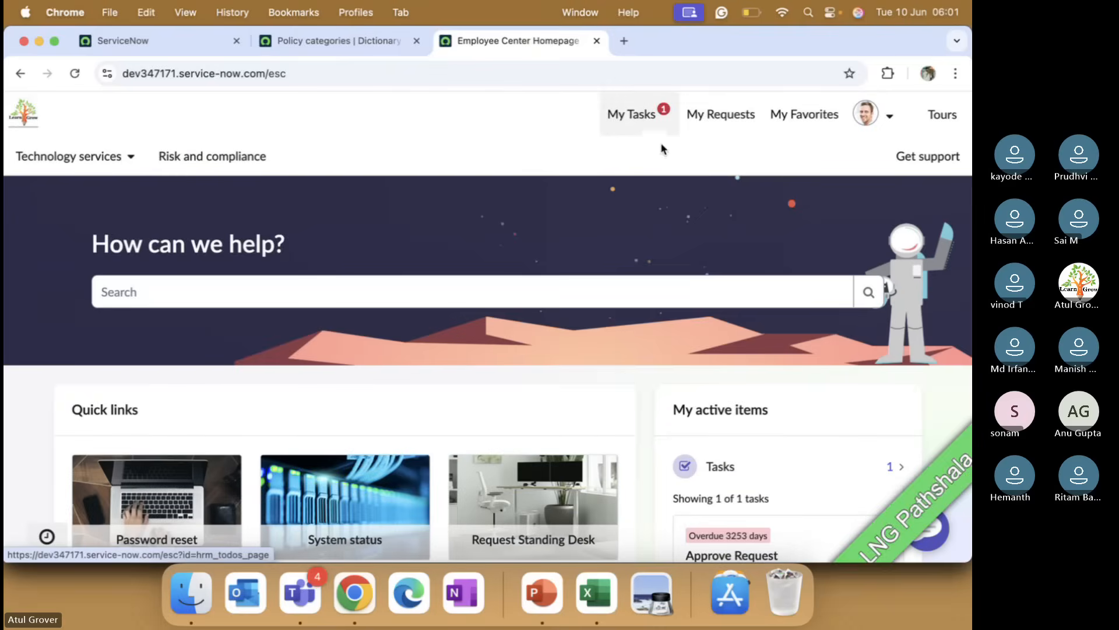
Step: Review the open tasks listed under the Employee Center's active items, then return to the portal home
scroll(687, 172, "down", 2)
scroll(688, 171, "down", 5)
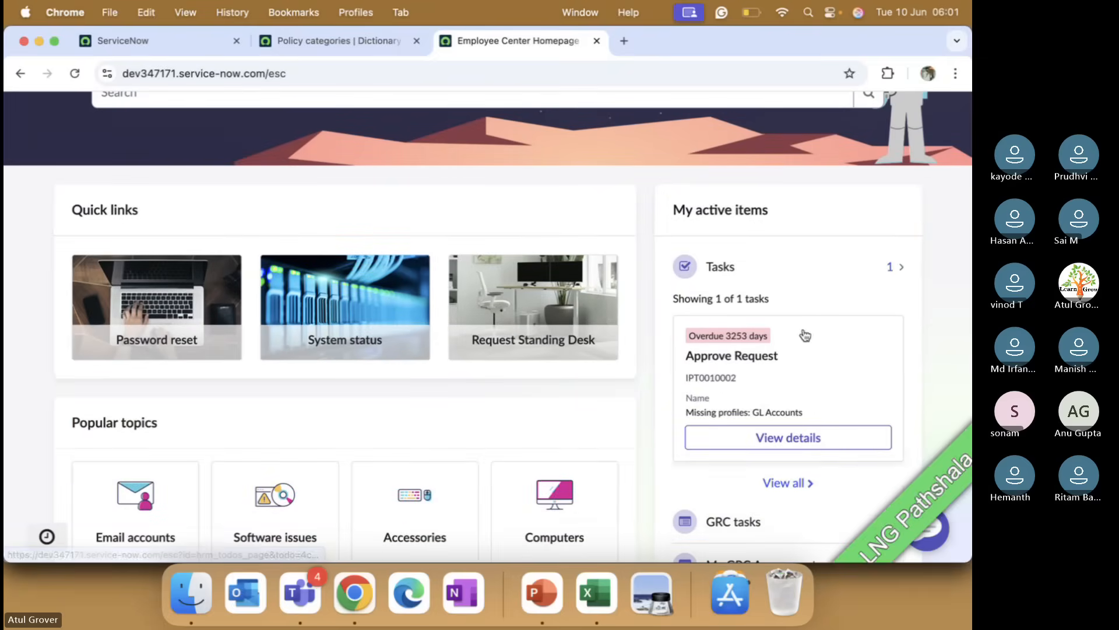
scroll(806, 486, "down", 2)
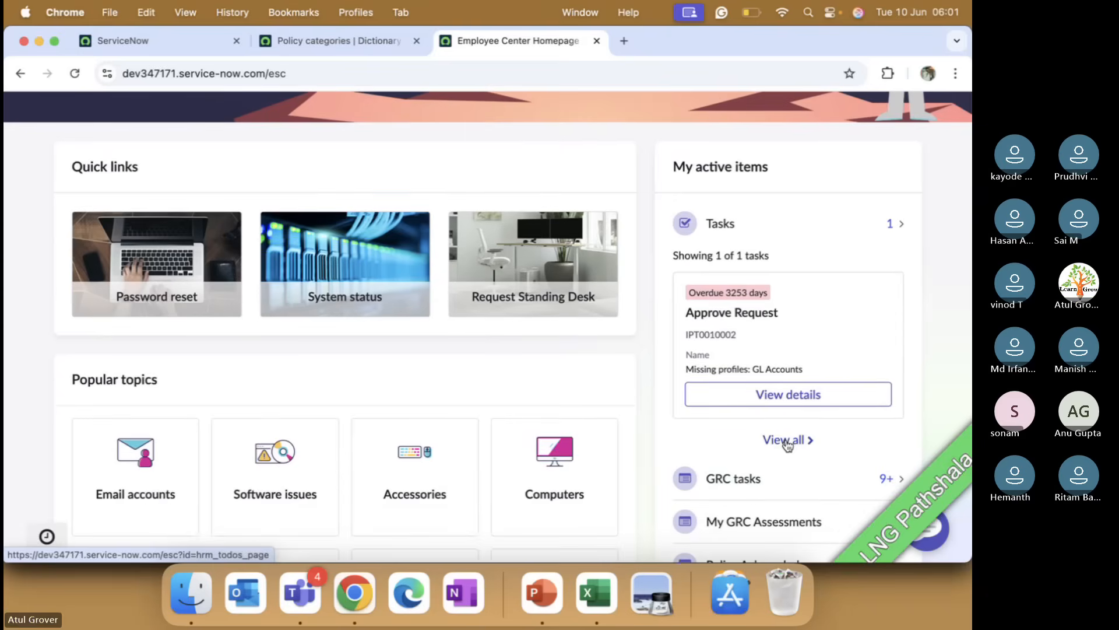
left_click(787, 441)
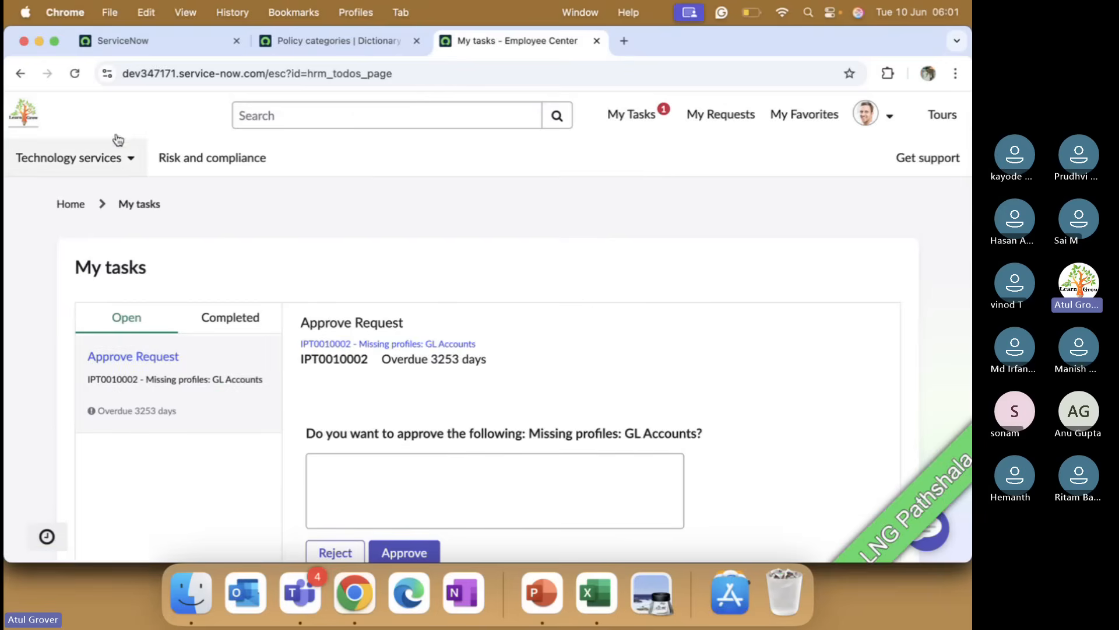
left_click(21, 74)
Step: Open the pending approval for LNG - Join Batch on Time from GRC tasks, set its state to Approved, and save
scroll(670, 315, "down", 5)
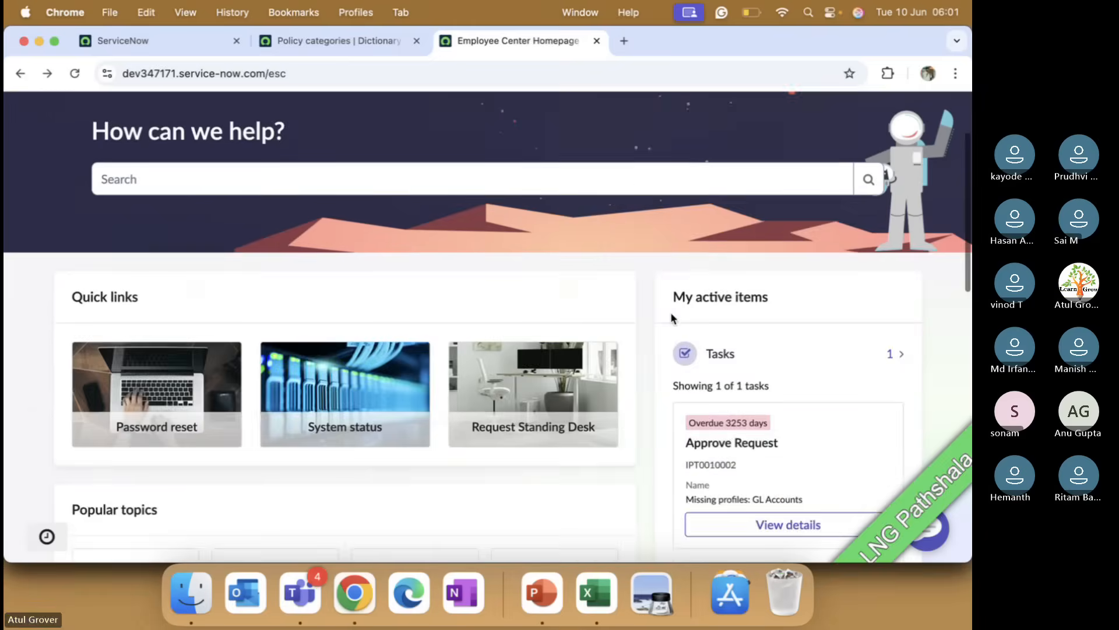
scroll(765, 432, "down", 1)
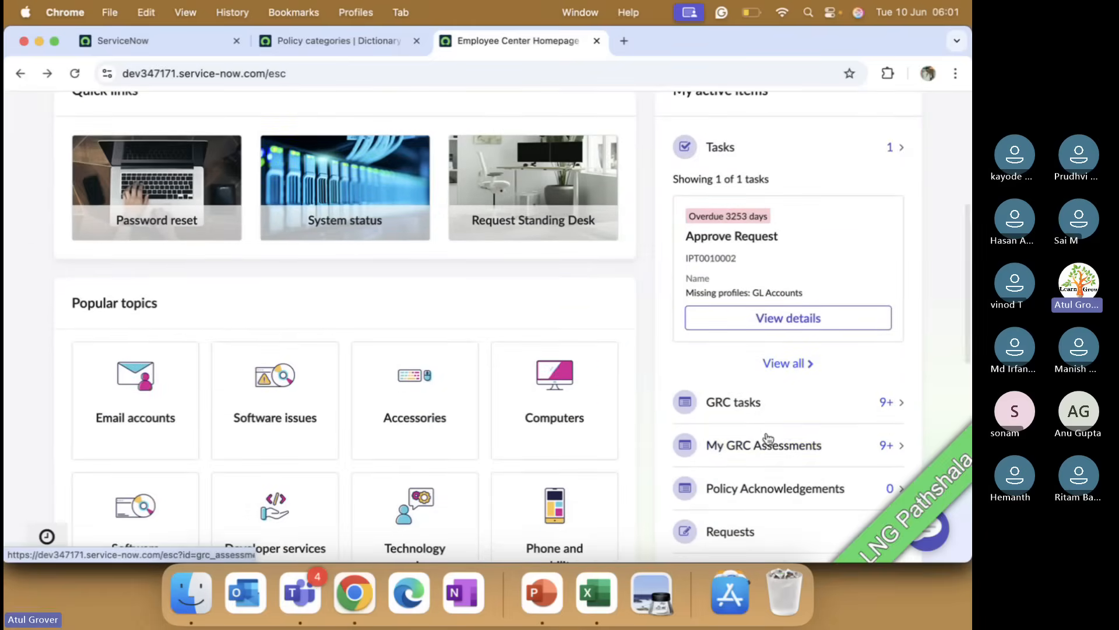
scroll(781, 452, "down", 3)
scroll(782, 452, "down", 1)
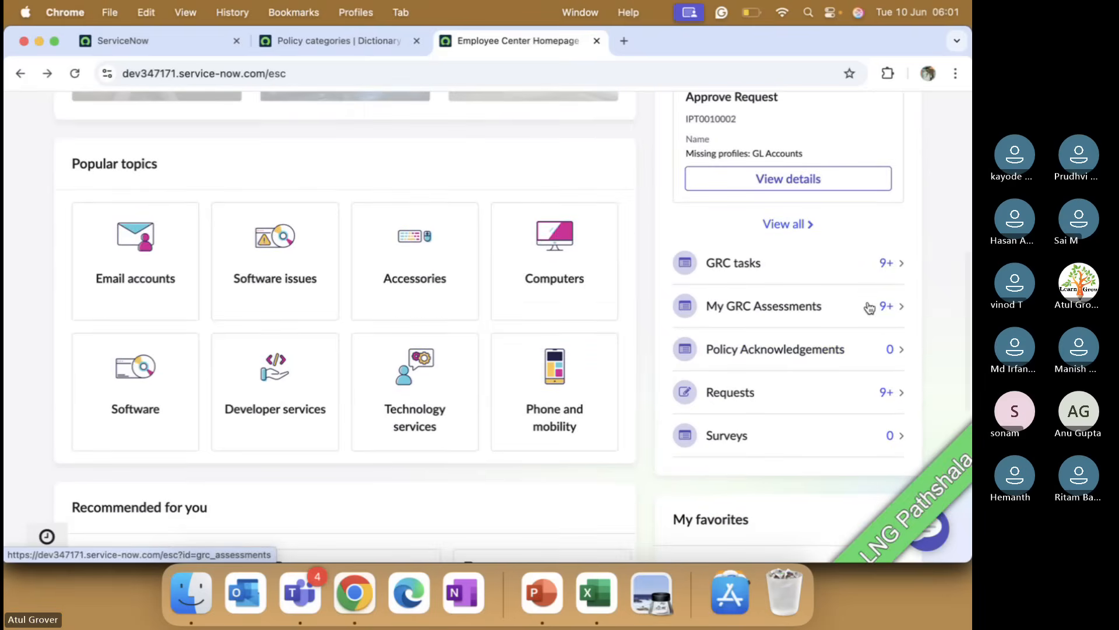
left_click(896, 266)
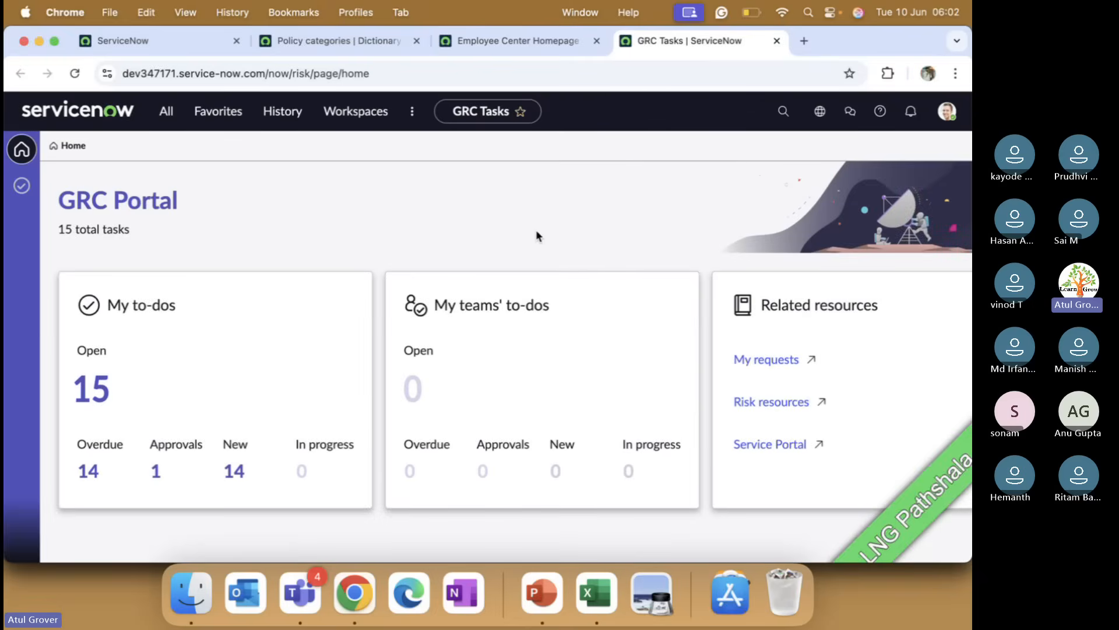
left_click(156, 474)
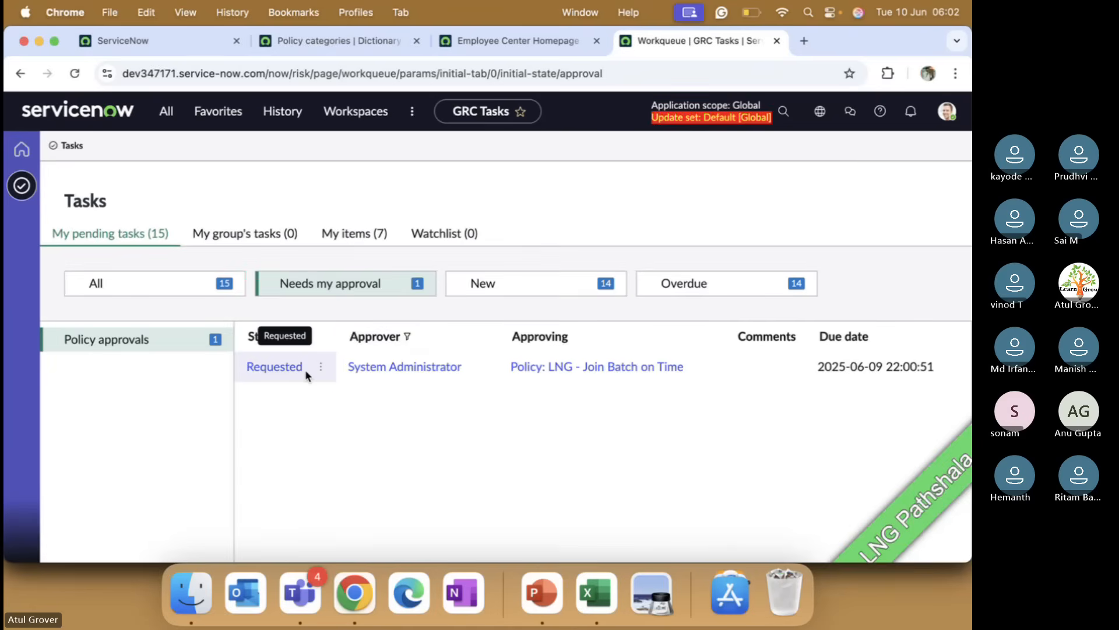
left_click(304, 369)
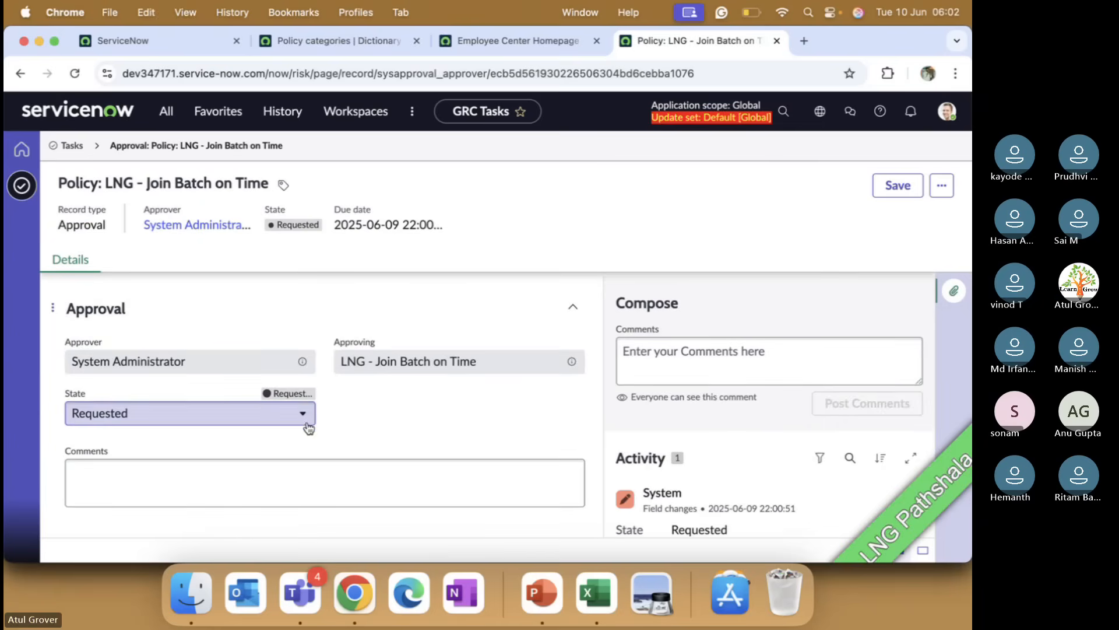
left_click(303, 414)
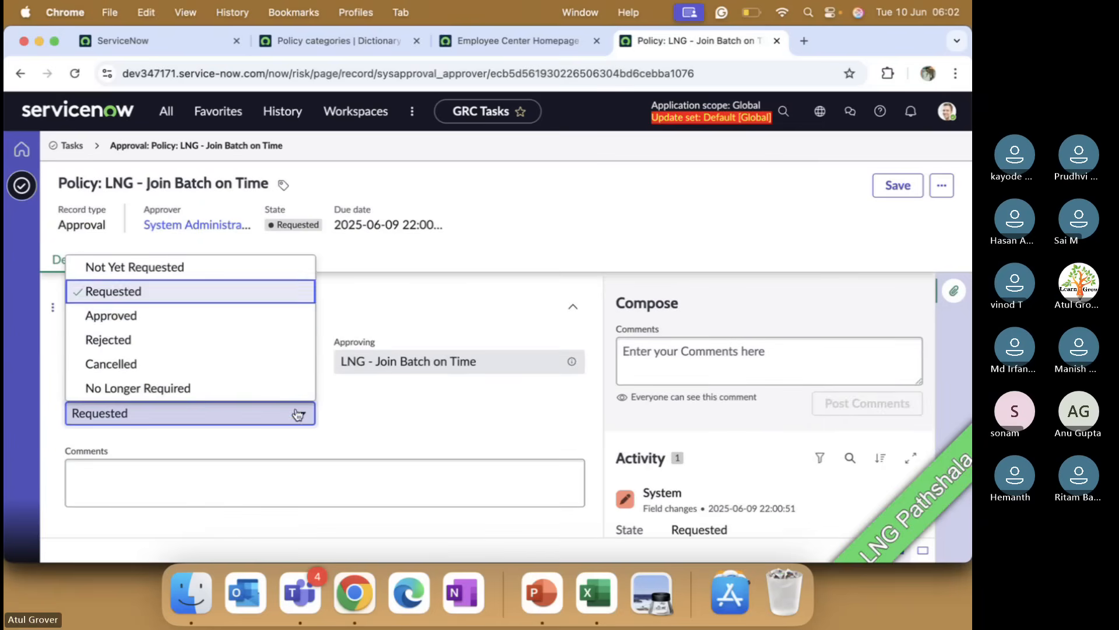
left_click(171, 321)
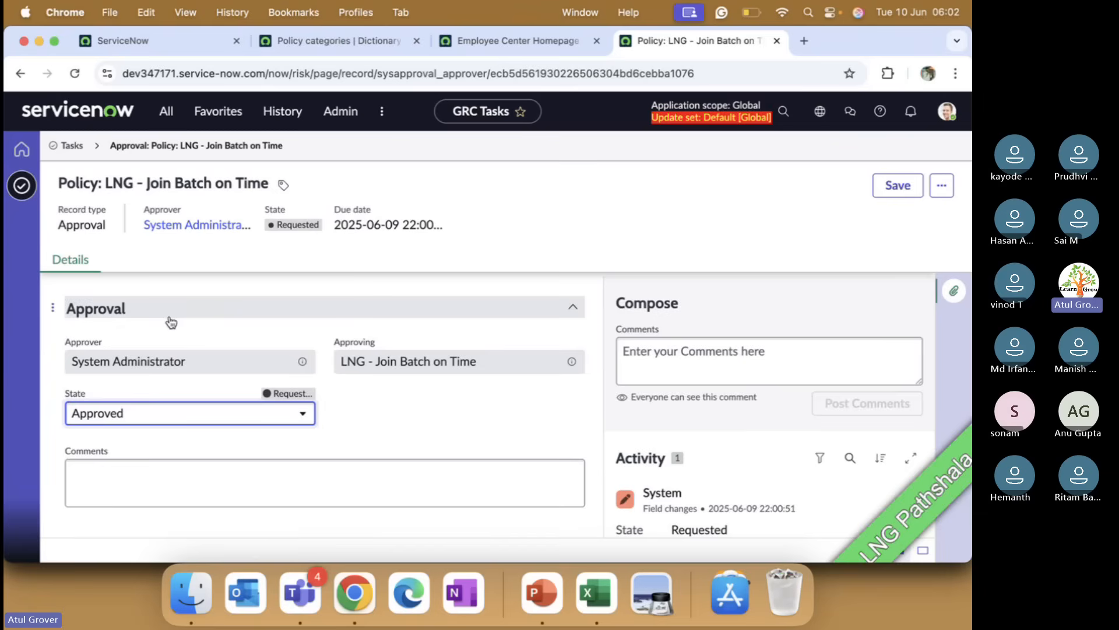
left_click(887, 194)
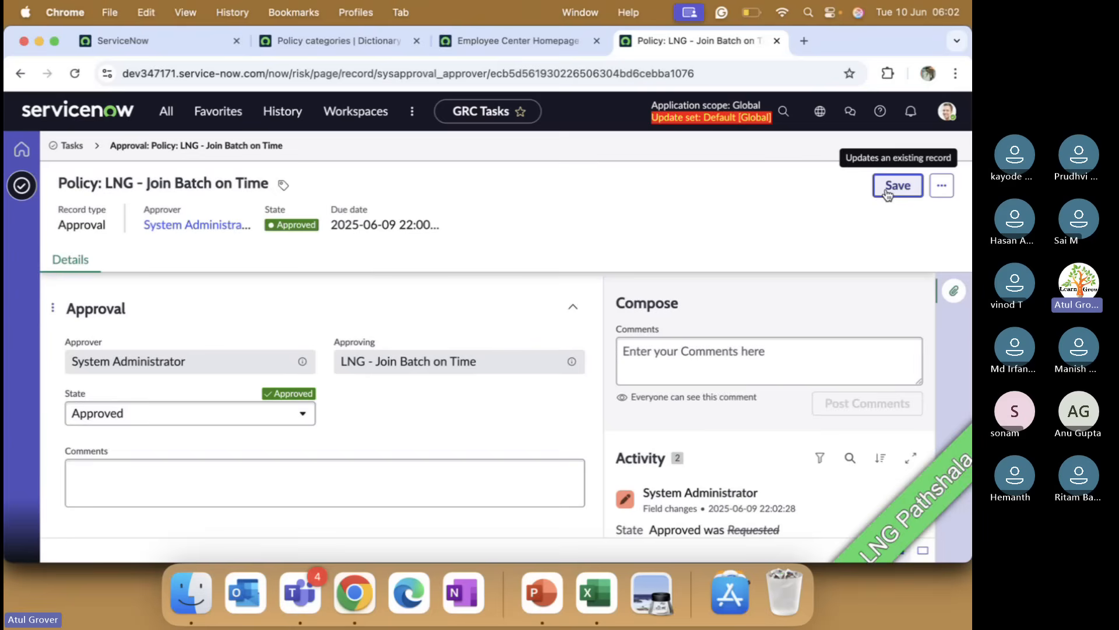
Step: Open the LNG - Join Batch on Time policy from the All policies list in the Compliance Workspace
left_click(150, 37)
left_click(382, 111)
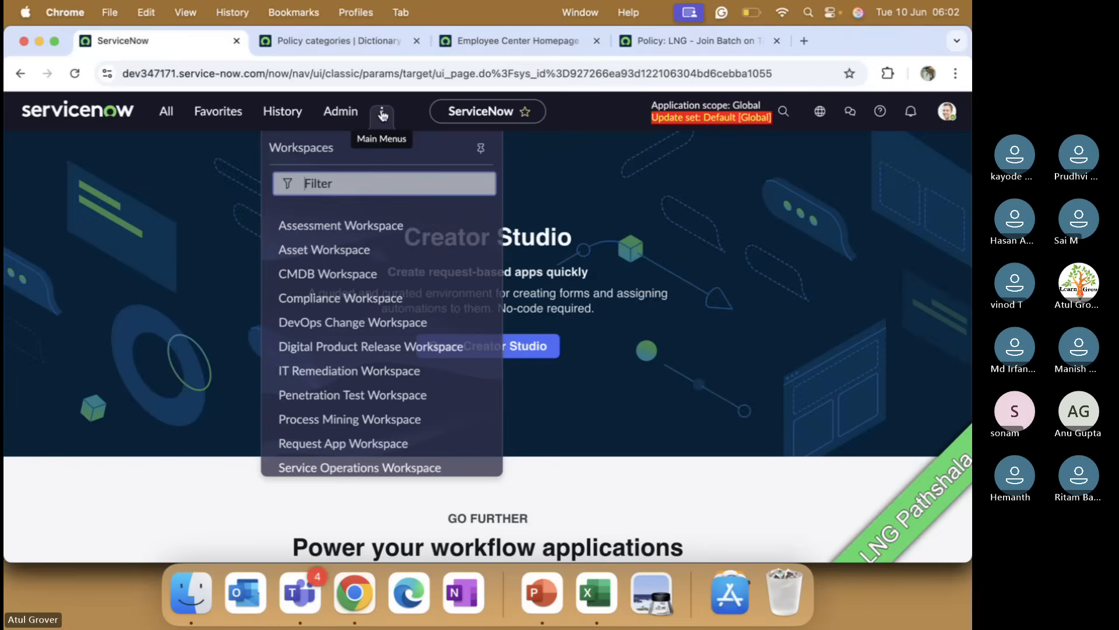
left_click(355, 293)
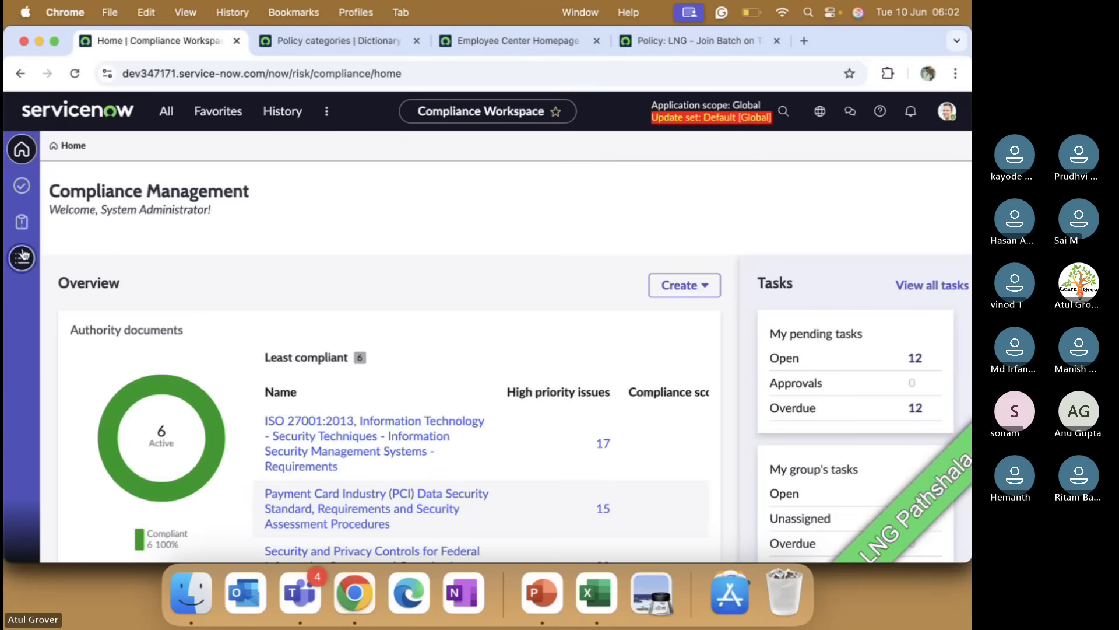
left_click(22, 257)
scroll(122, 362, "down", 3)
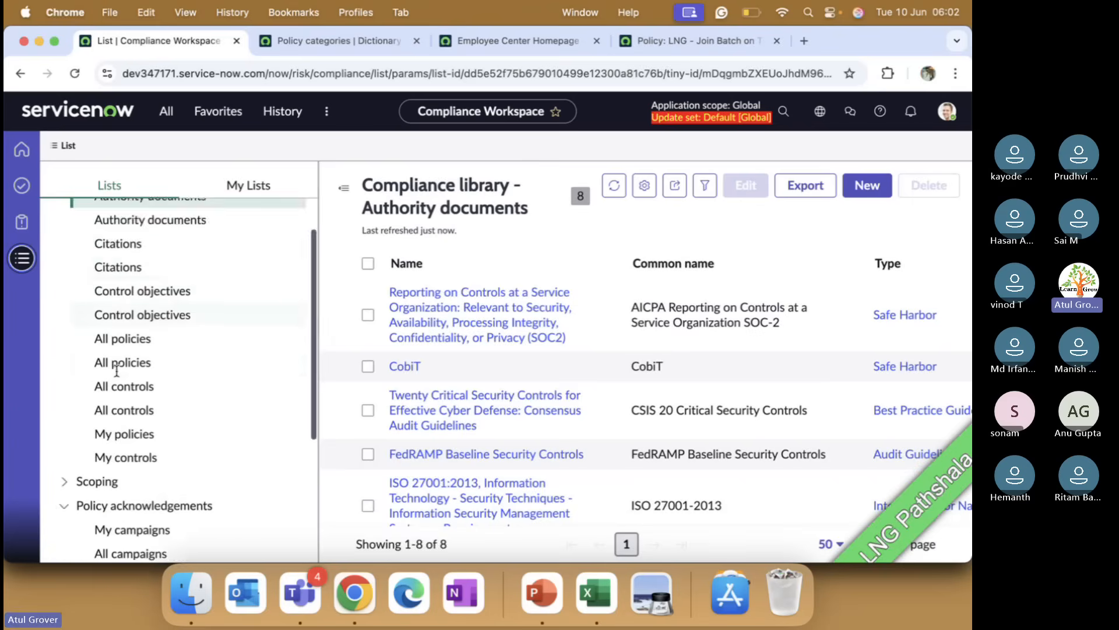
left_click(132, 363)
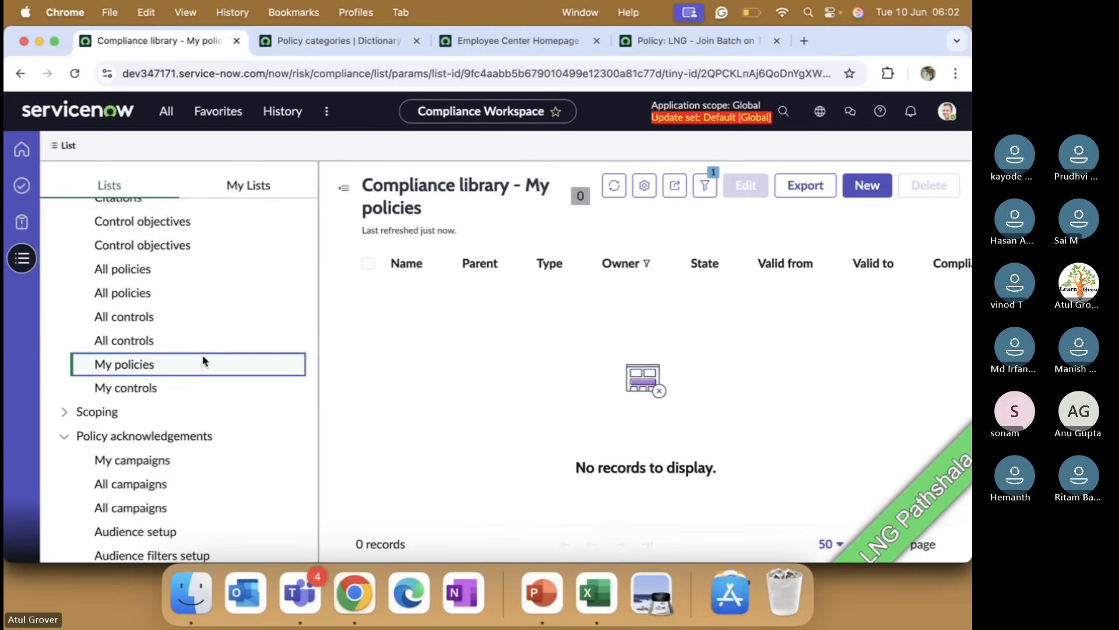
scroll(145, 420, "up", 2)
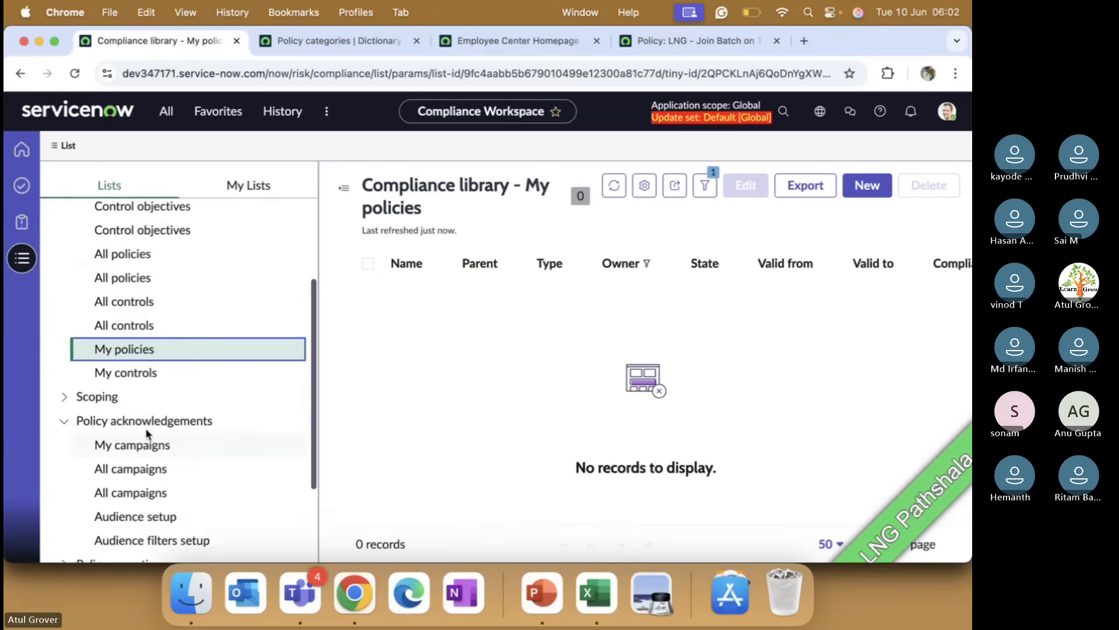
left_click(127, 339)
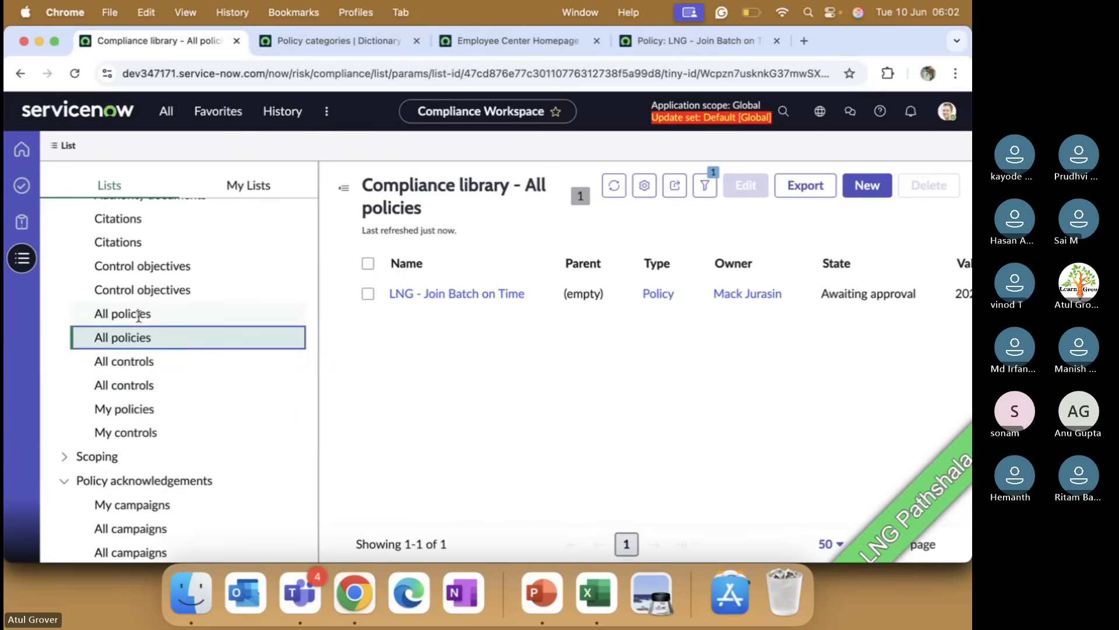
left_click(484, 295)
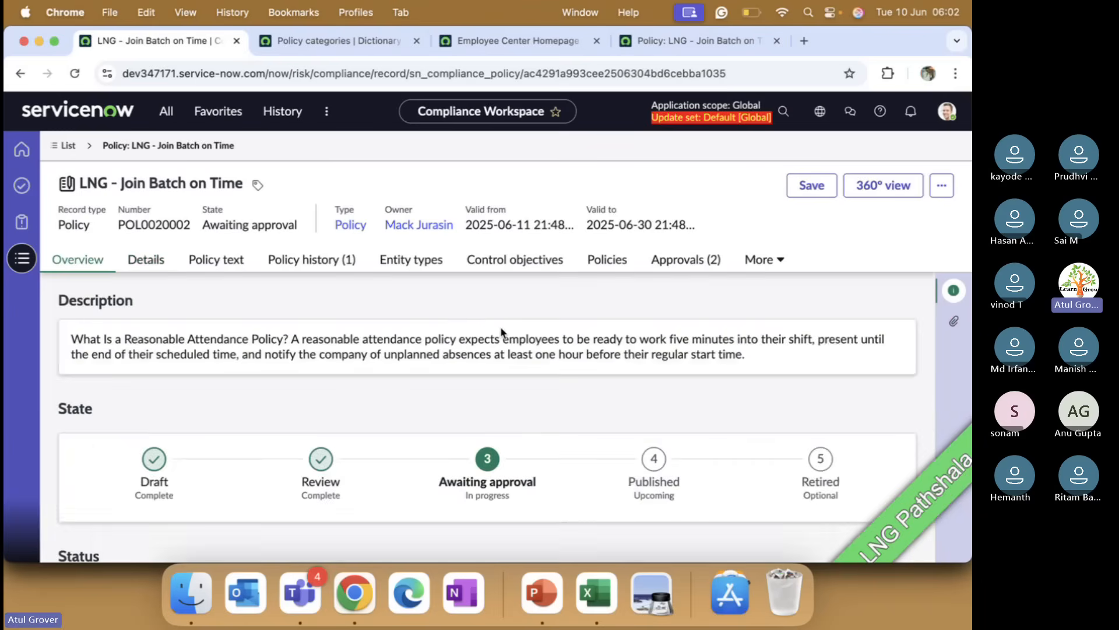
Step: Approve the Change Manager's pending approval for the LNG - Join Batch on Time policy and save it
scroll(500, 329, "down", 10)
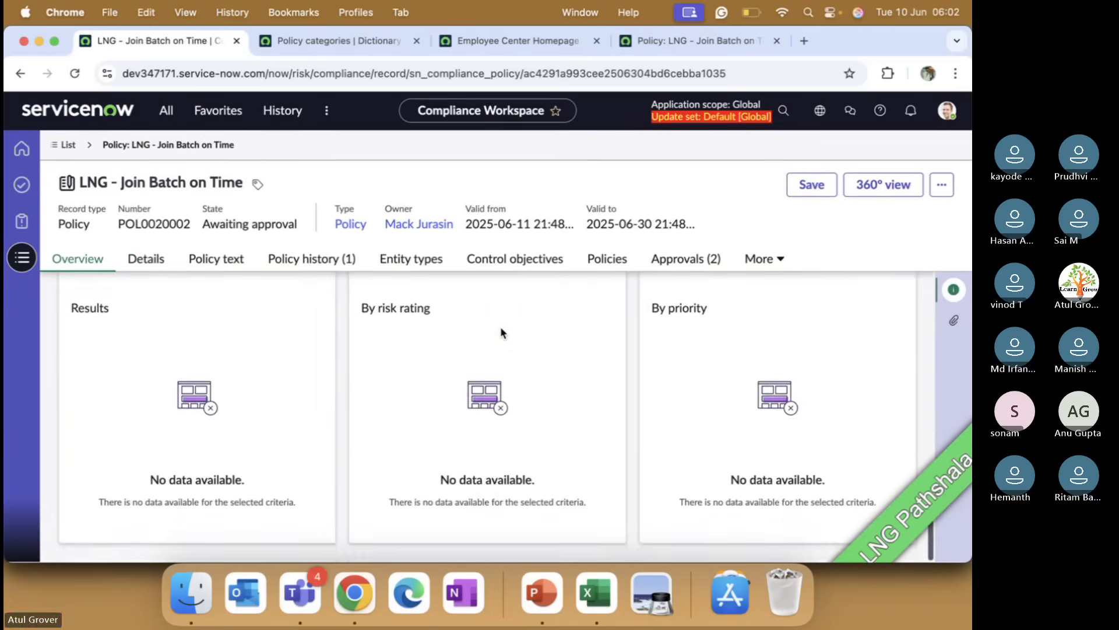
scroll(501, 330, "up", 3)
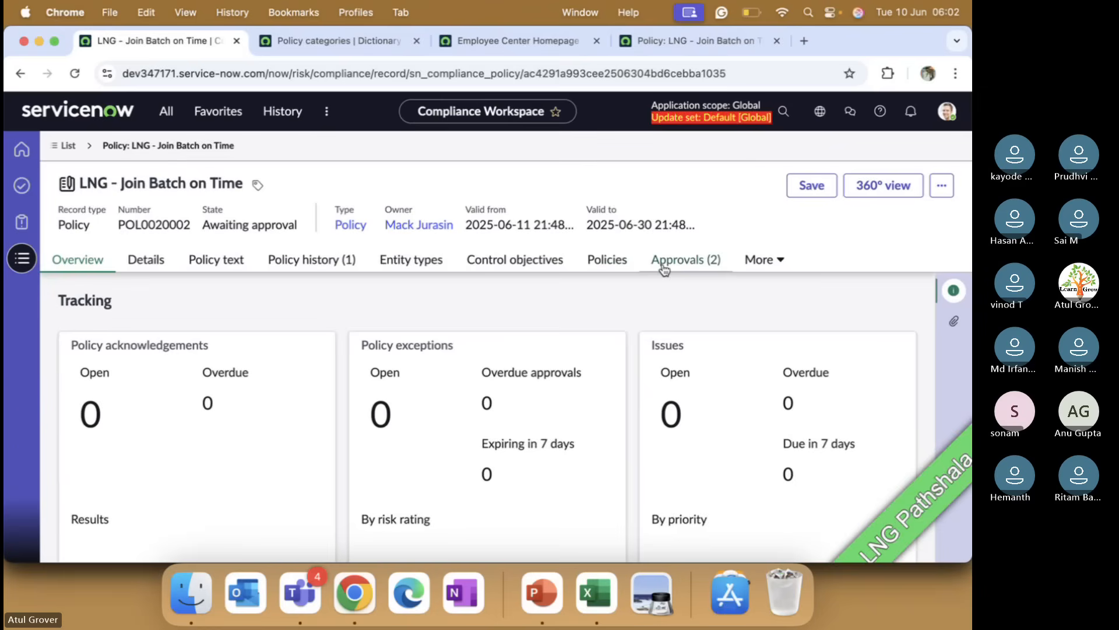
left_click(684, 261)
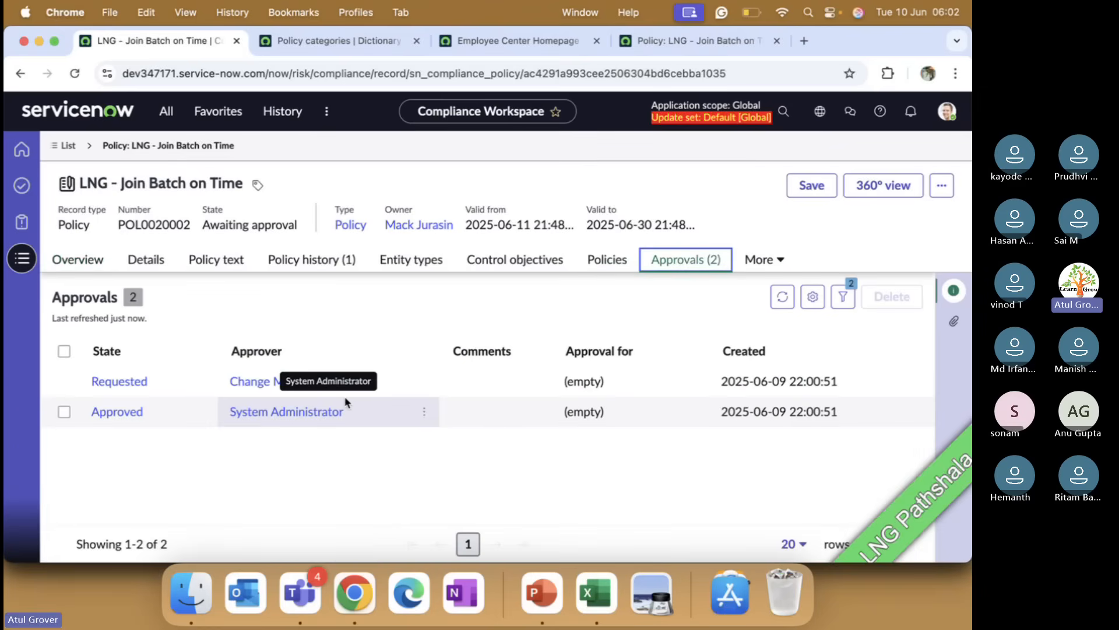
left_click(132, 382)
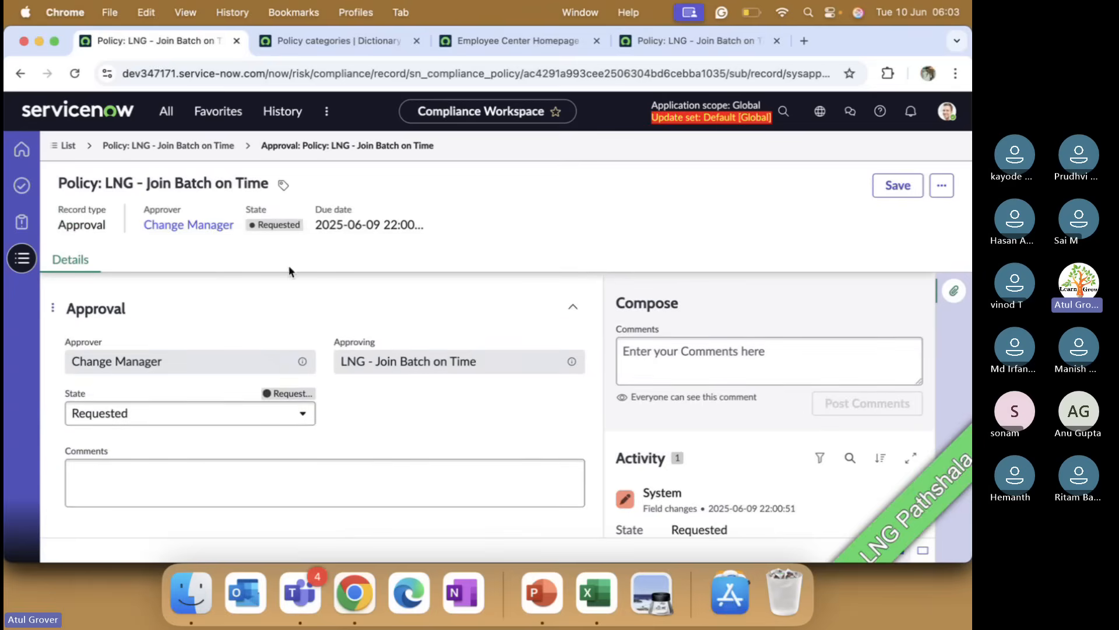
left_click(256, 421)
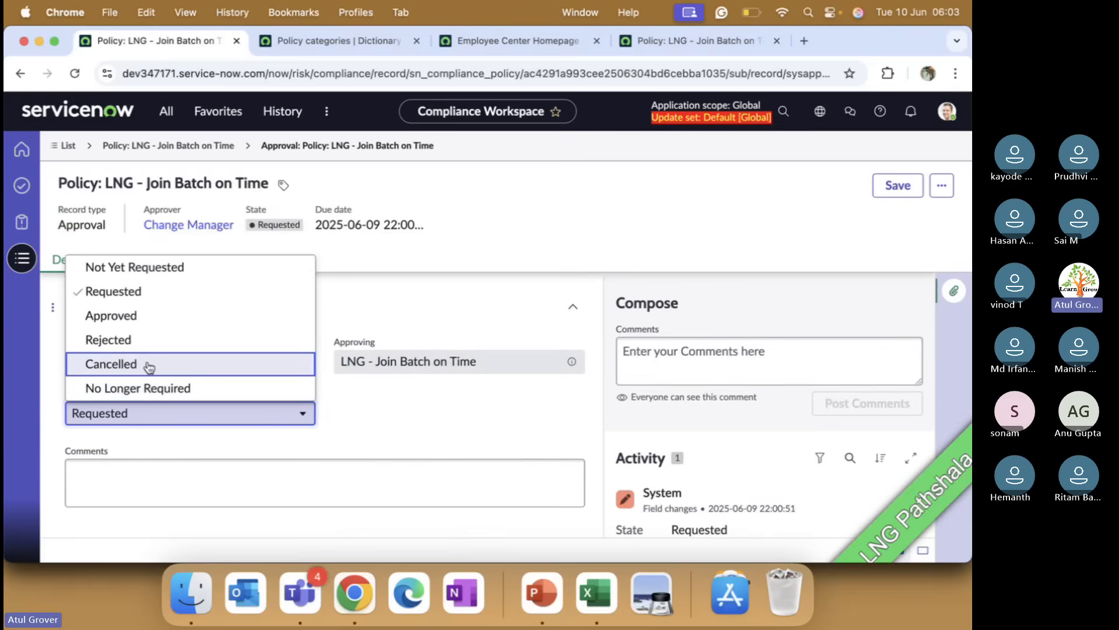
left_click(142, 320)
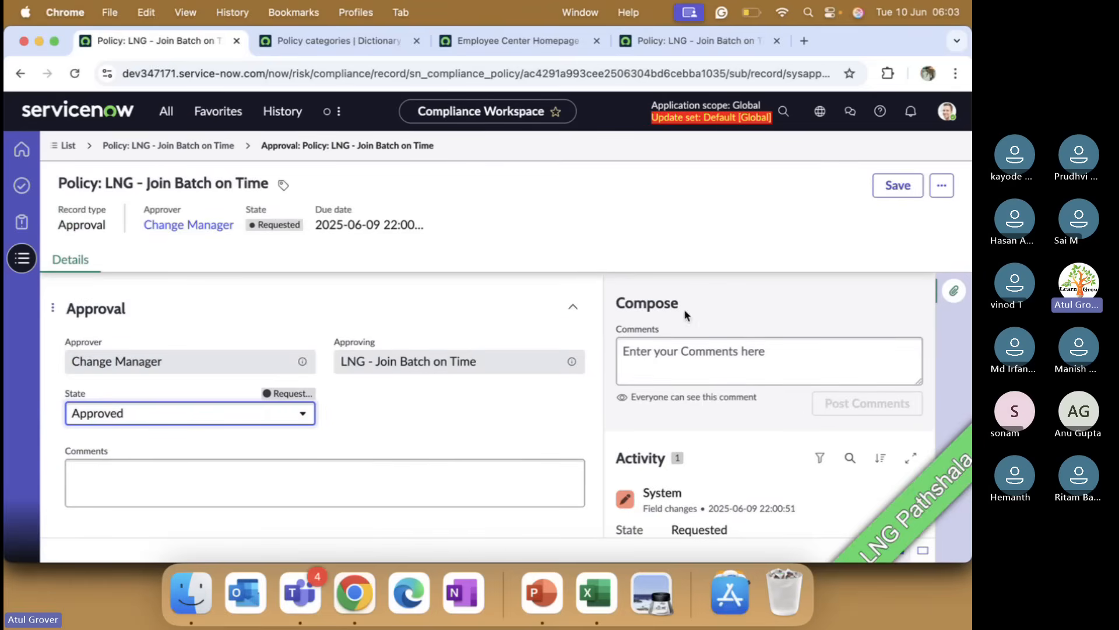
left_click(888, 188)
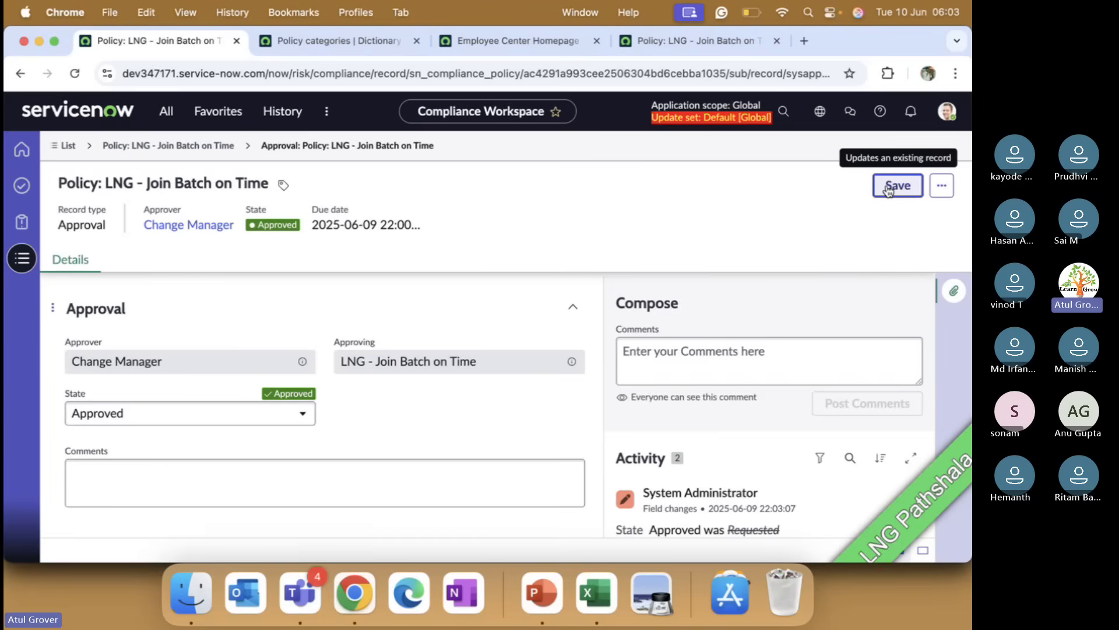
Step: Return to the policy record and examine its expanded header fields, Overview and Details tabs
left_click(177, 145)
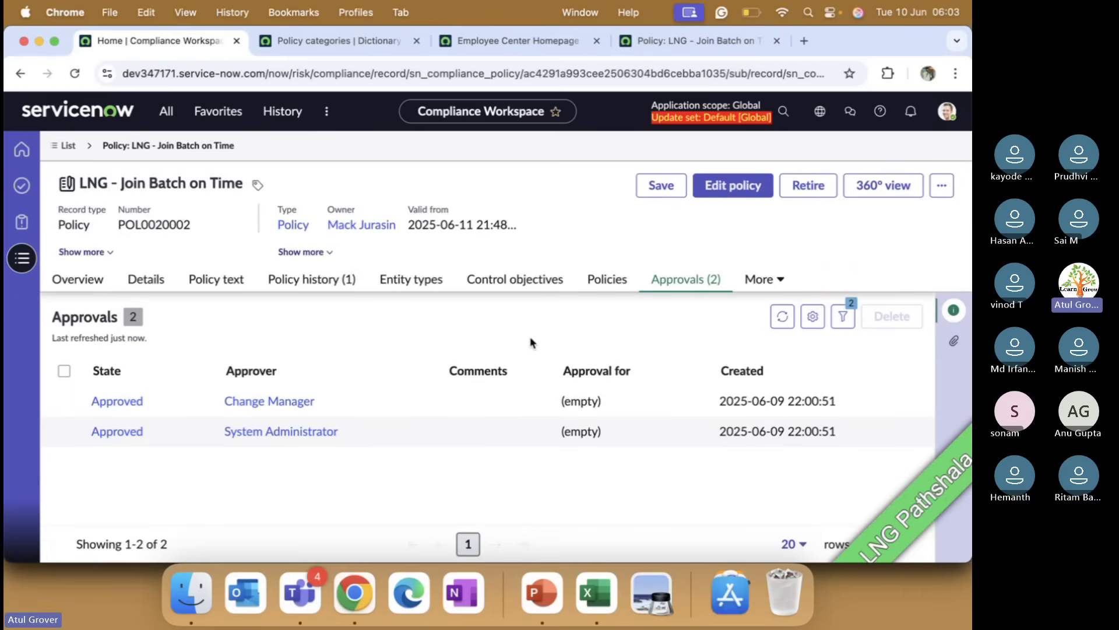
left_click(328, 253)
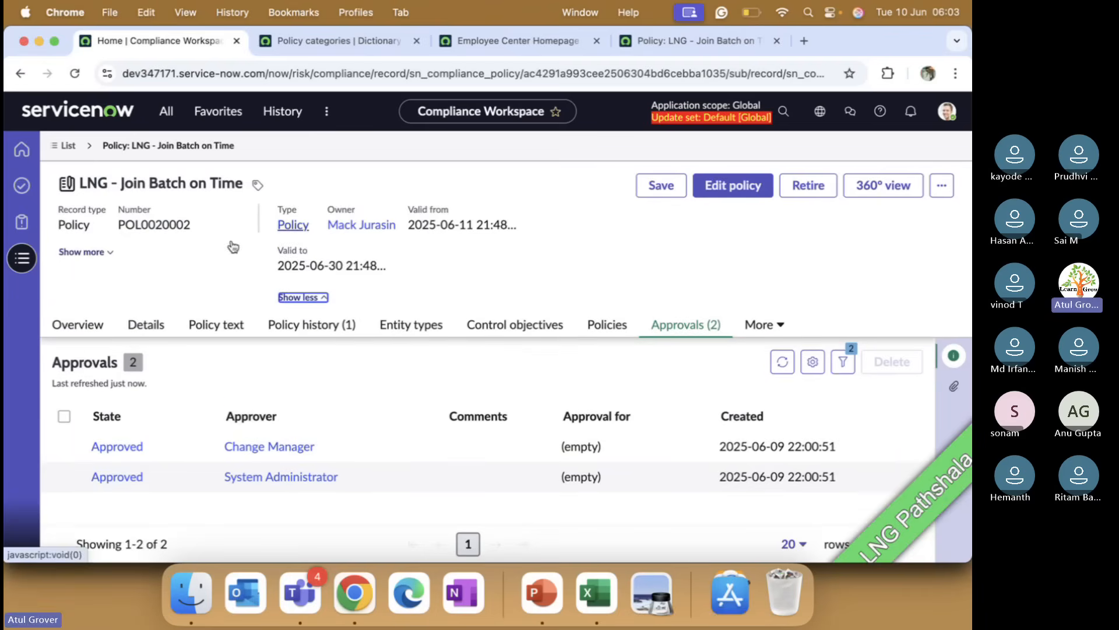
left_click(81, 252)
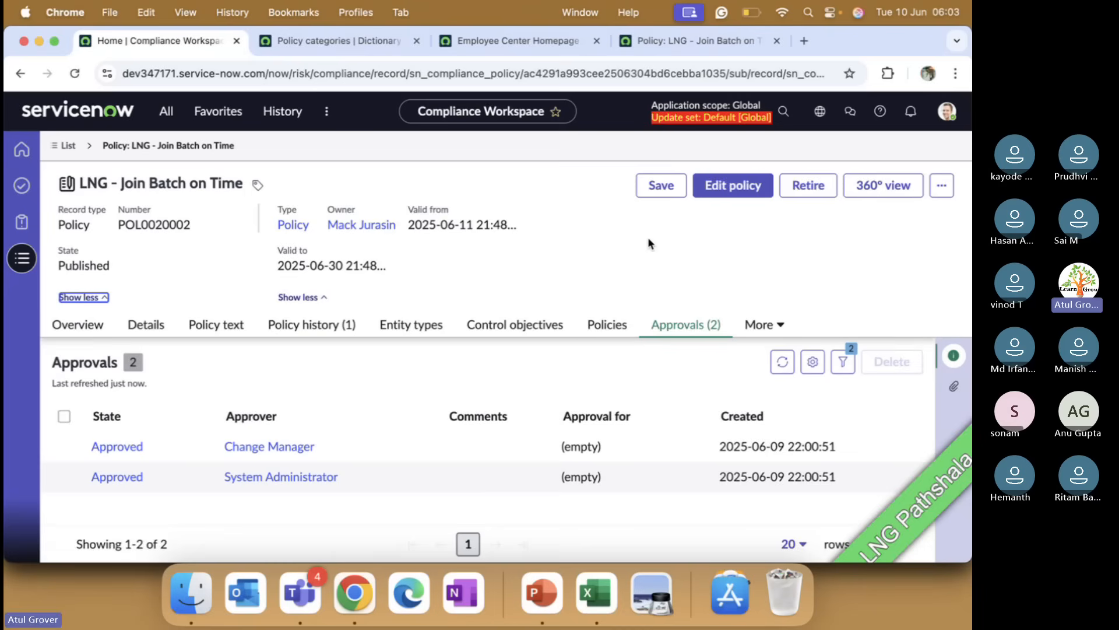
left_click(670, 186)
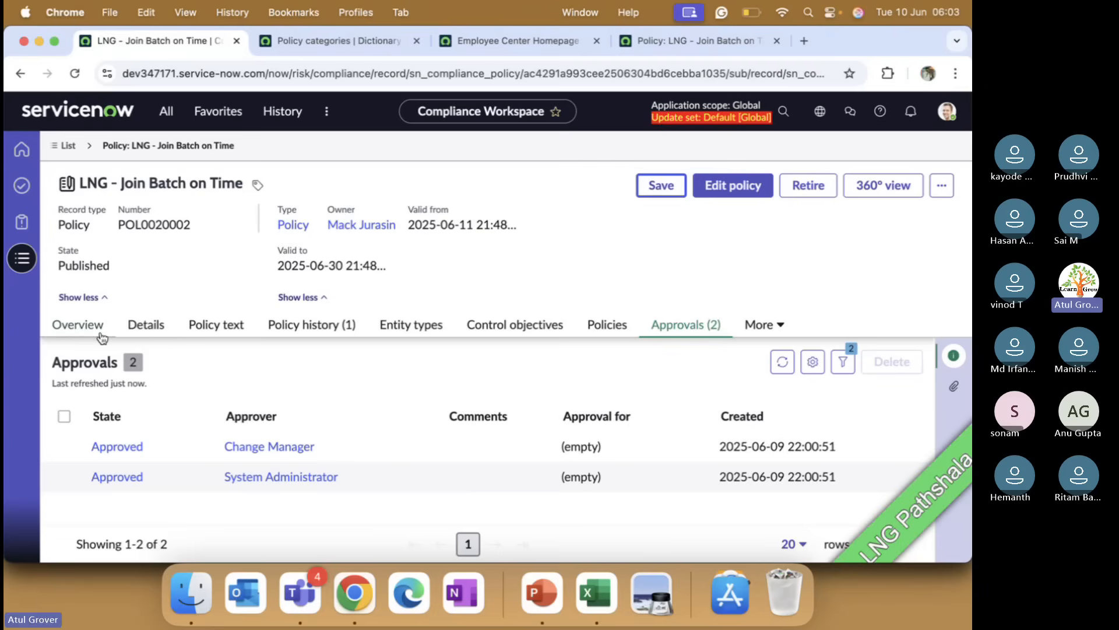
left_click(142, 325)
left_click(87, 325)
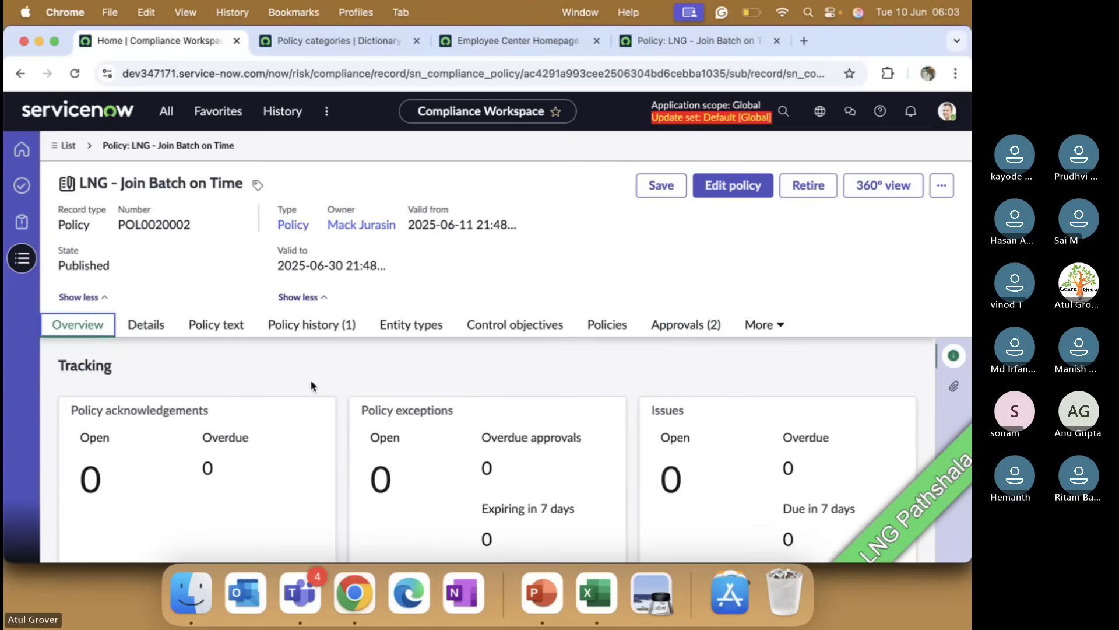
scroll(423, 405, "down", 5)
scroll(425, 411, "up", 6)
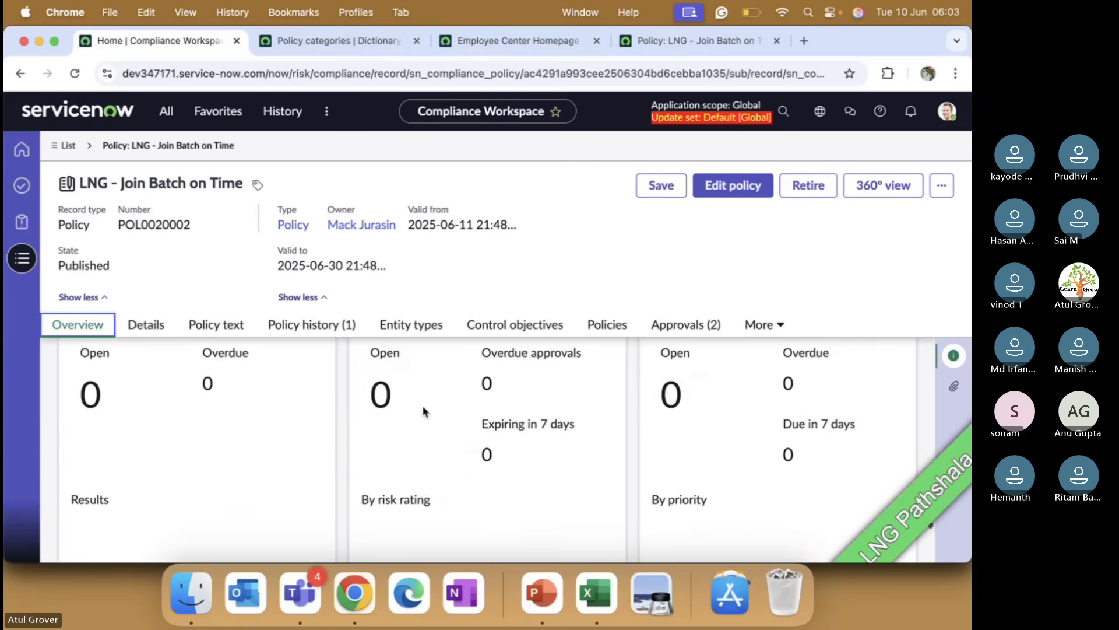
scroll(425, 407, "up", 2)
scroll(425, 407, "down", 6)
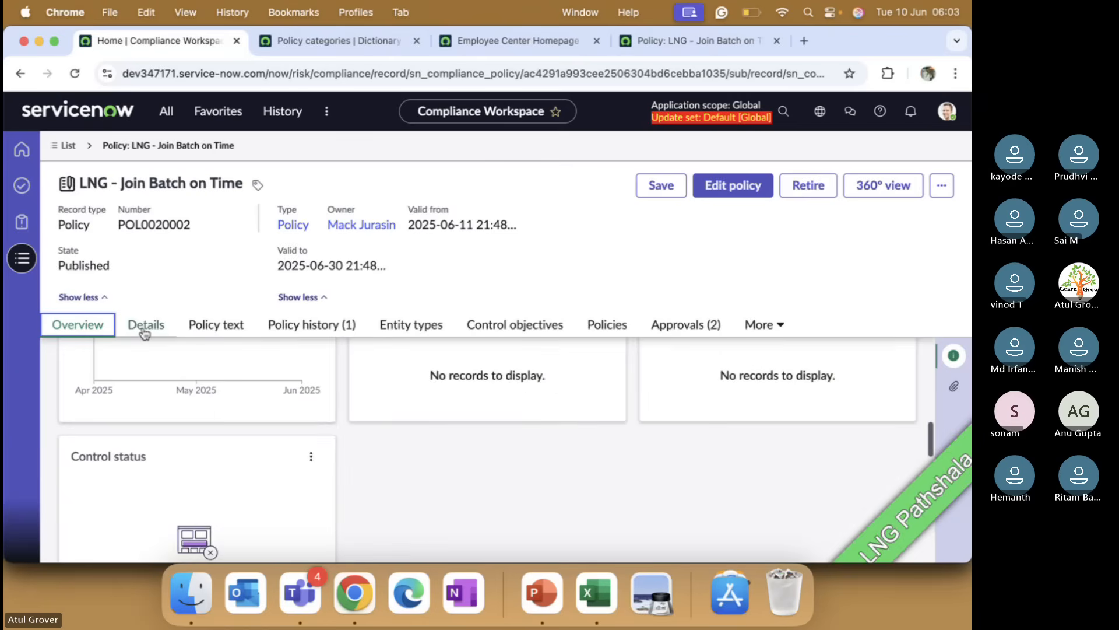
left_click(144, 331)
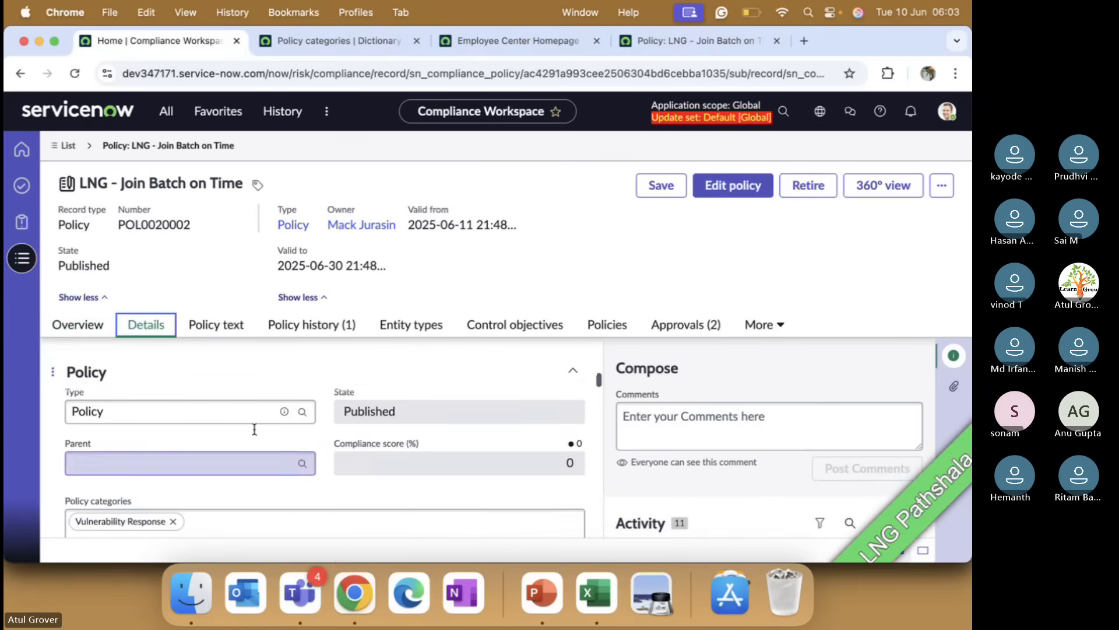
scroll(326, 437, "up", 1)
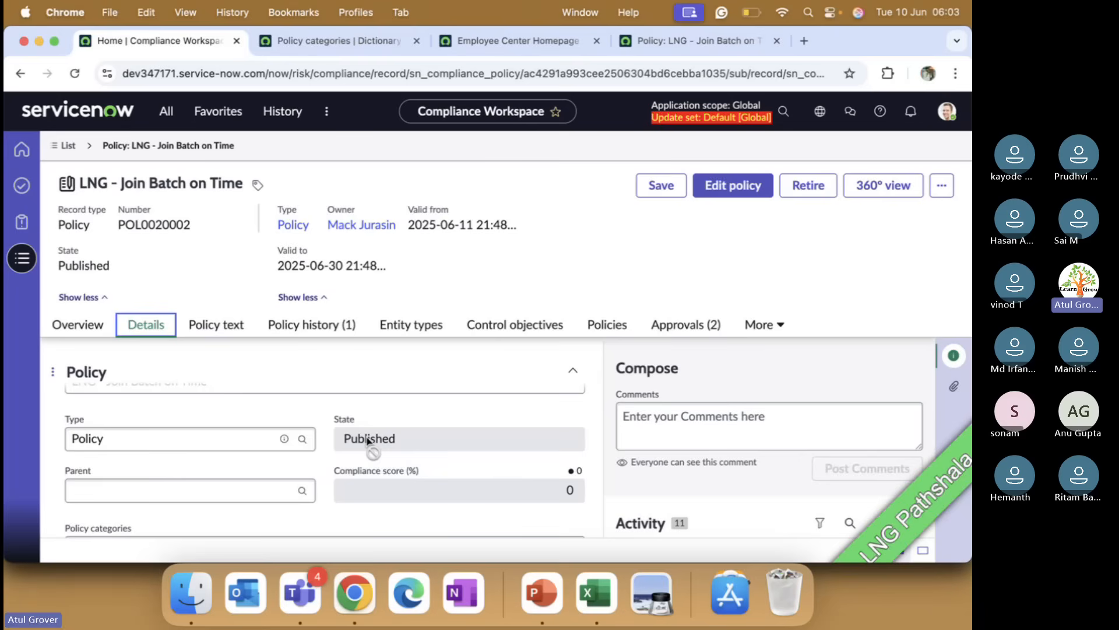
Step: Start a new acknowledgement campaign for the policy and set its Valid to date to 2025-06-30
left_click(770, 326)
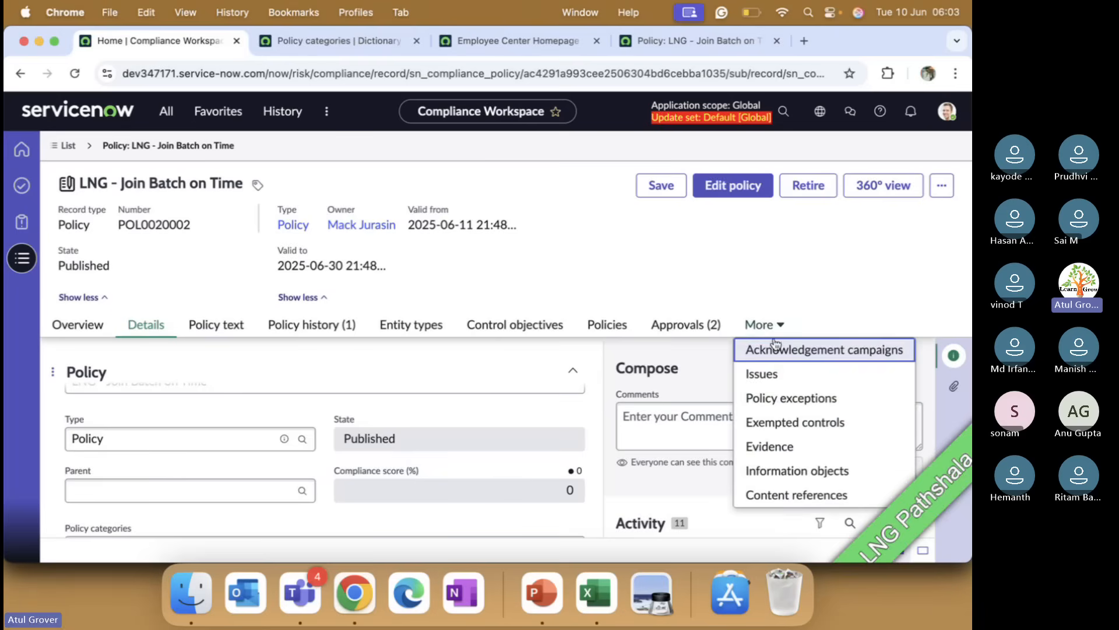
left_click(776, 350)
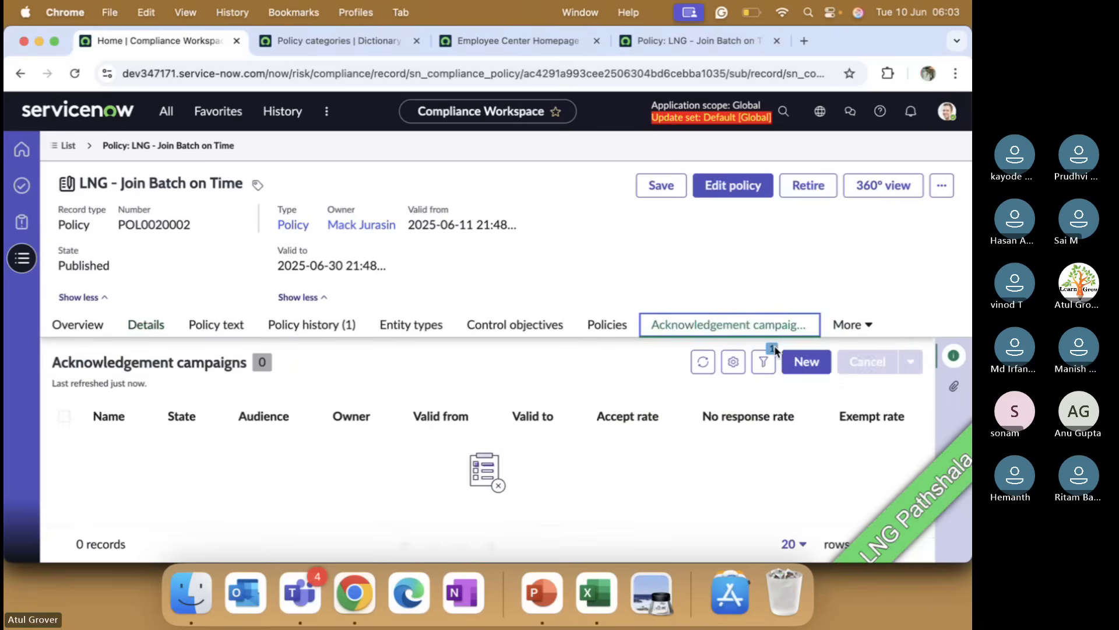
left_click(804, 363)
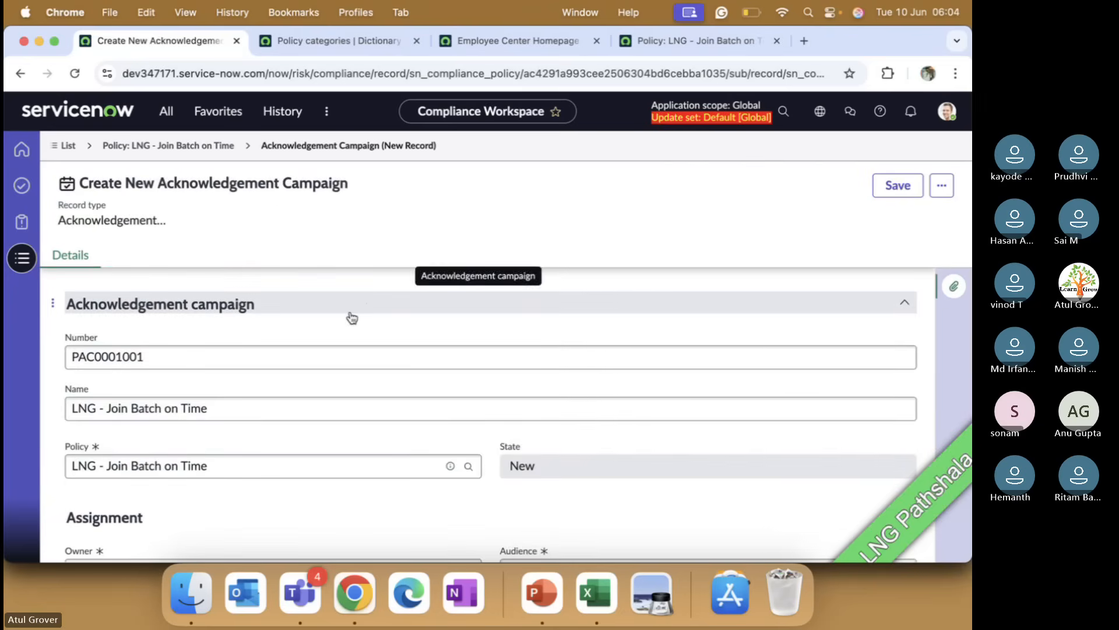
scroll(352, 318, "down", 3)
scroll(351, 318, "down", 3)
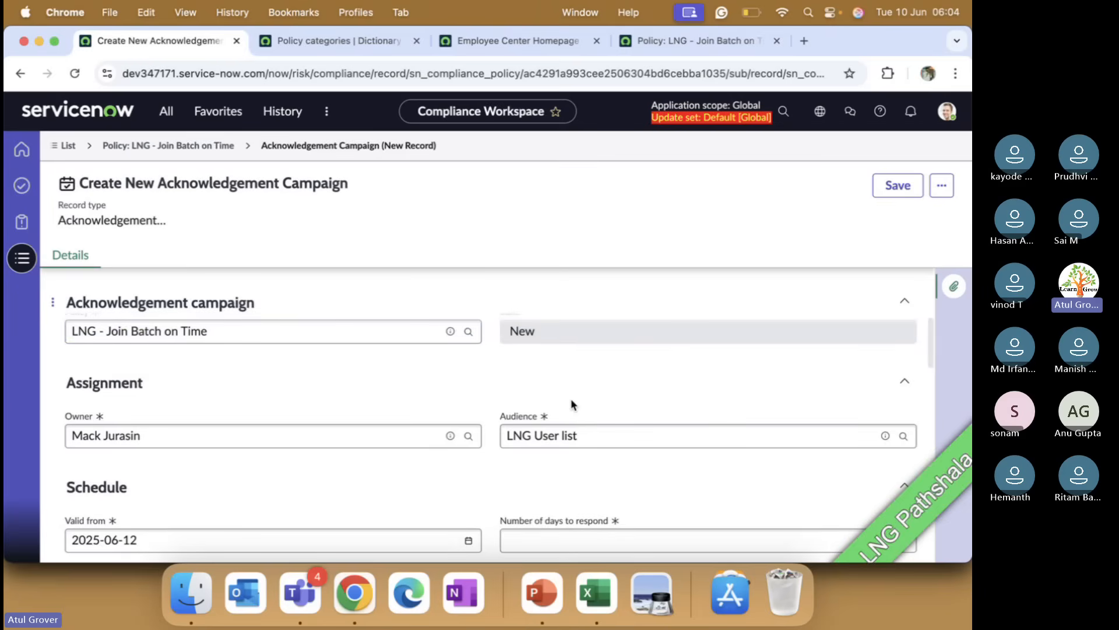
scroll(340, 300, "down", 5)
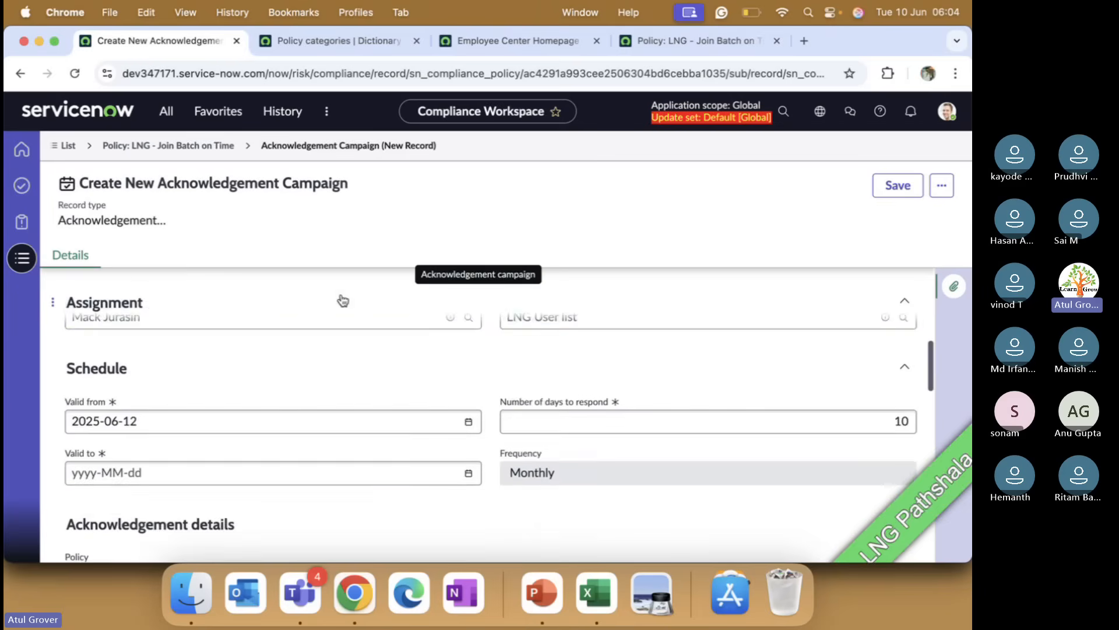
scroll(340, 300, "down", 3)
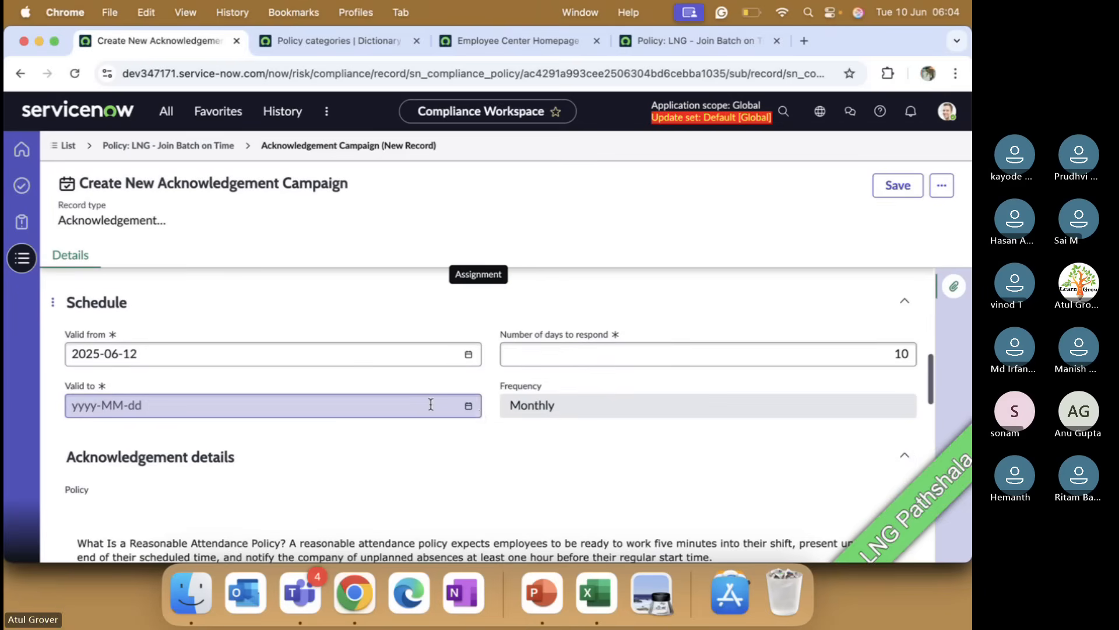
left_click(470, 405)
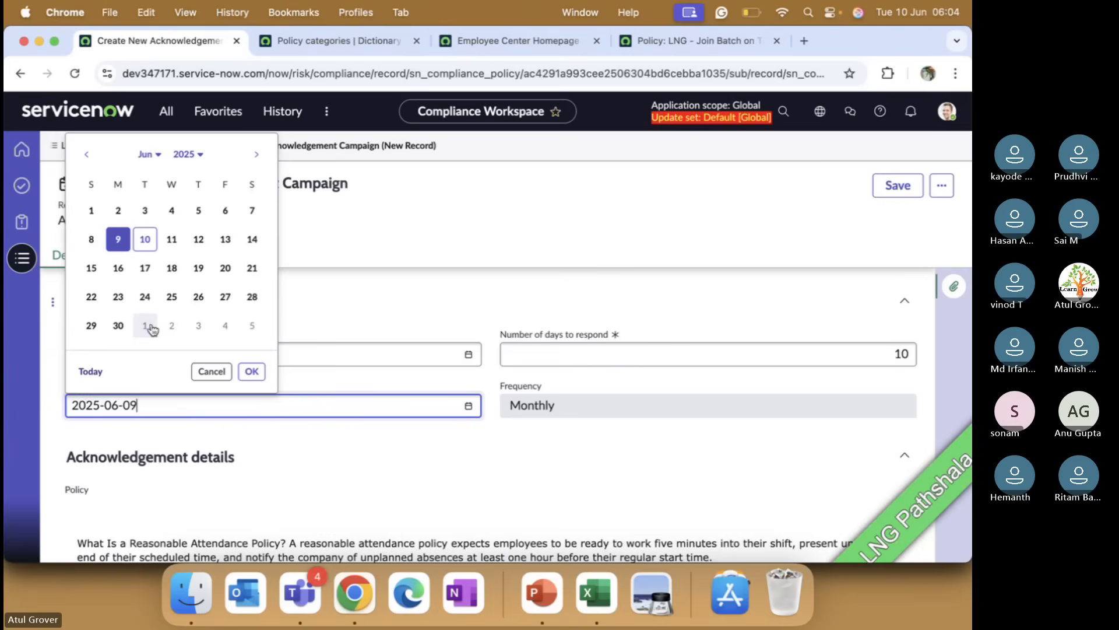
left_click(111, 325)
left_click(251, 371)
Step: Save the acknowledgement campaign and request acknowledgement from its audience
scroll(313, 434, "down", 3)
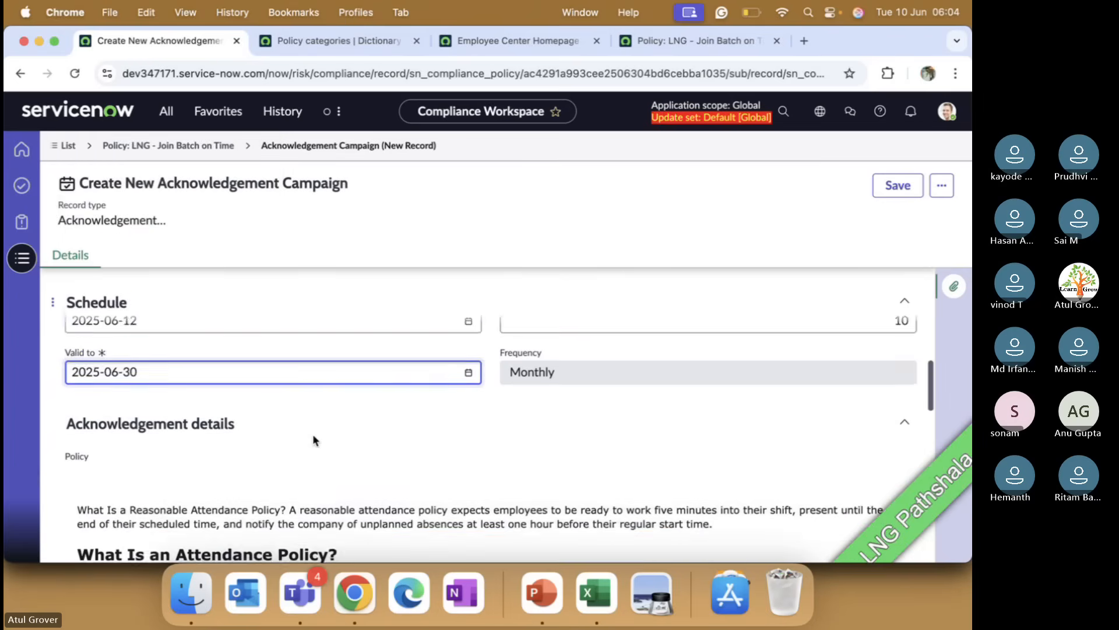
scroll(313, 434, "down", 5)
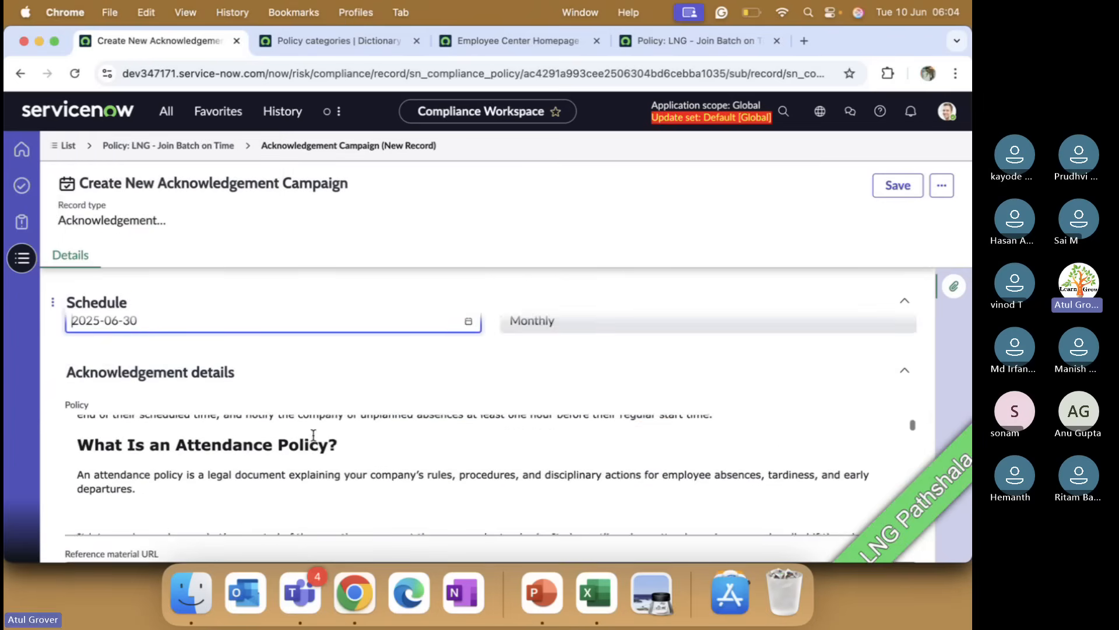
scroll(313, 437, "down", 10)
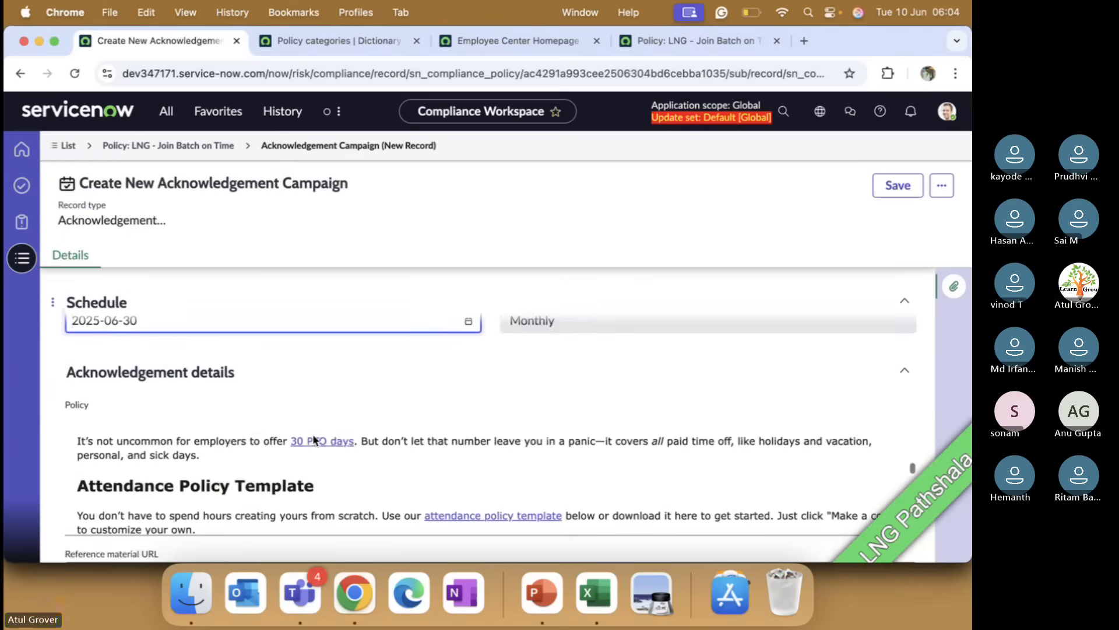
scroll(313, 437, "down", 15)
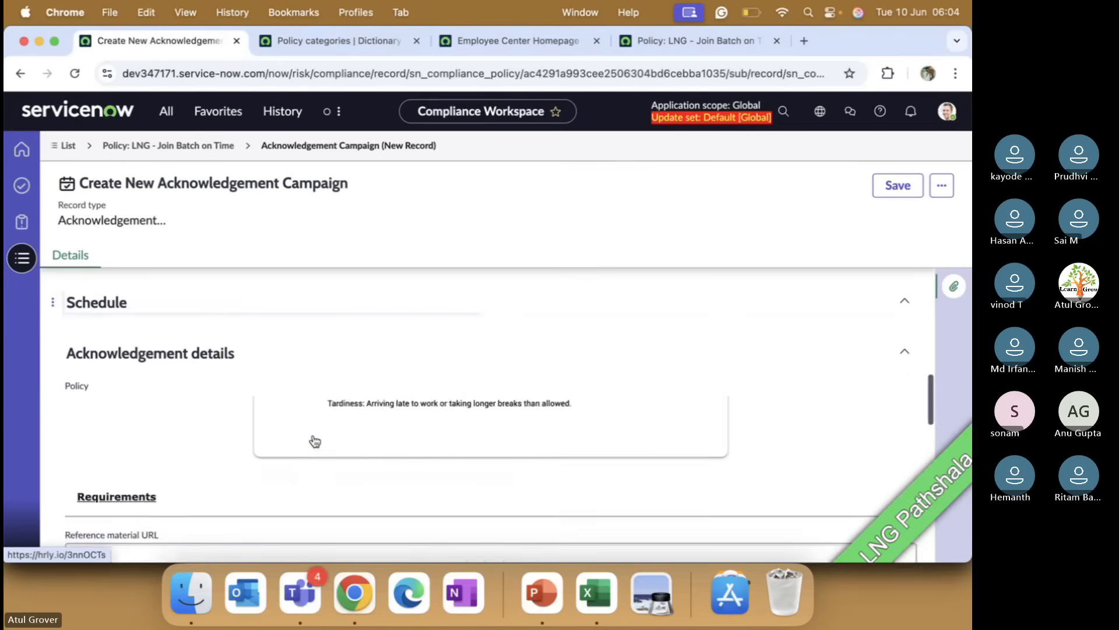
scroll(312, 433, "down", 5)
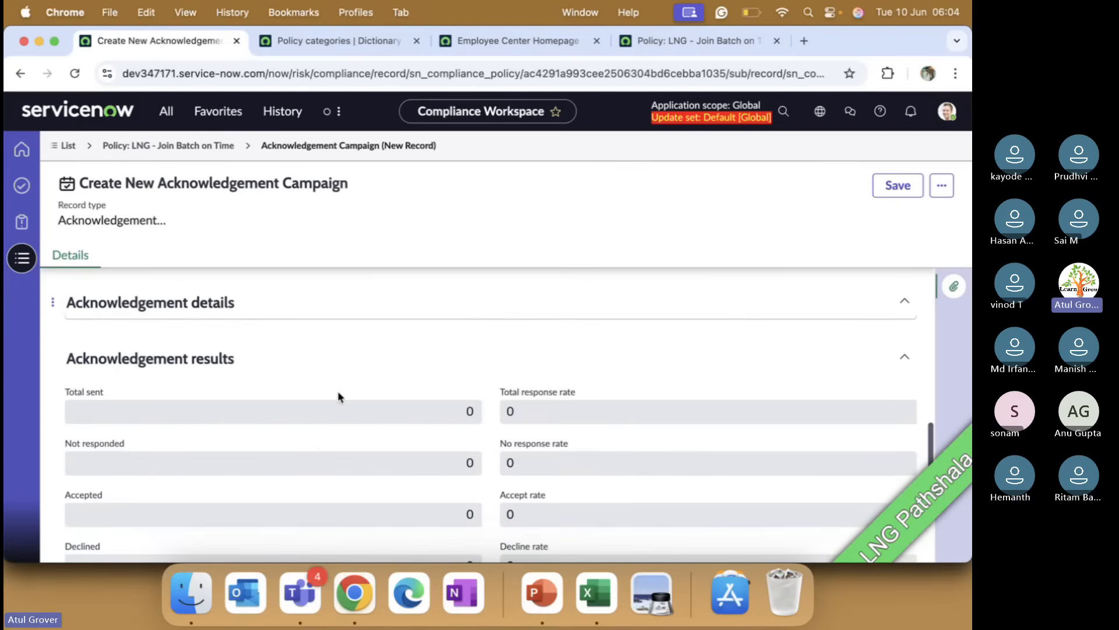
scroll(341, 395, "down", 1)
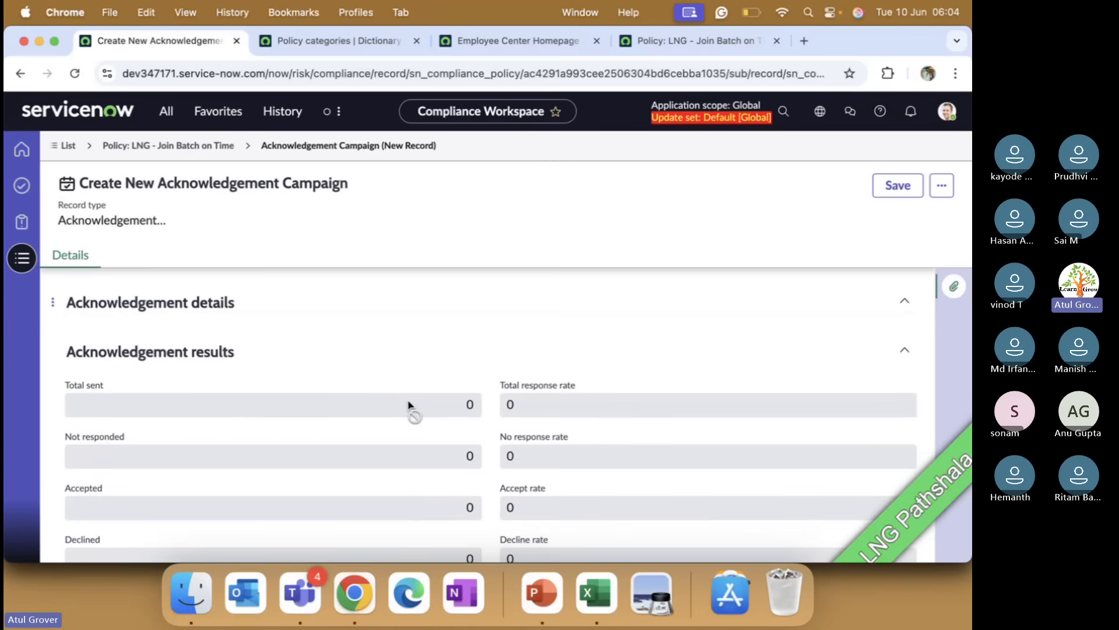
scroll(472, 430, "down", 4)
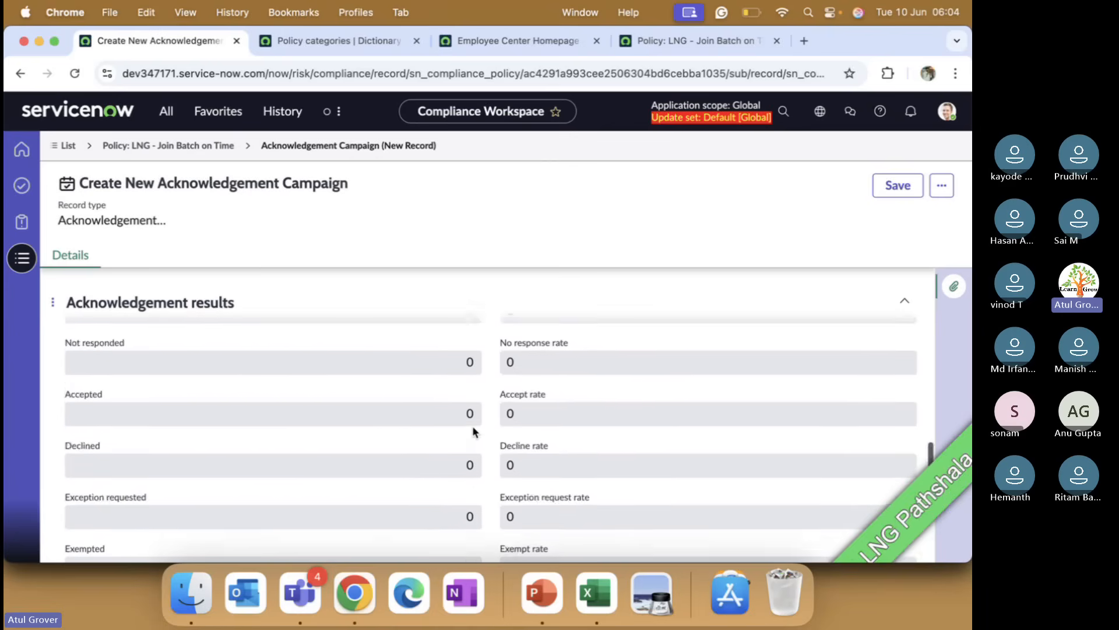
scroll(473, 428, "down", 5)
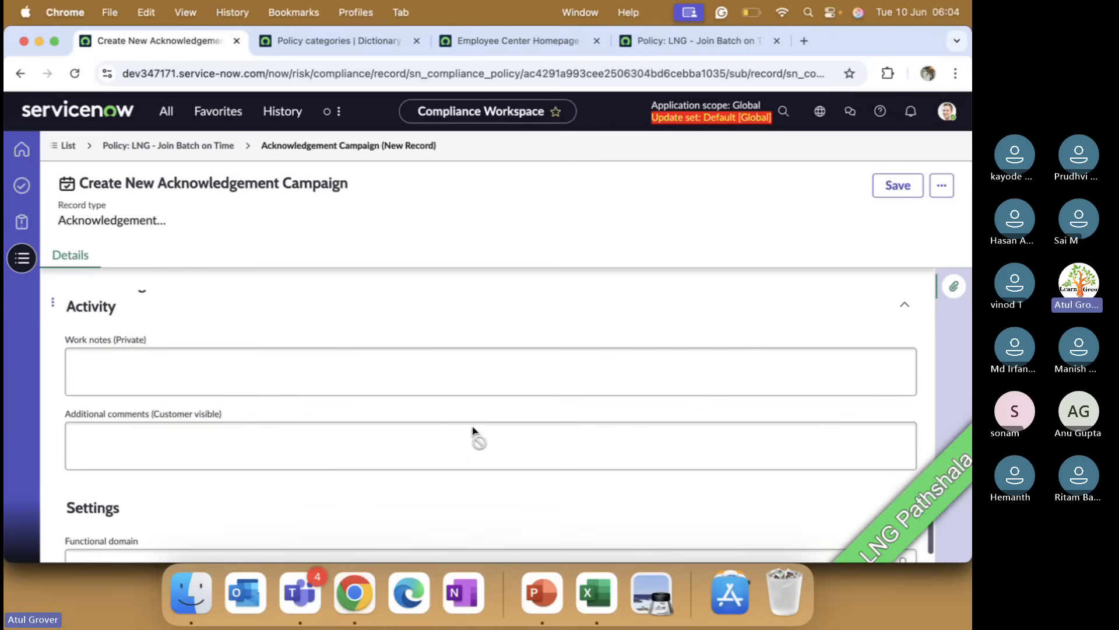
scroll(473, 427, "down", 1)
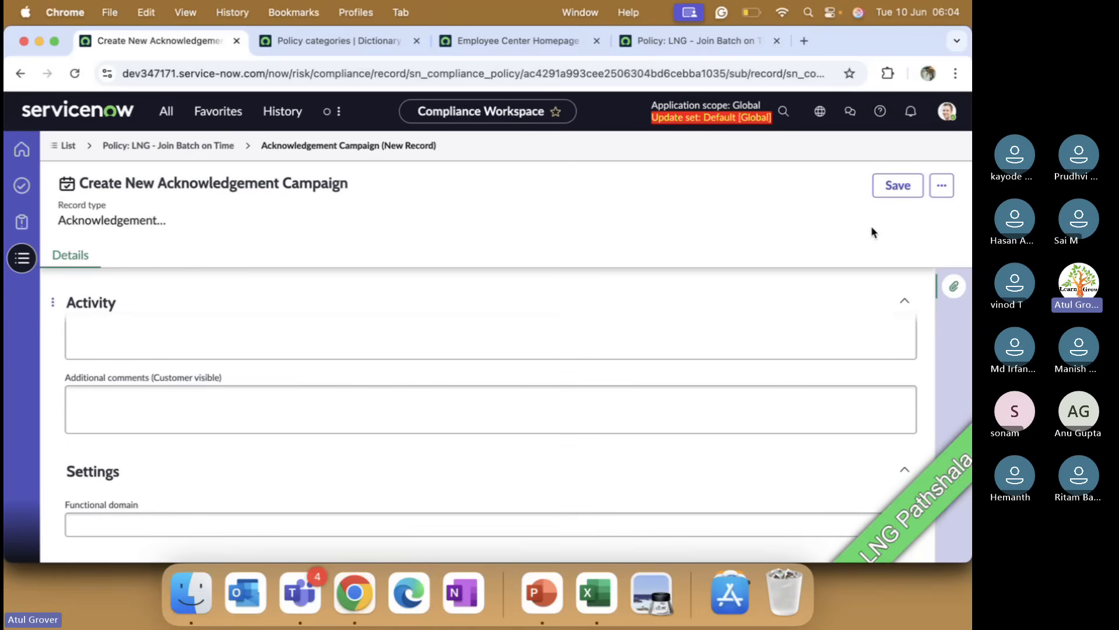
left_click(894, 186)
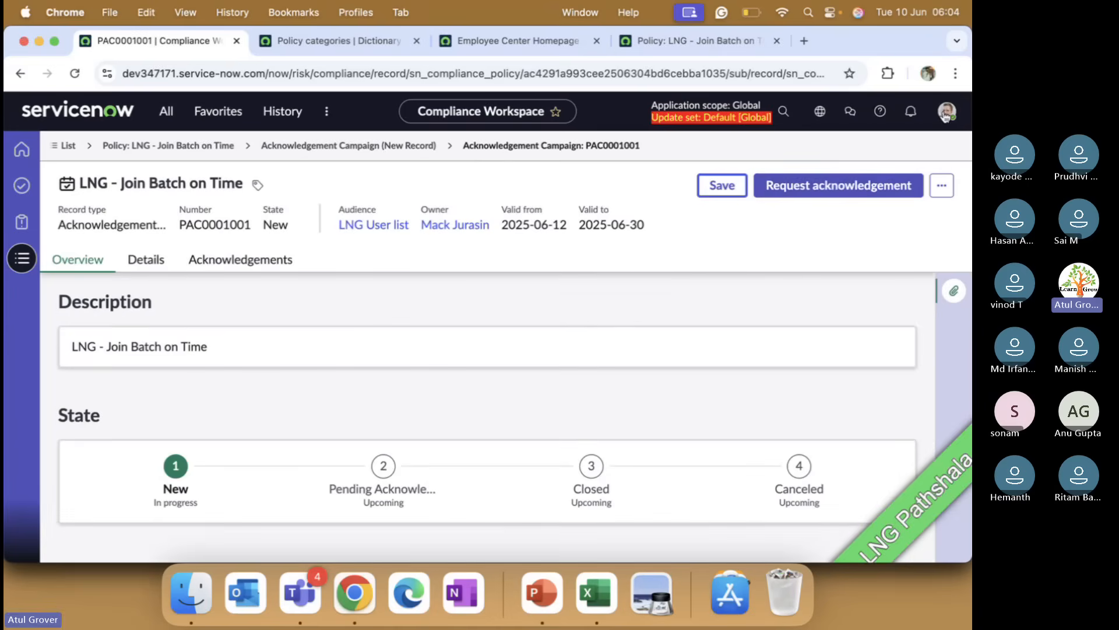
left_click(838, 187)
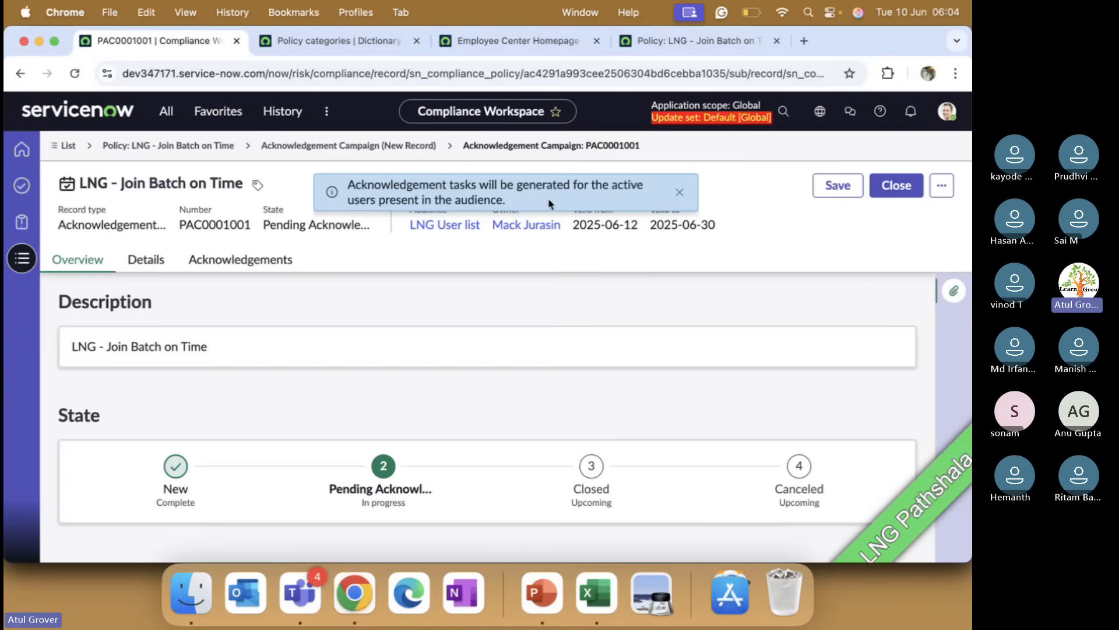
left_click(680, 191)
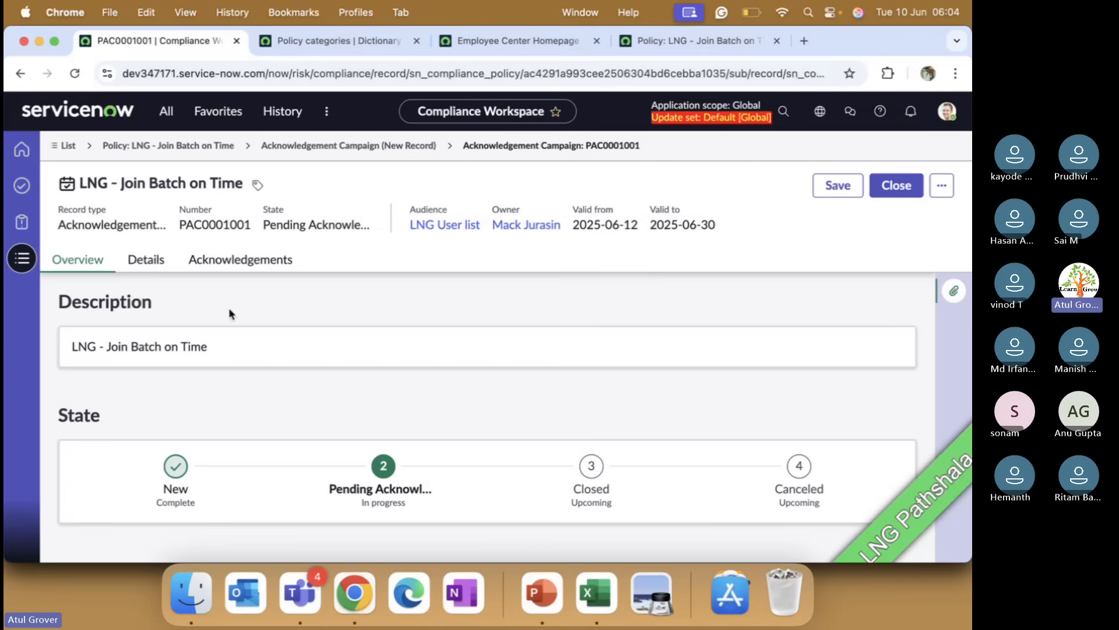
Step: Open the campaign's Acknowledgements tab and browse through the list of acknowledgement records
left_click(223, 270)
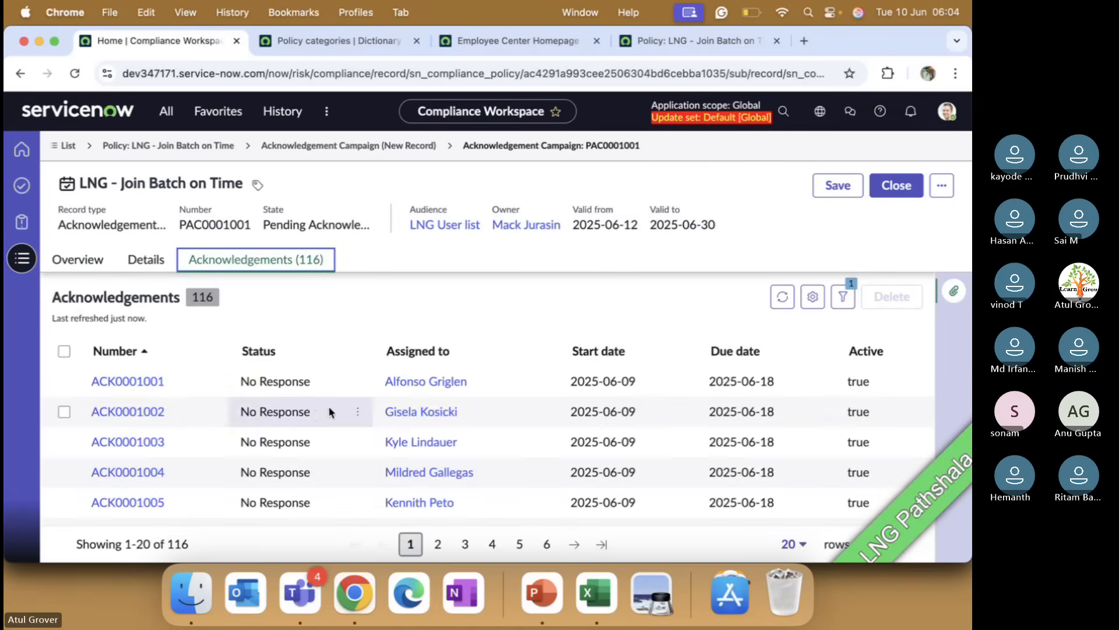
scroll(394, 399, "down", 3)
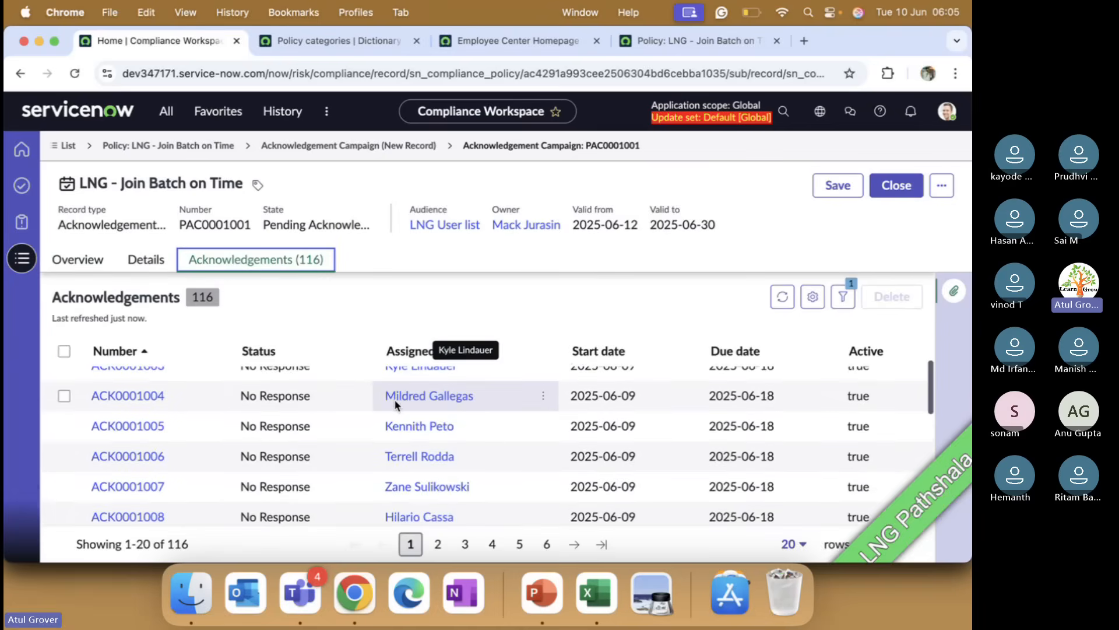
scroll(394, 403, "down", 3)
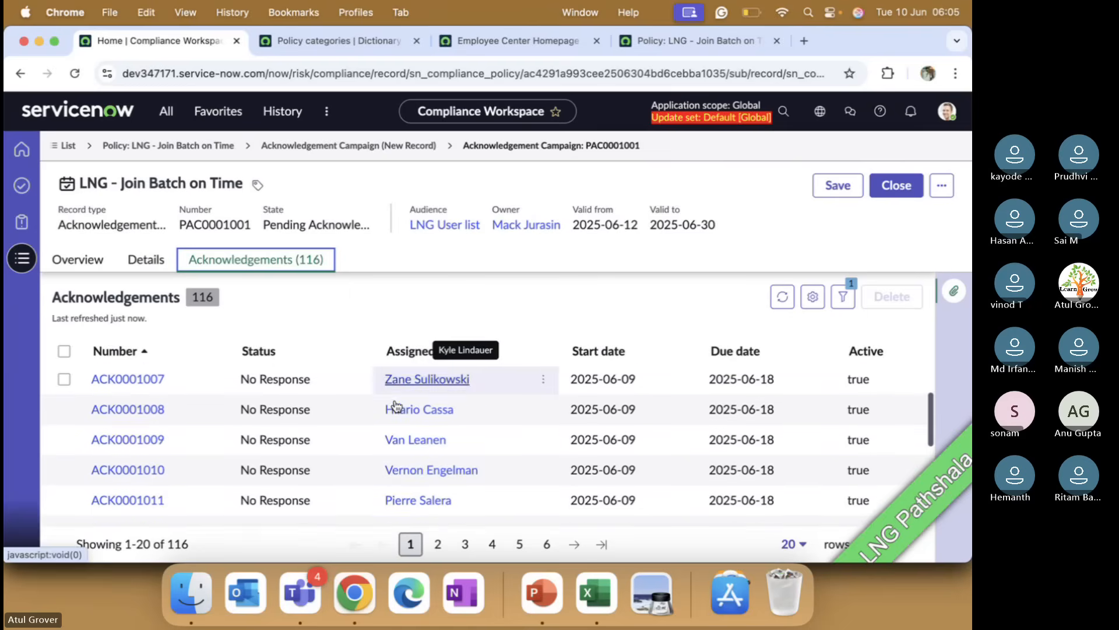
scroll(477, 469, "down", 3)
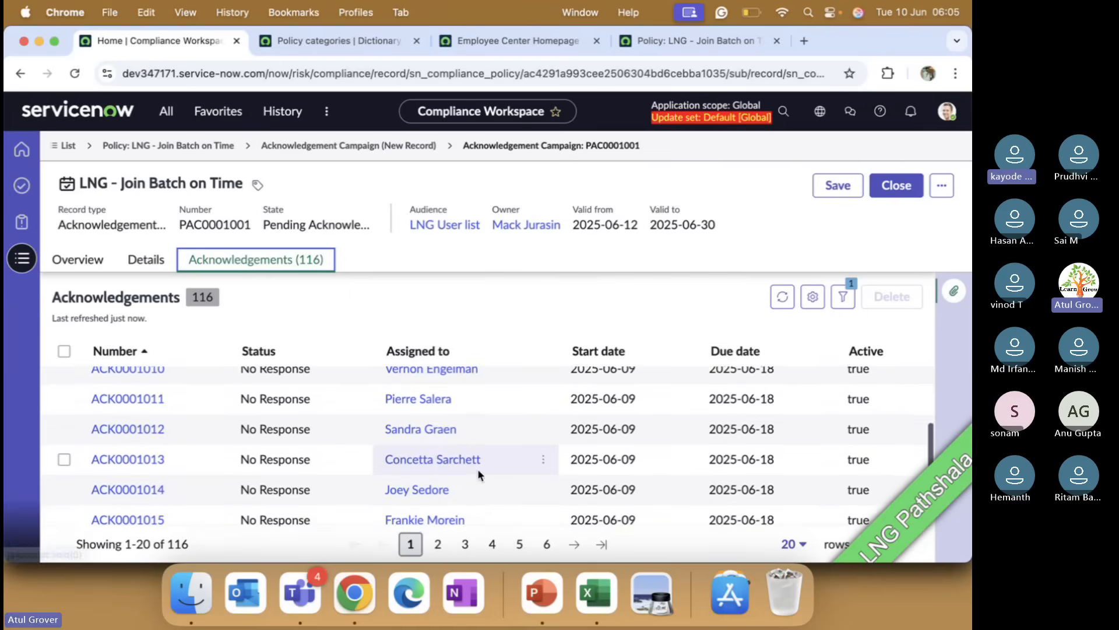
scroll(478, 469, "down", 3)
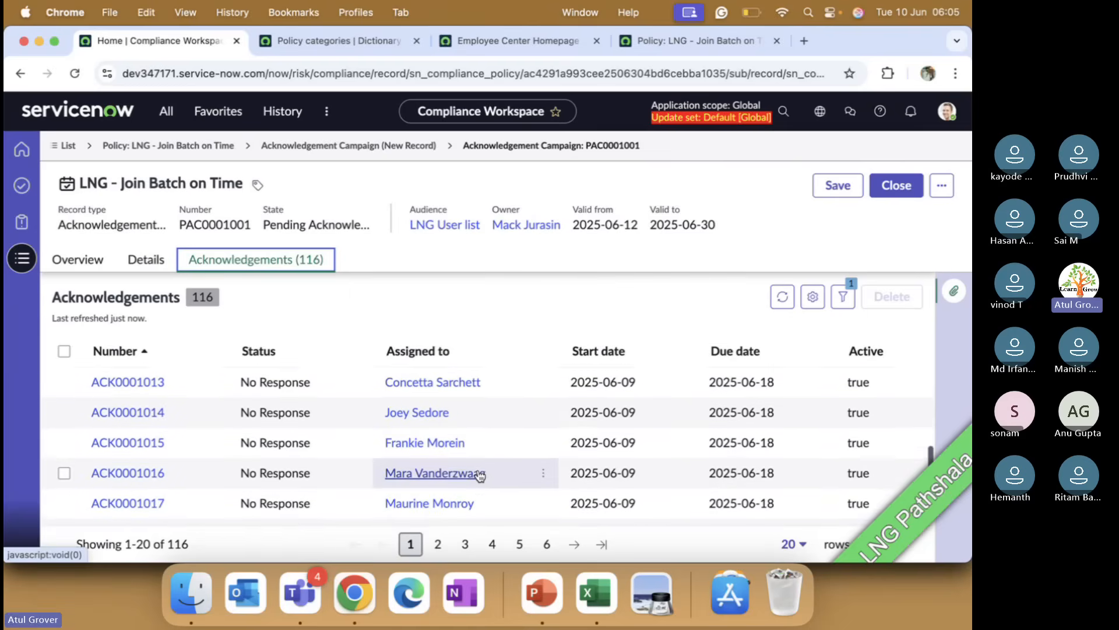
scroll(480, 476, "up", 1)
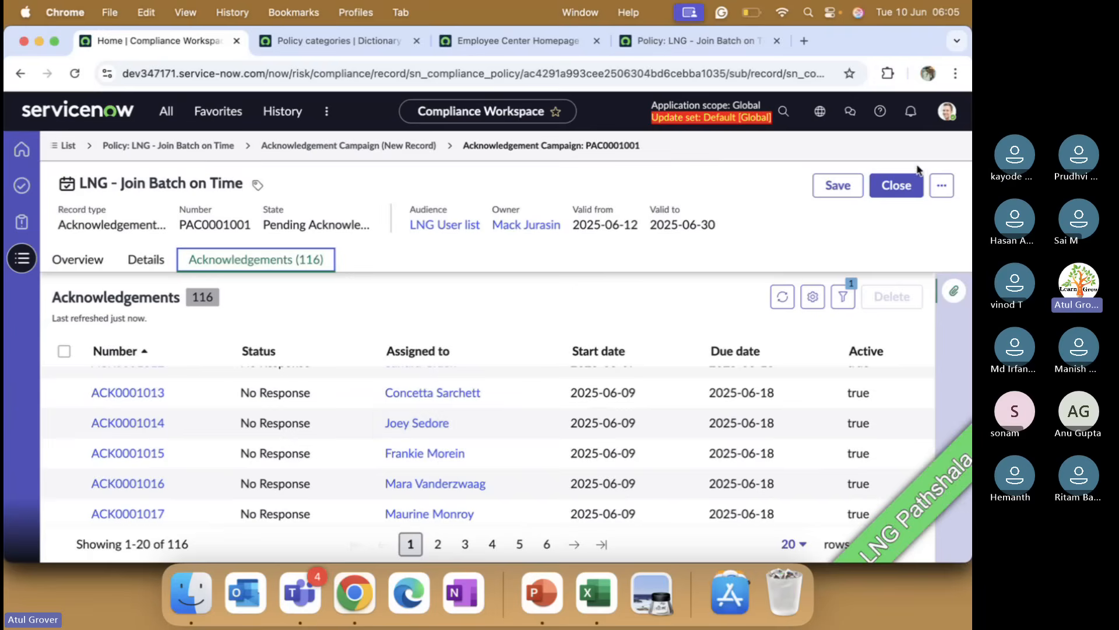
Step: Impersonate one of the users assigned an acknowledgement in the campaign
left_click(947, 111)
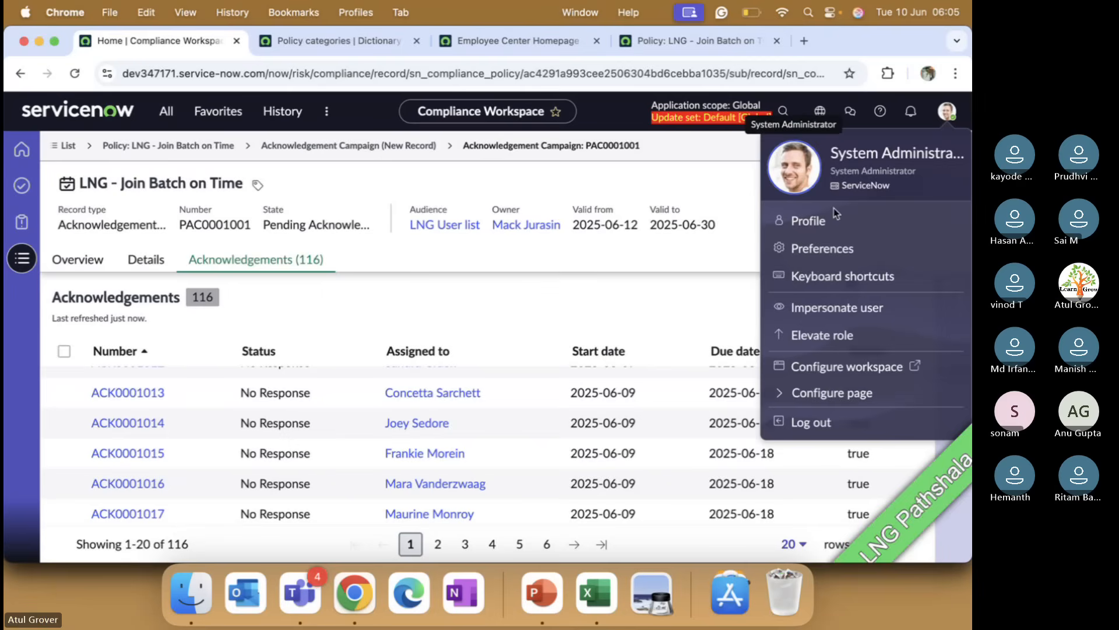
left_click(829, 309)
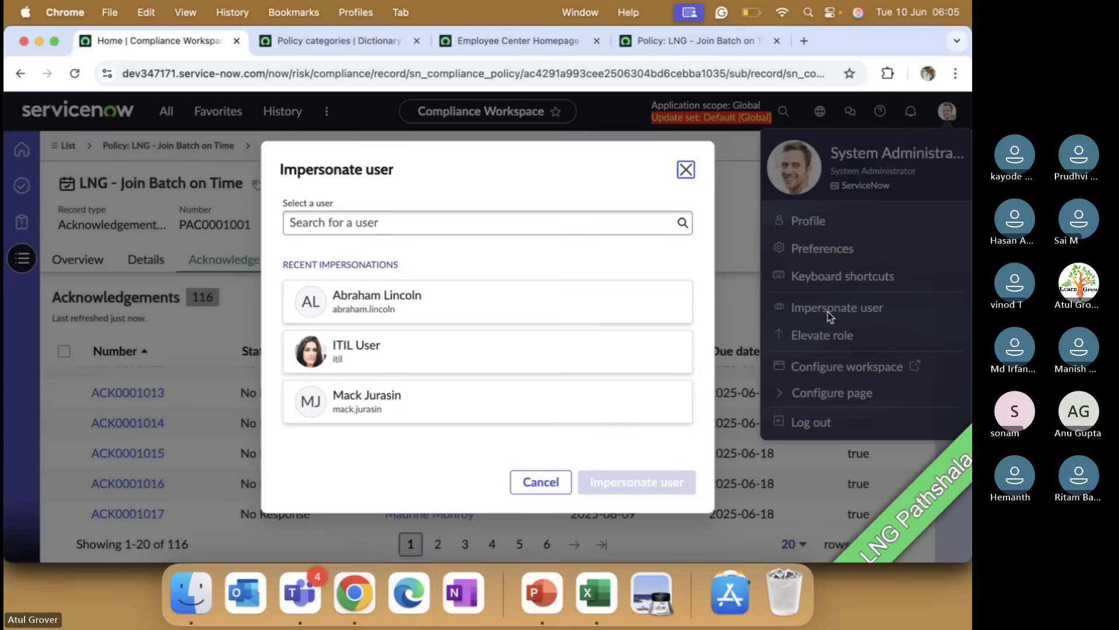
left_click(554, 223)
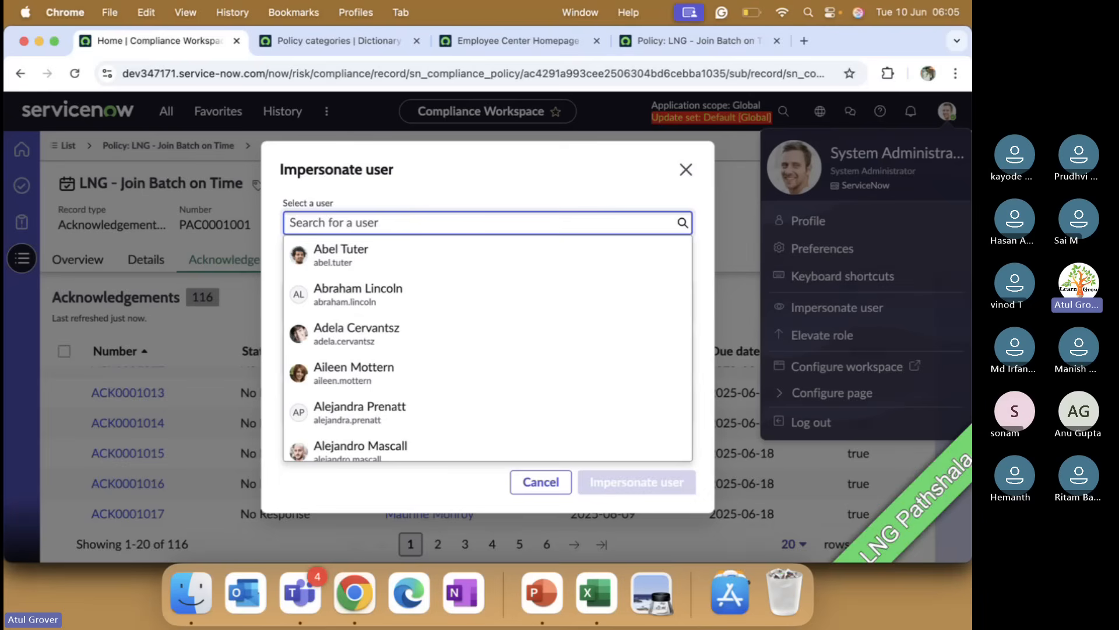
type("joey")
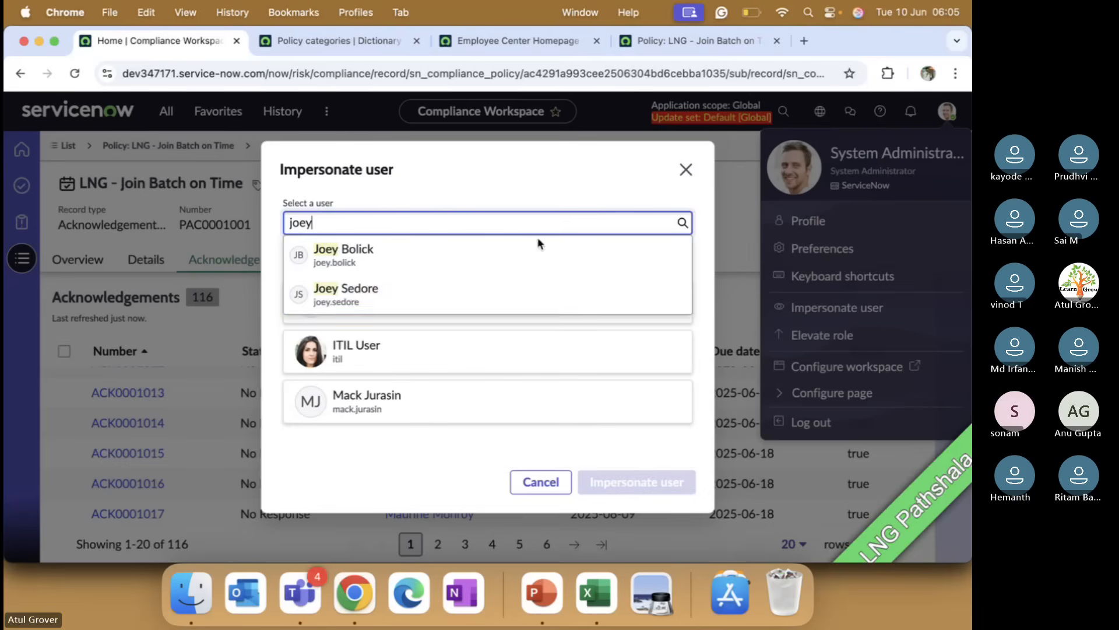
left_click(384, 303)
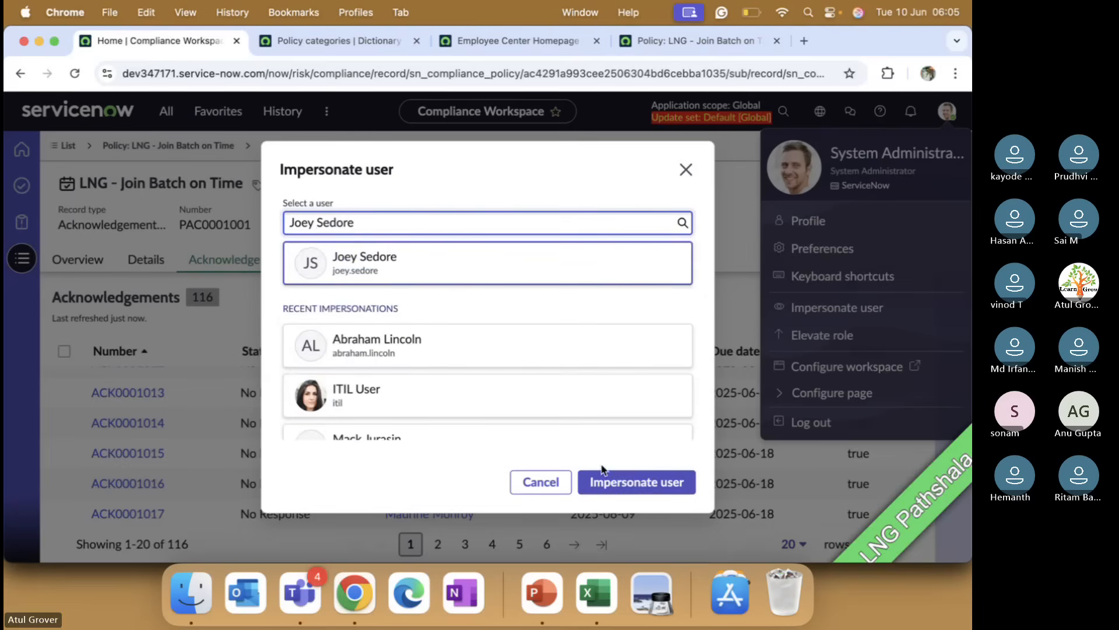
left_click(610, 484)
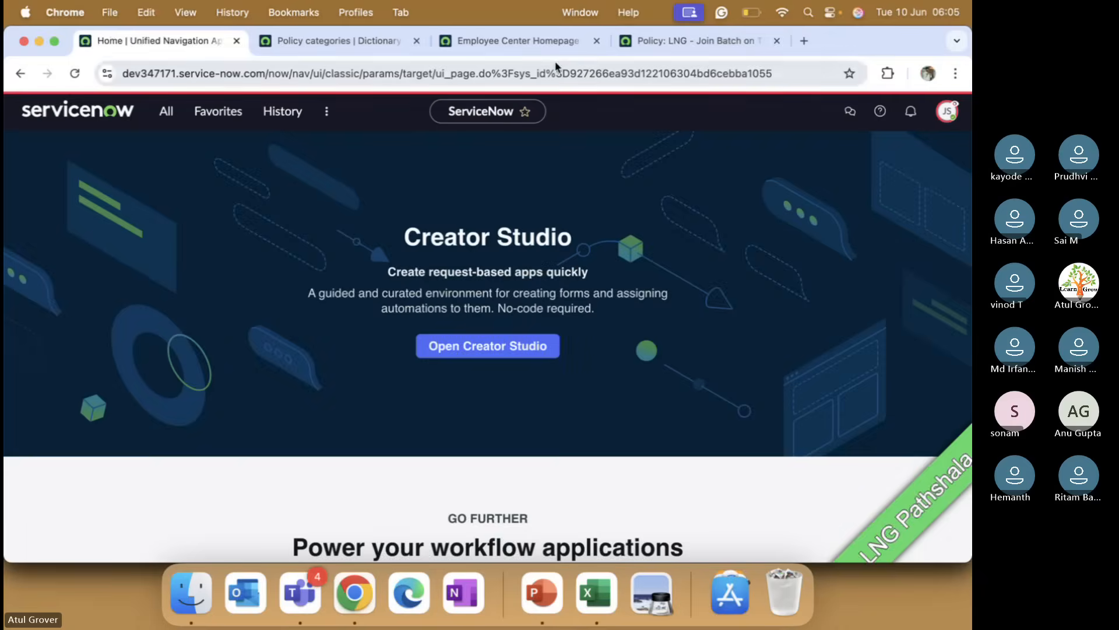
Step: Switch to the Employee Center tab, reload it and examine the impersonated user's active items
left_click(511, 45)
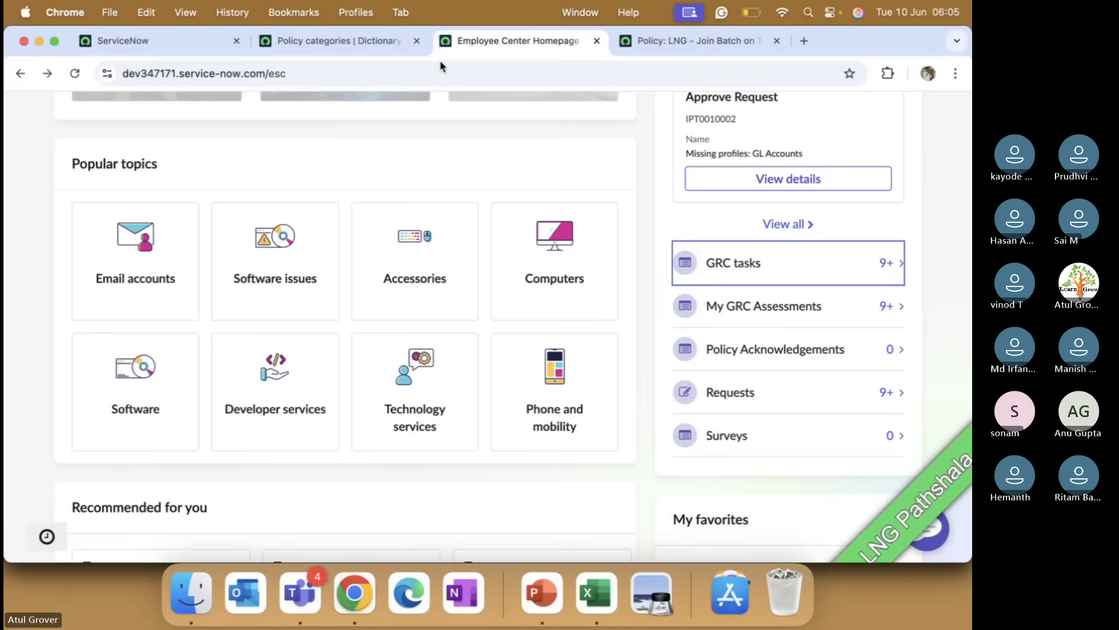
left_click(77, 74)
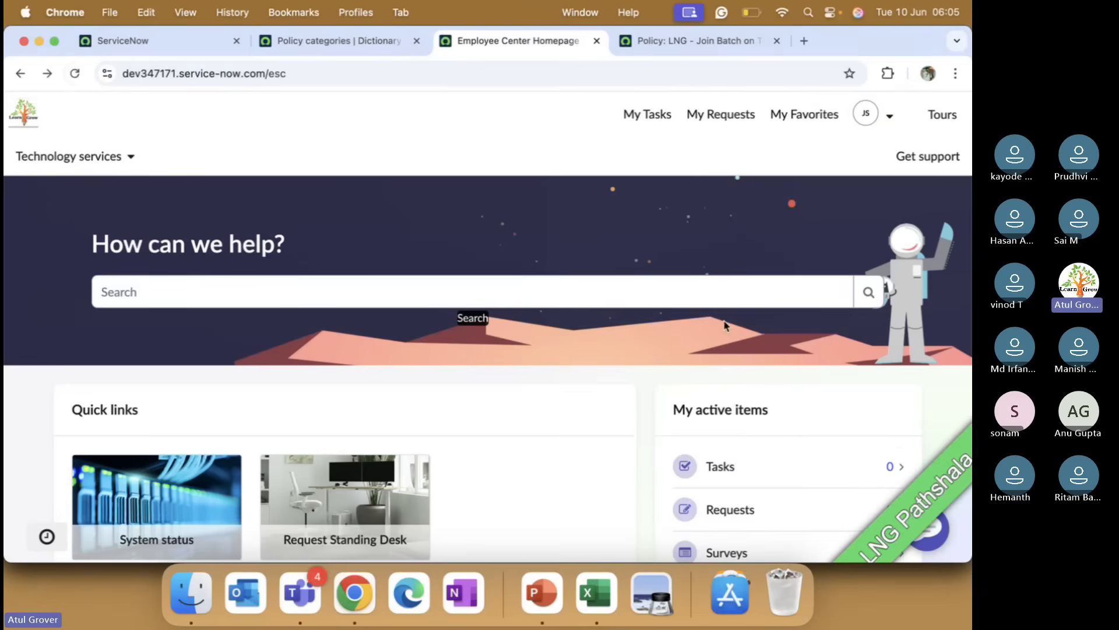
scroll(724, 326, "down", 1)
scroll(725, 325, "down", 10)
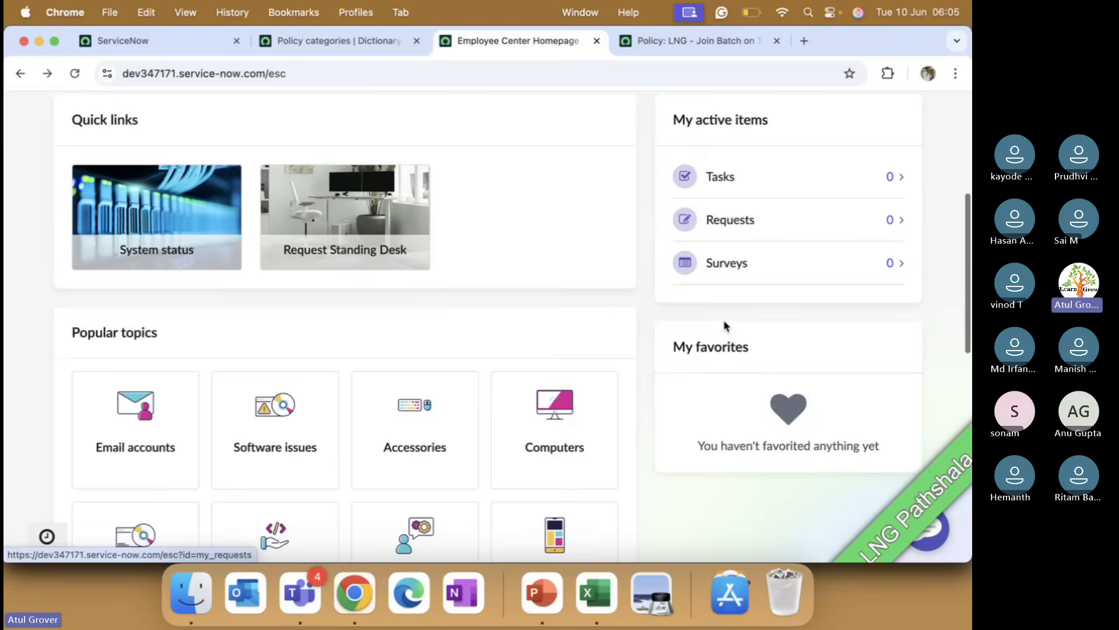
scroll(724, 325, "up", 10)
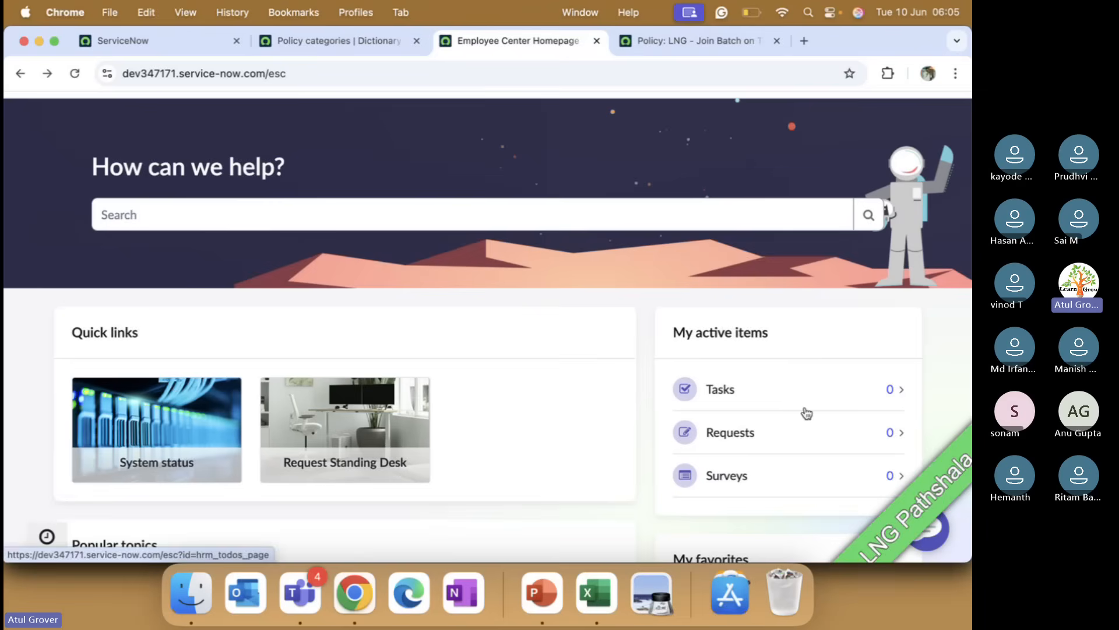
scroll(772, 394, "up", 2)
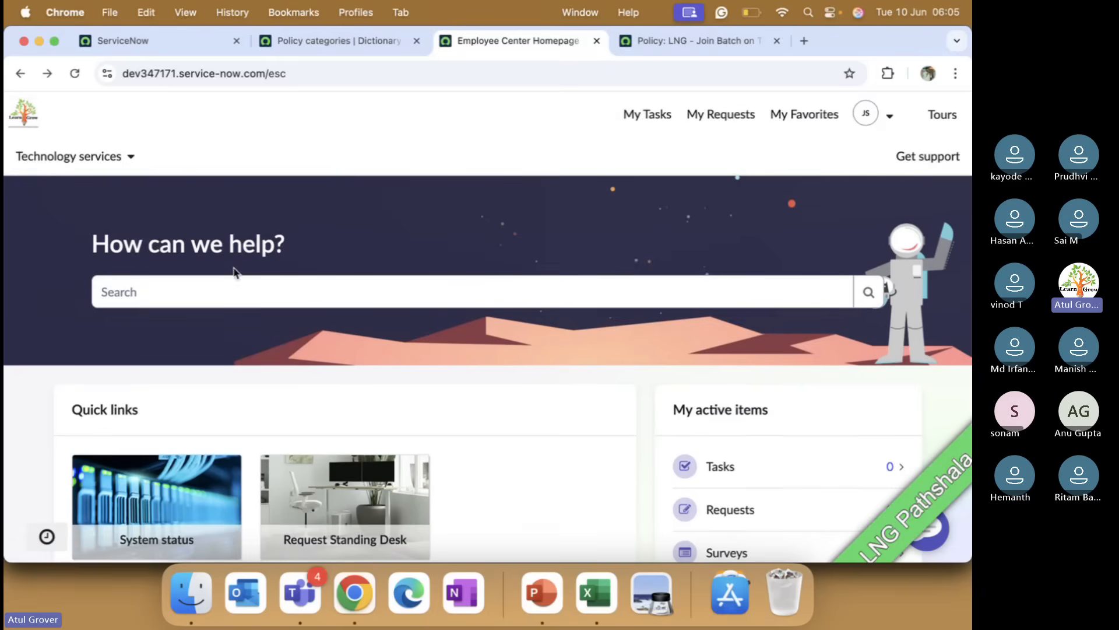
scroll(417, 393, "down", 2)
scroll(415, 394, "down", 6)
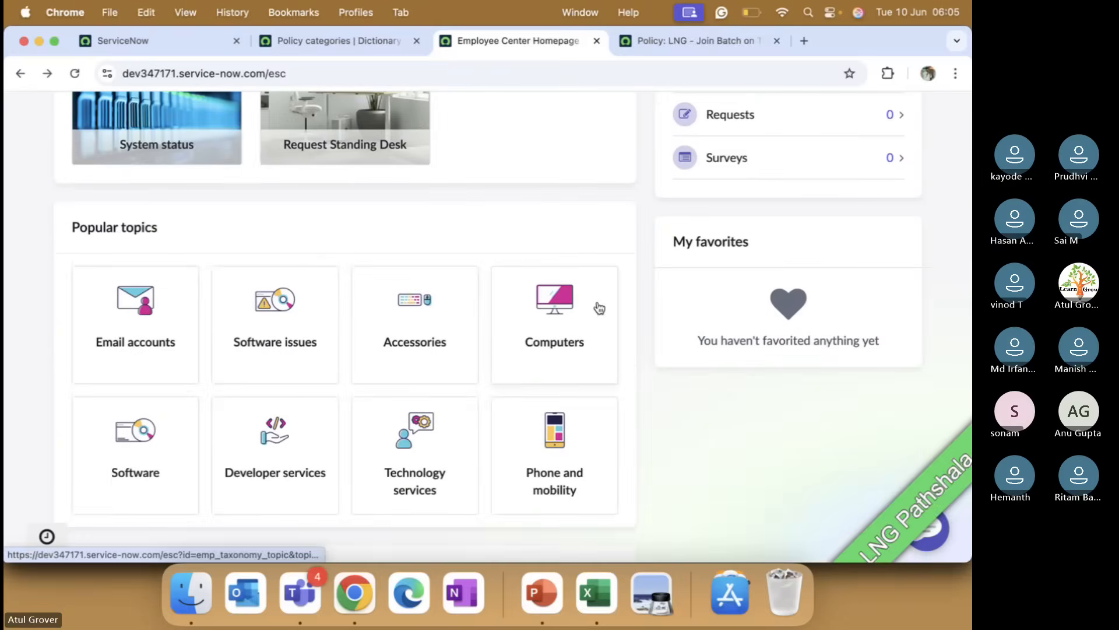
scroll(887, 112, "up", 7)
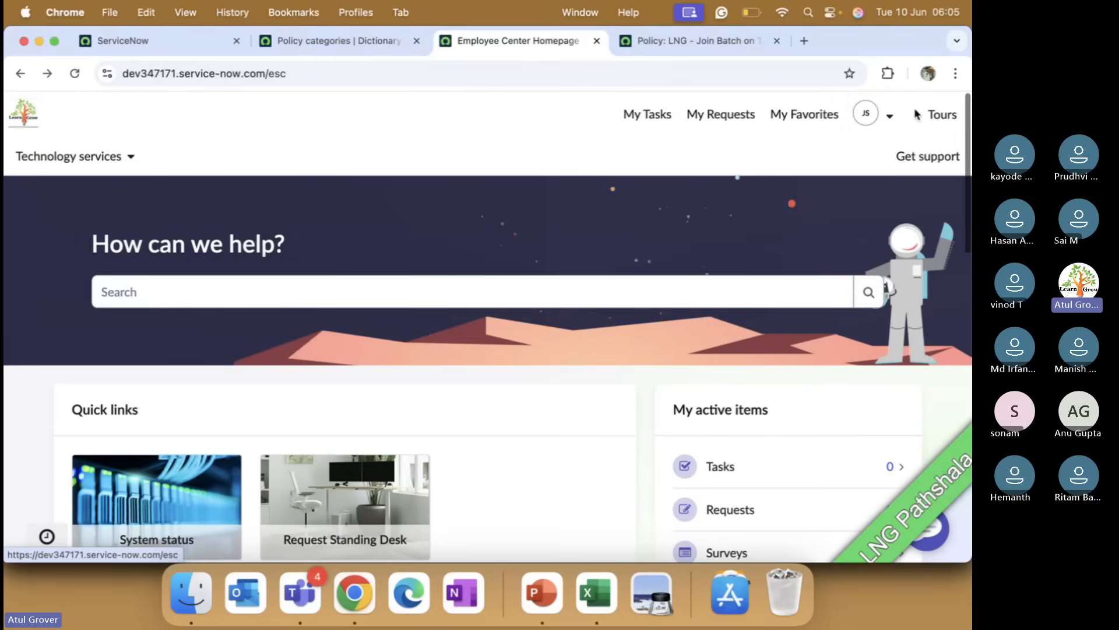
Step: End the impersonation and return to the administrator session
left_click(872, 113)
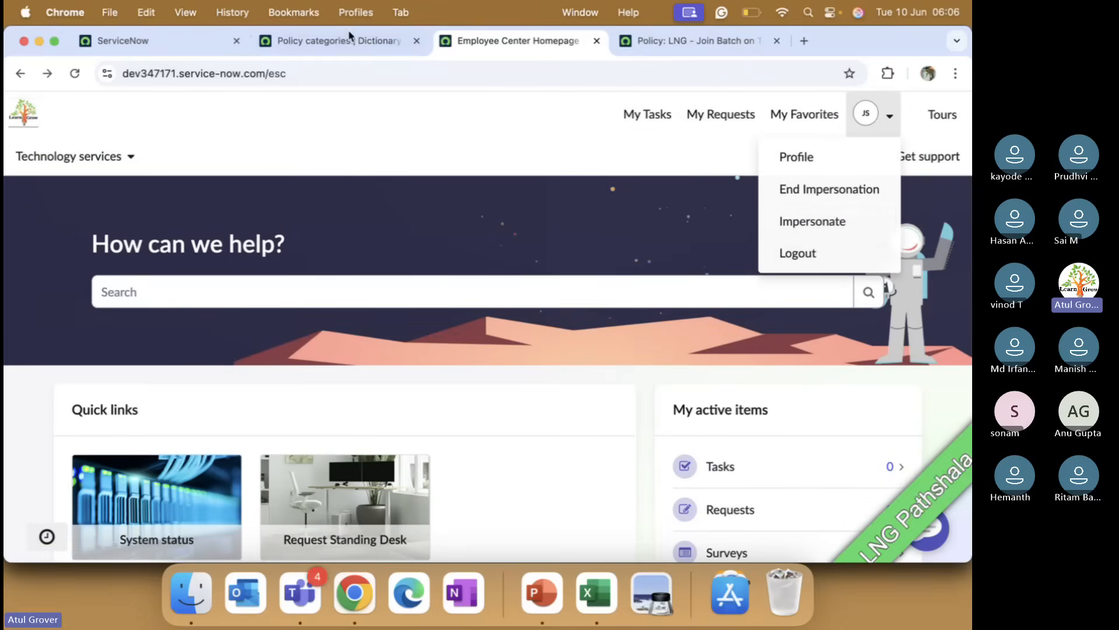
left_click(222, 46)
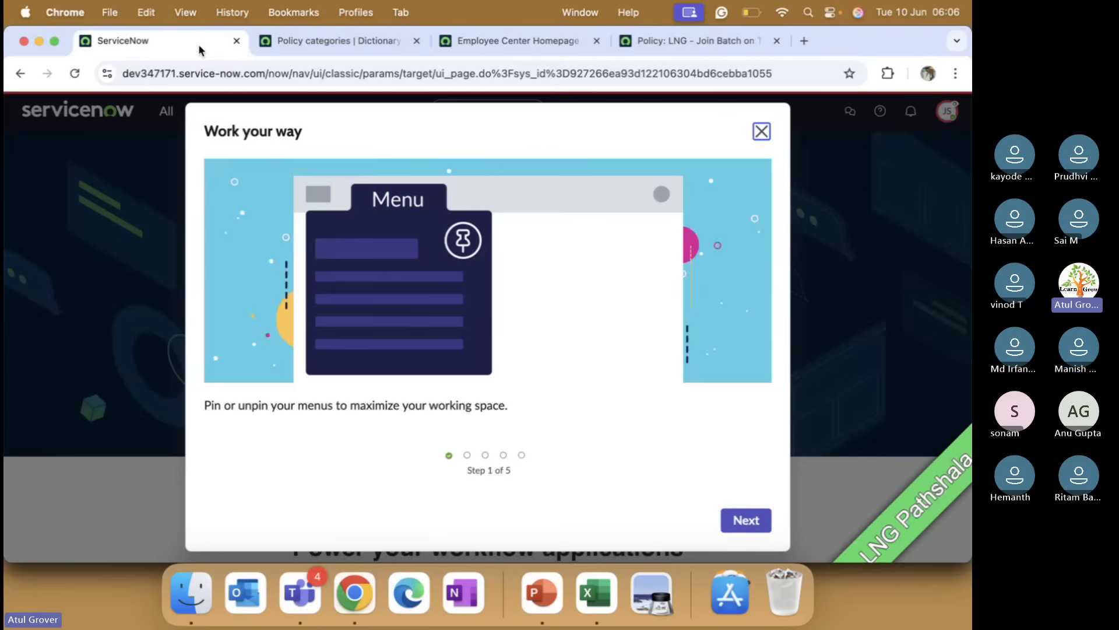
left_click(759, 129)
left_click(947, 111)
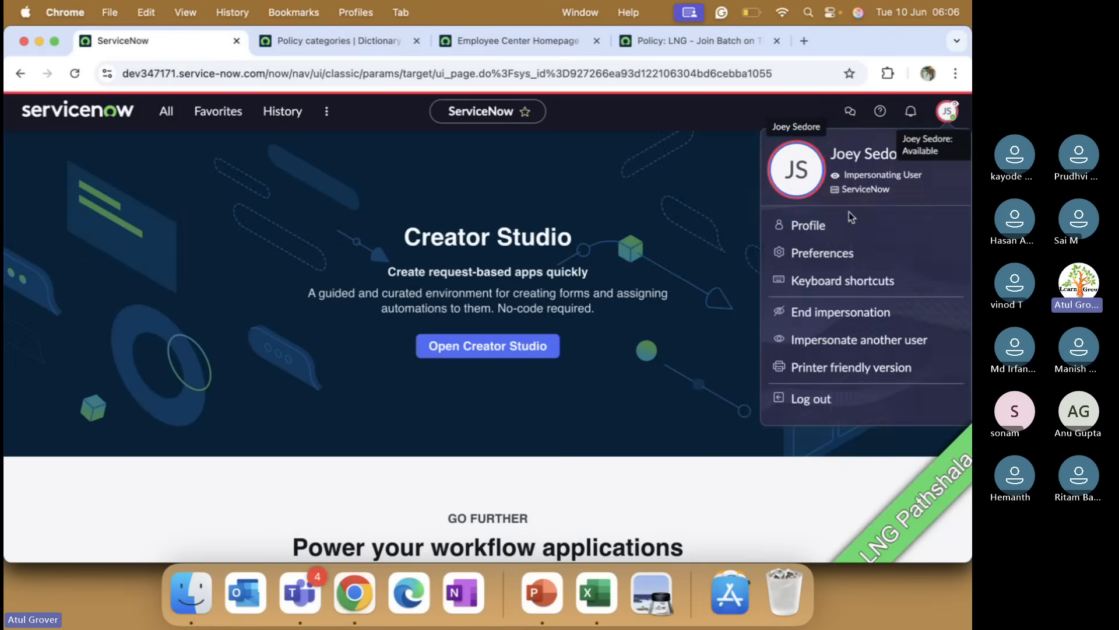
left_click(839, 313)
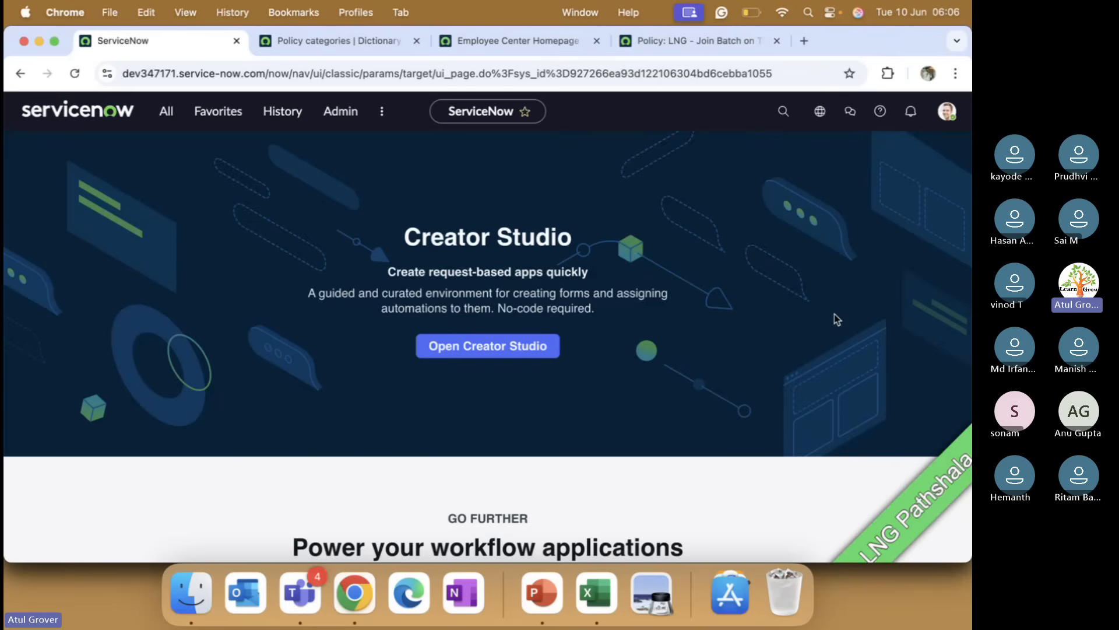
Step: Open the Users list, search the User ID column for the impersonated user and open their record
left_click(168, 112)
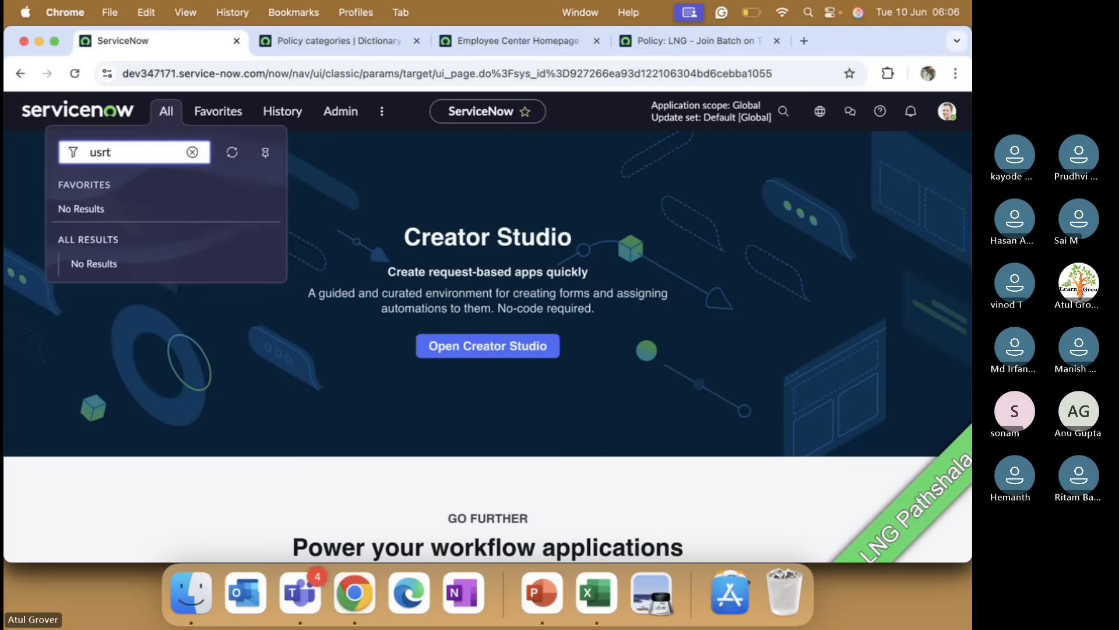
type("a")
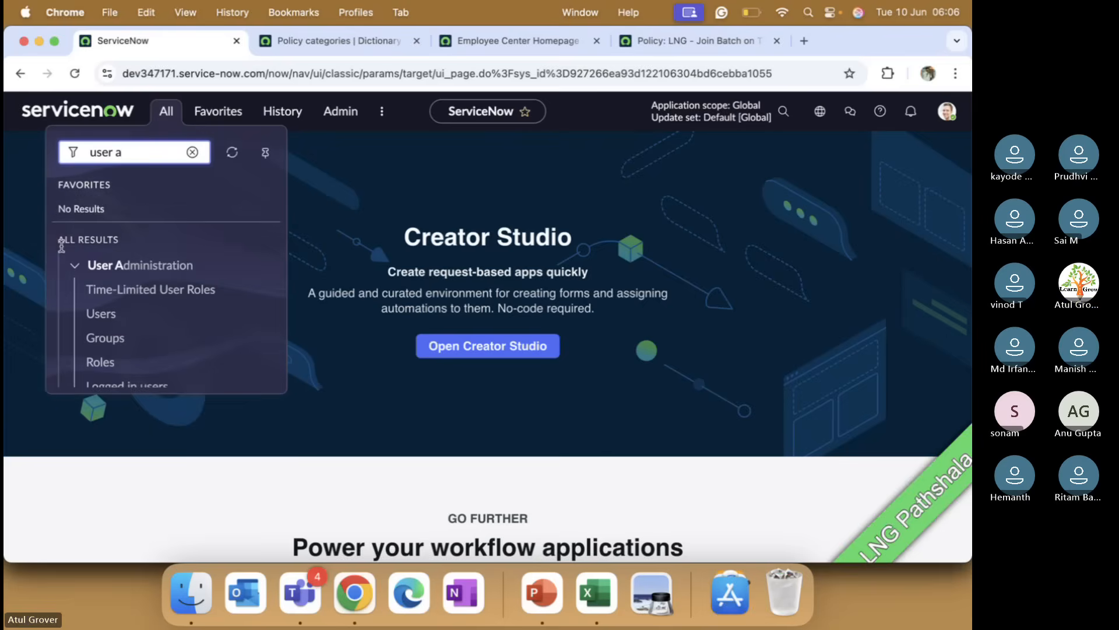
left_click(101, 315)
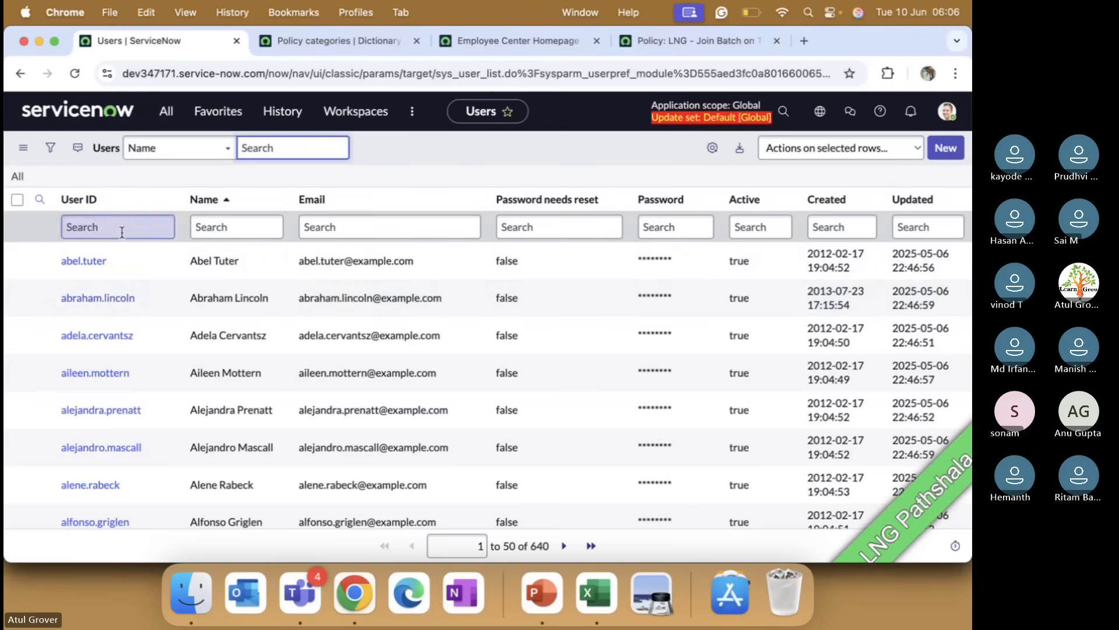
left_click(121, 230)
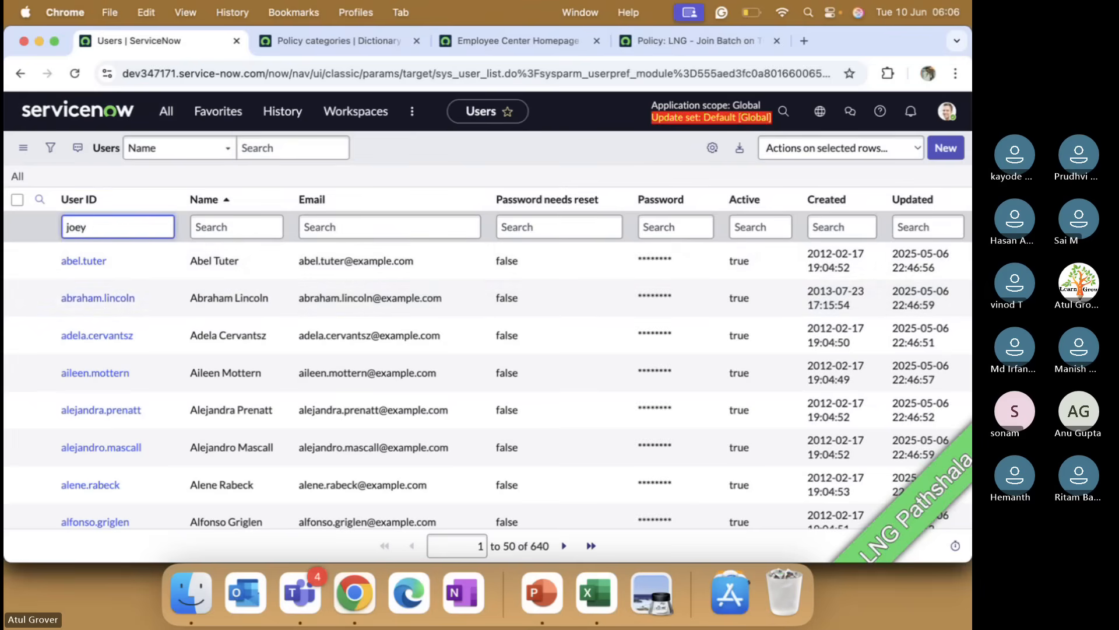
key("Return")
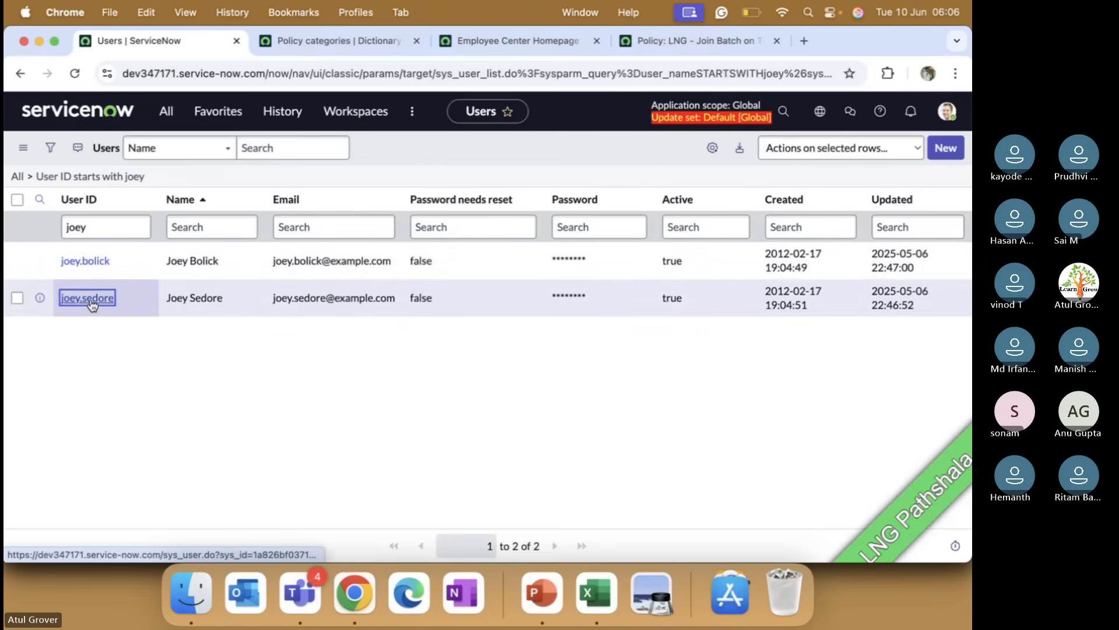
left_click(91, 299)
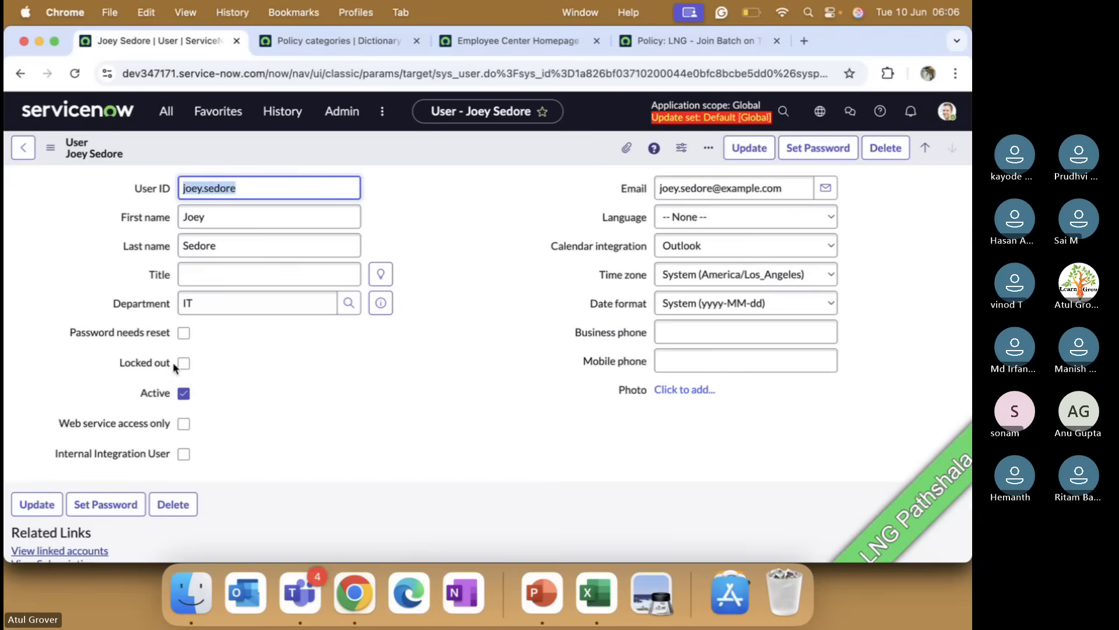
Step: Open the user's roles for editing and filter the available roles to names containing "busine"
scroll(310, 380, "down", 5)
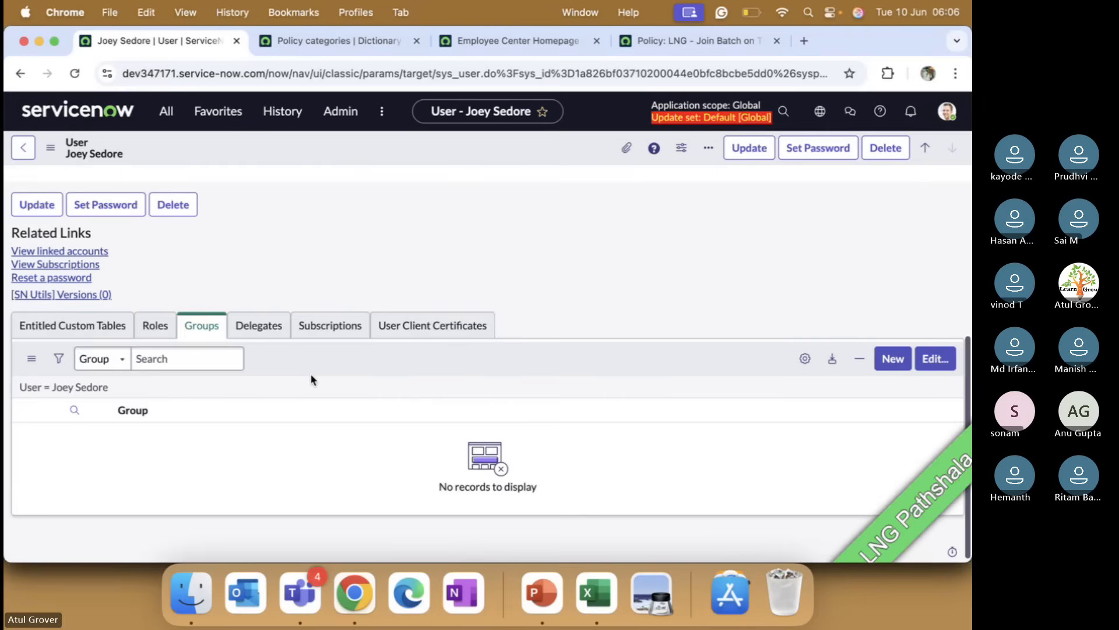
left_click(155, 321)
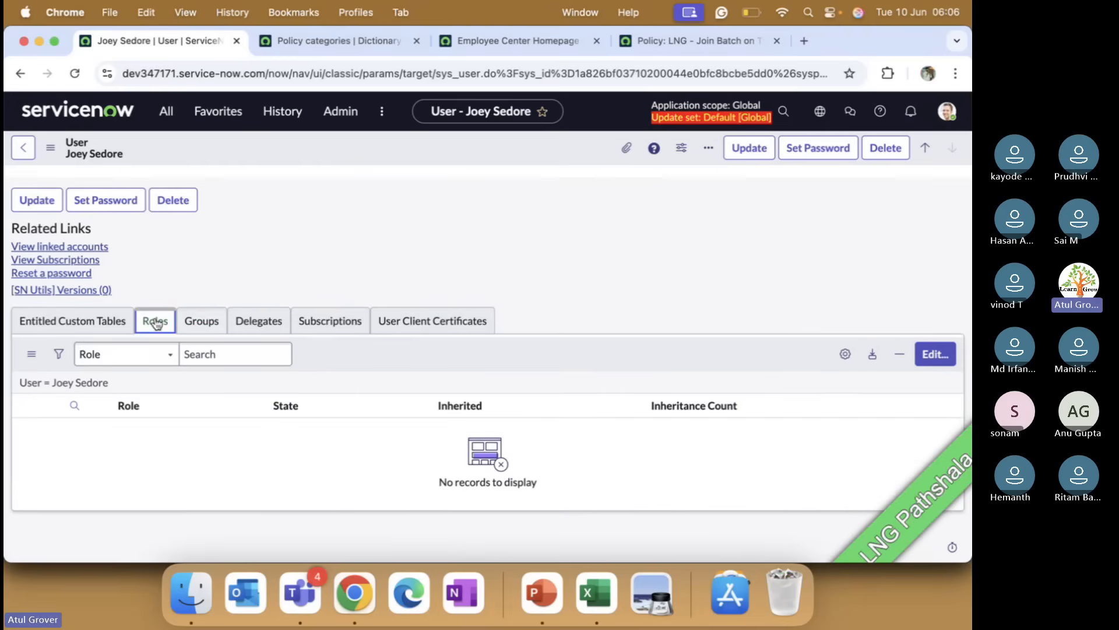
left_click(935, 354)
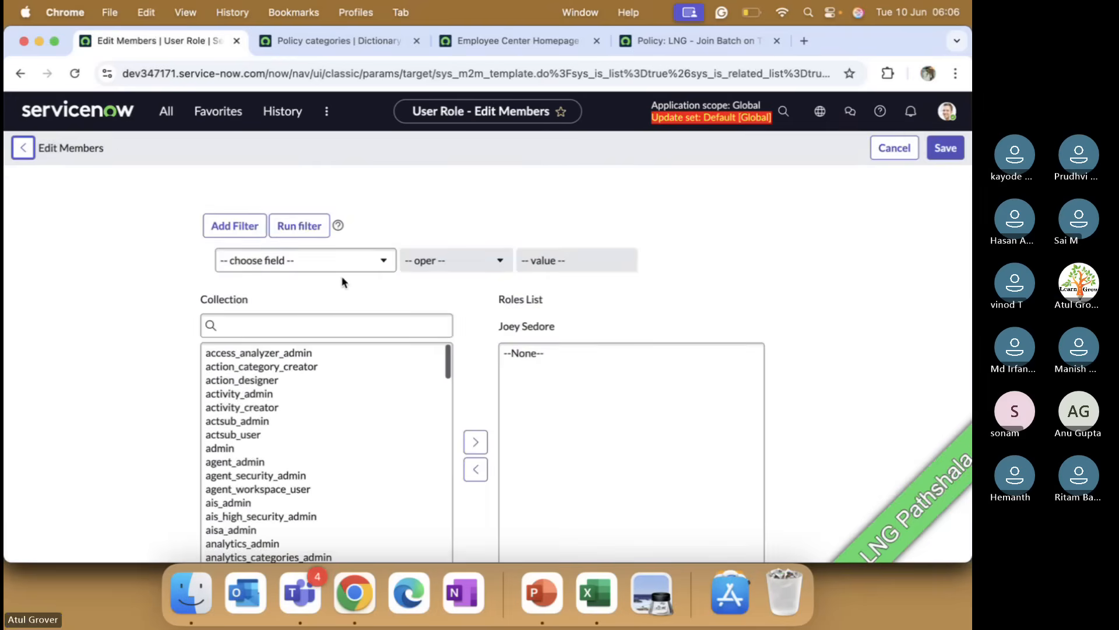
left_click(350, 272)
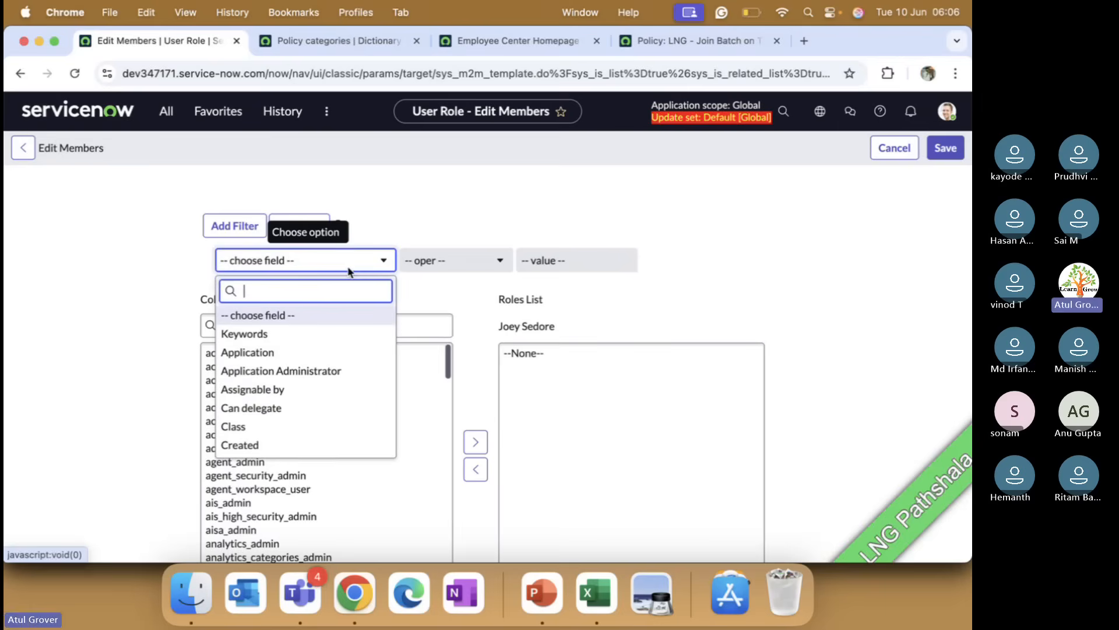
type("name")
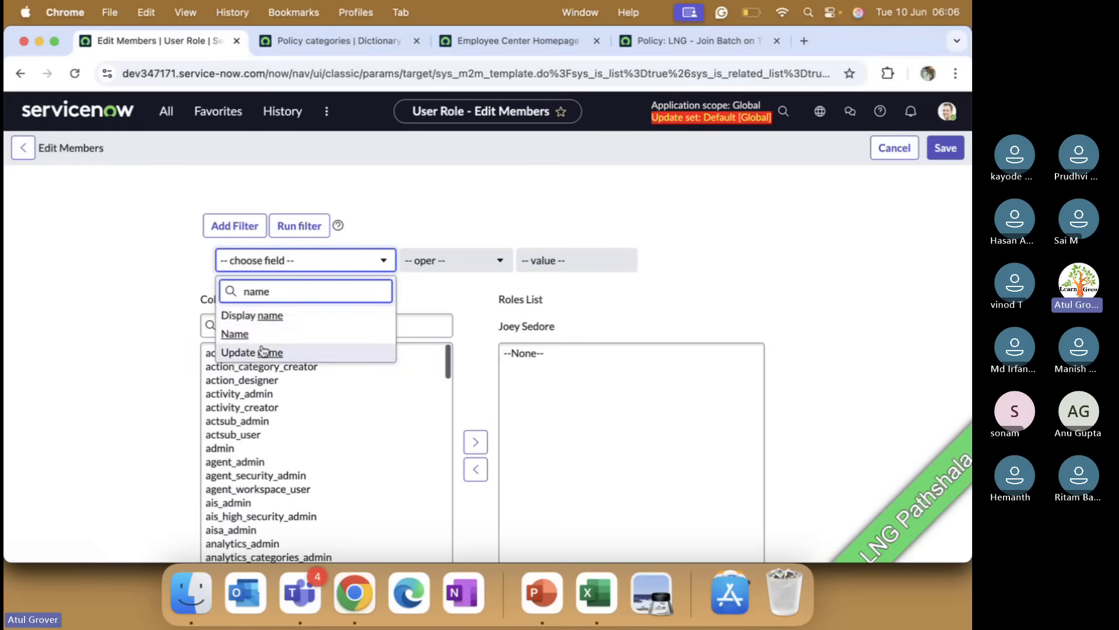
left_click(235, 333)
left_click(453, 264)
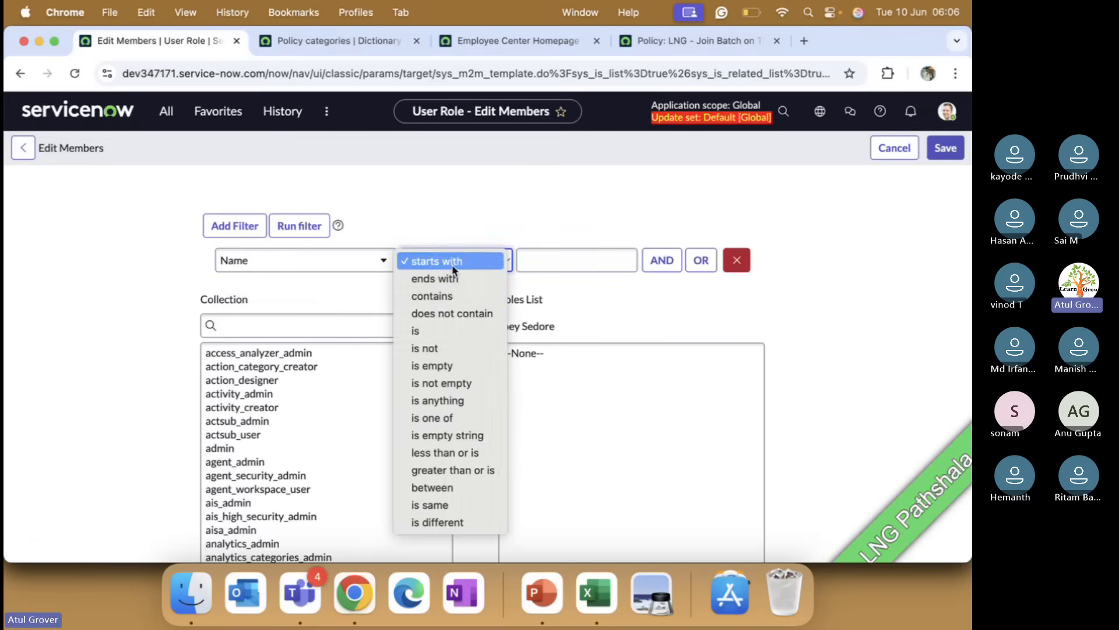
left_click(435, 296)
left_click(535, 266)
type("grc")
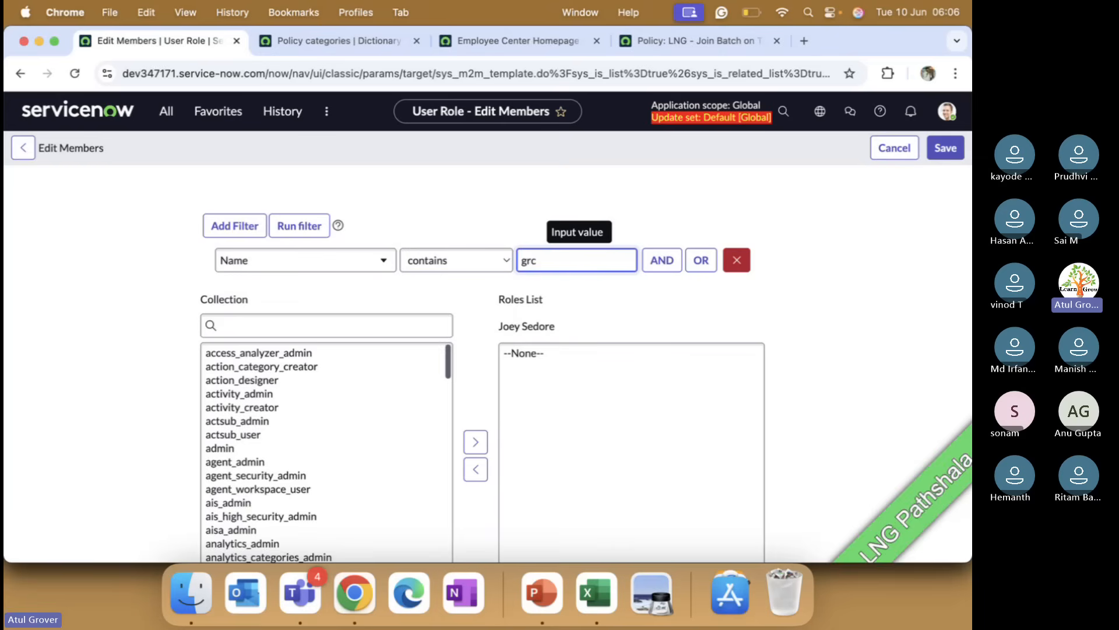
key("Return")
scroll(301, 408, "down", 5)
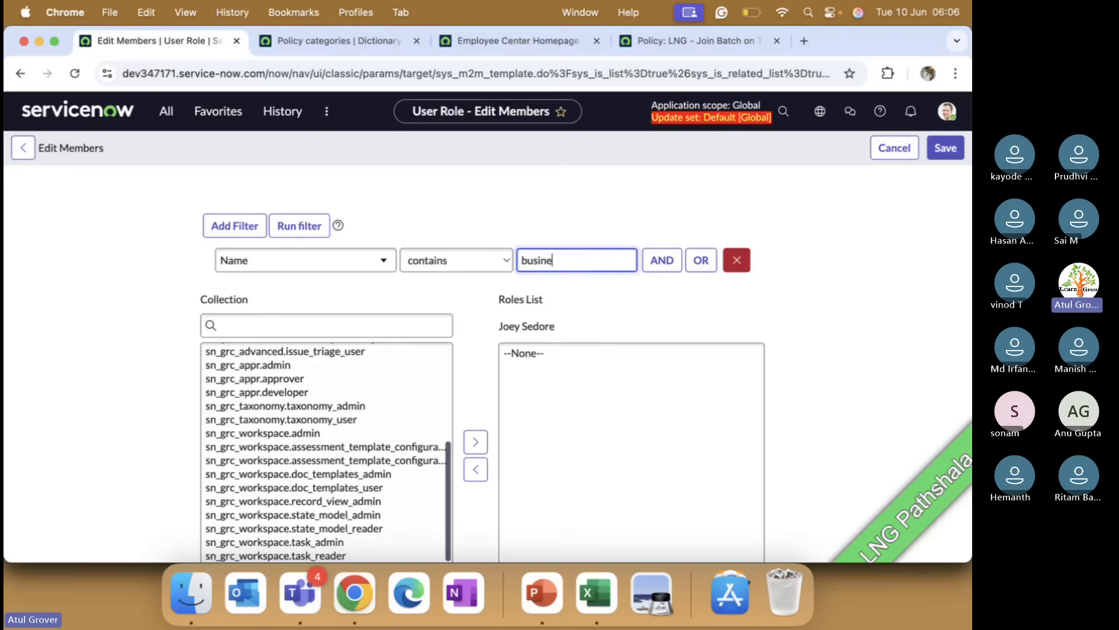
key("Return")
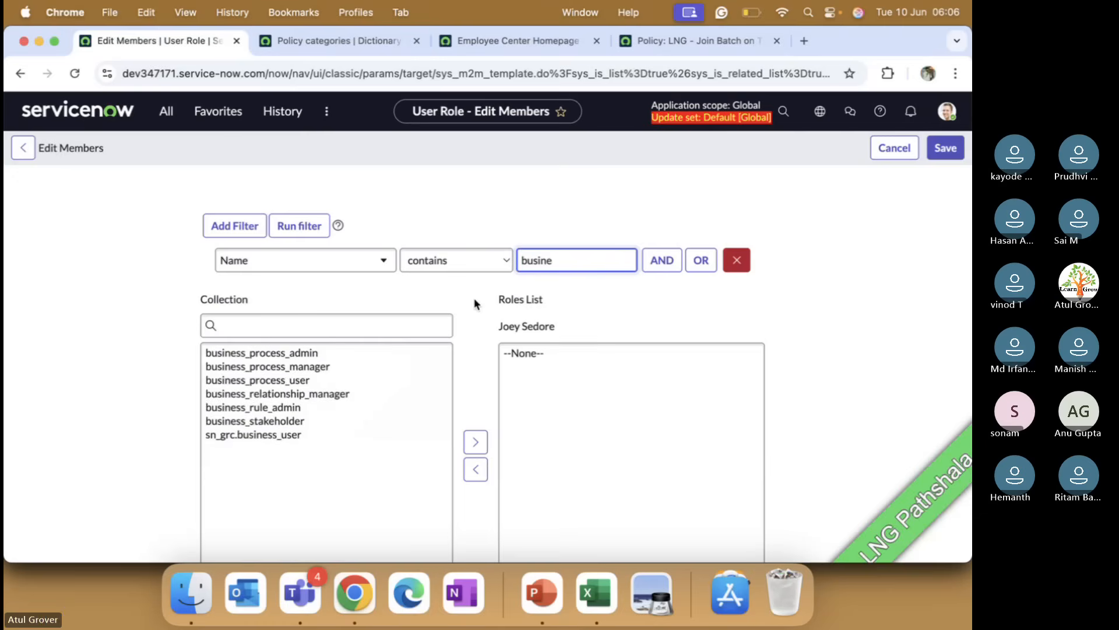
Step: Add the sn_grc.business_user role to the user and save
left_click(272, 442)
left_click(475, 436)
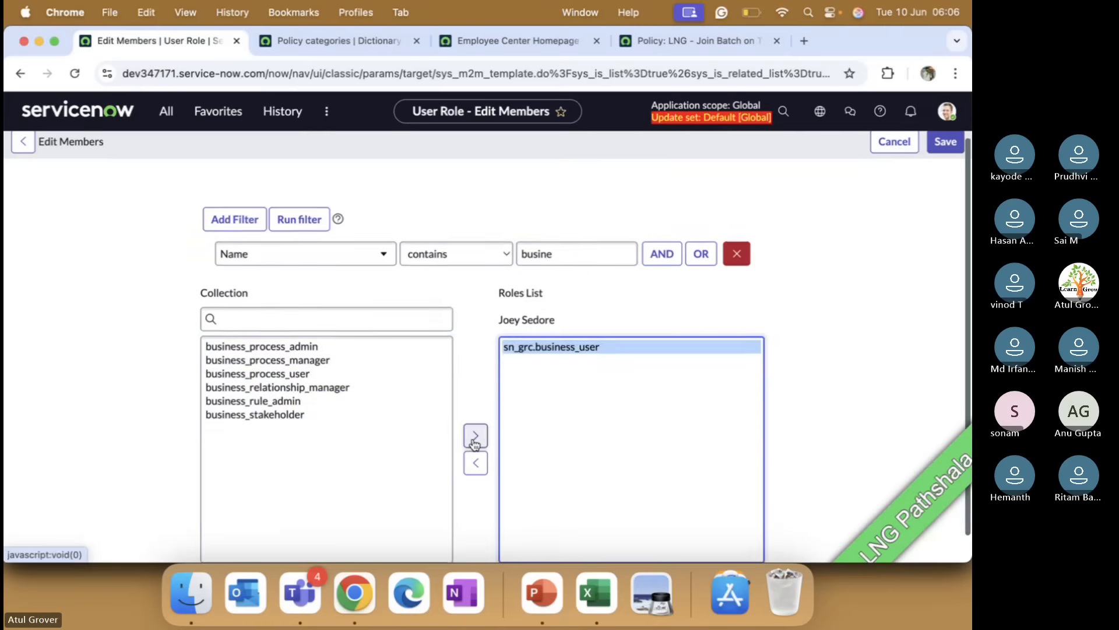
scroll(475, 443, "down", 2)
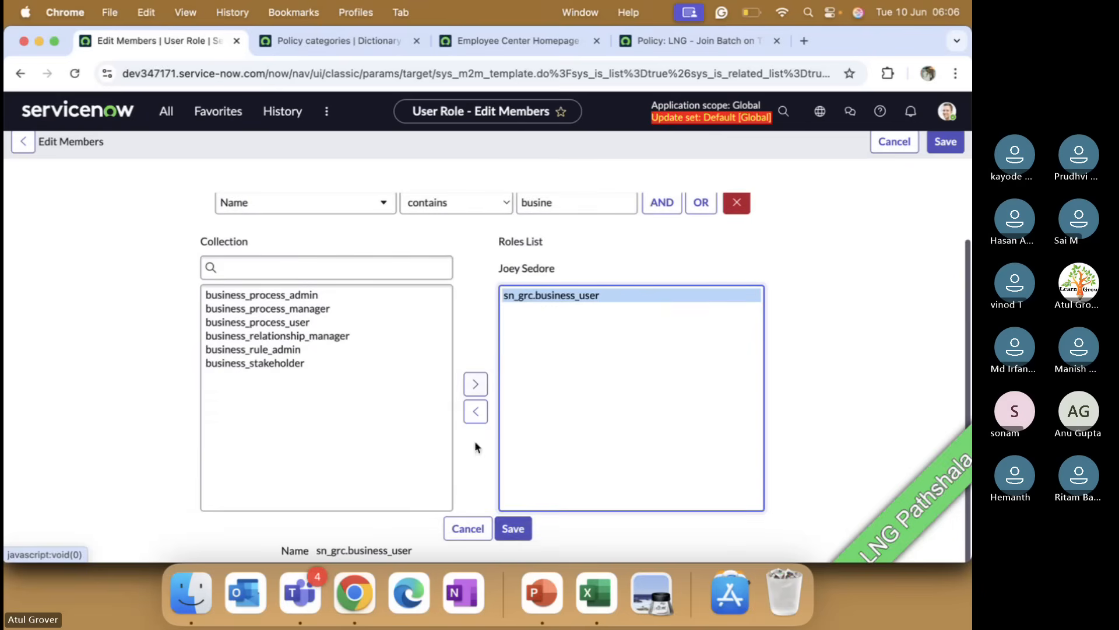
left_click(513, 528)
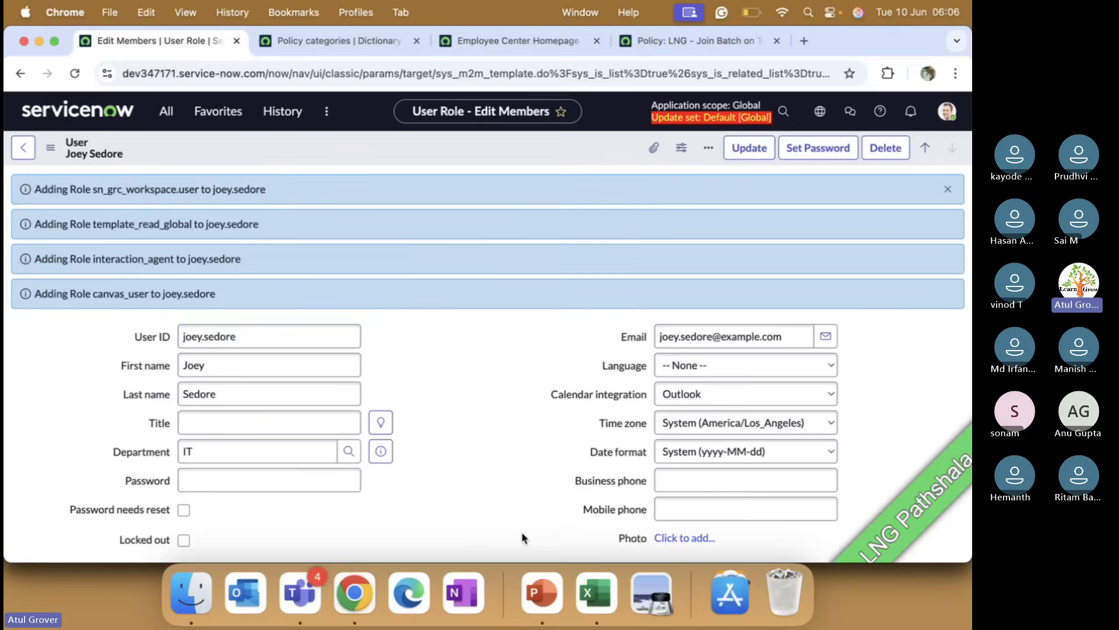
Step: Impersonate the same user again
left_click(937, 114)
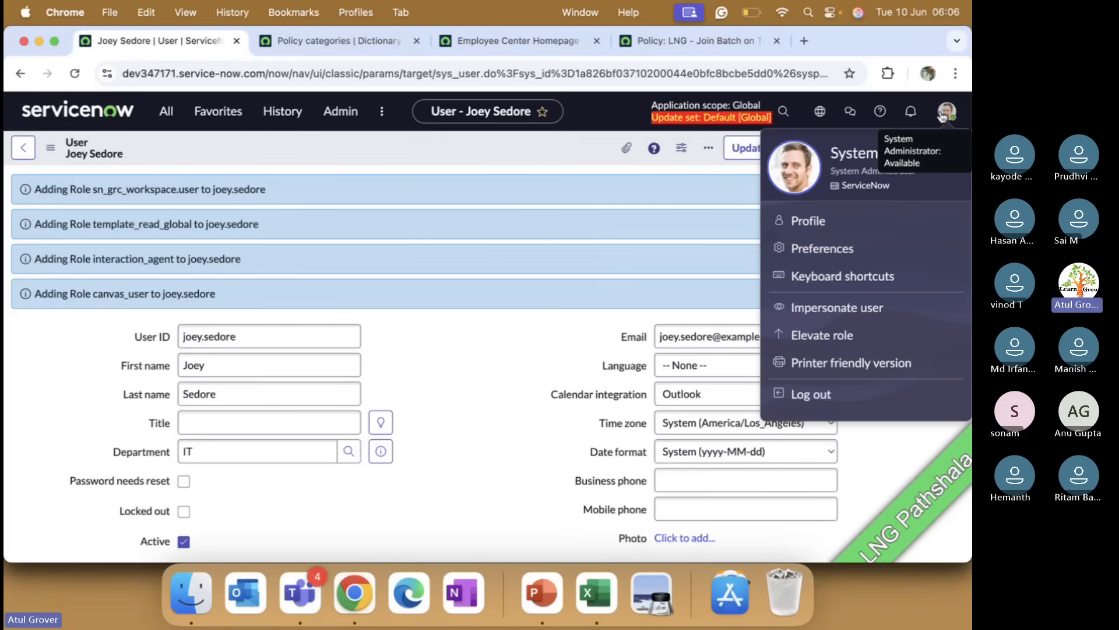
left_click(839, 310)
left_click(373, 384)
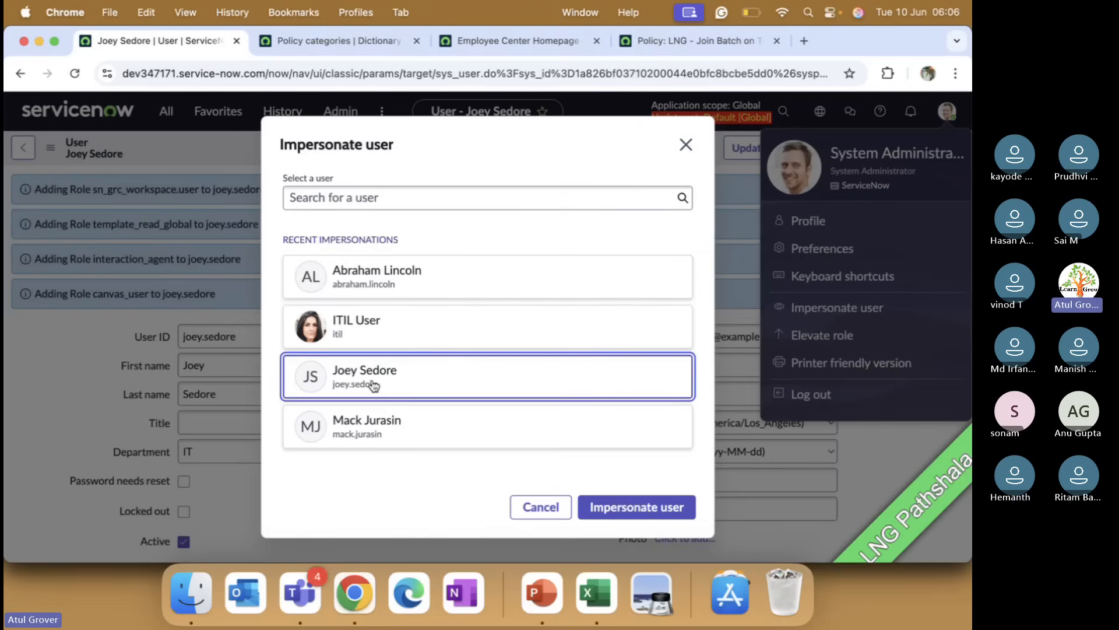
left_click(621, 504)
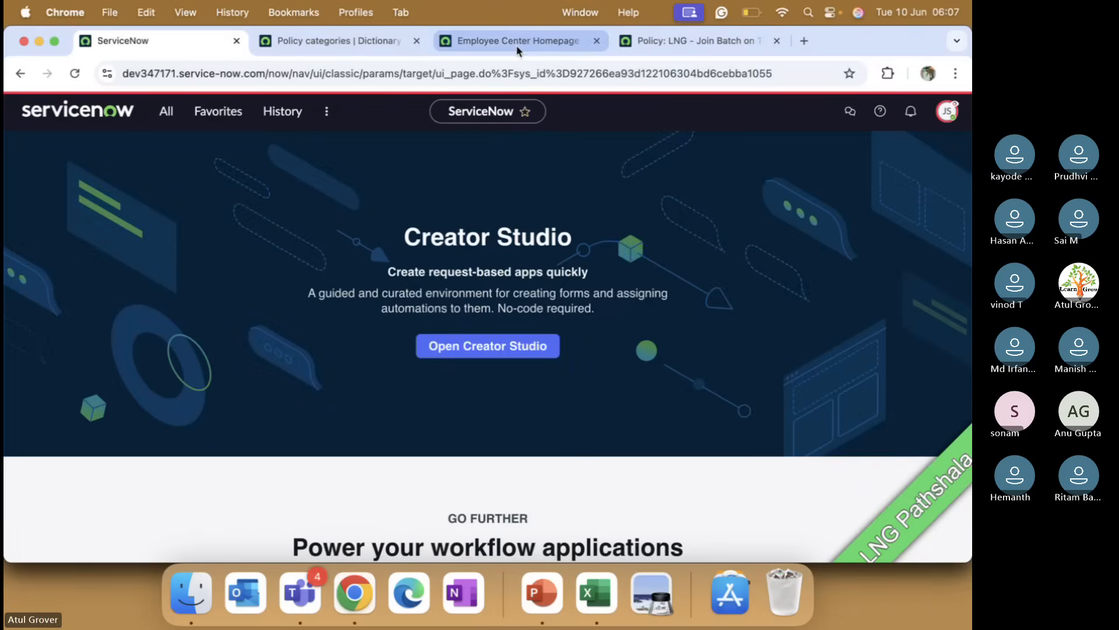
Step: Switch to the Employee Center tab, reload it, and open the user's Policy Acknowledgements
left_click(516, 44)
left_click(76, 78)
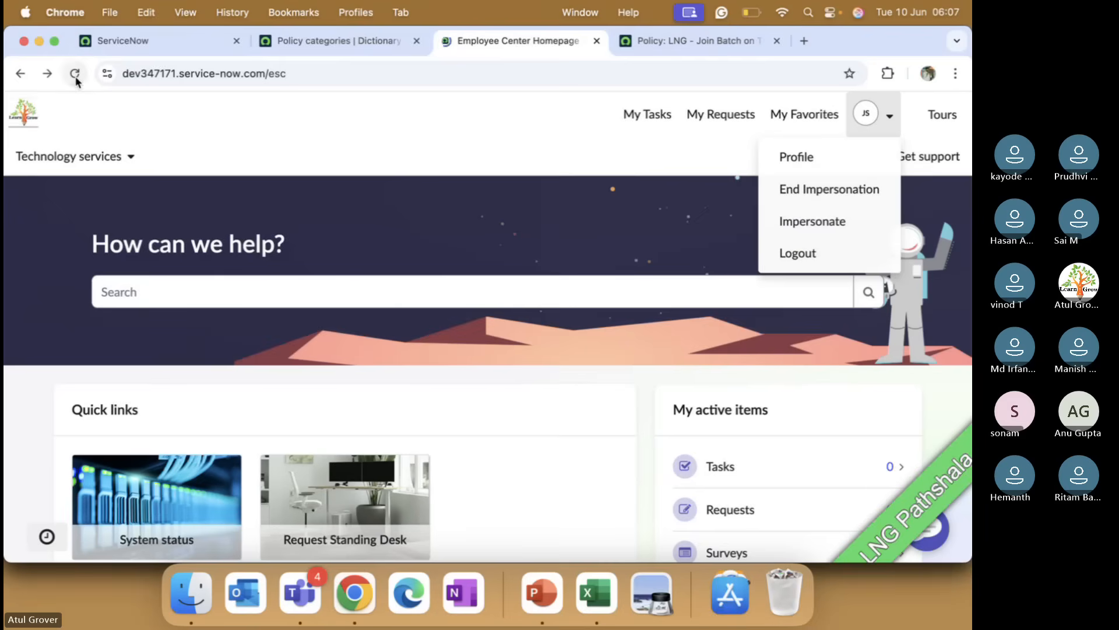
left_click(75, 78)
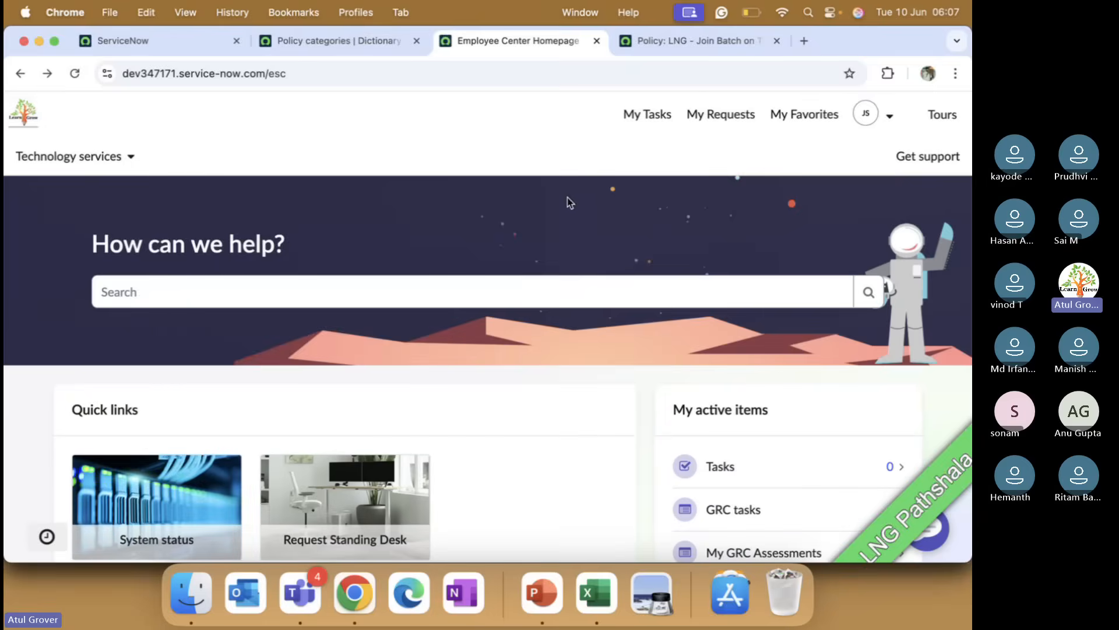
scroll(551, 321, "down", 5)
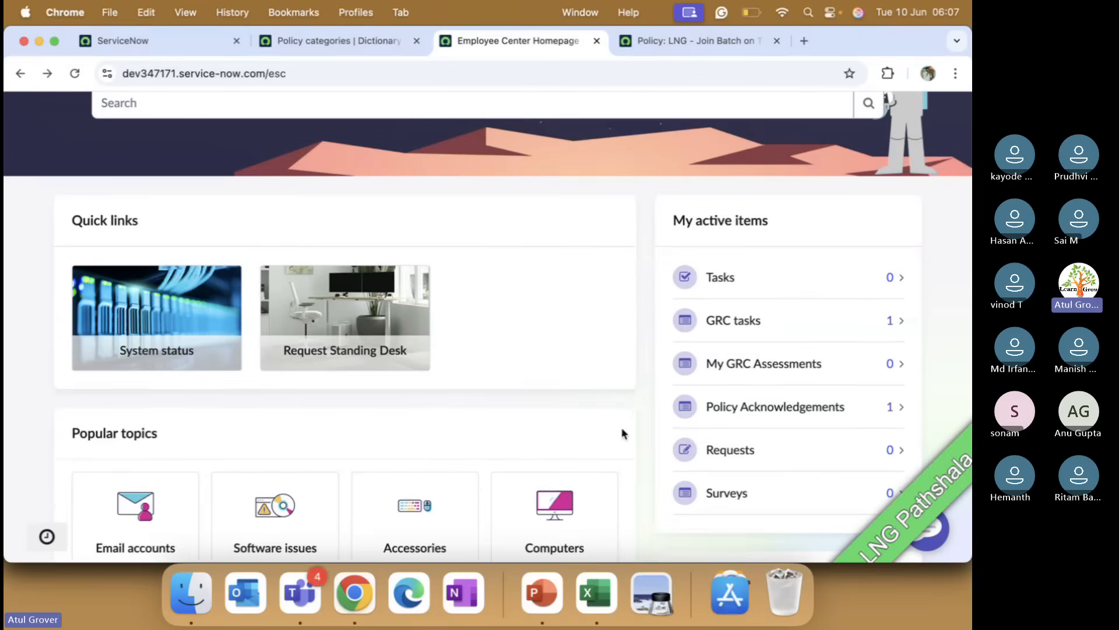
left_click(780, 406)
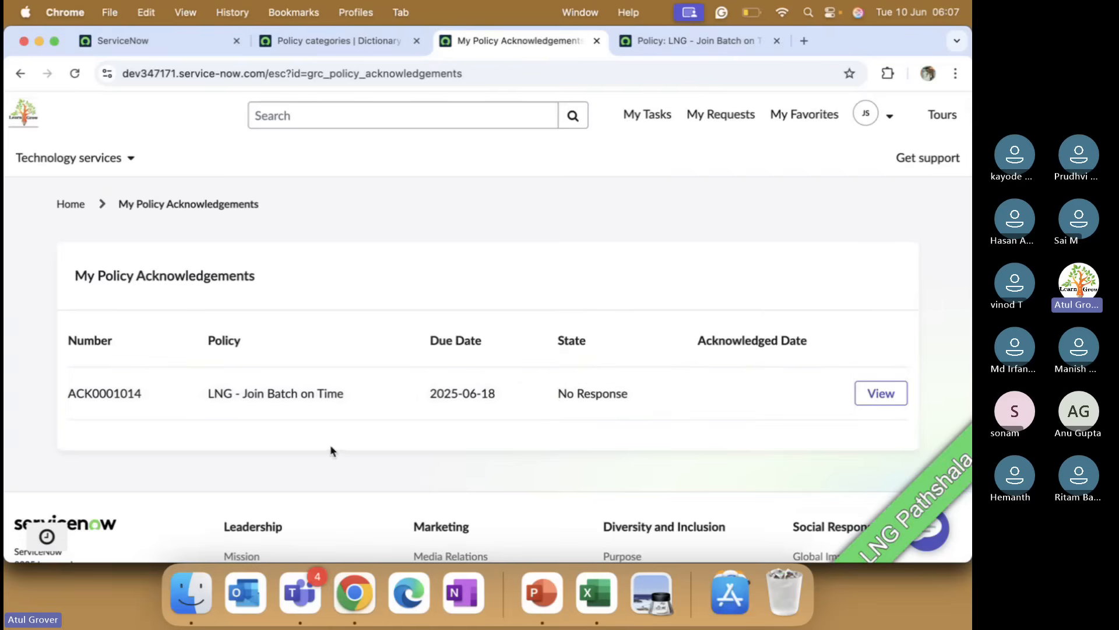
Step: Open the LNG - Join Batch on Time acknowledgement
scroll(377, 420, "down", 3)
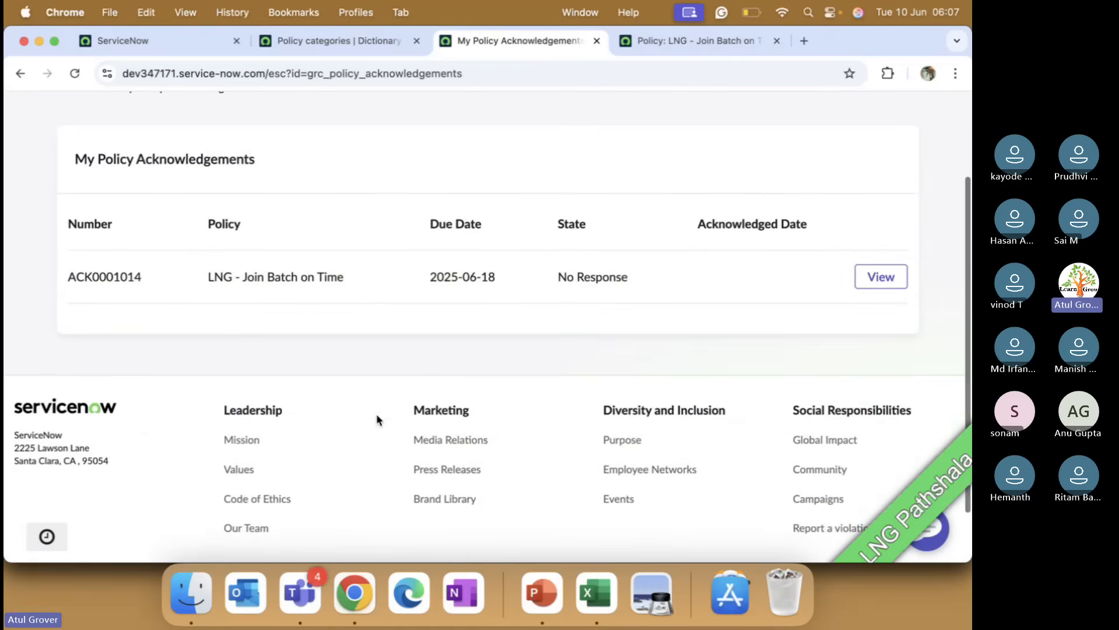
scroll(275, 320, "up", 3)
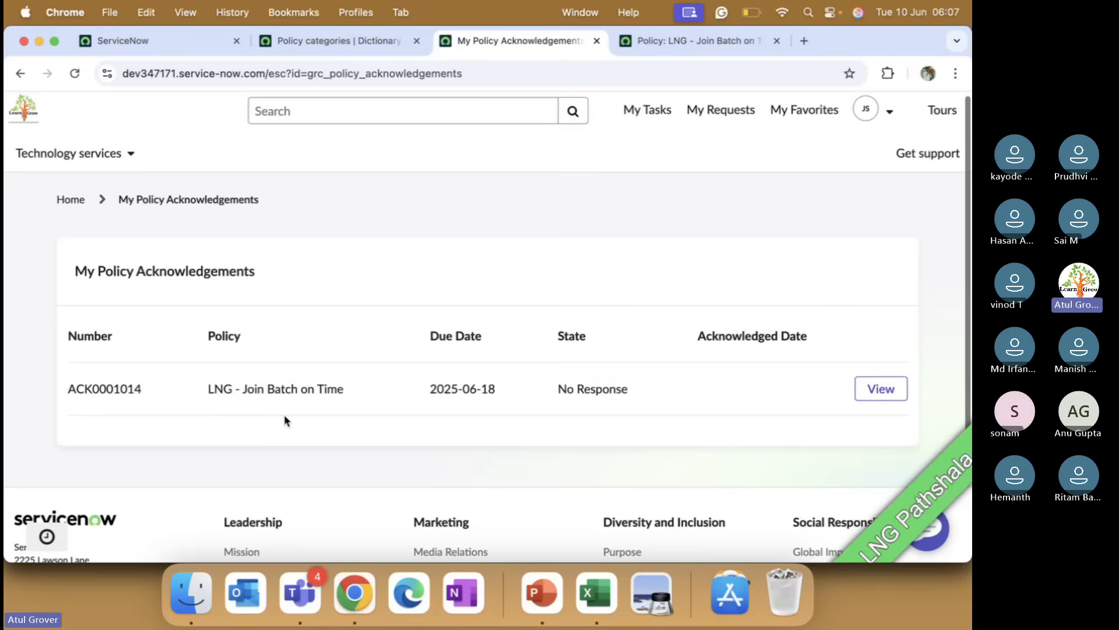
left_click(884, 390)
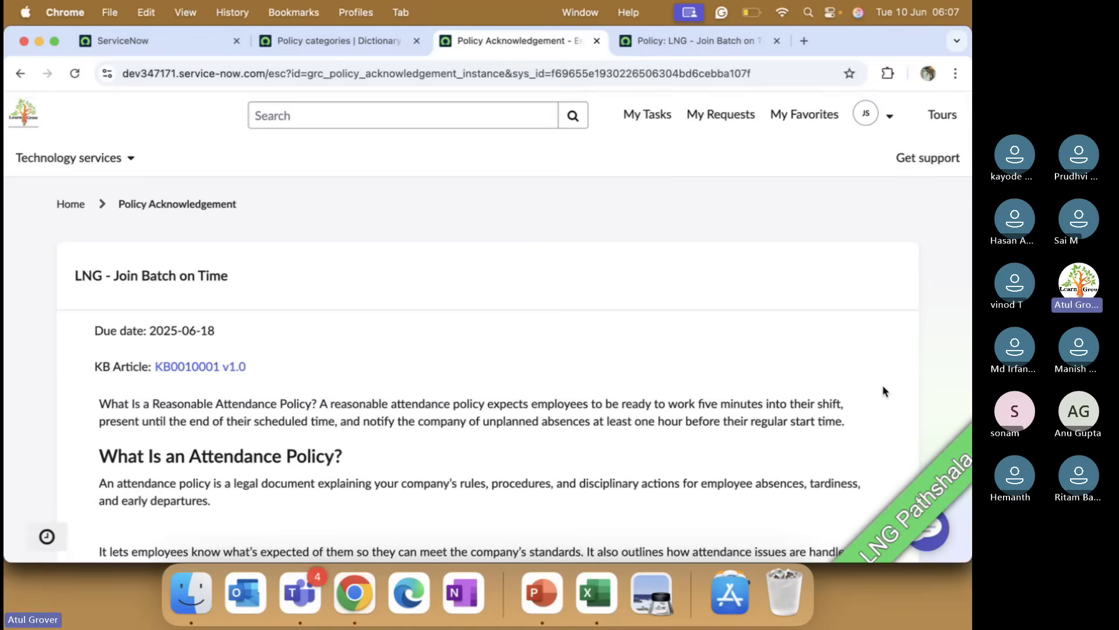
Step: Read through the policy content and request an exception to it
scroll(492, 395, "down", 18)
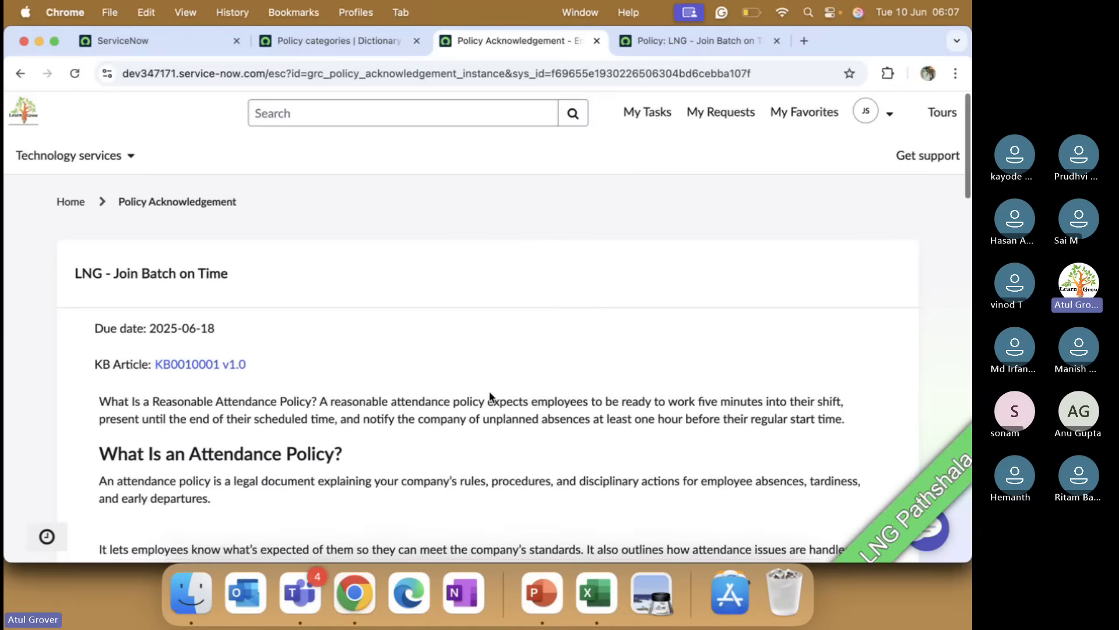
scroll(492, 398, "down", 15)
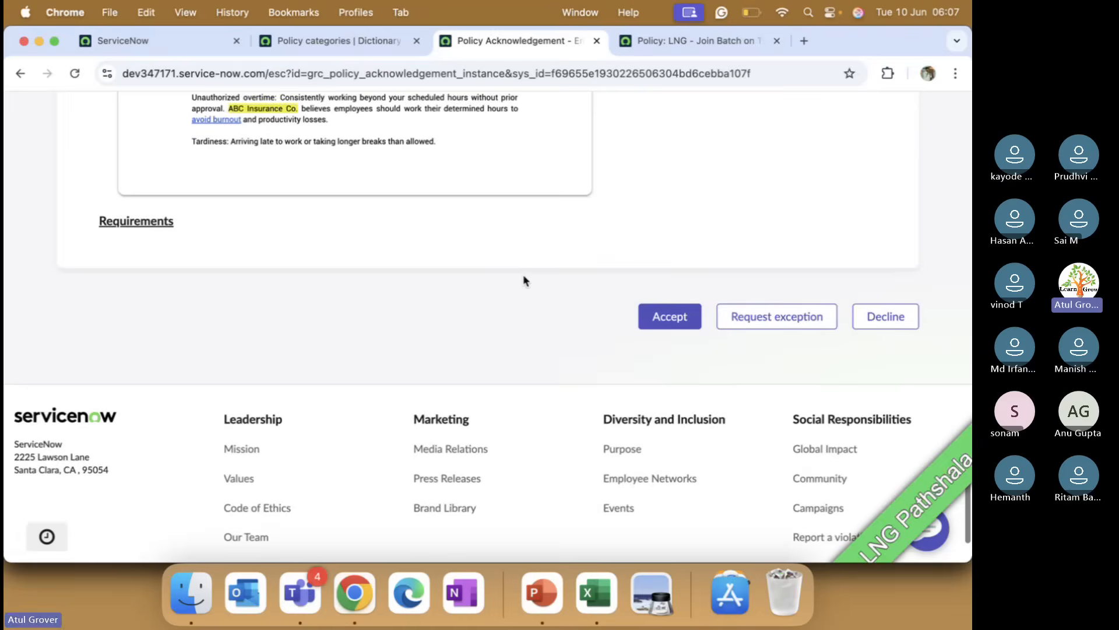
scroll(522, 274, "up", 20)
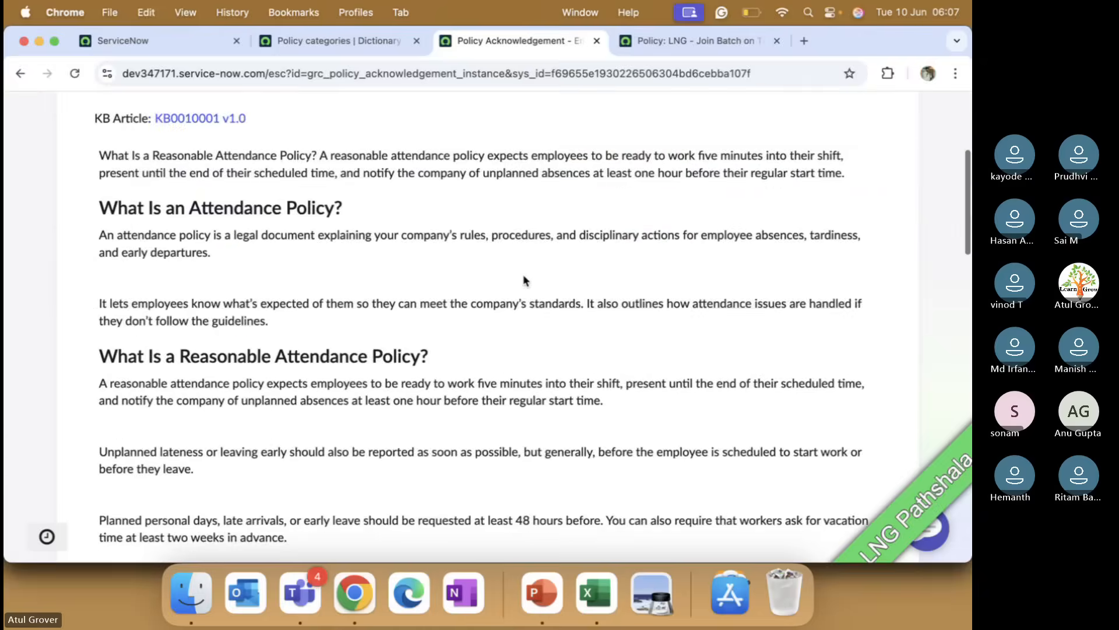
scroll(524, 278, "down", 15)
scroll(523, 278, "down", 15)
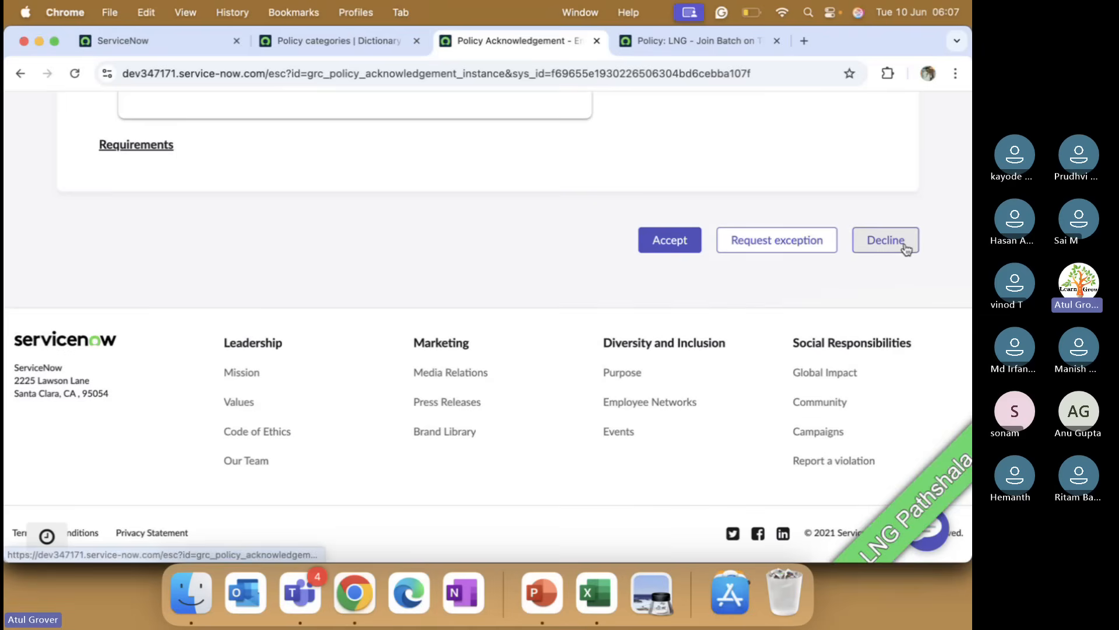
left_click(794, 244)
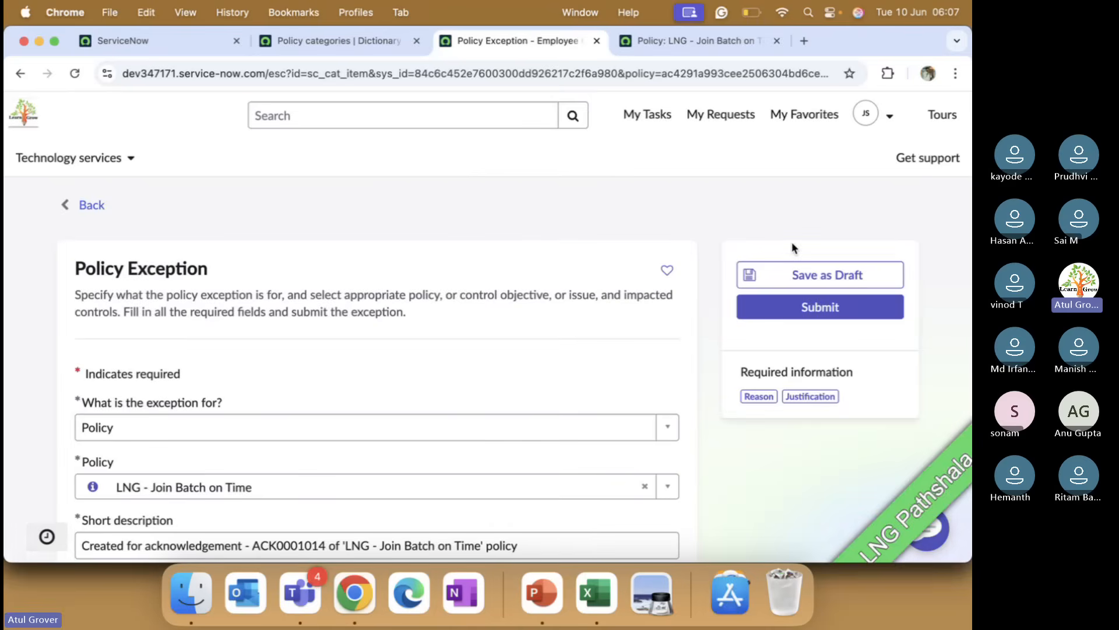
Step: Set the policy exception's reason to Awaiting Maintenance Window
left_click_drag(210, 269, 73, 264)
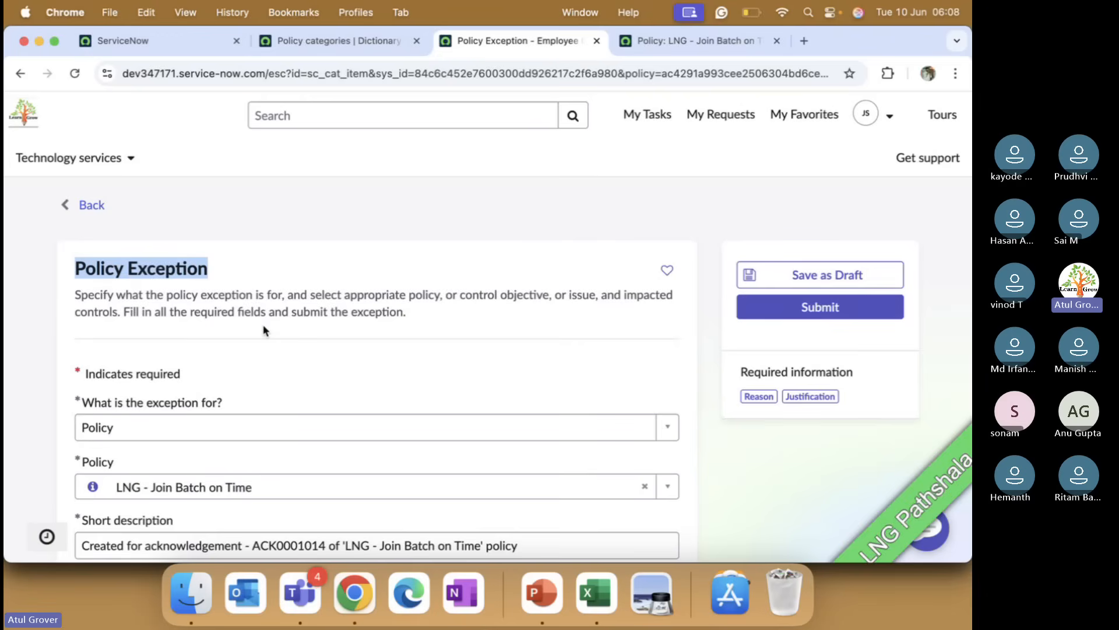
scroll(264, 331, "down", 5)
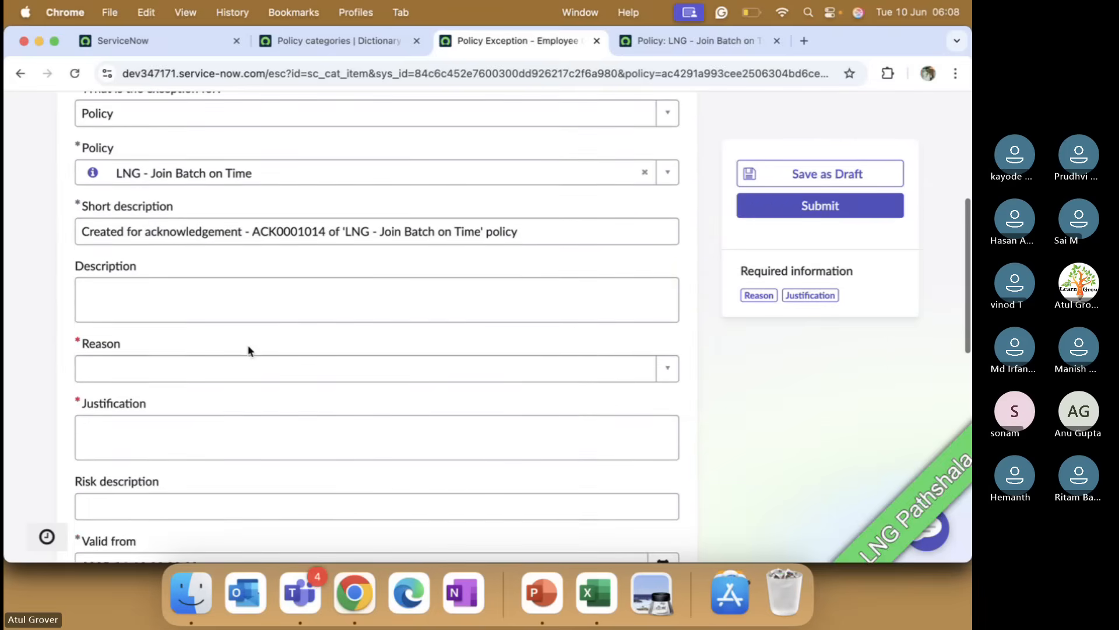
scroll(245, 255, "up", 3)
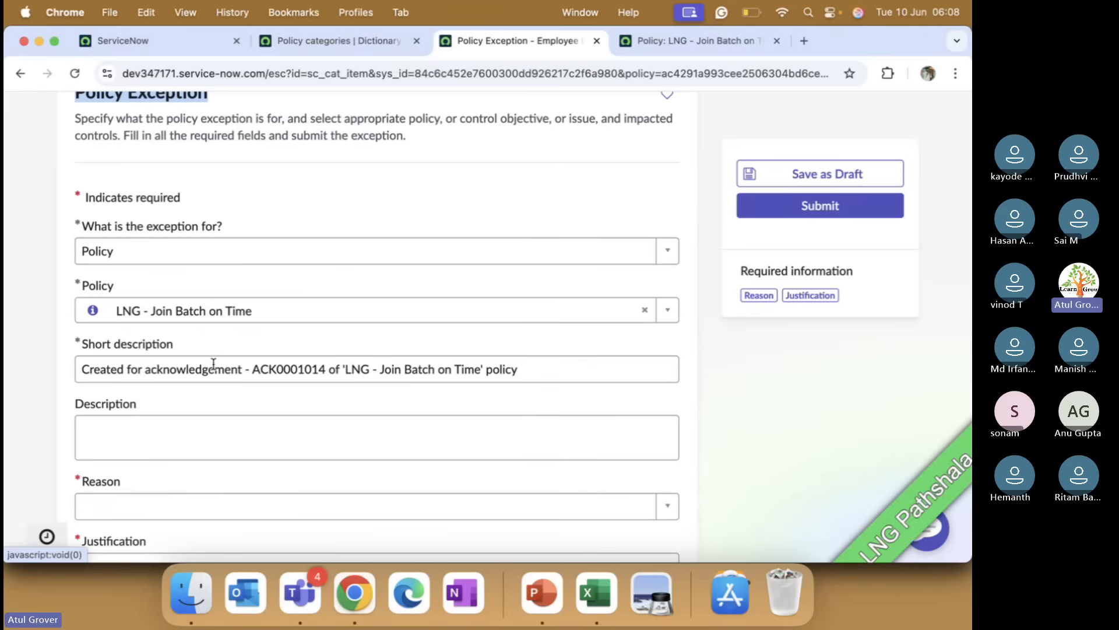
scroll(214, 366, "down", 3)
left_click(225, 408)
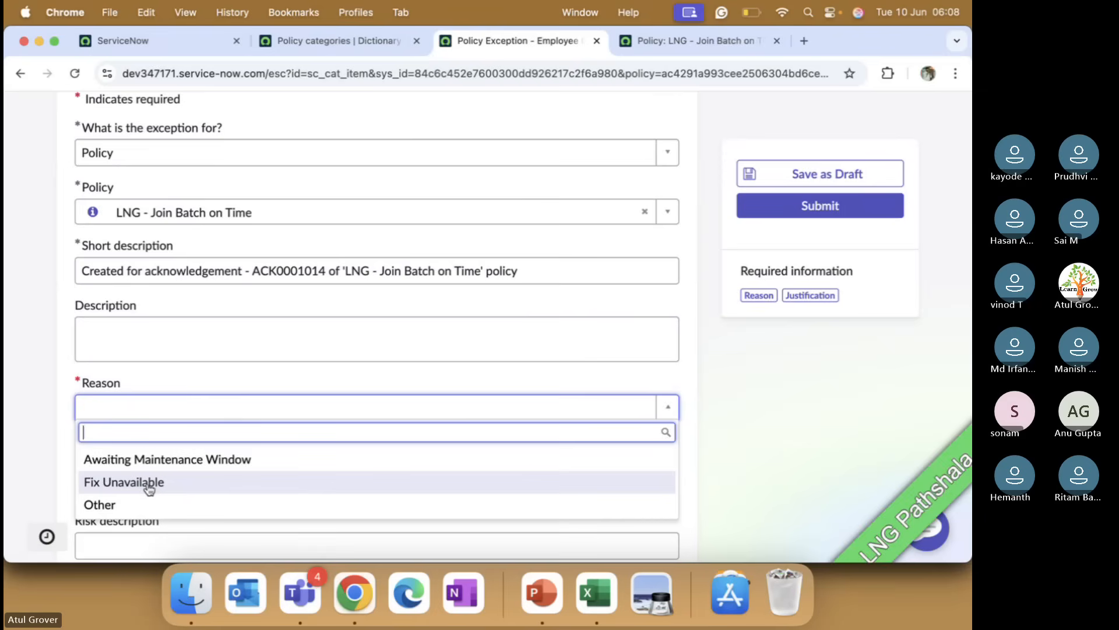
left_click(164, 460)
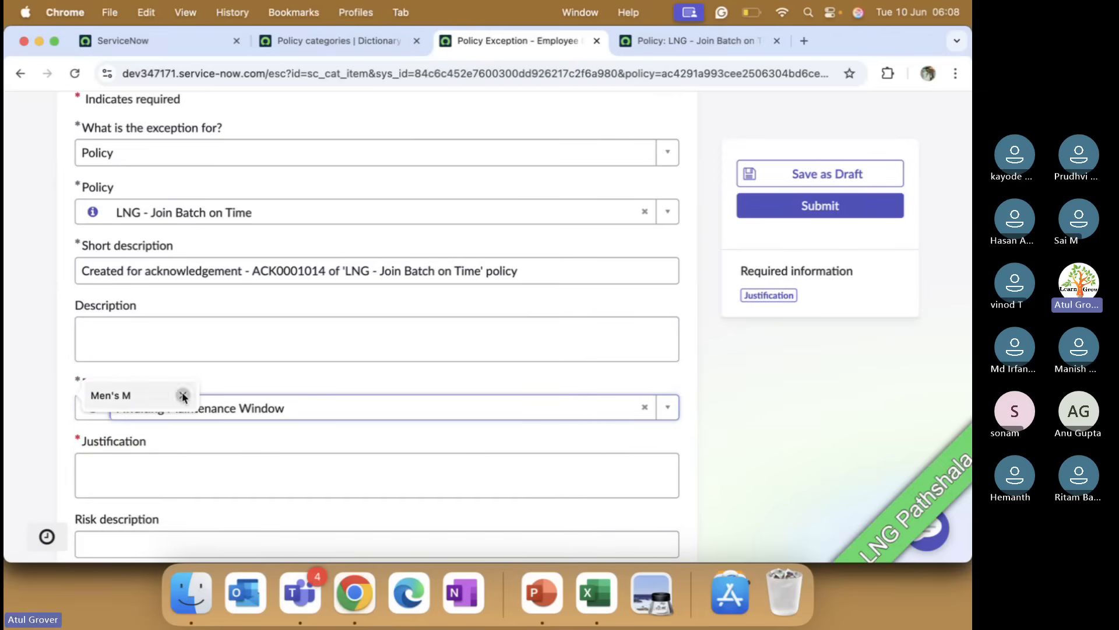
left_click(184, 395)
Step: Enter the justification "I am not availal for next 3 days"
left_click(166, 463)
type("I am ")
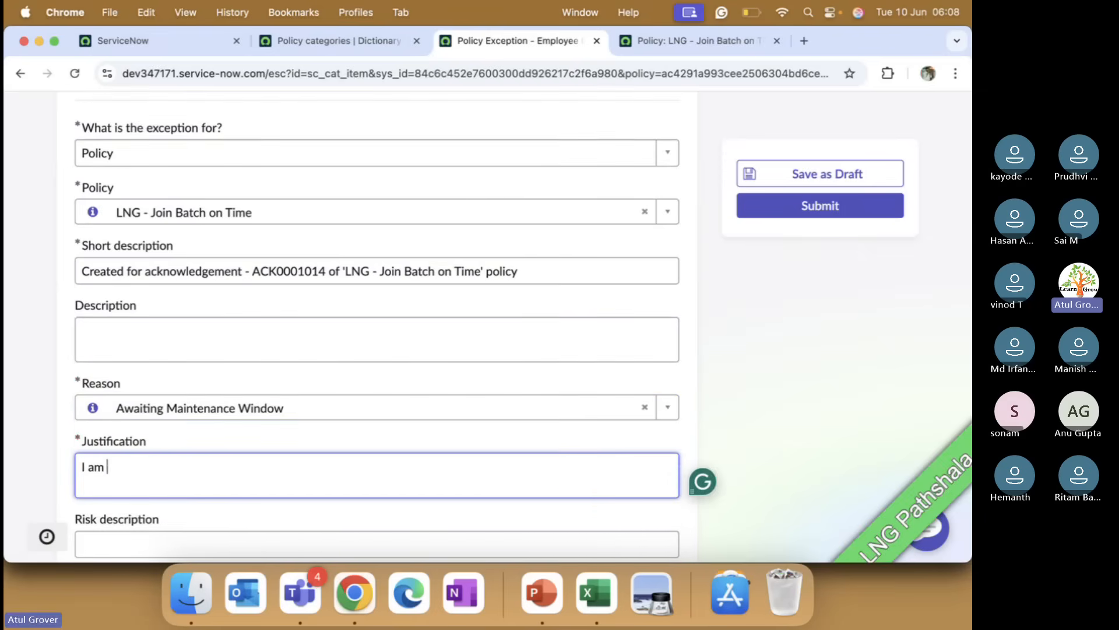
type("not availal for next 2")
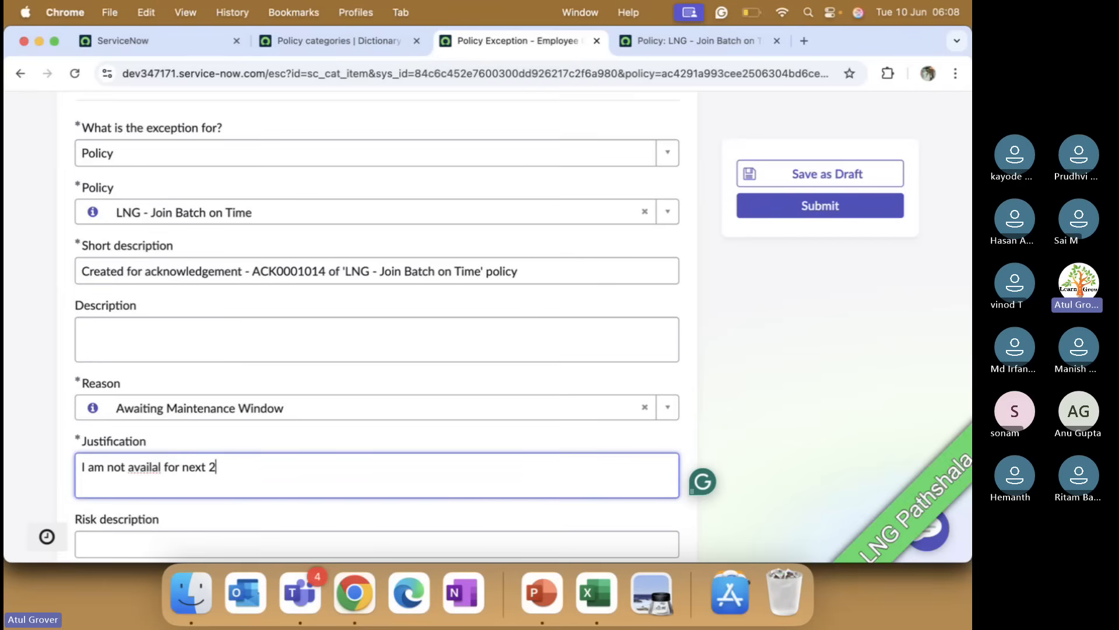
key("BackSpace")
type("3 days")
scroll(265, 411, "down", 5)
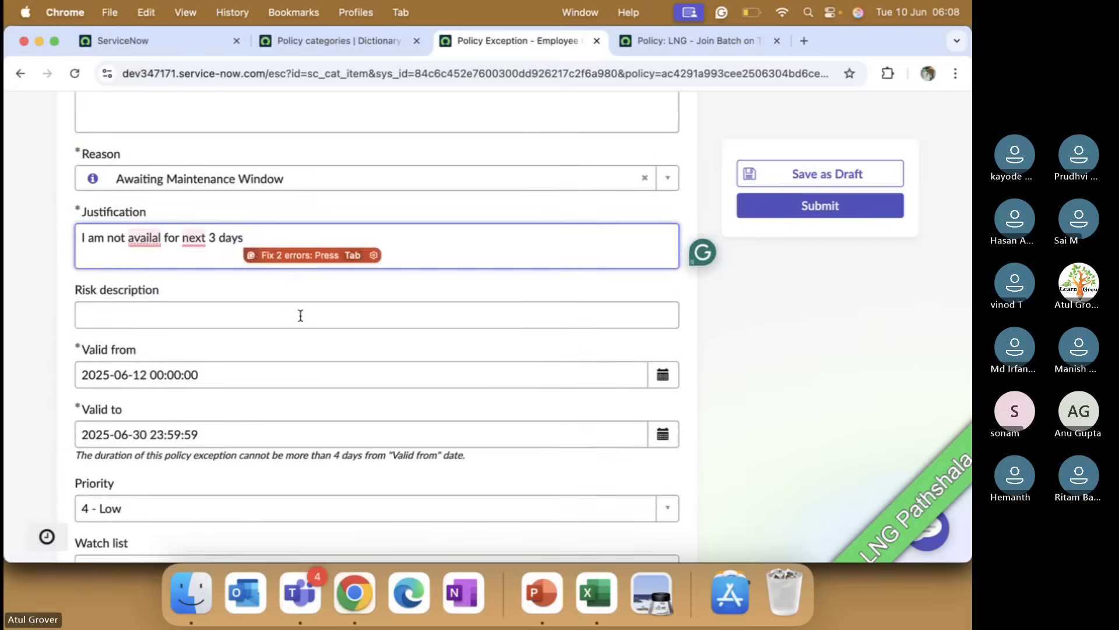
Step: Enter NO as the policy exception's risk description
left_click(300, 315)
type("NO")
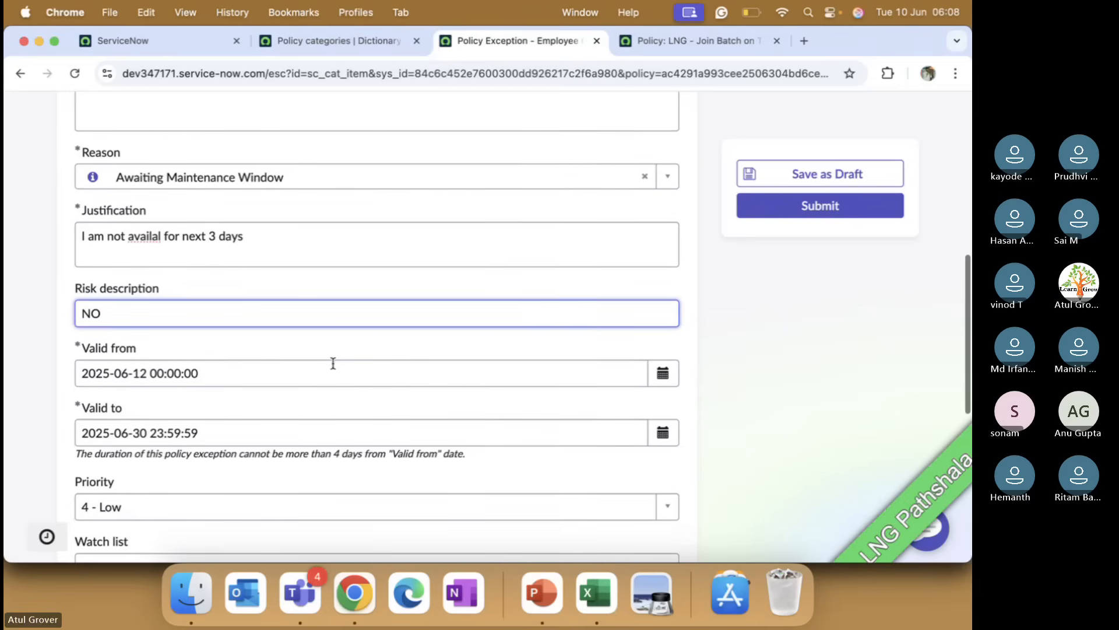
scroll(332, 363, "down", 2)
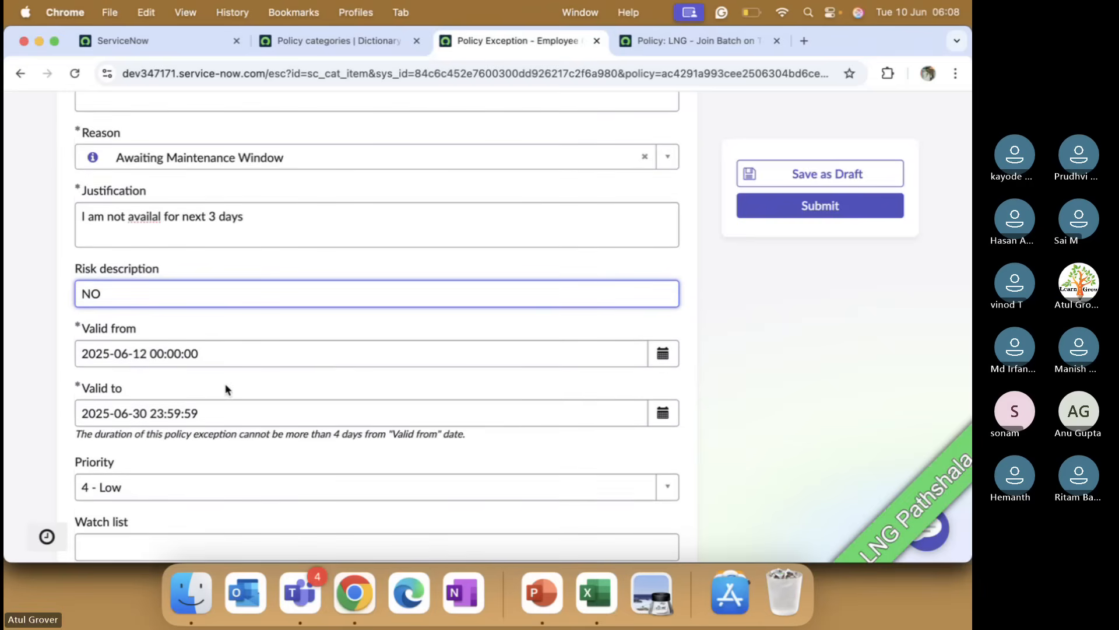
scroll(226, 389, "down", 2)
left_click(139, 408)
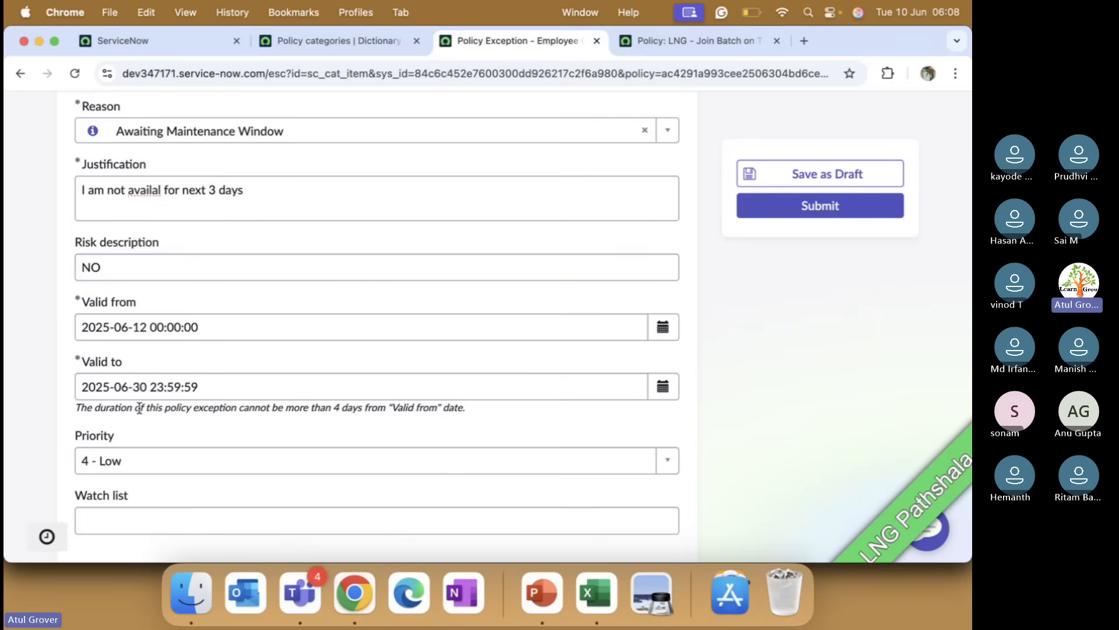
left_click_drag(139, 408, 471, 411)
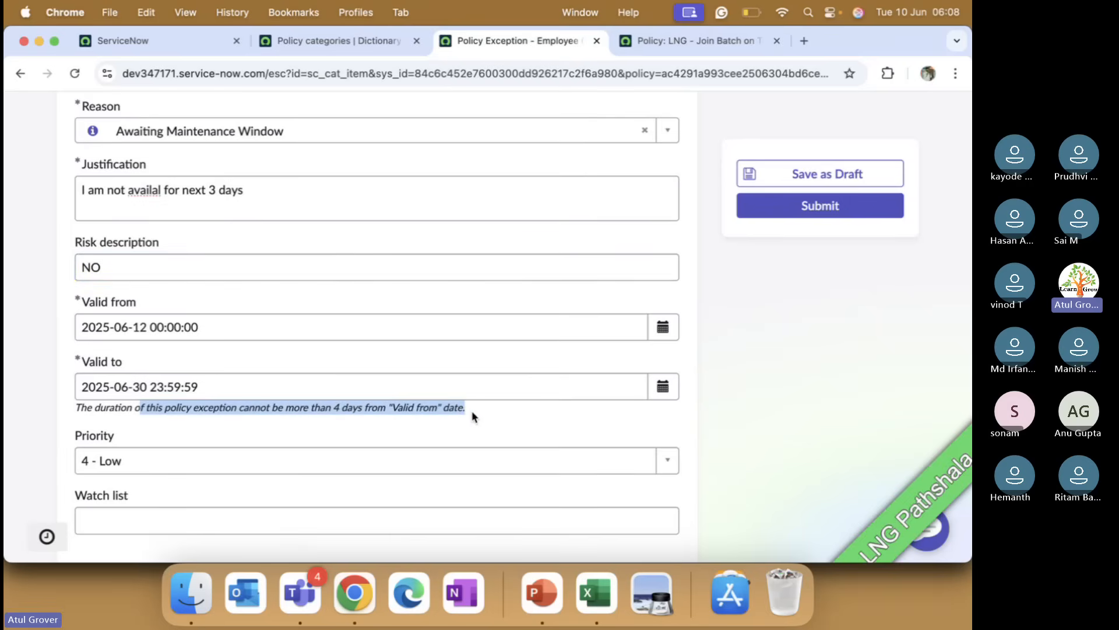
left_click(179, 407)
left_click_drag(77, 403, 470, 410)
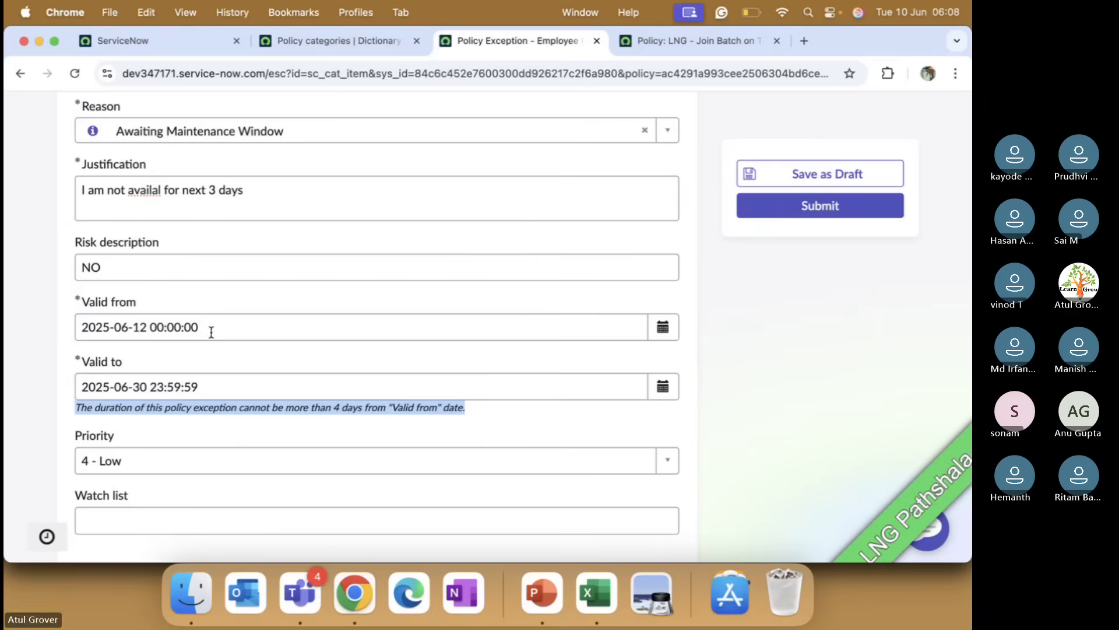
Step: Add Change Manager to the exception's watch list
scroll(230, 343, "down", 3)
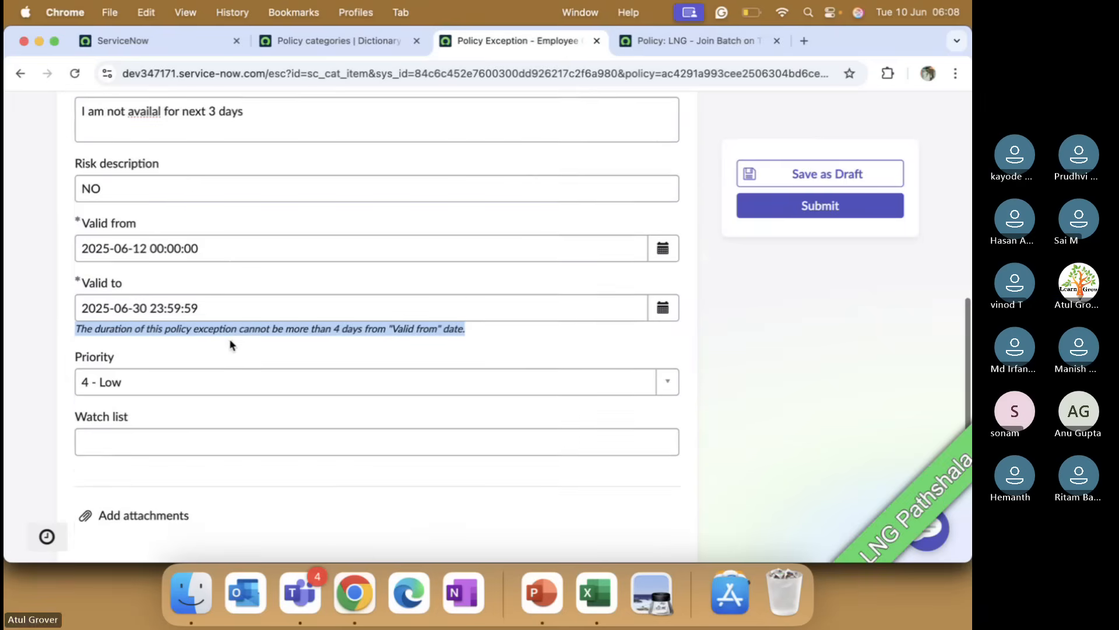
left_click(182, 383)
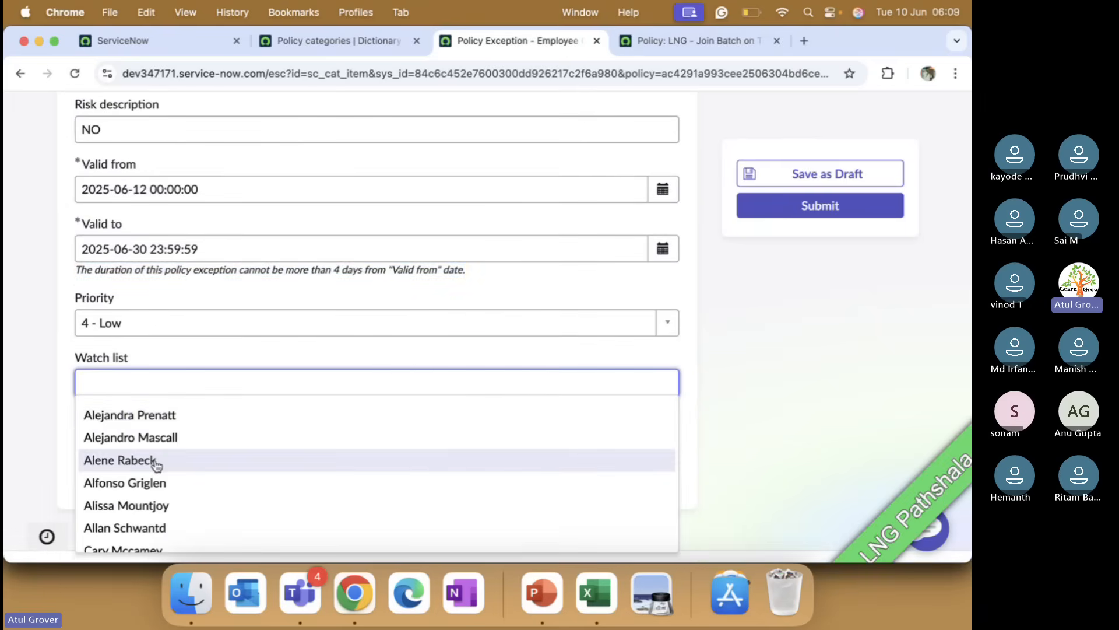
type("jac")
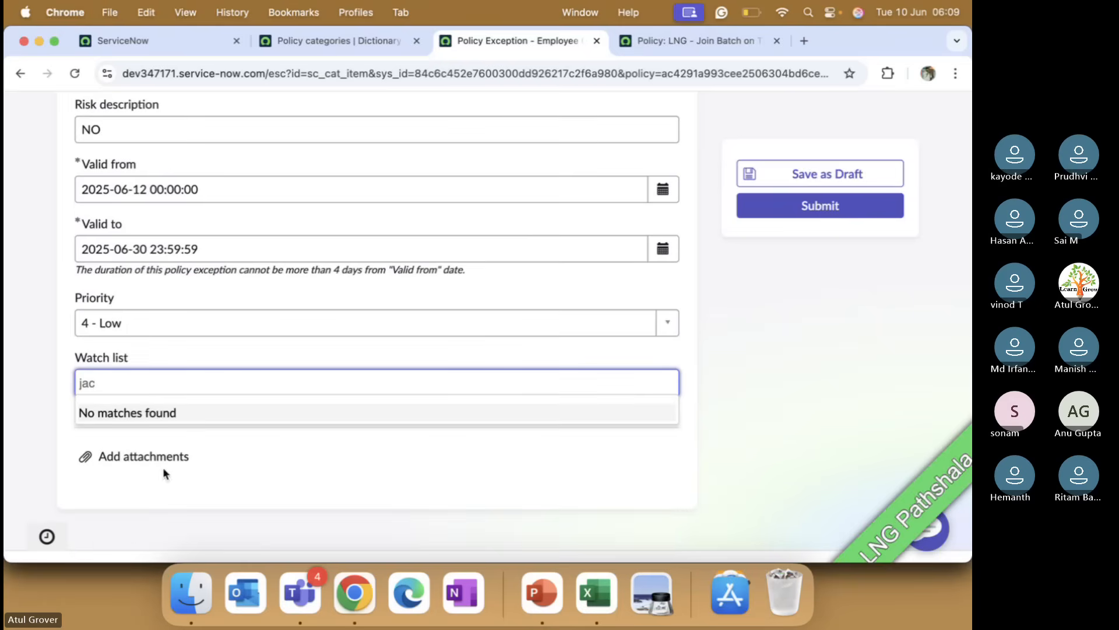
key("BackSpace")
key("BackSpace")
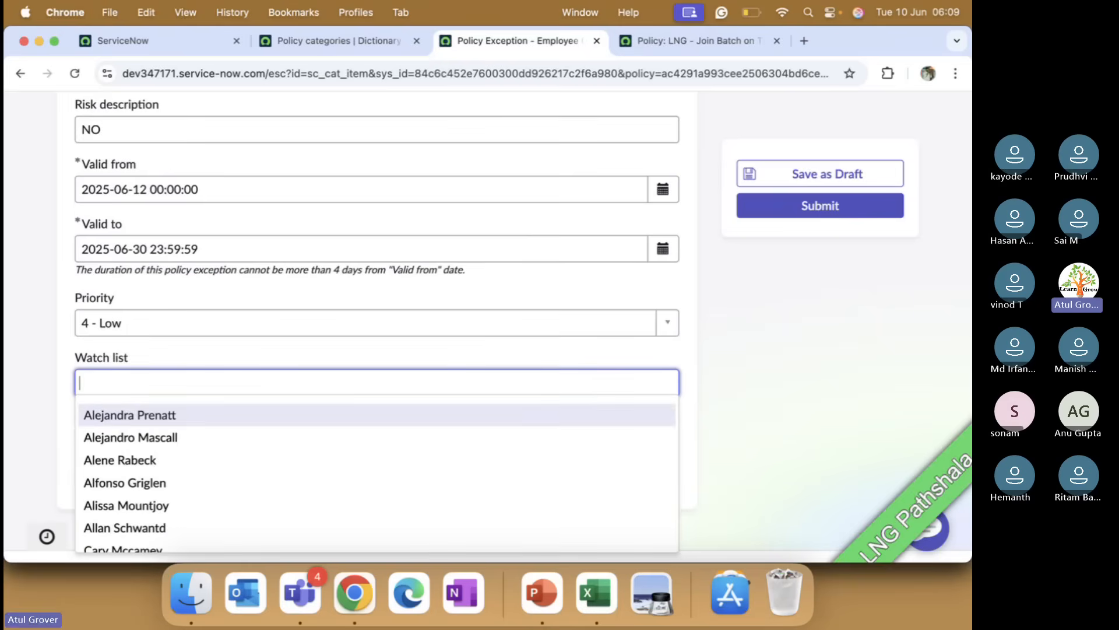
type("chane")
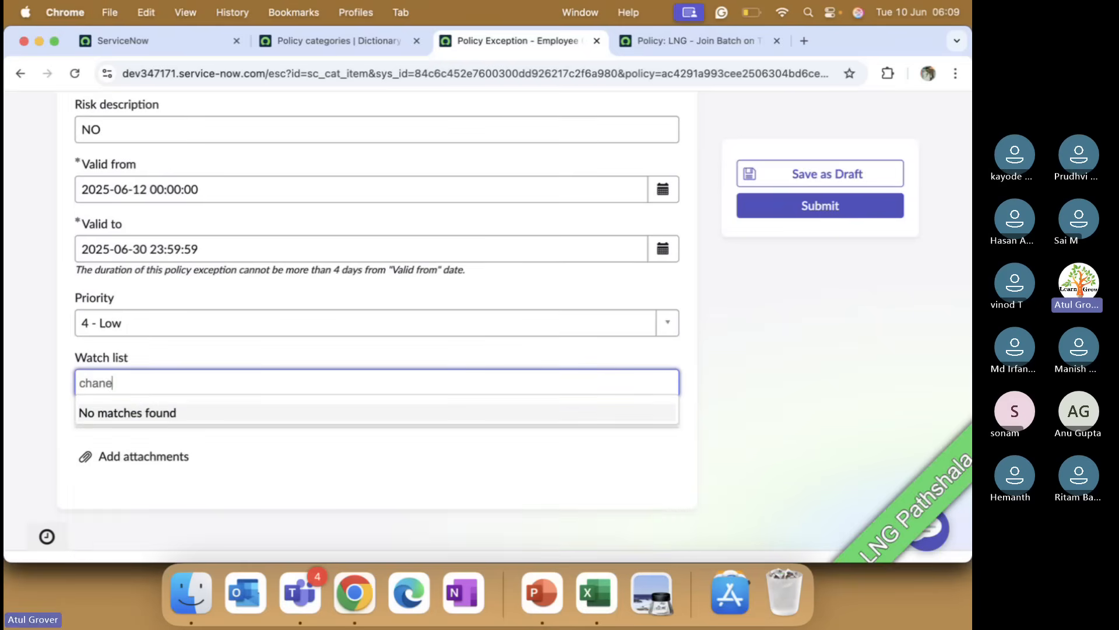
key("BackSpace")
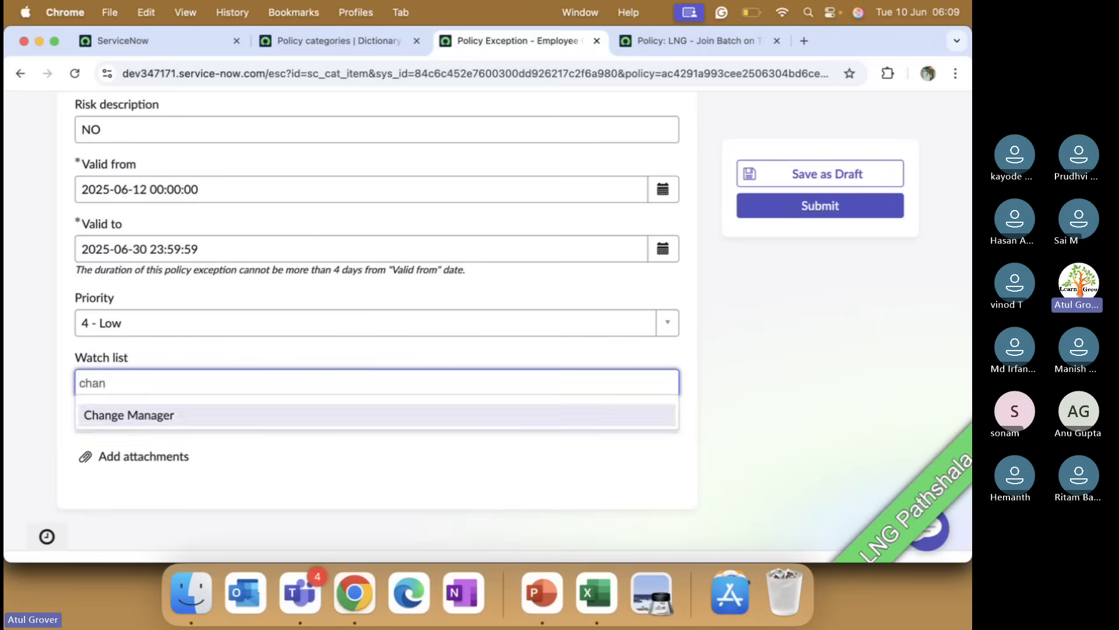
left_click(166, 415)
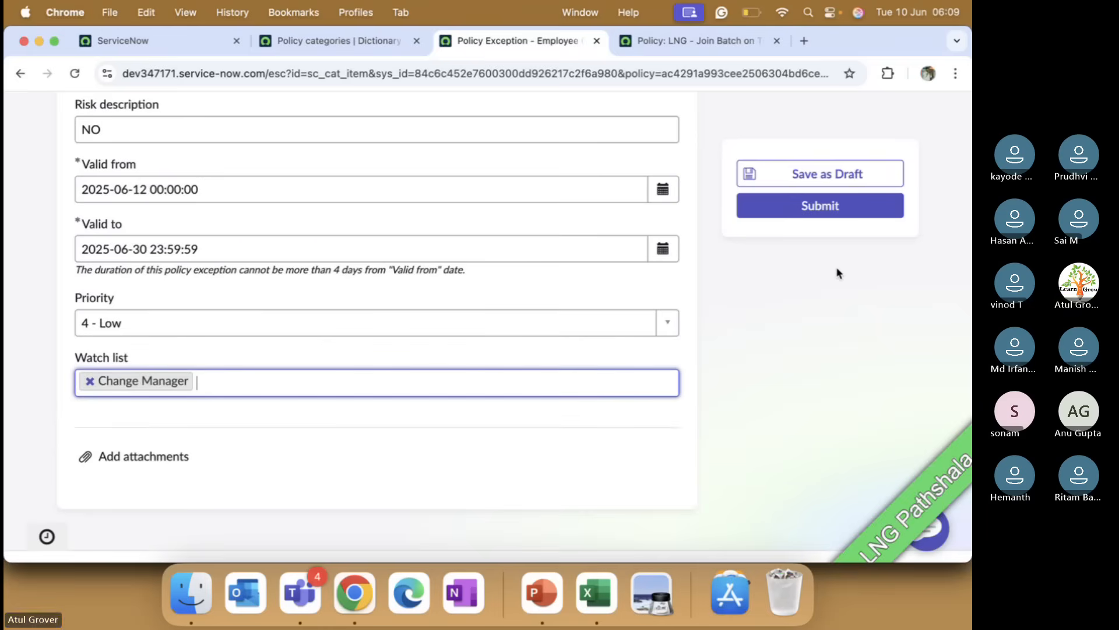
Step: Try to submit the policy exception
left_click(822, 207)
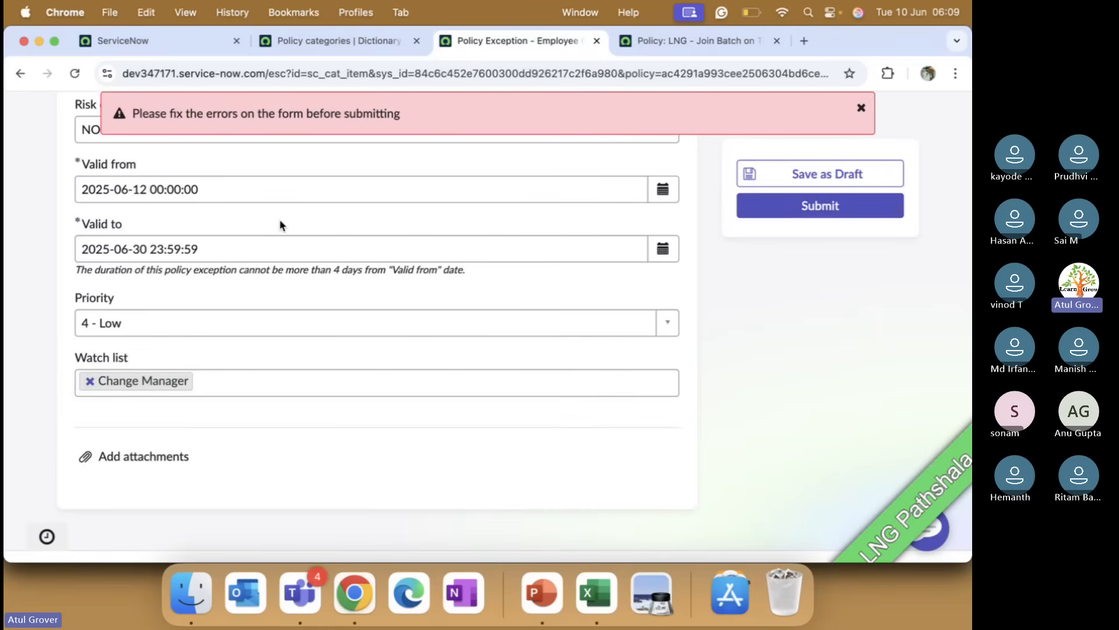
scroll(279, 225, "up", 7)
scroll(280, 224, "up", 4)
scroll(280, 224, "down", 13)
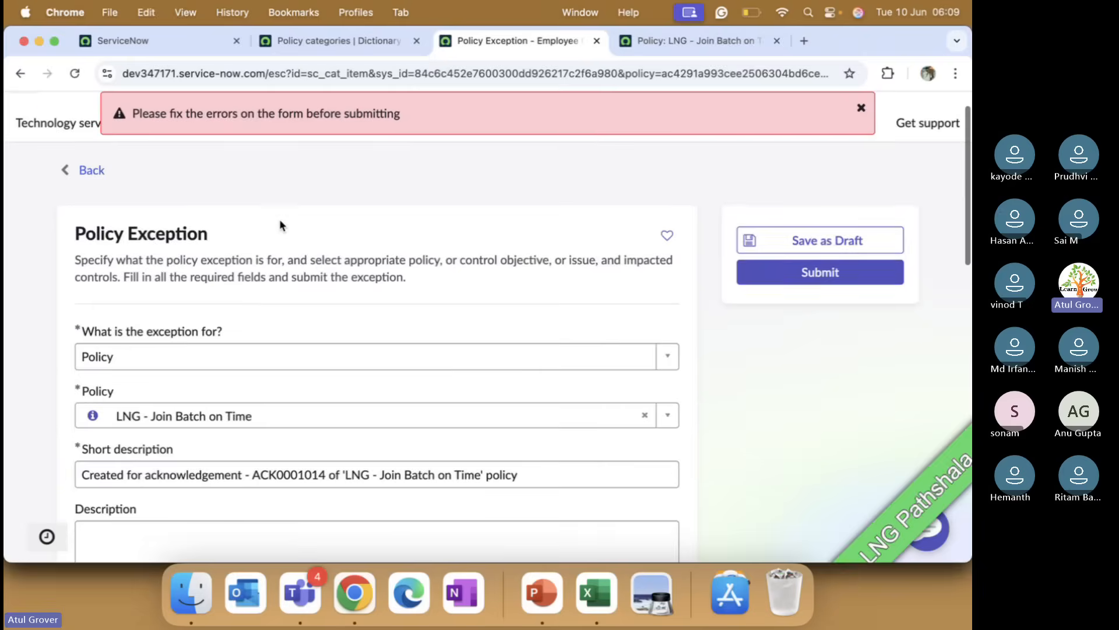
scroll(280, 220, "up", 3)
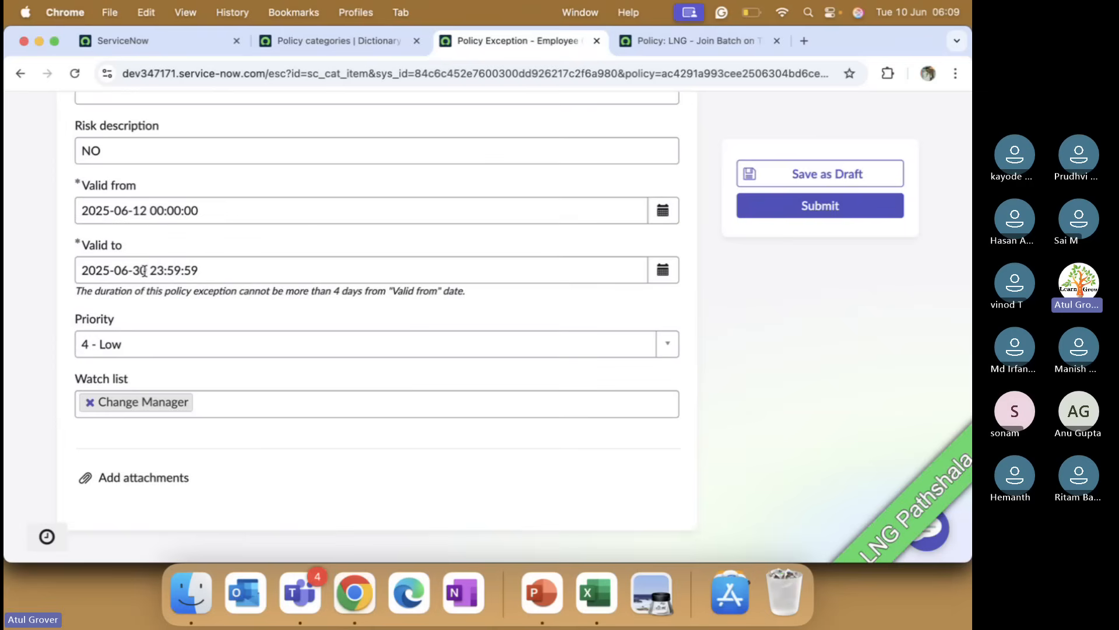
left_click(144, 271)
key("BackSpace")
key("BackSpace")
type("1")
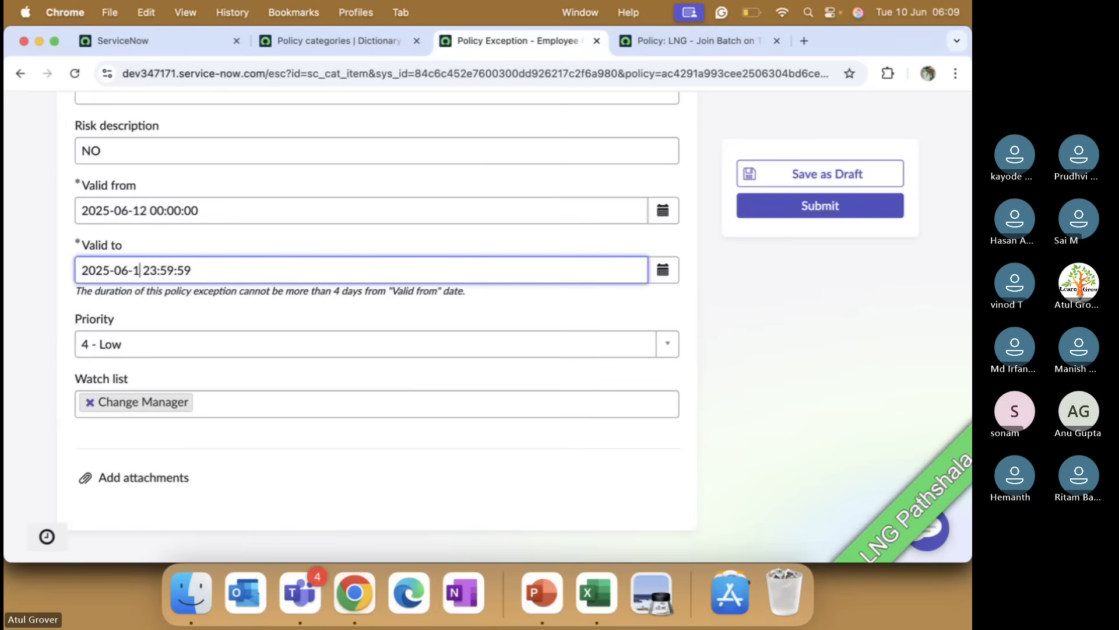
type("3")
left_click(793, 210)
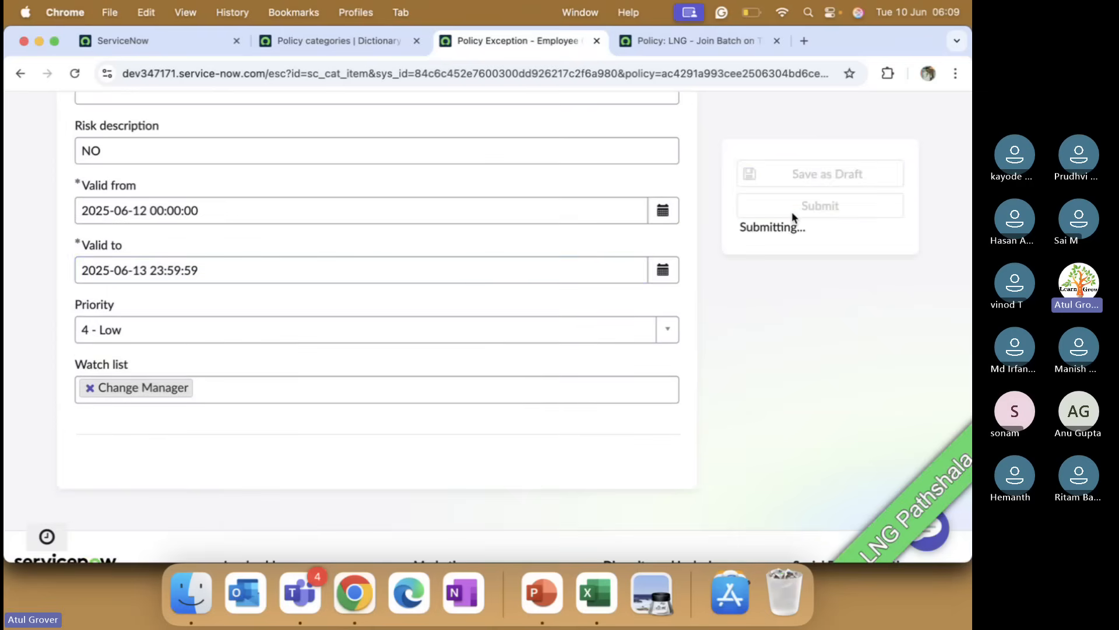
Step: Enter test as the exception's description and submit the policy exception
scroll(349, 236, "up", 1)
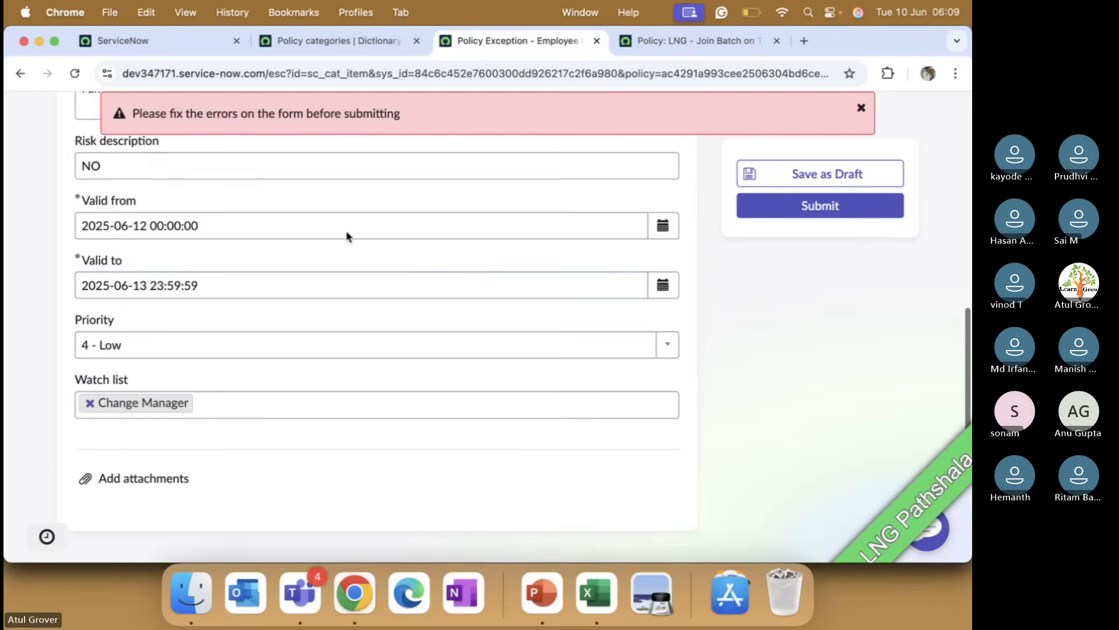
scroll(347, 235, "up", 10)
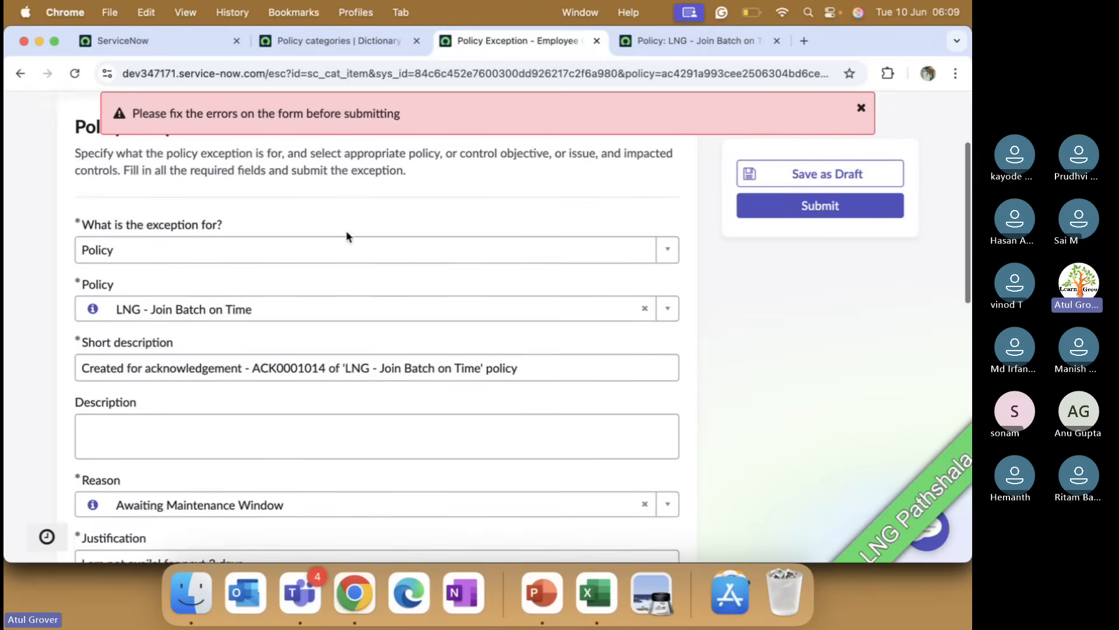
scroll(347, 237, "down", 1)
left_click(217, 412)
type("tes")
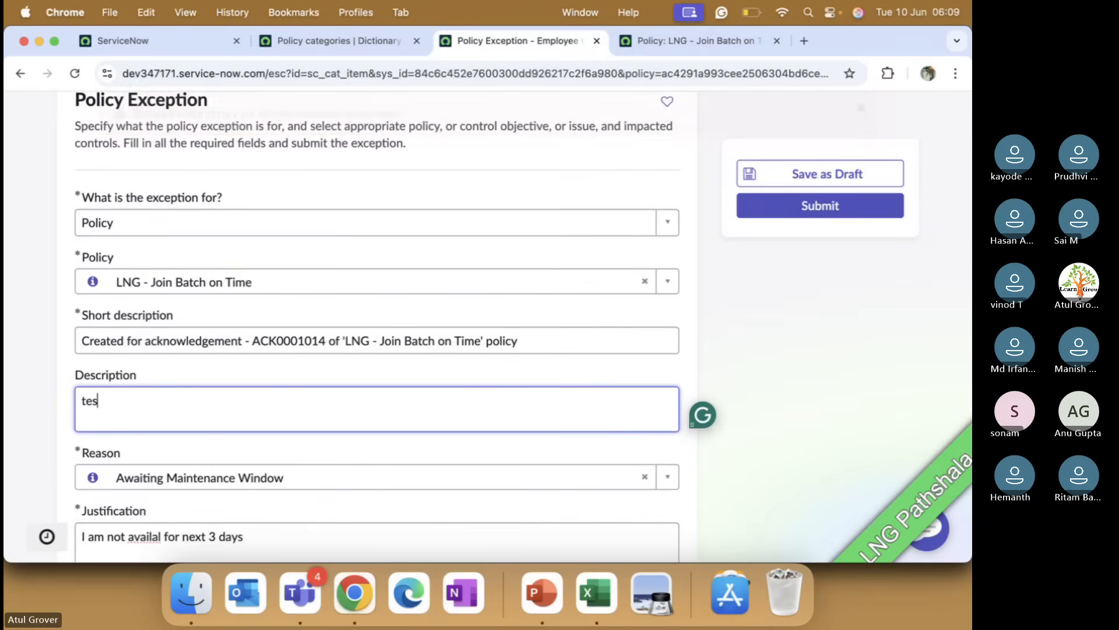
type("t")
scroll(464, 329, "up", 5)
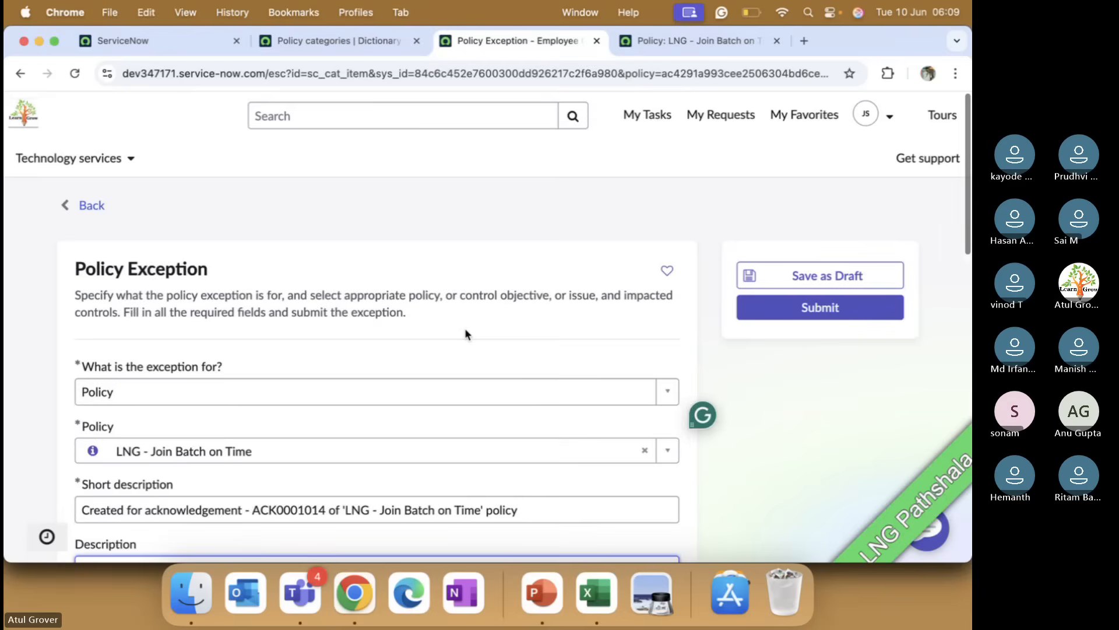
scroll(466, 332, "down", 10)
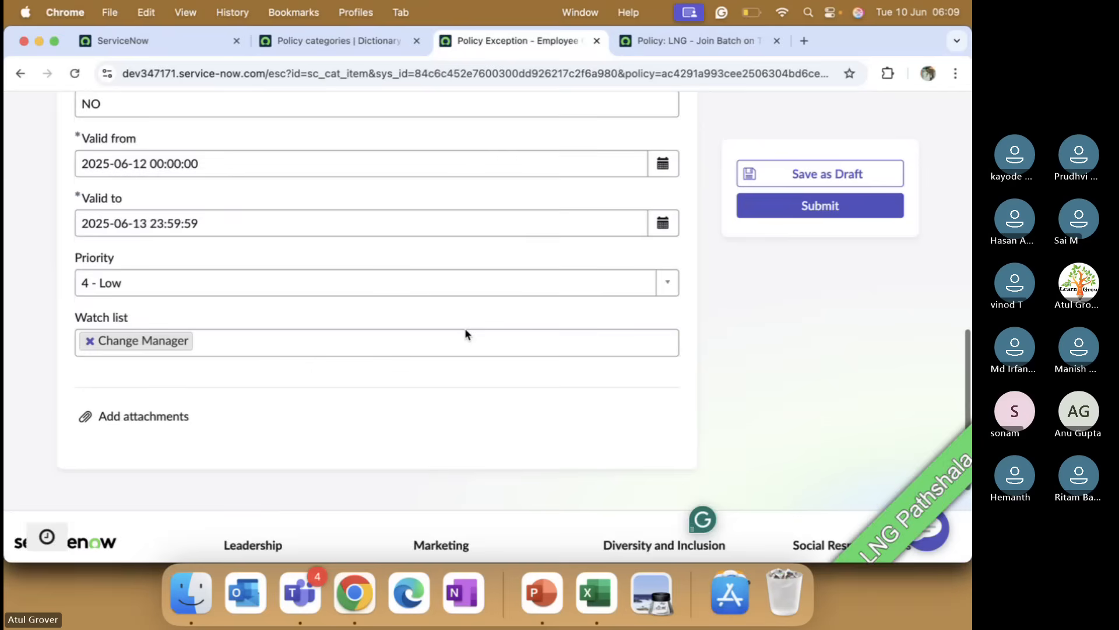
left_click(805, 205)
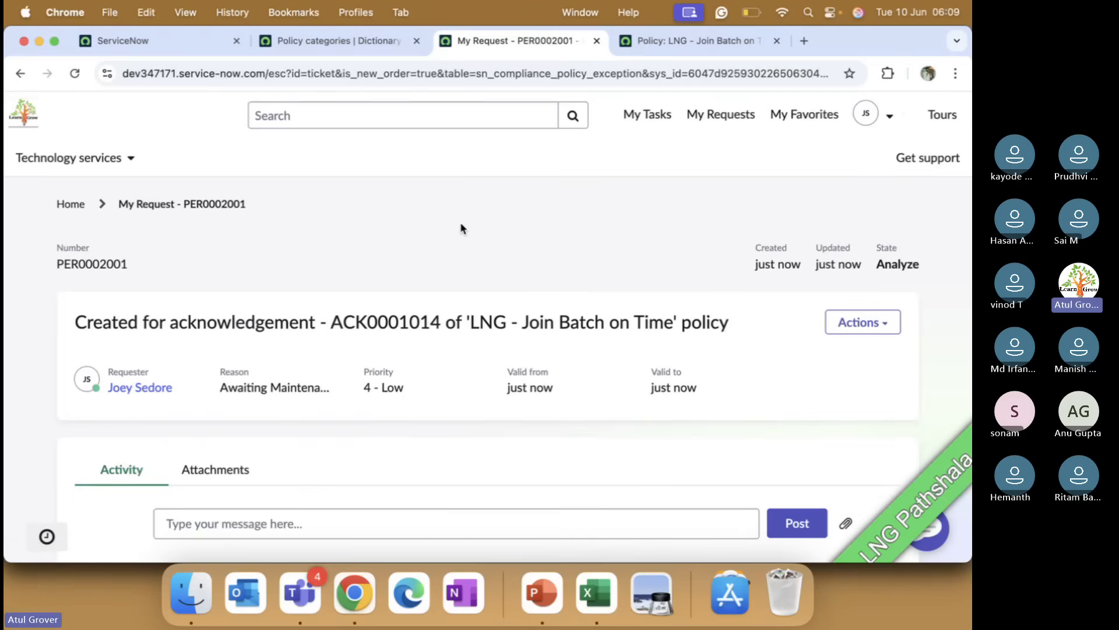
Step: Return to the main platform tab and end the user impersonation
left_click(140, 41)
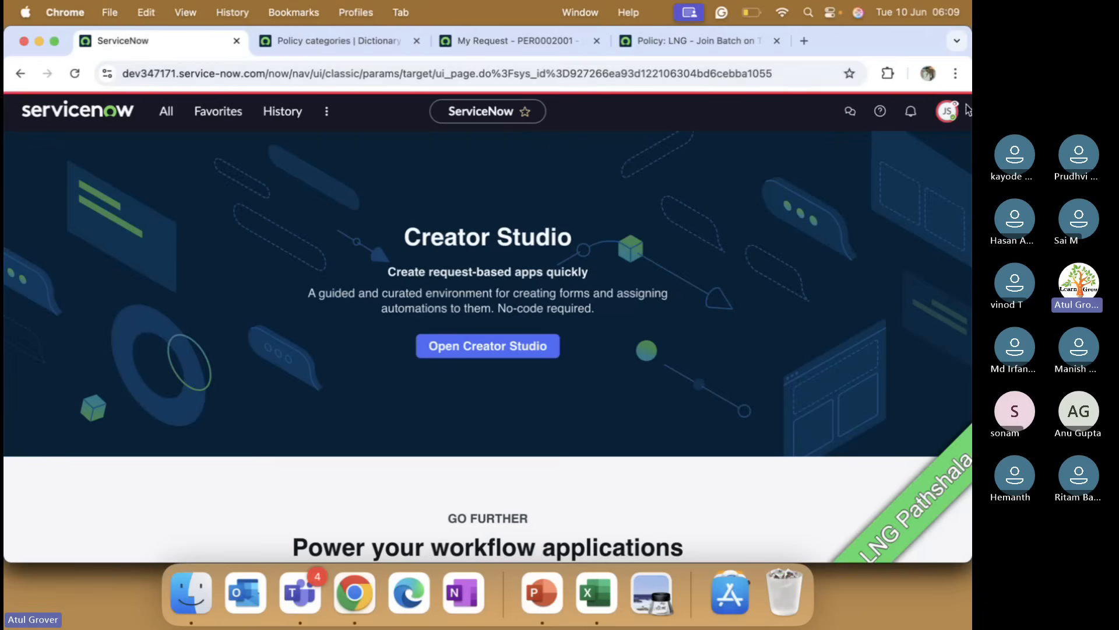
left_click(947, 112)
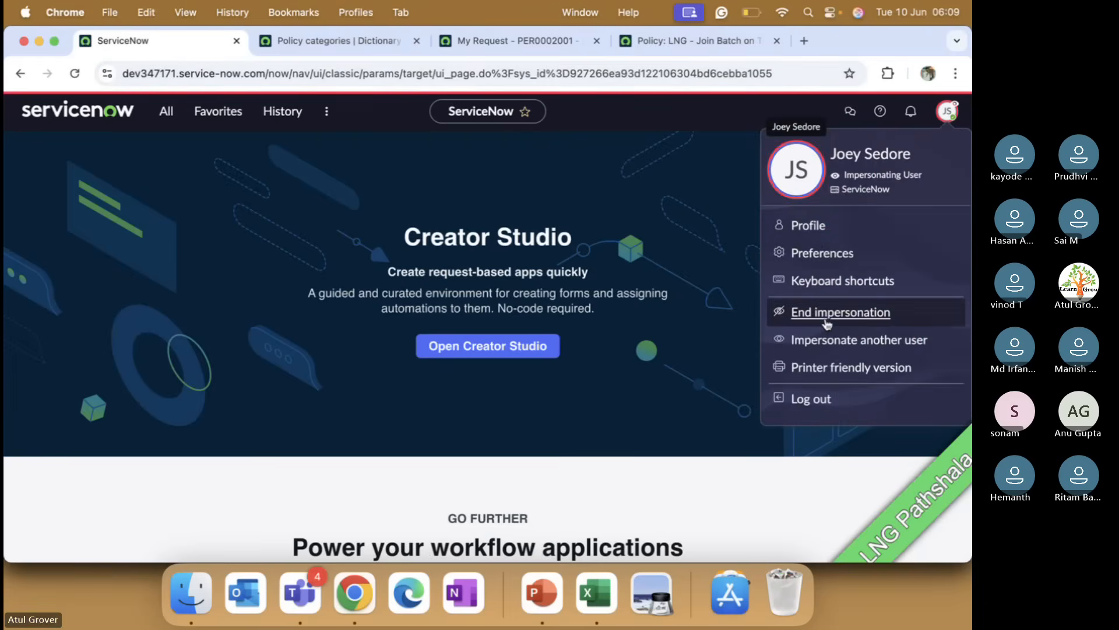
left_click(826, 319)
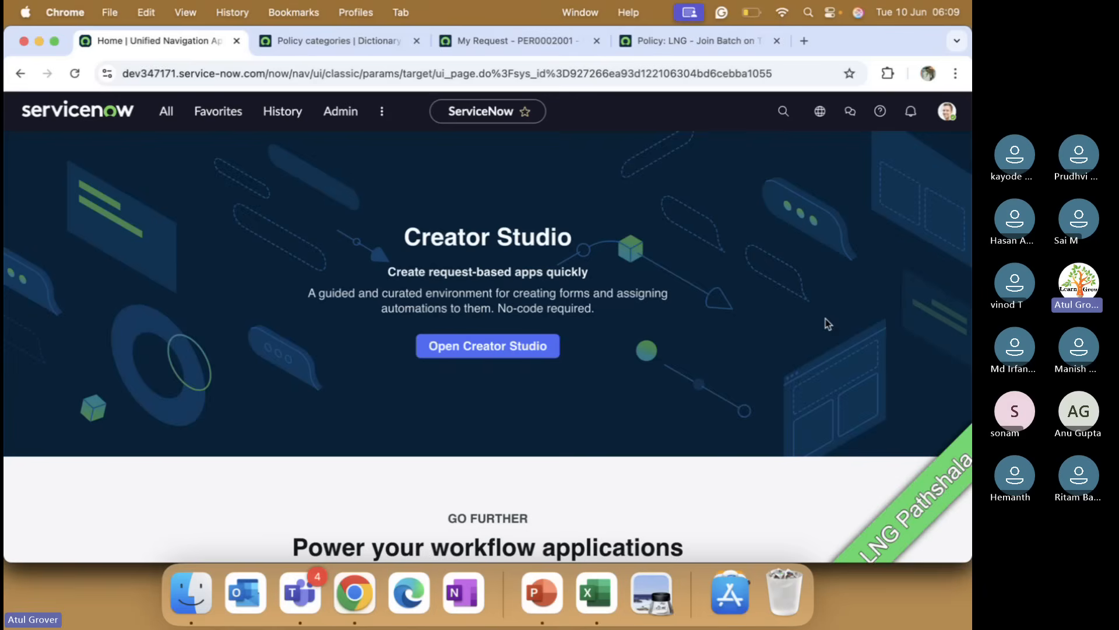
Step: Open the LNG - Join Batch on Time policy from the All policies list in Compliance Workspace
left_click(383, 115)
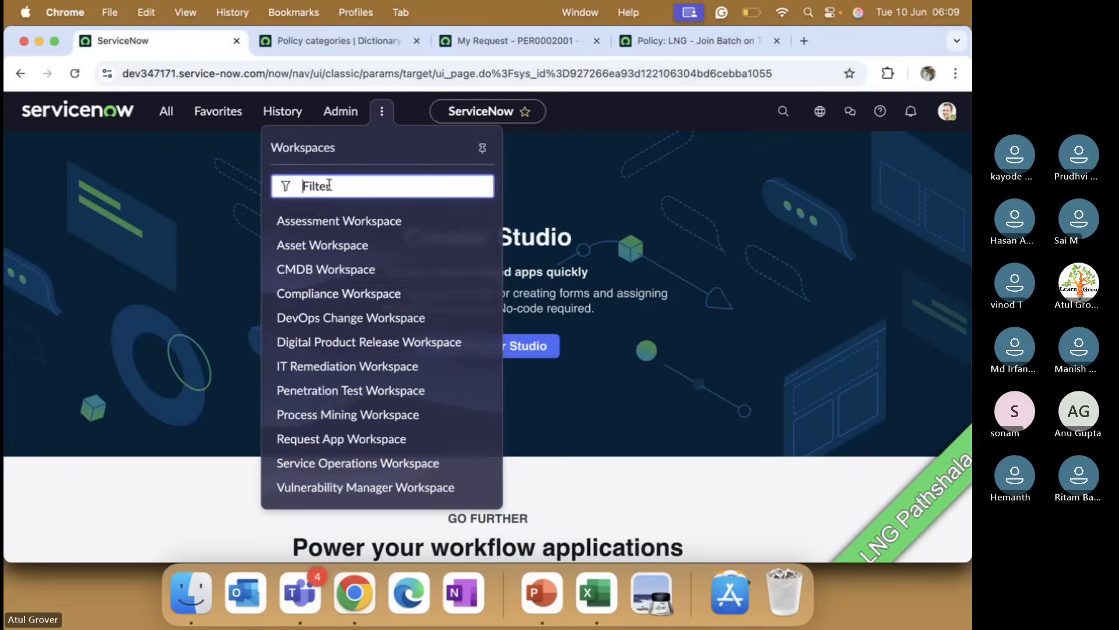
left_click(326, 293)
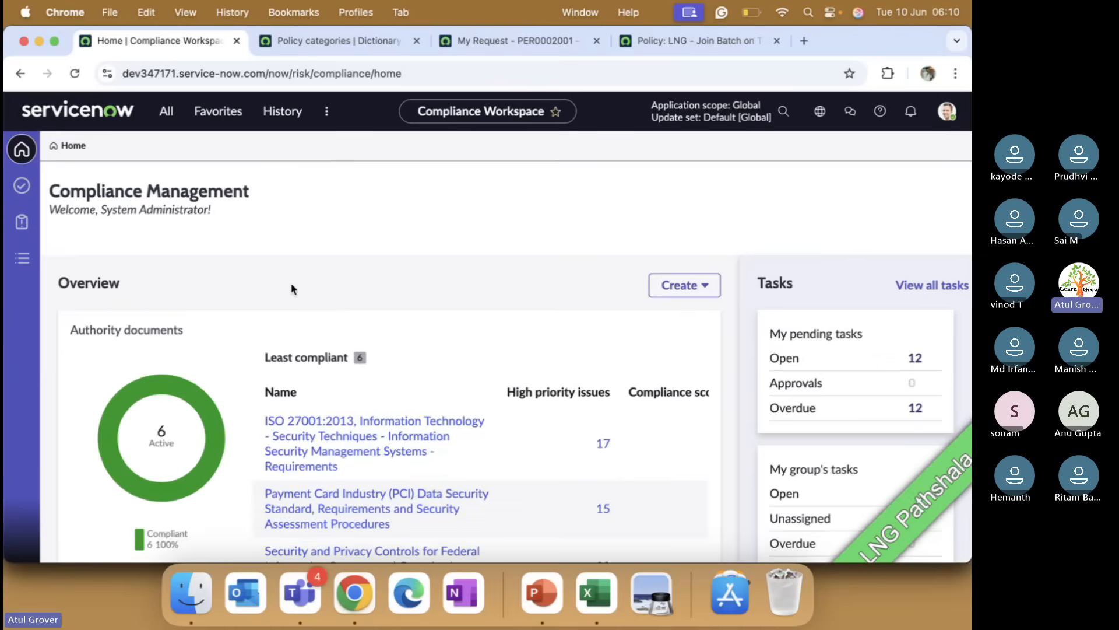
left_click(24, 258)
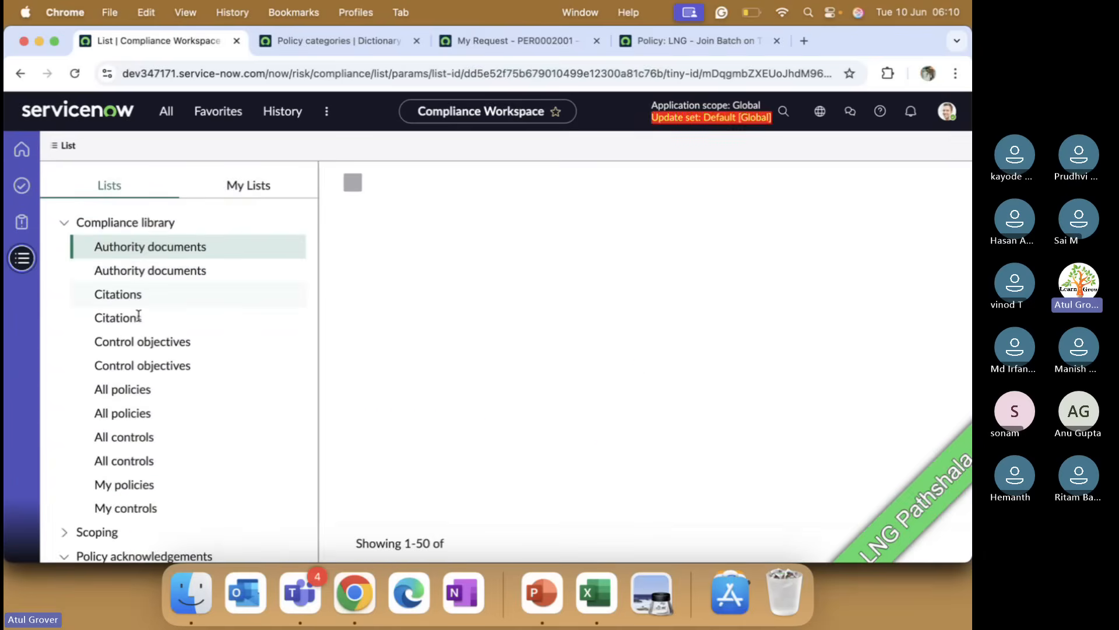
left_click(125, 389)
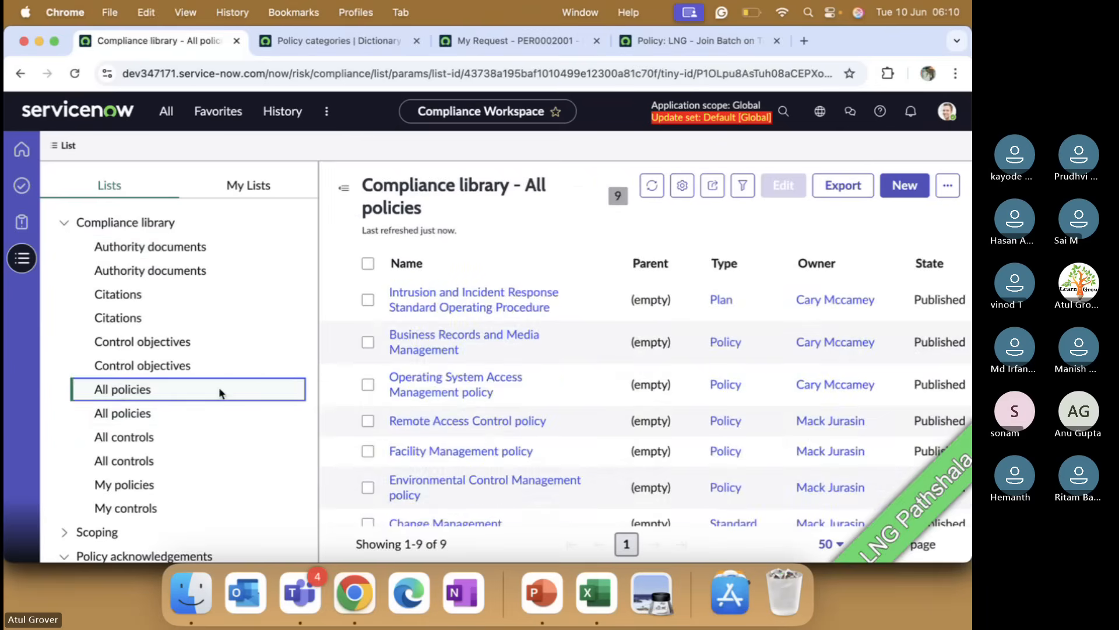
left_click(160, 414)
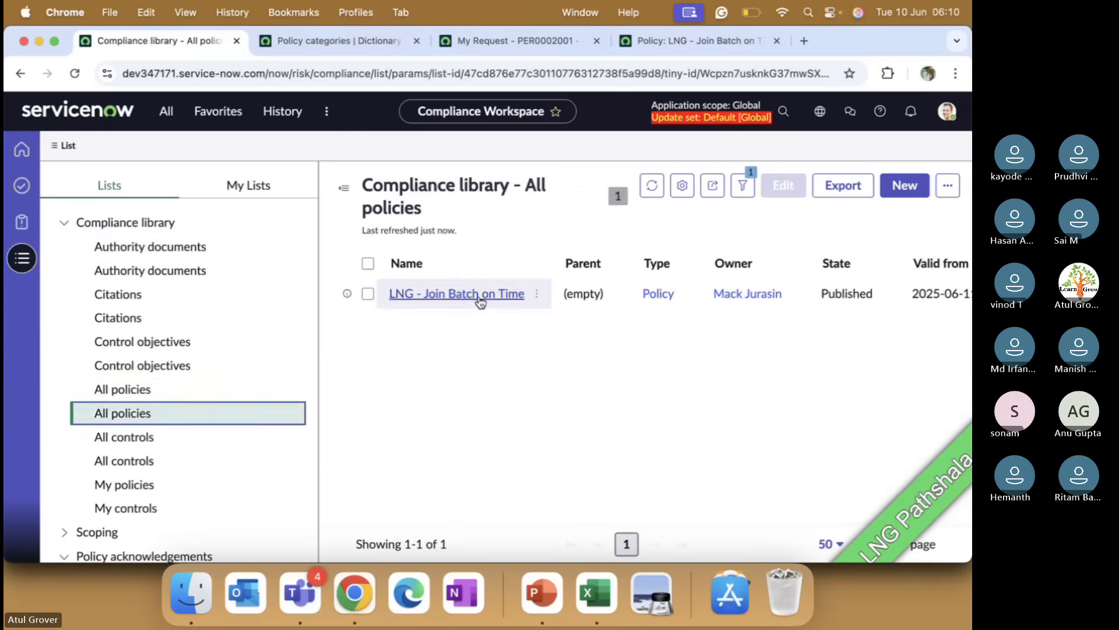
left_click(479, 295)
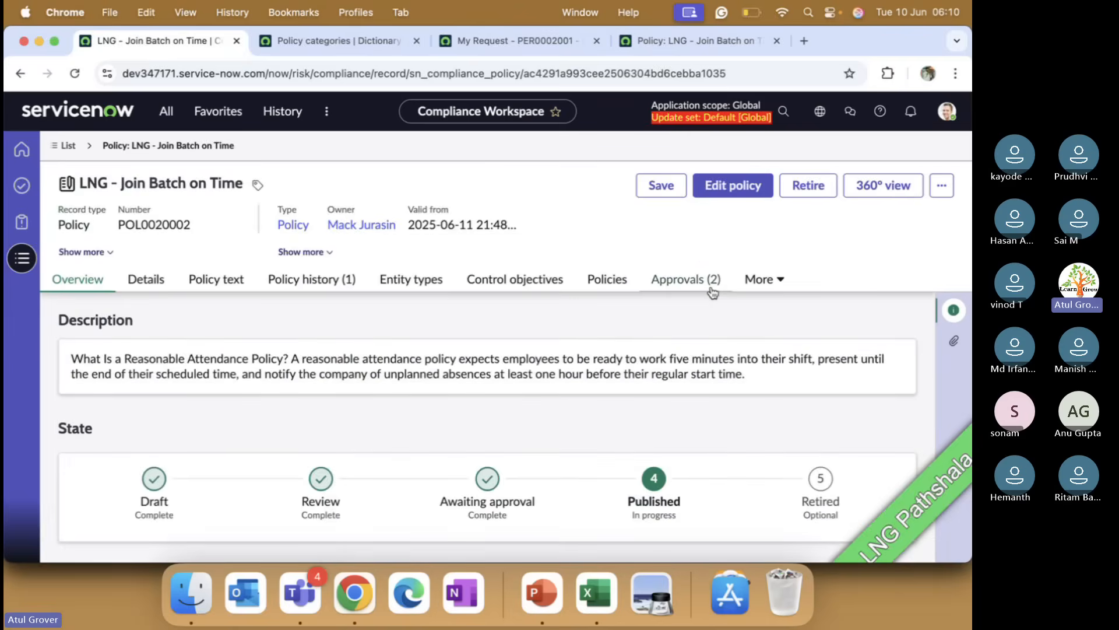
Step: Open the policy's exceptions list and the submitted policy exception record
left_click(758, 283)
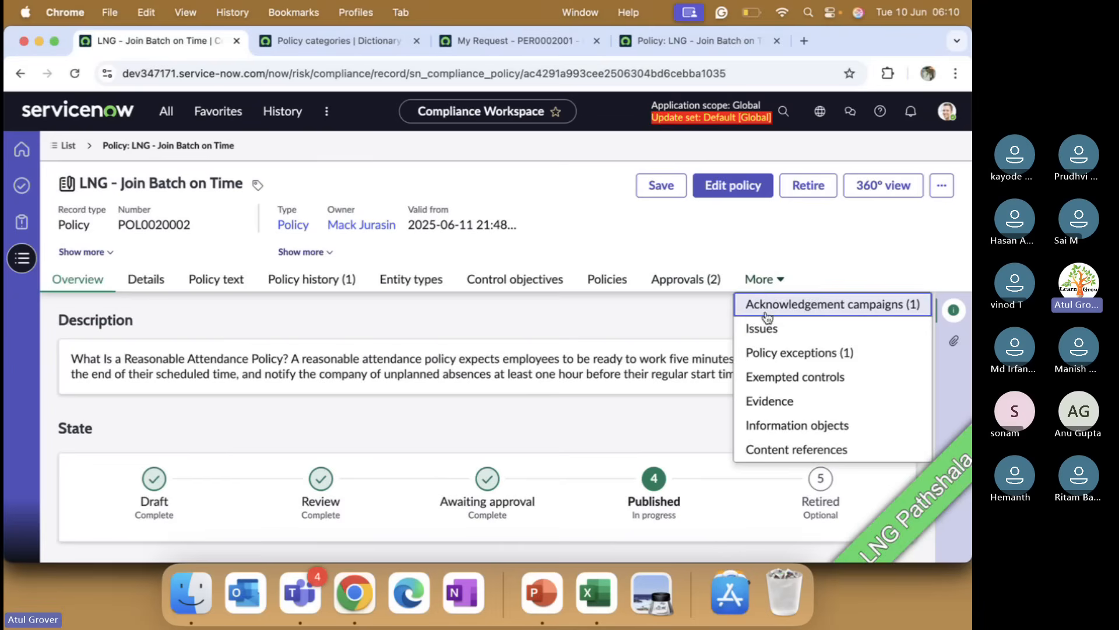
left_click(783, 349)
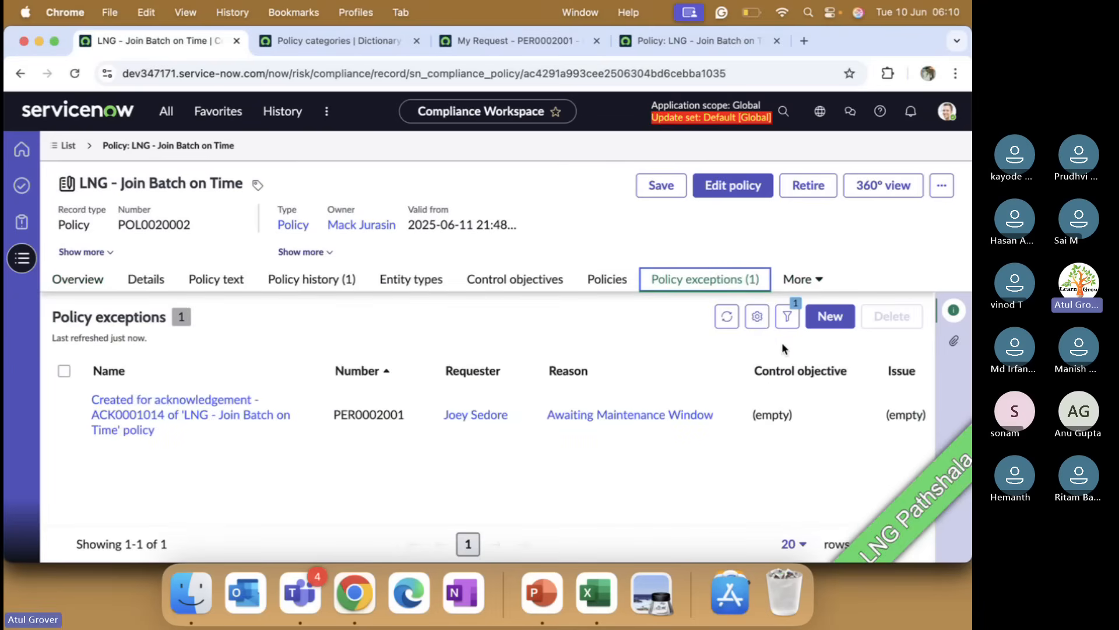
left_click(193, 415)
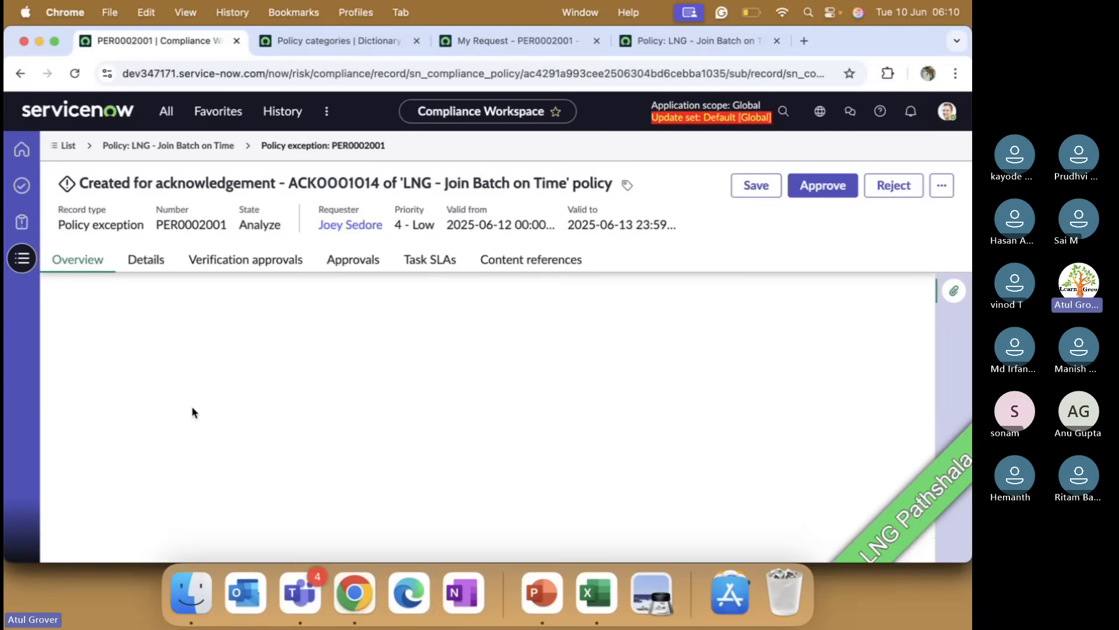
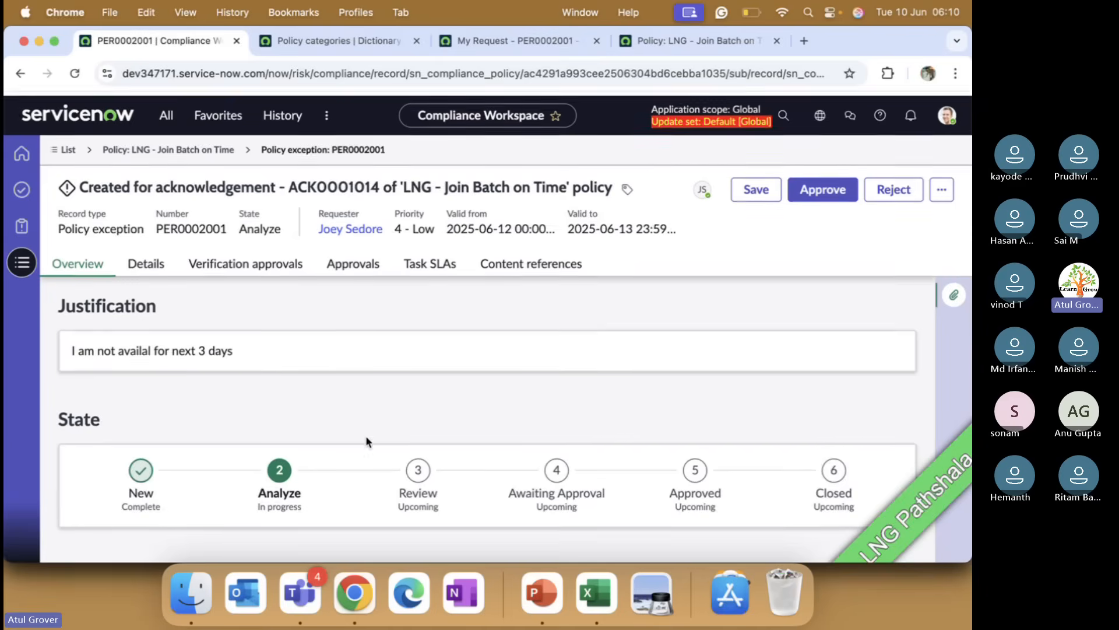
Step: Review the exception's details, verification approvals, approvals and task SLAs
left_click(144, 256)
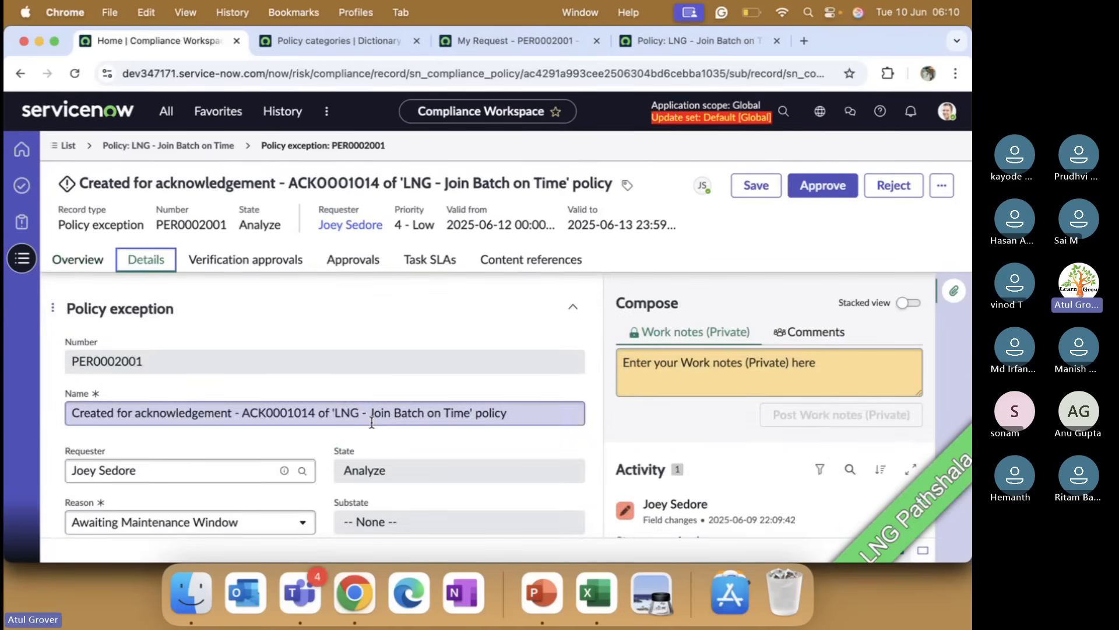
scroll(371, 425, "down", 5)
scroll(371, 425, "down", 8)
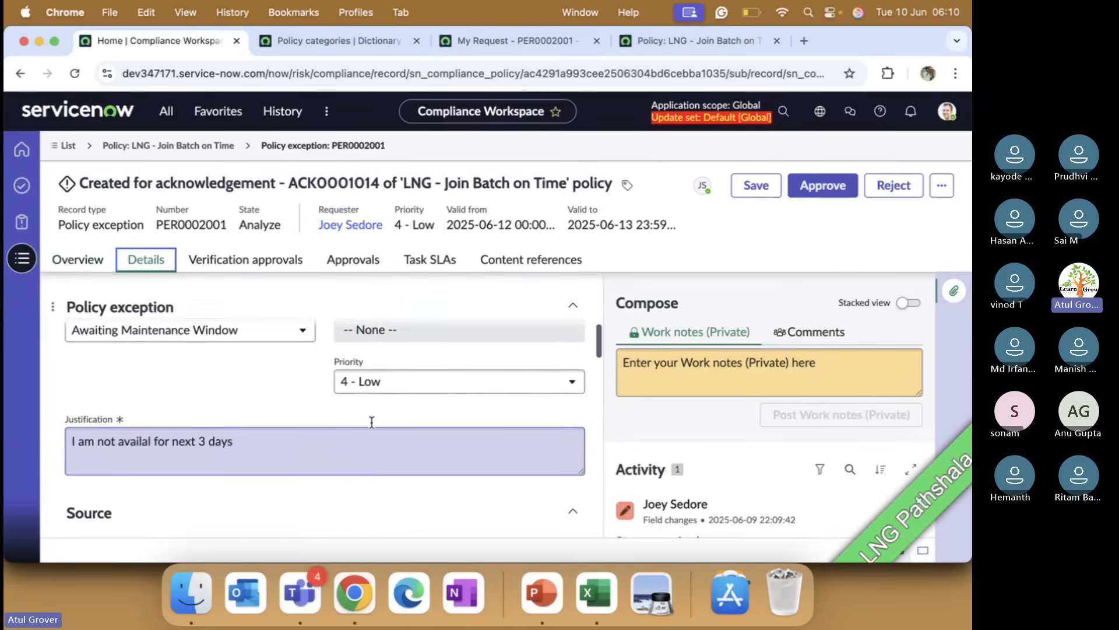
scroll(373, 427, "down", 3)
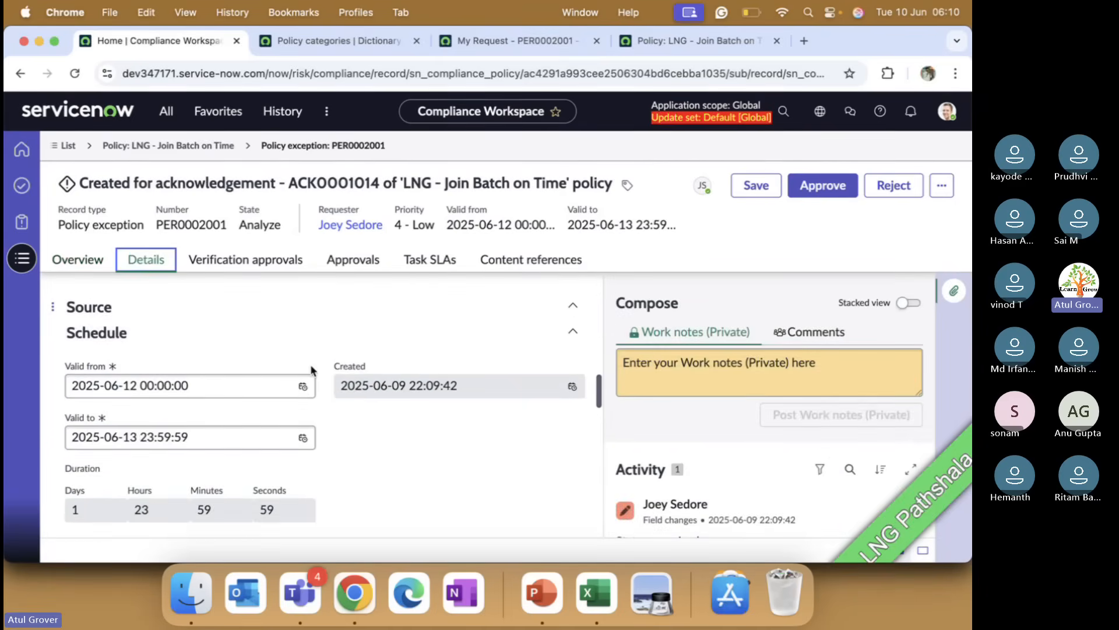
left_click(222, 260)
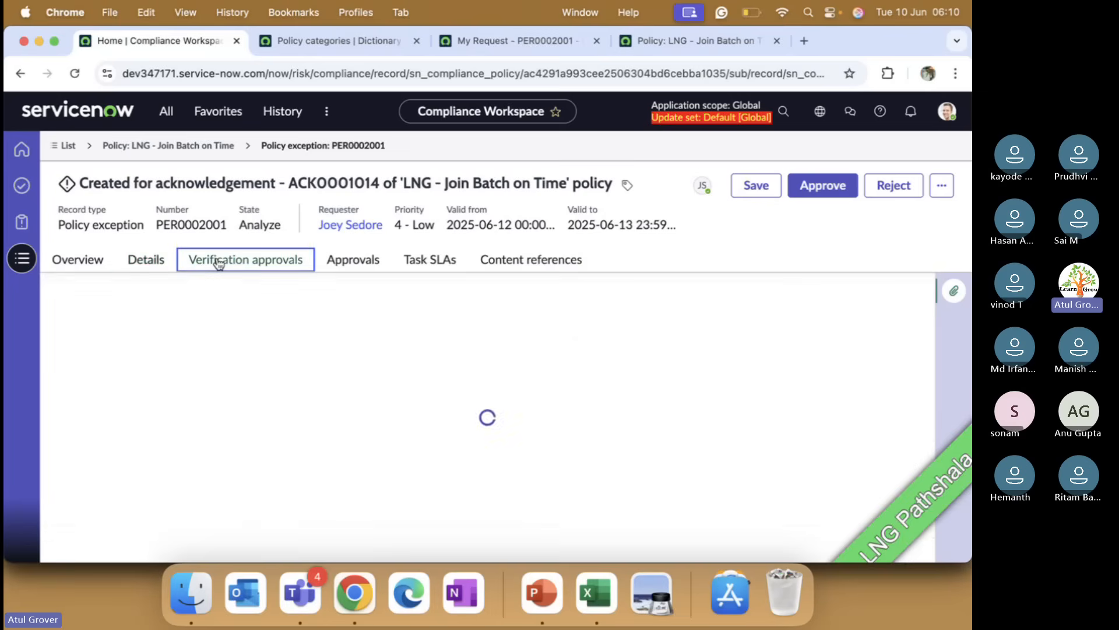
left_click(348, 263)
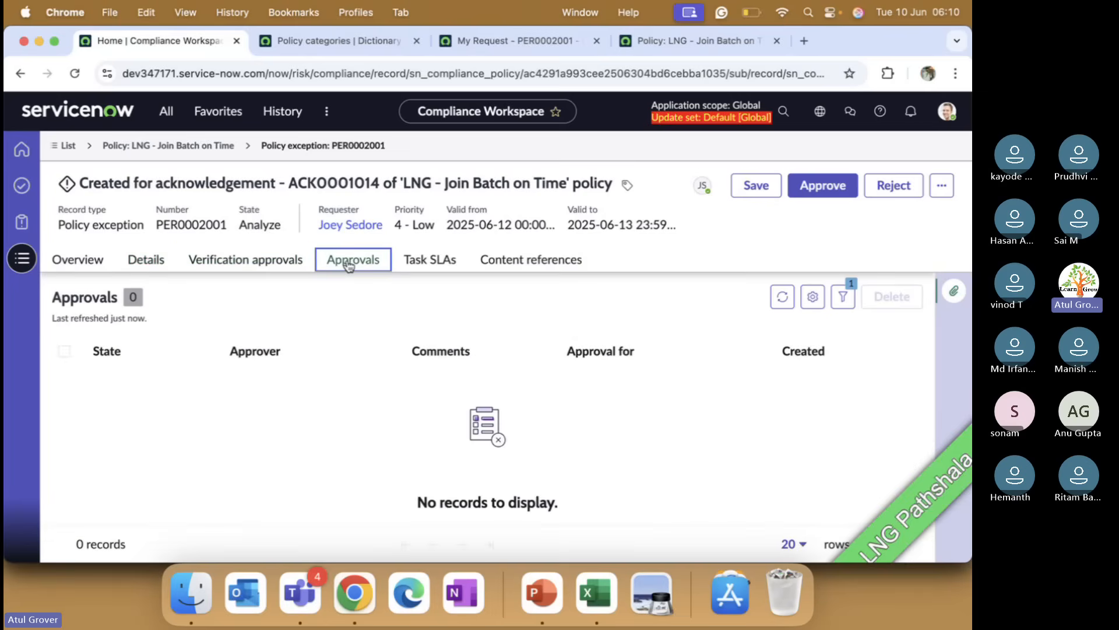
left_click(430, 265)
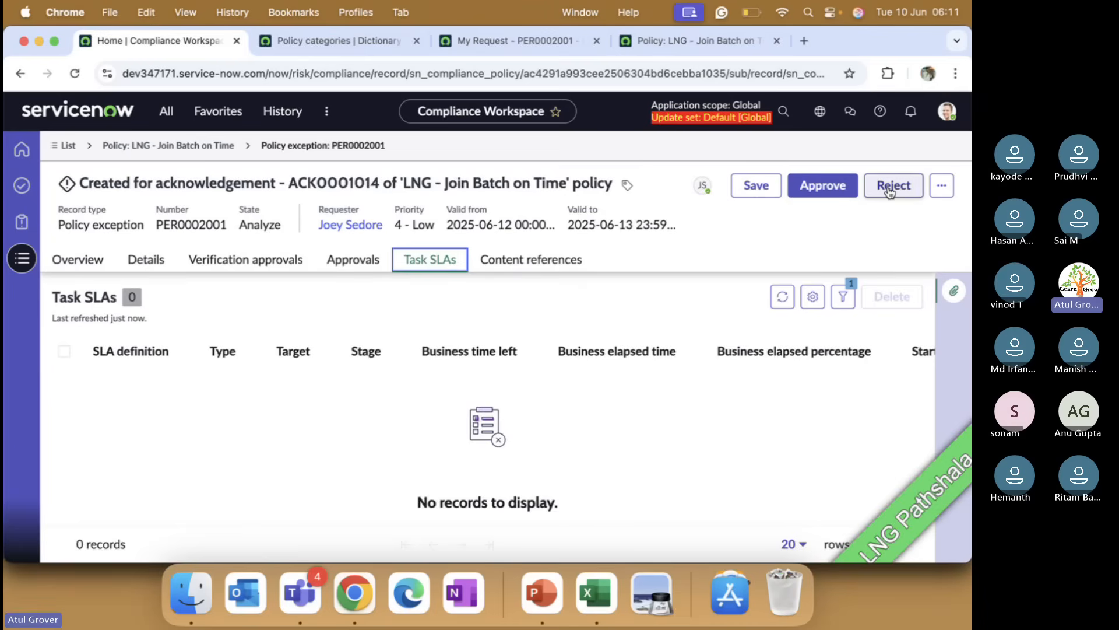
Step: Try to approve the policy exception and to request an additional approval for it
left_click(828, 186)
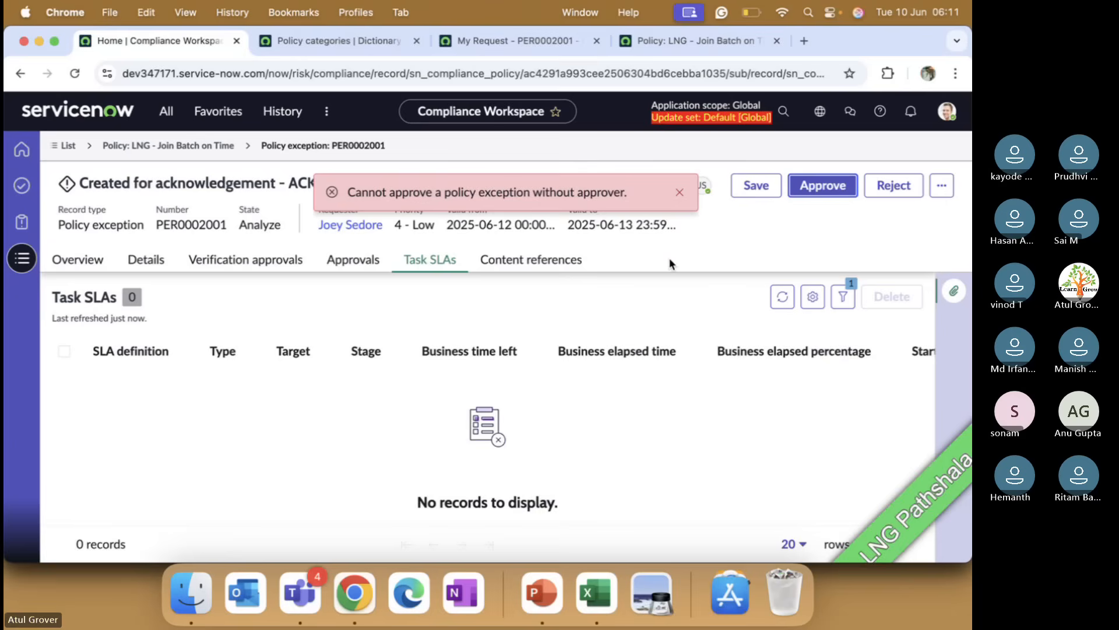
left_click(370, 259)
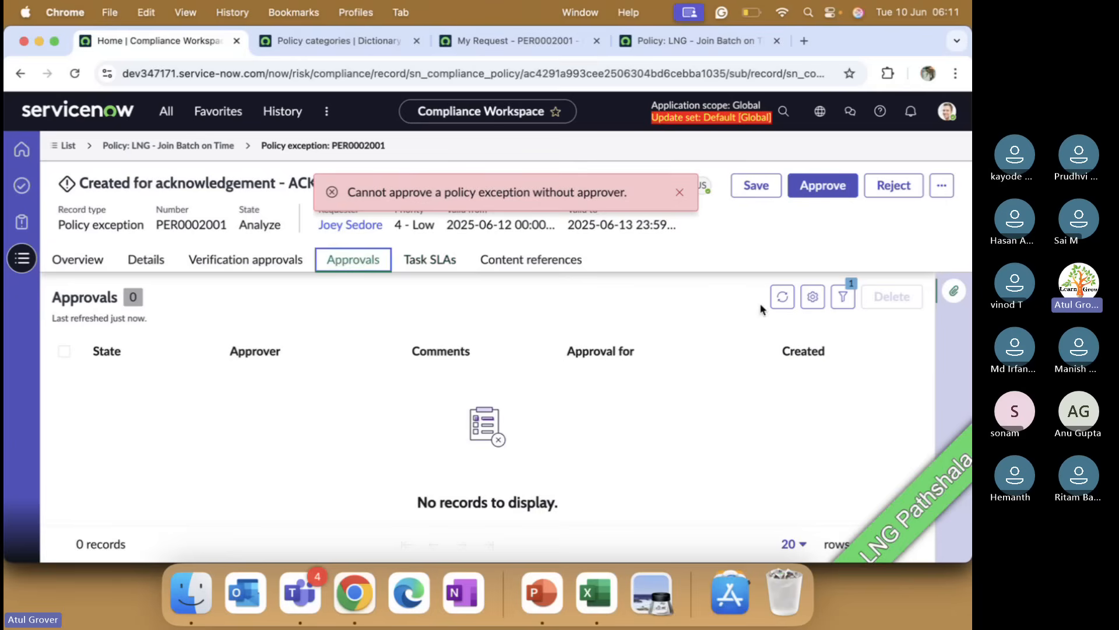
left_click(941, 186)
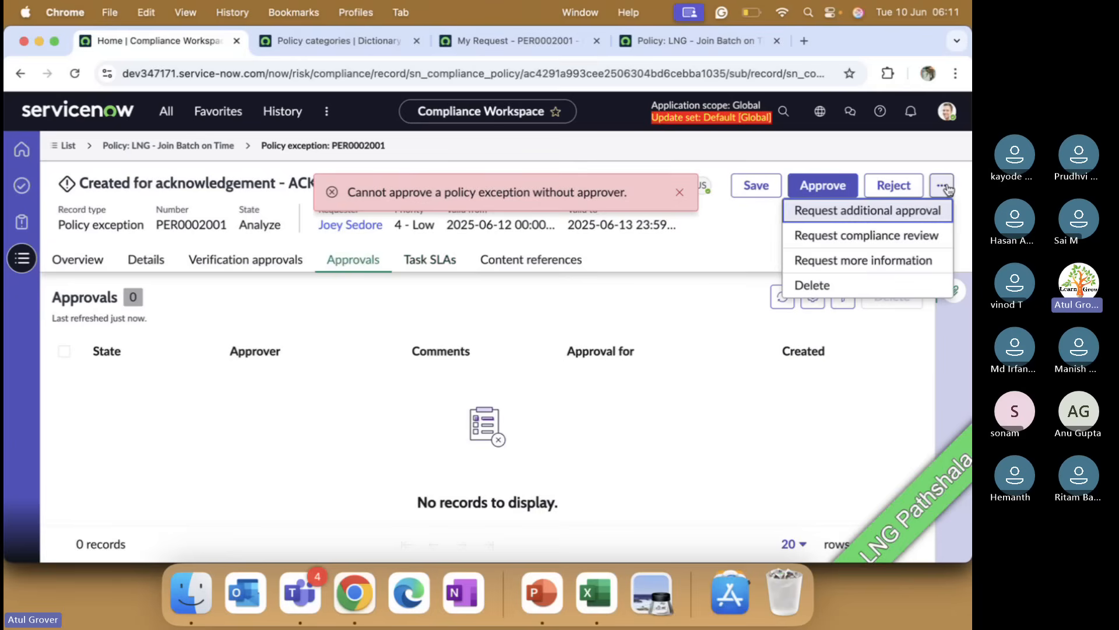
left_click(869, 211)
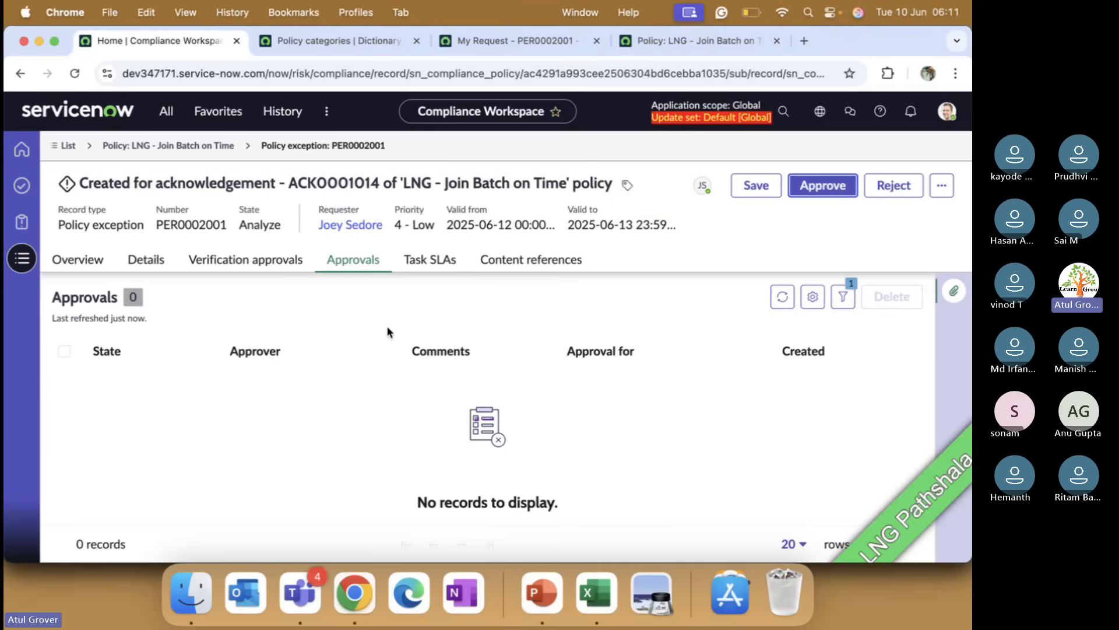
left_click(940, 199)
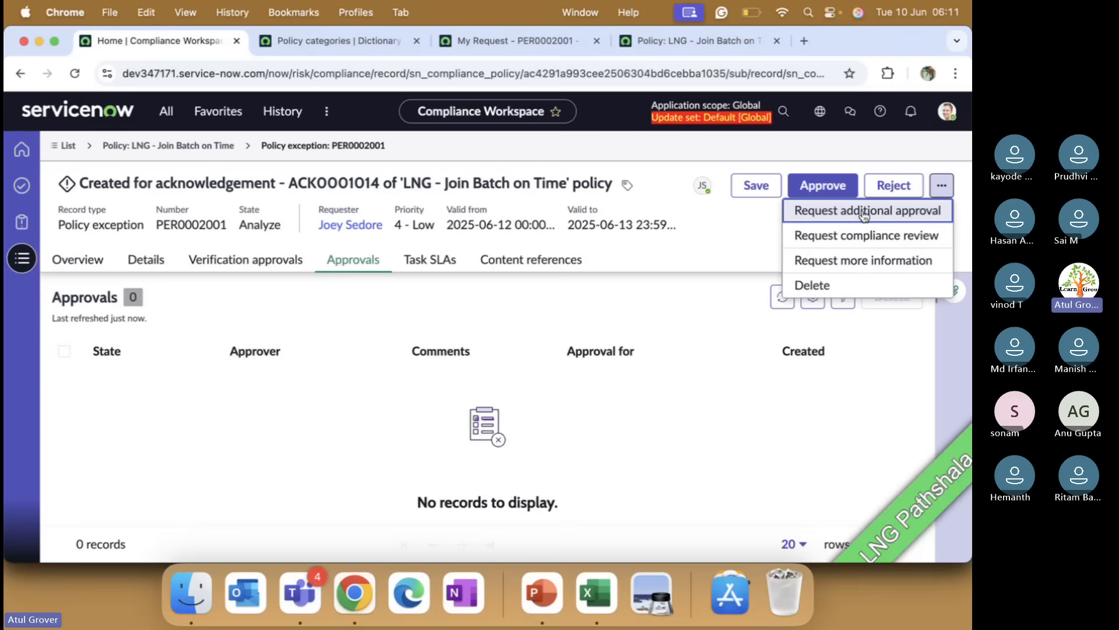
left_click(823, 185)
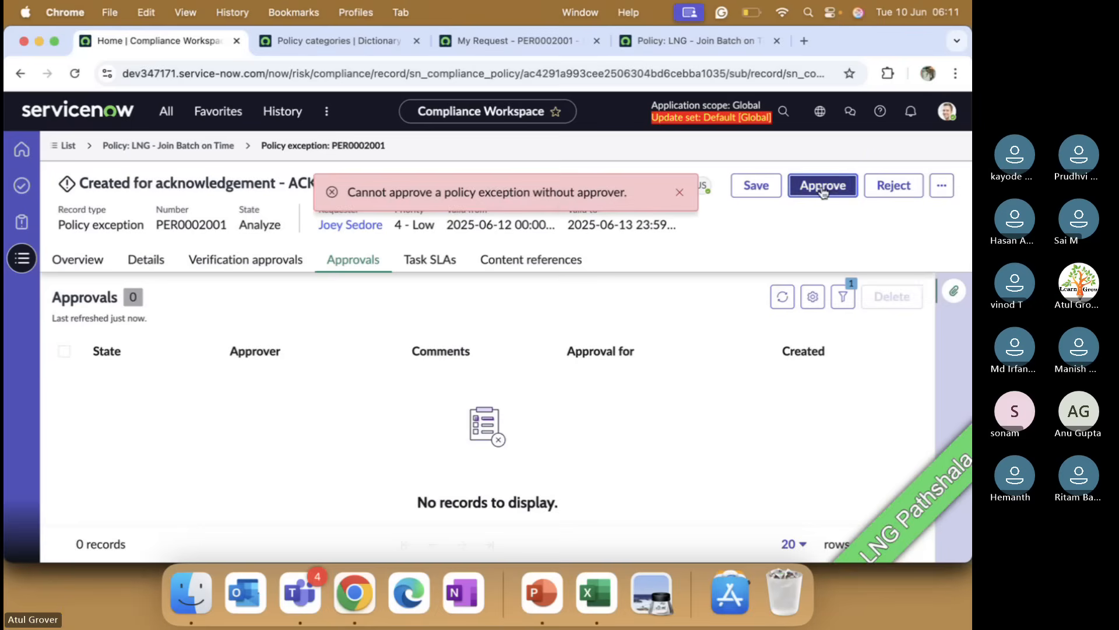
left_click(350, 350)
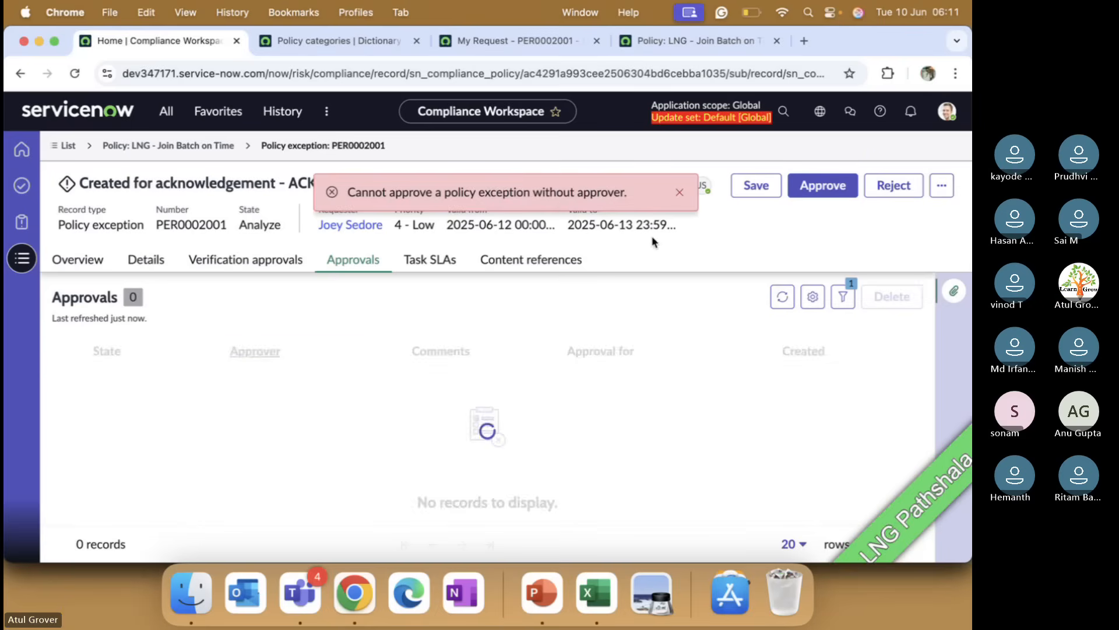
left_click(679, 194)
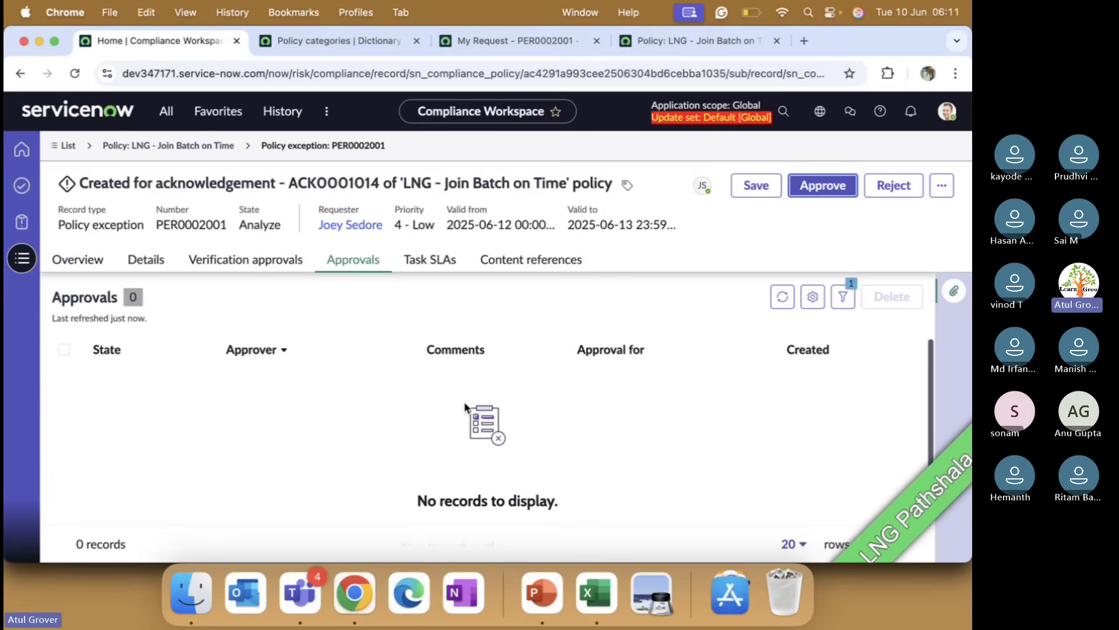
left_click(941, 185)
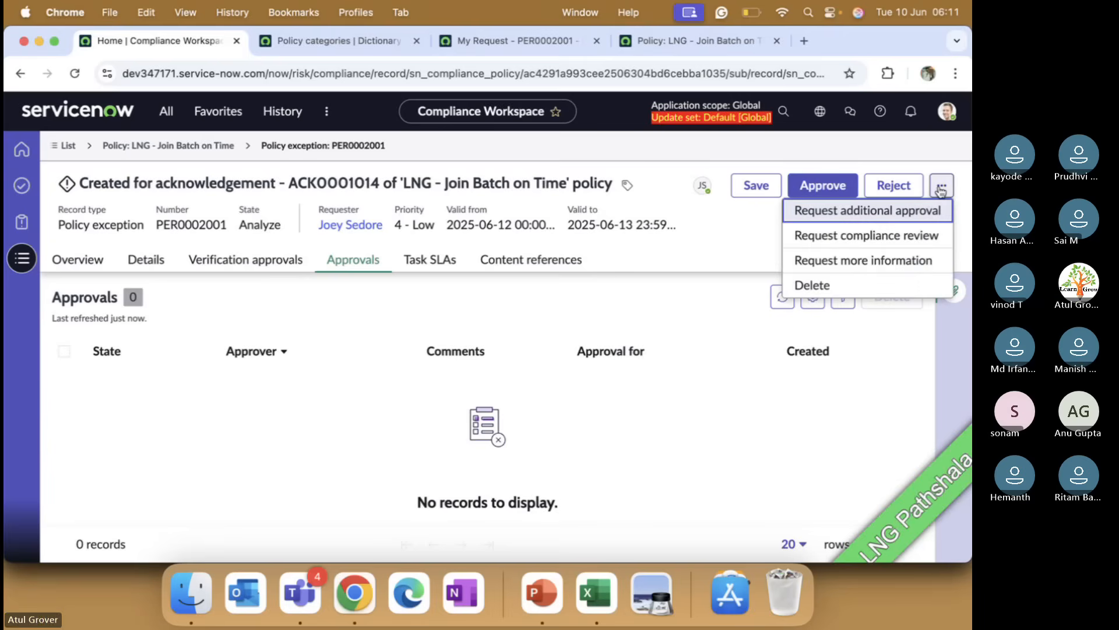
left_click(873, 209)
left_click(942, 186)
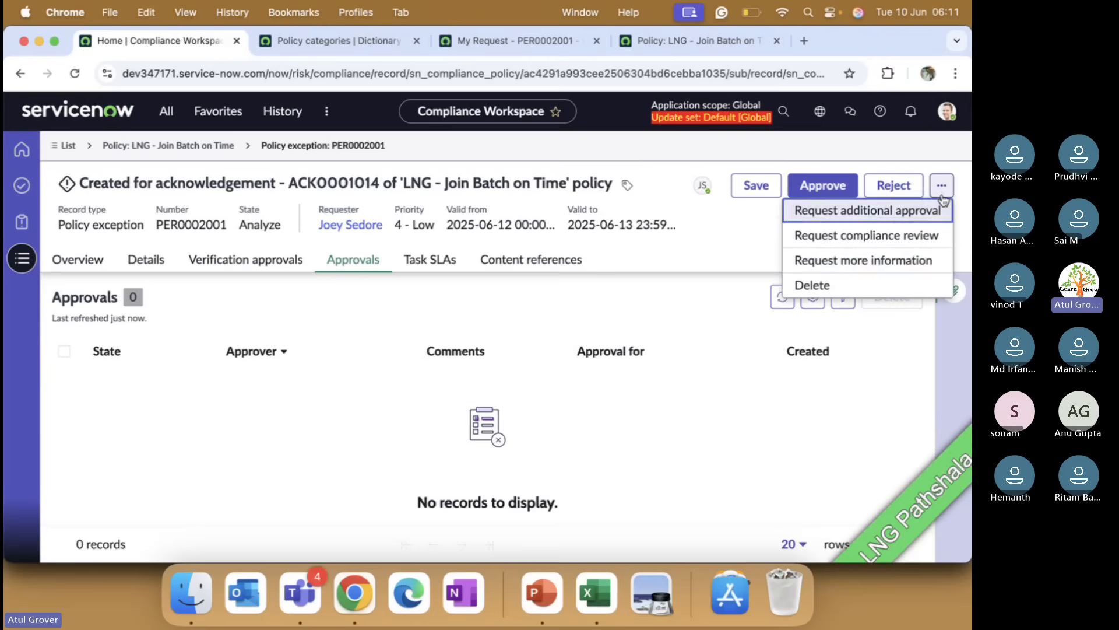
left_click(896, 265)
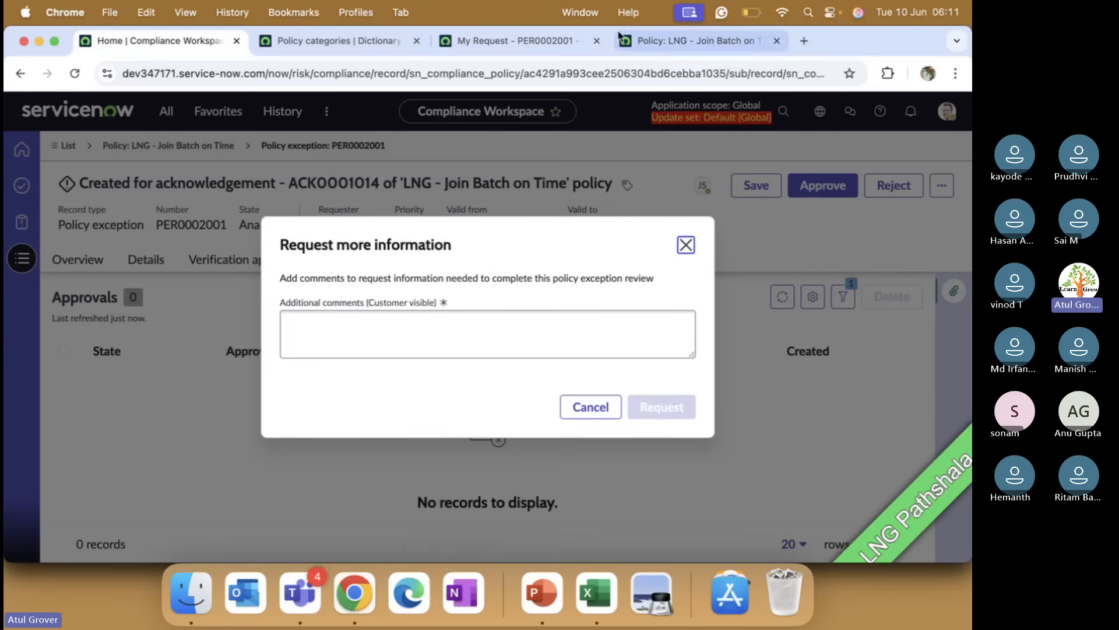
Step: View the exception request in the portal's My Request tab, then return to Compliance Workspace
left_click(533, 41)
scroll(531, 419, "down", 5)
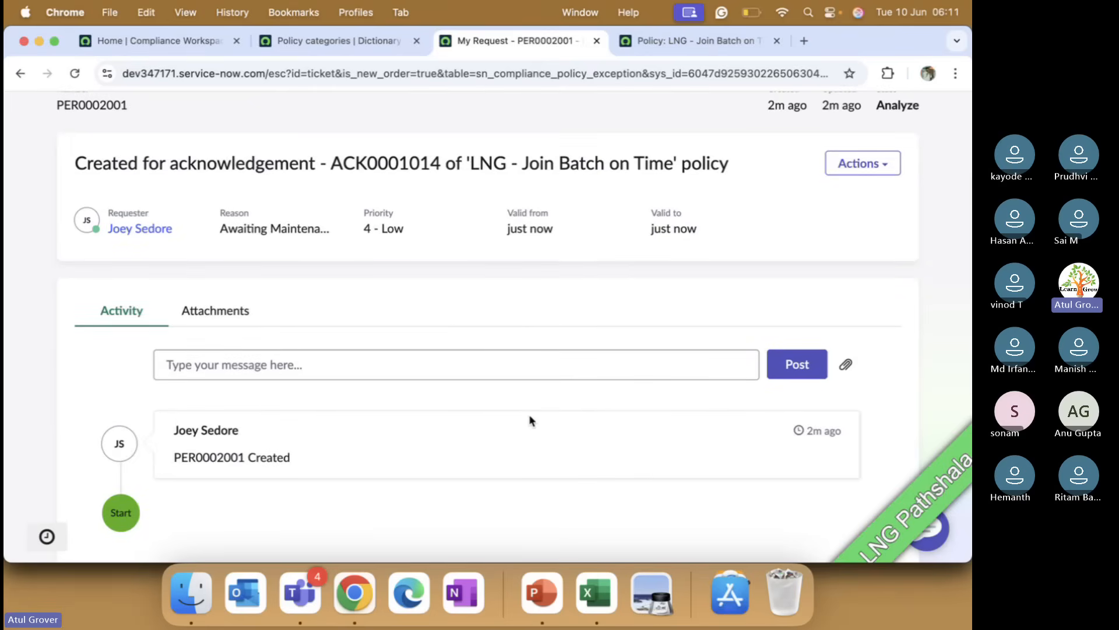
left_click(193, 51)
left_click(576, 412)
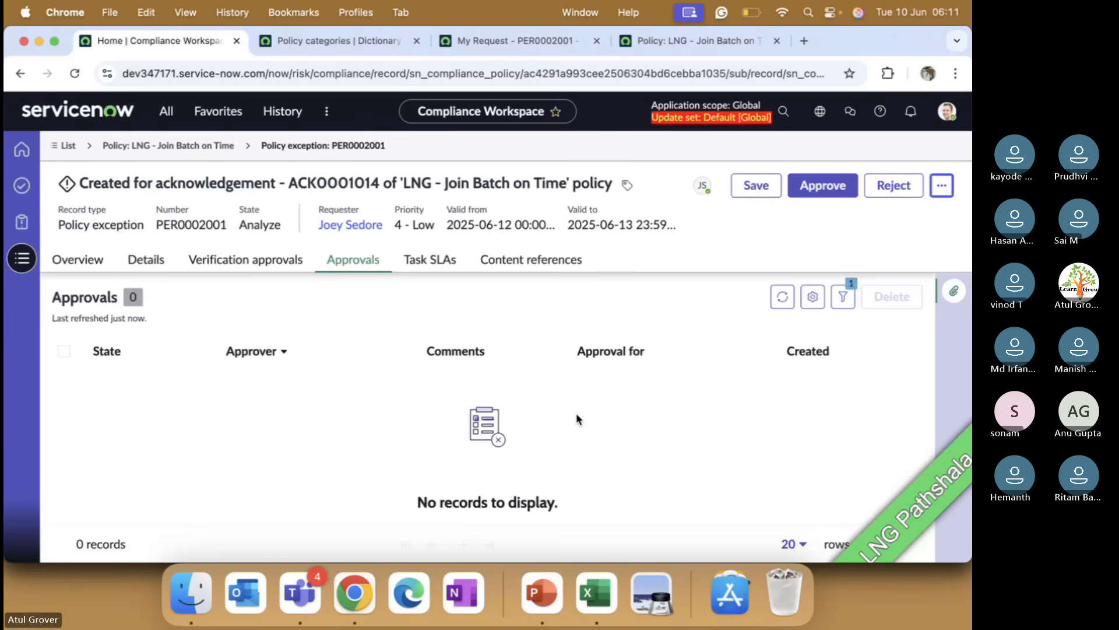
Step: Try approving the exception again and requesting additional approval, then check its approvals lists
left_click(828, 191)
left_click(674, 192)
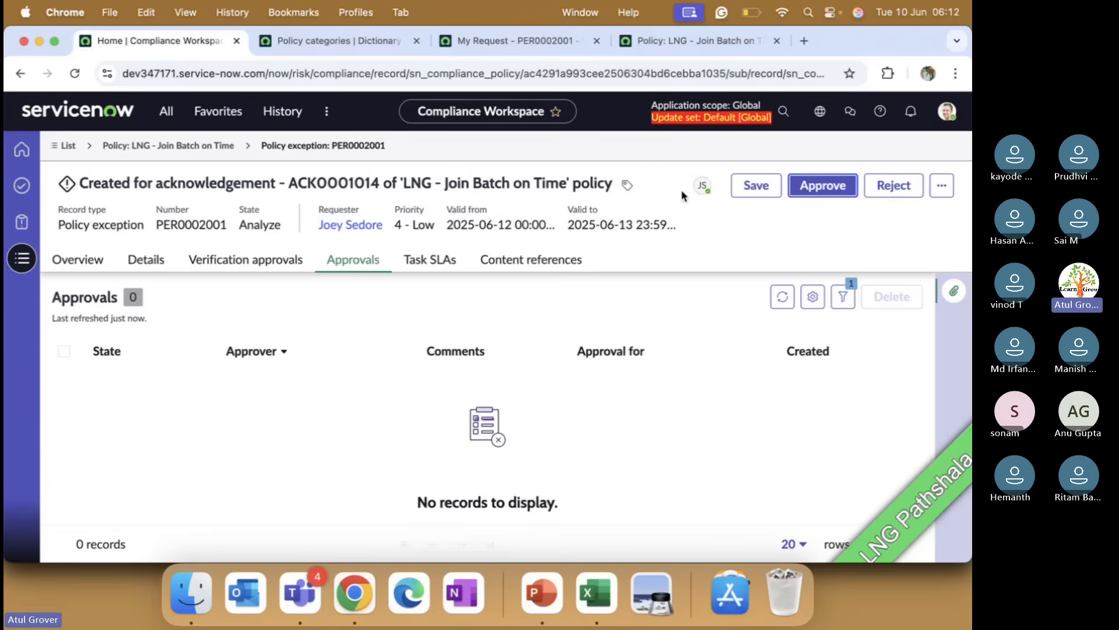
left_click(941, 187)
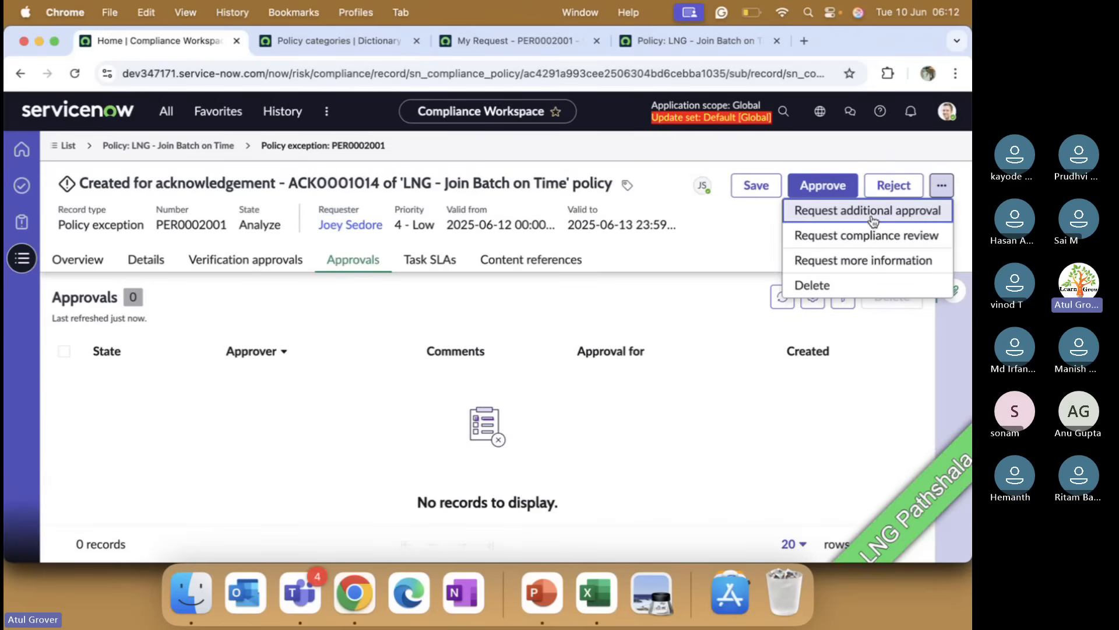
left_click(871, 214)
left_click(76, 74)
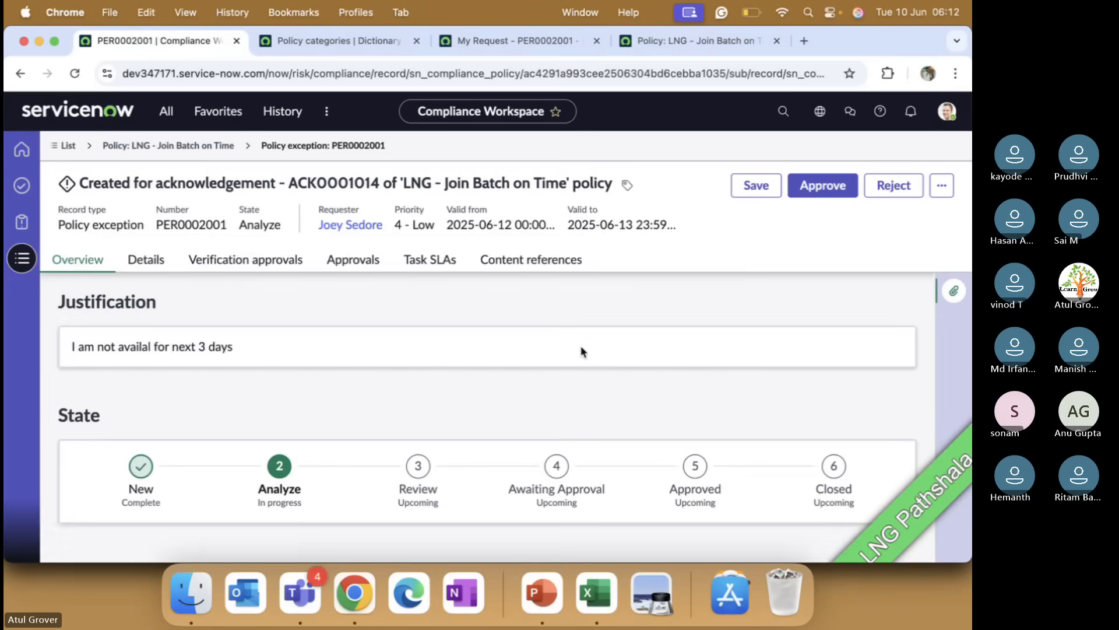
left_click(824, 196)
left_click(680, 193)
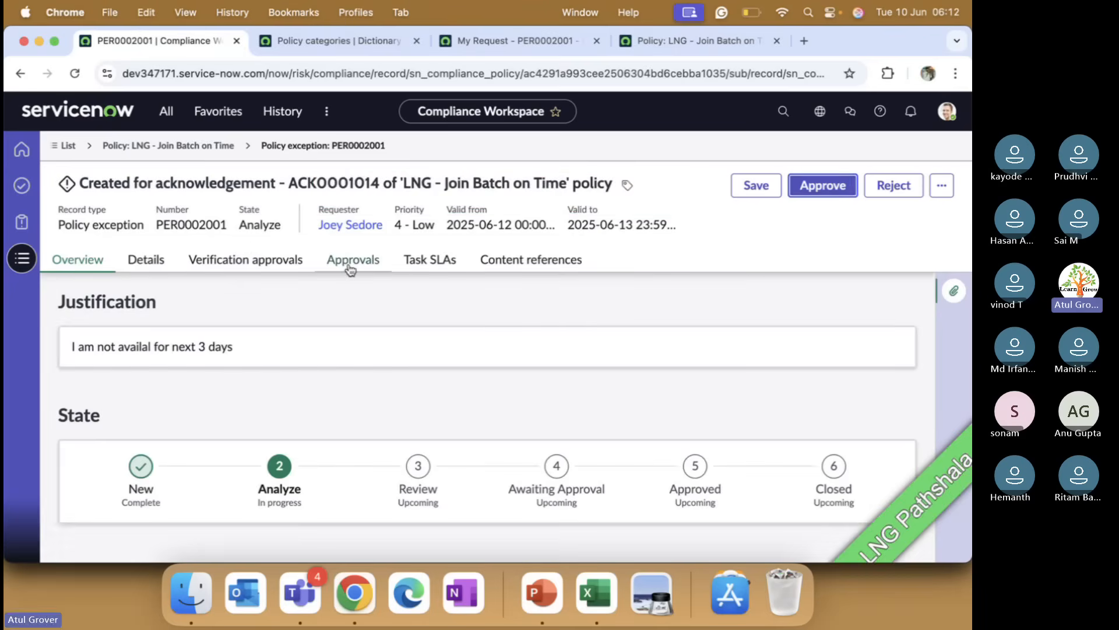
left_click(351, 262)
left_click(263, 264)
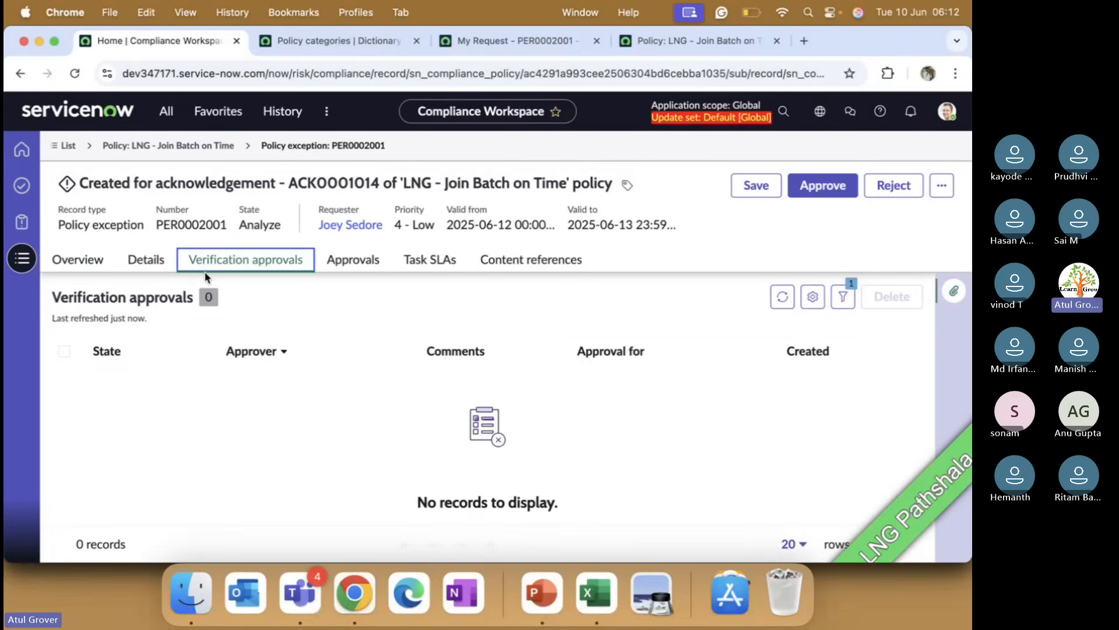
Step: Try to request a compliance review for the policy exception
left_click(940, 187)
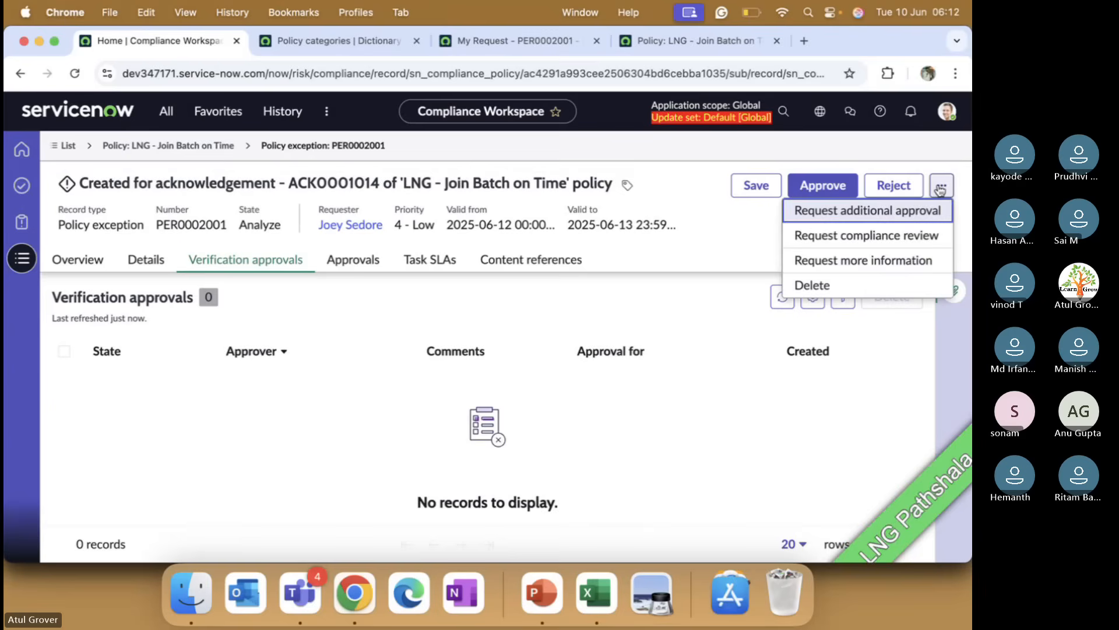
left_click(865, 236)
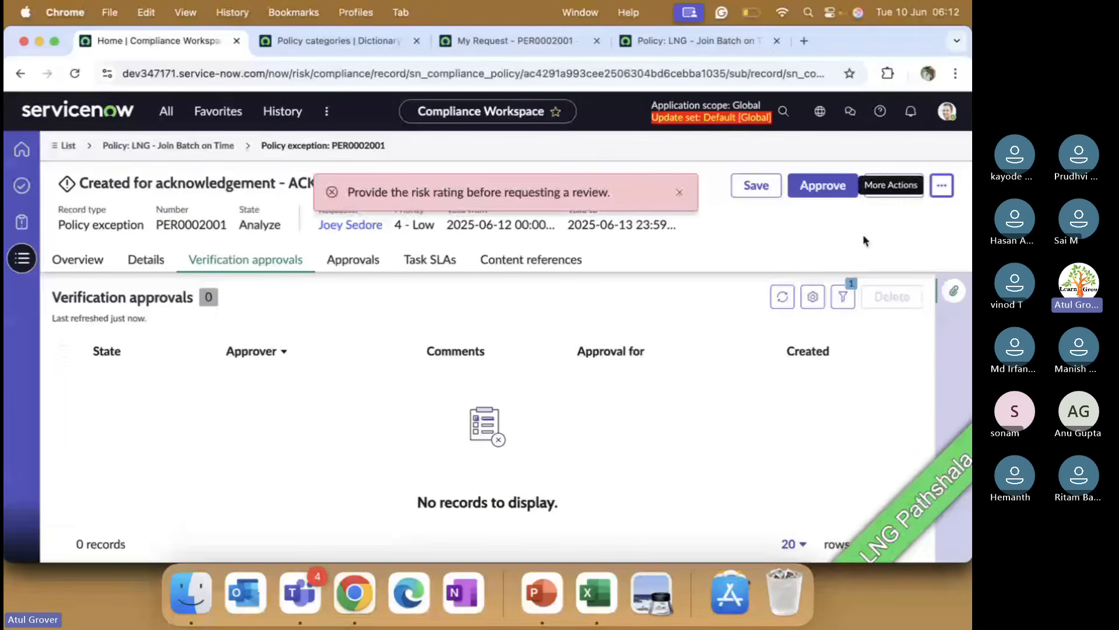
left_click(679, 193)
Step: Assign an approver to the policy exception by picking a user from the Approver list
left_click(144, 261)
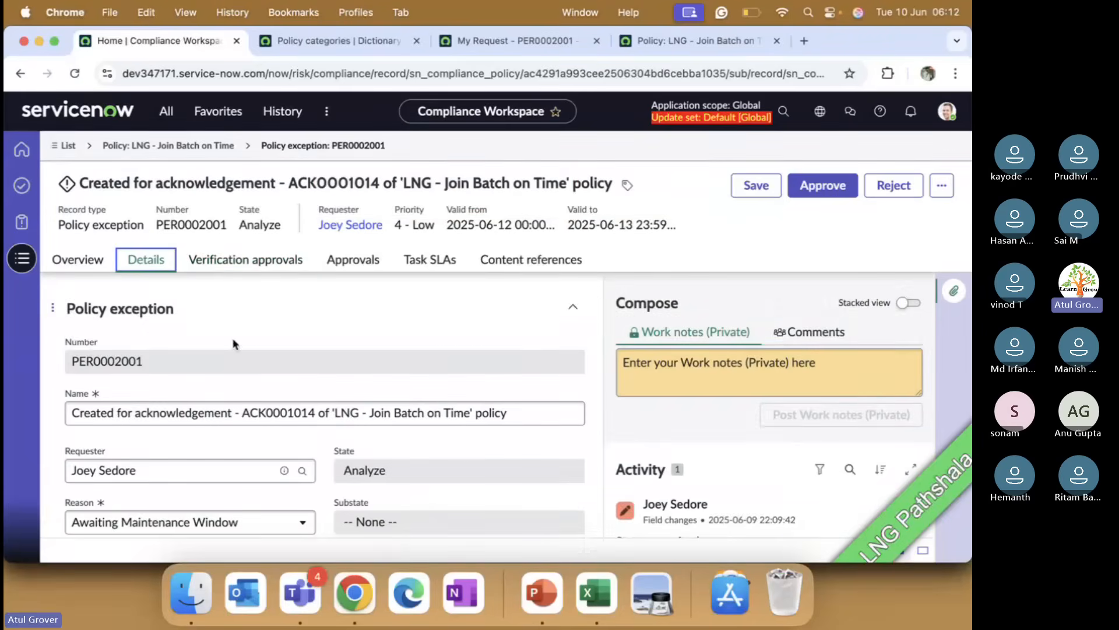
scroll(295, 379, "down", 3)
scroll(295, 379, "down", 6)
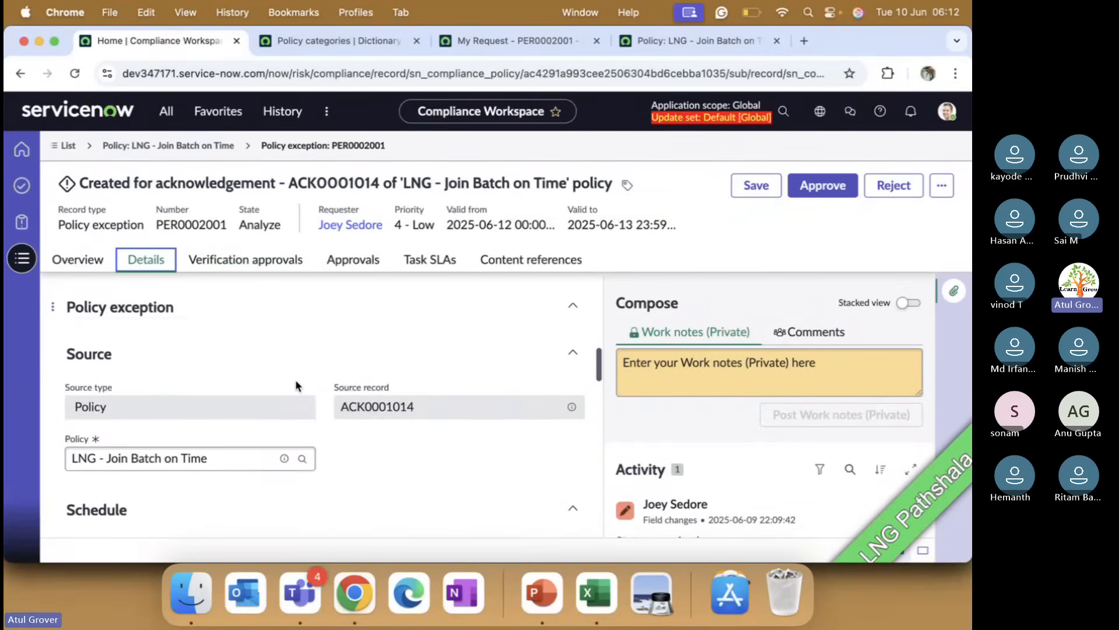
scroll(295, 379, "down", 5)
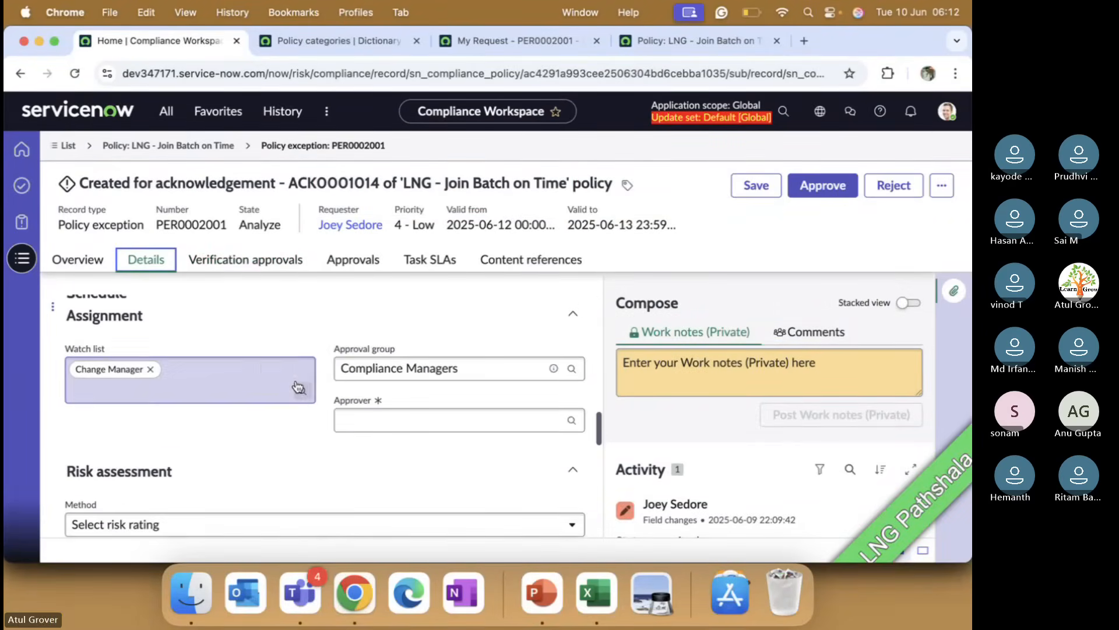
scroll(295, 384, "up", 1)
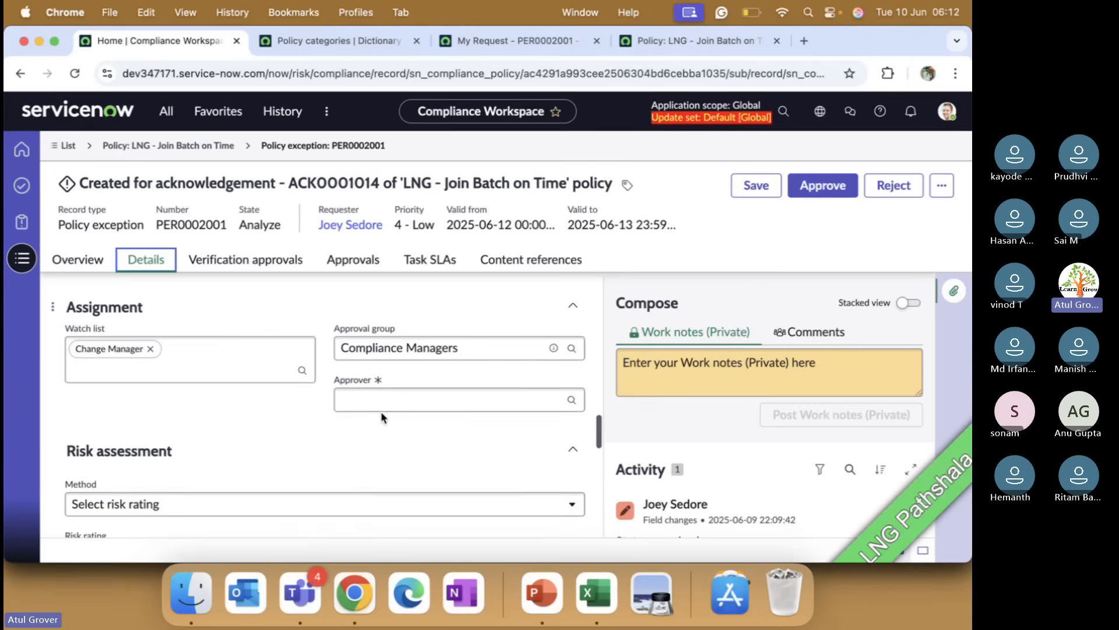
left_click(383, 401)
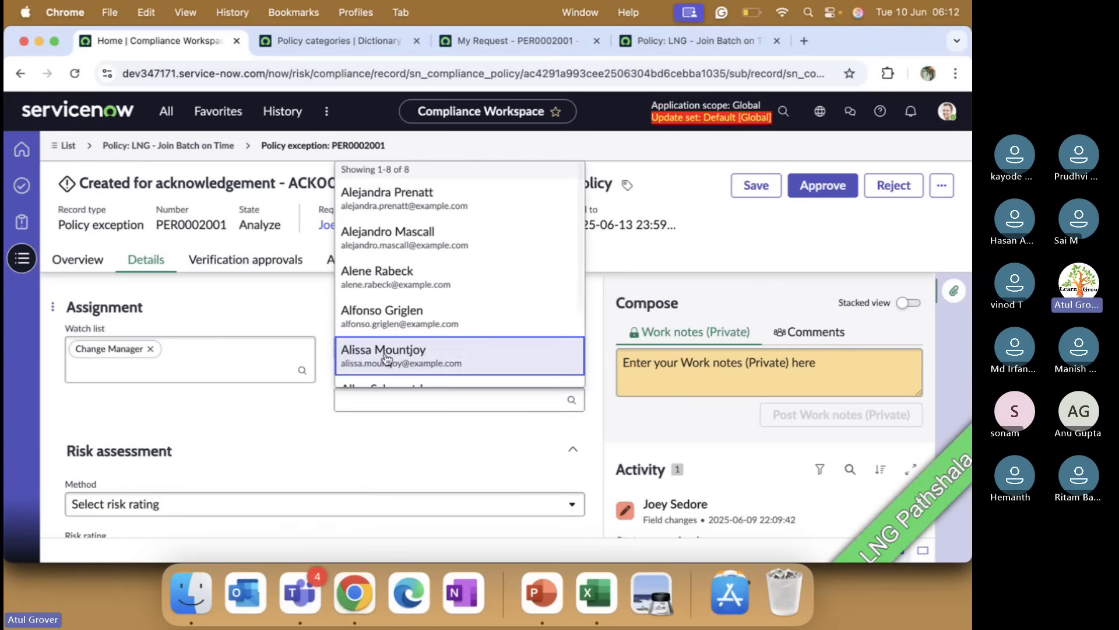
left_click(387, 364)
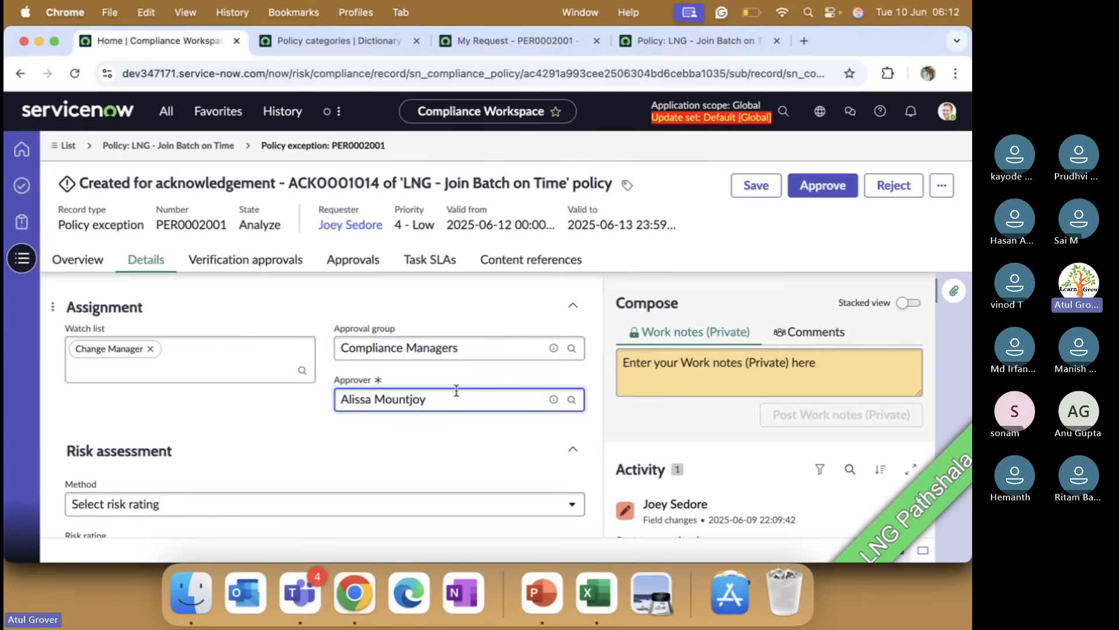
key("super+a")
type("sts")
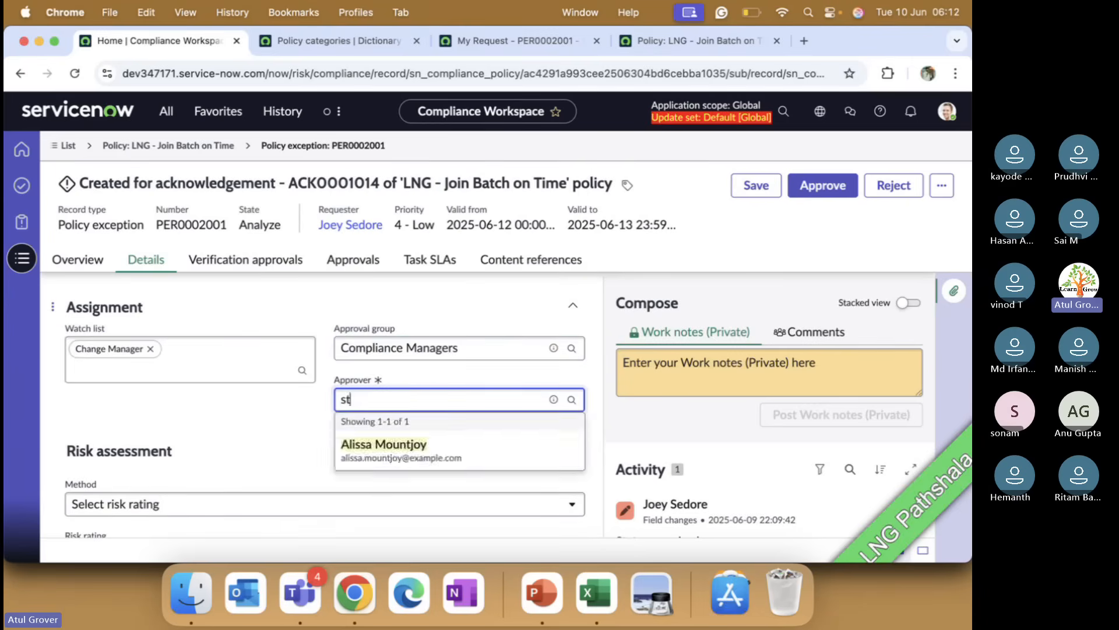
key("BackSpace")
key("BackSpace")
type("ys")
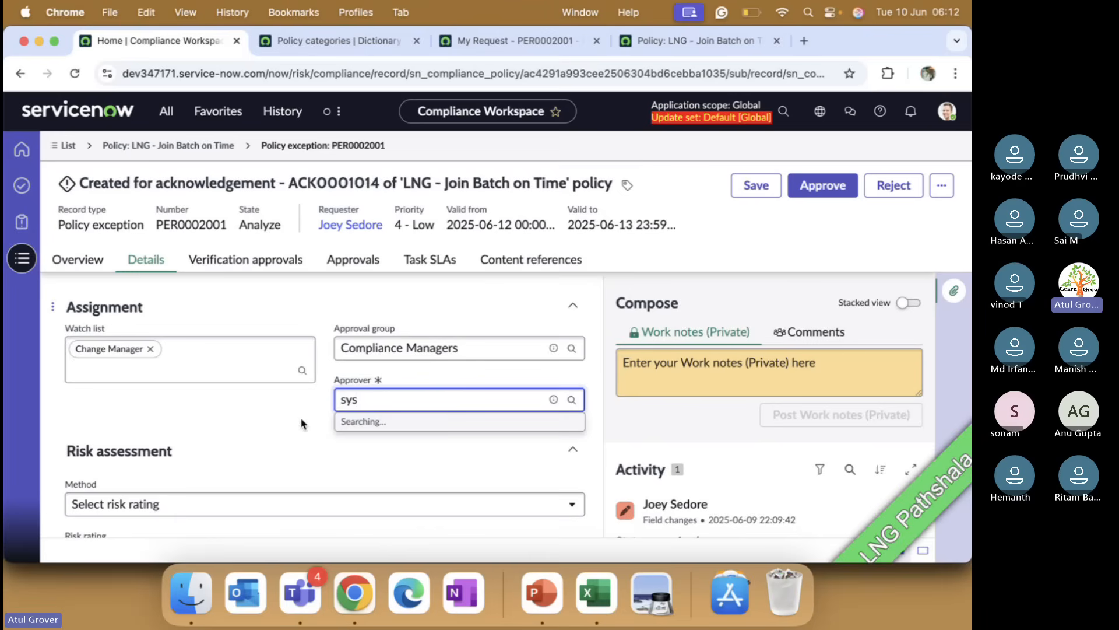
key("BackSpace")
type("a")
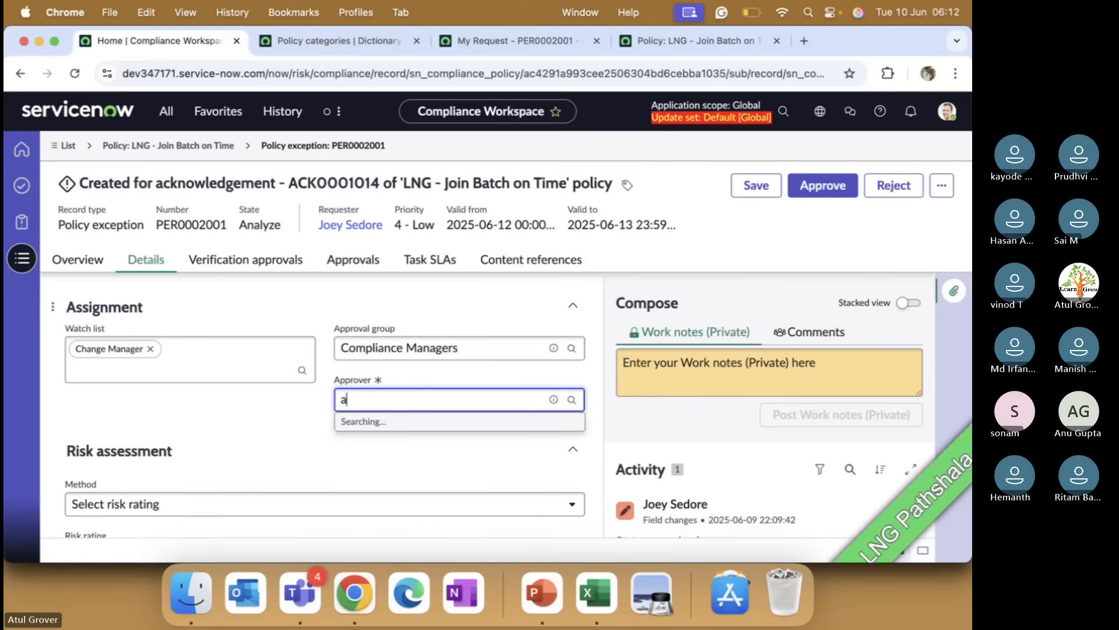
type("dm")
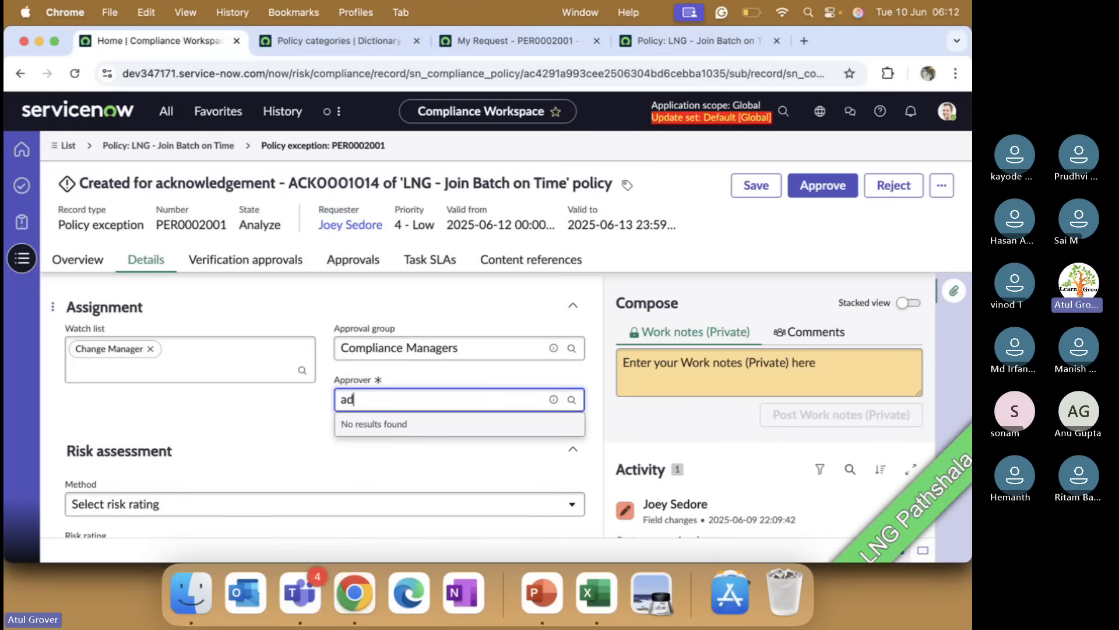
key("BackSpace")
key("BackSpace")
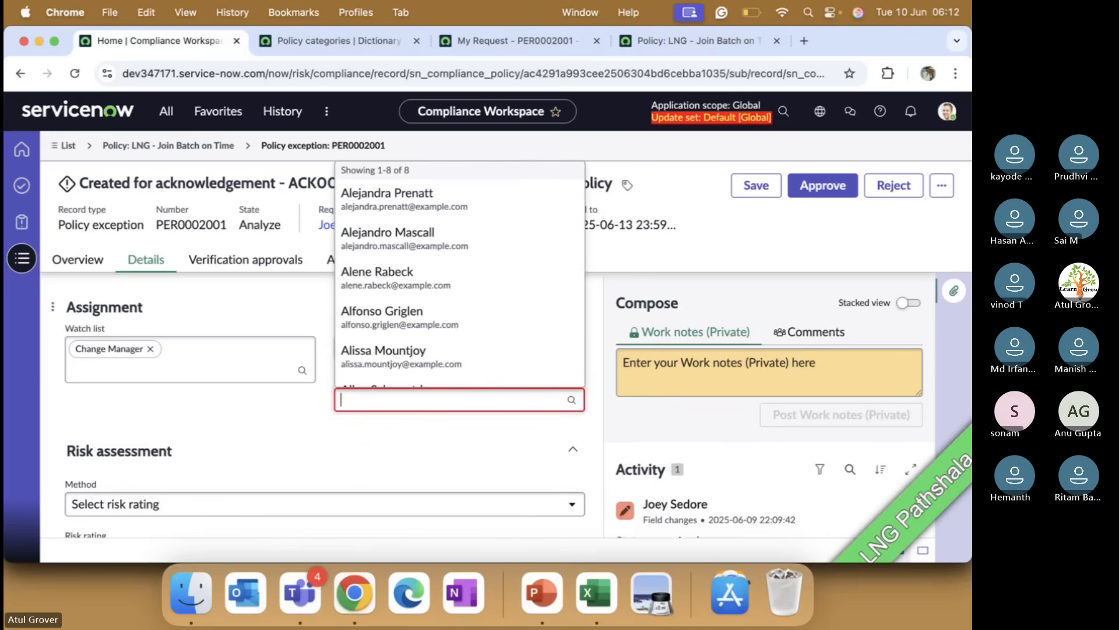
scroll(431, 322, "down", 3)
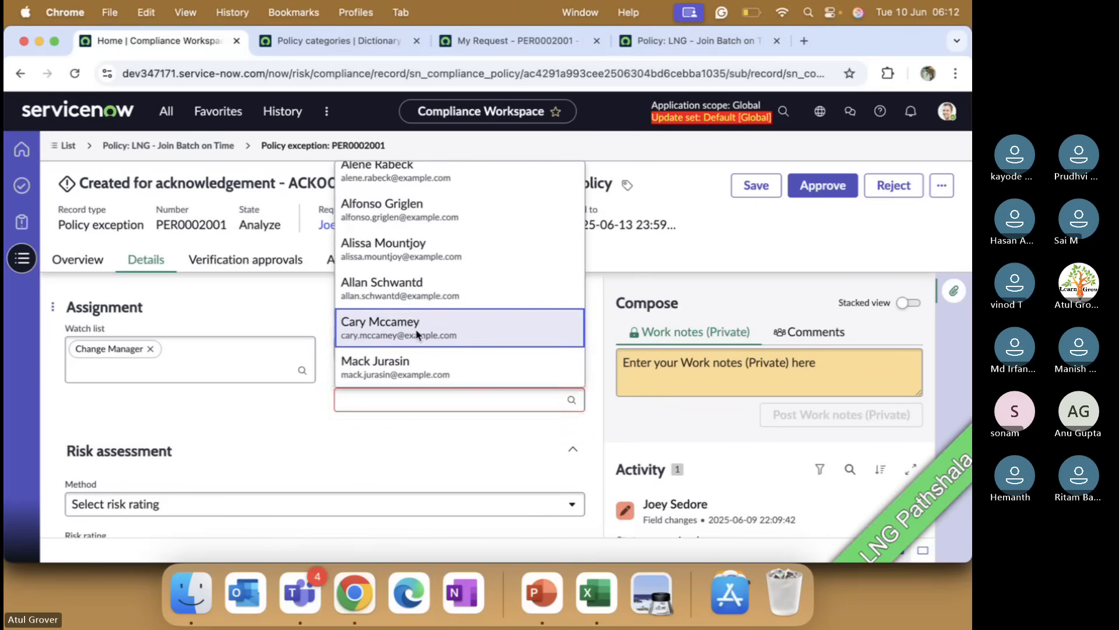
left_click(418, 334)
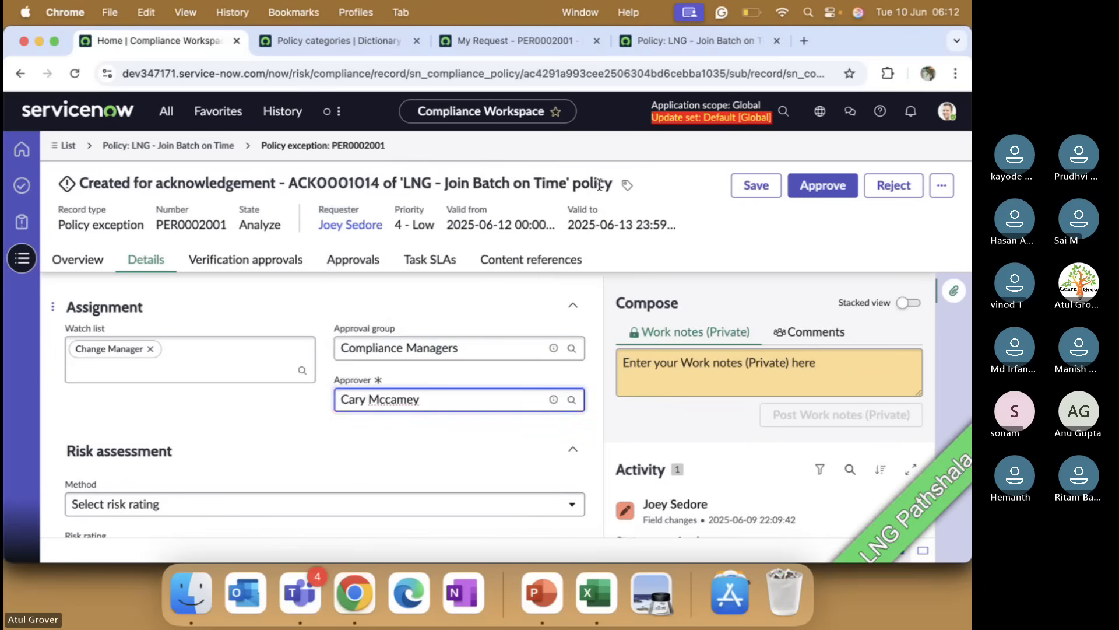
left_click(763, 193)
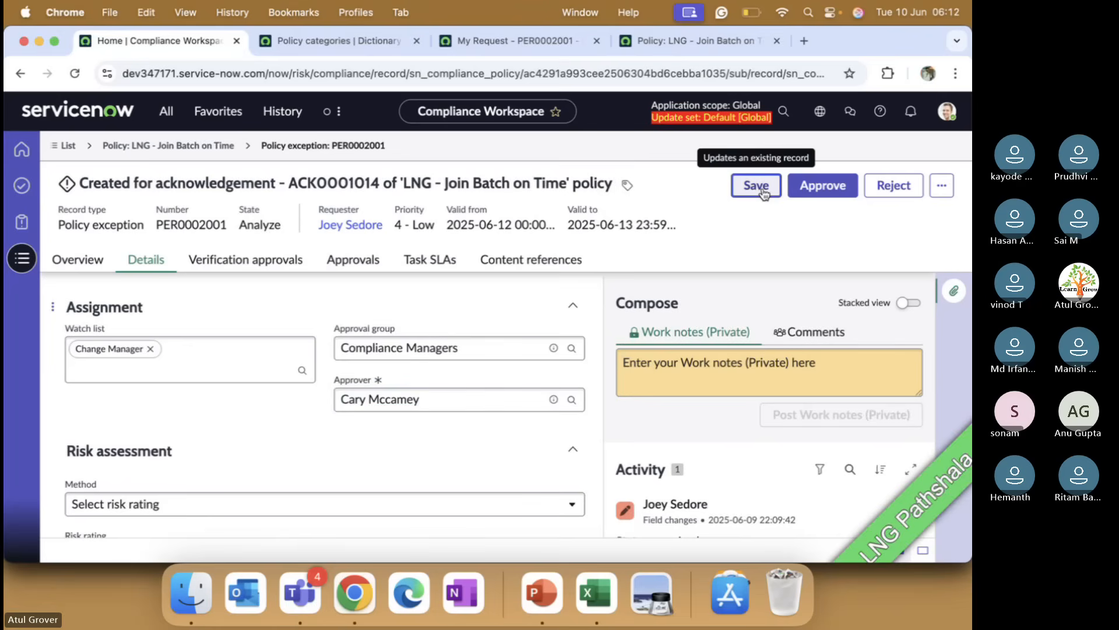
left_click(763, 193)
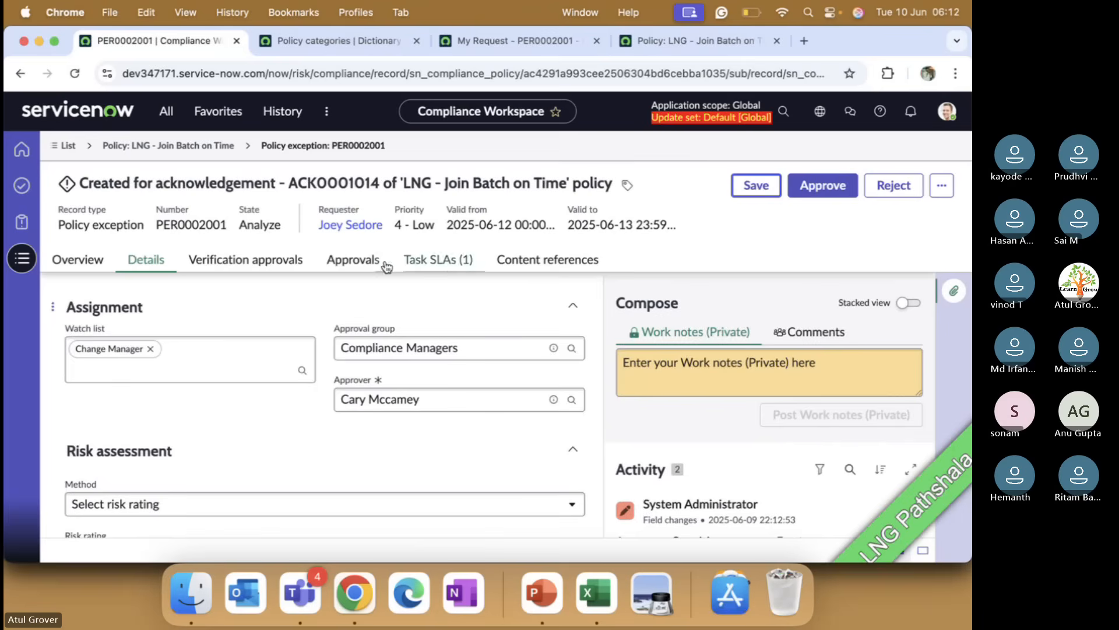
Step: Try to approve the policy exception from its Approvals tab
left_click(384, 263)
left_click(822, 185)
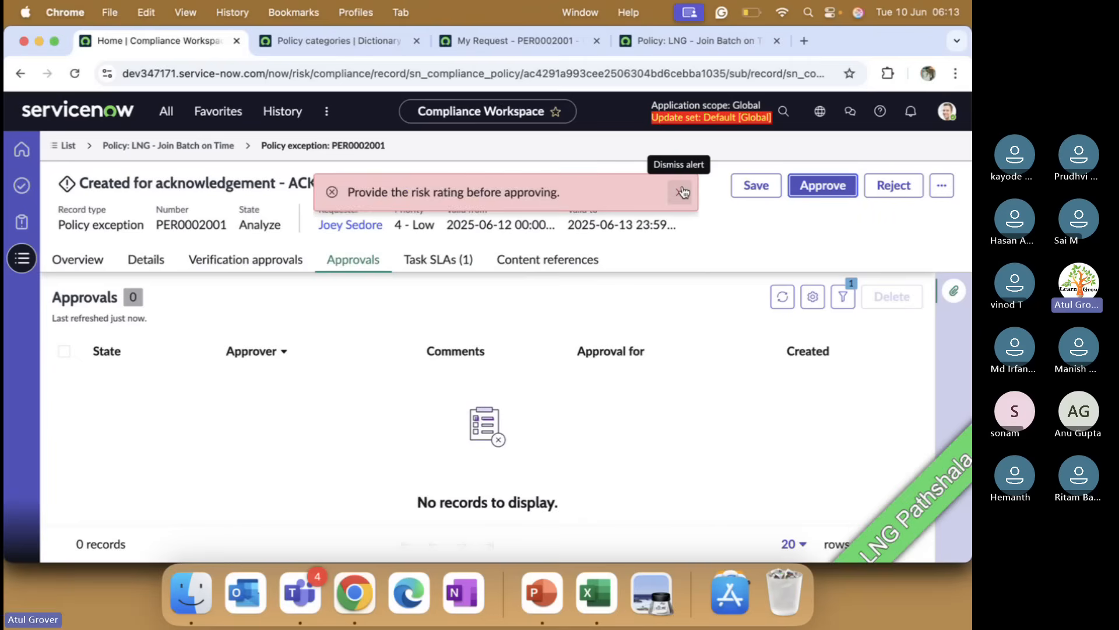
left_click(683, 193)
Step: Set the exception's risk rating to 1-Low in the Risk assessment section and save the record
left_click(159, 259)
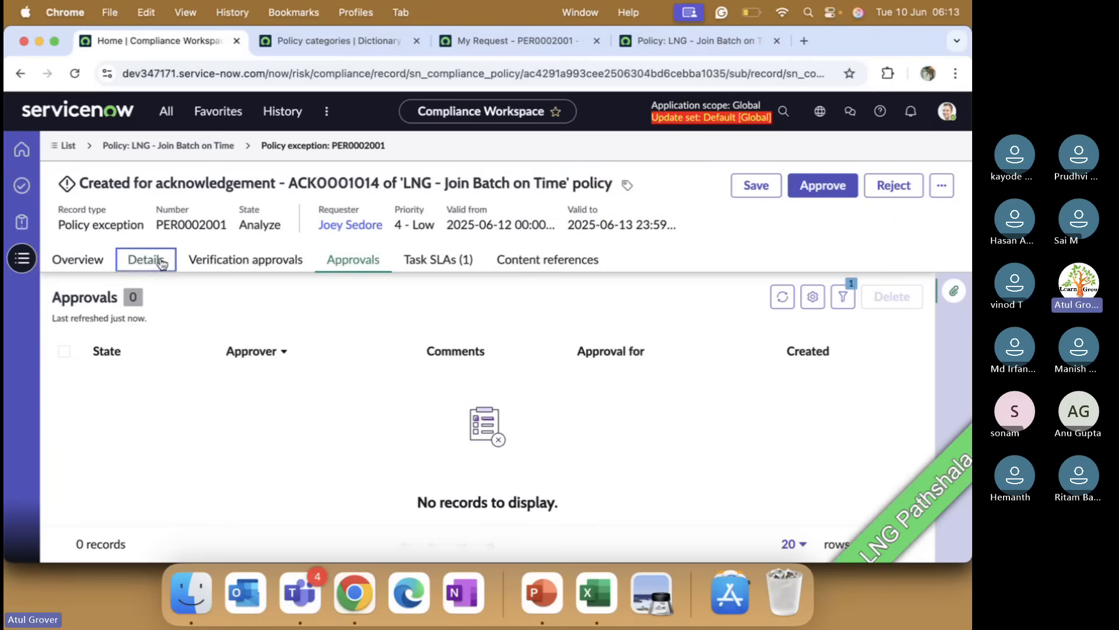
scroll(262, 400, "down", 3)
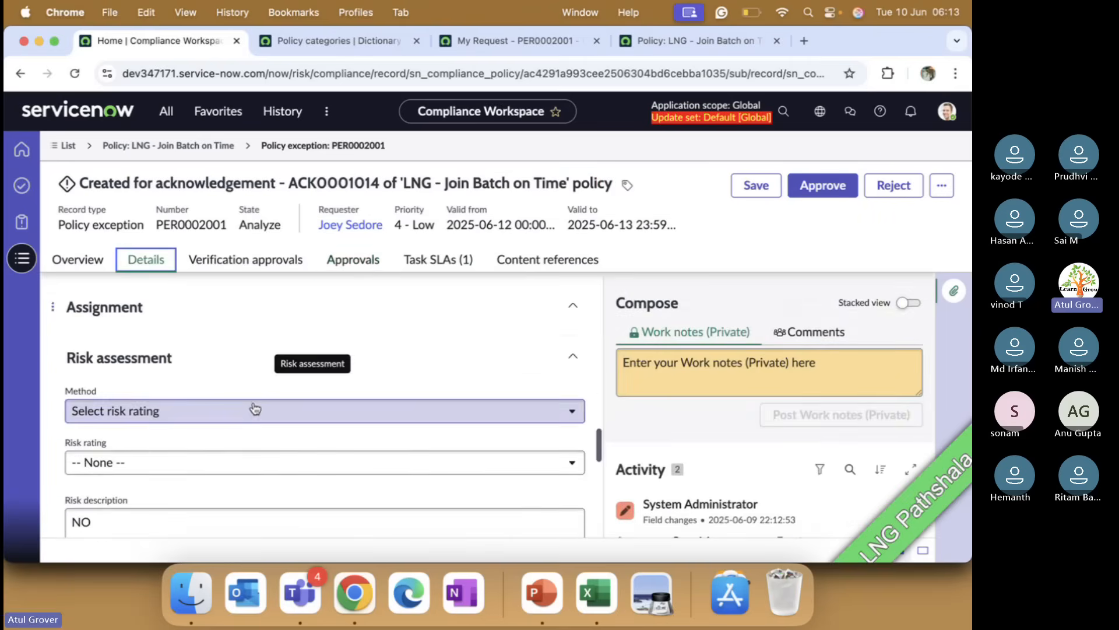
left_click(214, 419)
left_click(214, 421)
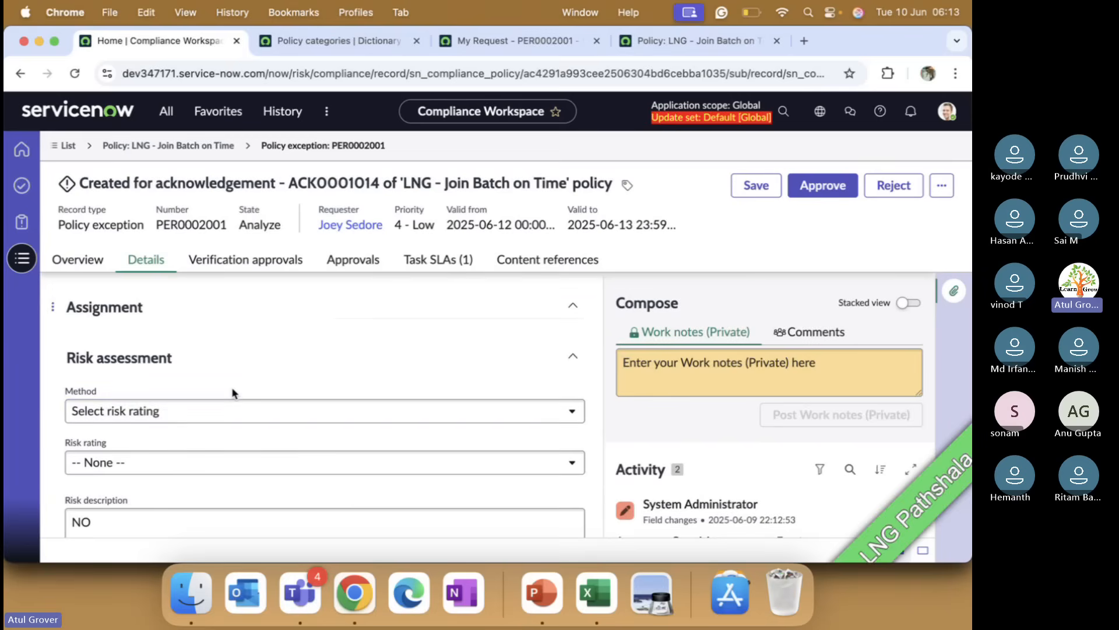
left_click(163, 467)
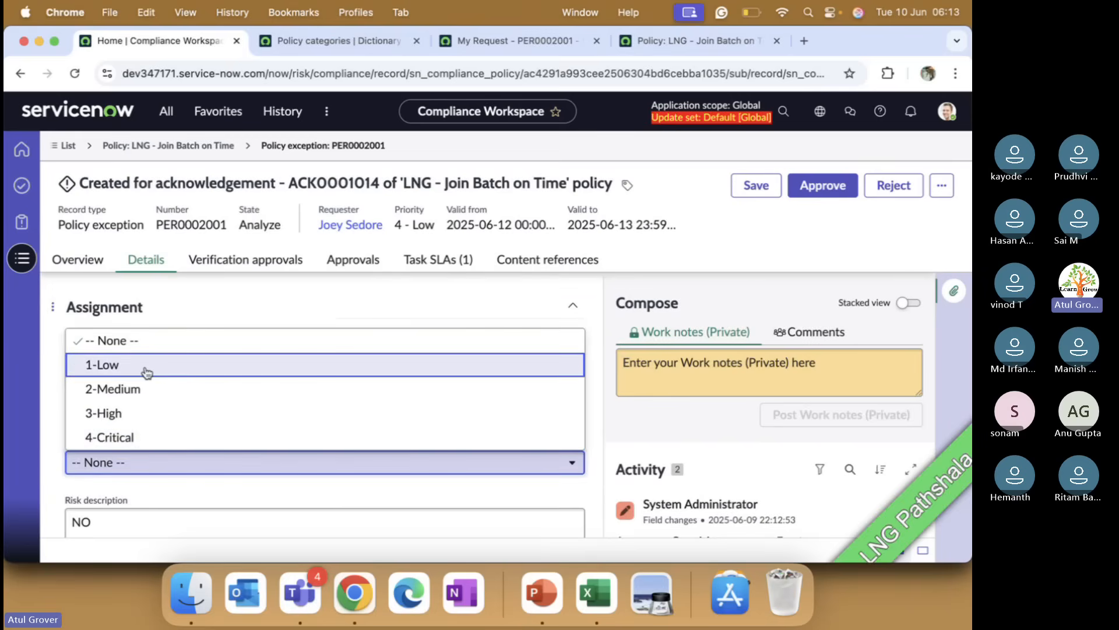
left_click(146, 373)
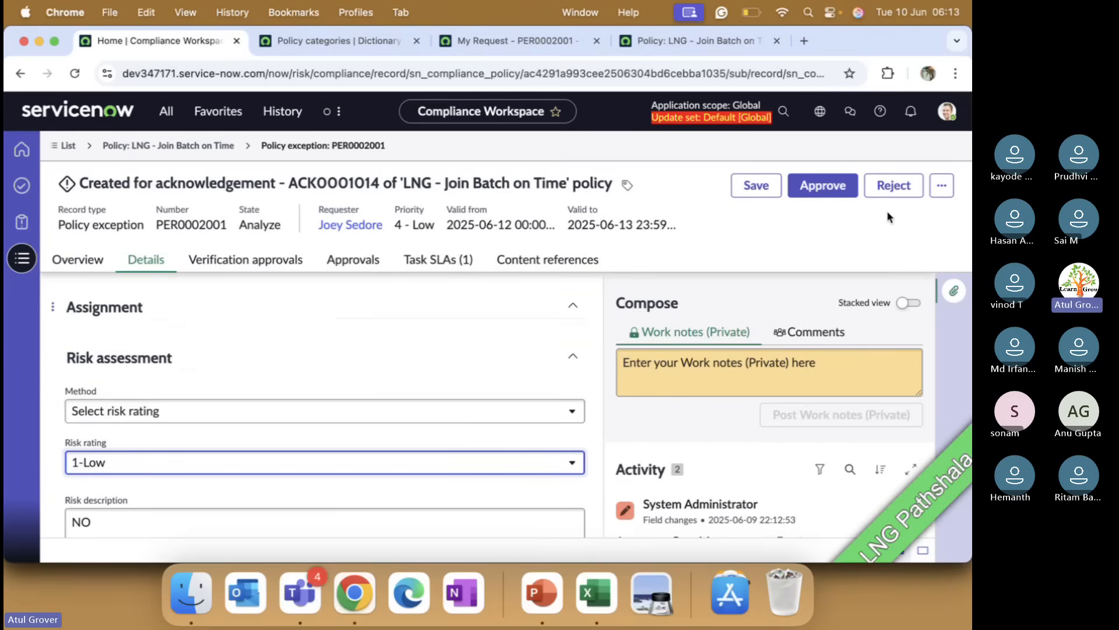
left_click(753, 186)
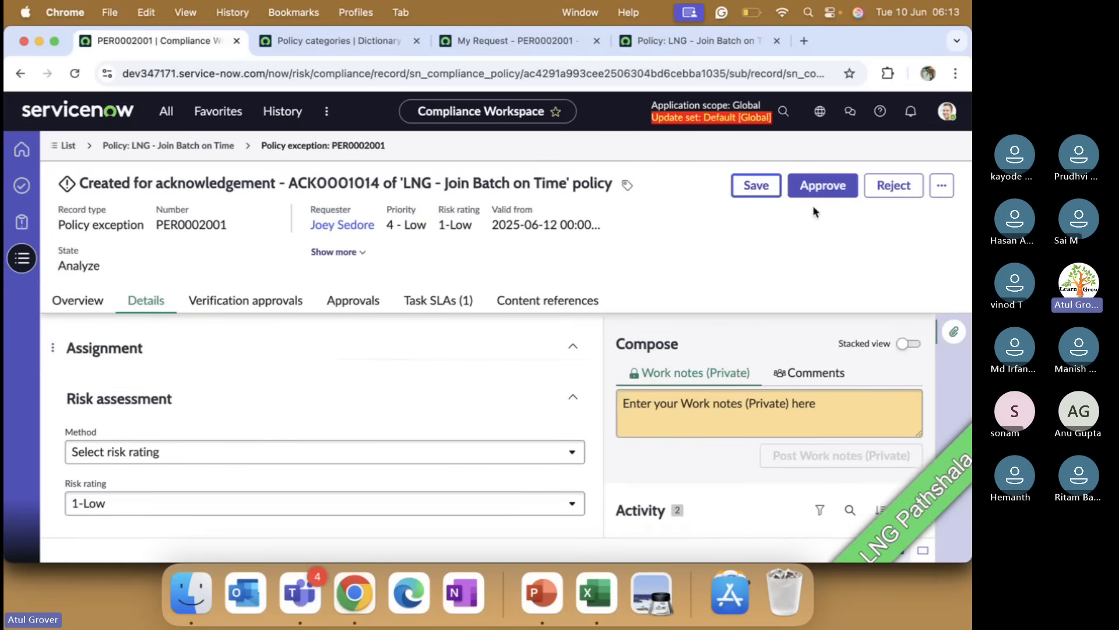
Step: Approve the policy exception and then close it
left_click(828, 186)
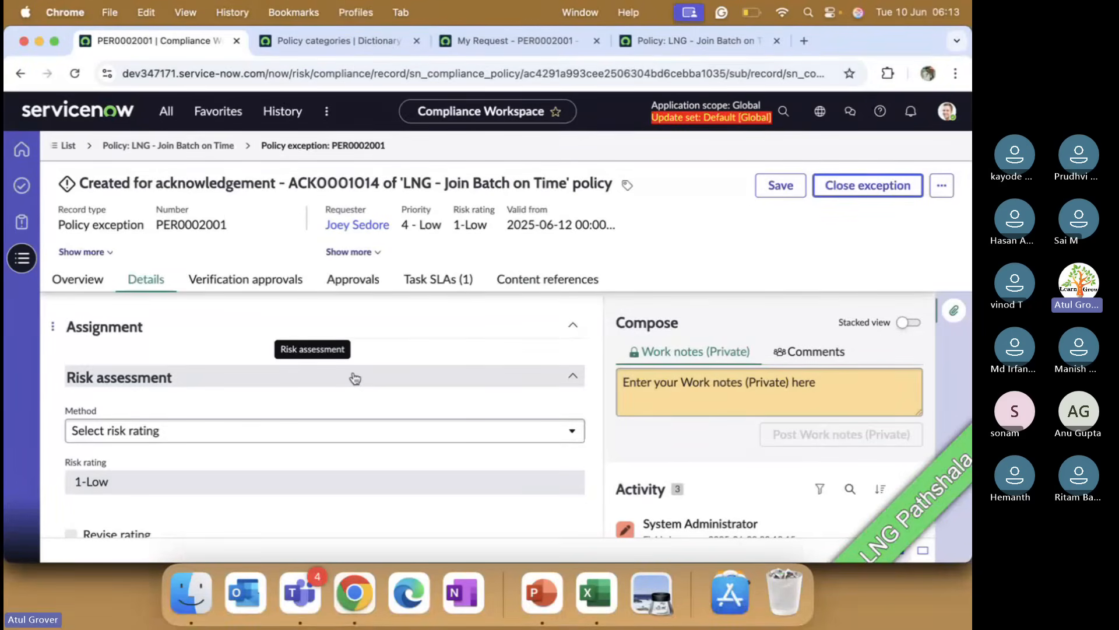
left_click(857, 194)
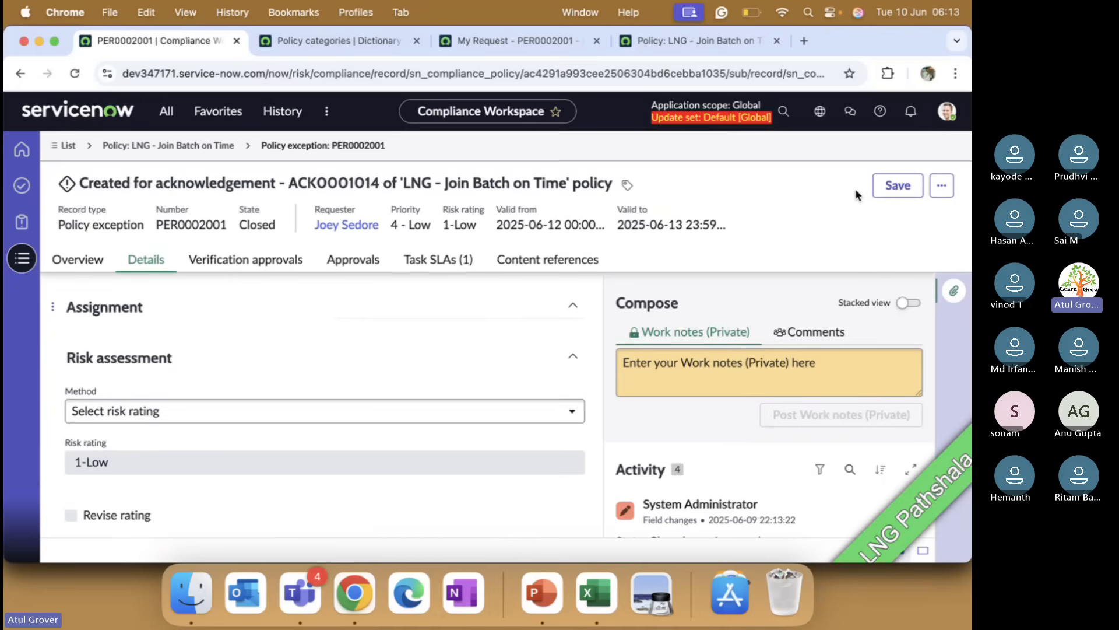
Step: Return to the LNG - Join Batch on Time policy and browse its Overview, Policies and More related lists
left_click(180, 146)
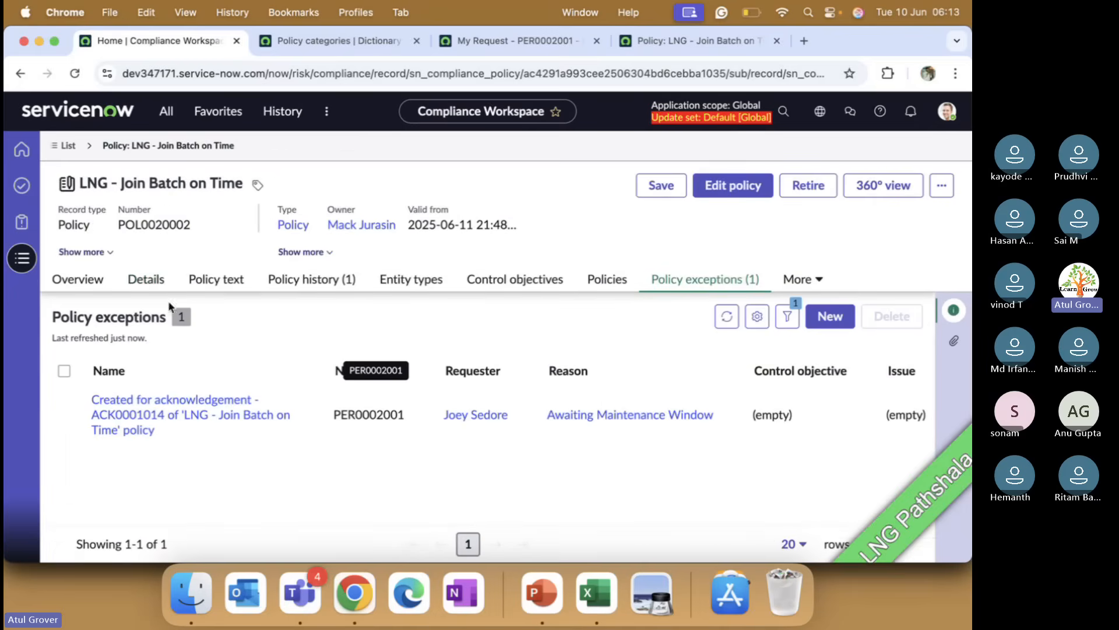
left_click(102, 281)
scroll(412, 413, "down", 5)
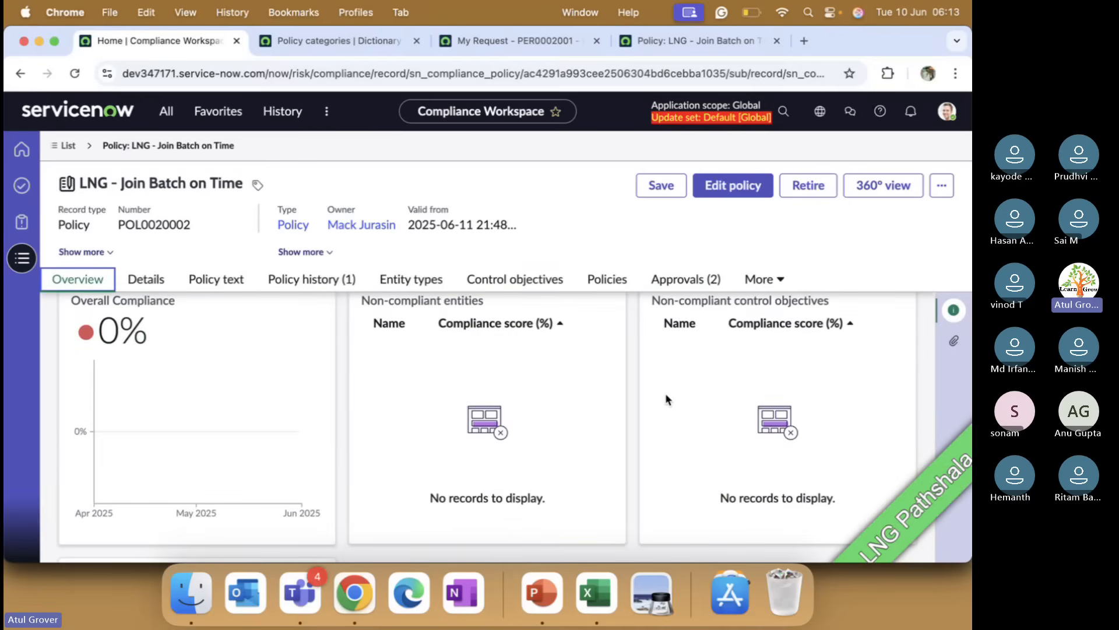
scroll(667, 394, "down", 8)
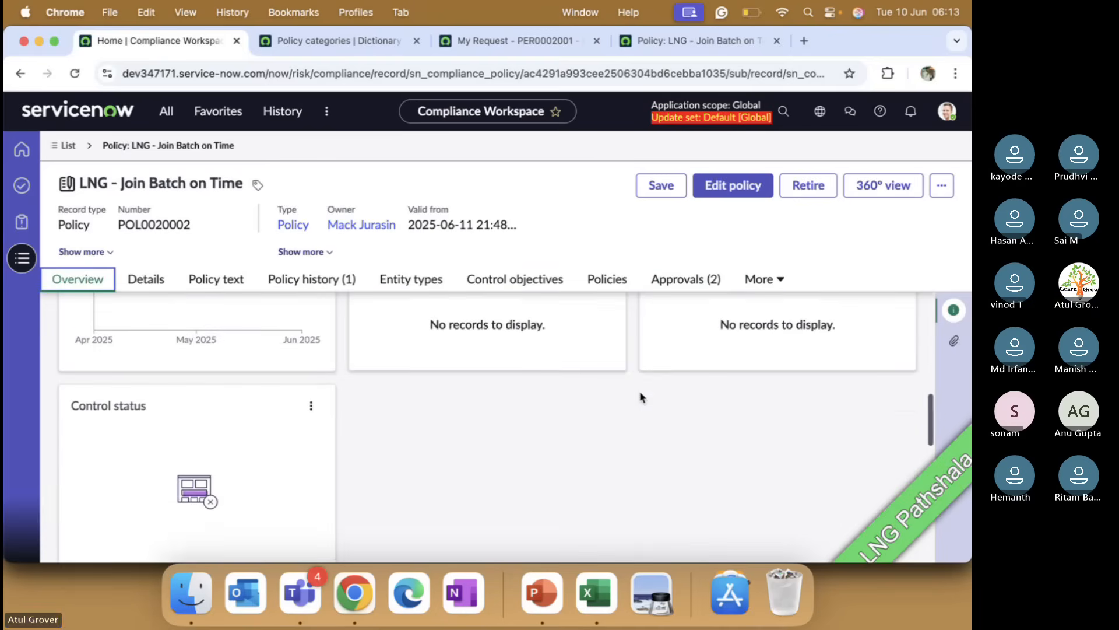
scroll(639, 390, "up", 10)
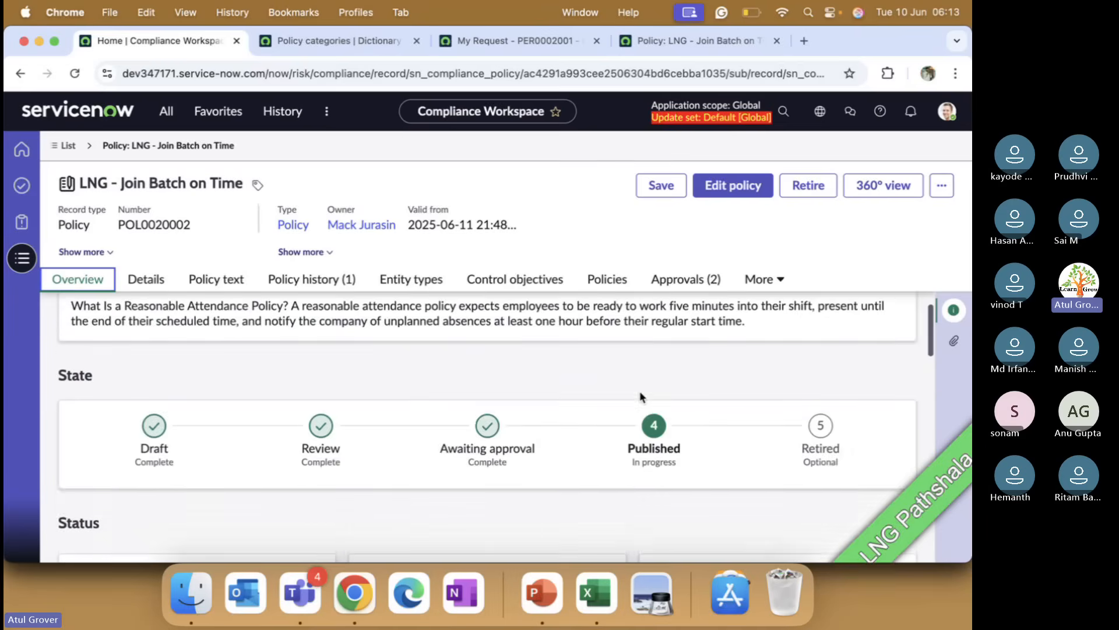
left_click(612, 289)
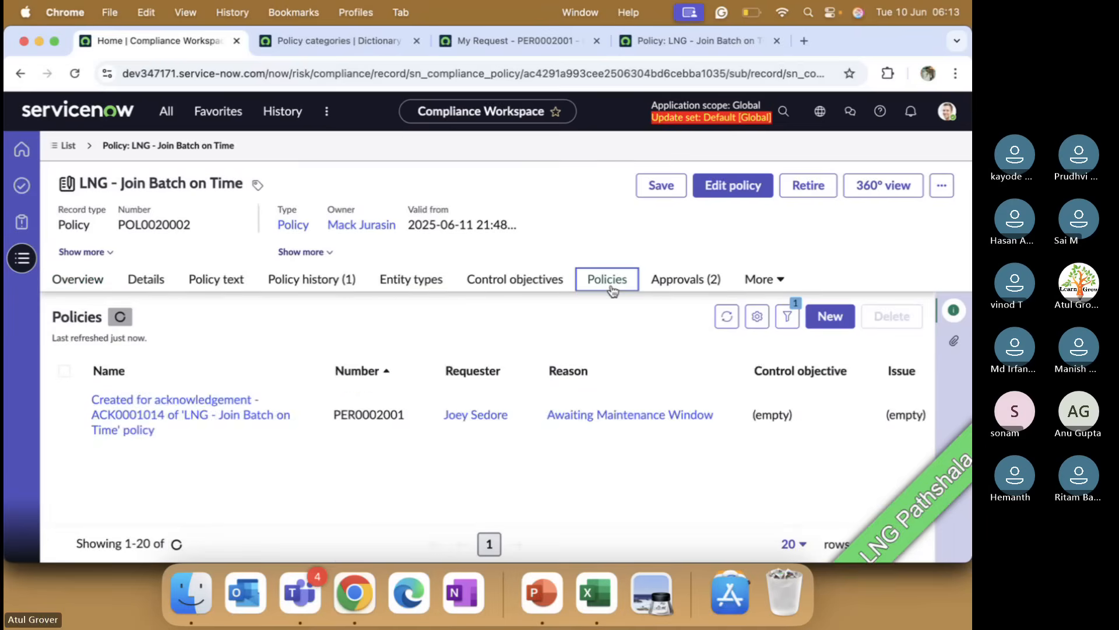
left_click(761, 280)
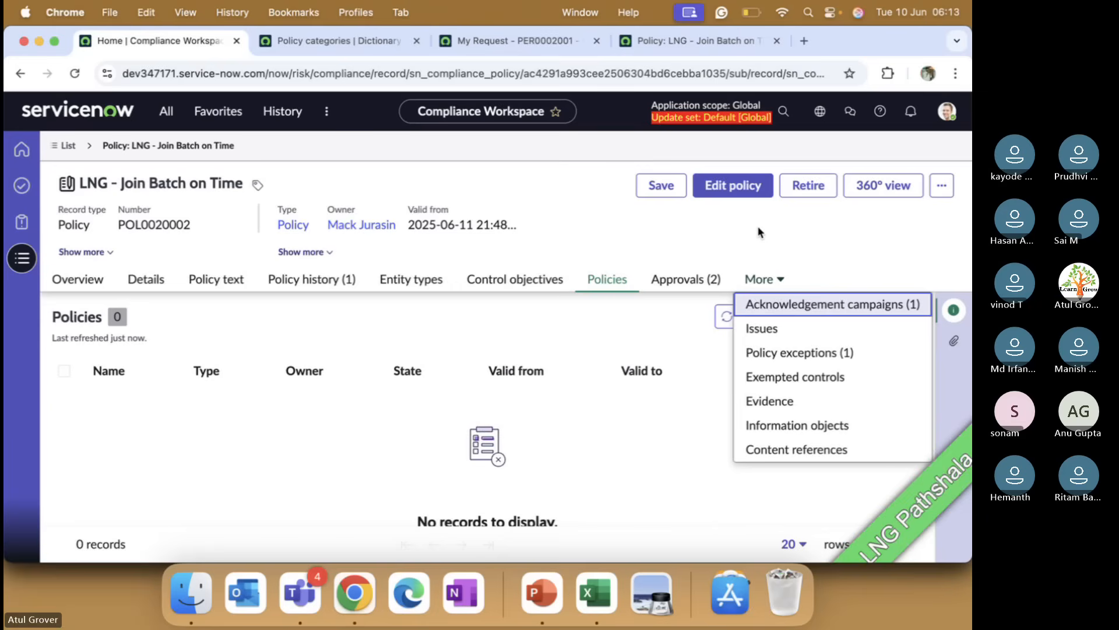
key("super+Tab")
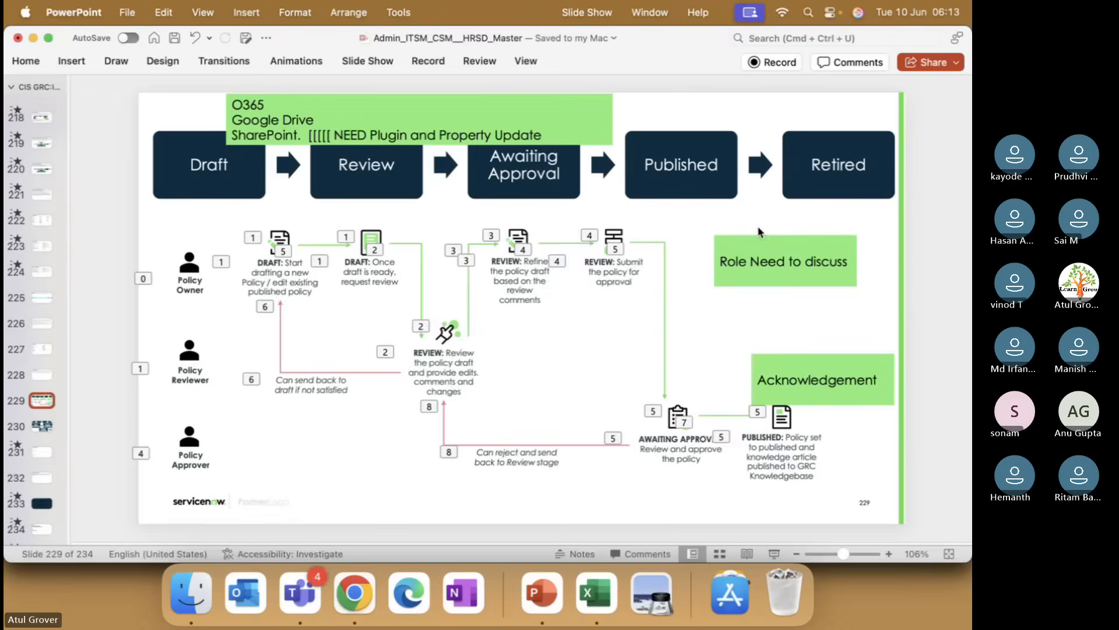
key("super+Tab")
key("super+Tab")
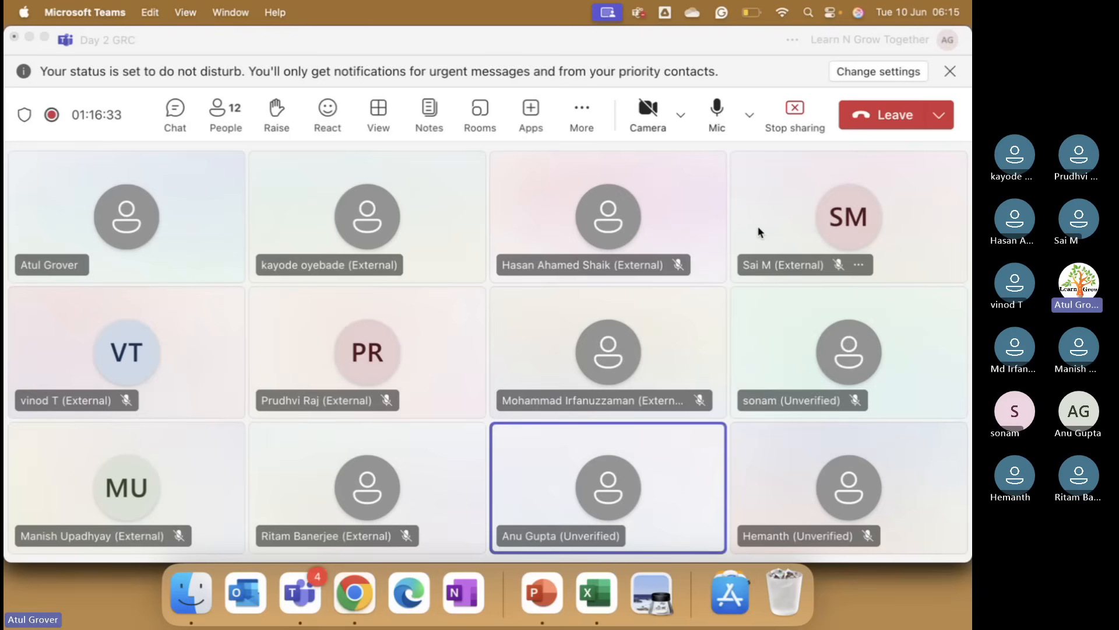
left_click(354, 592)
left_click_drag(123, 74, 178, 66)
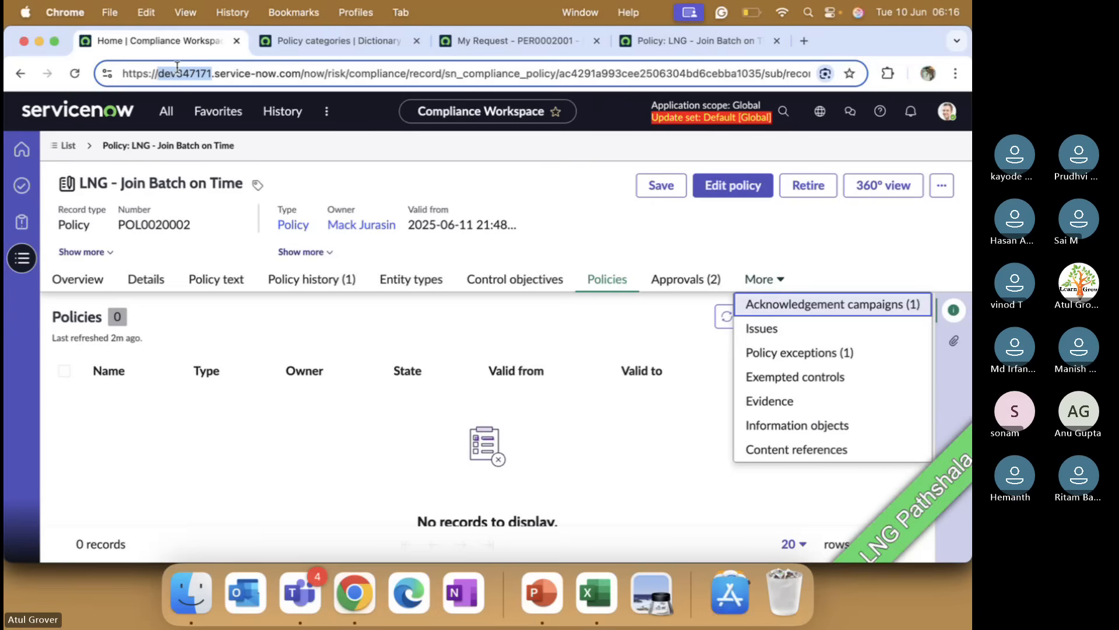
left_click(165, 72)
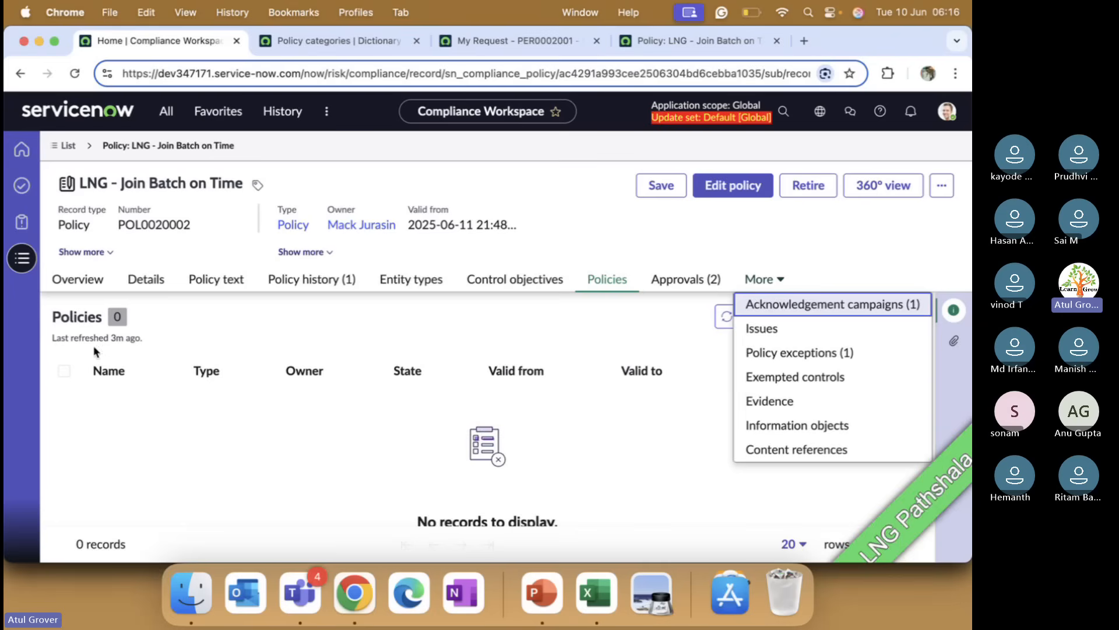
key("Down")
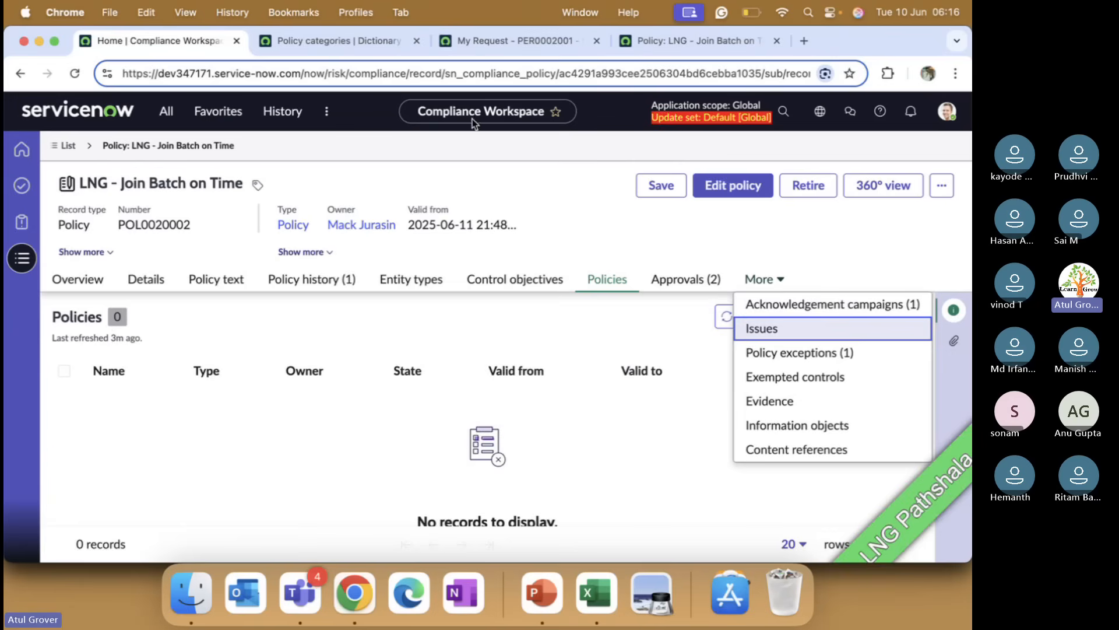
key("super+Tab")
left_click(292, 406)
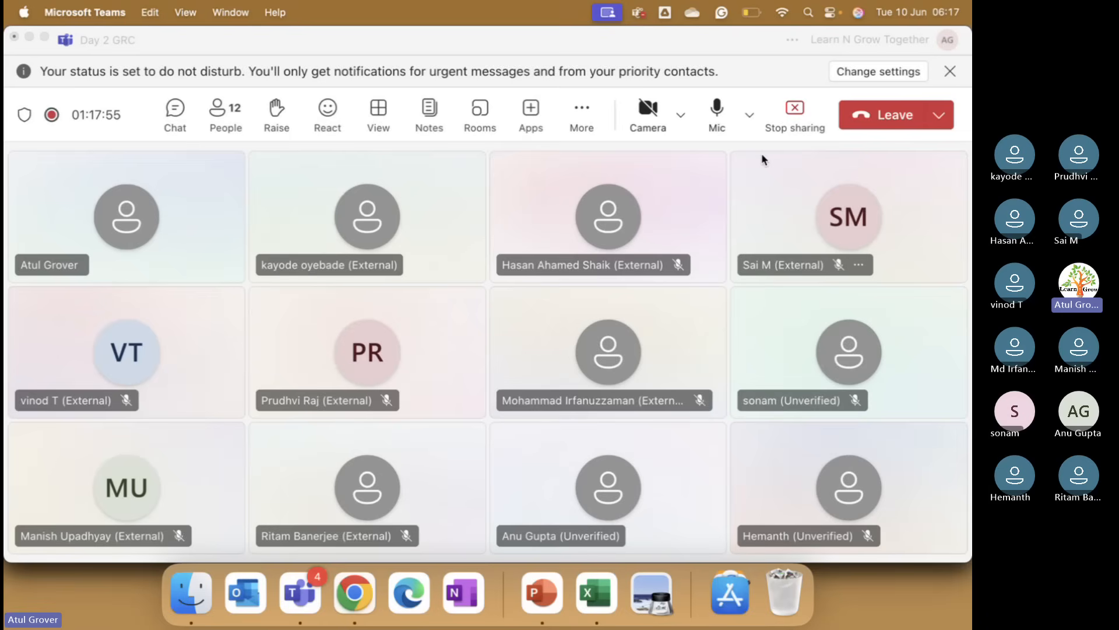
key("super+Tab")
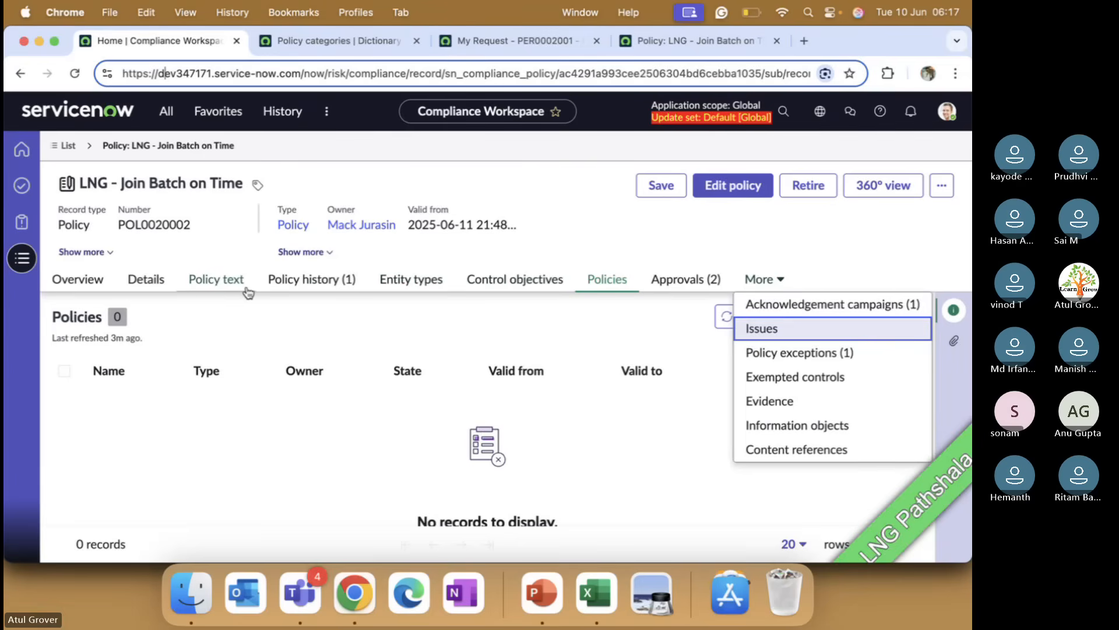
Step: Switch to the Teams meeting window and stop the meeting's recording and transcription
left_click(300, 595)
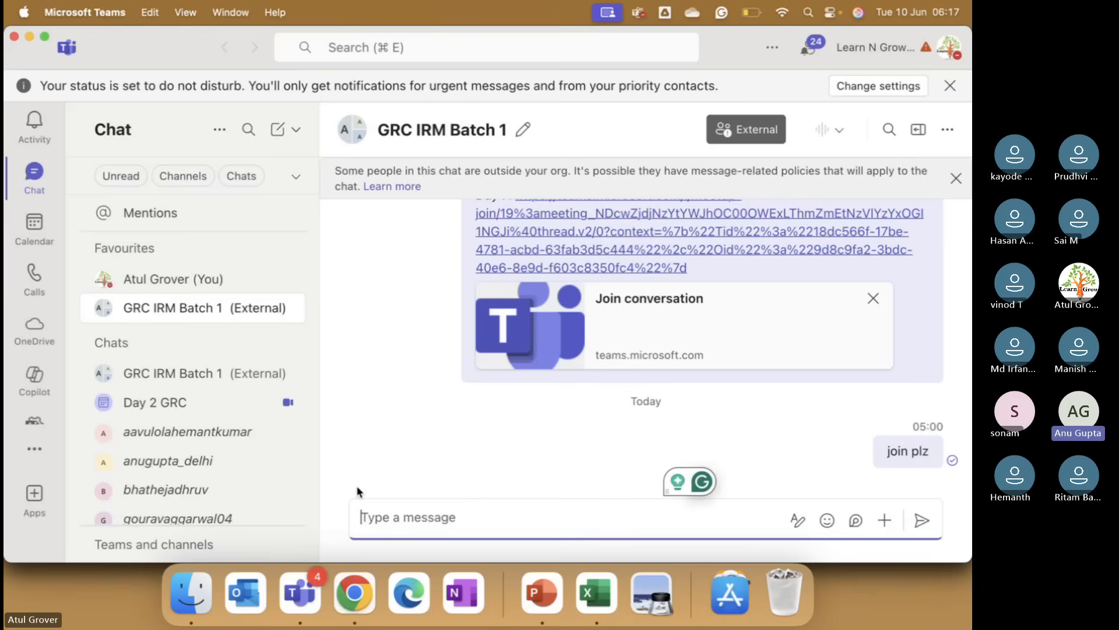
key("ctrl+Up")
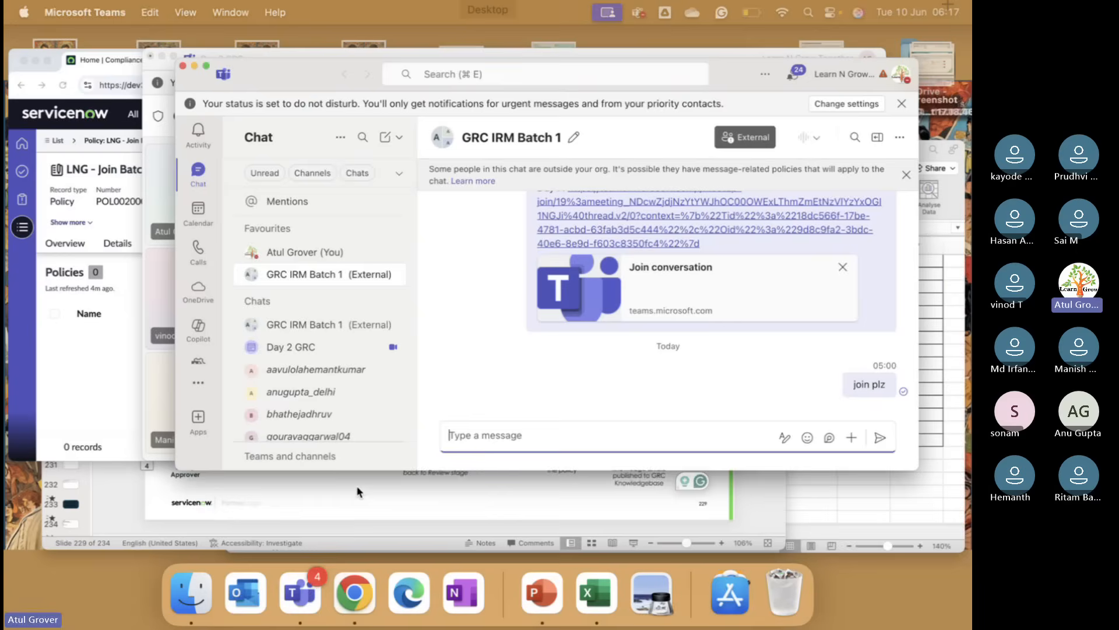
left_click(429, 243)
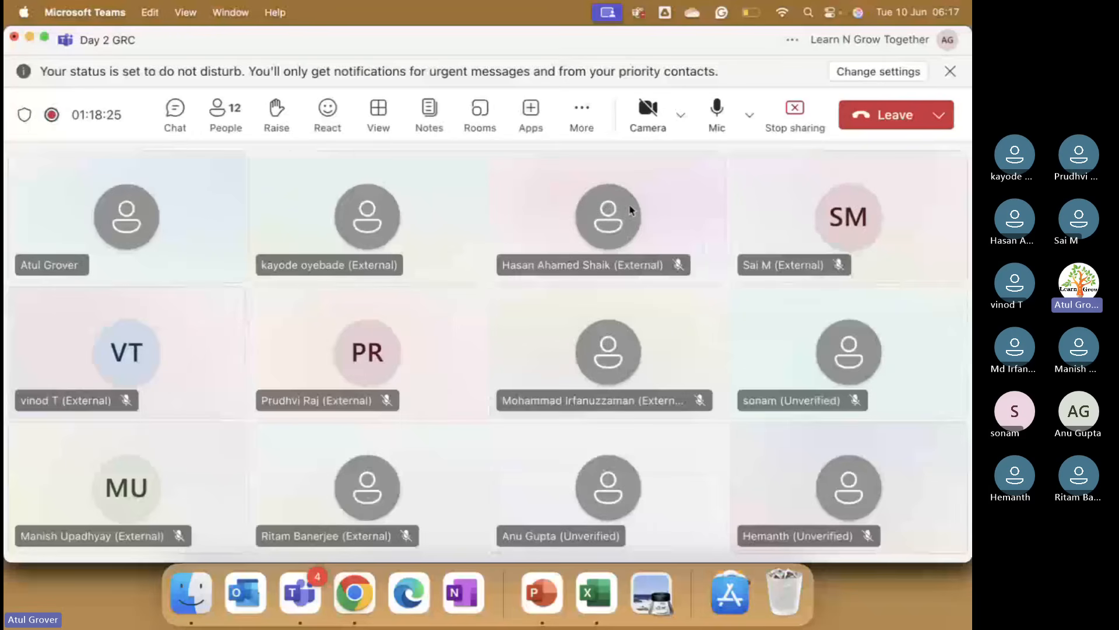
mouse_move(630, 210)
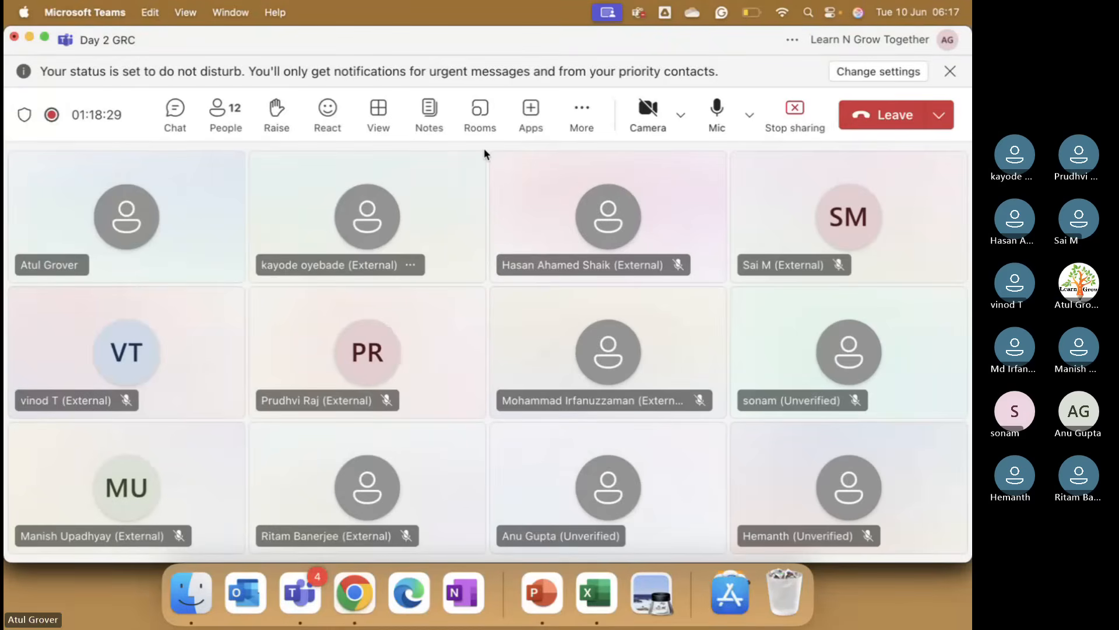
left_click(584, 111)
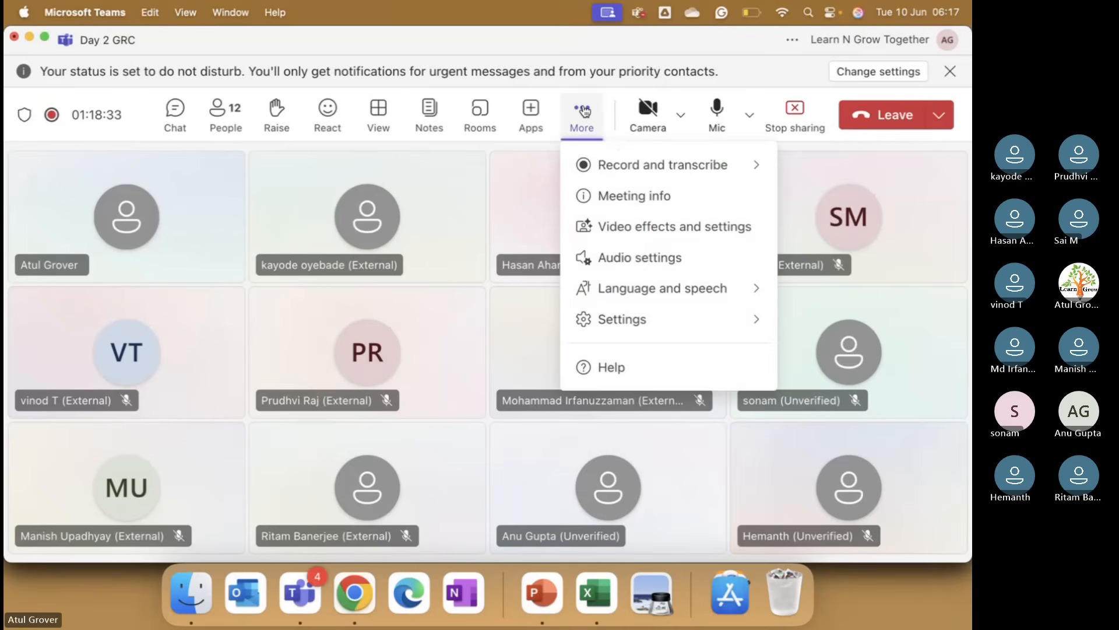
left_click(626, 169)
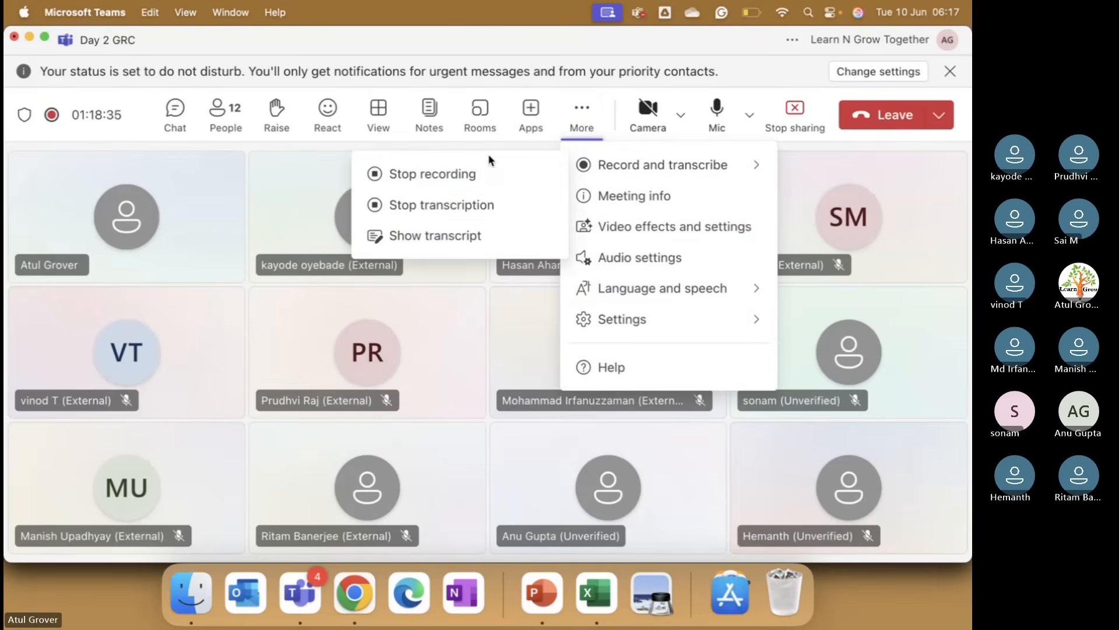
left_click(455, 174)
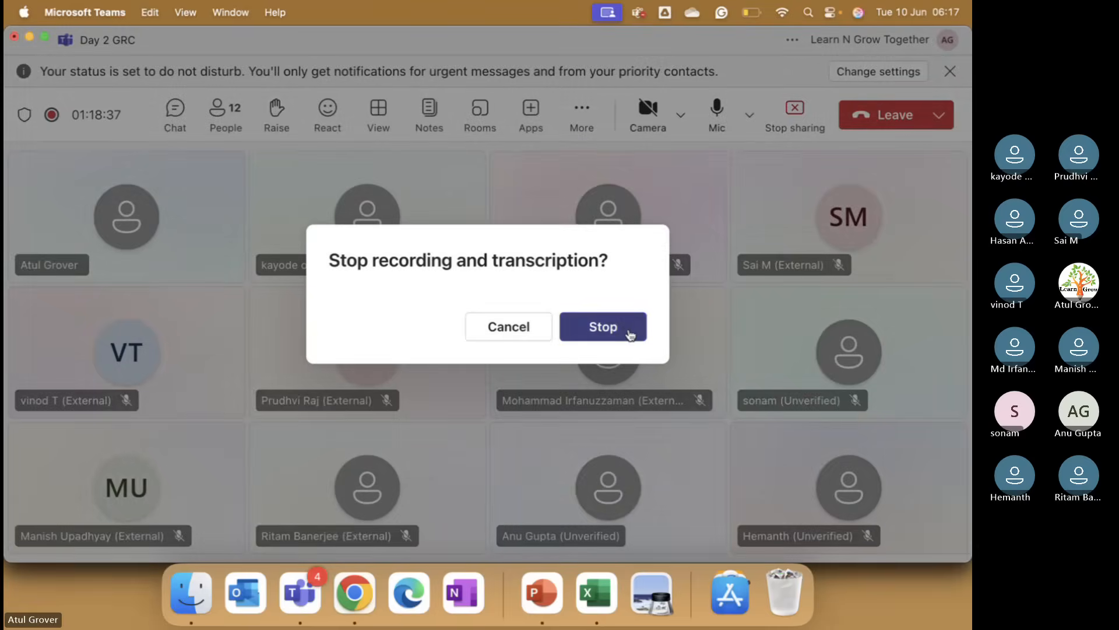